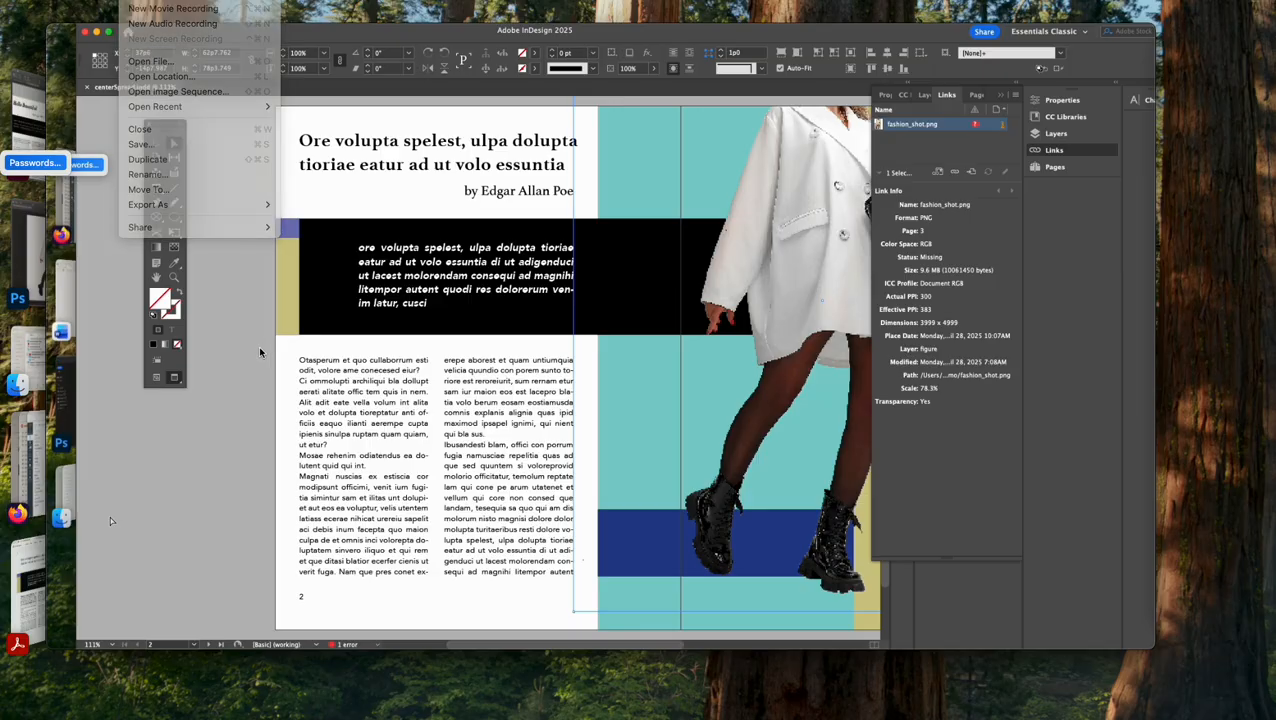
Bring the InDesign window with the centerSpread1.indd document to the front
mouse_move(297, 37)
mouse_down()
mouse_move(265, 20)
mouse_move(279, 27)
mouse_up()
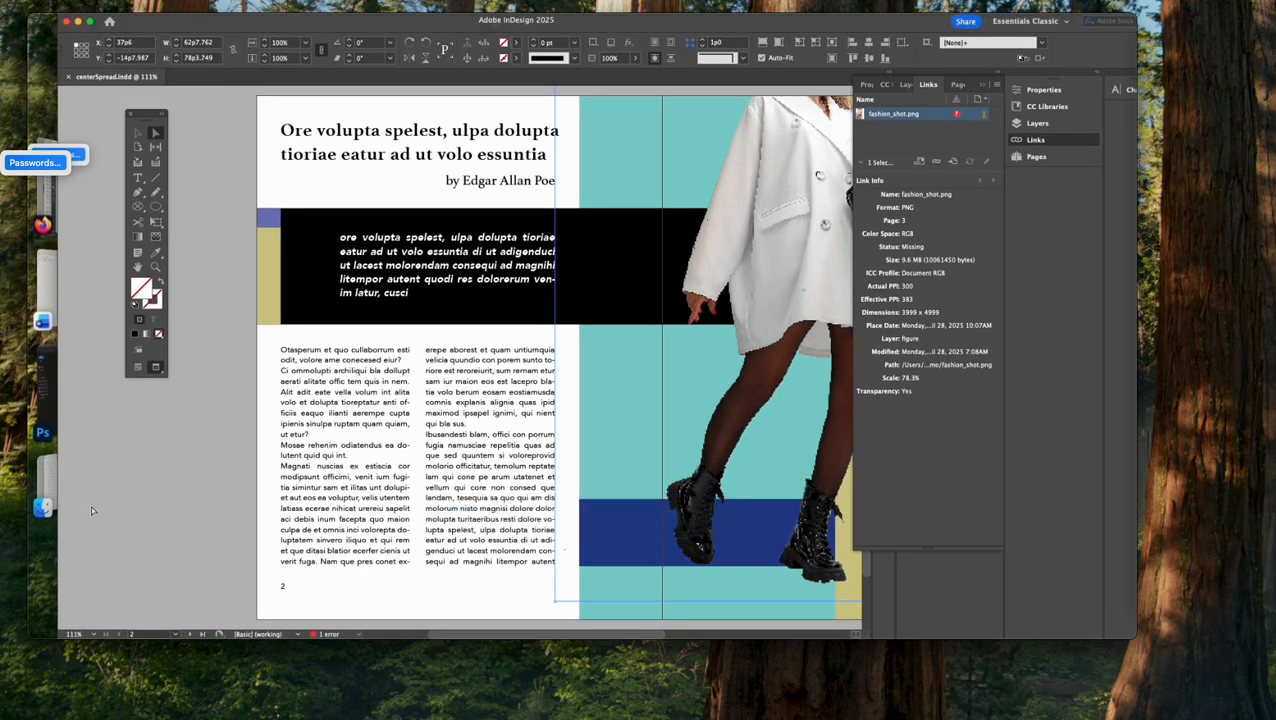
click(39, 22)
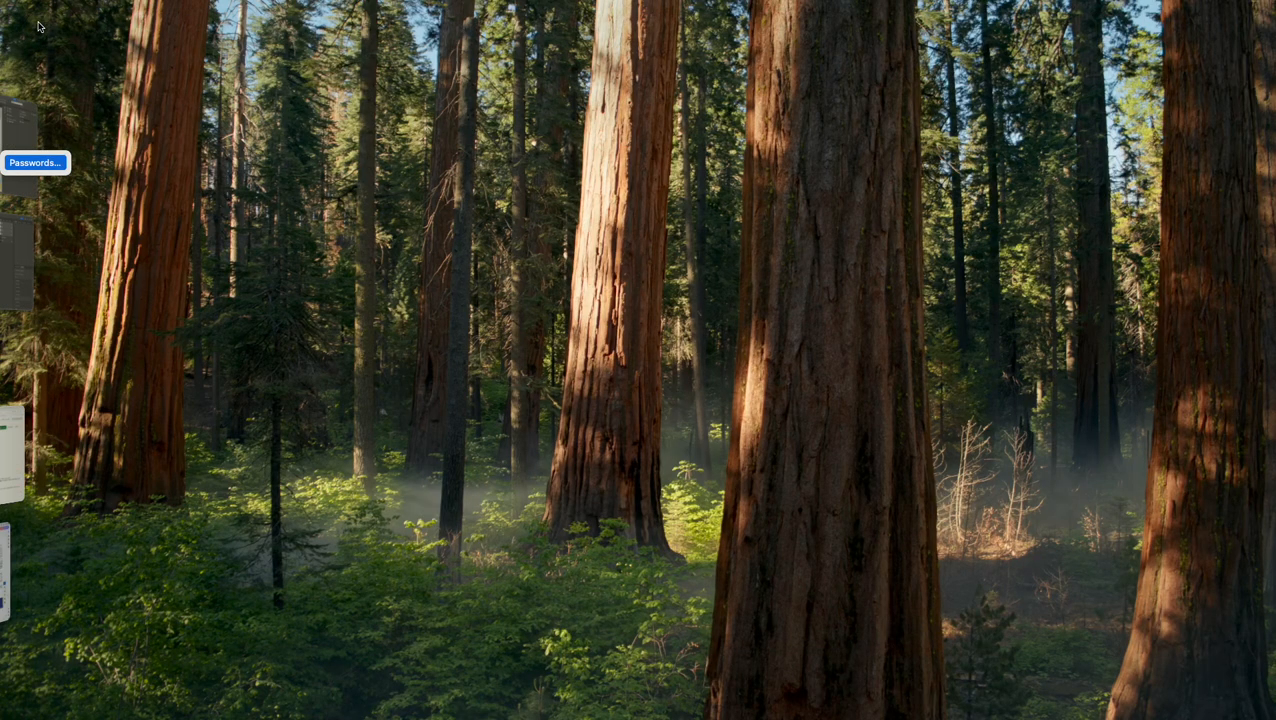
click(86, 175)
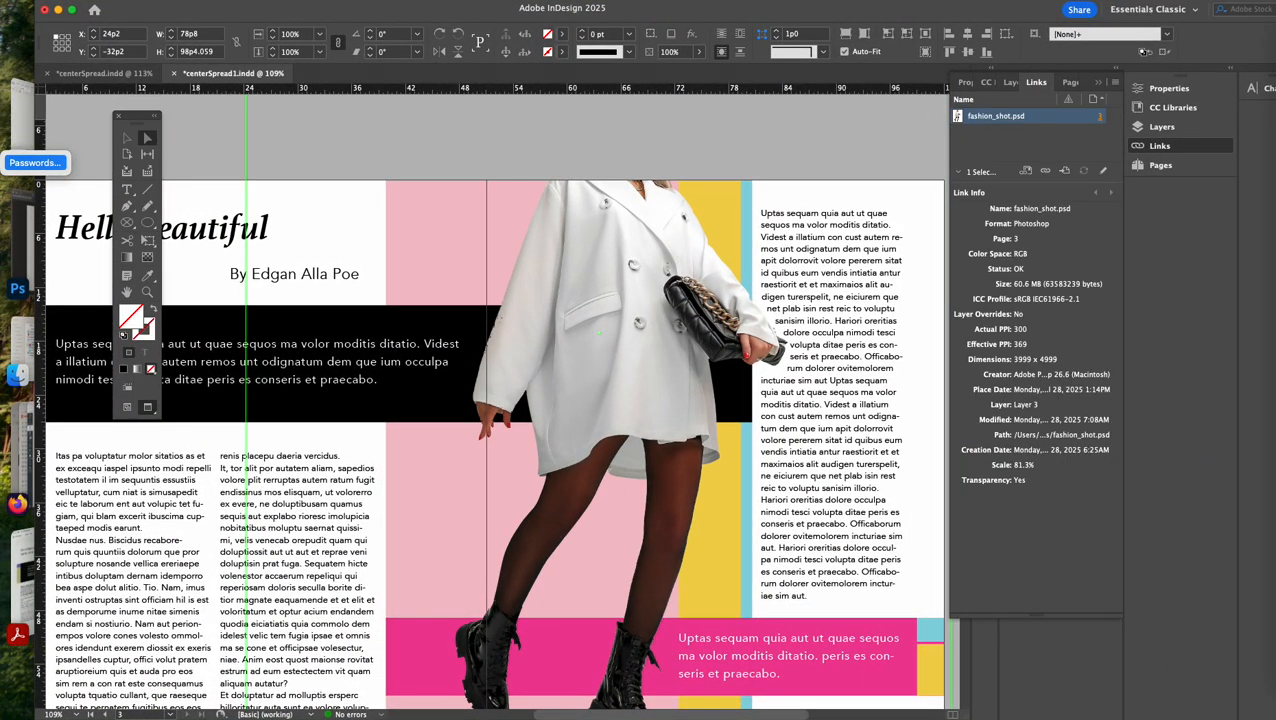
Examine the number of pages and the start page number in the document setup of centerSpread1.indd, and cancel the dialog
click(97, 1)
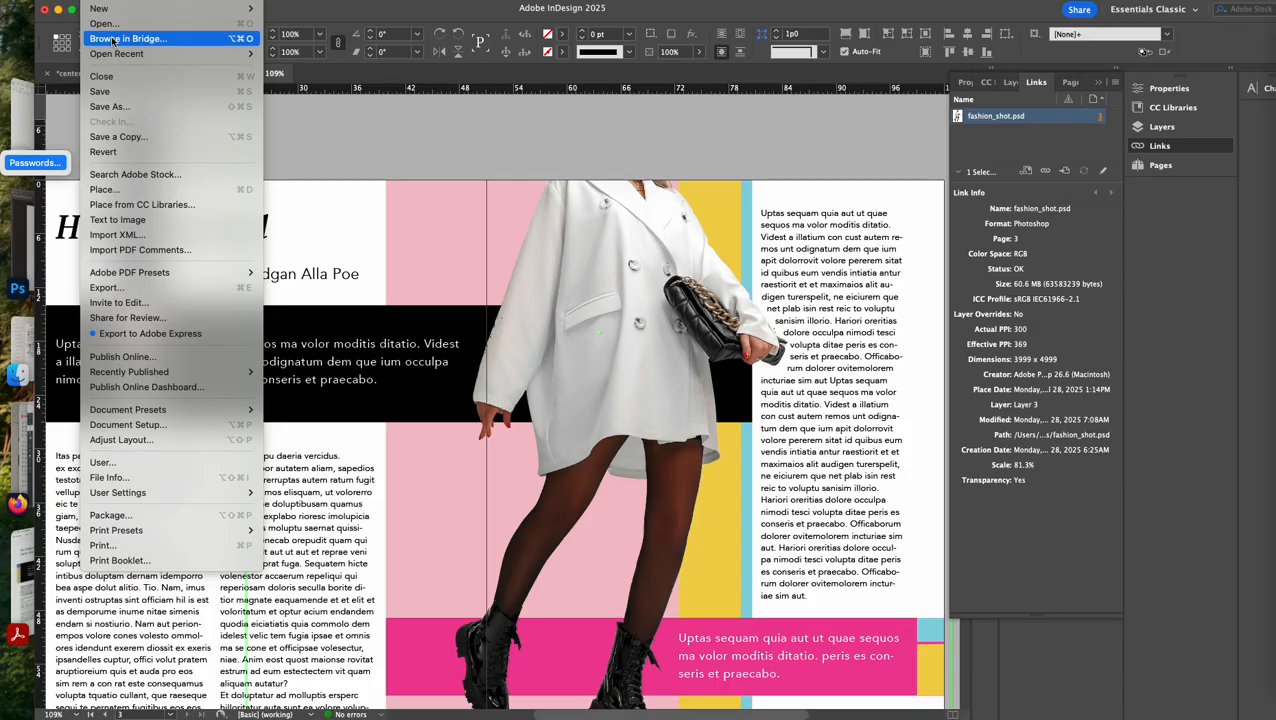
mouse_move(114, 52)
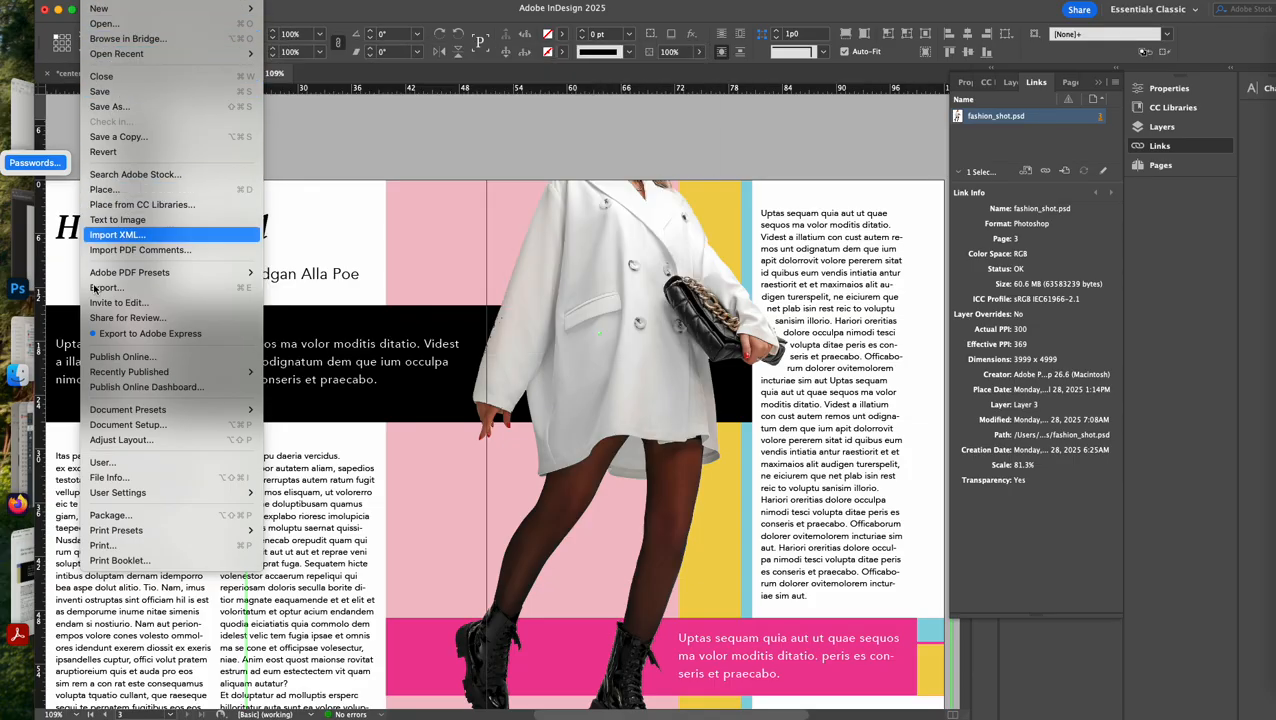
click(114, 424)
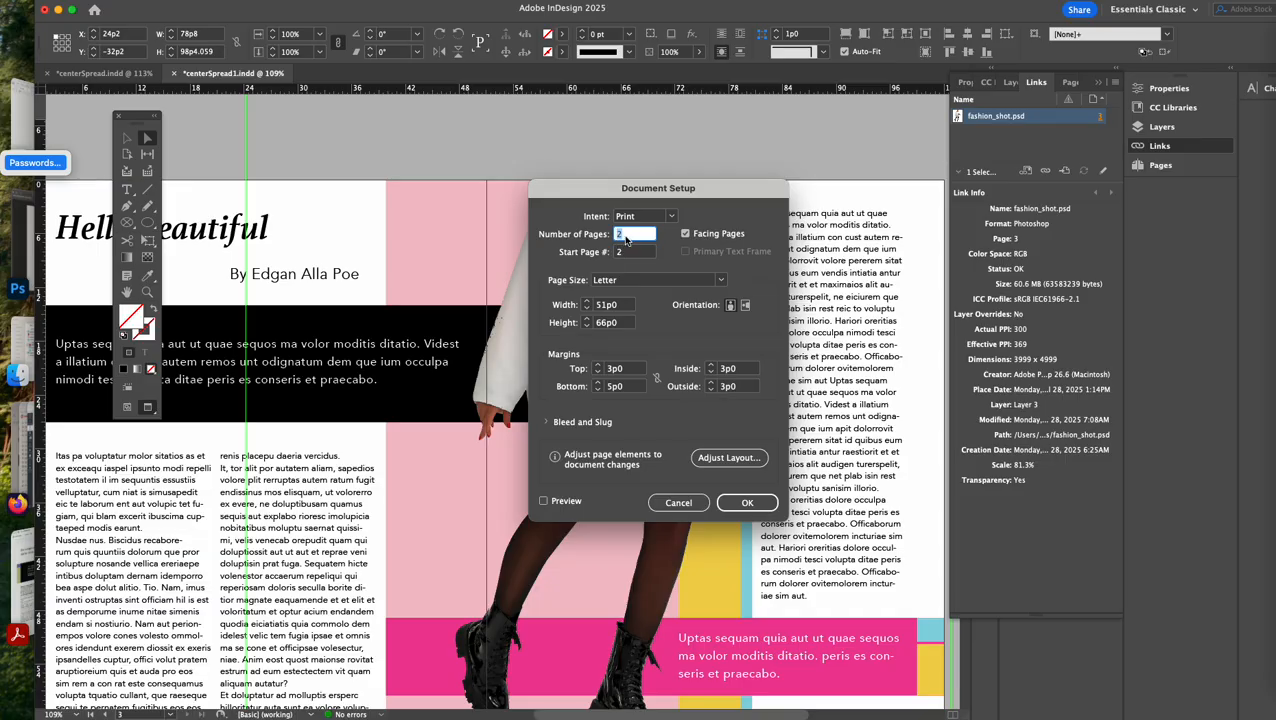
key(Tab)
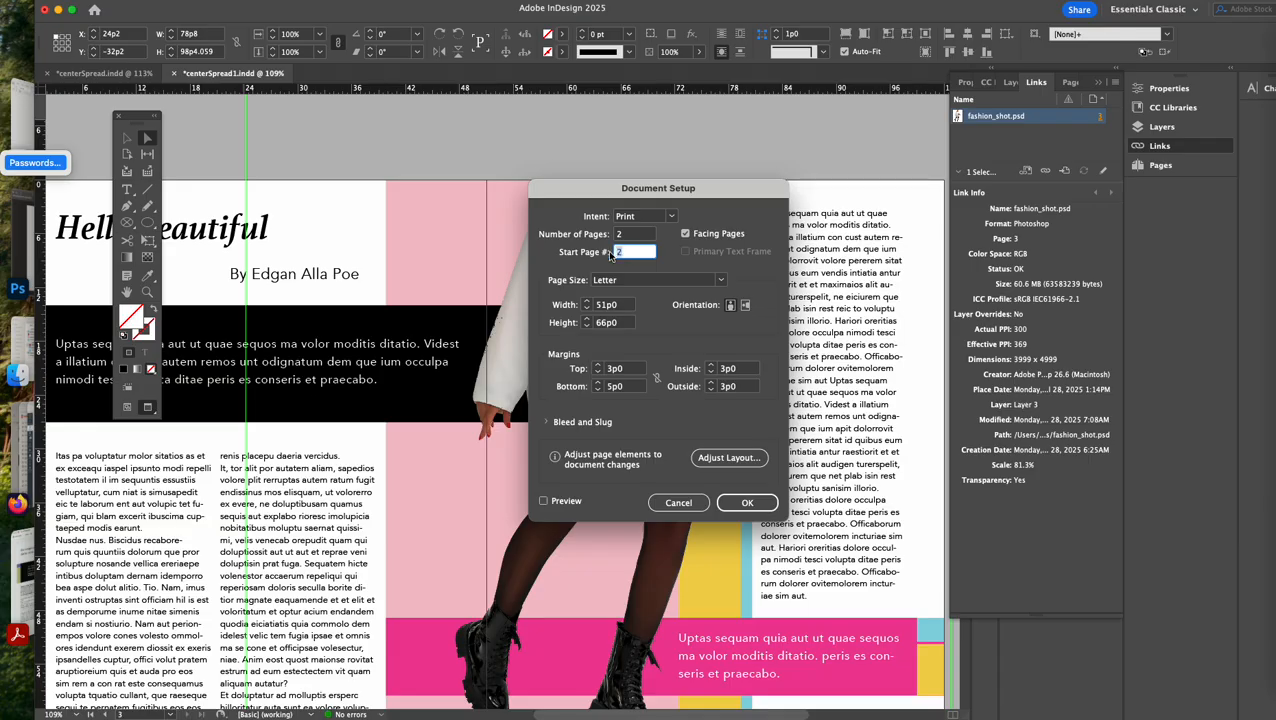
click(688, 505)
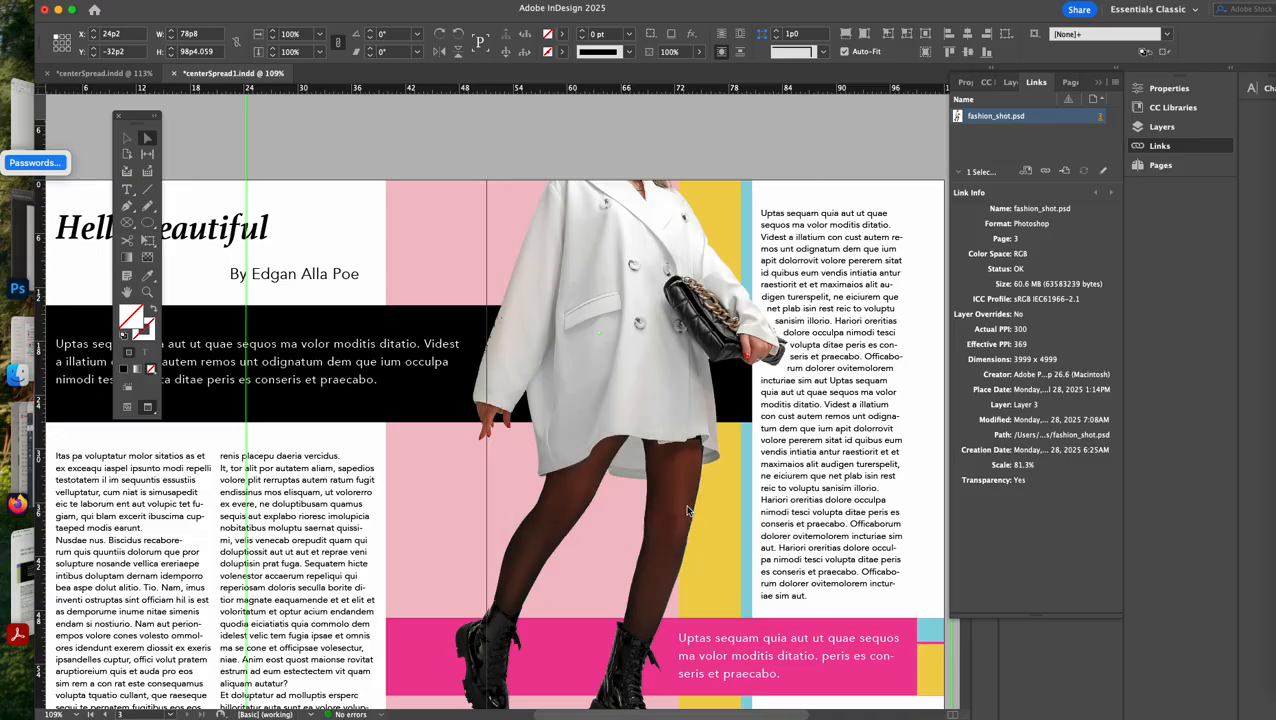
Create a new Letter print document with 3 facing pages
click(90, 0)
mouse_move(144, 9)
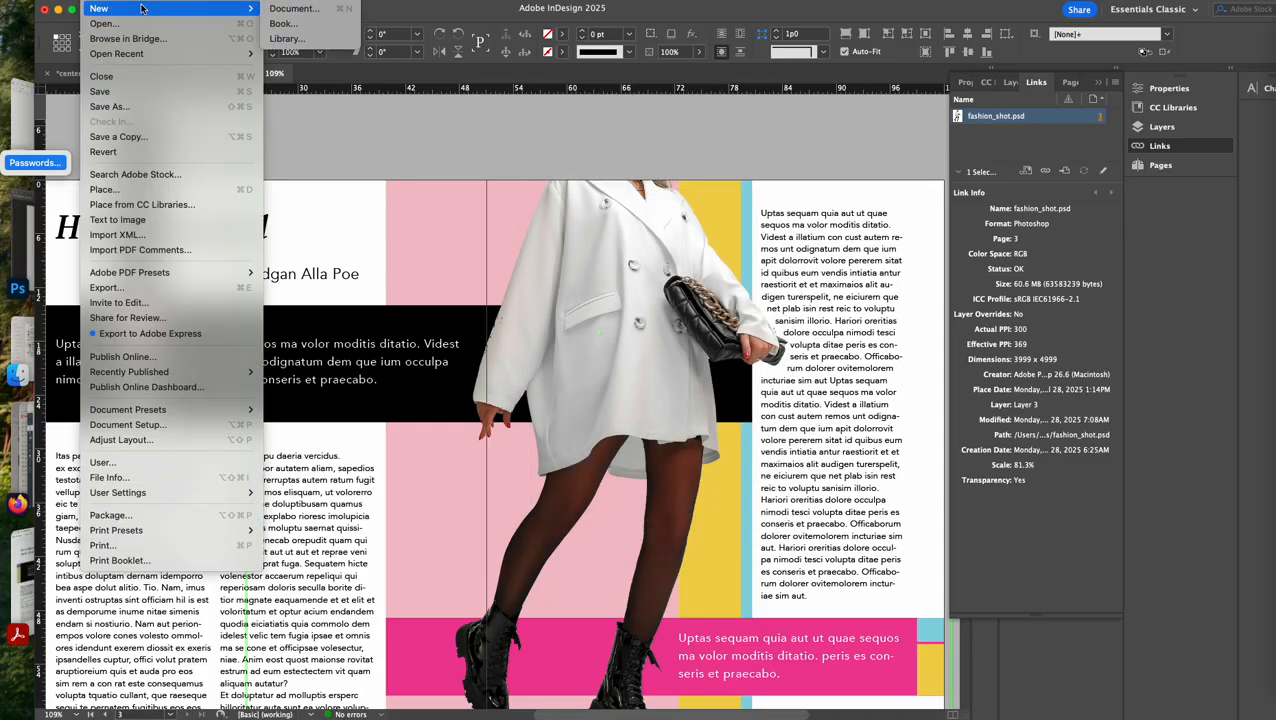
click(280, 12)
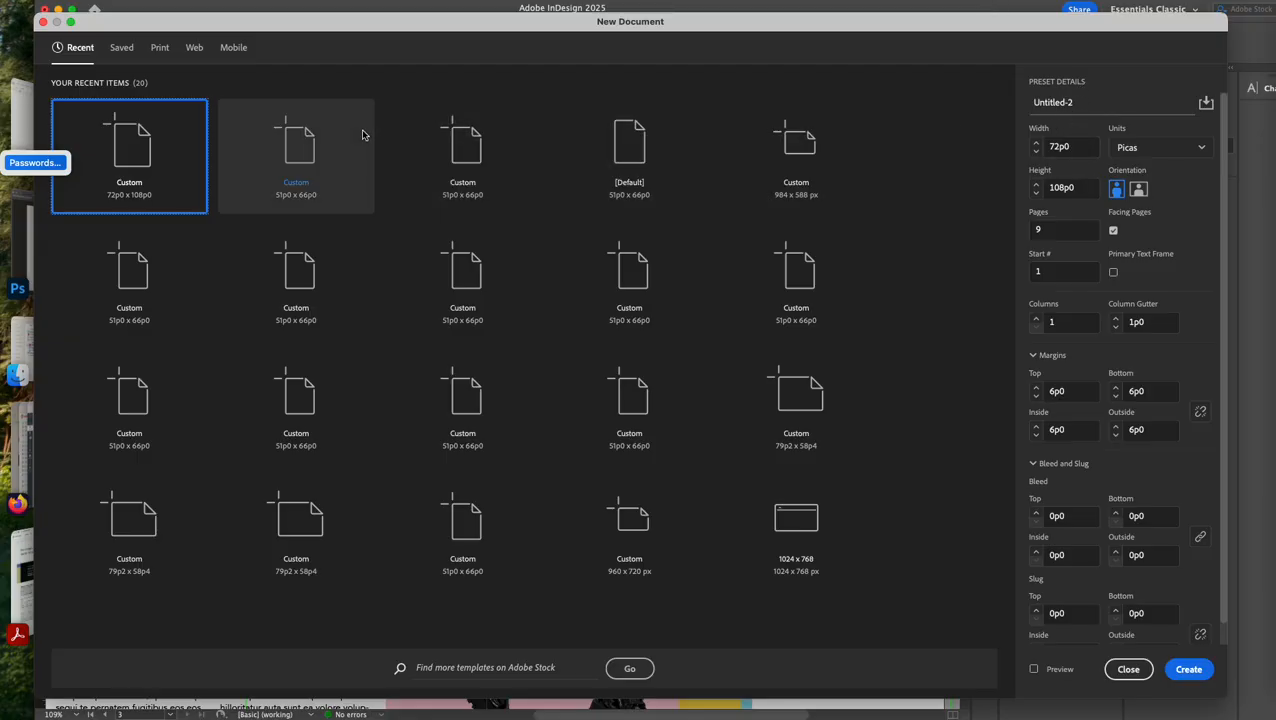
click(168, 52)
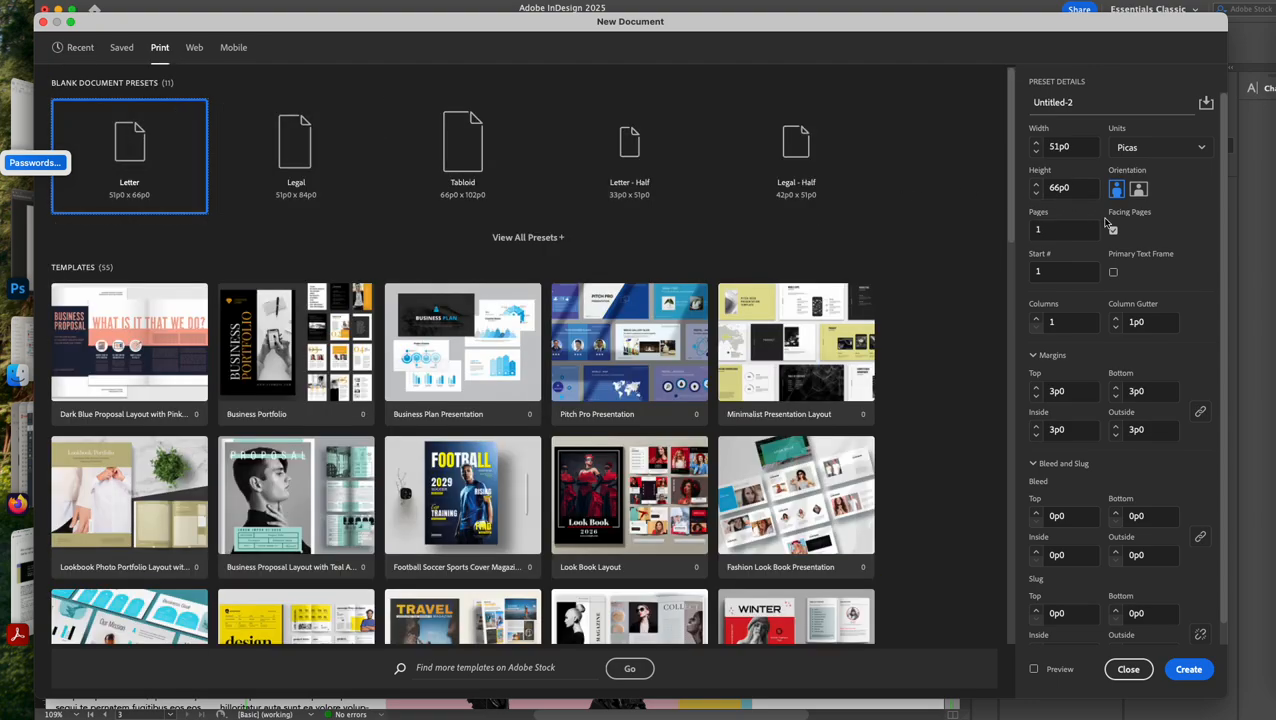
drag(1062, 236, 1021, 228)
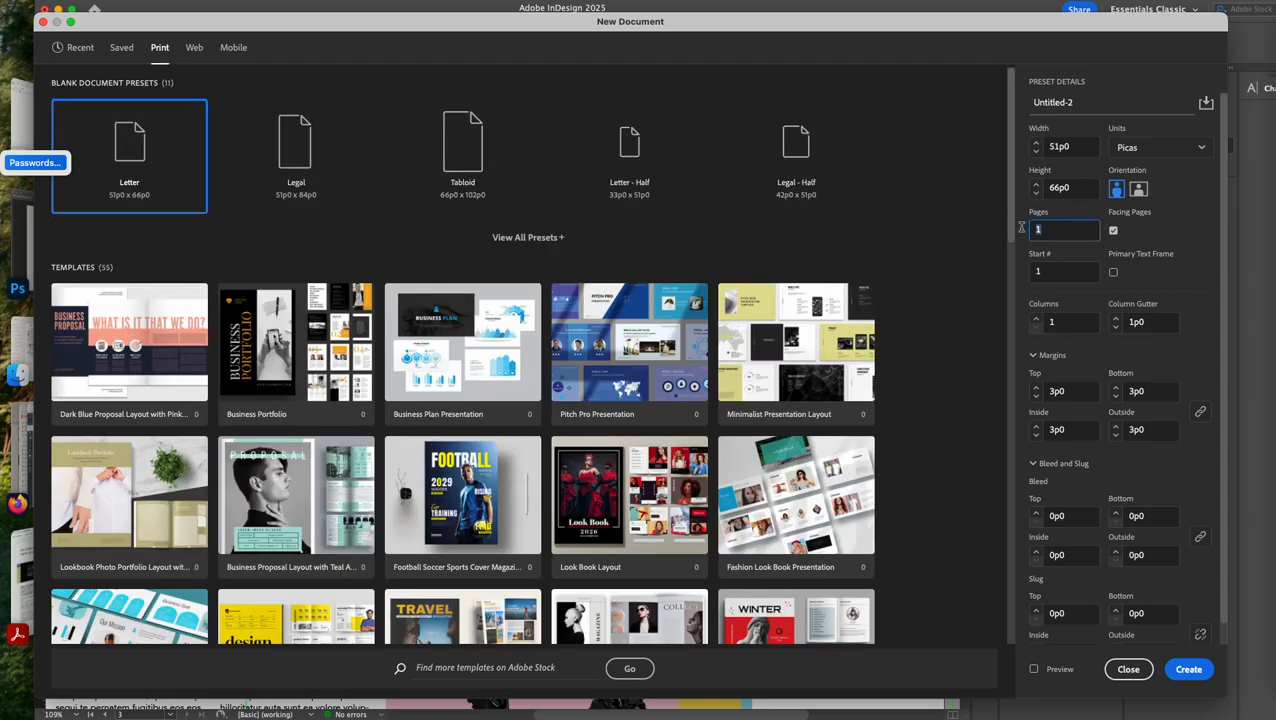
text(3)
click(1187, 665)
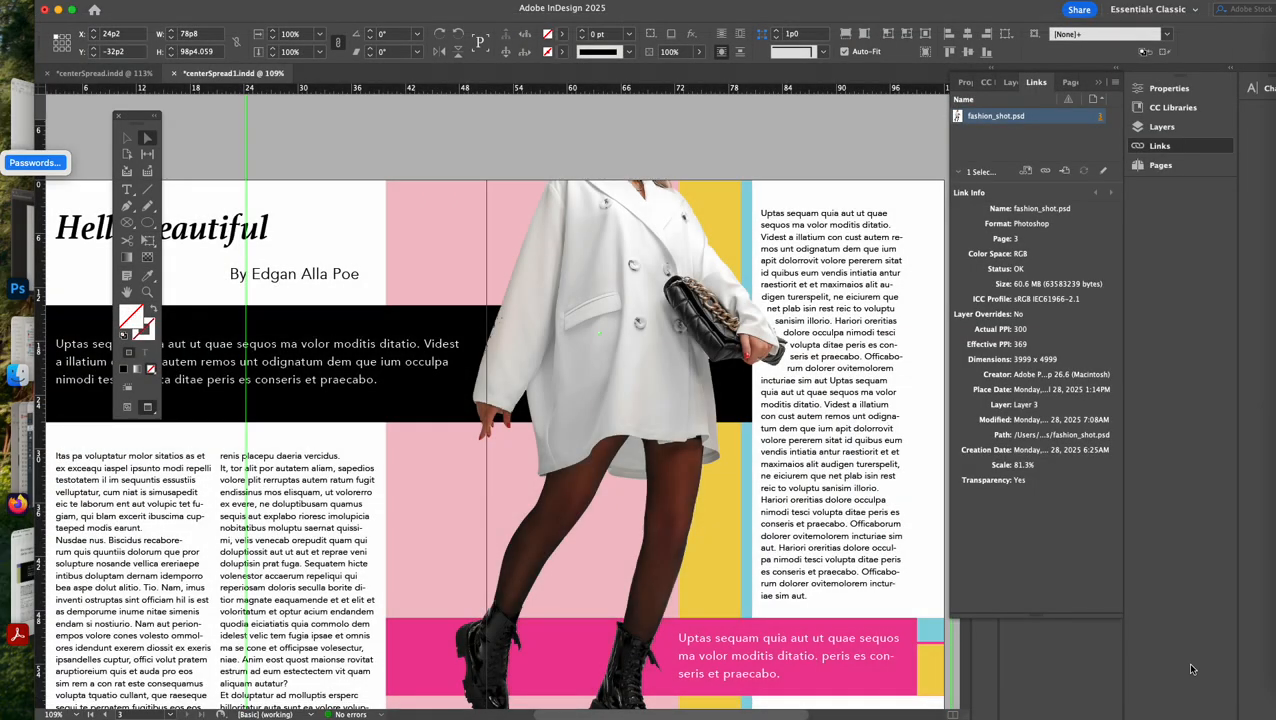
View the two-page spread, and start exporting the document as Adobe PDF (Print) with the file name bu
scroll(808, 270, down, 5)
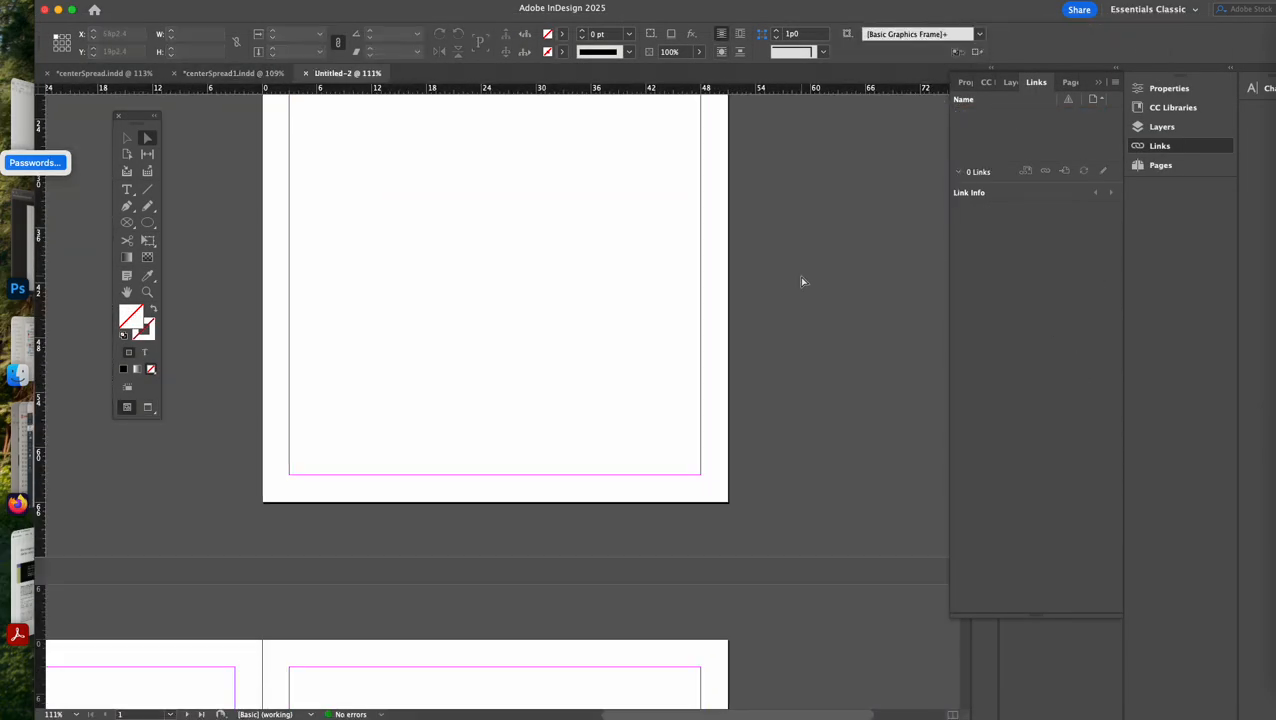
key(super+minus)
key(super+minus)
key(super+minus)
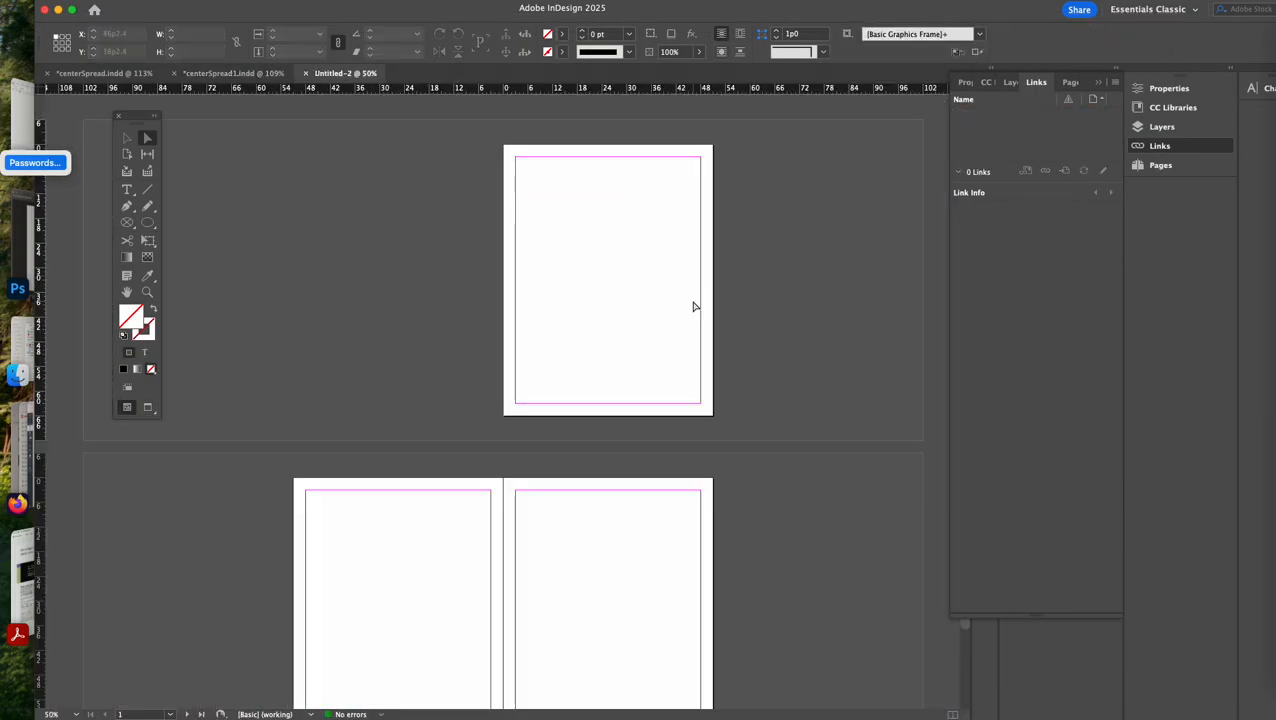
scroll(695, 307, down, 2)
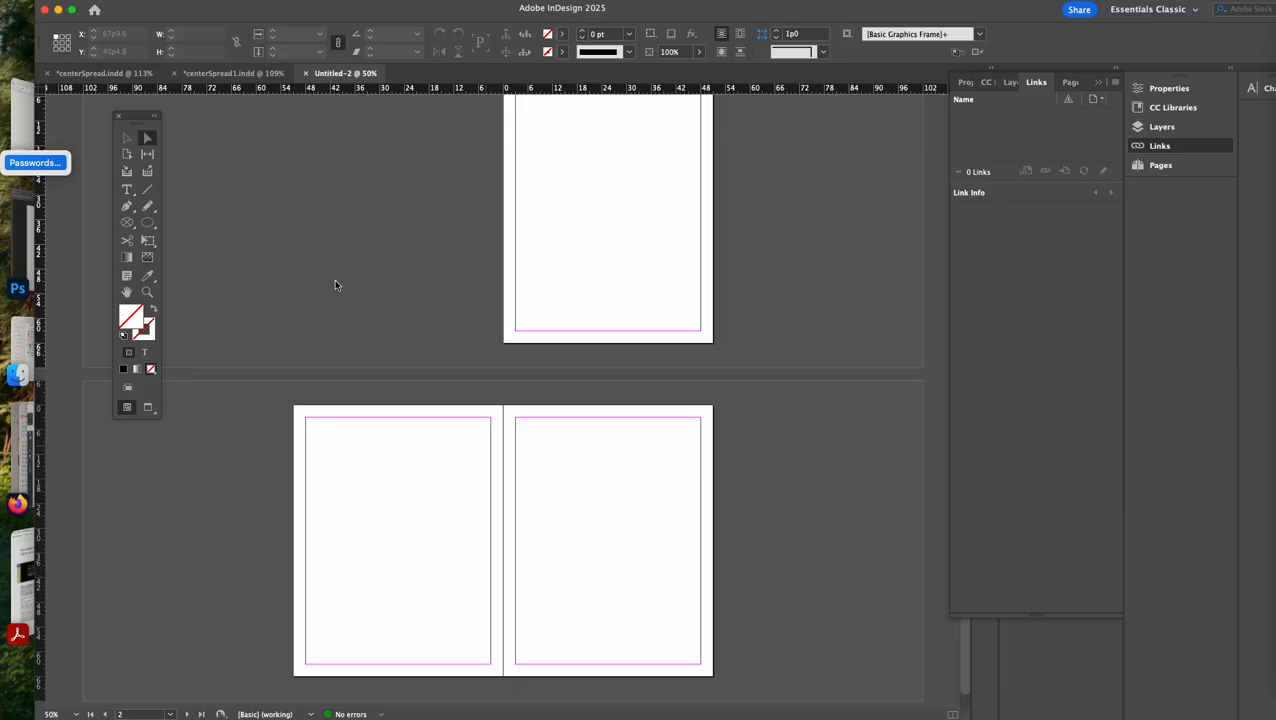
click(98, 1)
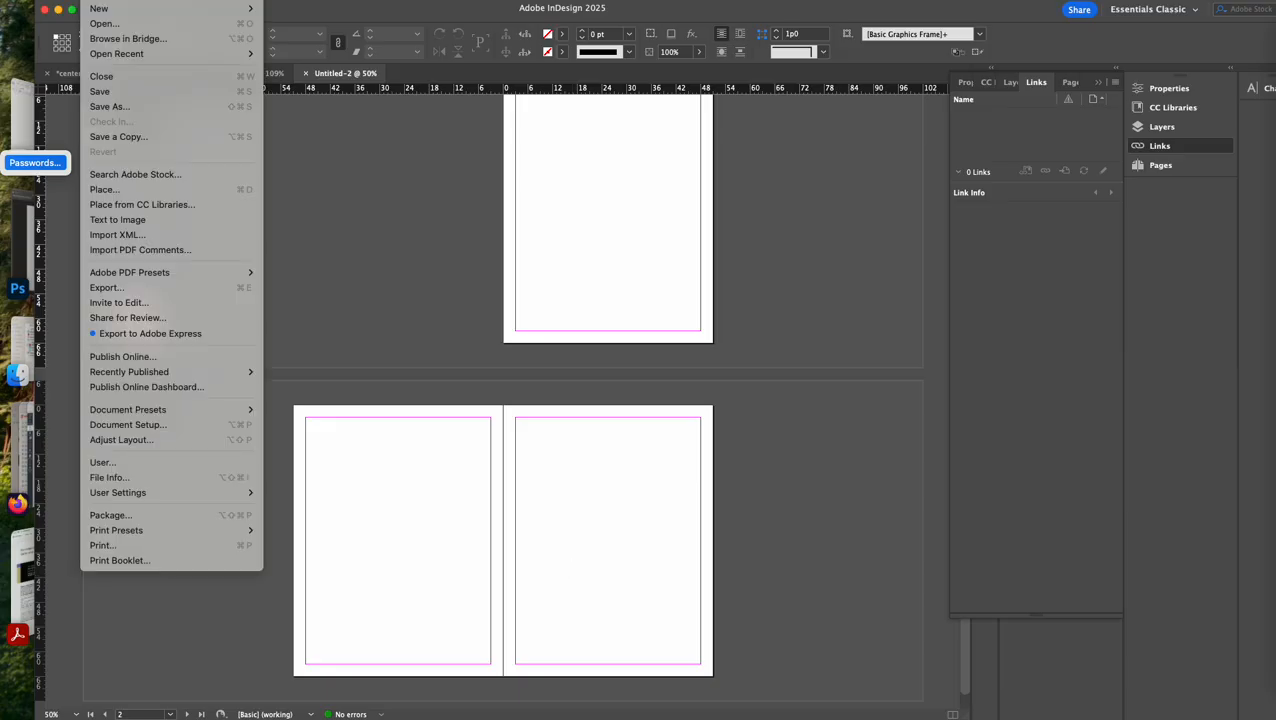
click(123, 288)
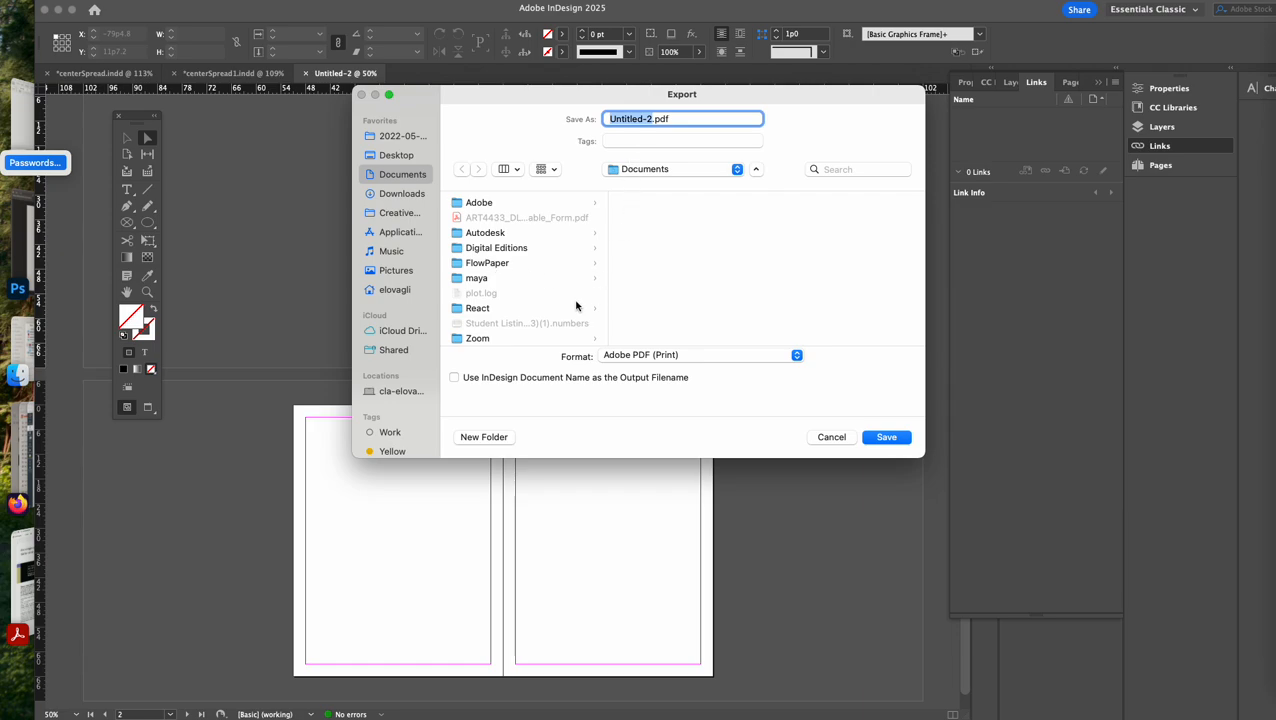
text(bu)
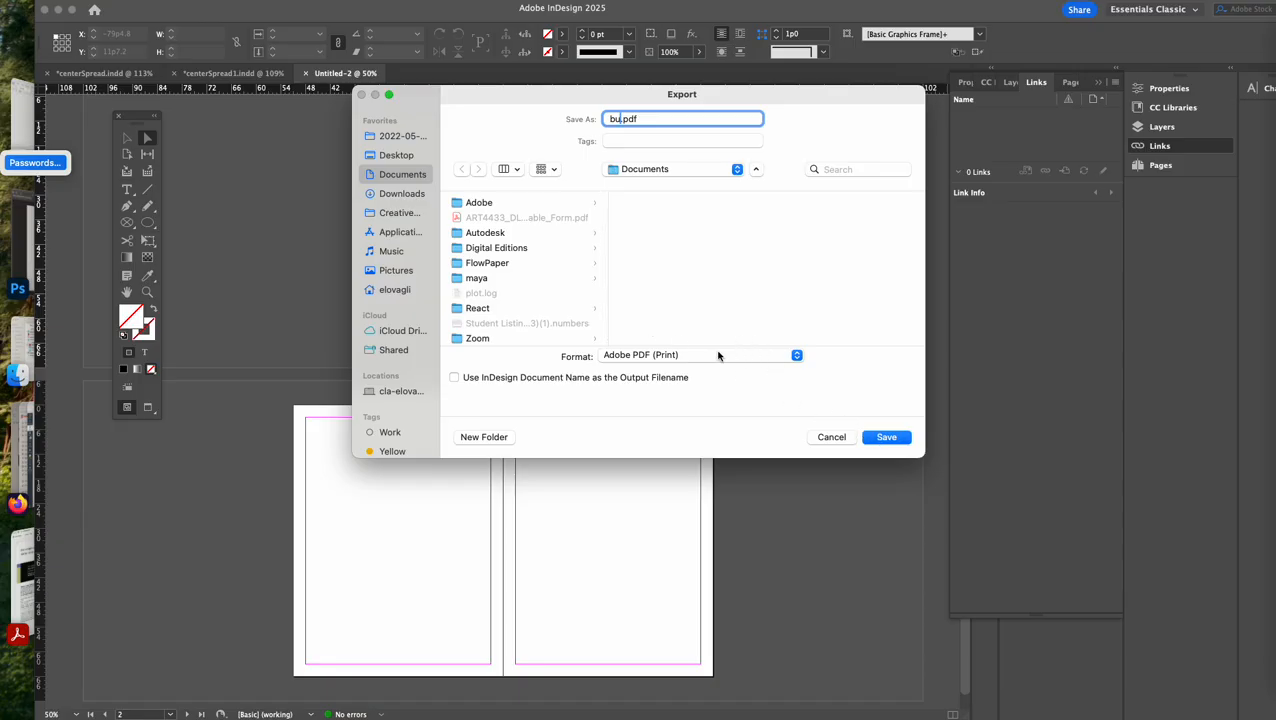
click(796, 356)
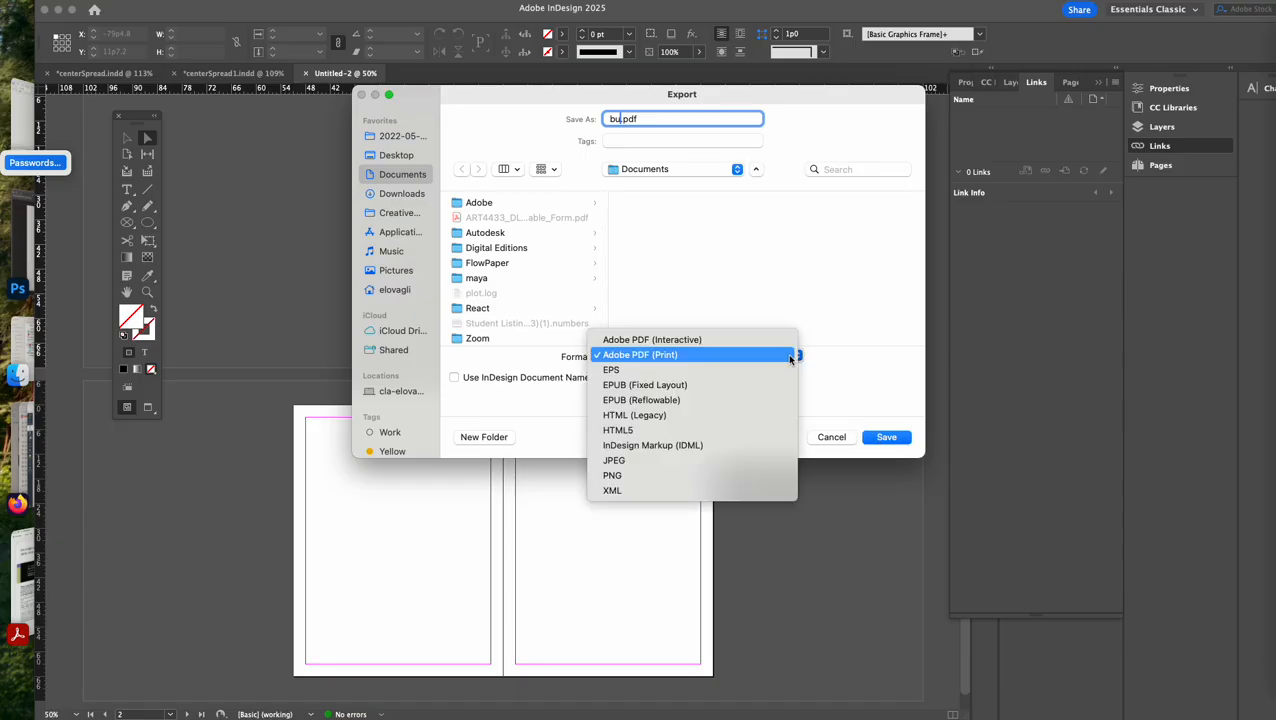
click(717, 356)
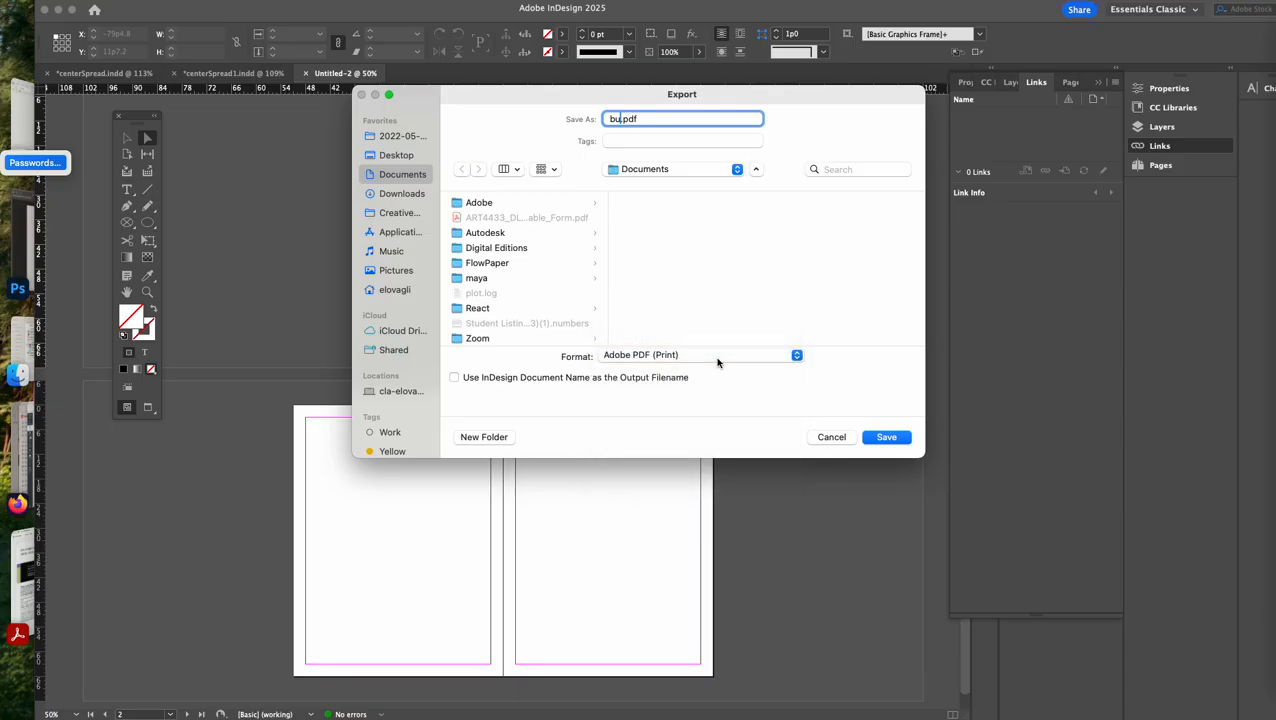
click(874, 437)
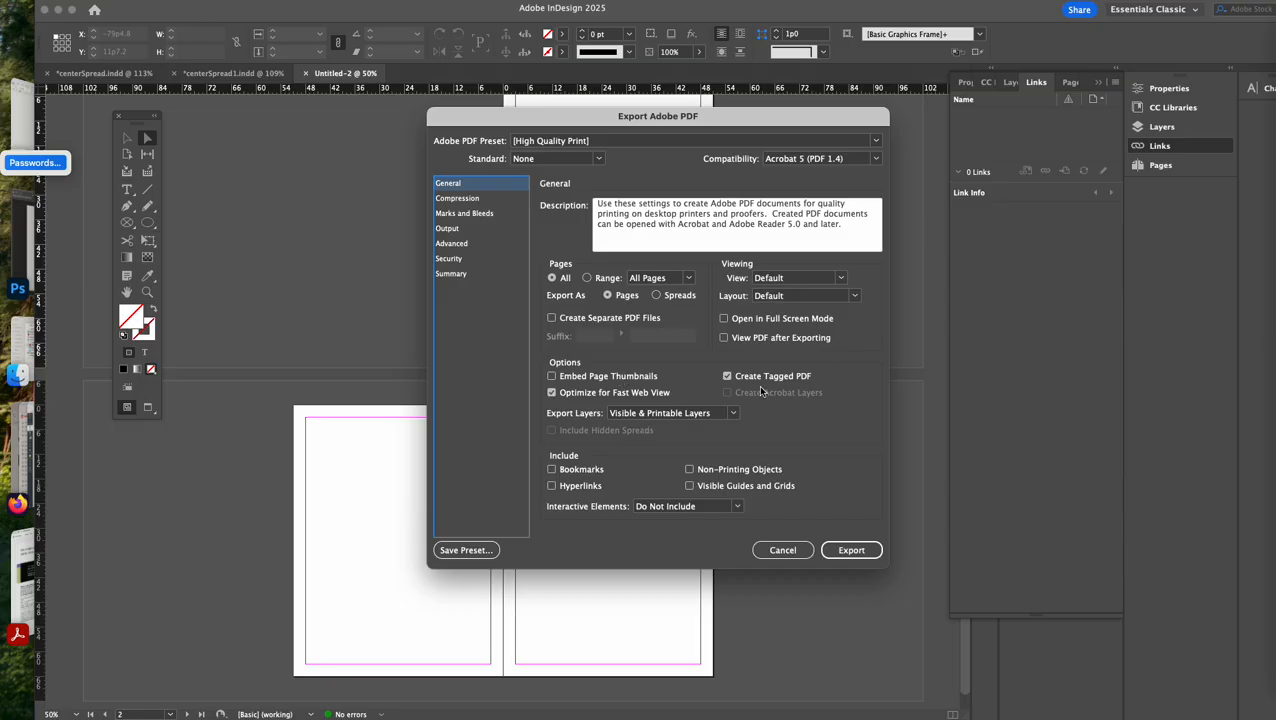
Set the PDF export to output spreads and limit the page range to 2-3
click(656, 296)
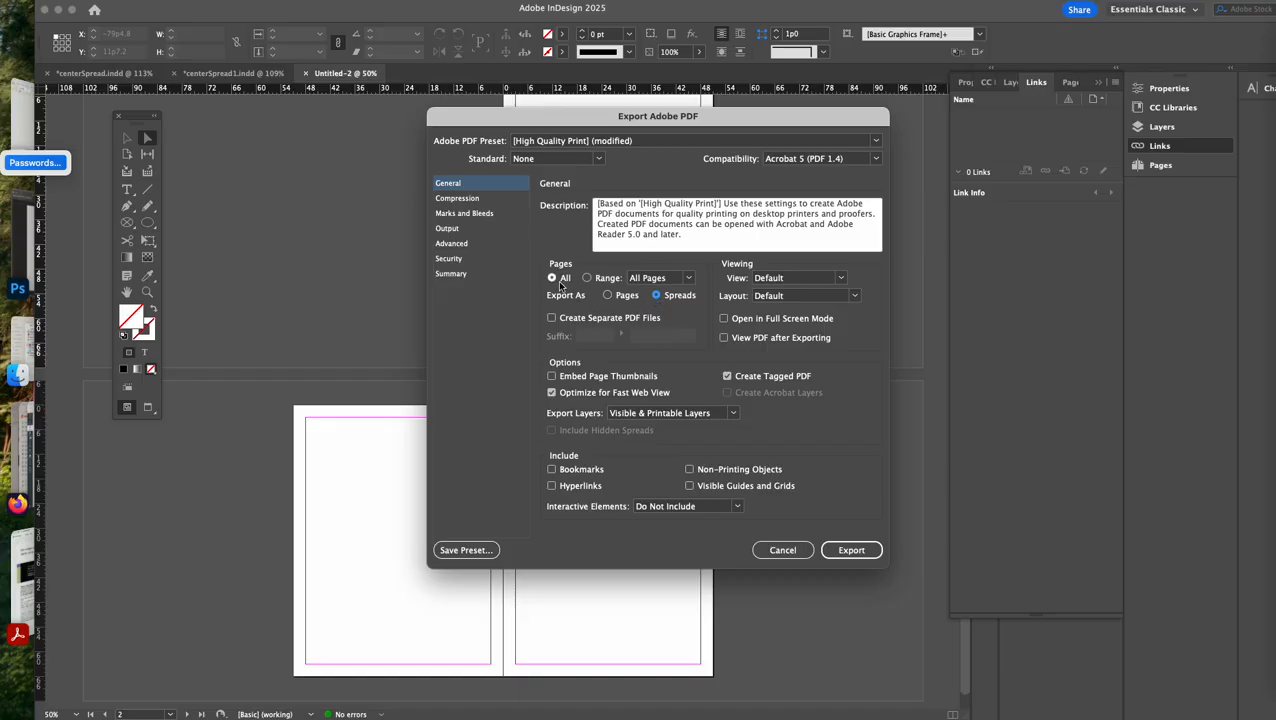
click(587, 278)
click(690, 279)
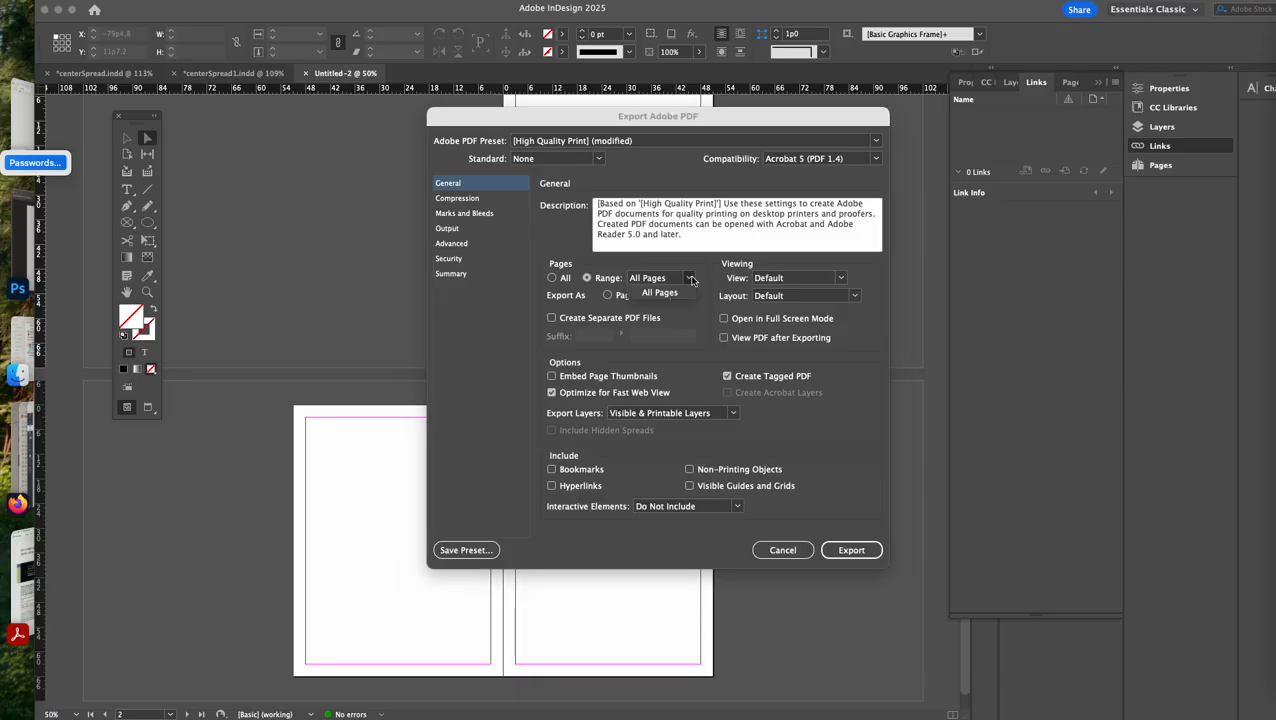
click(667, 278)
text(2-3)
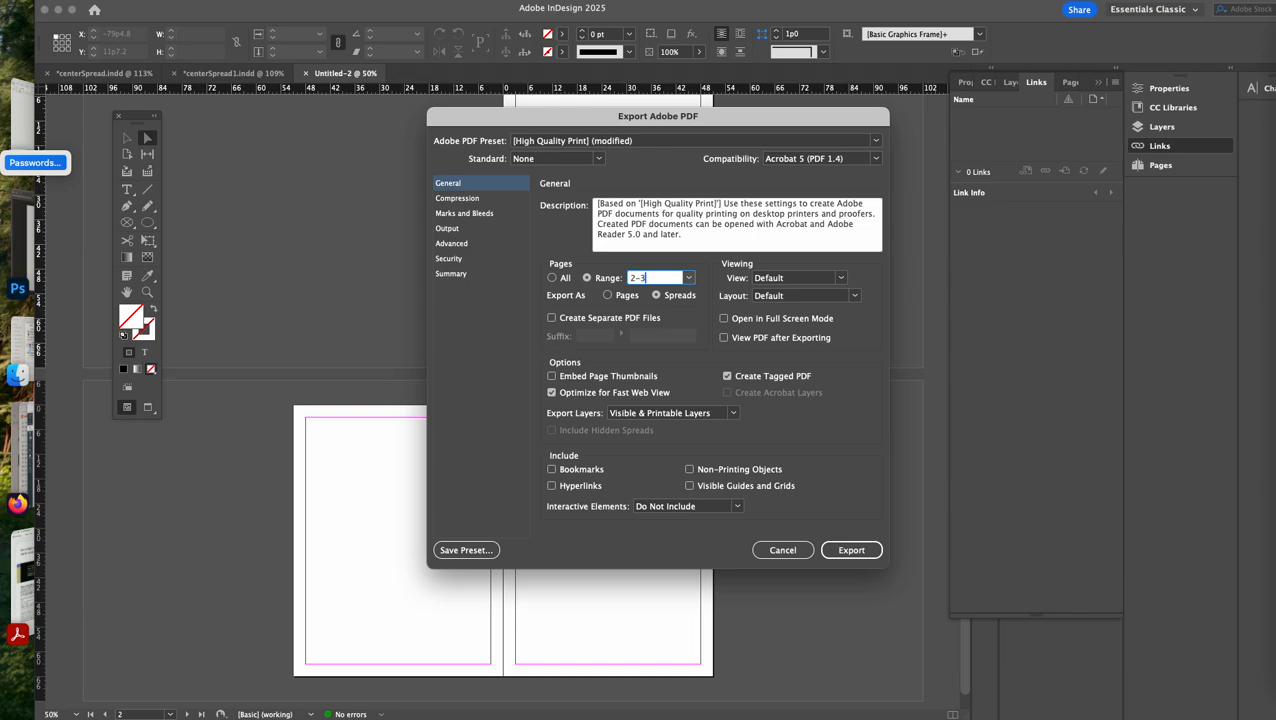
drag(597, 118, 941, 207)
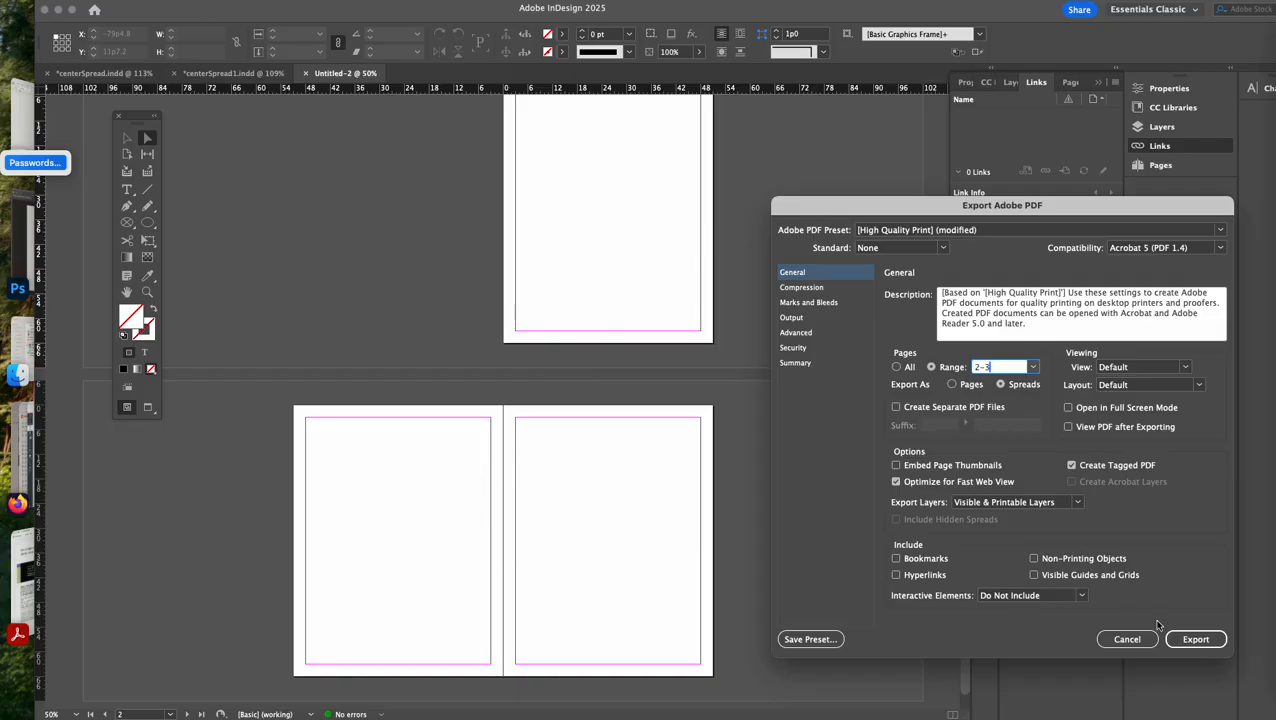
click(1180, 644)
Cancel the PDF export and close the untitled three-page document
click(1128, 642)
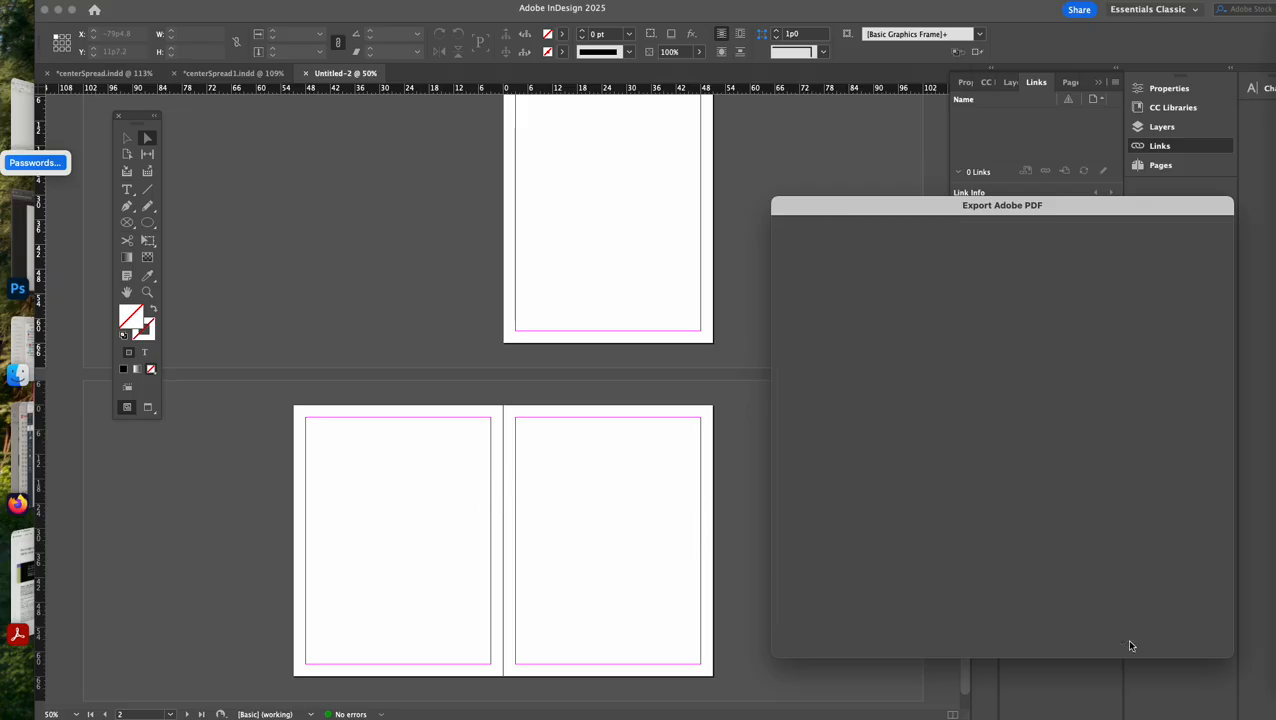
click(306, 73)
click(737, 386)
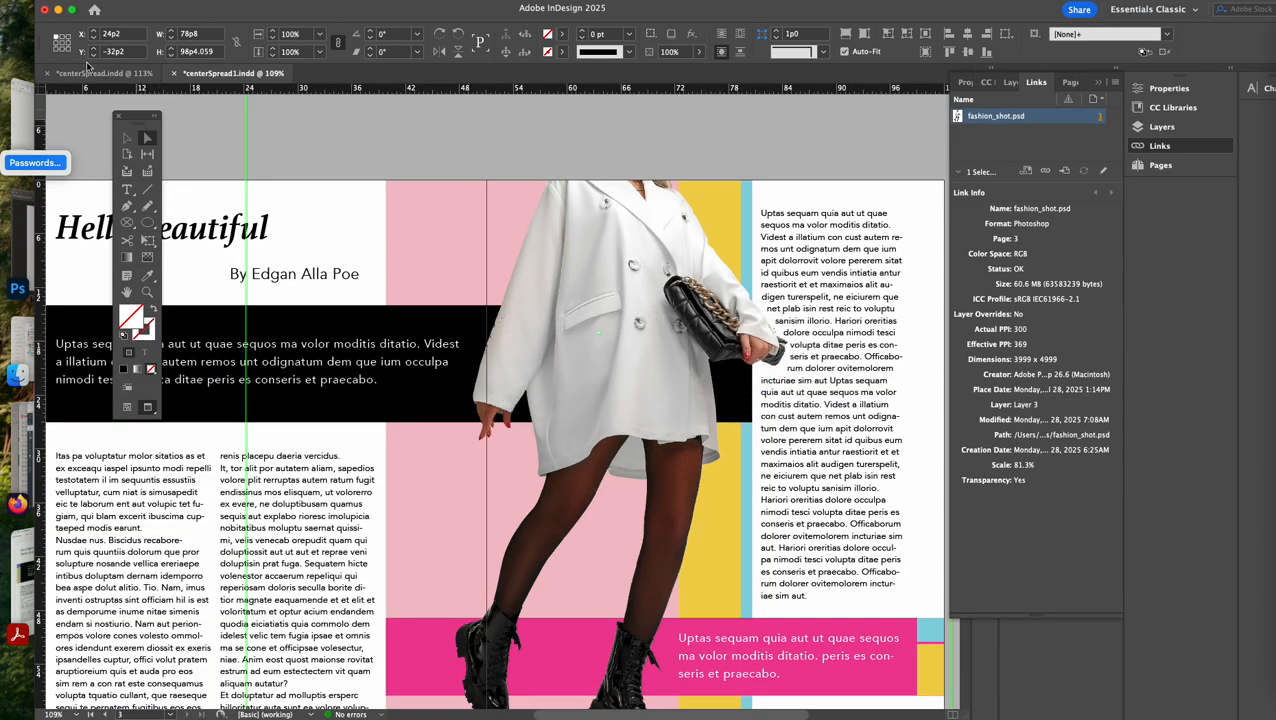
Create a Letter print document with 2 facing pages and start page number 2, and display its page thumbnails
click(96, 0)
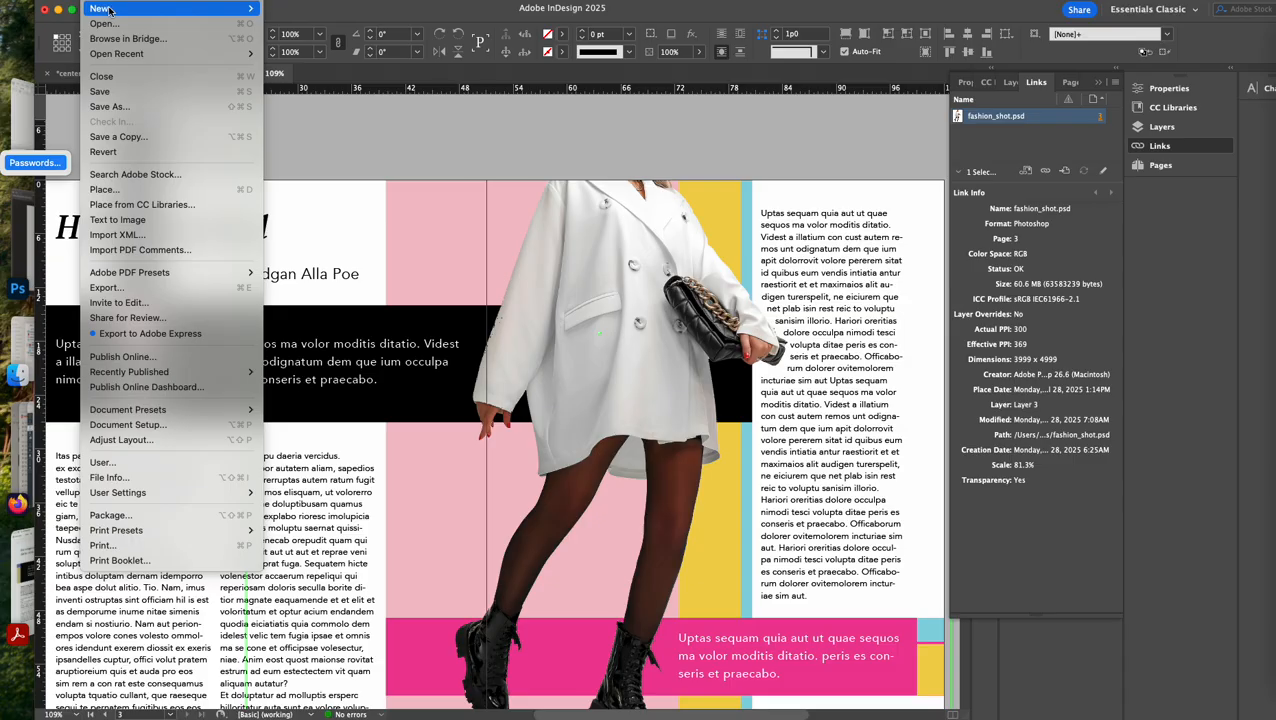
mouse_move(111, 9)
click(289, 9)
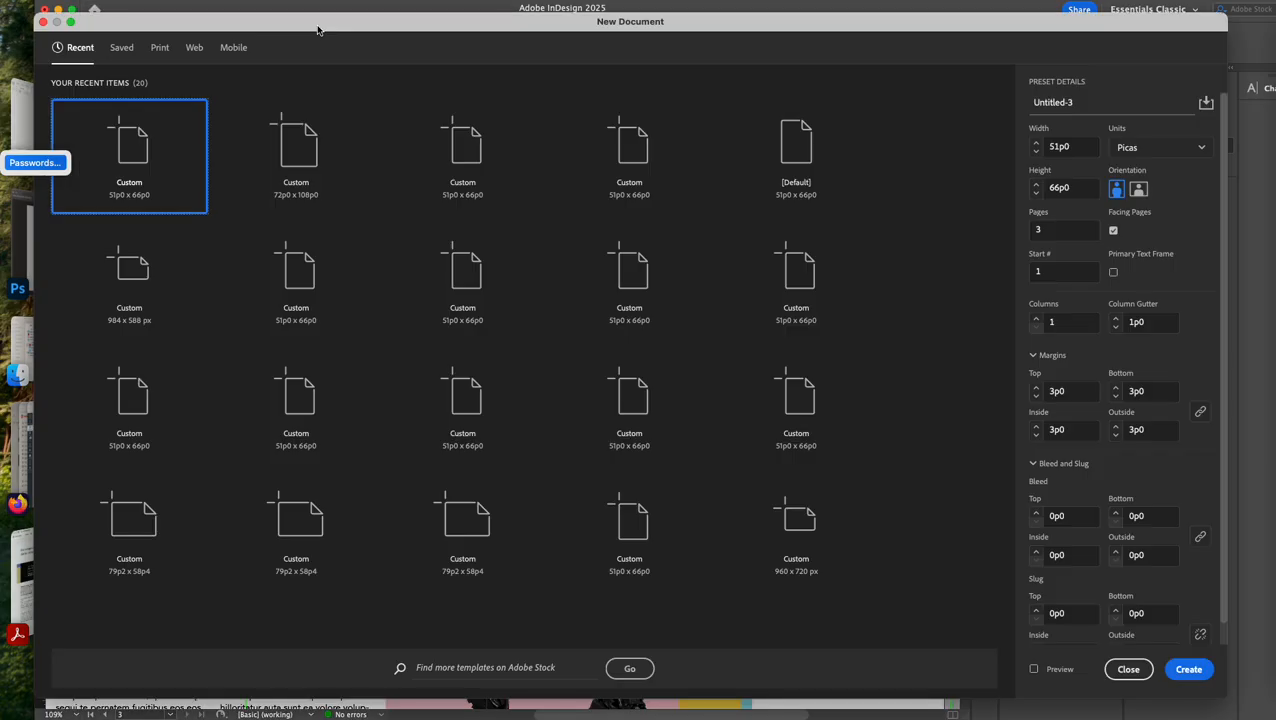
click(161, 49)
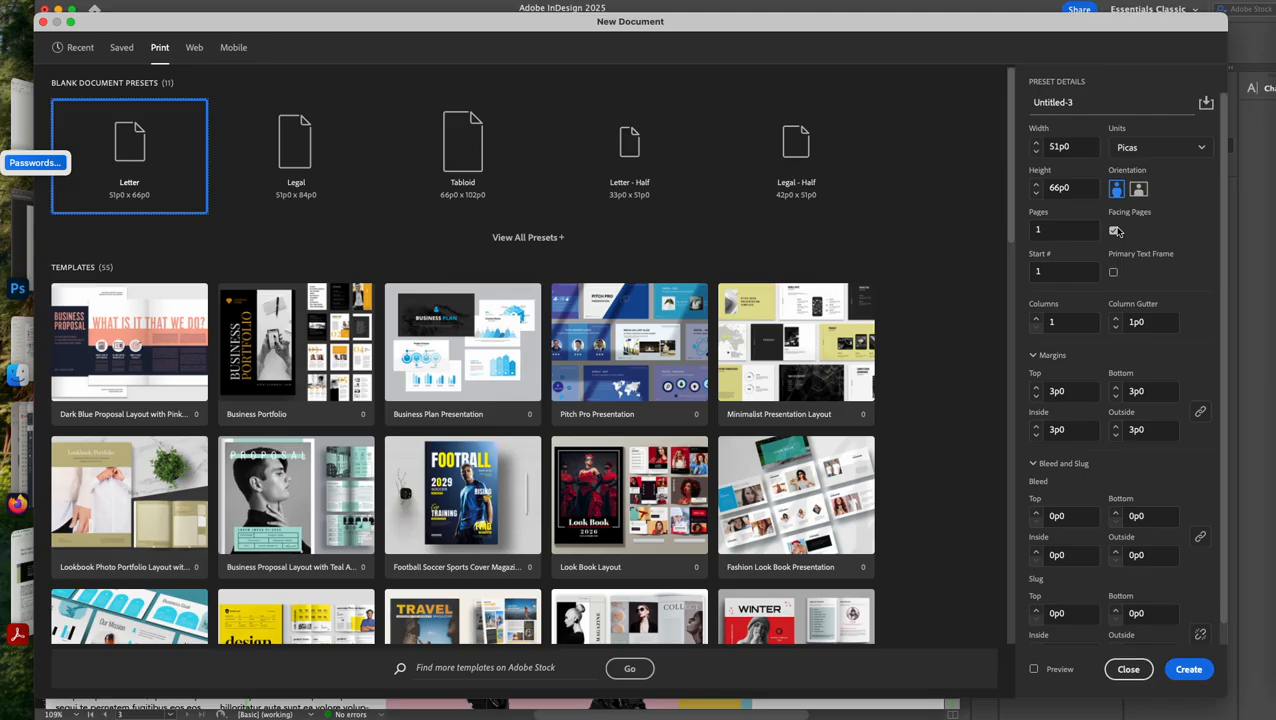
click(1032, 229)
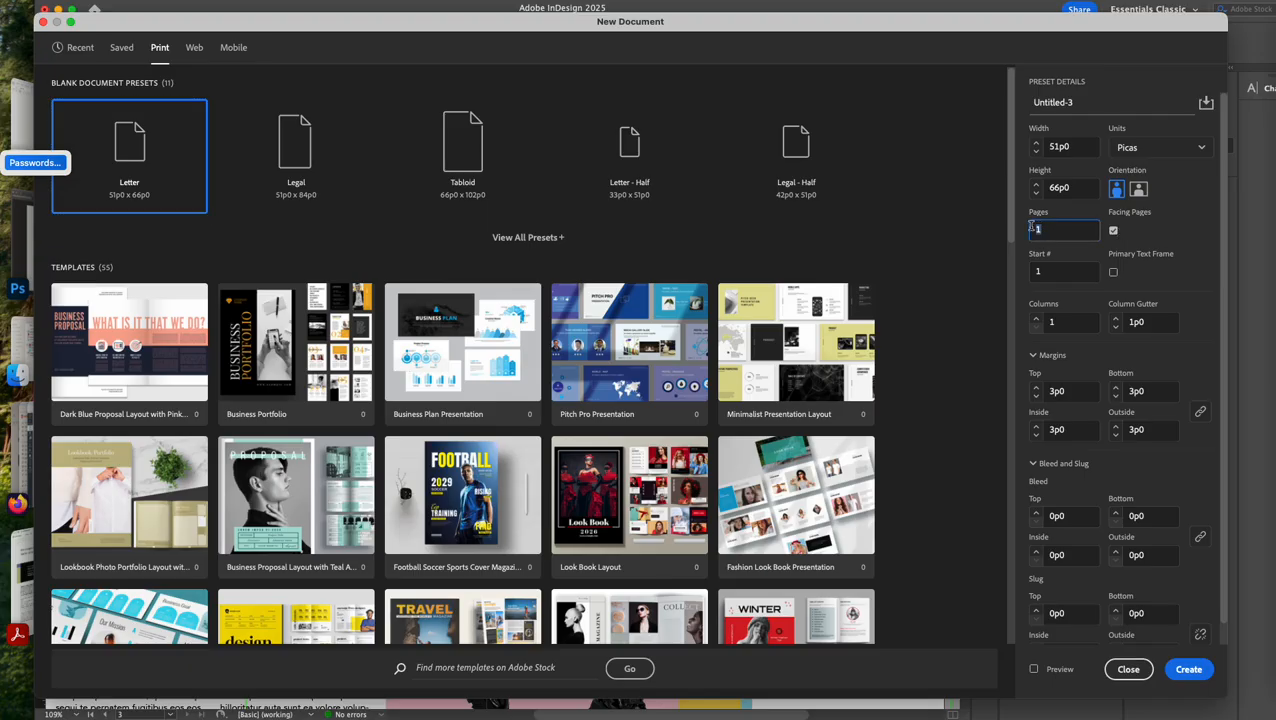
text(2)
click(1044, 271)
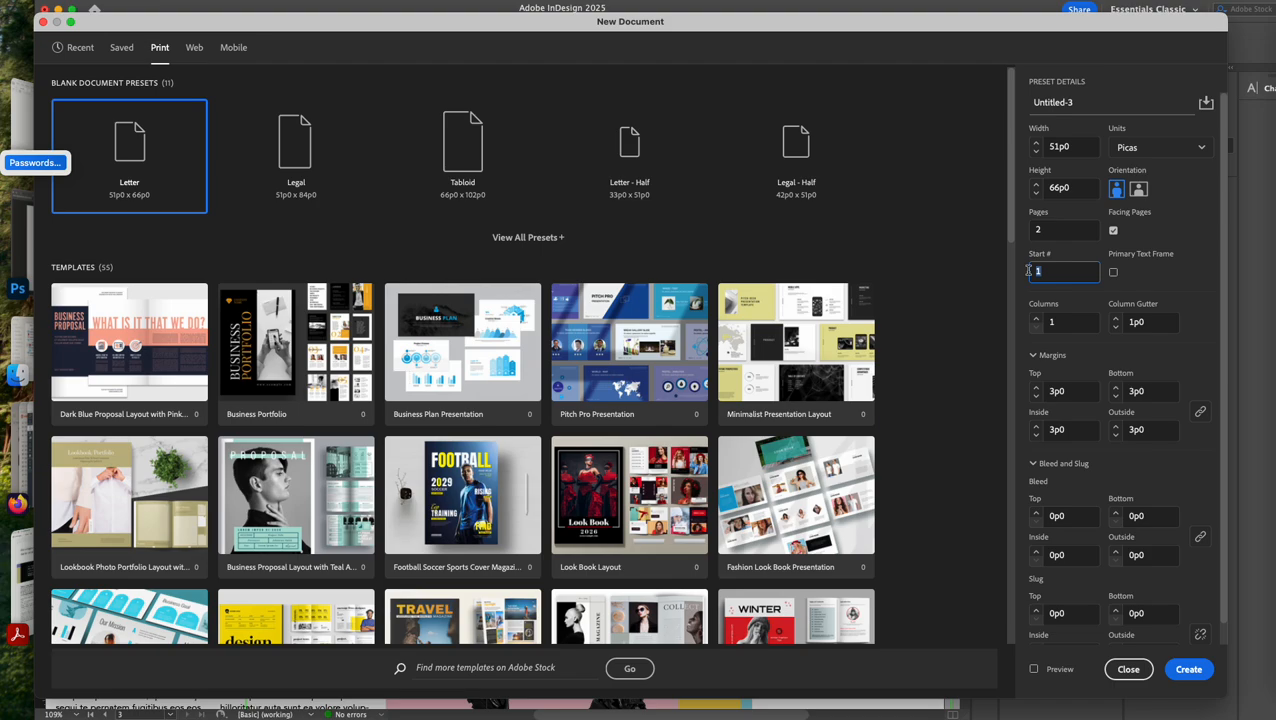
text(2)
click(1188, 668)
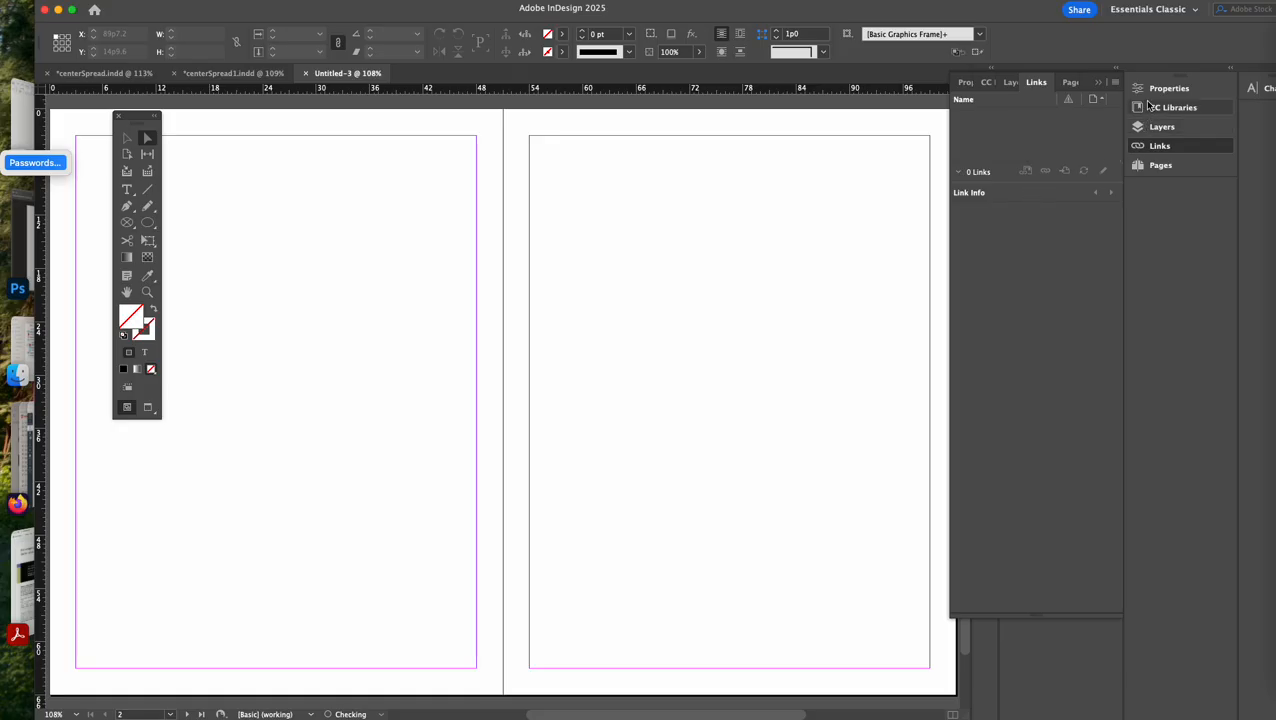
click(1150, 165)
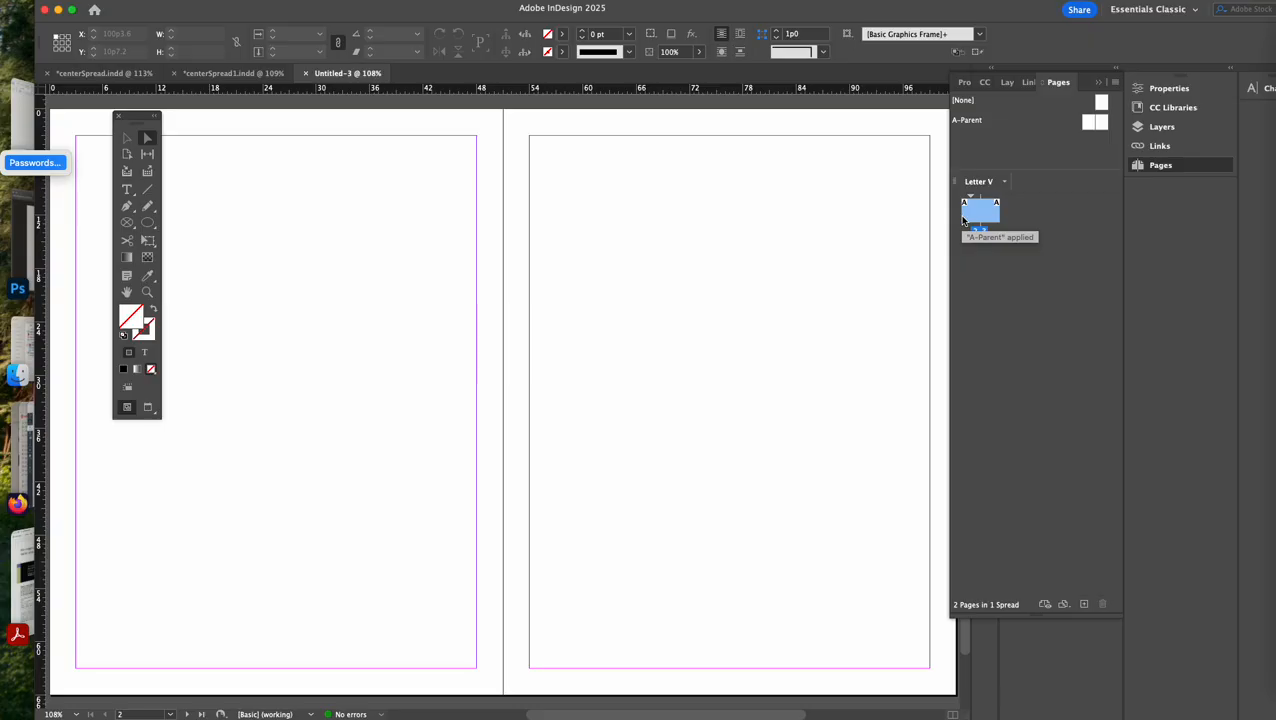
Start exporting the two-page document as Adobe PDF (Print) and set the export to output spreads for all pages
click(98, 8)
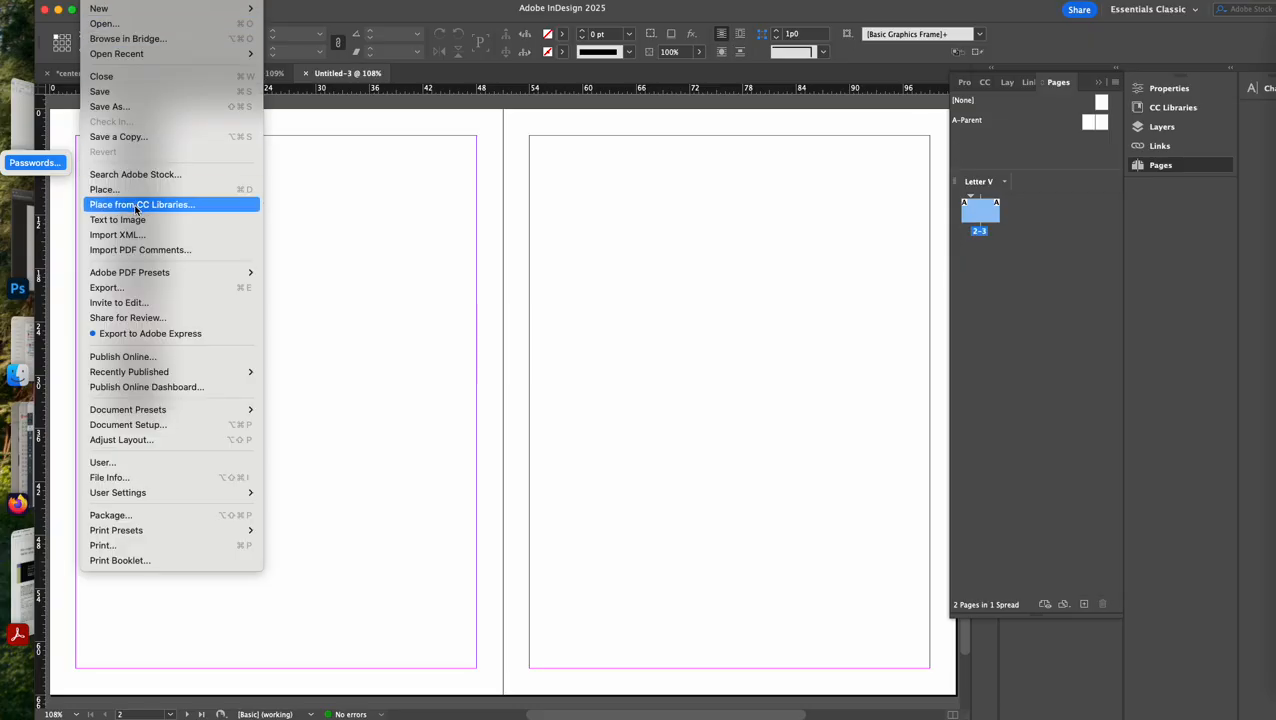
click(155, 288)
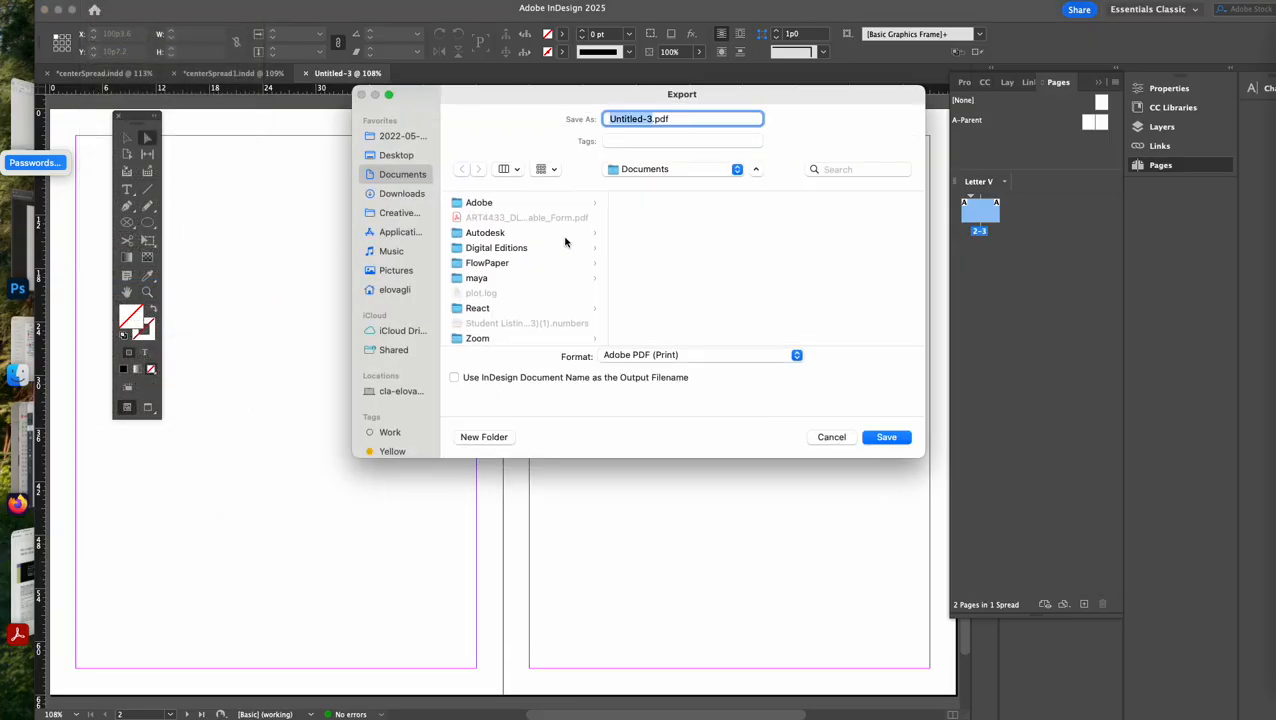
click(886, 437)
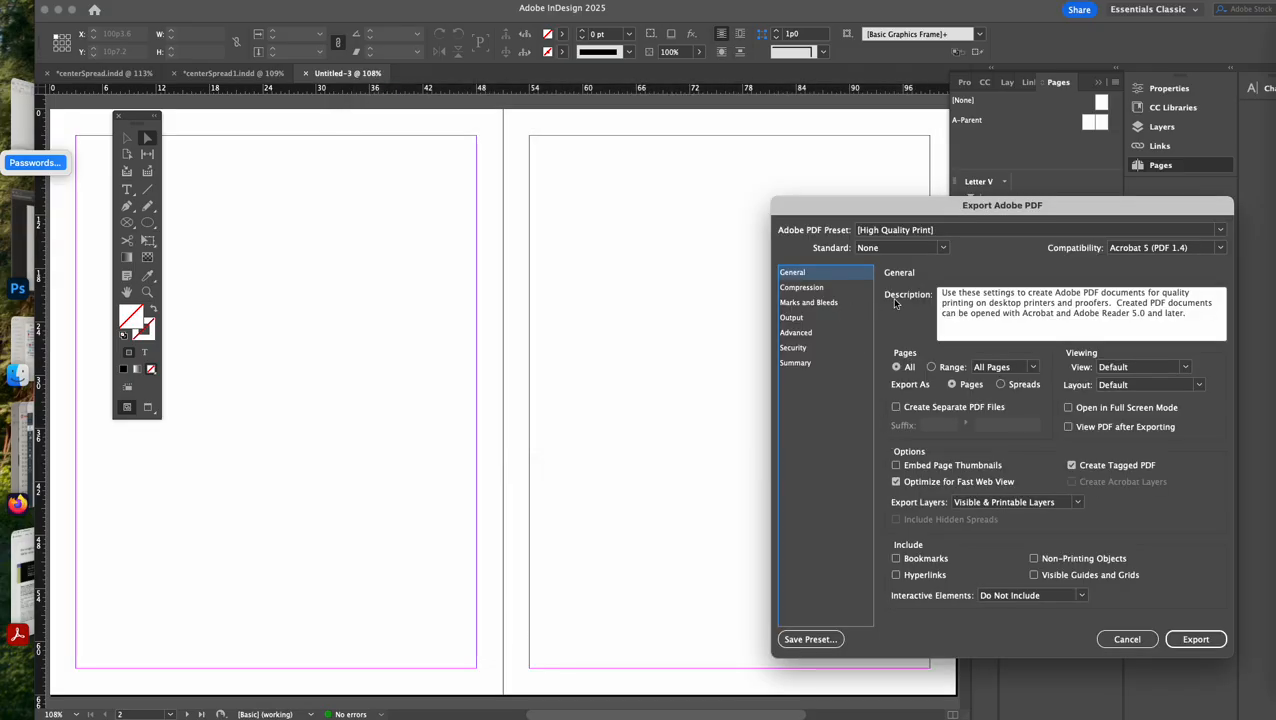
drag(922, 205, 606, 180)
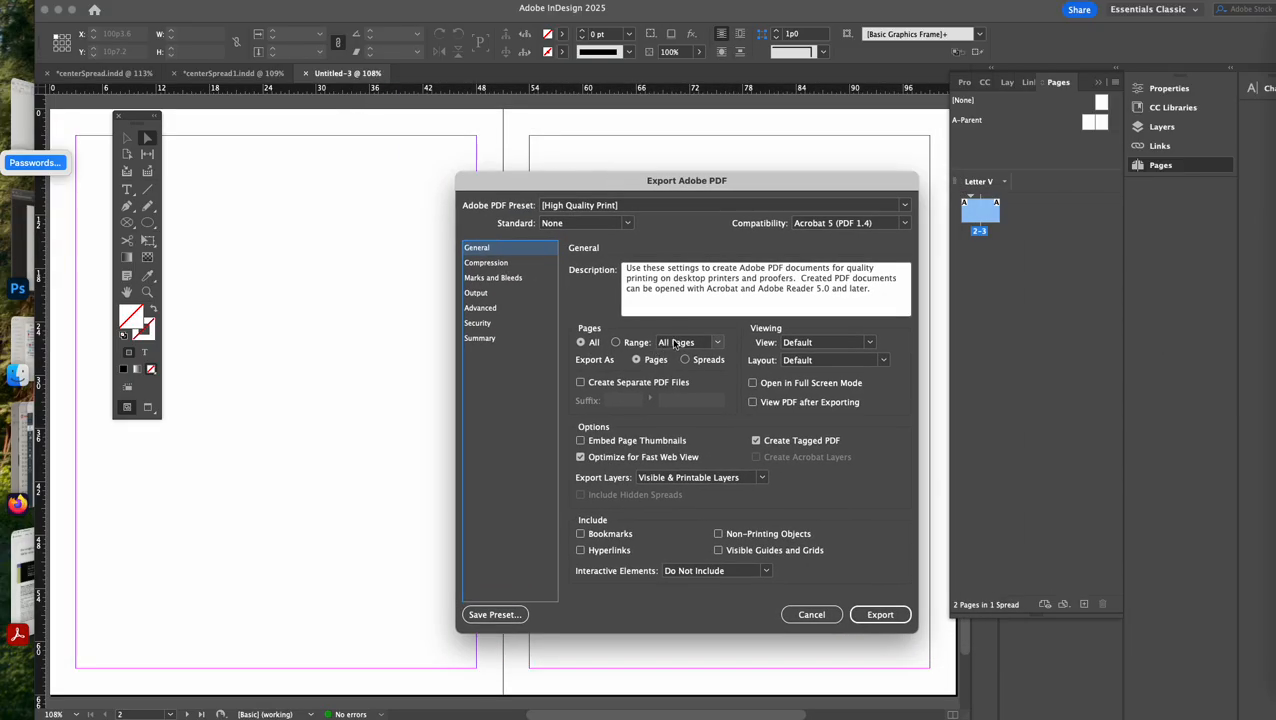
click(685, 360)
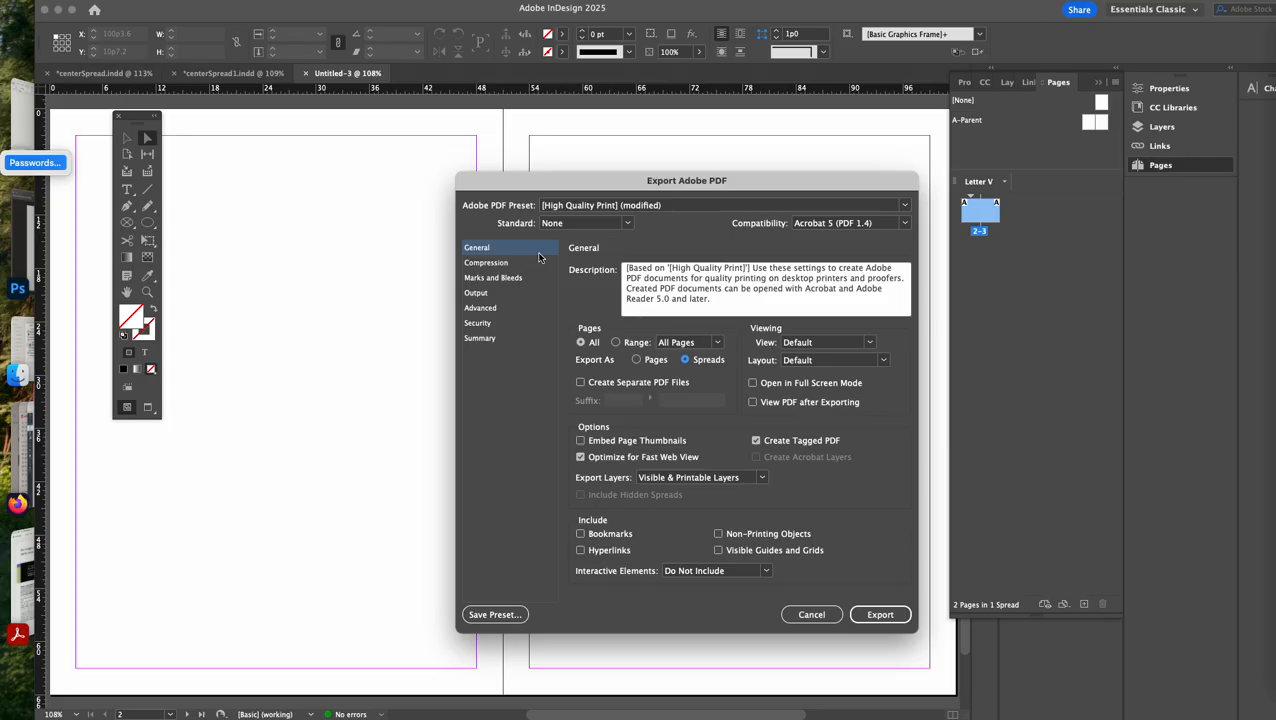
Cancel the PDF export and close the untitled two-page document without saving
click(810, 615)
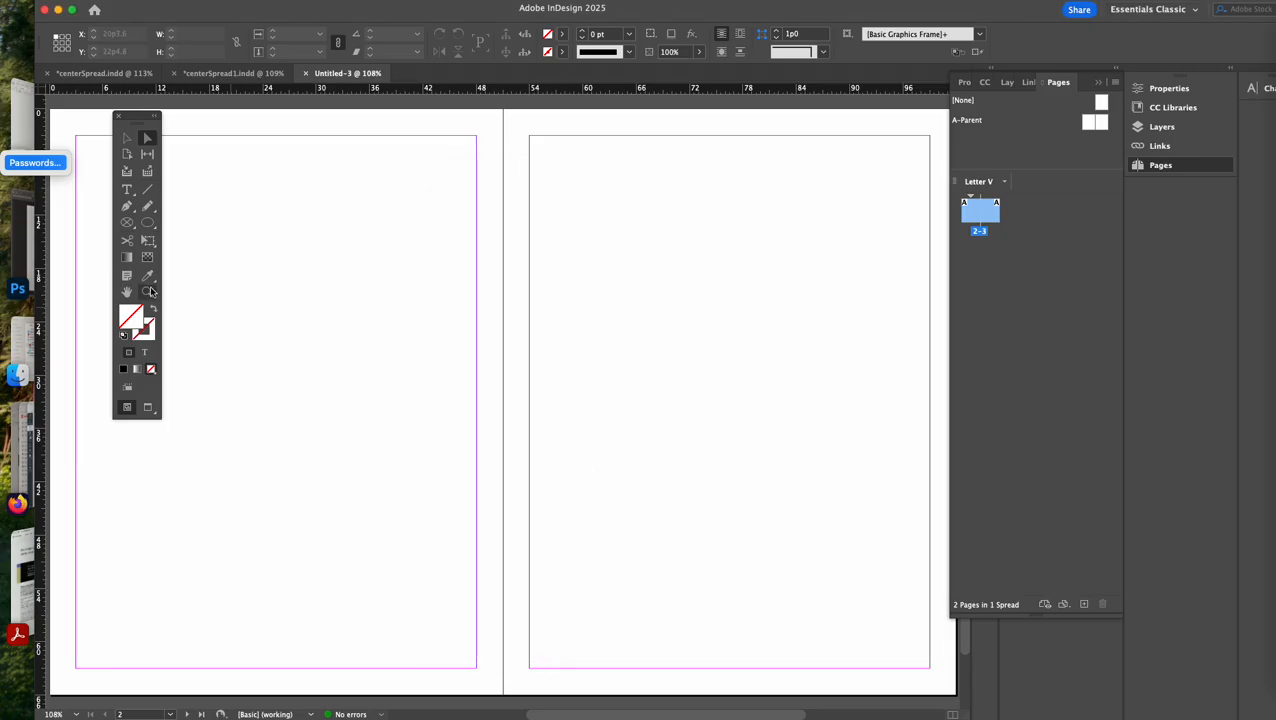
click(307, 73)
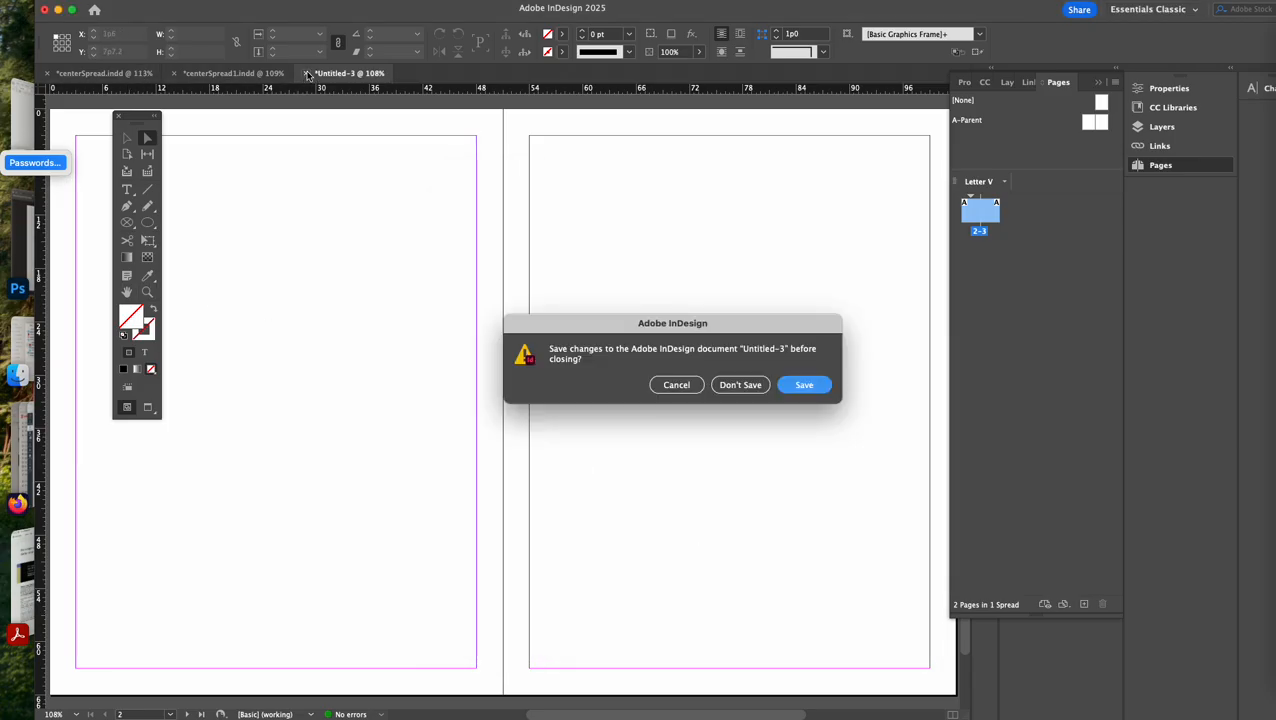
click(677, 386)
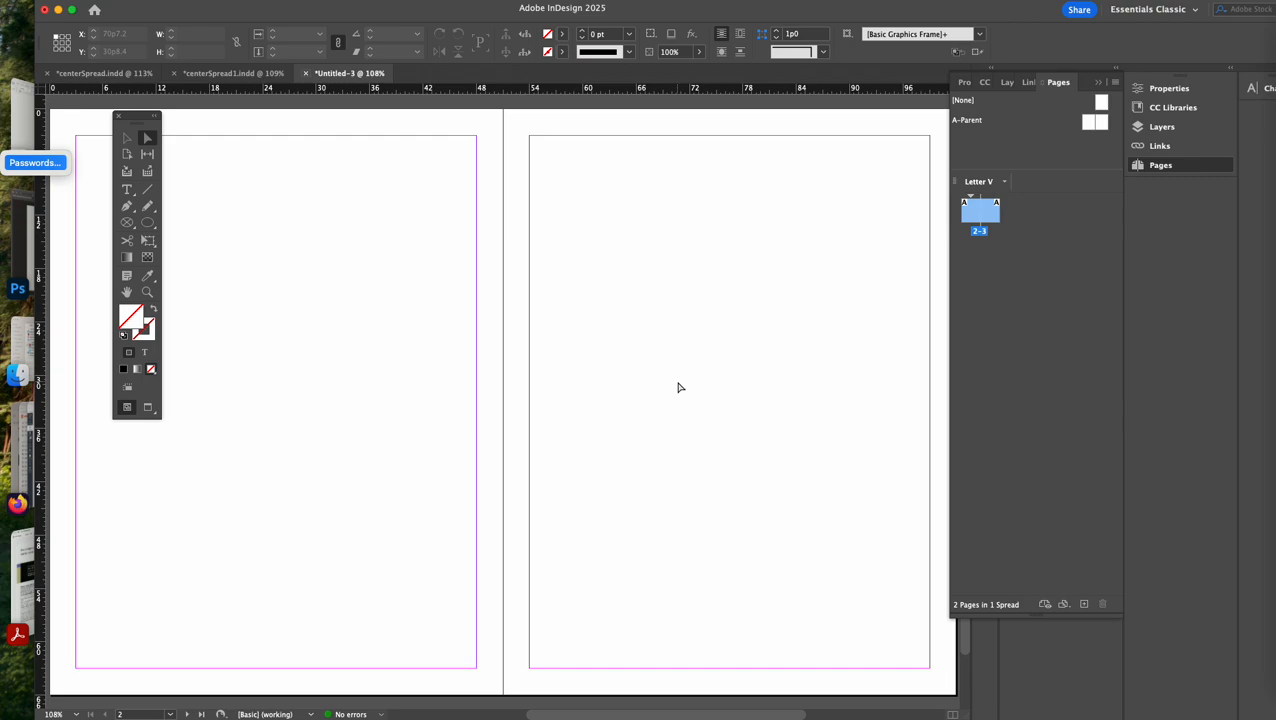
click(309, 75)
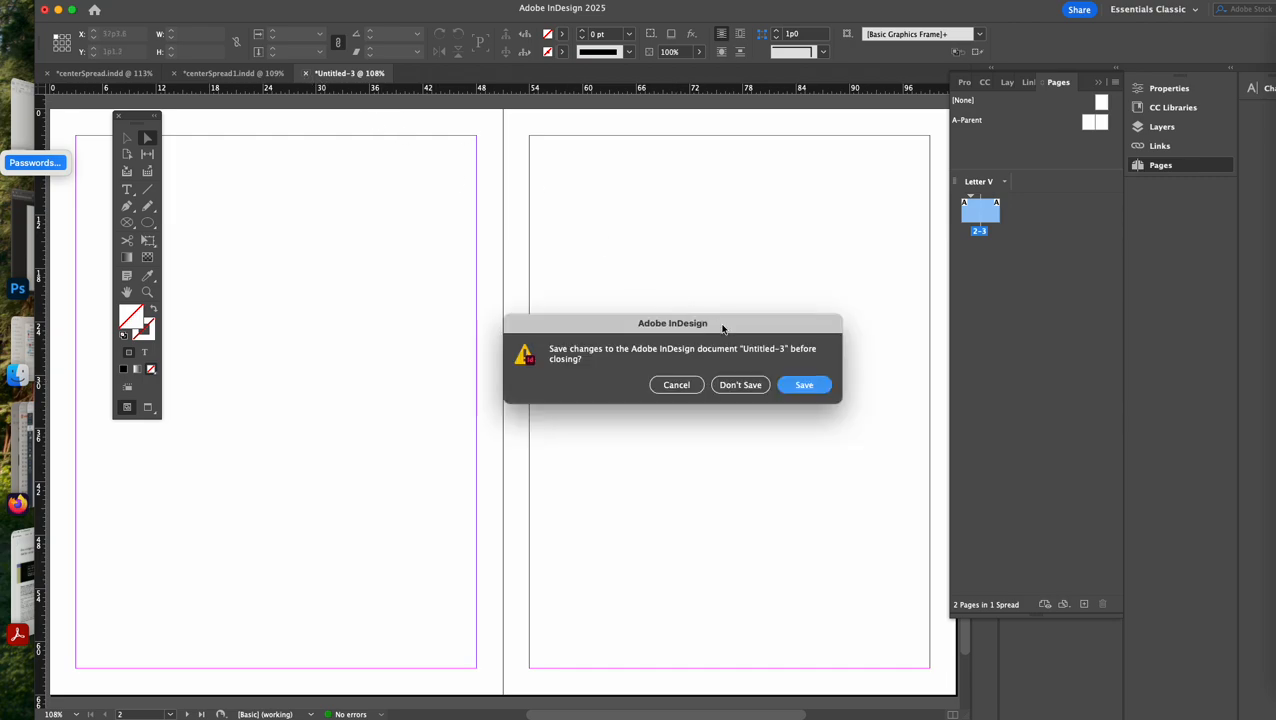
click(760, 386)
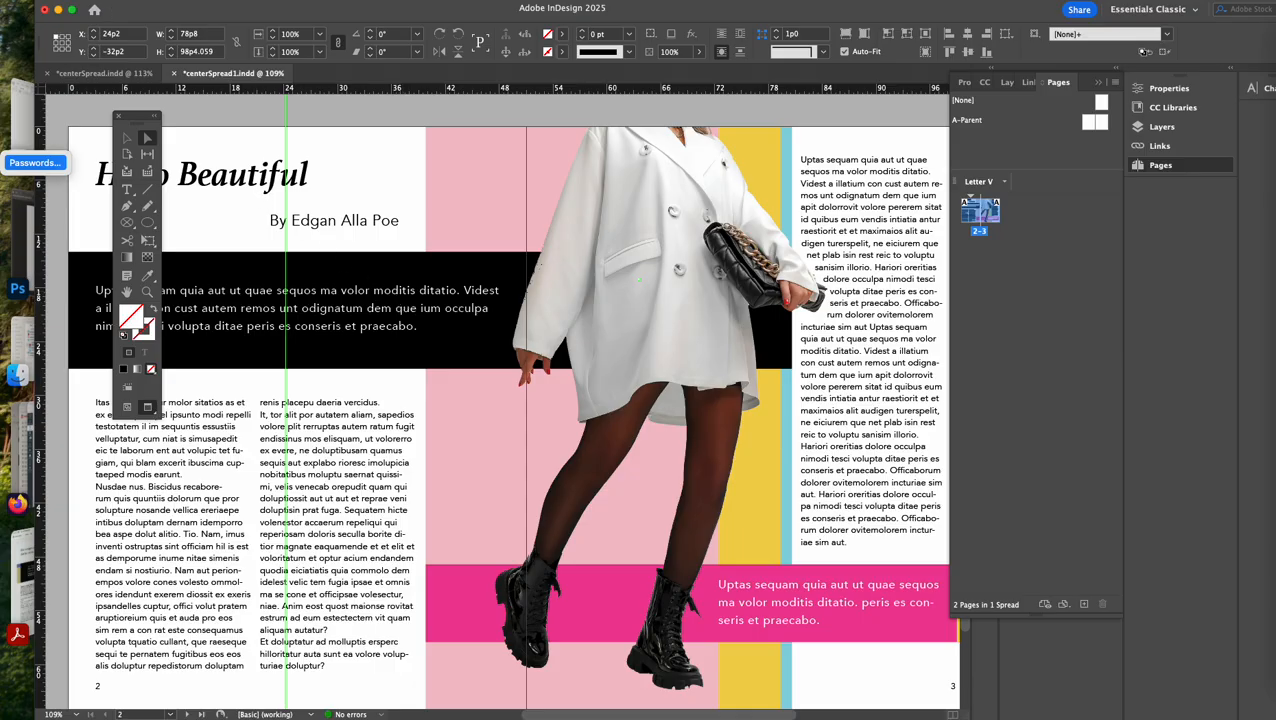
Start a new Letter print document with 2 facing pages and start page number 2
click(91, 1)
mouse_move(105, 9)
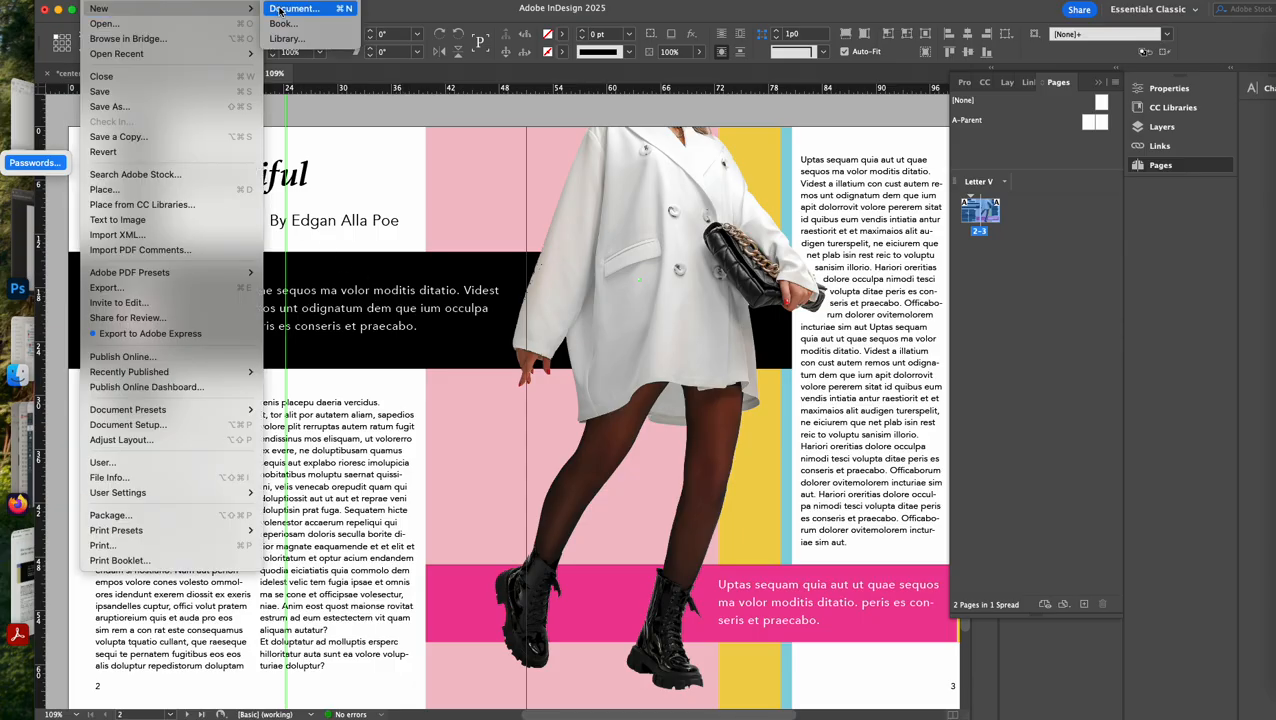
click(281, 9)
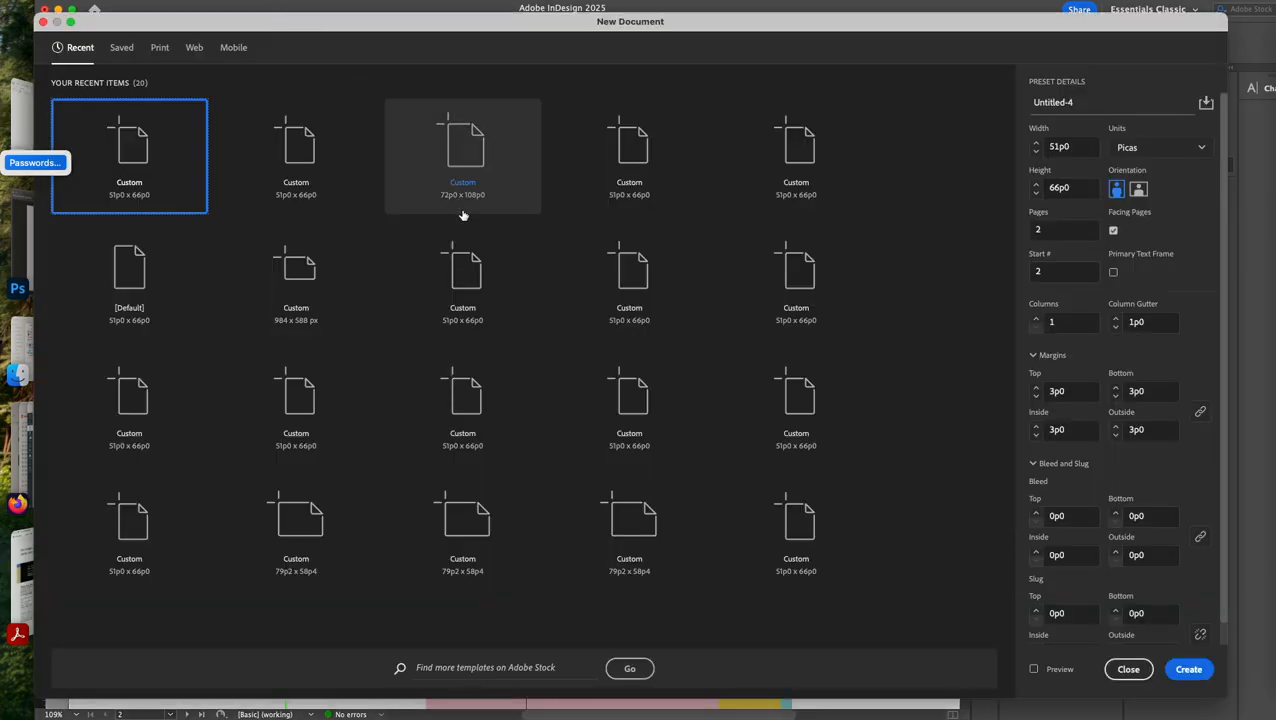
click(159, 48)
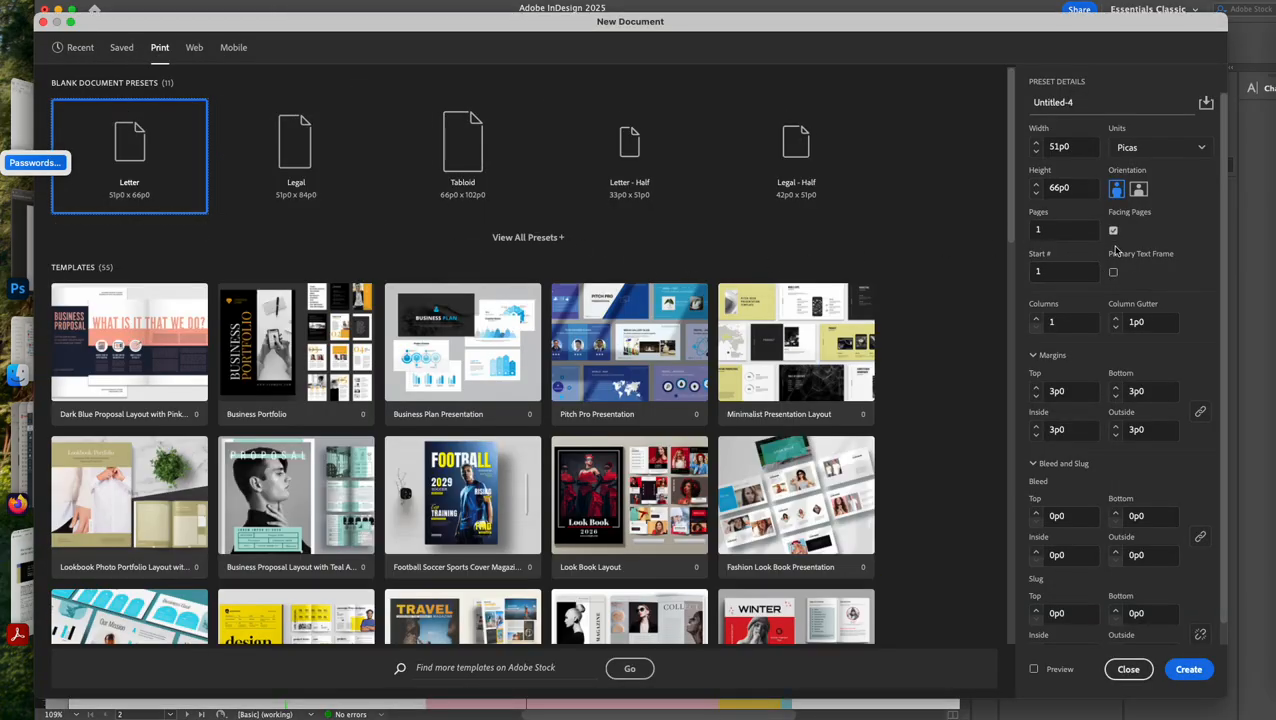
click(1031, 230)
text(2)
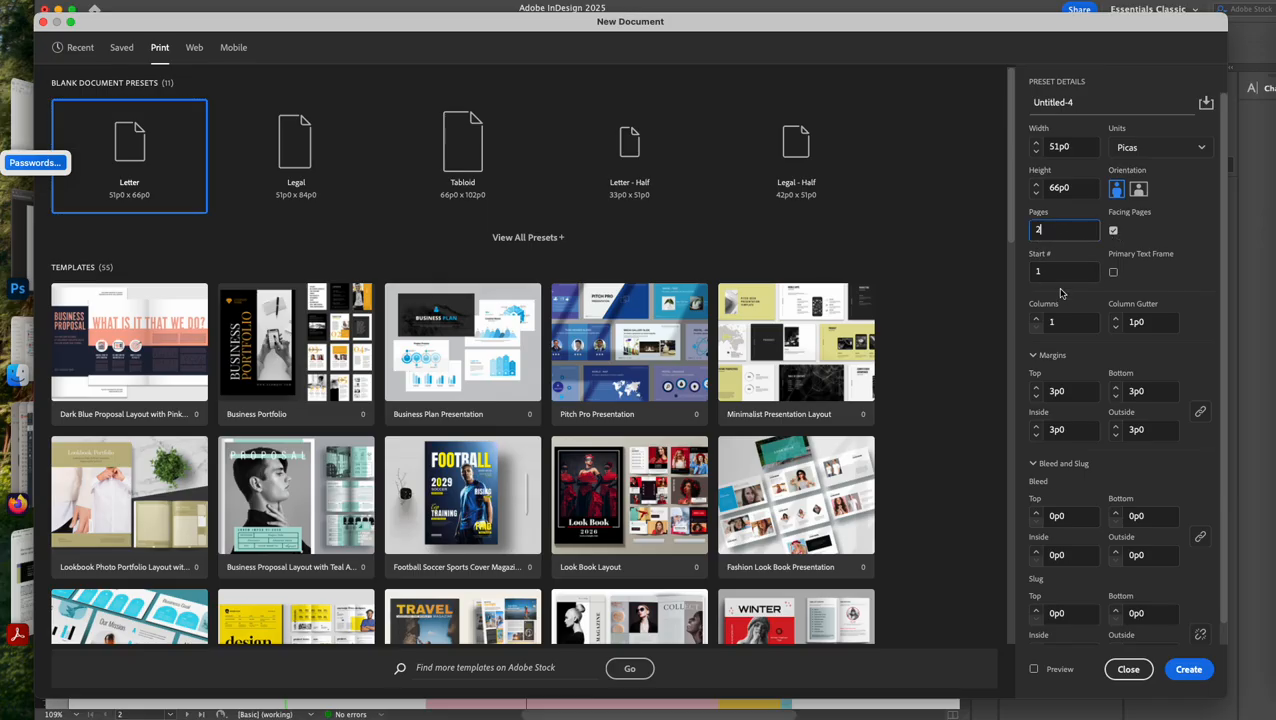
click(1025, 270)
text(2)
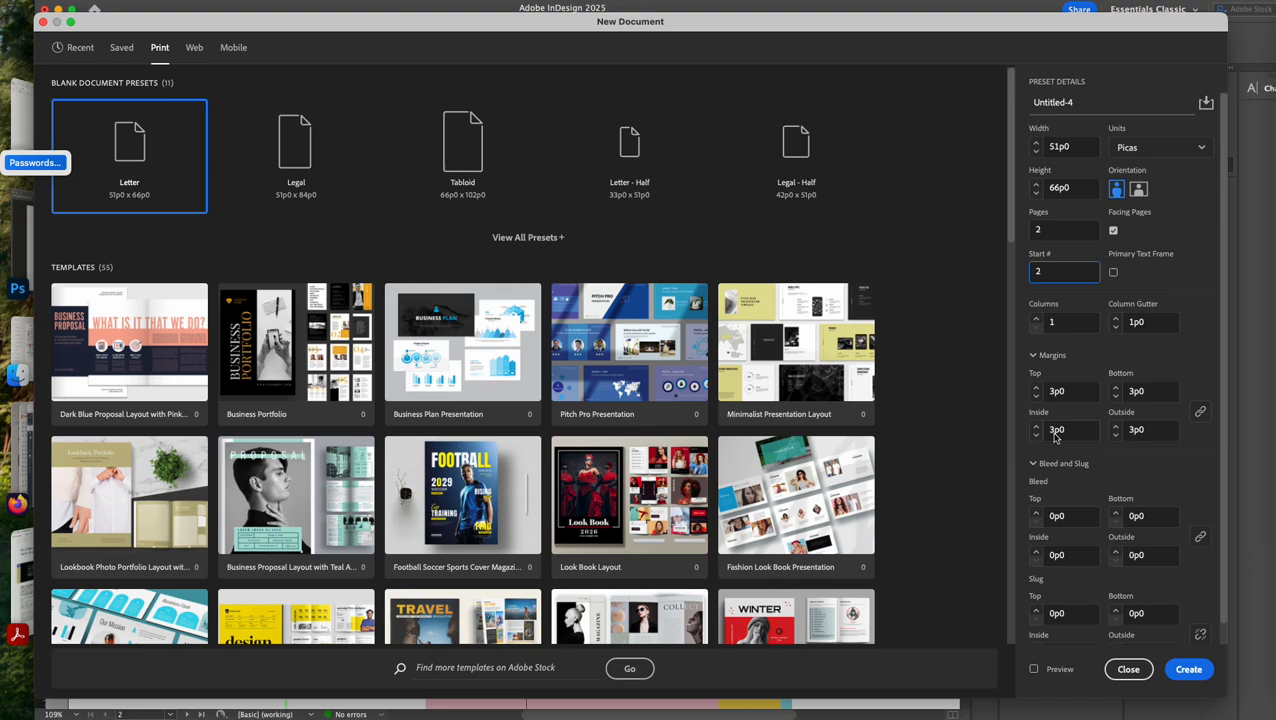
Unlink the margin values and set only the bottom margin to 5p0
click(1134, 392)
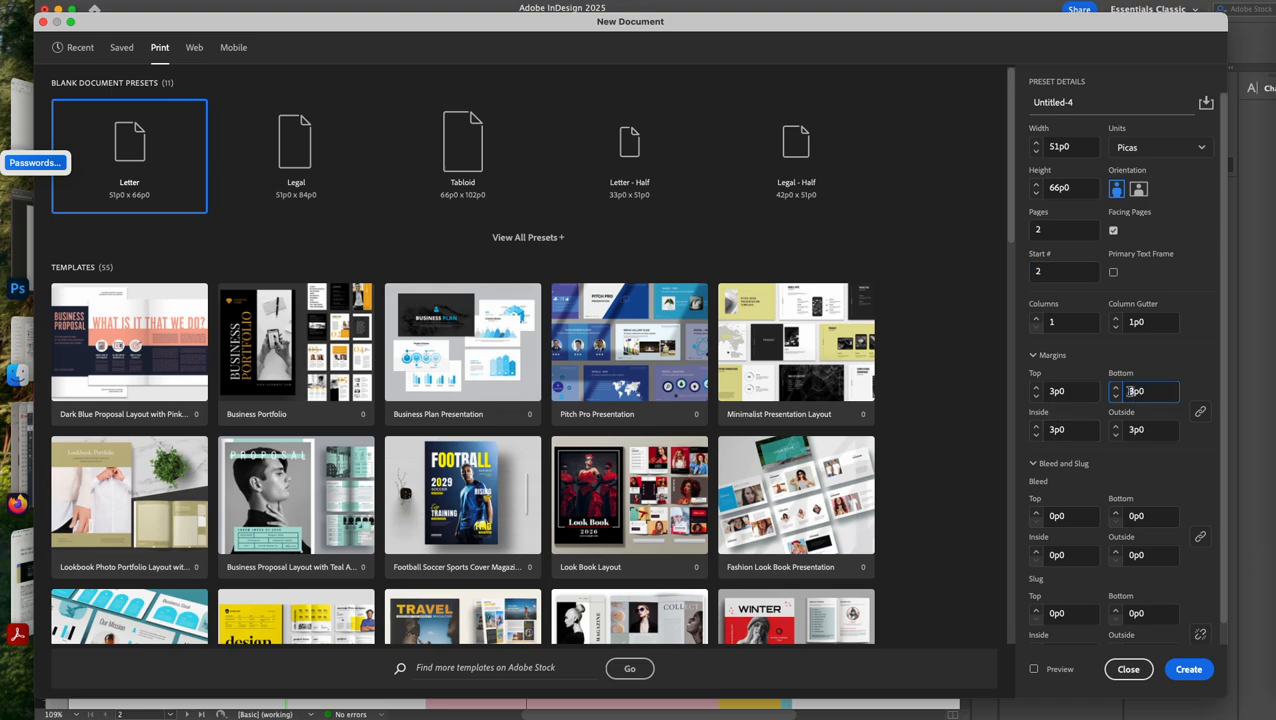
click(1202, 413)
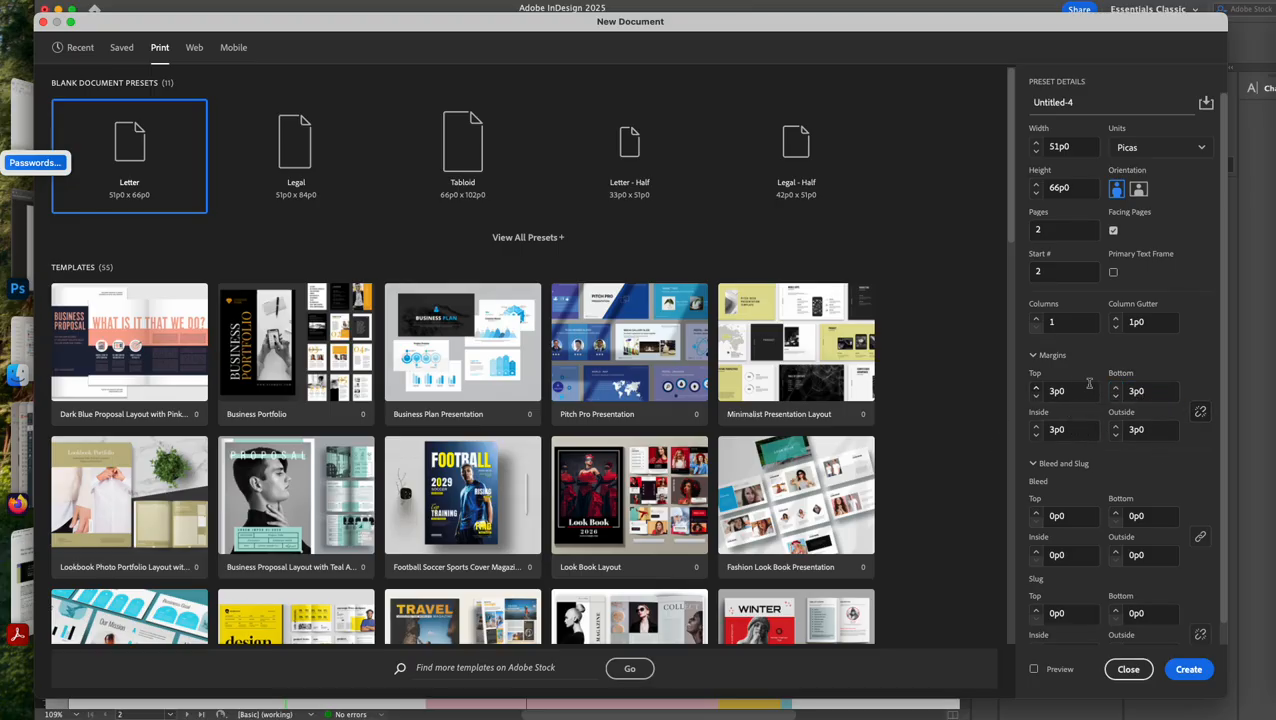
click(1135, 394)
text(5)
scroll(1135, 436, down, 1)
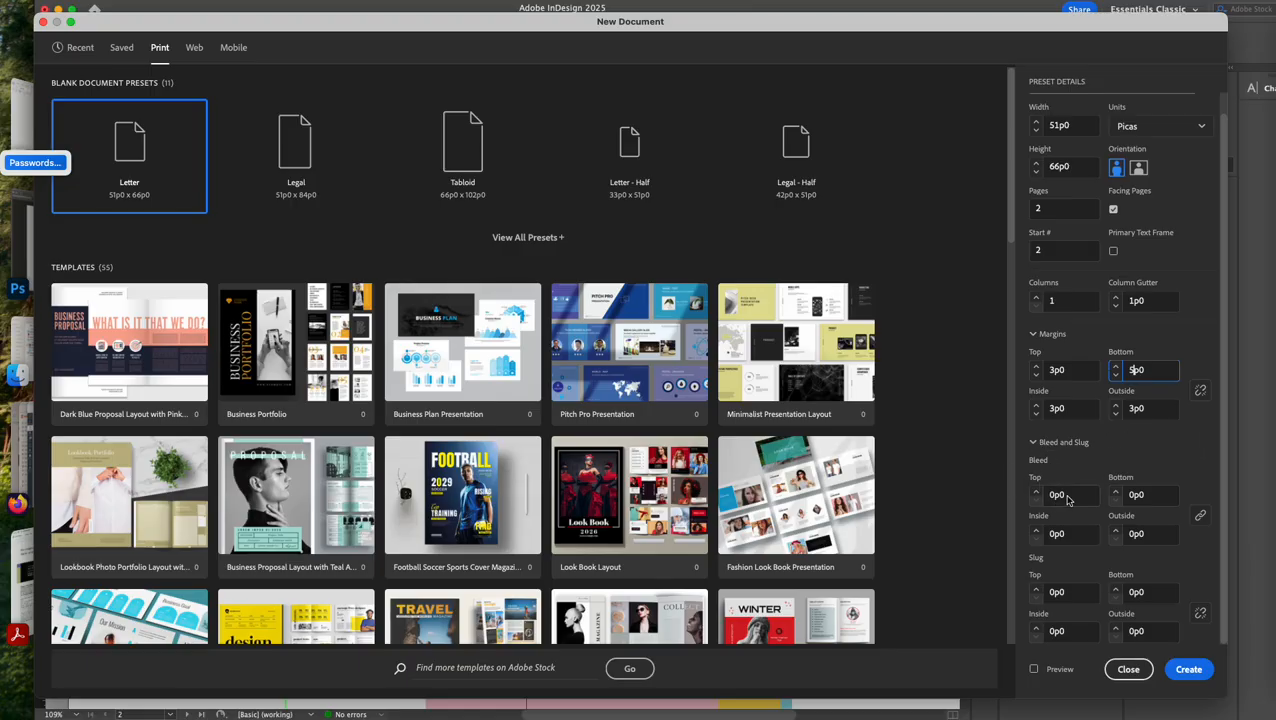
Set the bleed to 0.125 in on all four sides, unlink the bleed values, and create the document
click(1042, 493)
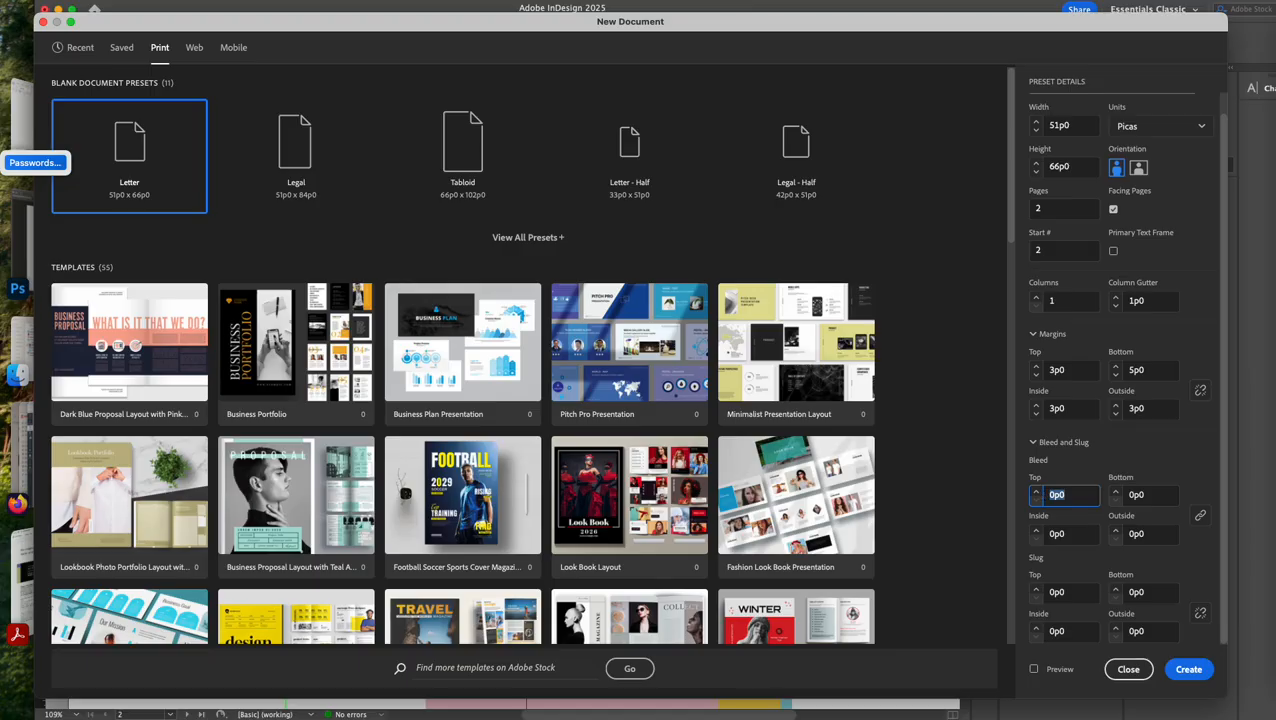
text(0.125 in)
click(1200, 515)
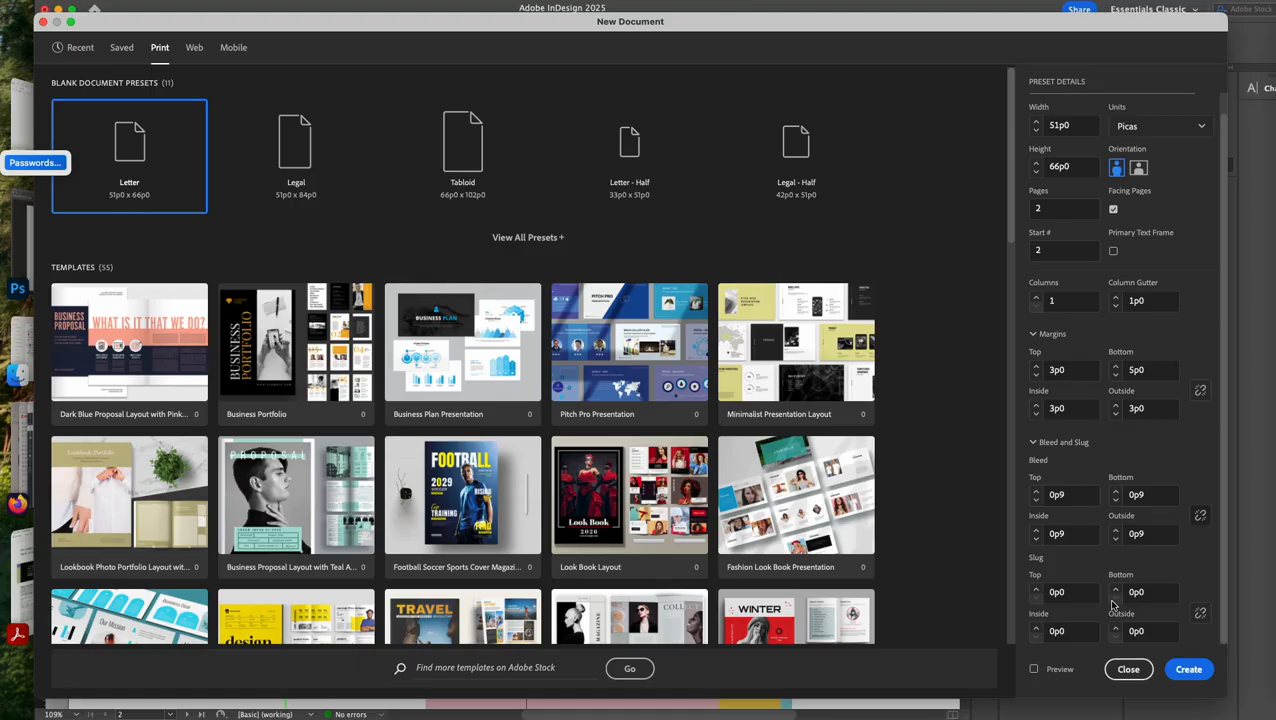
scroll(1108, 513, up, 2)
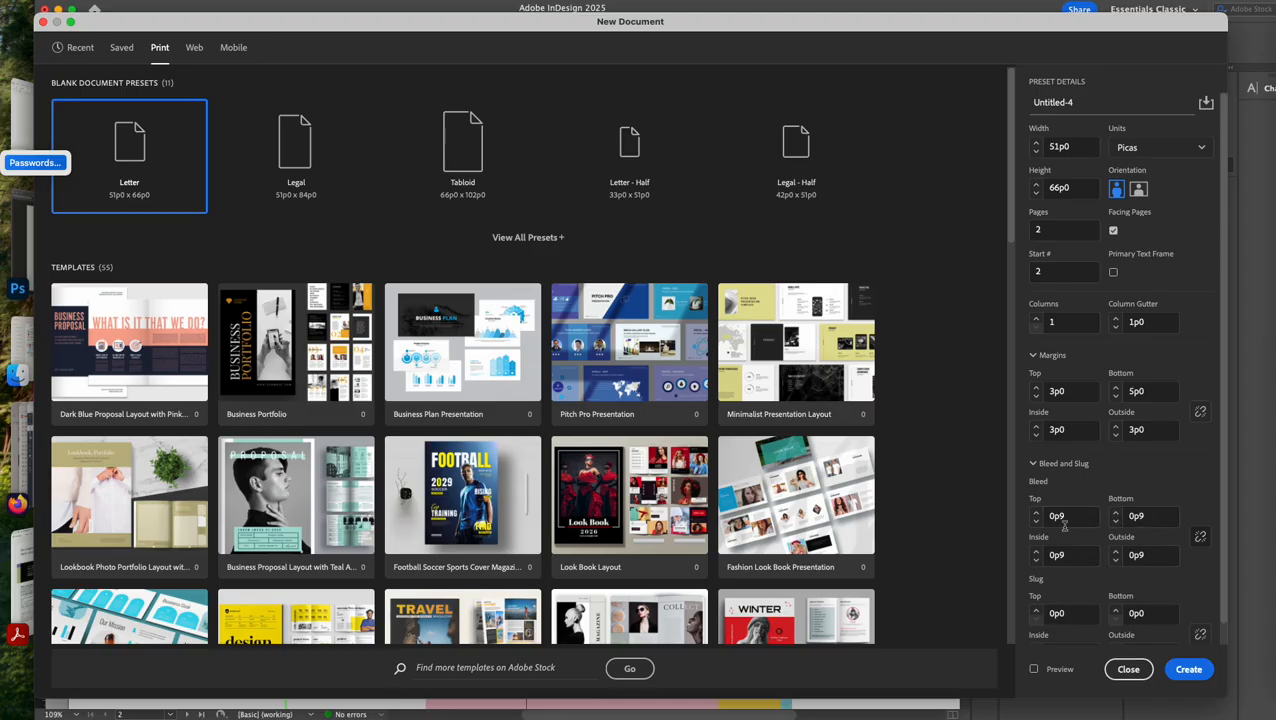
click(1180, 670)
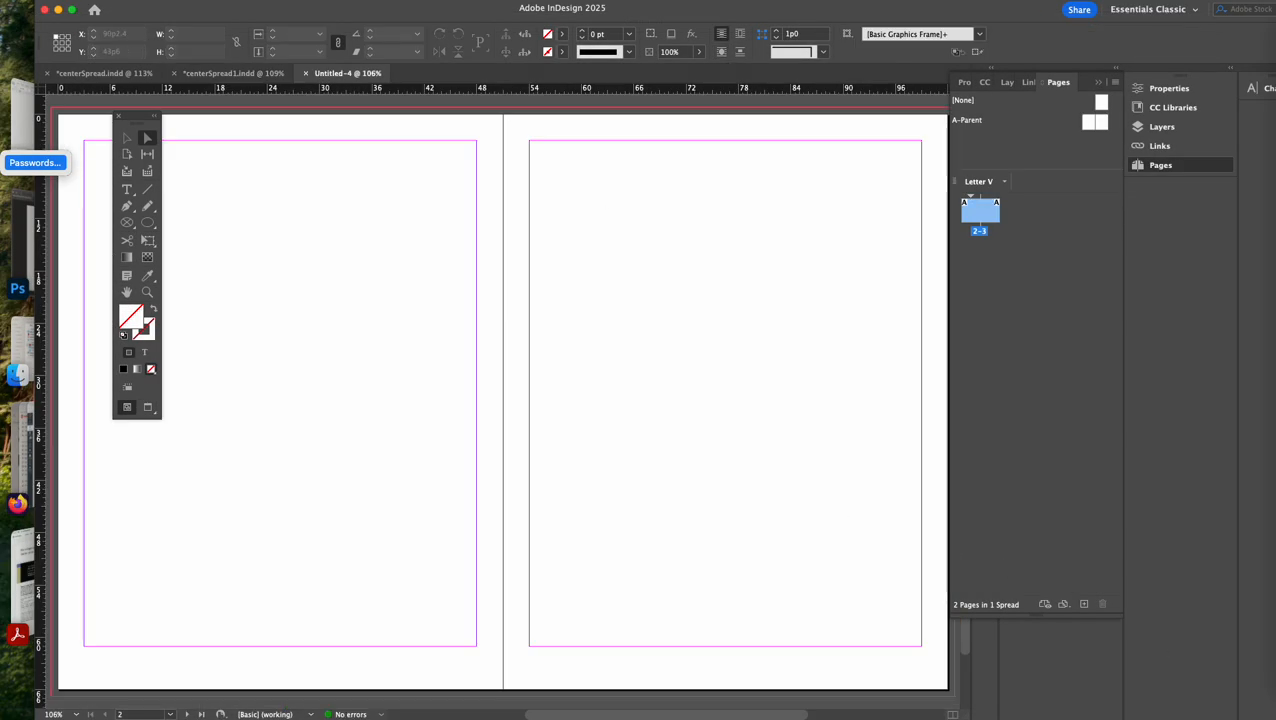
Check the finished centerSpread1 layout, then load fashion_shot.psd from the Images_4_Magazine_Spread folder for placing in the new document
click(240, 78)
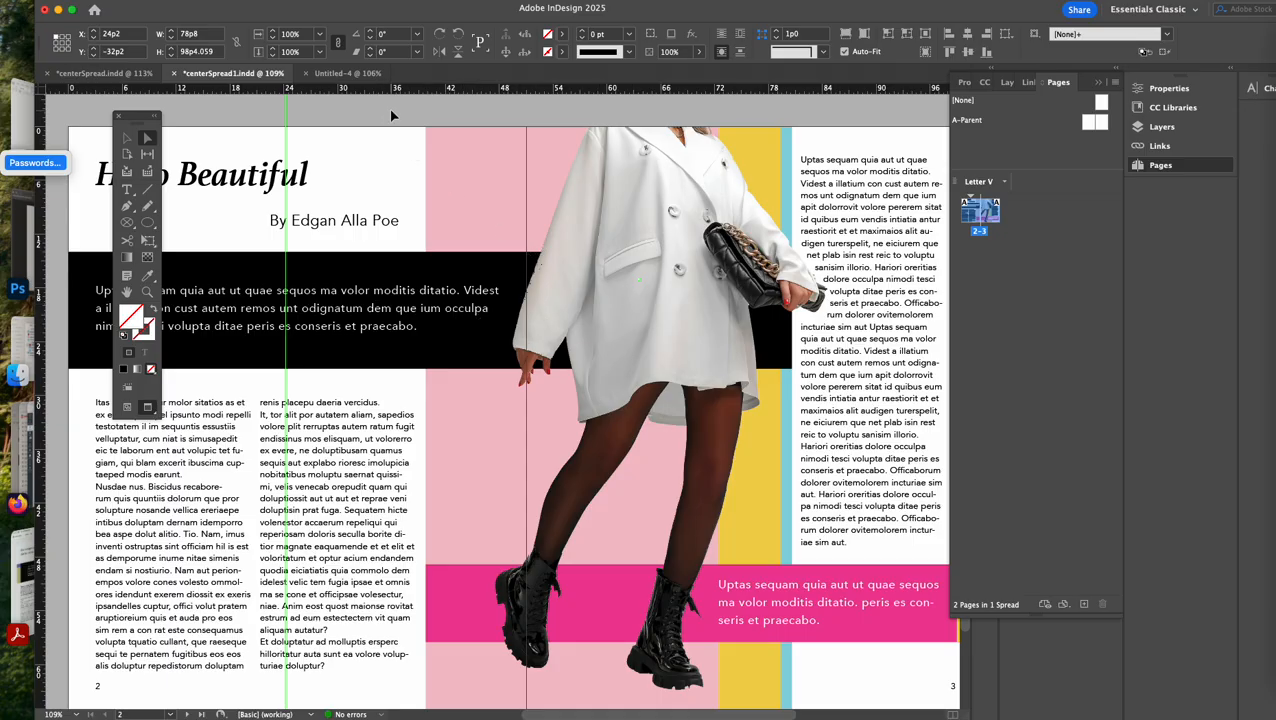
click(347, 73)
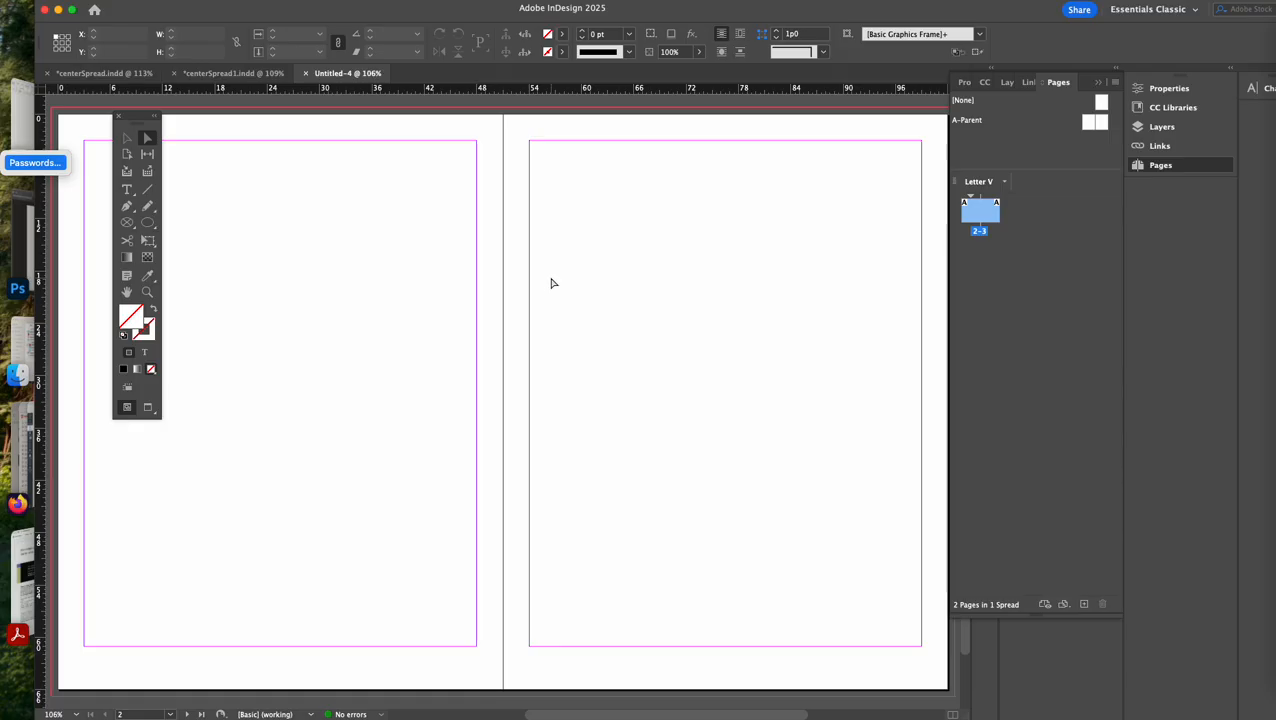
key(super+d)
scroll(441, 308, down, 3)
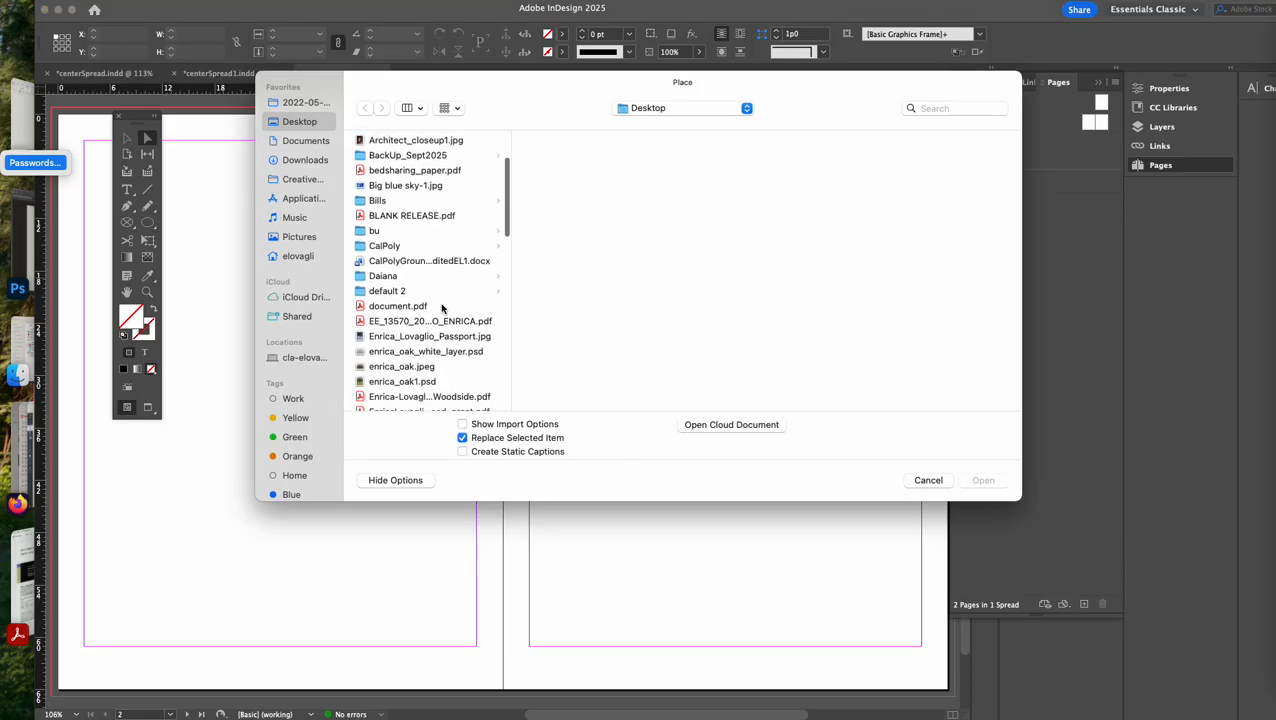
scroll(441, 308, down, 5)
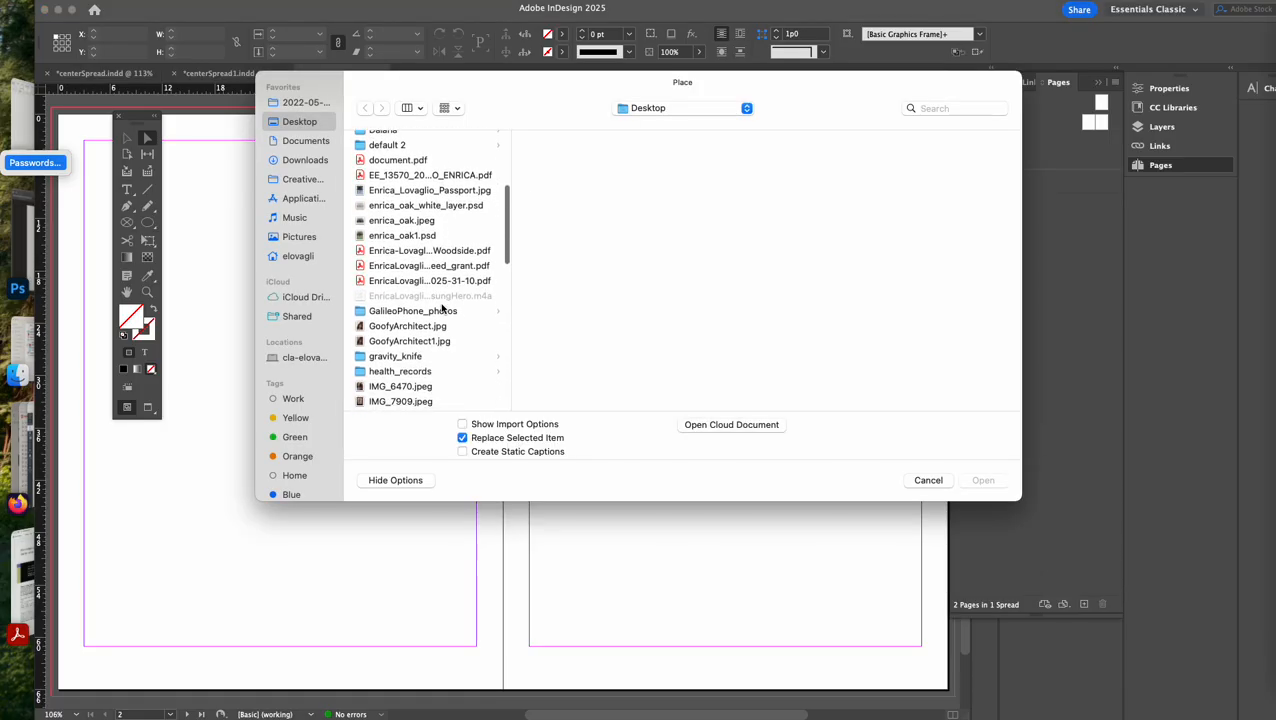
scroll(441, 308, down, 1)
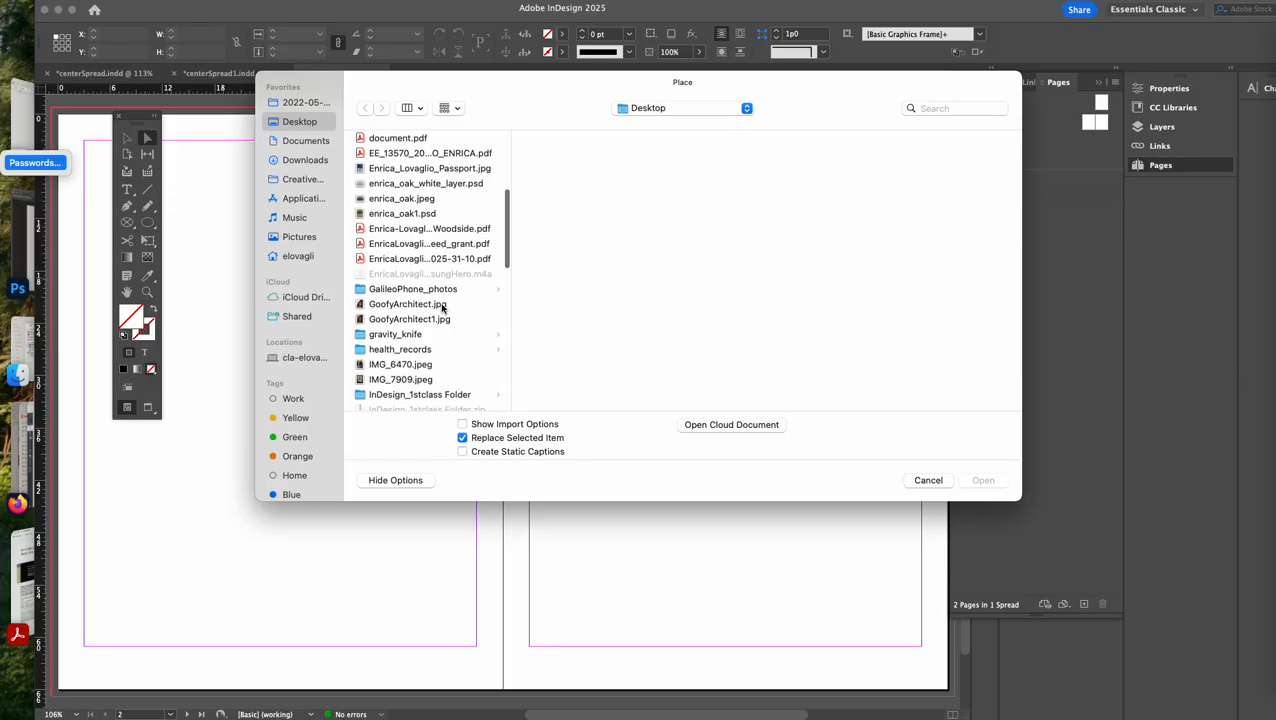
scroll(441, 308, down, 4)
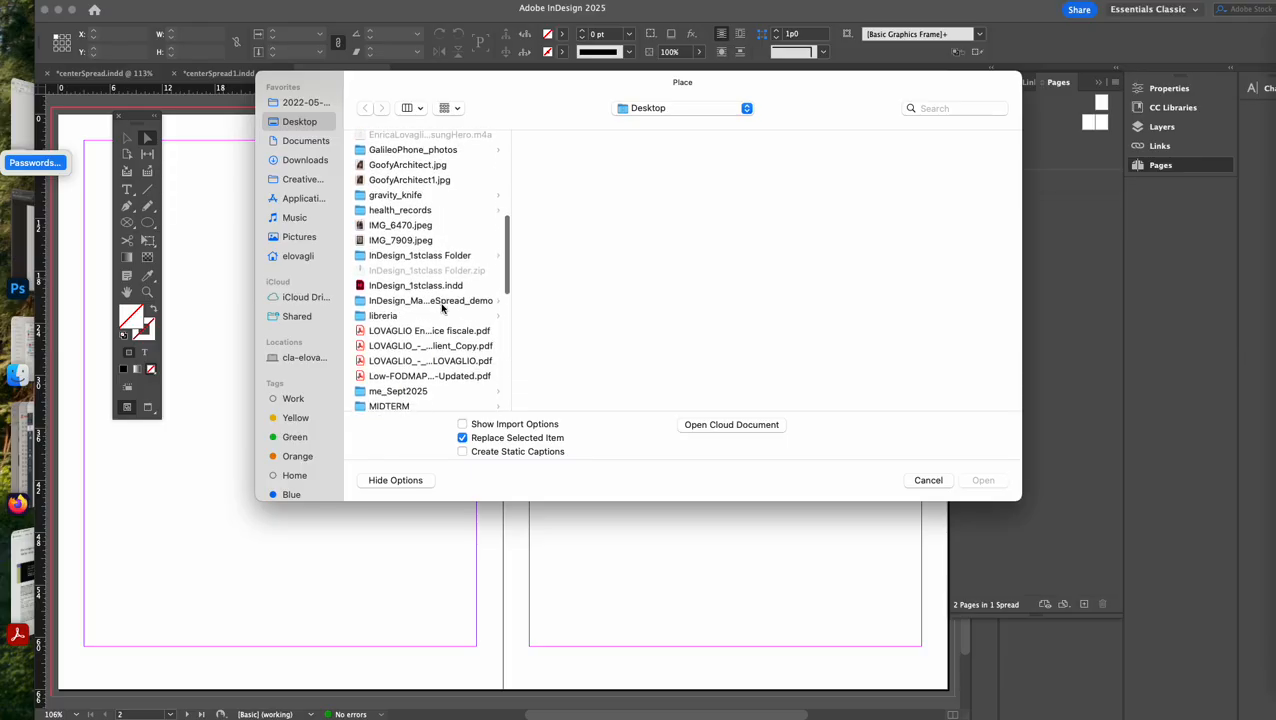
scroll(441, 308, down, 5)
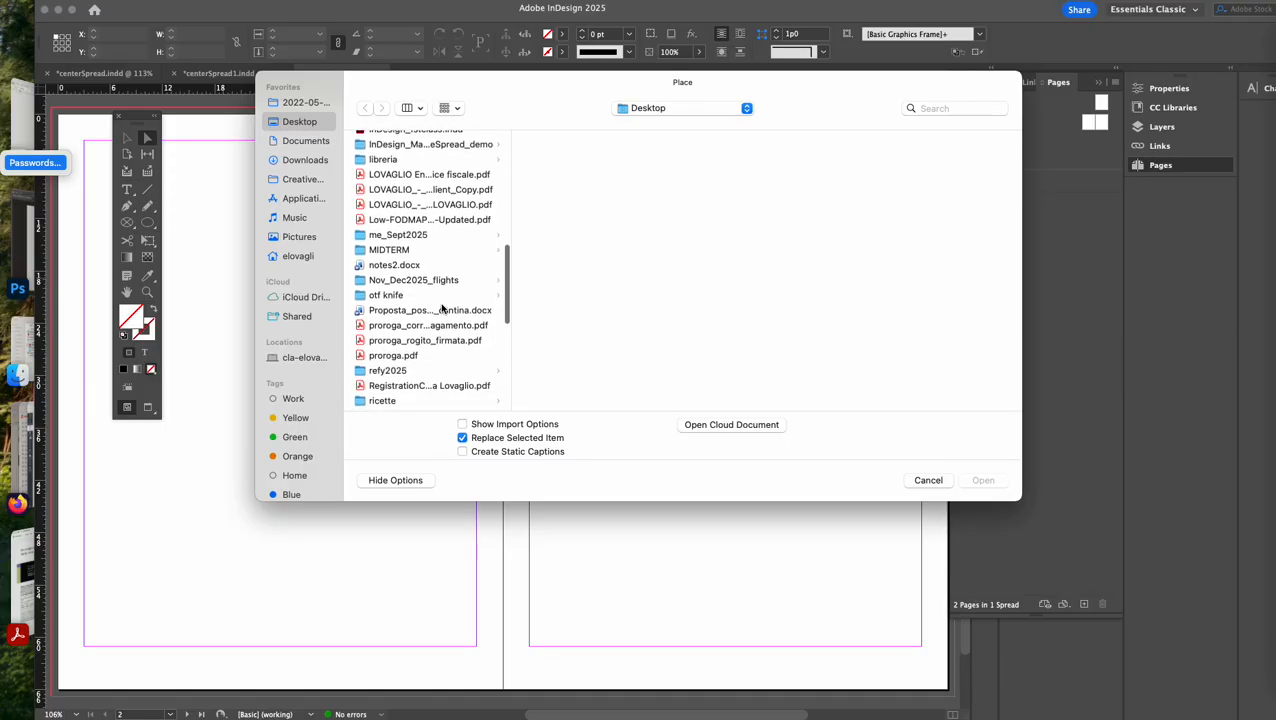
scroll(441, 308, up, 2)
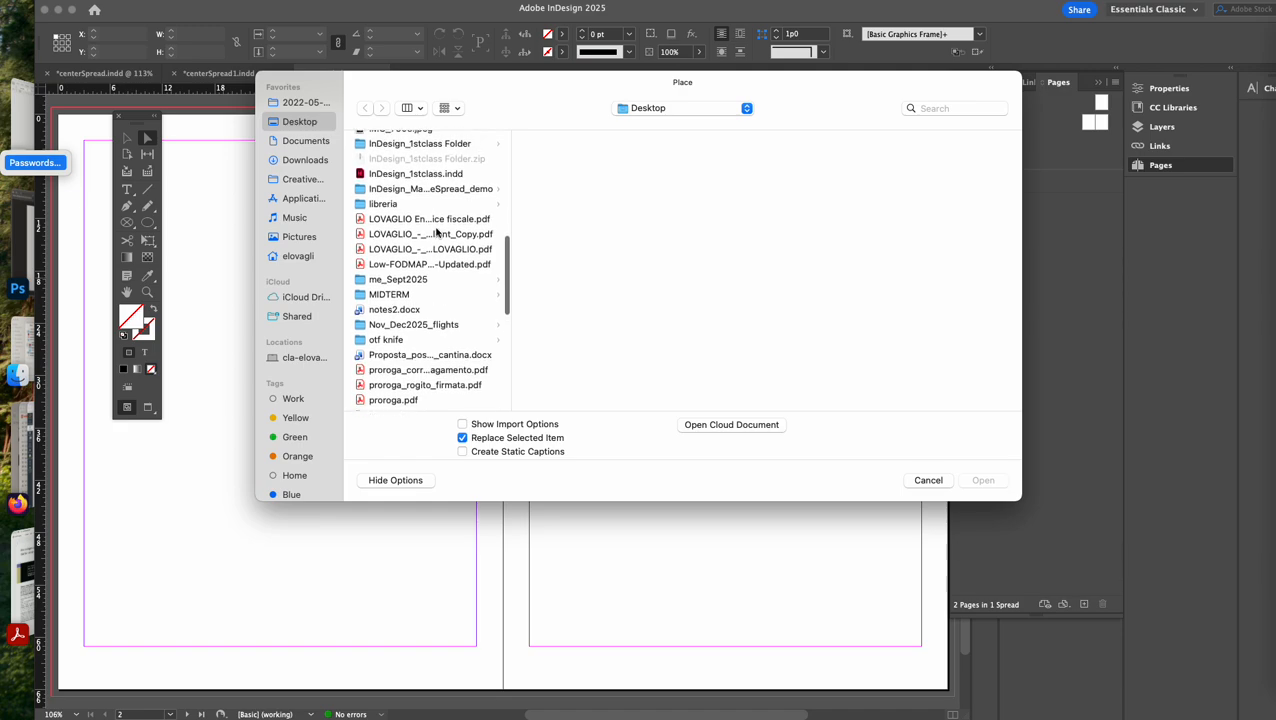
click(430, 190)
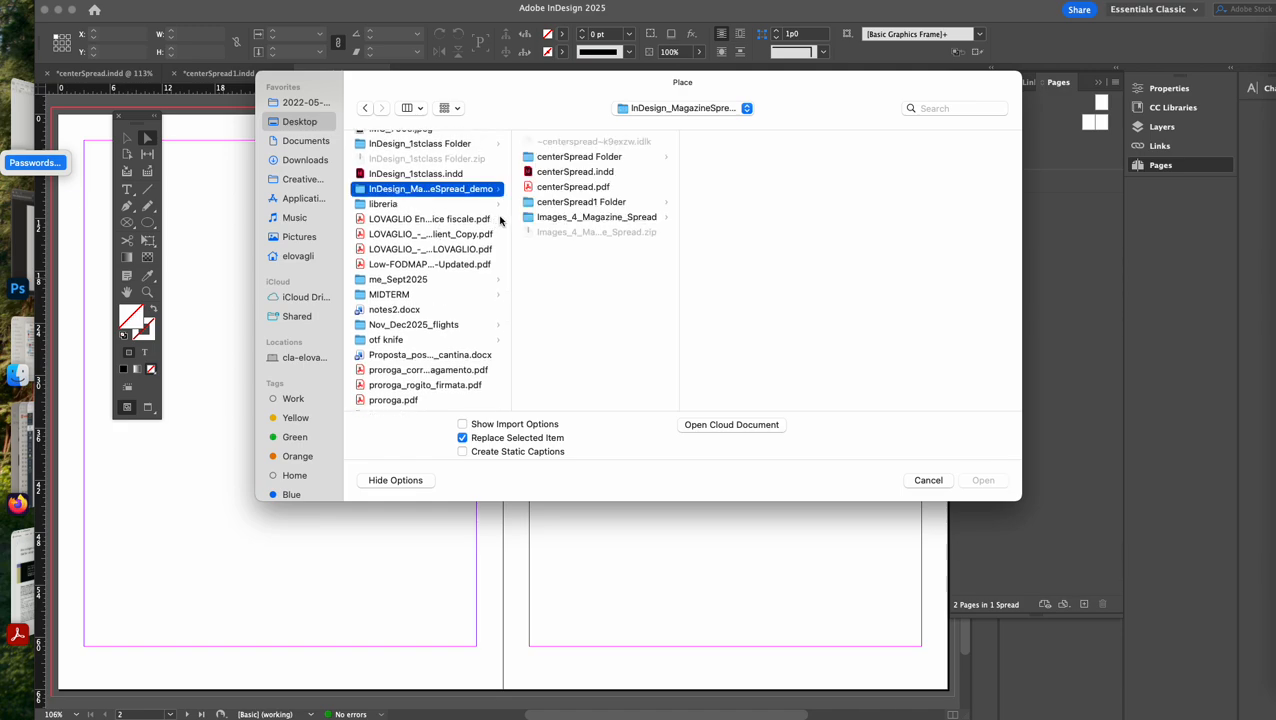
click(531, 220)
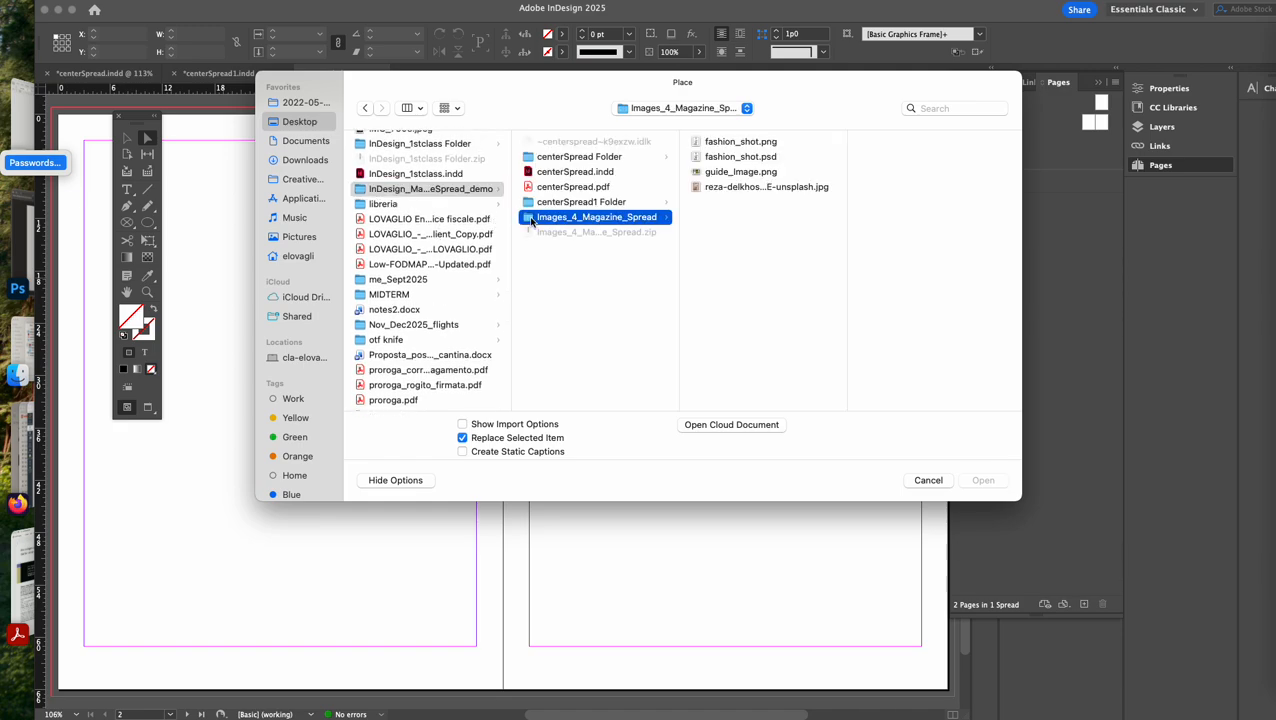
click(742, 158)
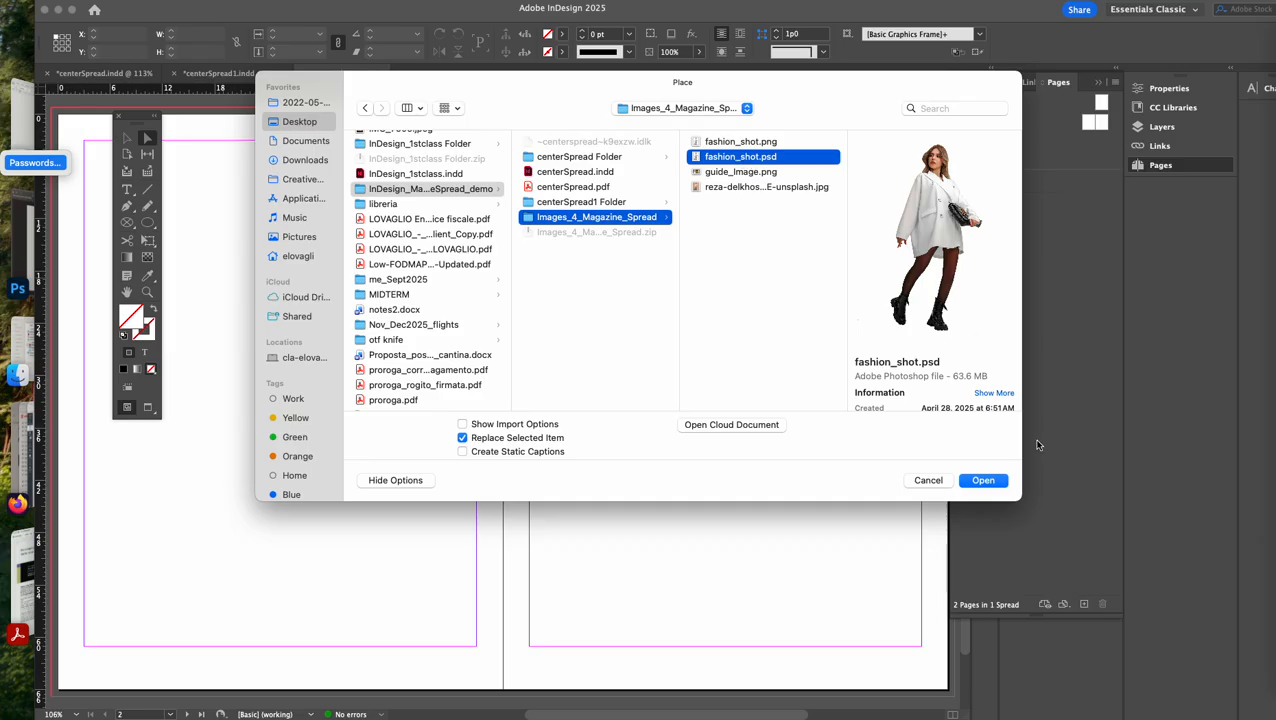
click(989, 481)
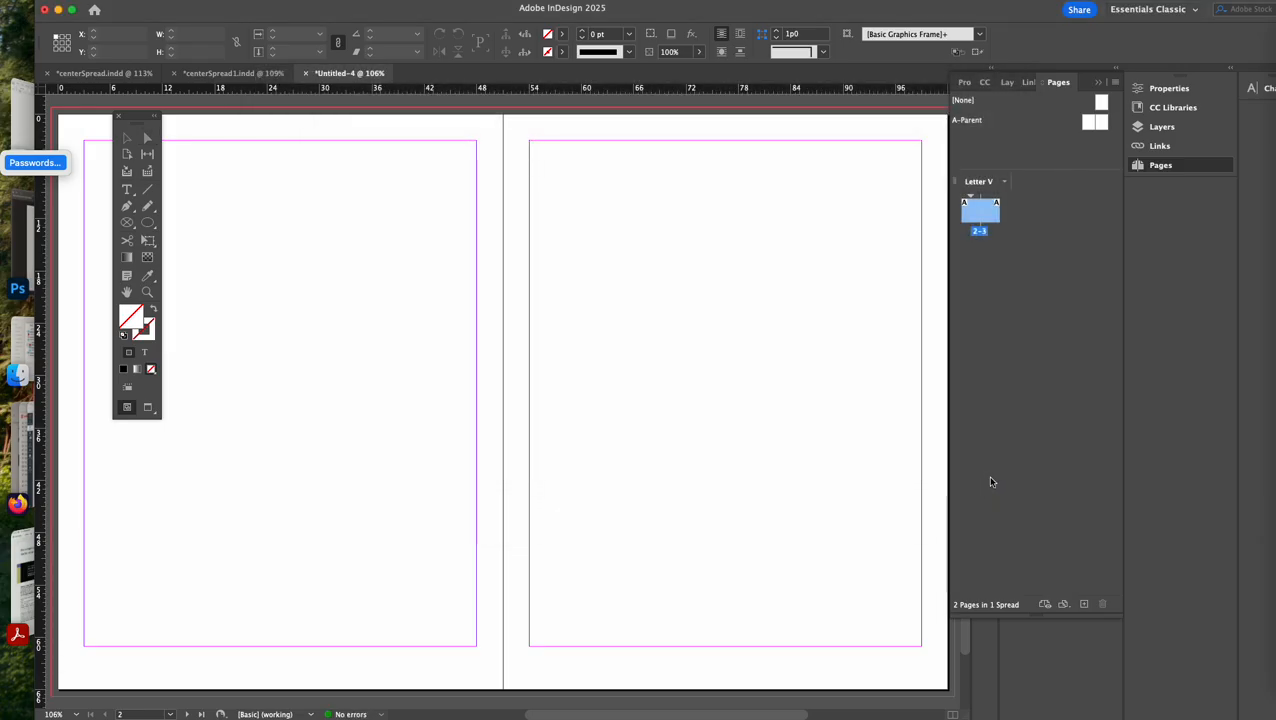
Place the photo at full size from the spine above the right page, and shift it inside its frame to X+ about -20p4.5, Y+ about -10p7.5
key(super+minus)
key(super+minus)
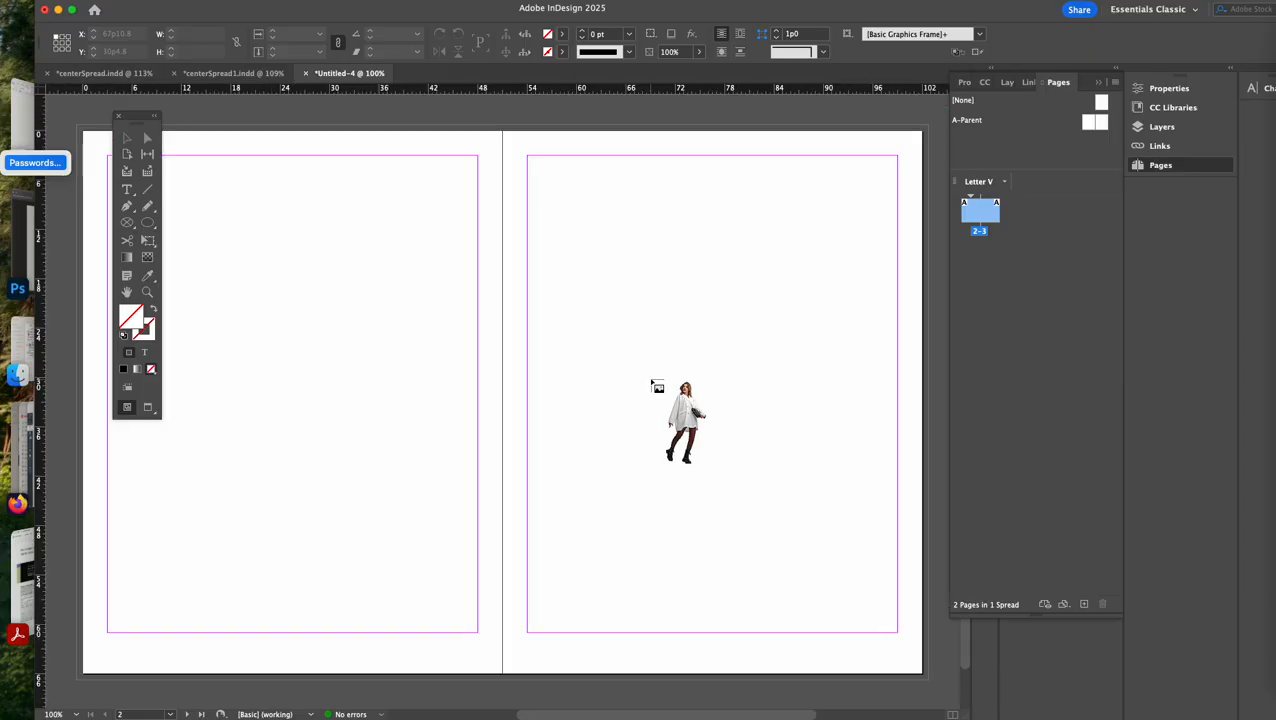
click(504, 176)
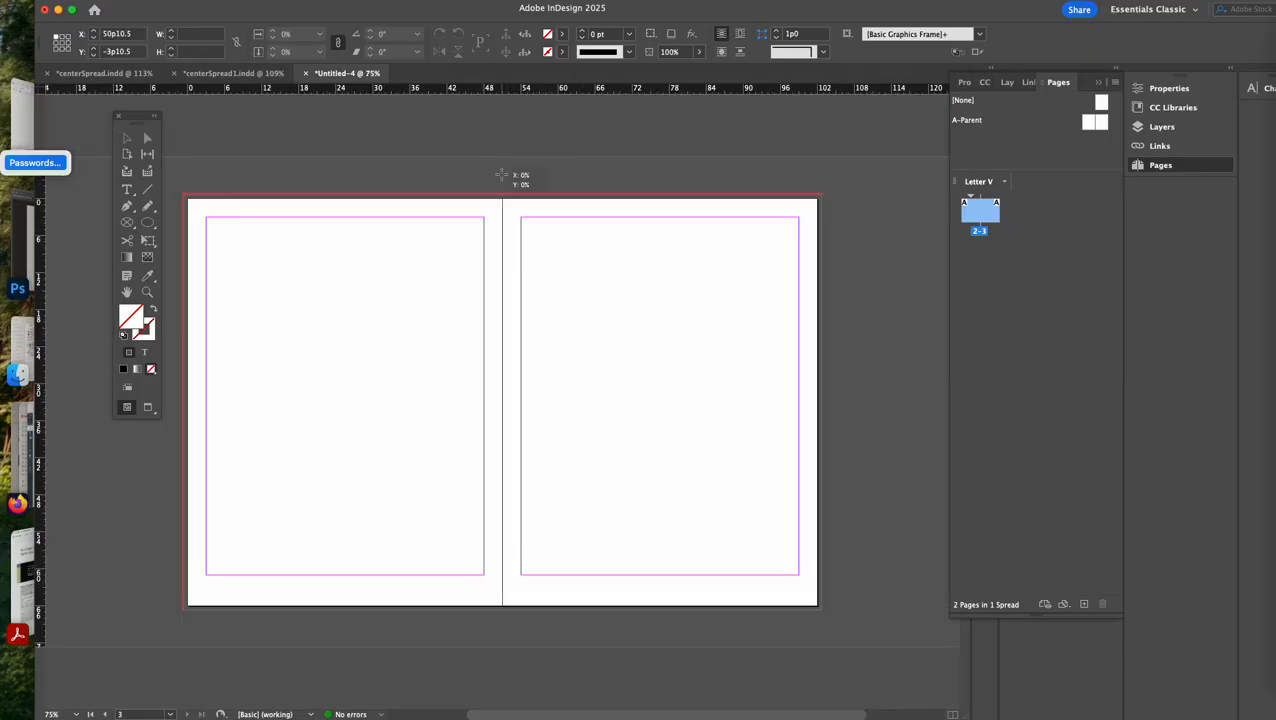
drag(727, 381, 608, 319)
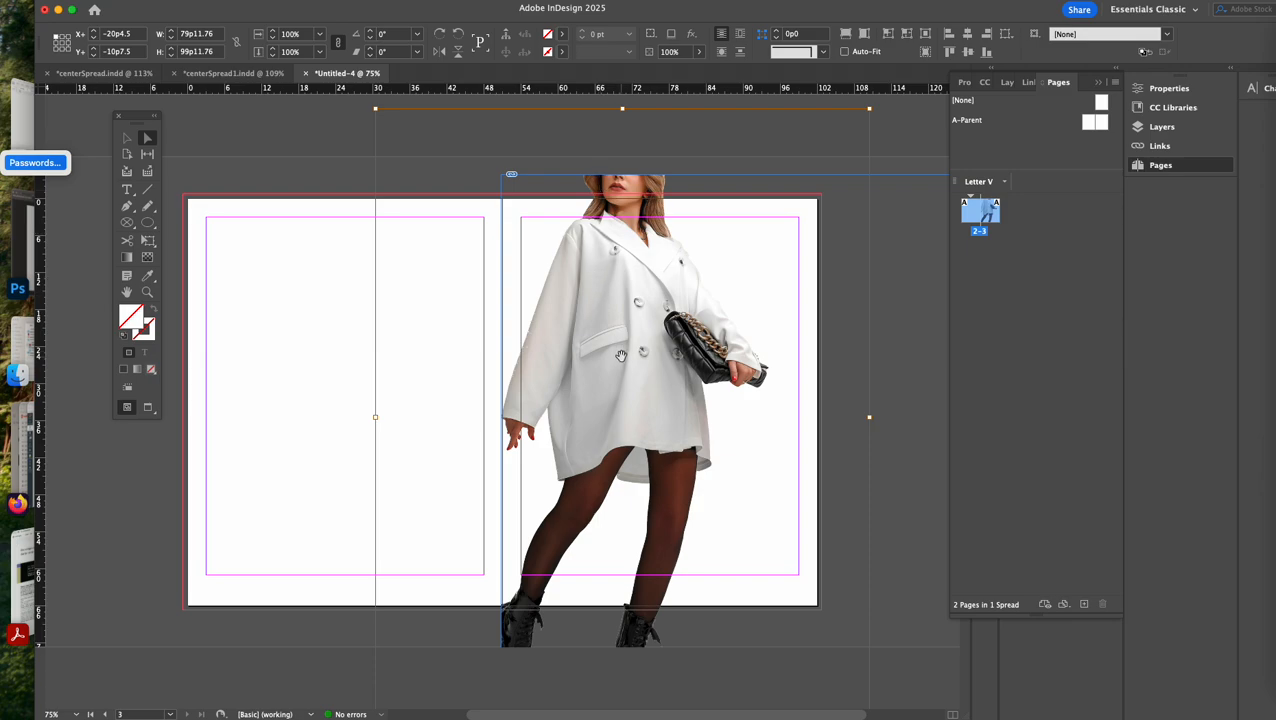
Select the whole image frame and nudge it upward to Y -20p6.5, so the boots fit above the page's lower edge
click(126, 138)
click(588, 300)
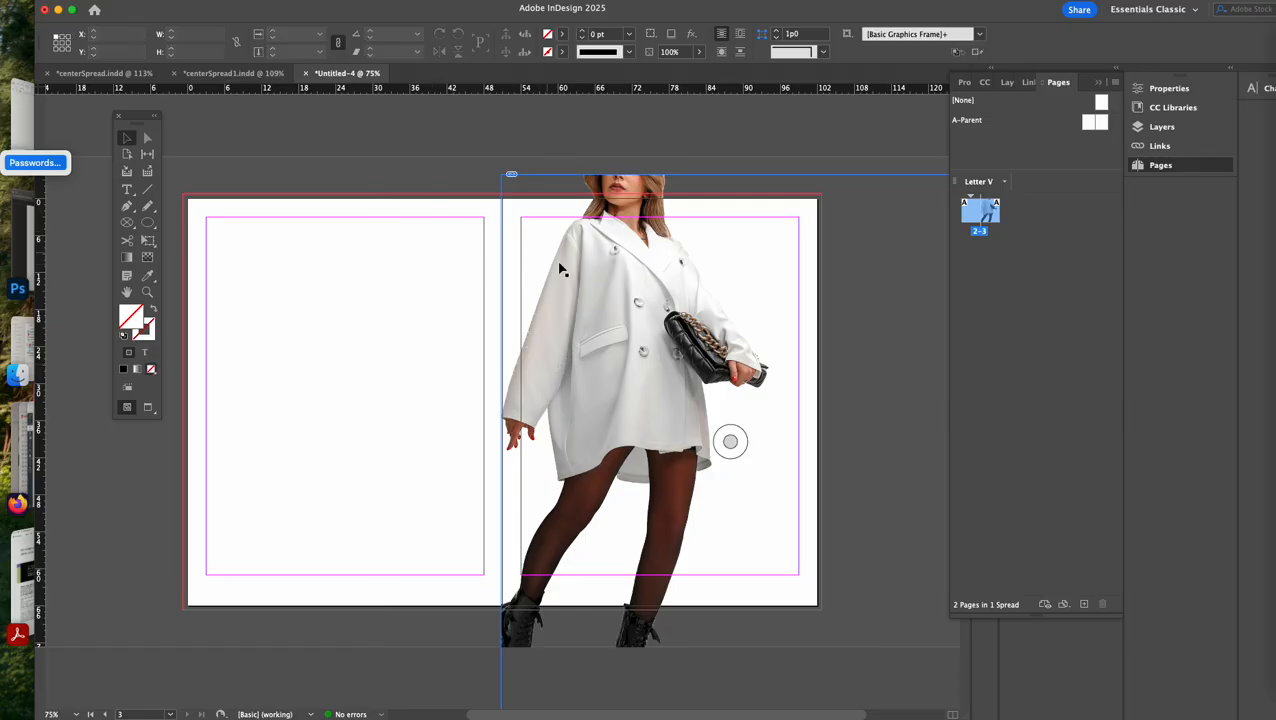
key(shift+Up)
key(shift+Up)
key(shift+Up)
key(shift+Up)
key(shift+Up)
key(shift+Up)
key(shift+Up)
key(shift+Up)
key(shift+Up)
key(shift+Up)
key(shift+Up)
key(shift+Up)
key(shift+Up)
key(shift+Up)
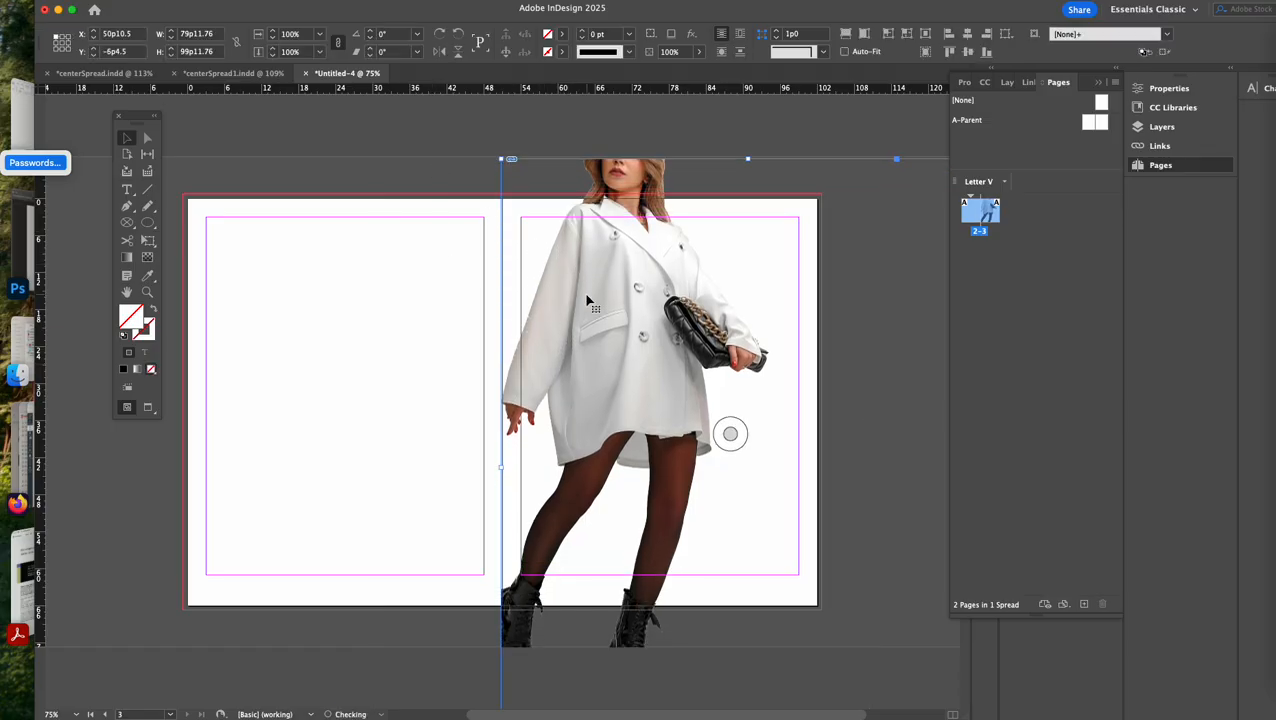
key(shift+Up)
key(shift+Up)
key(shift+Up)
key(shift+Up)
key(shift+Up)
key(shift+Up)
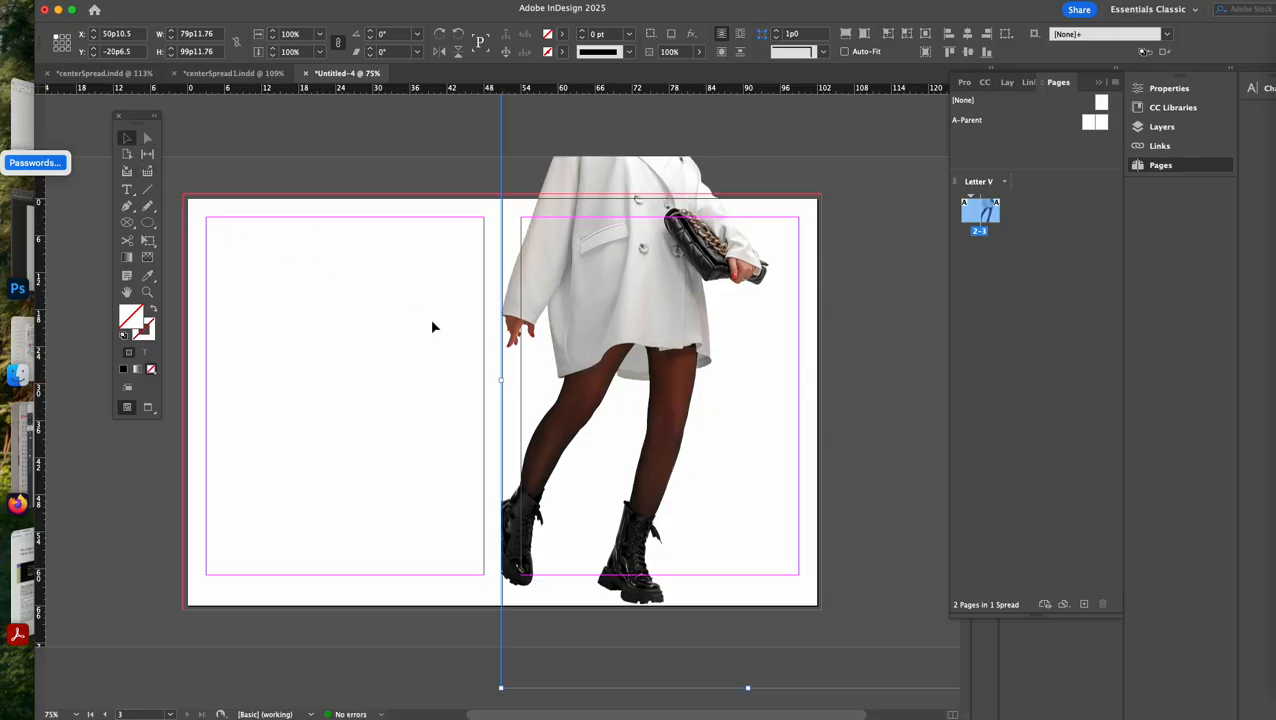
Scale the photo inside its frame proportionally to about 86% from its upper-left corner
click(150, 142)
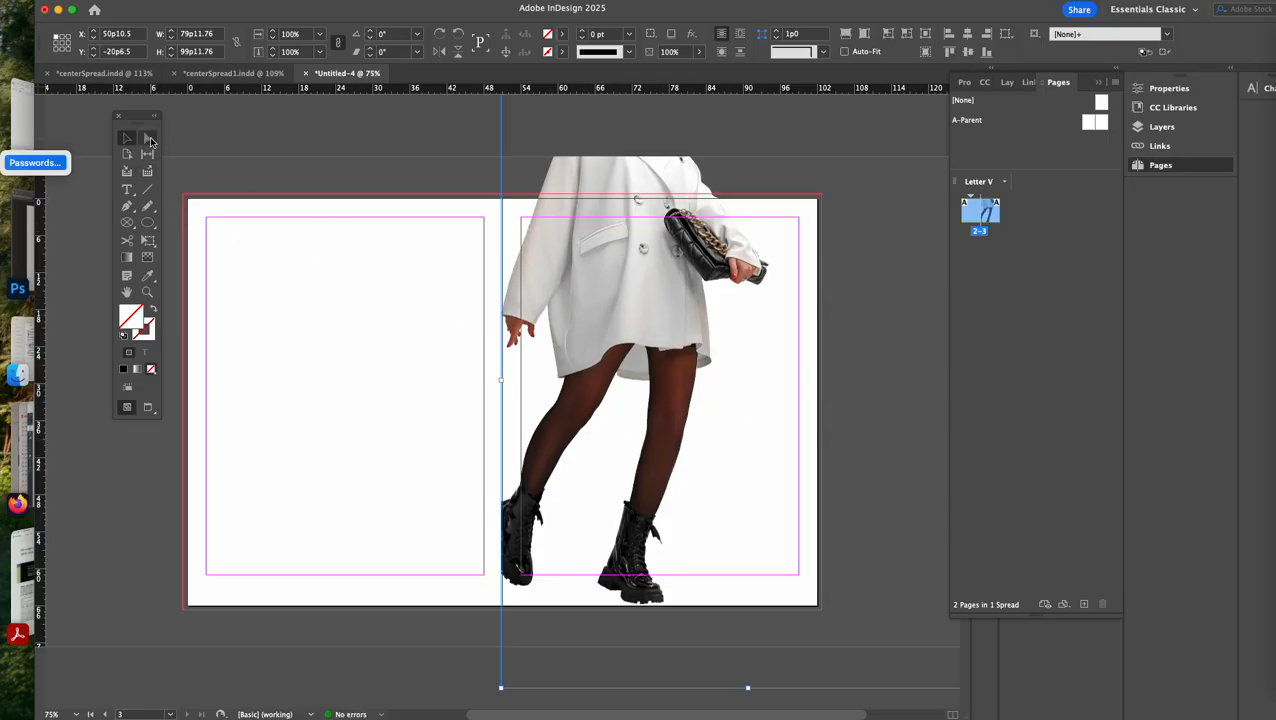
click(584, 374)
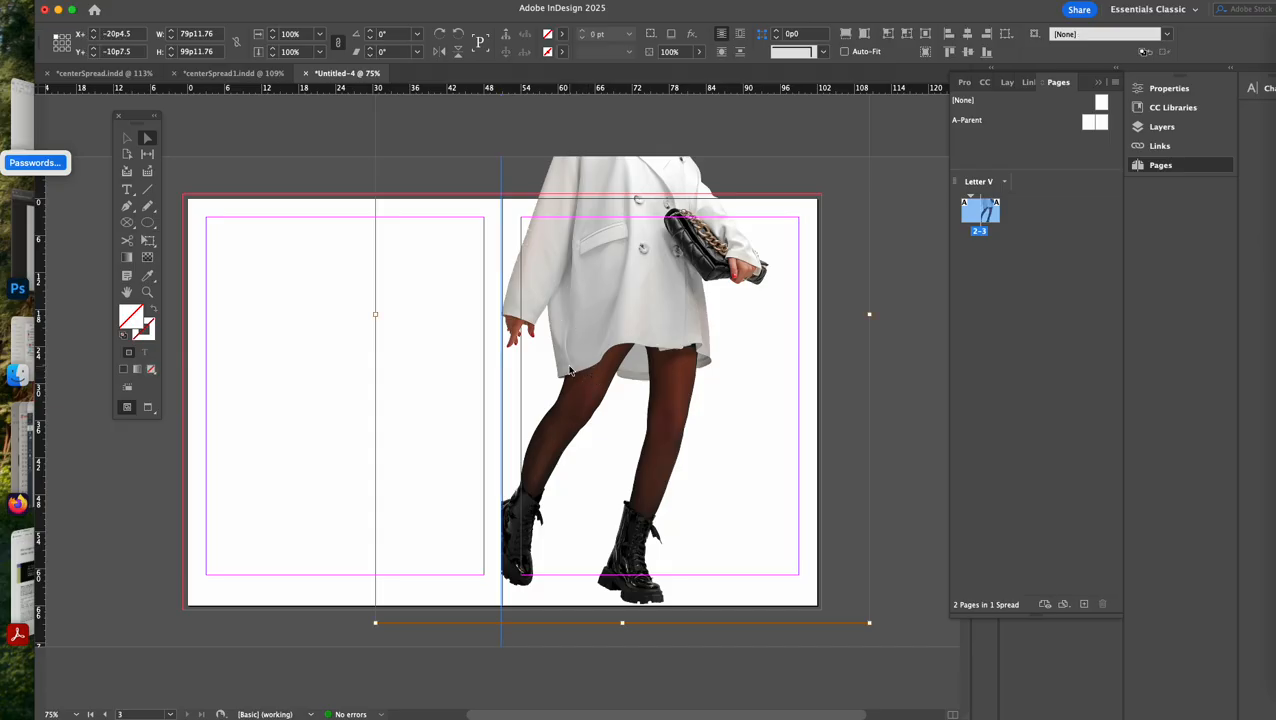
scroll(569, 366, right, 1)
scroll(569, 366, down, 1)
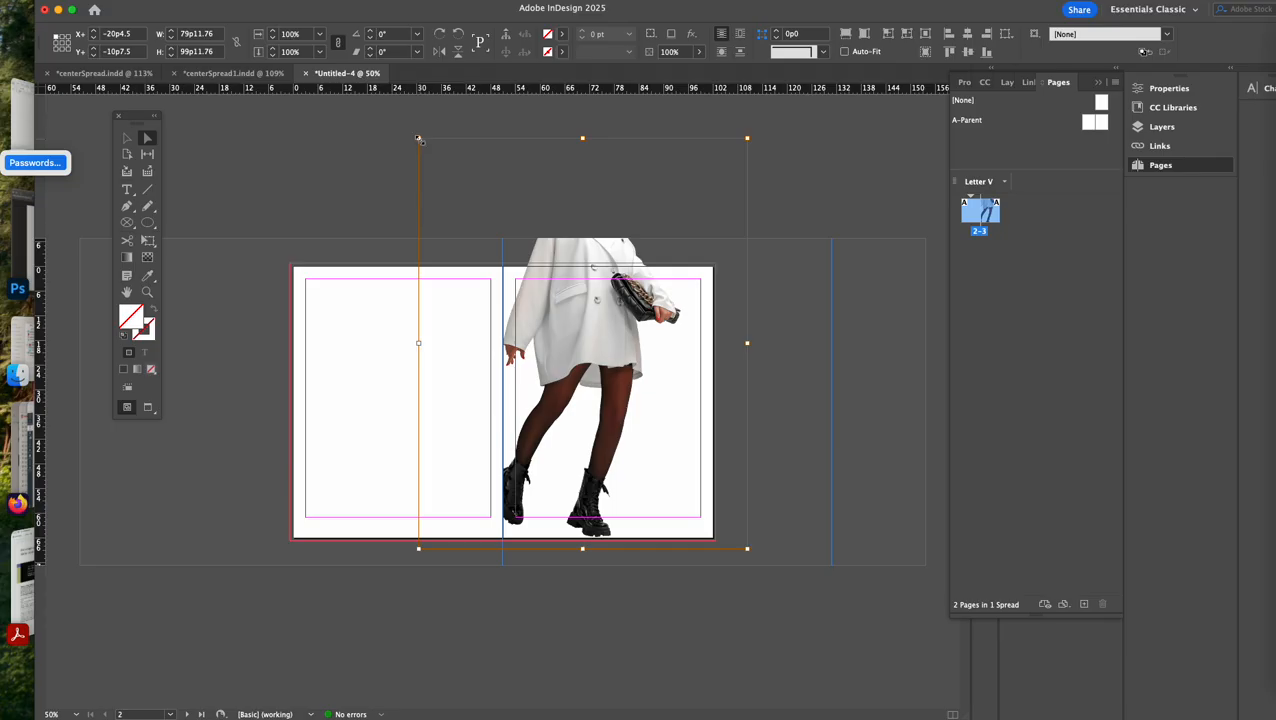
drag(419, 140, 482, 197)
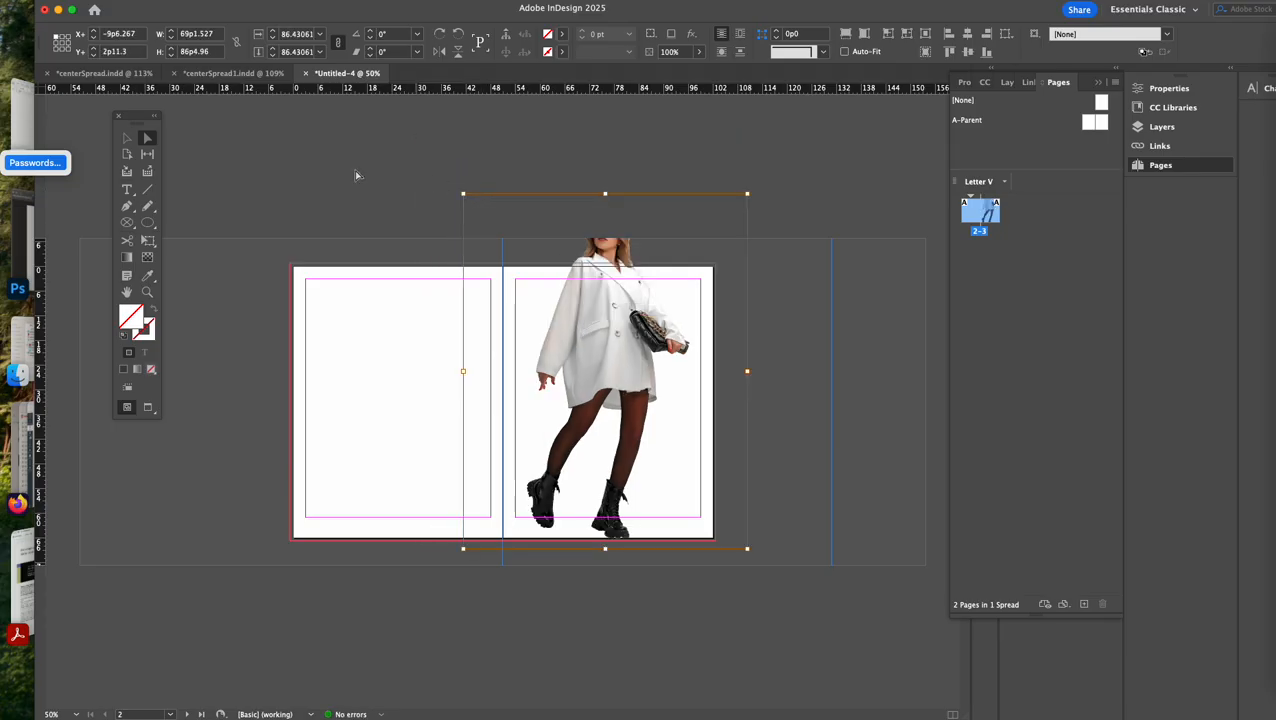
Examine how the figure's neckline and boots sit on the page compared with the finished centerSpread1 spread
click(147, 291)
drag(600, 282, 714, 414)
scroll(457, 294, up, 5)
scroll(457, 294, left, 5)
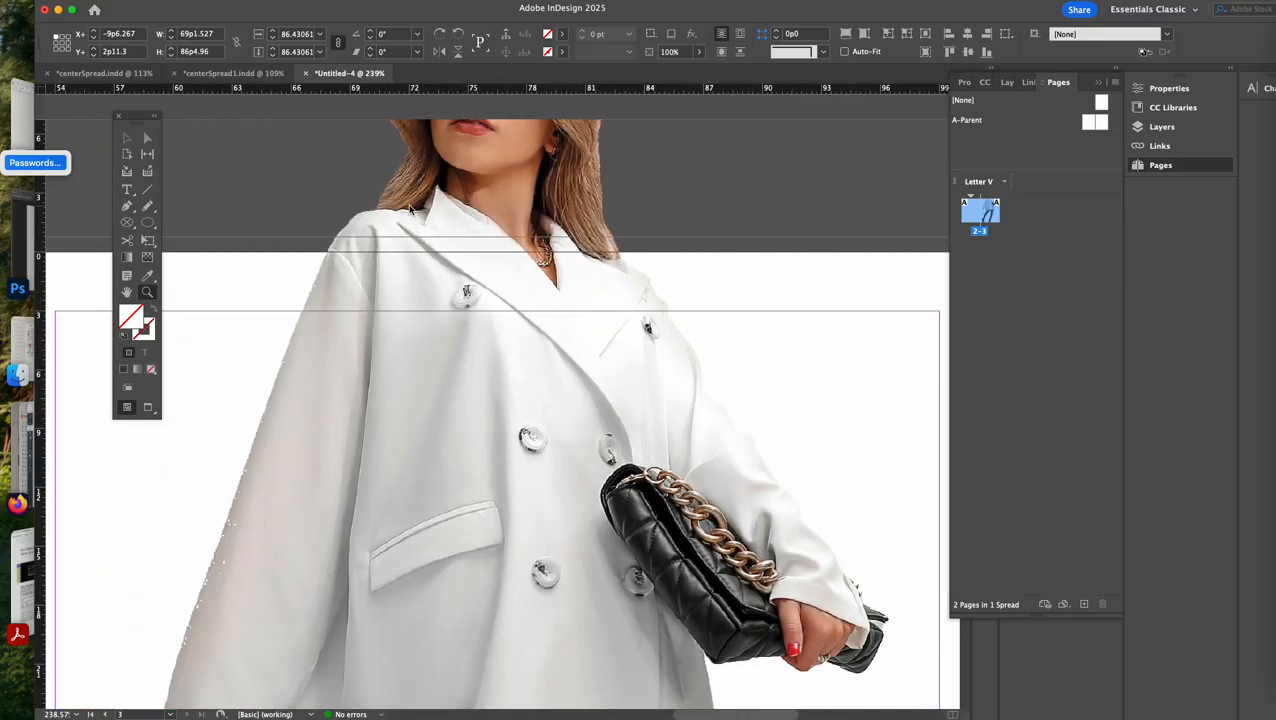
click(228, 75)
scroll(690, 185, up, 2)
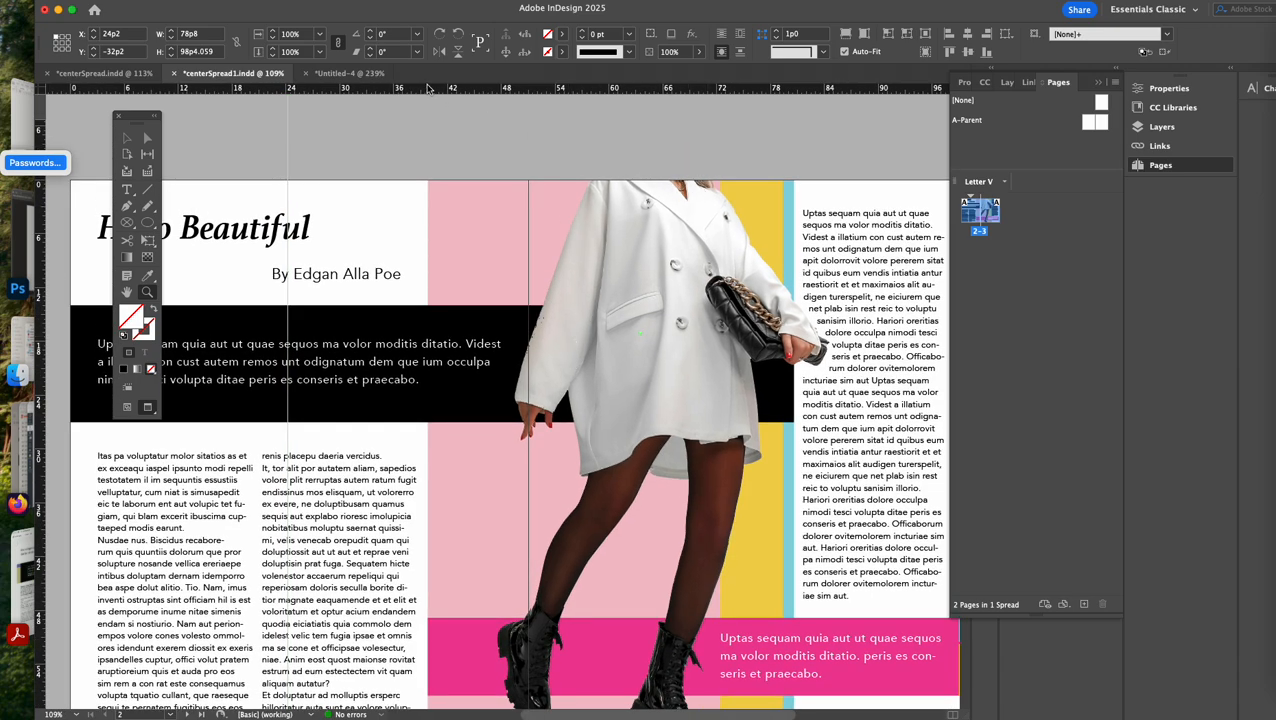
click(350, 75)
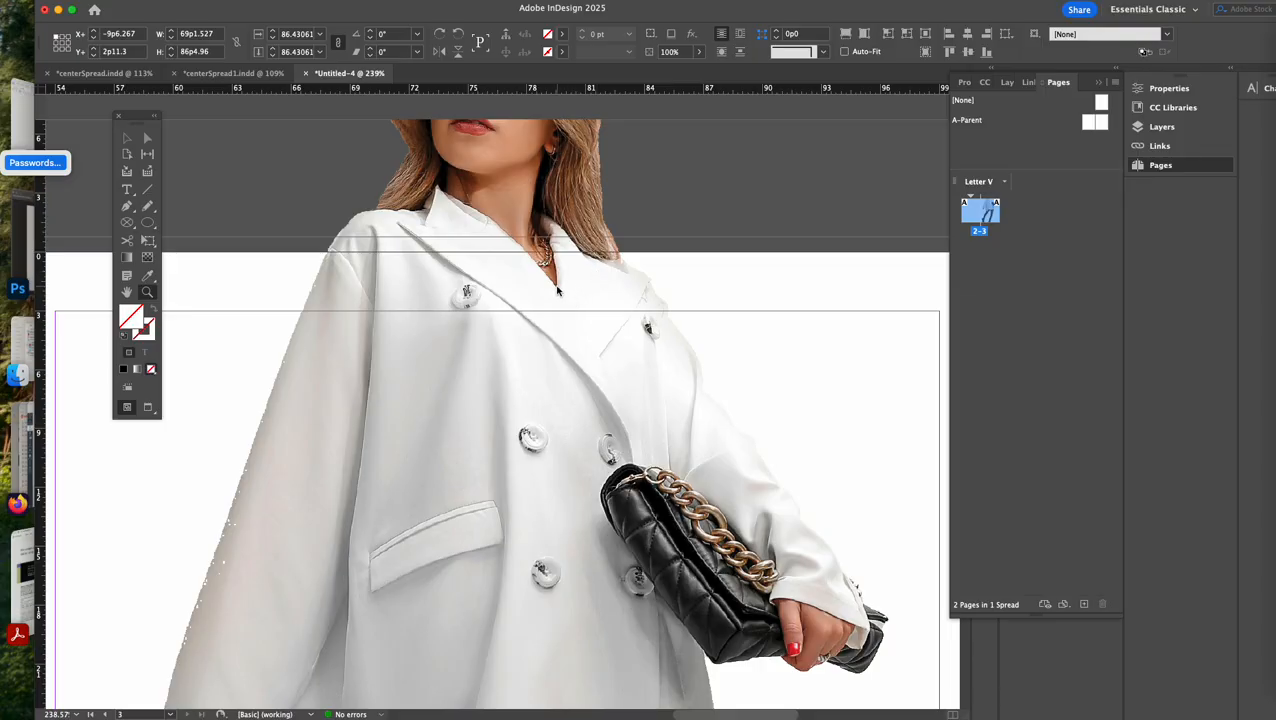
key(super+minus)
key(super+minus)
key(super+minus)
key(super+minus)
key(super+minus)
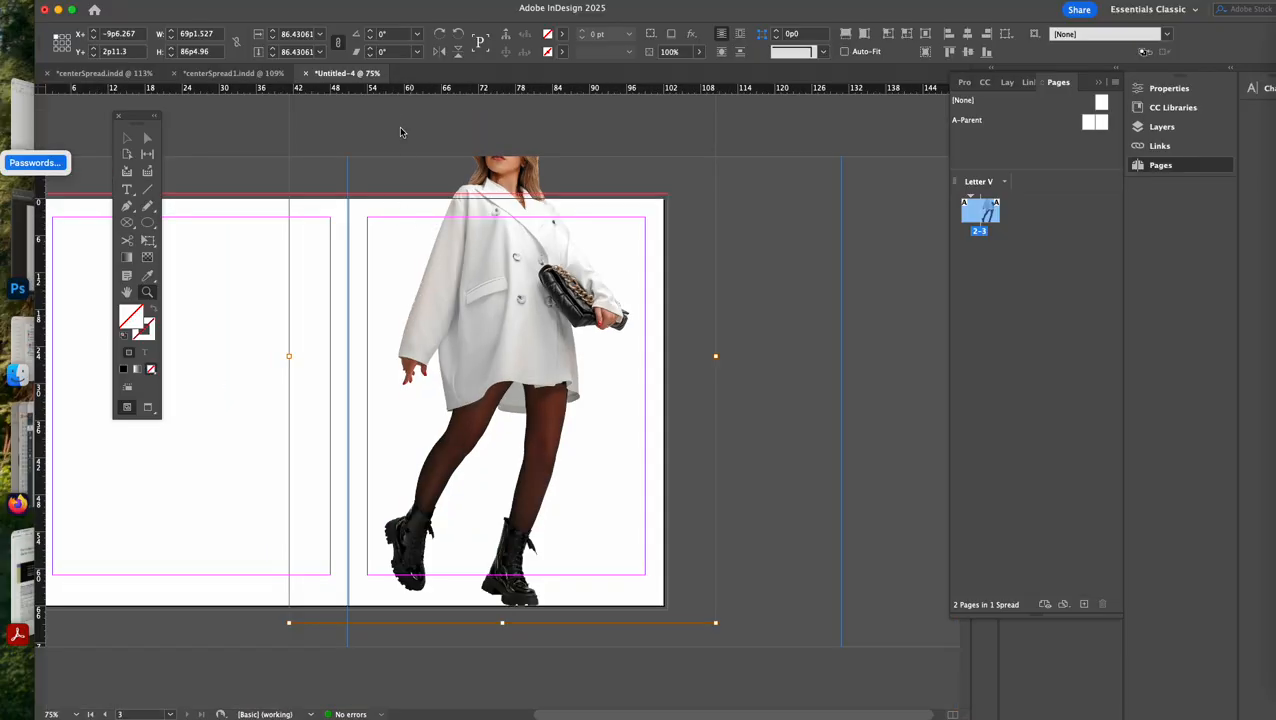
click(230, 74)
scroll(660, 590, down, 2)
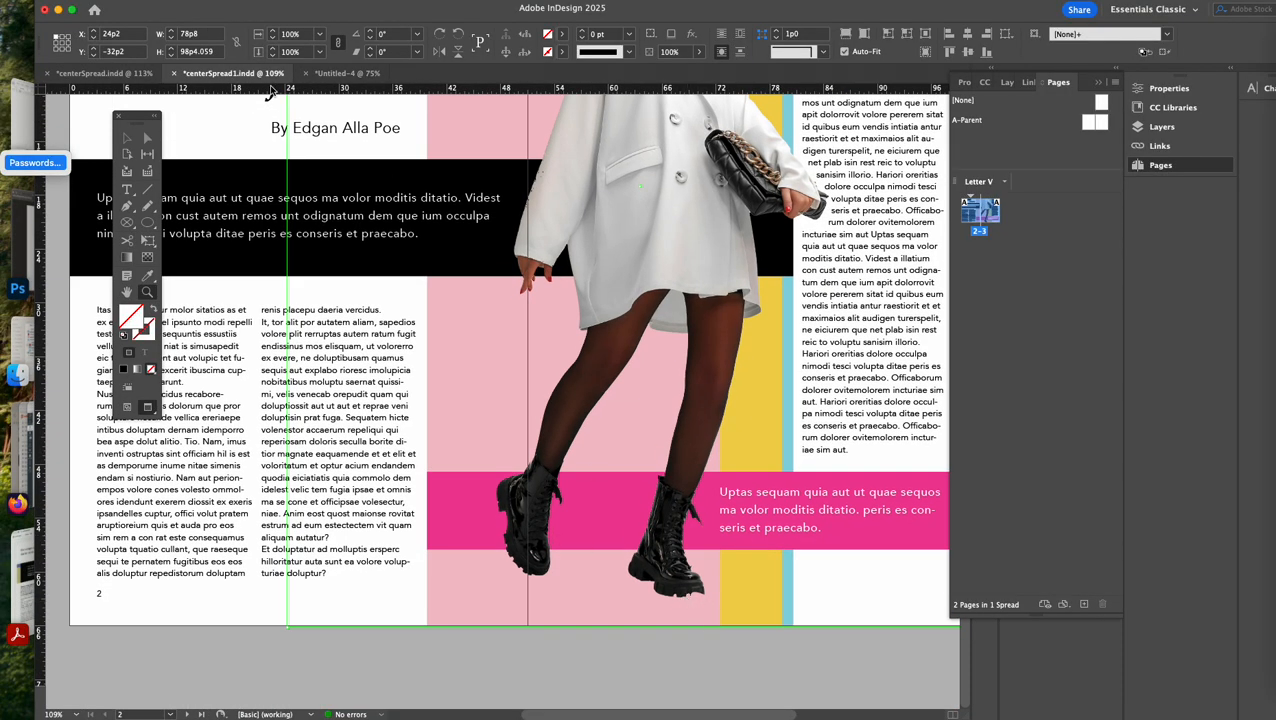
click(347, 73)
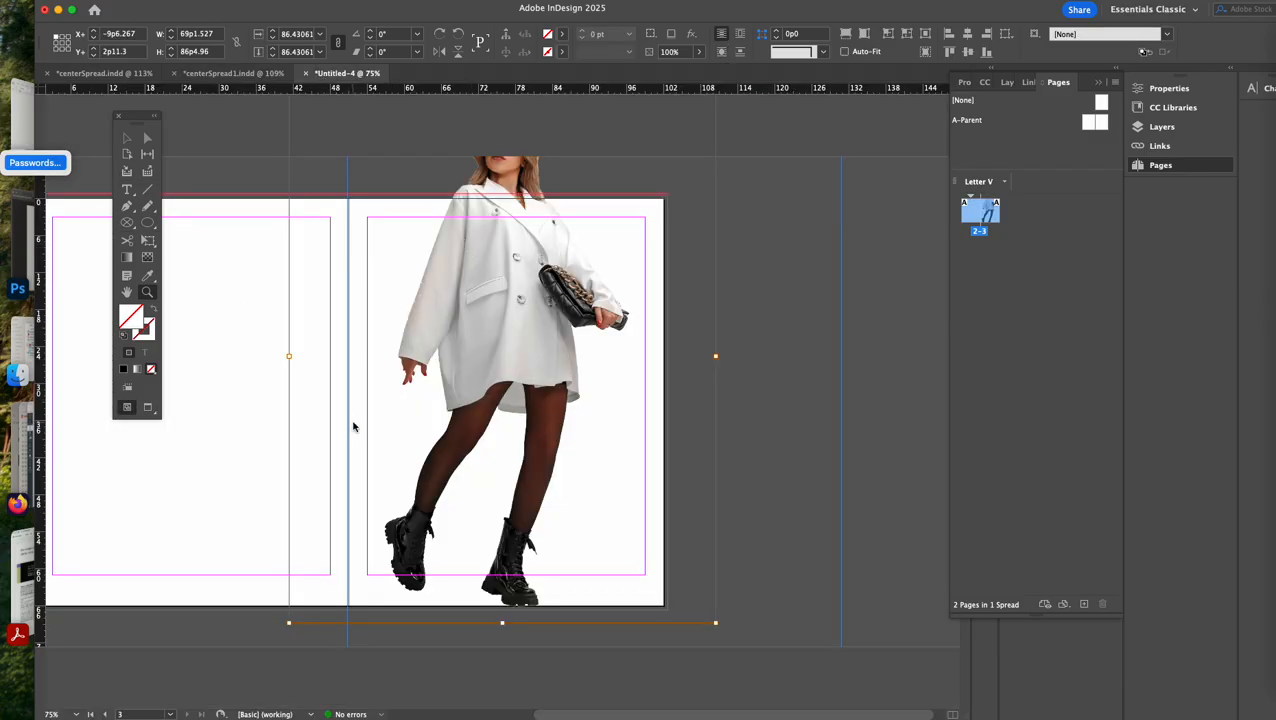
Scale the photo inside its frame to about 81% from its lower-left corner and nudge it down to Y+ 3p1.3
scroll(353, 424, left, 1)
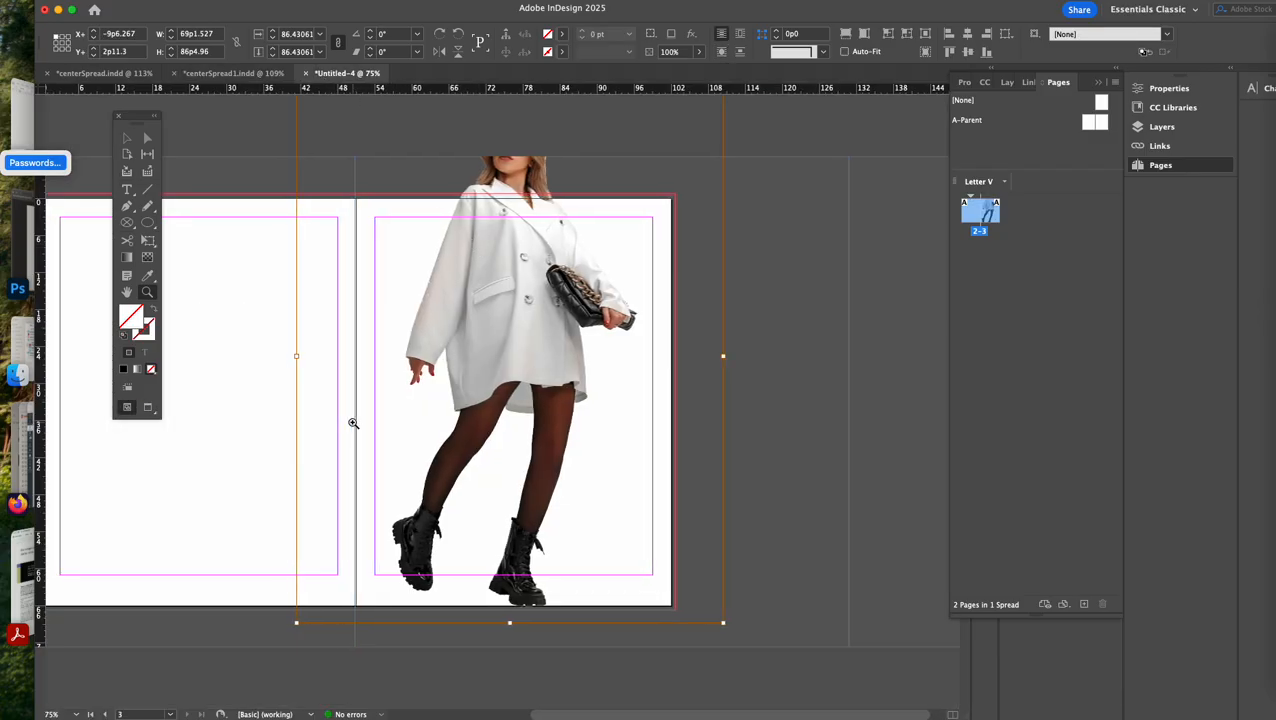
click(297, 626)
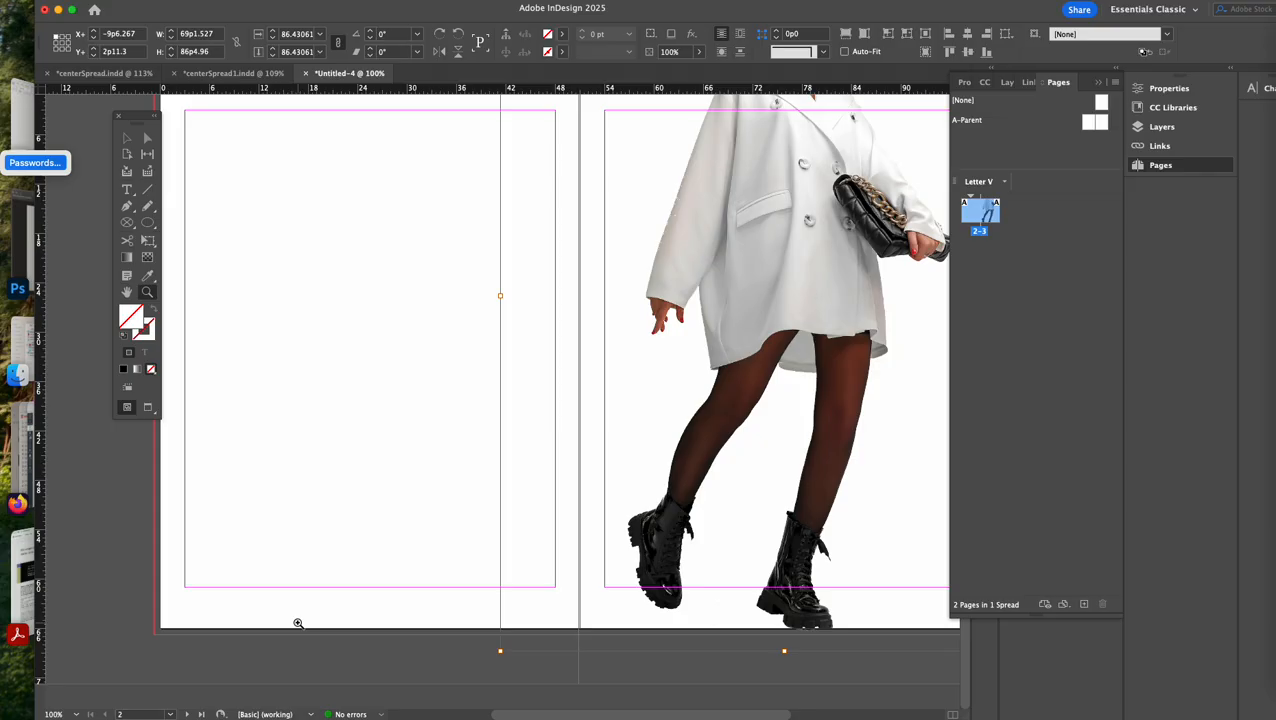
click(146, 139)
drag(500, 651, 569, 616)
scroll(569, 616, right, 5)
scroll(569, 616, up, 3)
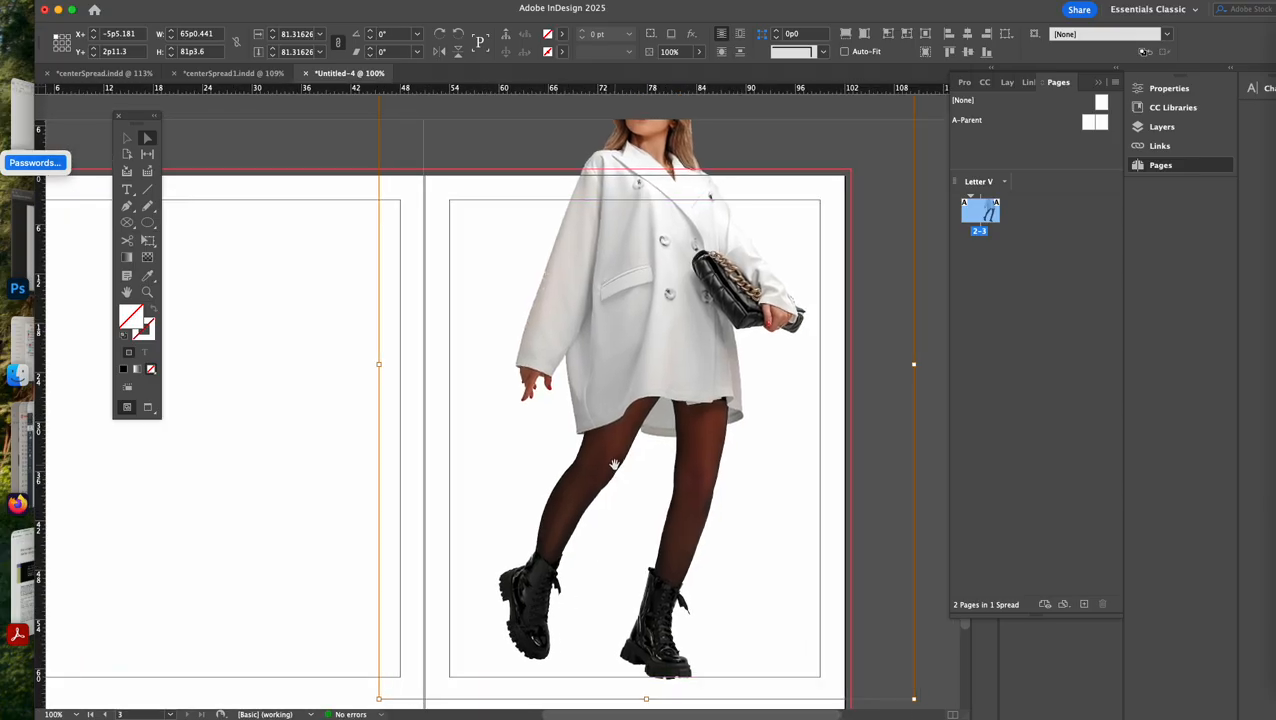
key(Down)
key(Down)
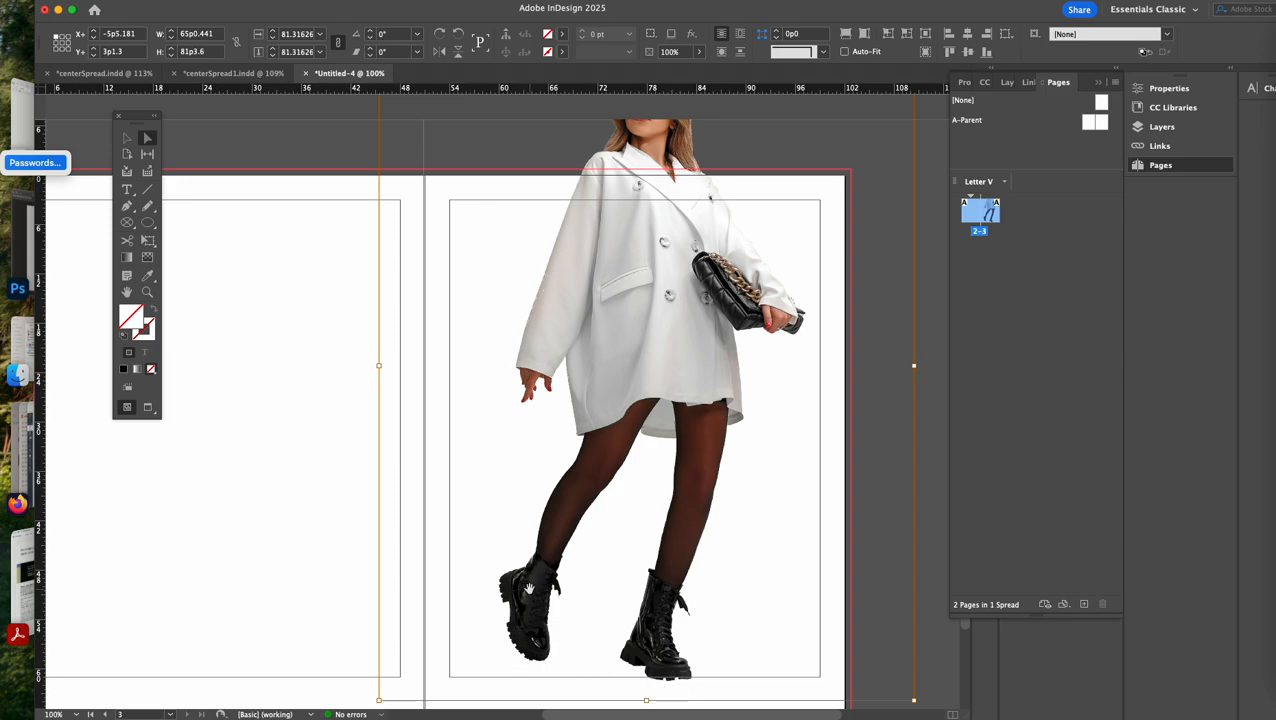
key(super+minus)
scroll(529, 588, left, 5)
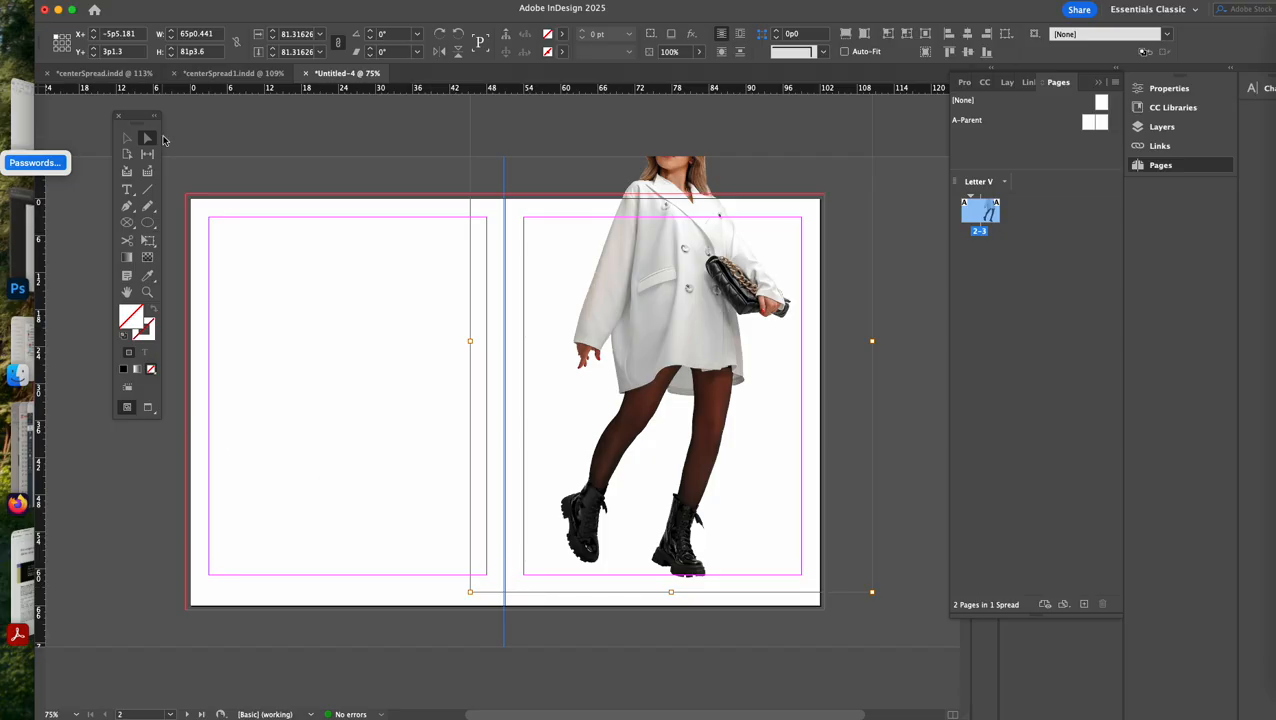
Select the figure's image frame, add a new layer above Layer 1, move the image onto it, and name the layer girl
click(1160, 127)
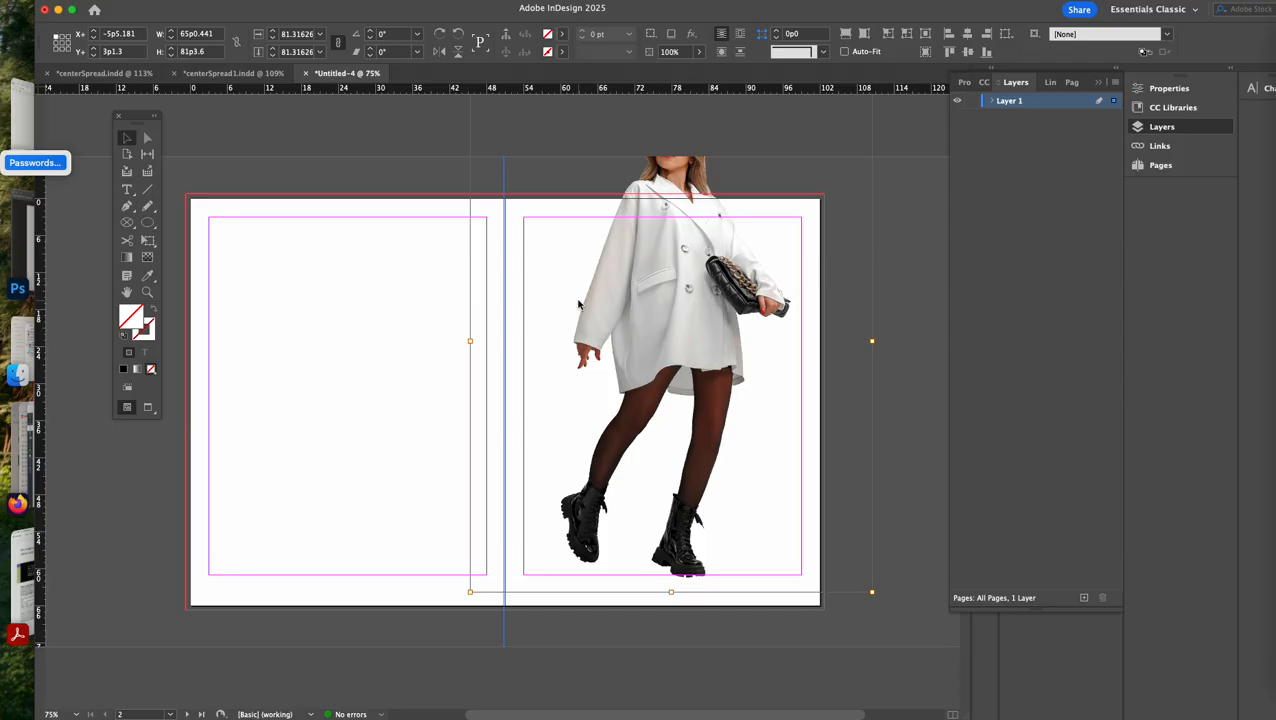
click(462, 180)
click(678, 289)
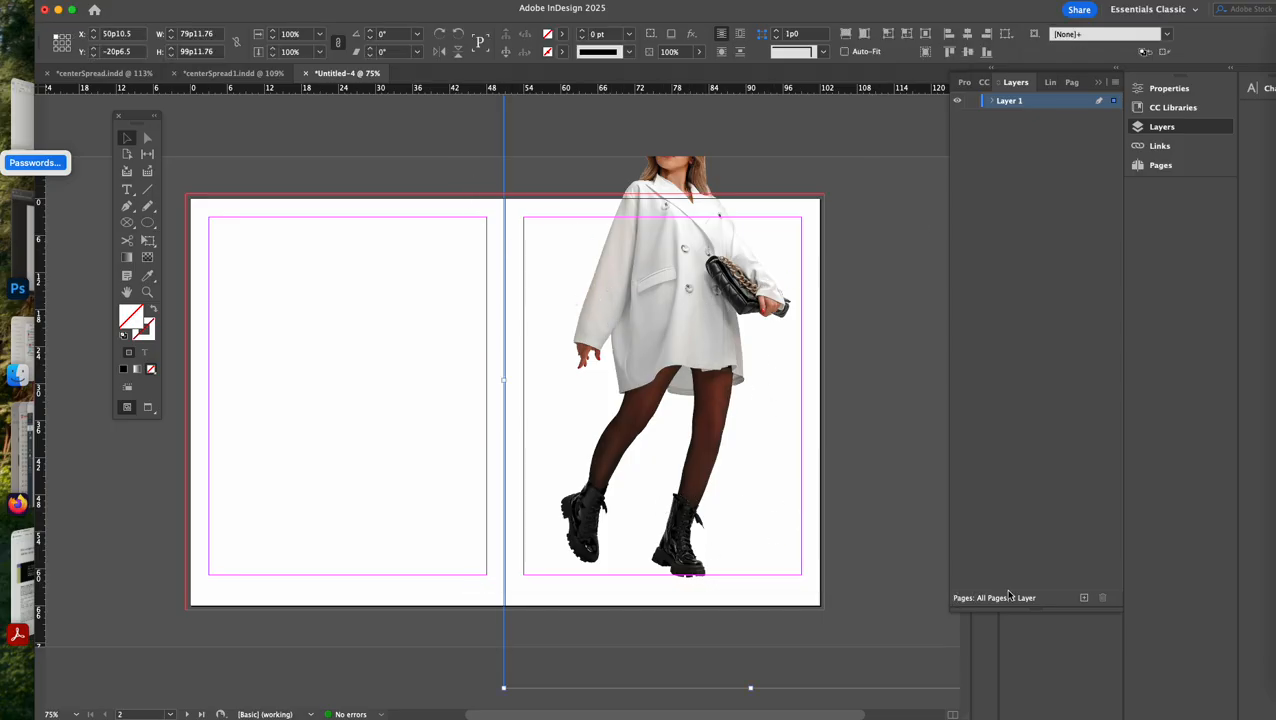
click(1083, 599)
drag(1115, 107, 1114, 101)
double_click(1010, 101)
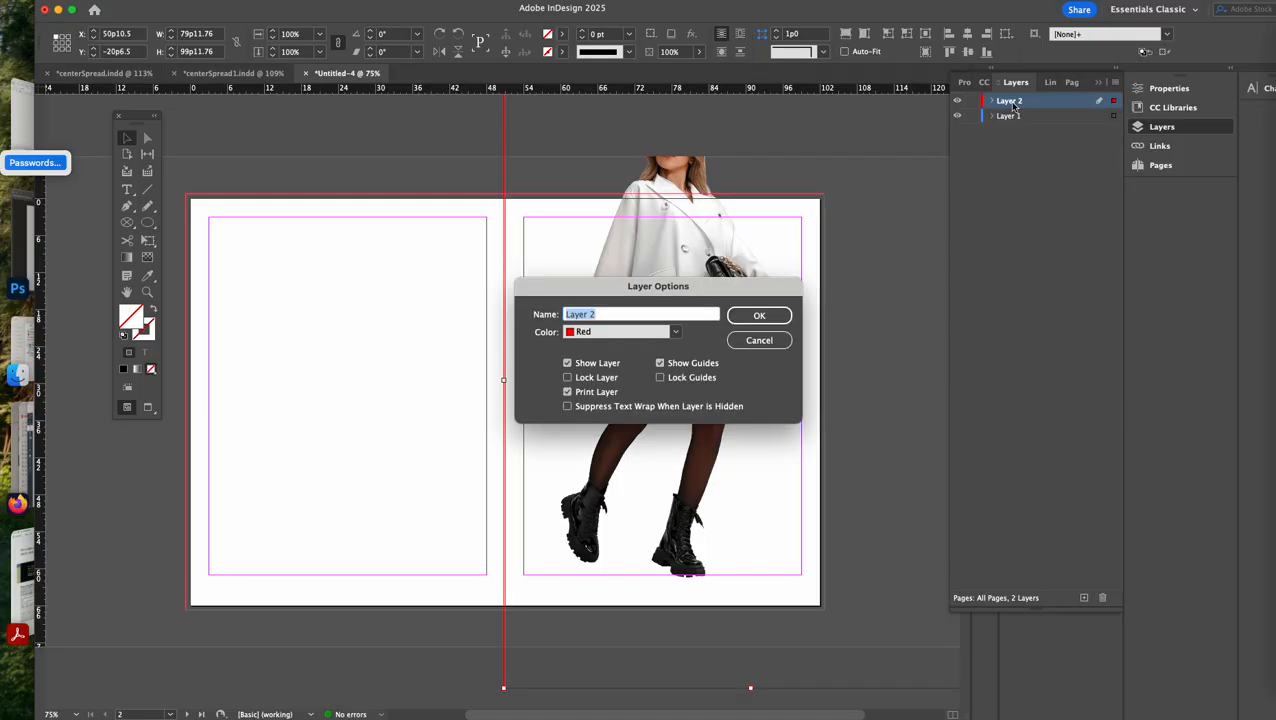
text(girl)
key(Return)
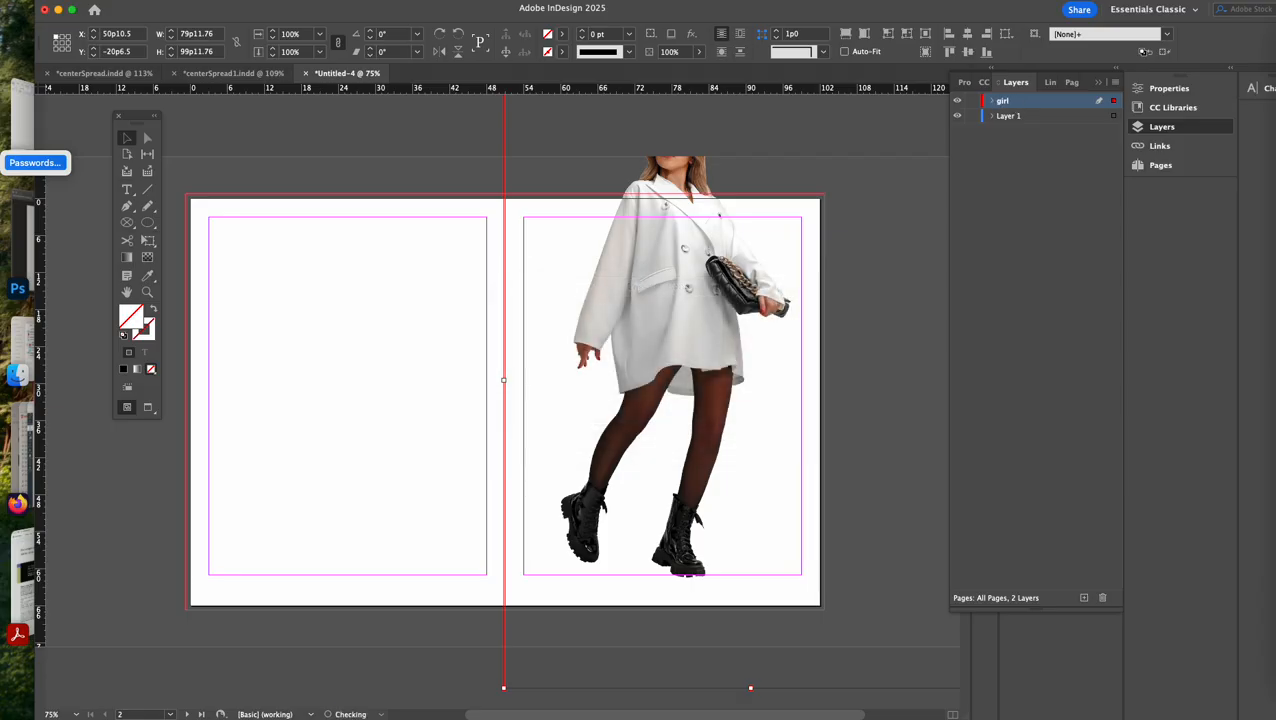
click(1097, 120)
Examine the full layout of the finished centerSpread1 spread, including its black band and layers, and return to Untitled-4
click(250, 73)
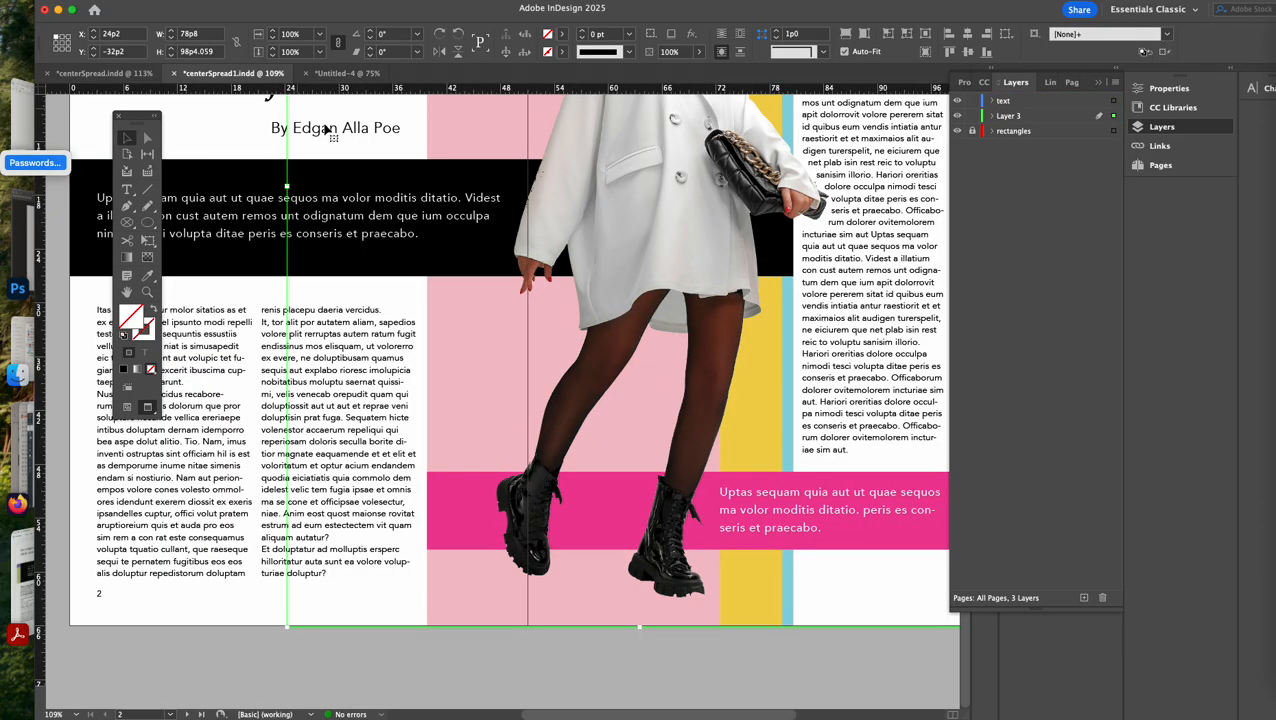
key(super+minus)
key(super+minus)
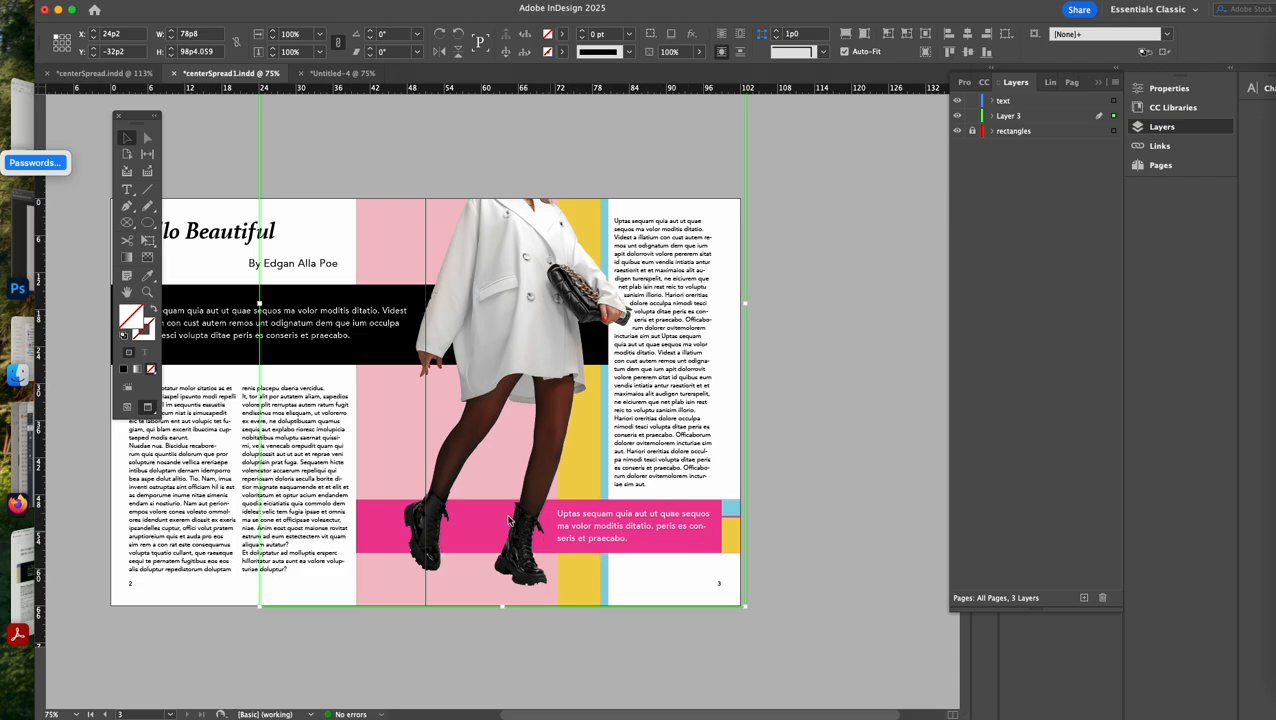
scroll(407, 450, left, 5)
scroll(407, 452, left, 1)
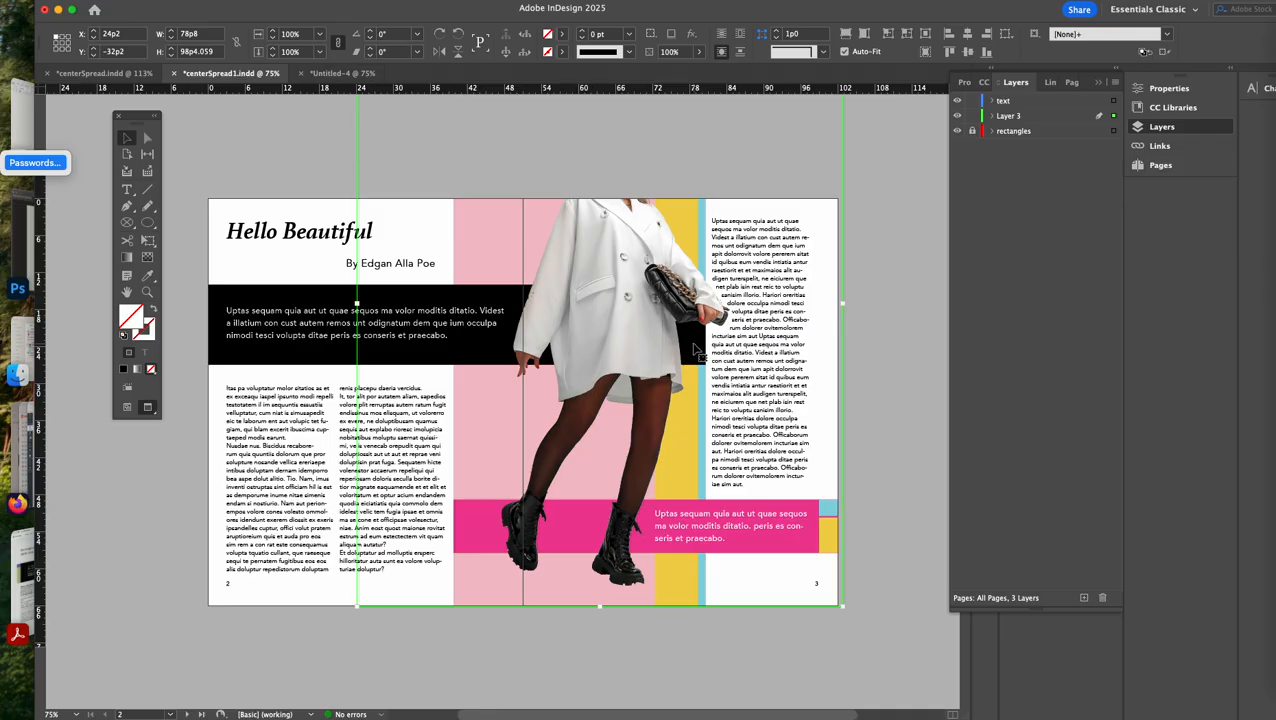
click(340, 74)
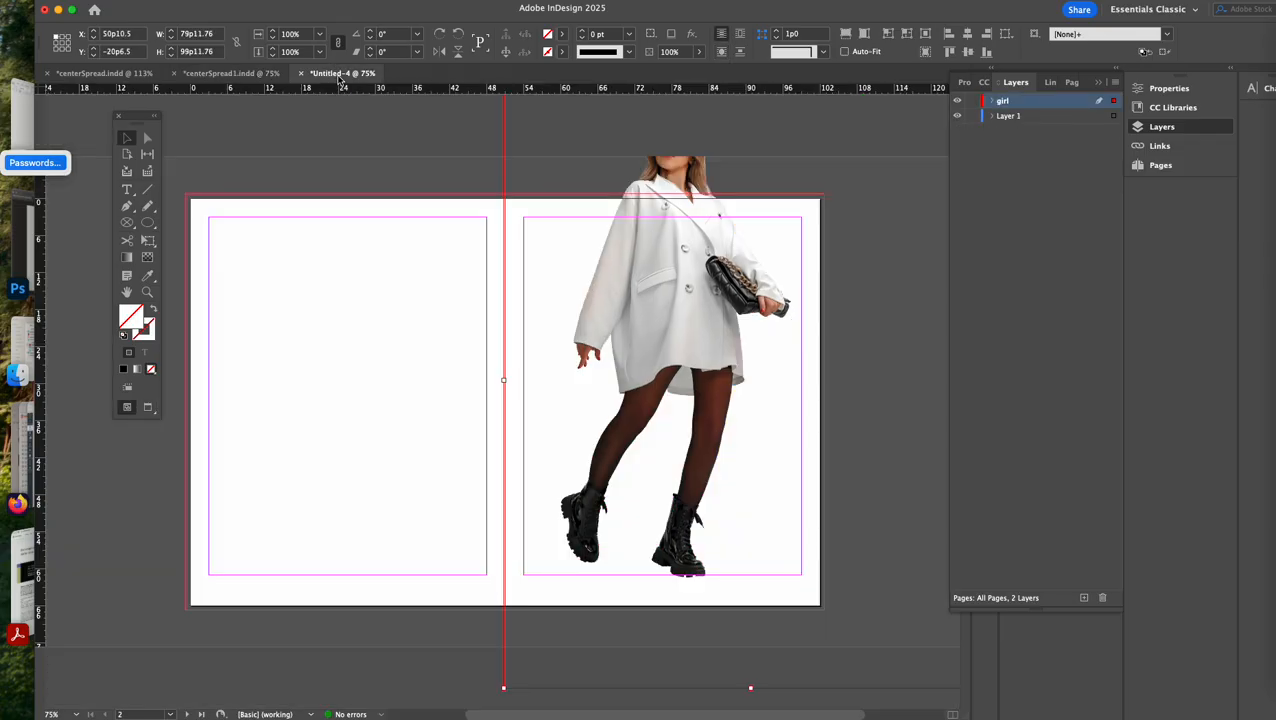
Draw a black rectangle about 80p4.5 wide and 15p1.5 tall from beyond the spread's outer left edge, and move it to Layer 1 behind the figure
click(239, 157)
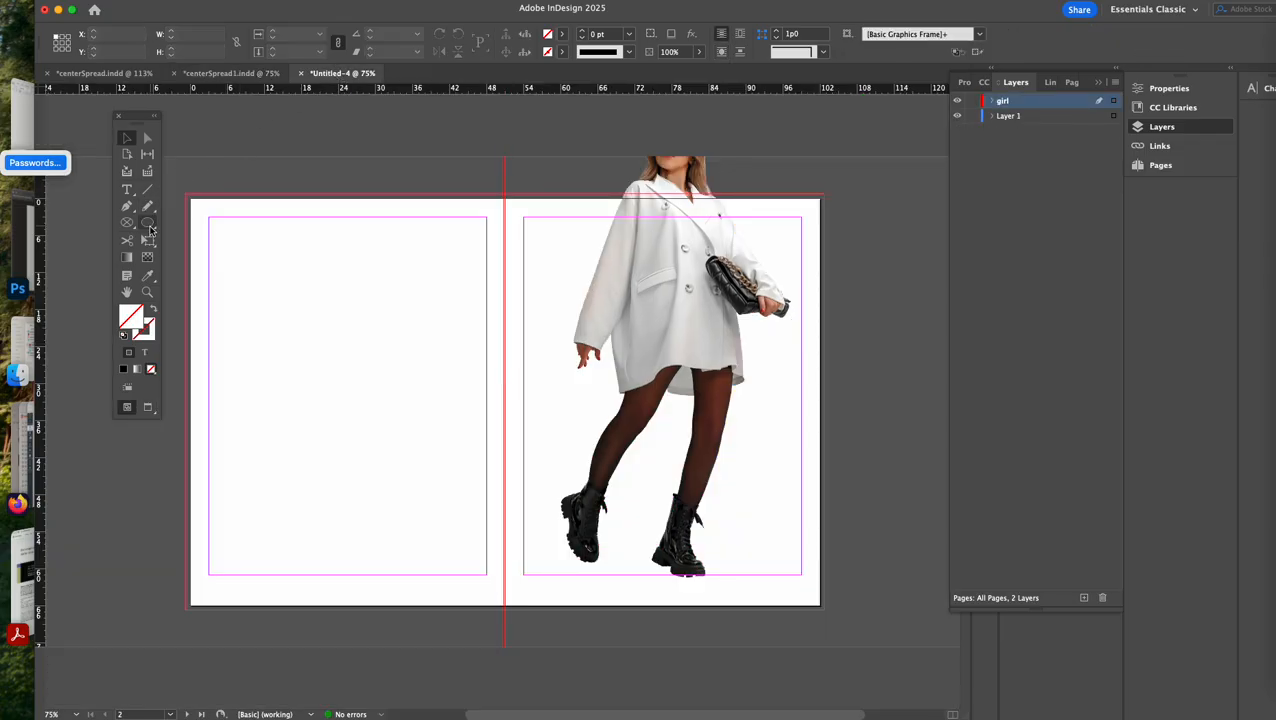
click(150, 230)
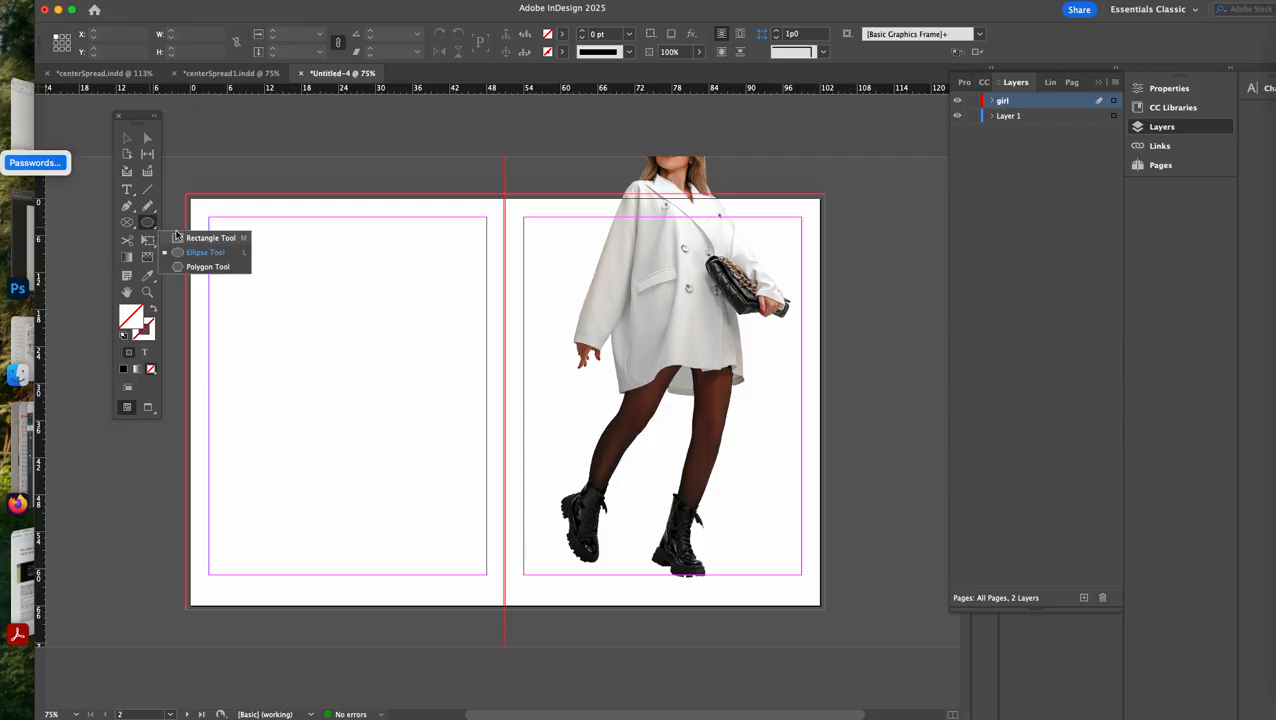
click(182, 238)
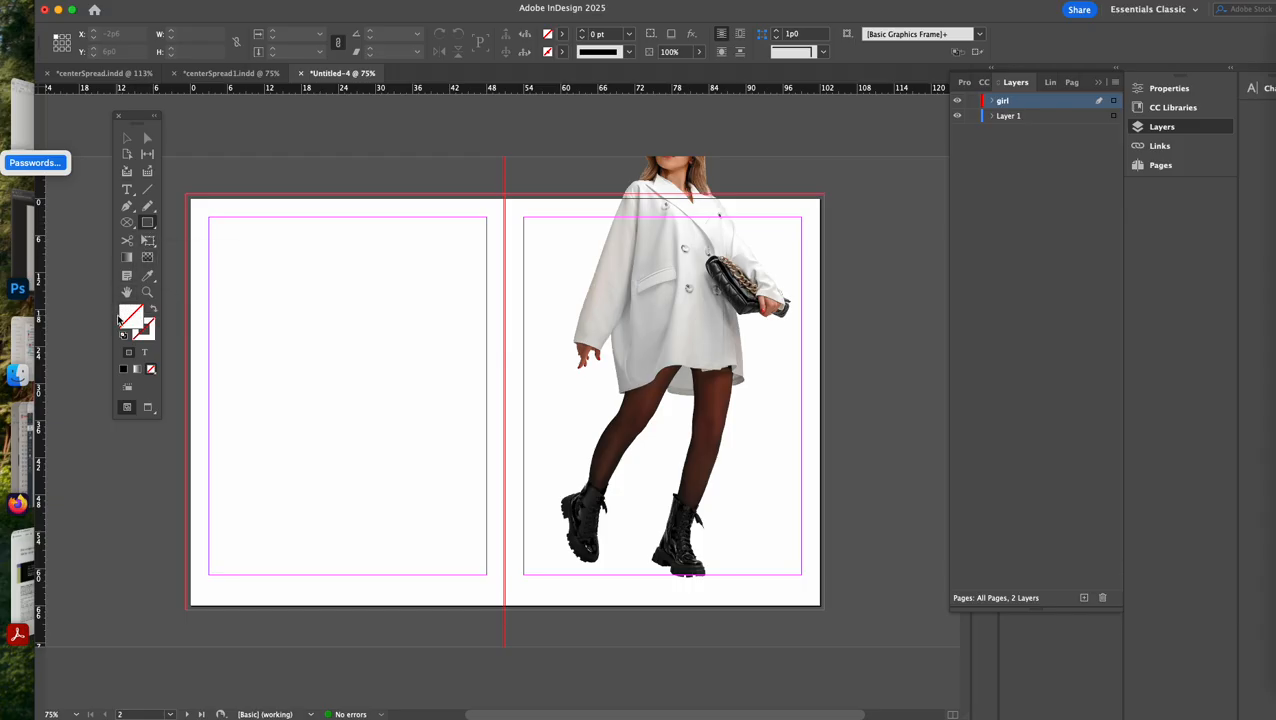
double_click(127, 317)
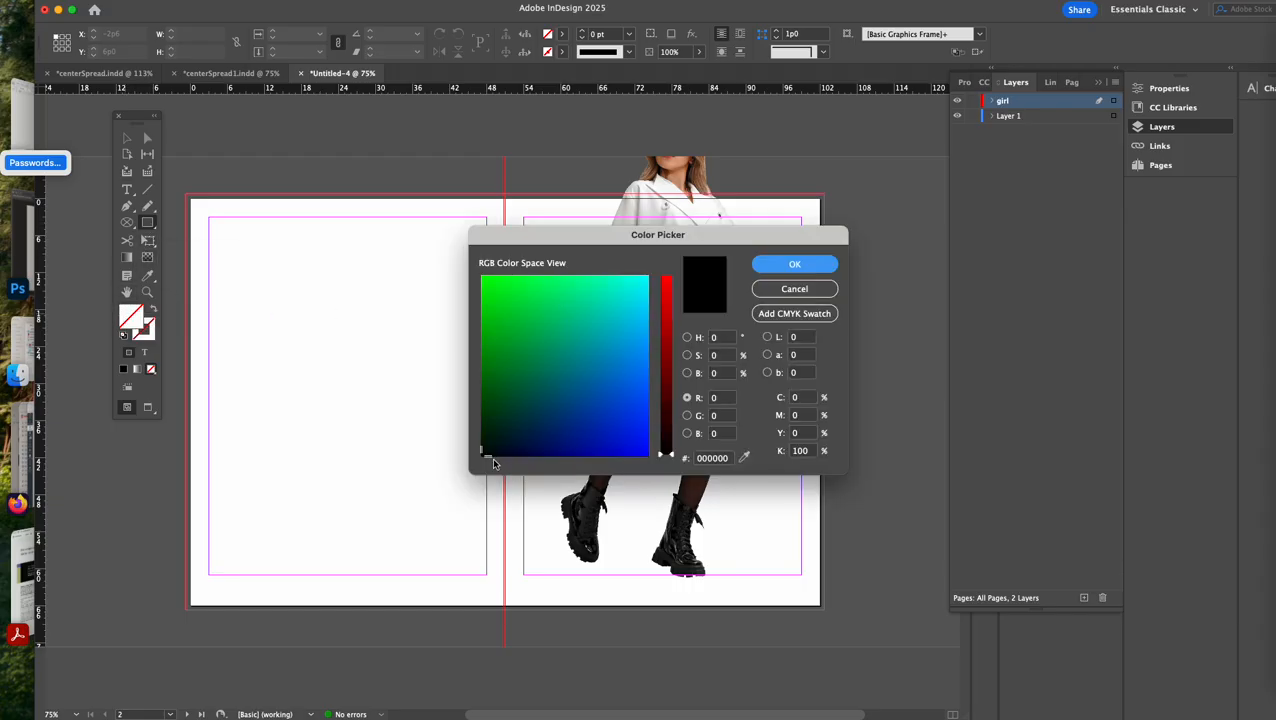
click(767, 265)
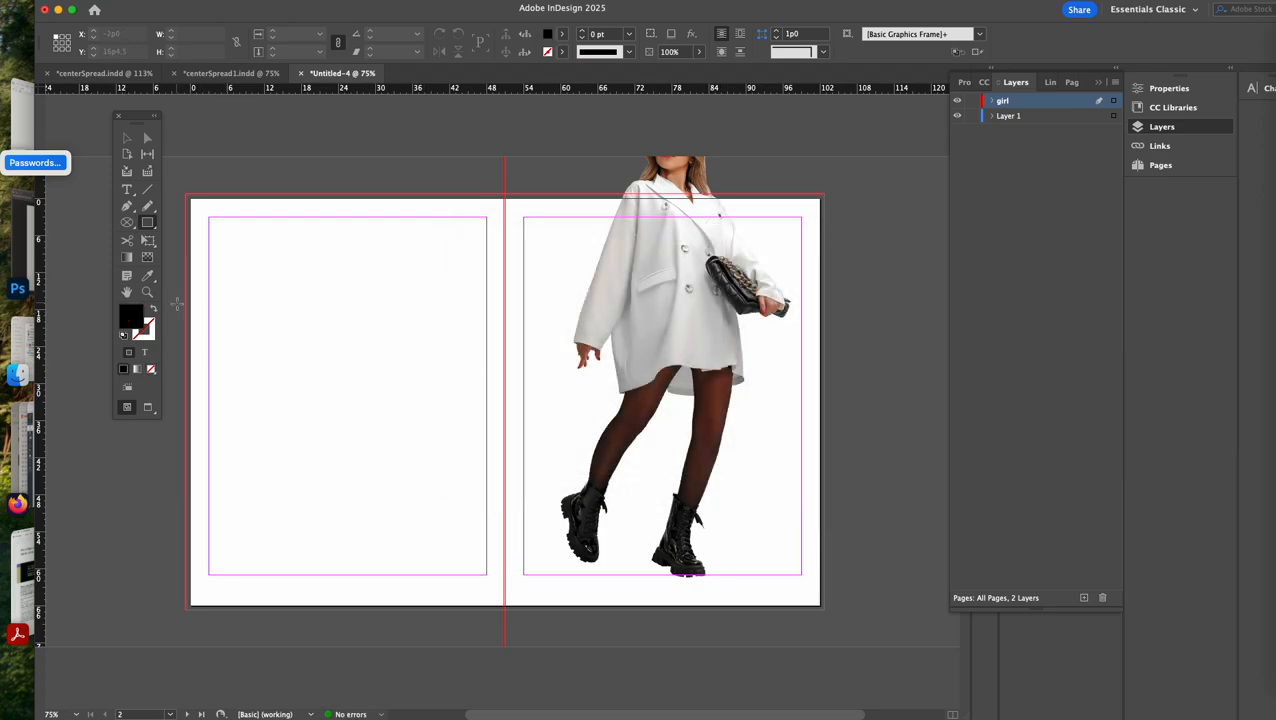
drag(178, 303, 672, 396)
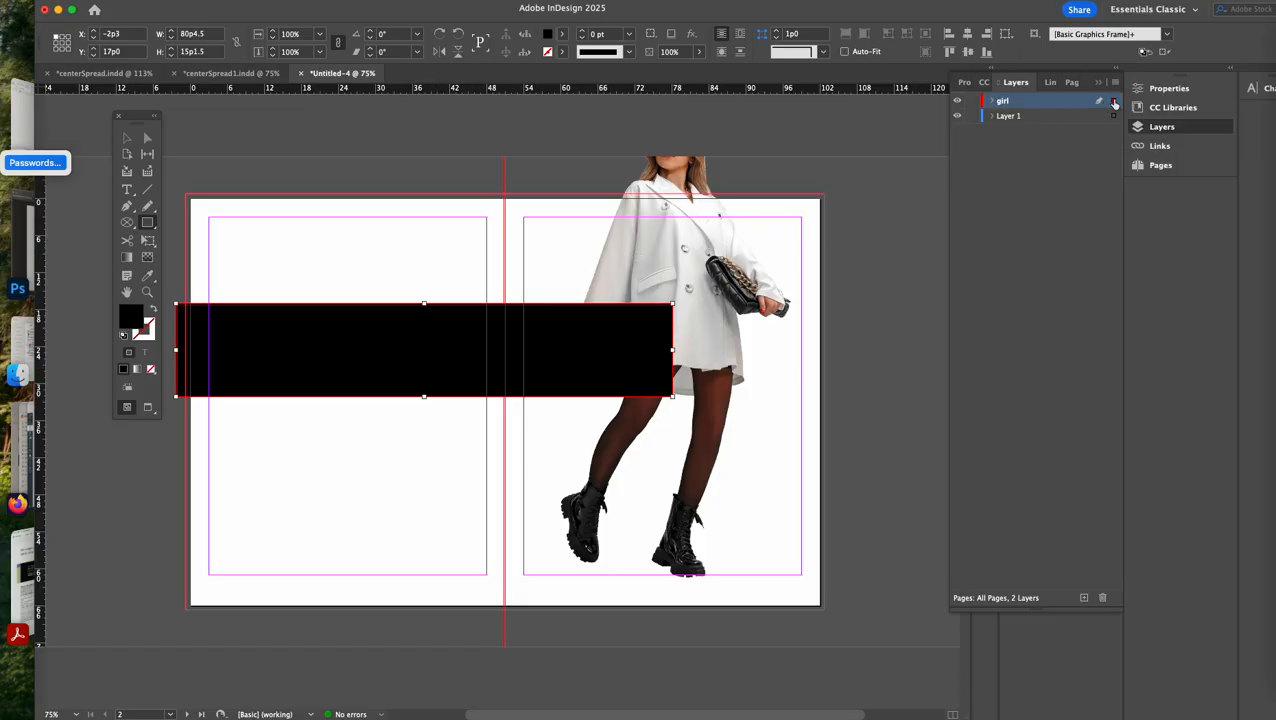
drag(1114, 119, 1114, 118)
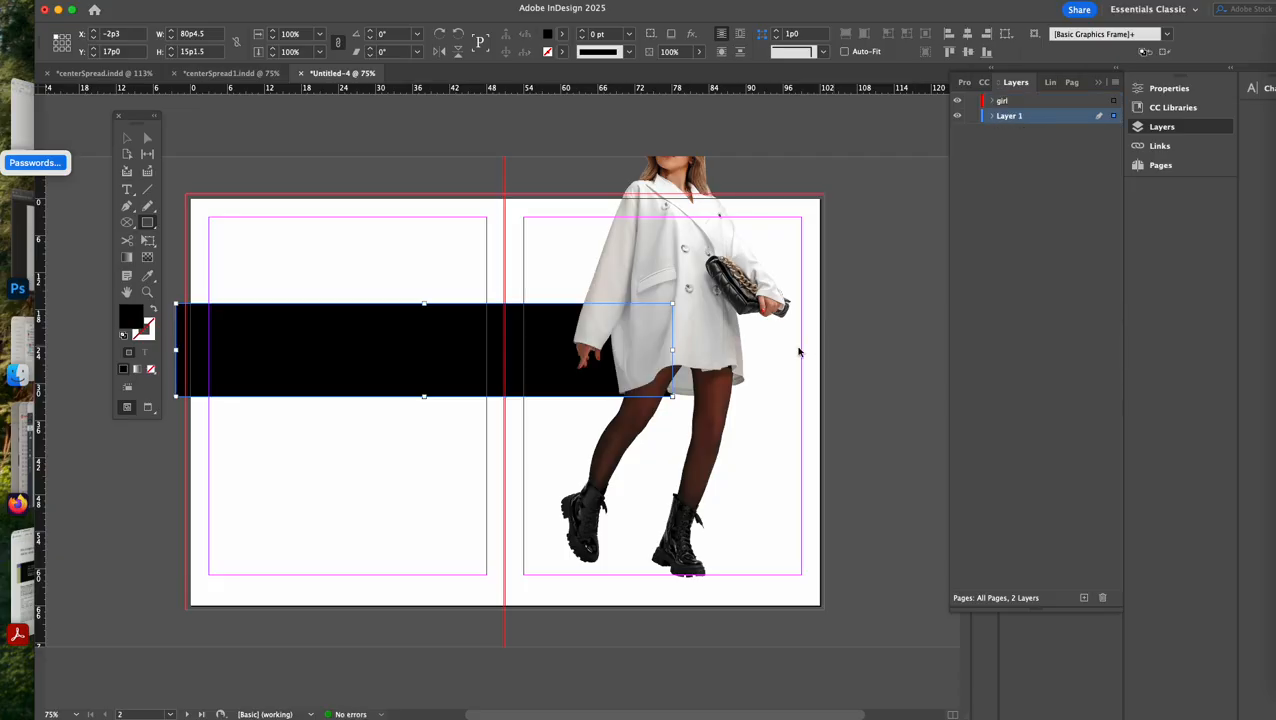
click(712, 348)
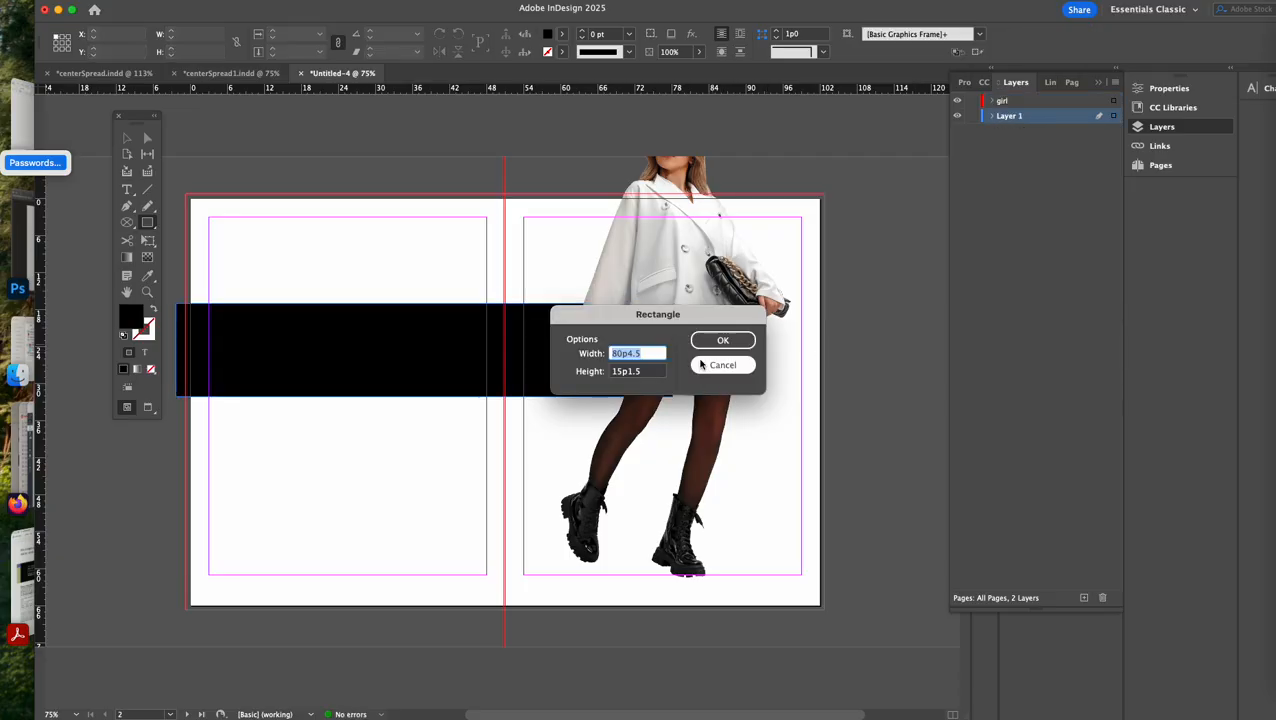
click(712, 365)
Select the figure's image frame and nudge it left toward the gutter to X 42p6.5
click(127, 138)
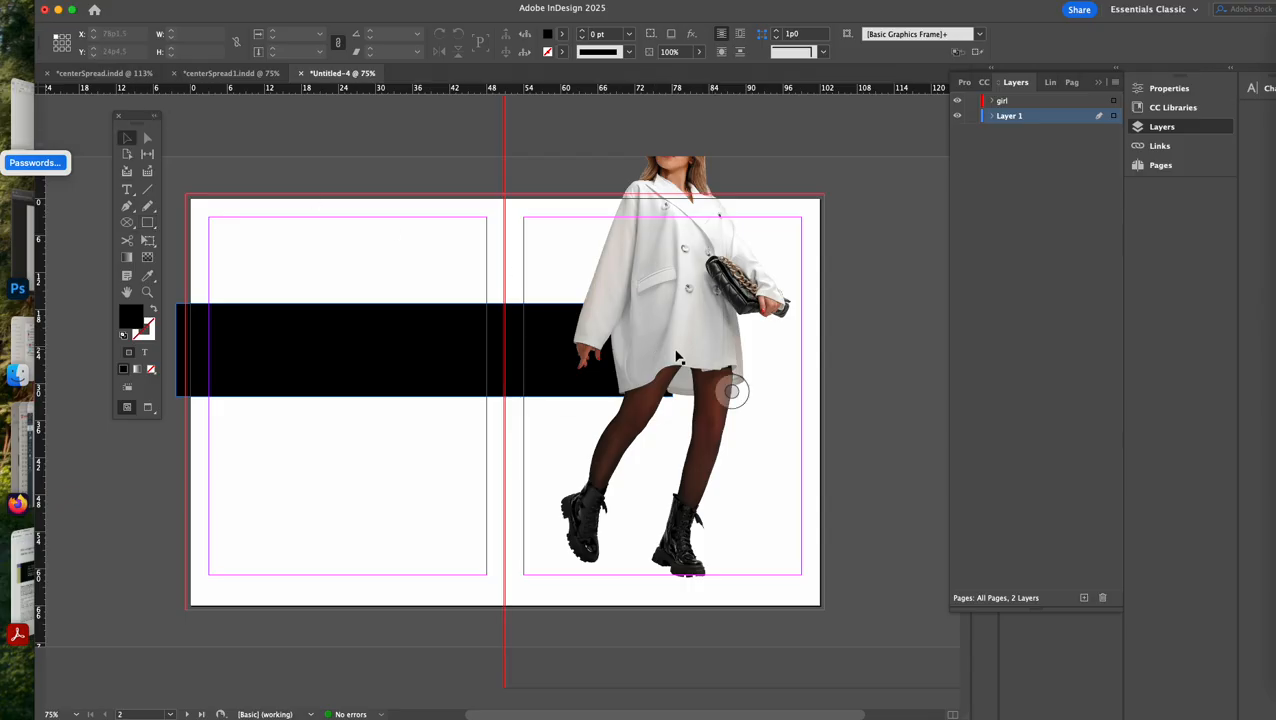
click(678, 357)
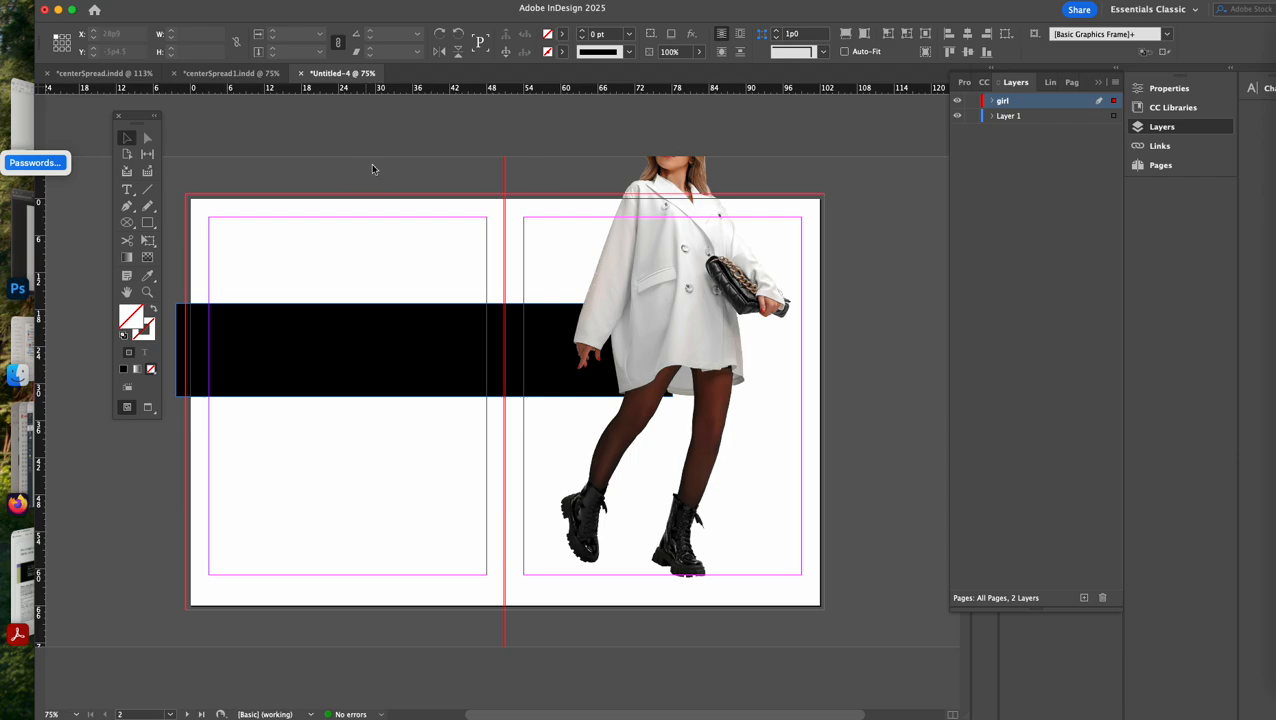
key(shift+Left)
key(shift+Left)
key(shift+Left)
key(shift+Left)
key(shift+Left)
key(shift+Left)
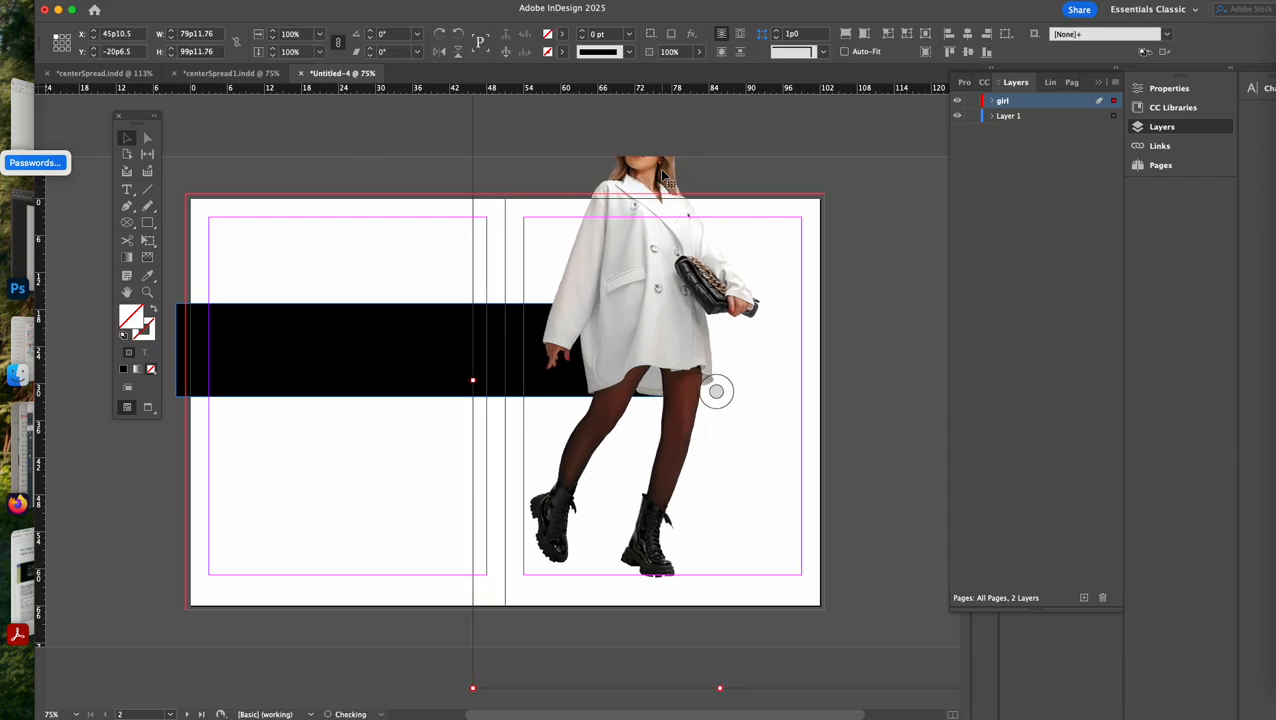
key(shift+Left)
key(shift+Left)
key(shift+Left)
key(shift+Left)
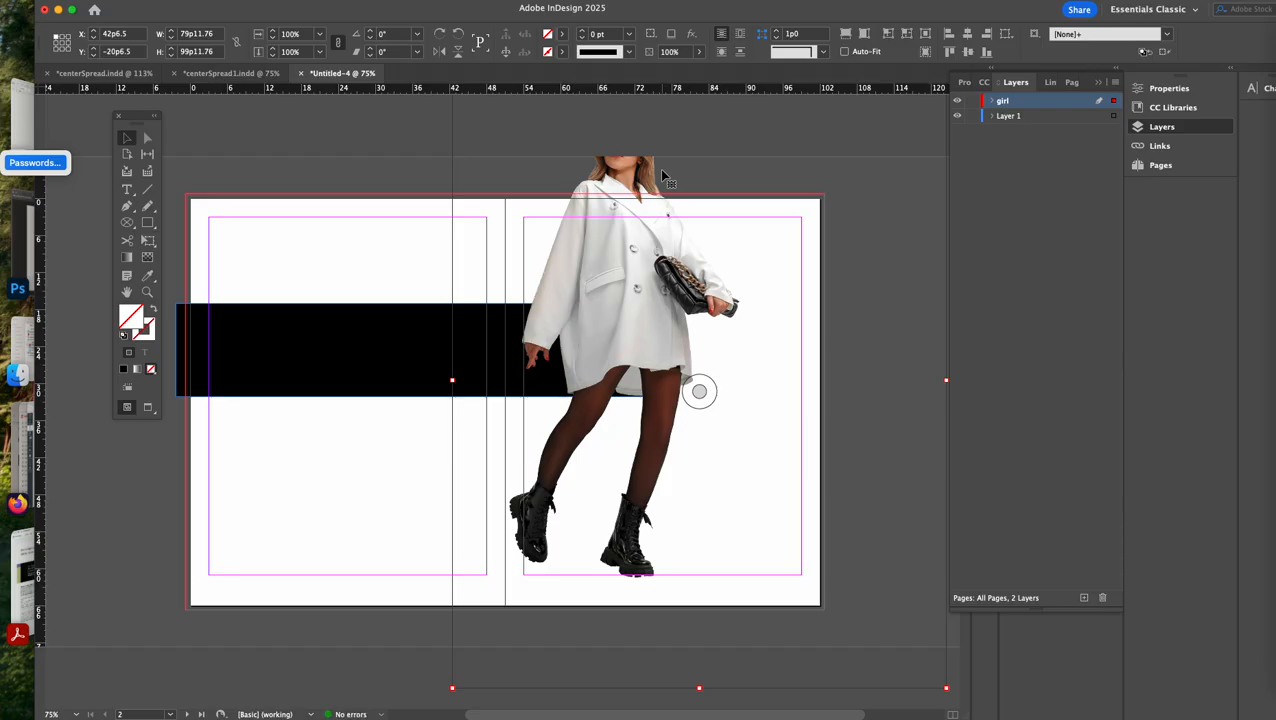
Compare the figure's position with centerSpread1 and fine-tune the image frame horizontally to X 40p9.5
click(228, 73)
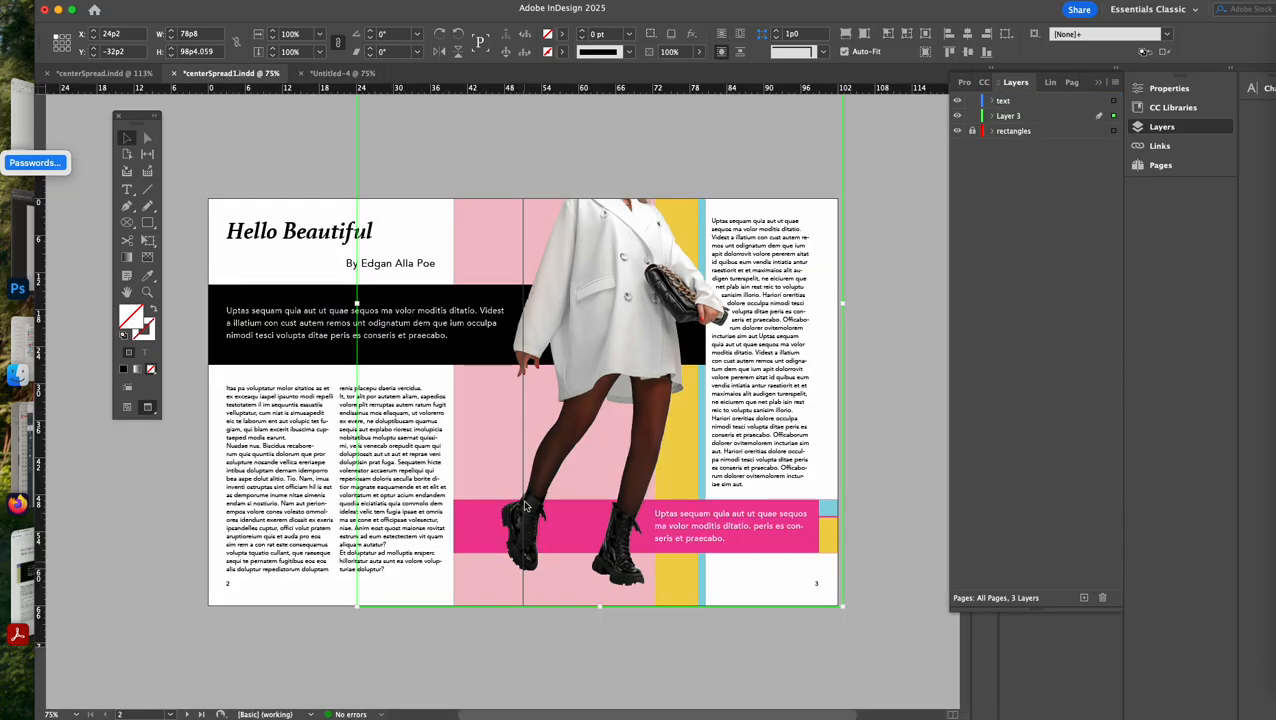
click(342, 73)
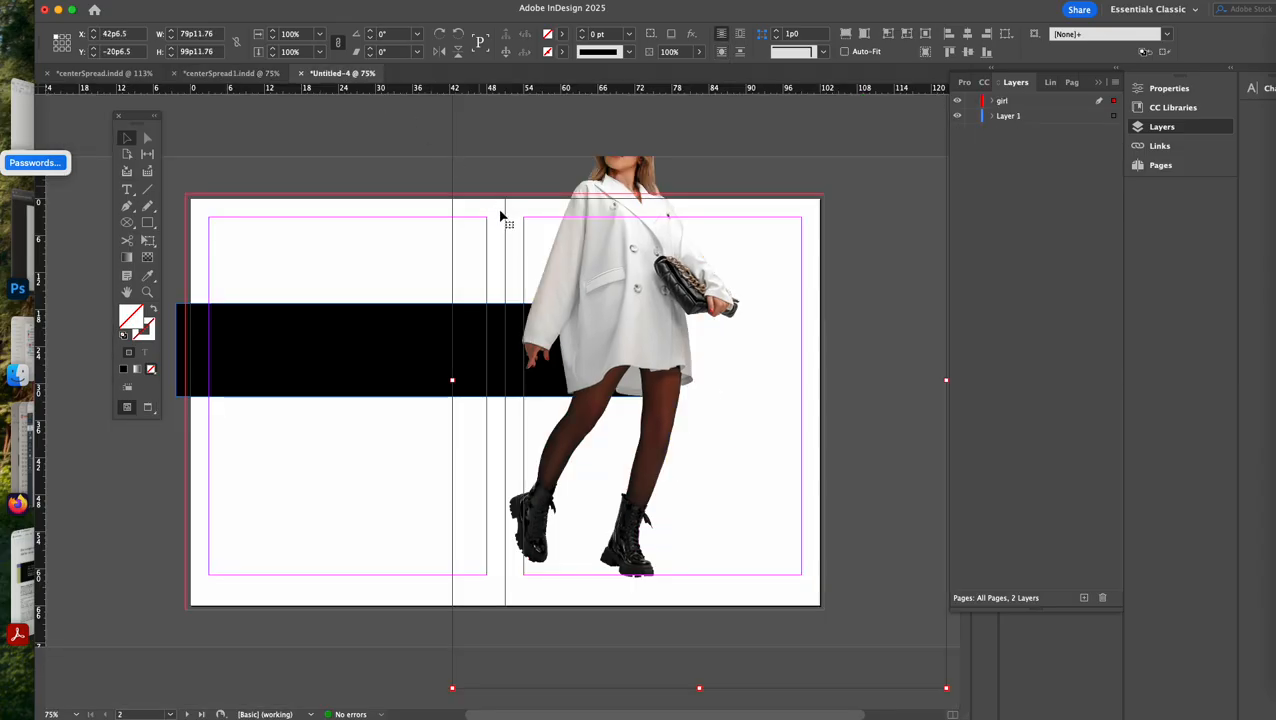
key(shift+Left)
key(shift+Left)
key(shift+Left)
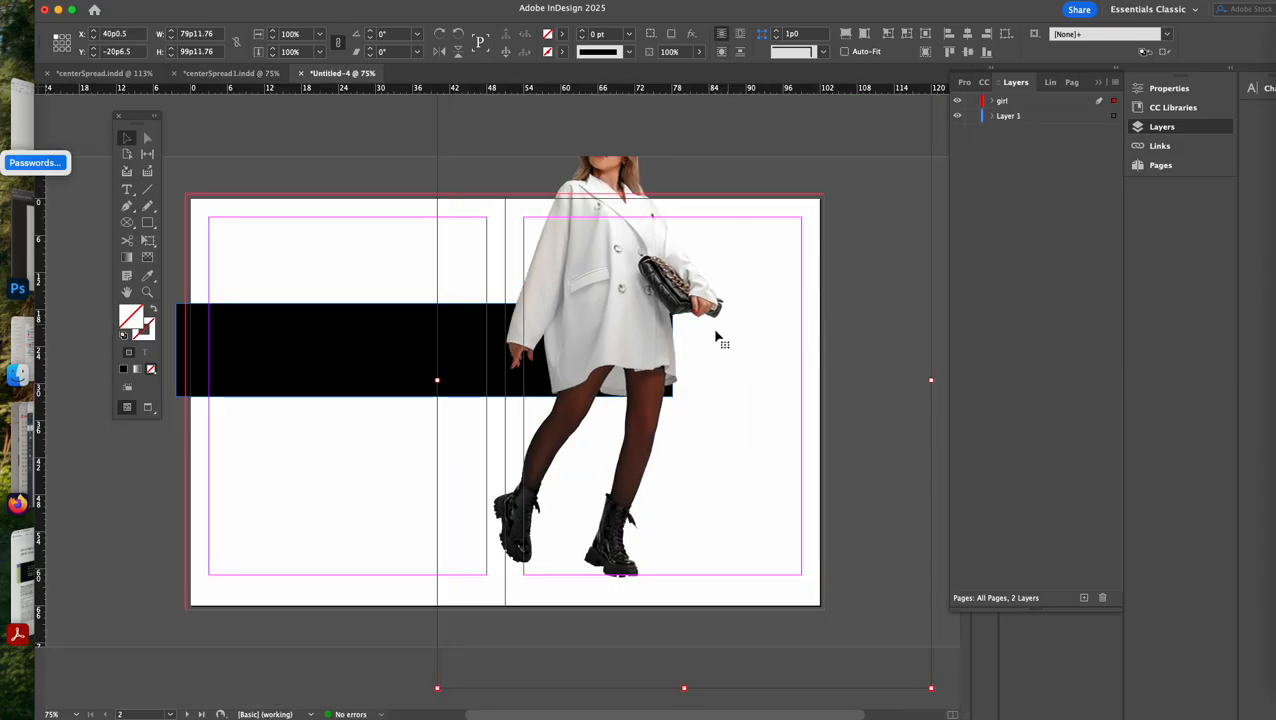
key(Right)
key(Right)
key(Right)
key(Right)
key(Right)
key(Right)
key(Right)
key(Right)
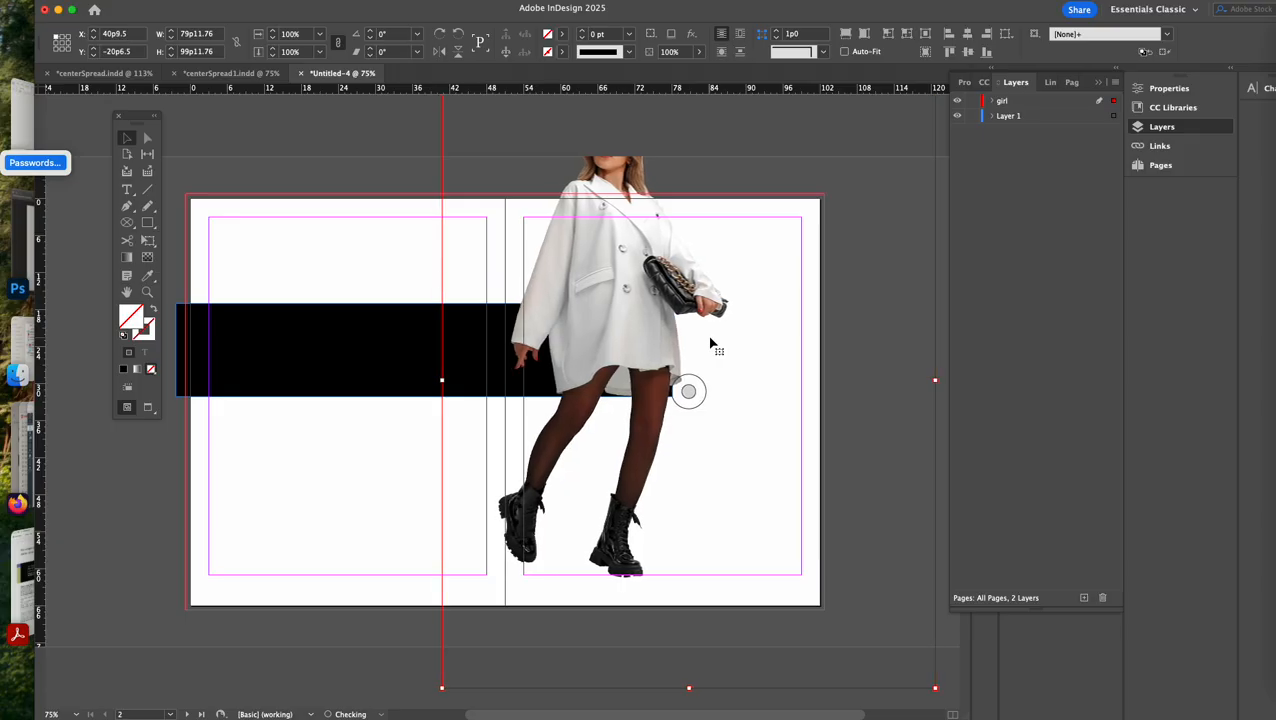
Resize the black rectangle behind the figure to 77p10.5 wide and 13p7.5 tall, keeping its upper-left corner fixed
click(300, 345)
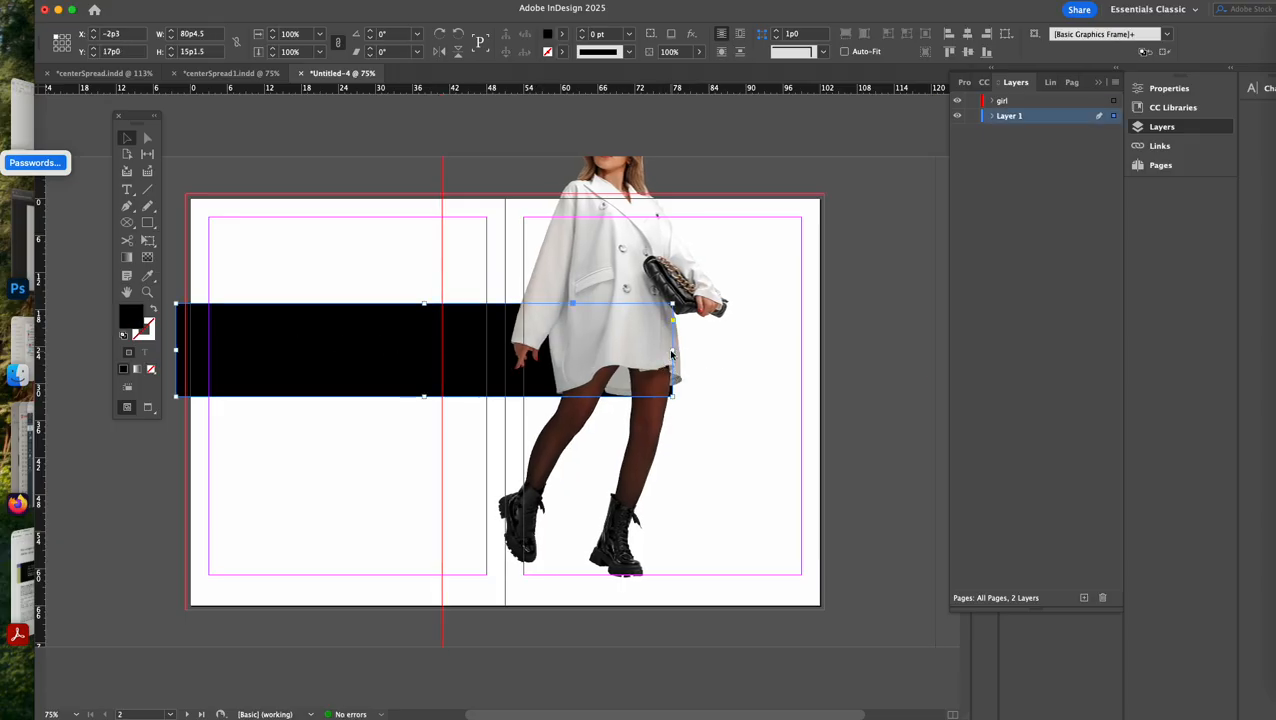
drag(671, 349, 657, 350)
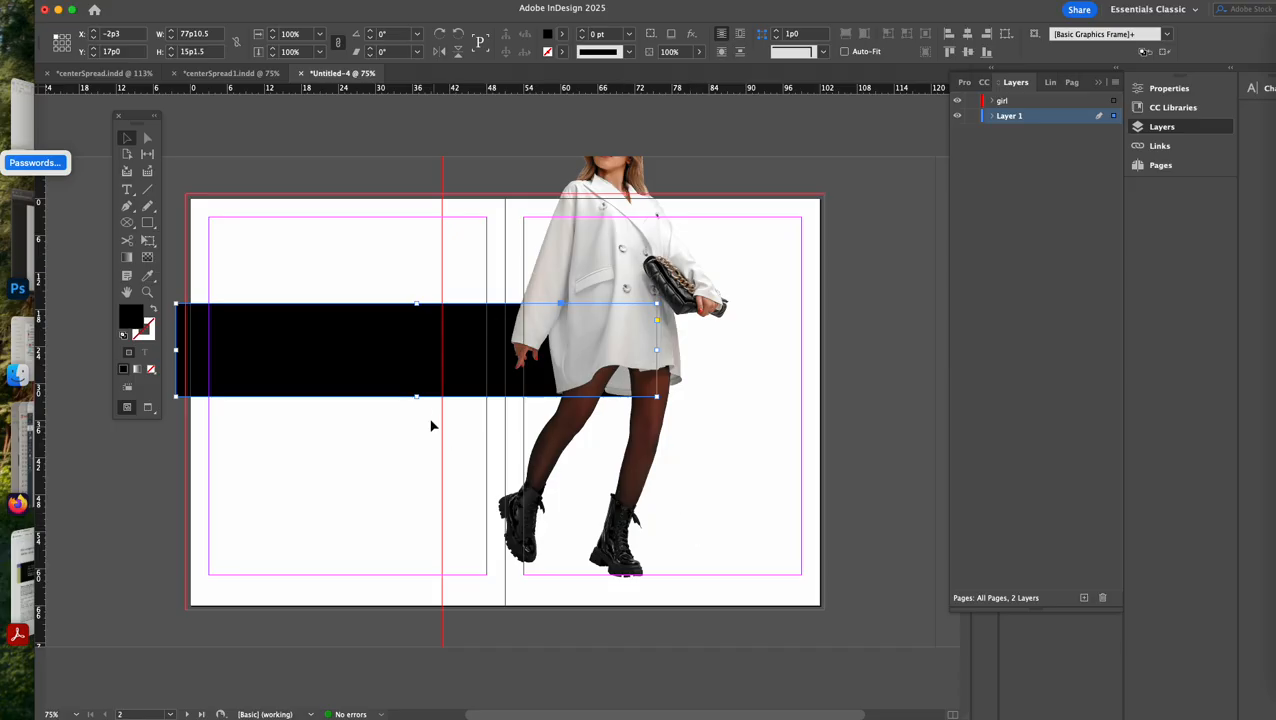
drag(416, 394, 416, 386)
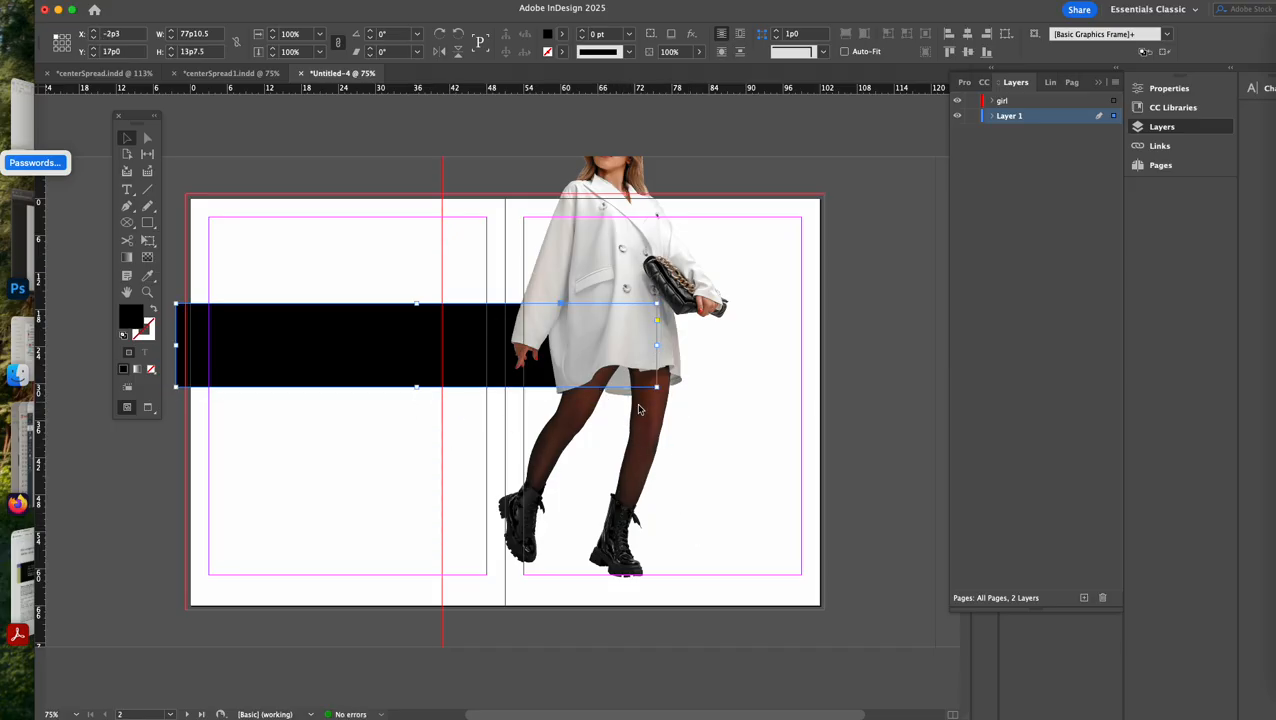
click(693, 461)
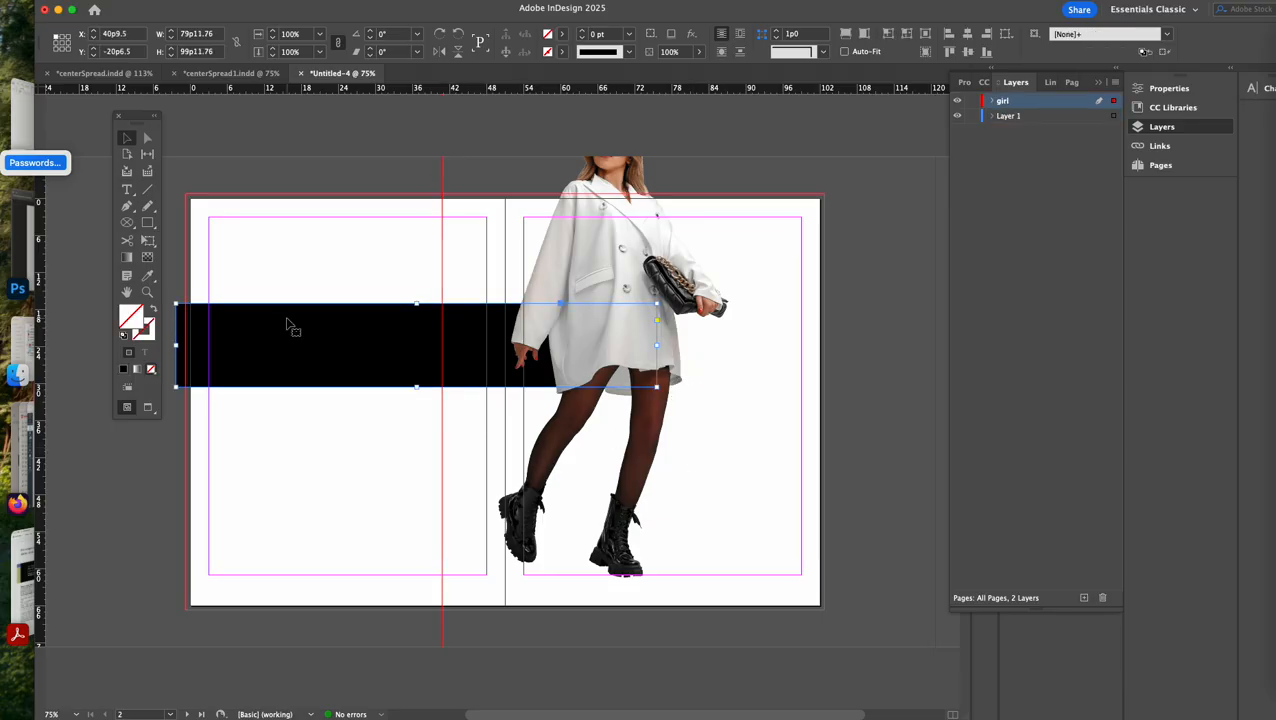
click(348, 353)
click(312, 256)
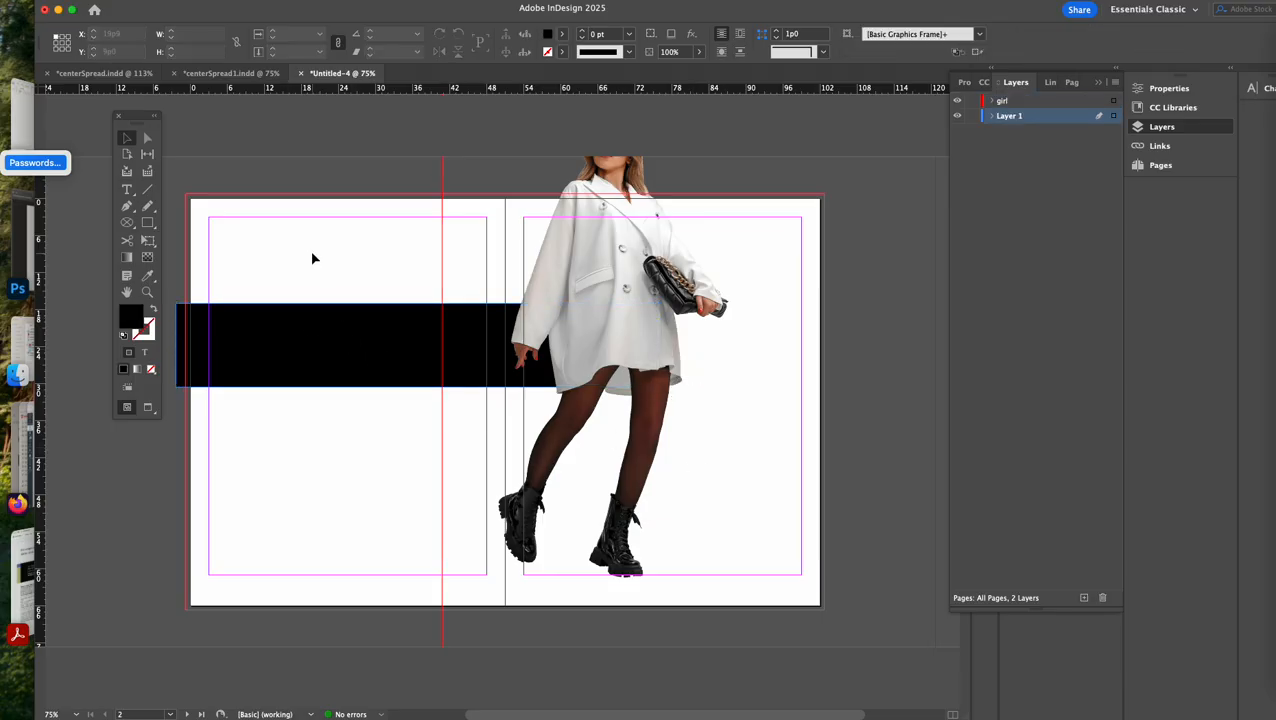
Switch to the centerSpread1 document, select its rectangles layer and unlock it
click(229, 74)
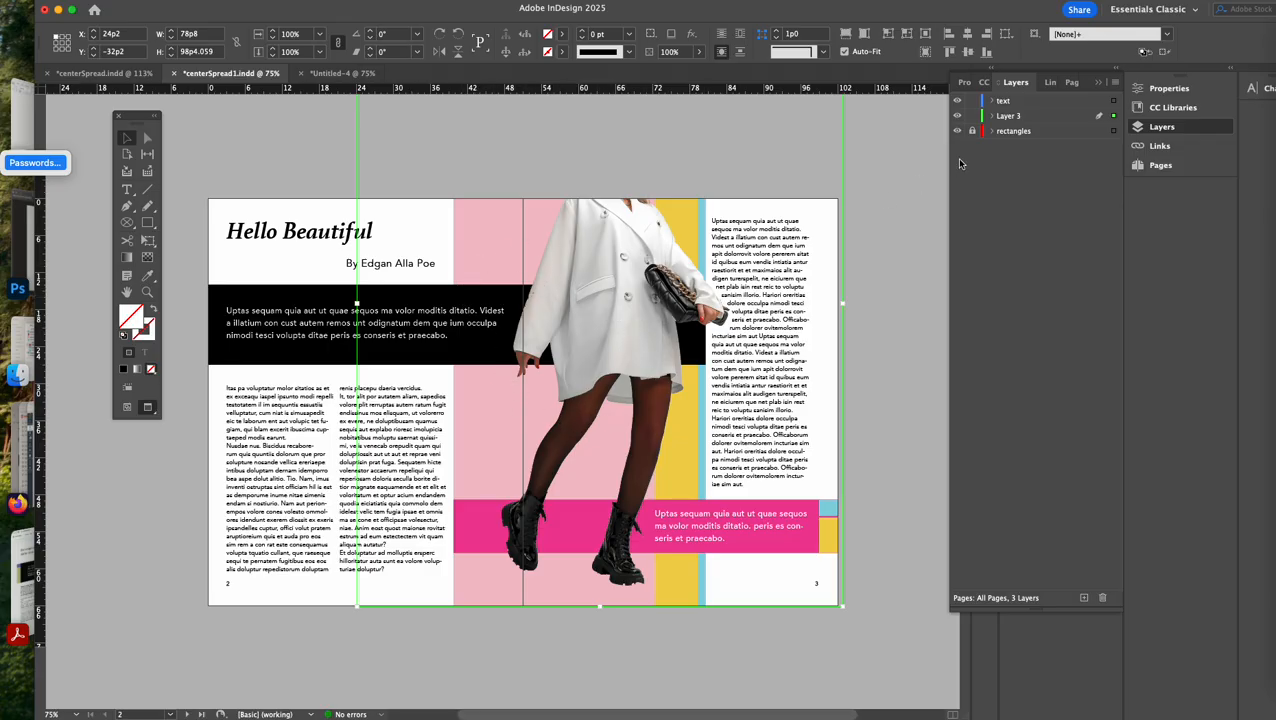
click(1013, 133)
click(972, 131)
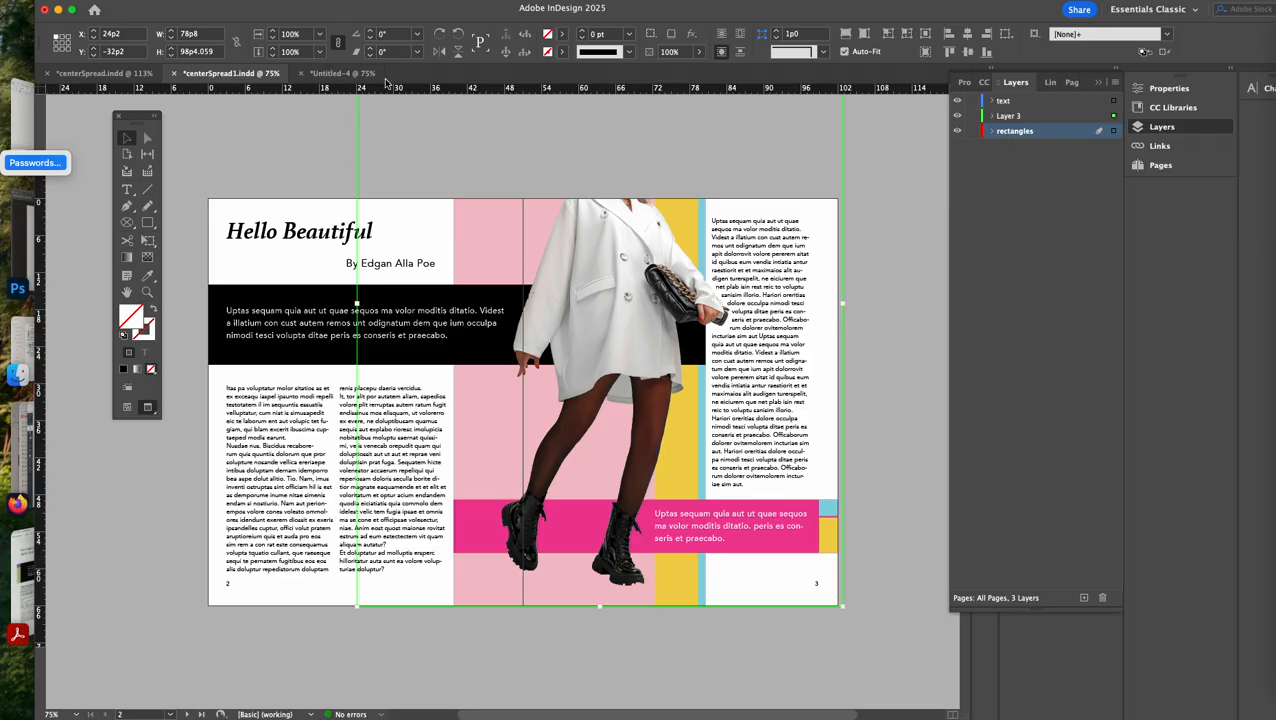
Return to Untitled-4 and add a layer named rectangles between the girl layer and Layer 1
click(330, 74)
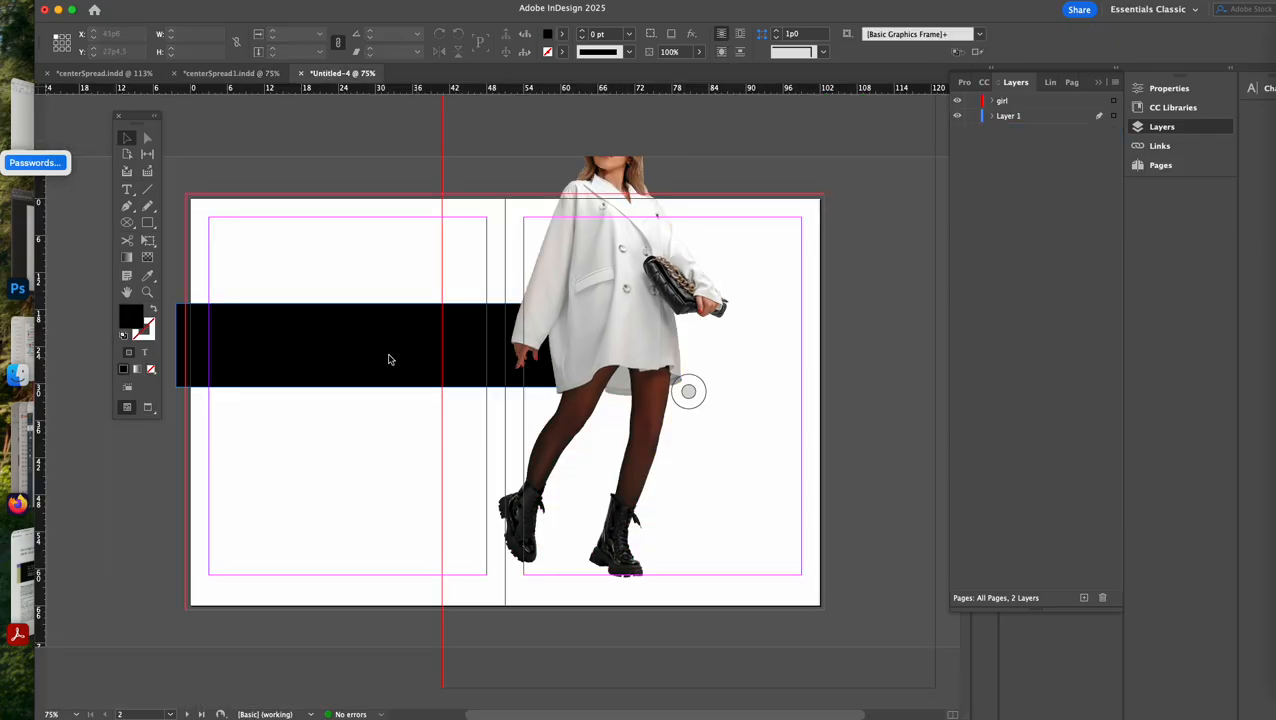
click(1084, 598)
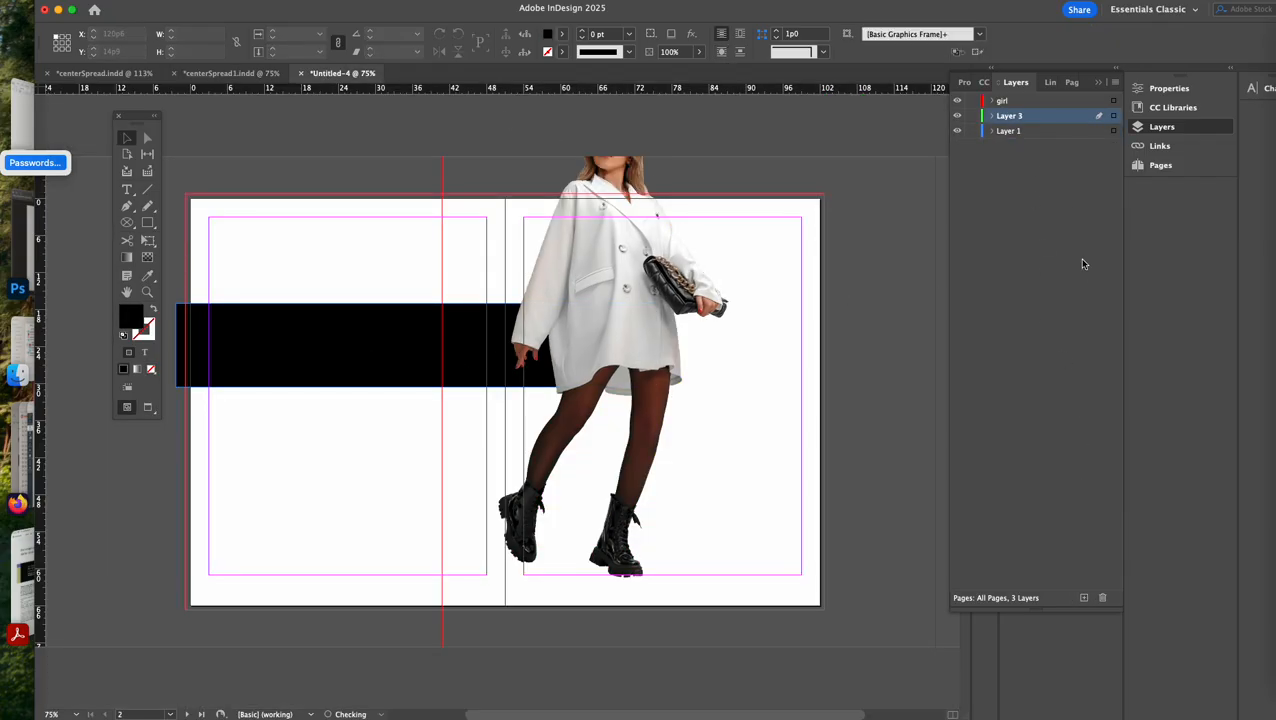
double_click(1006, 117)
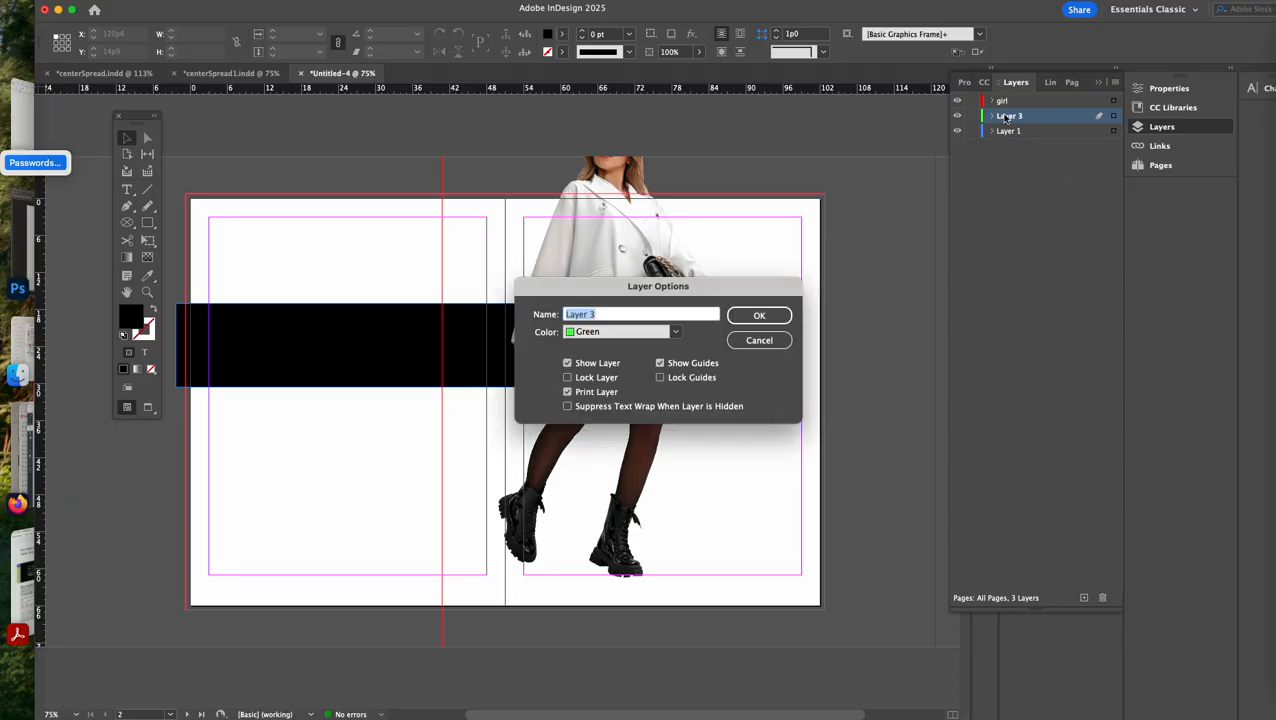
text(rectangles)
key(Return)
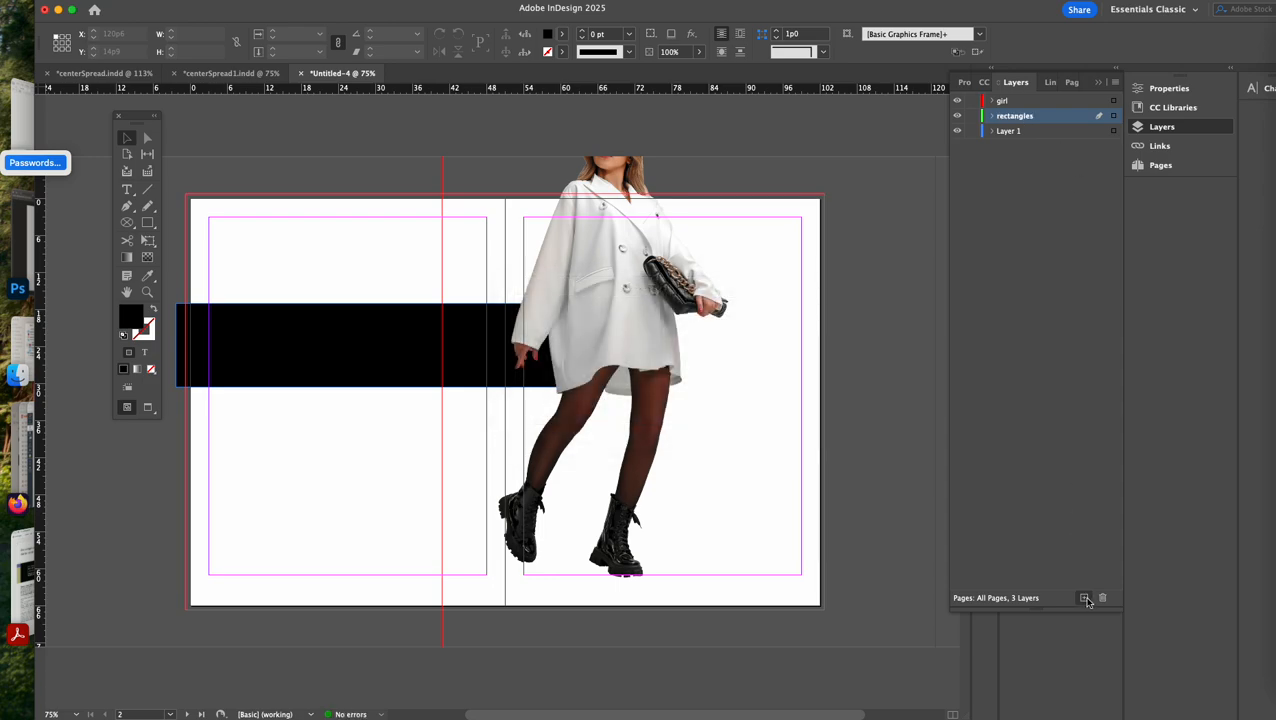
Add a layer named text between the girl and rectangles layers
click(1085, 598)
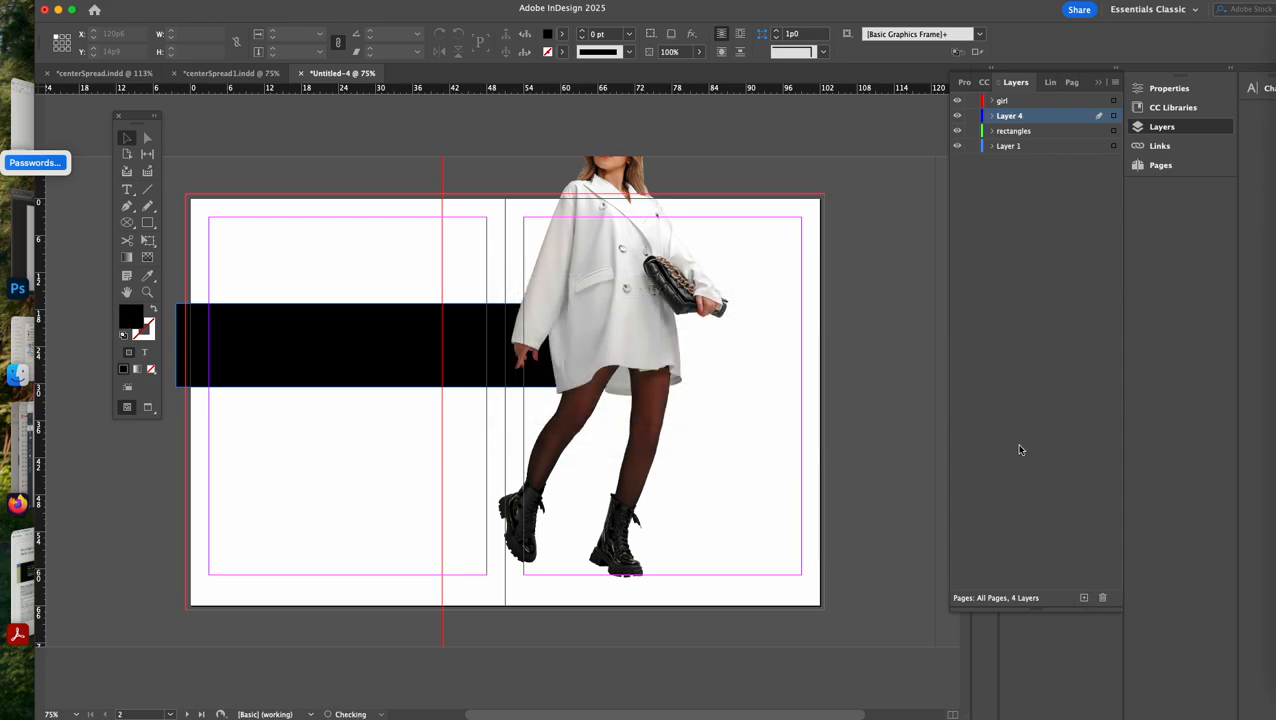
double_click(1013, 120)
text(t)
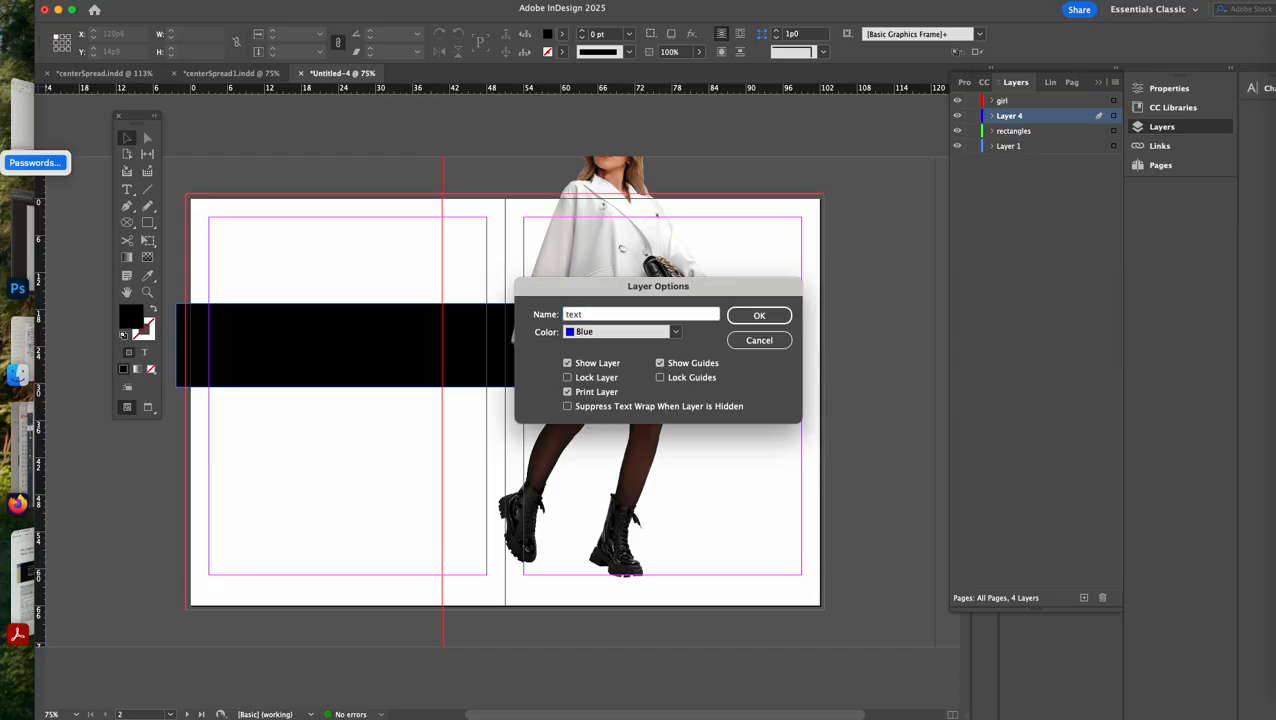
text(ext)
key(Return)
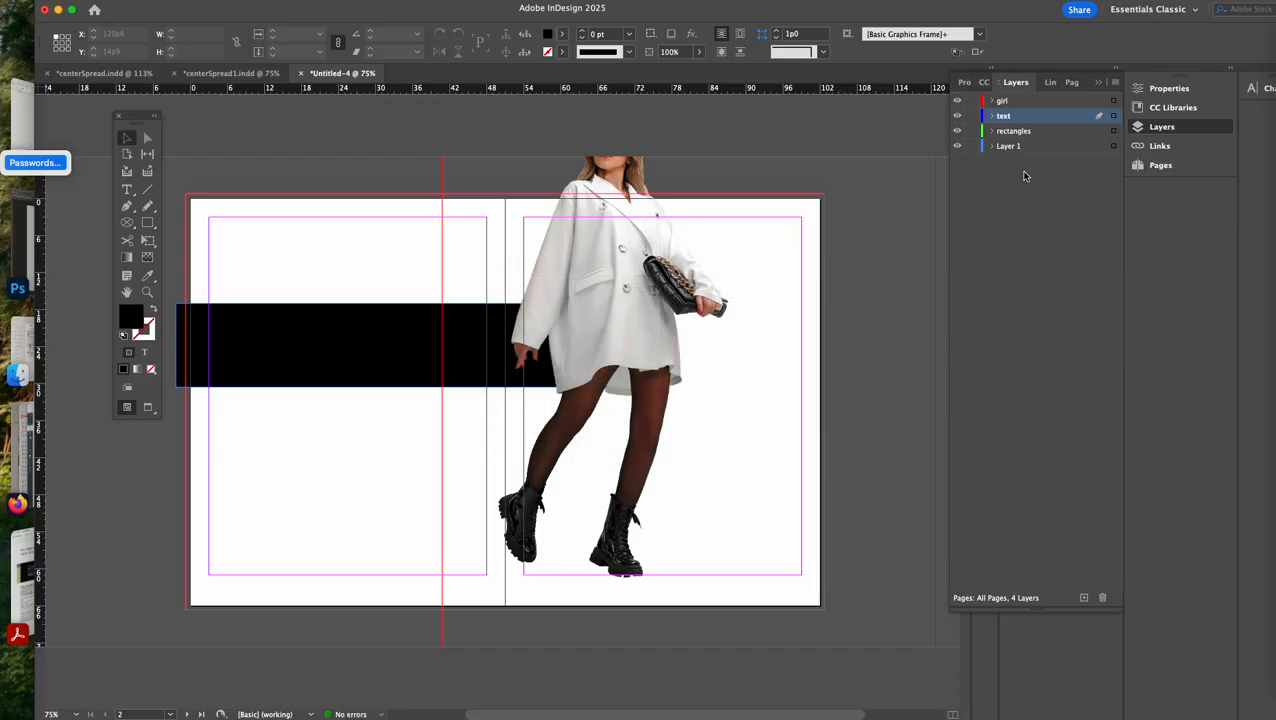
Move Layer 1 above the rectangles layer, then lock every layer except rectangles
click(992, 147)
click(992, 147)
drag(1007, 149, 1007, 131)
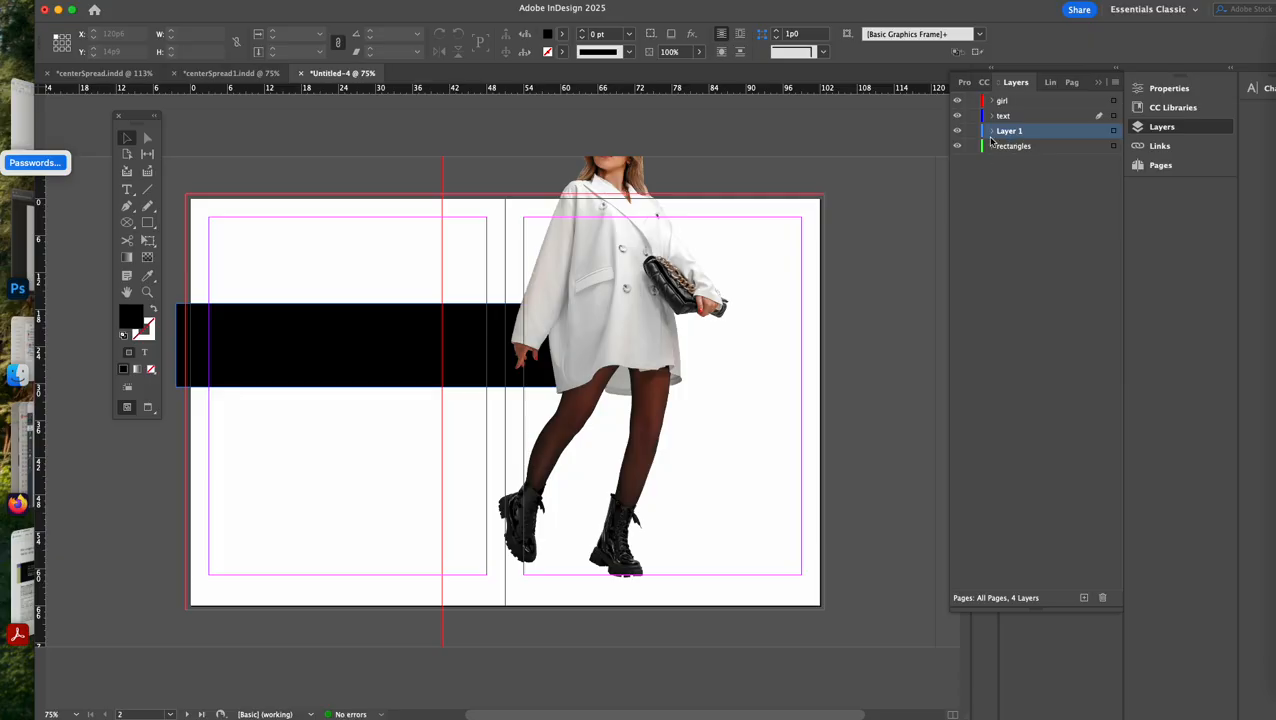
click(1002, 150)
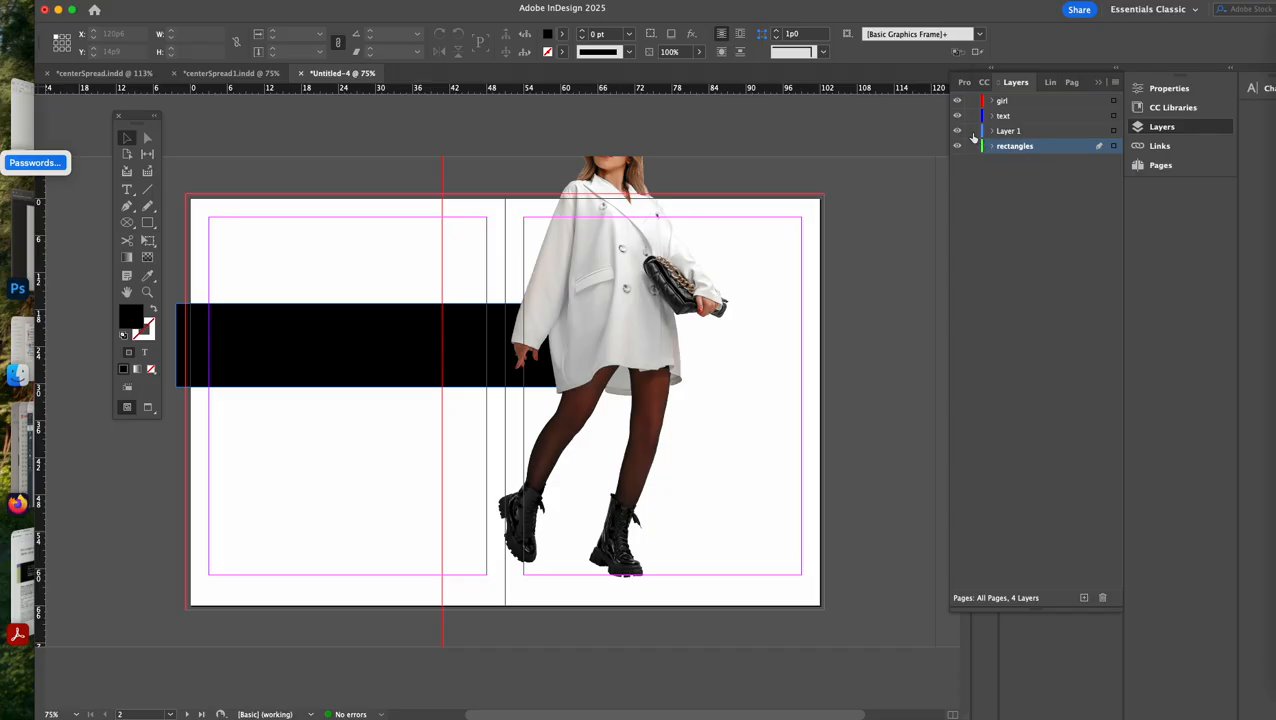
drag(973, 134, 971, 110)
After checking centerSpread1, draw a rectangle about 42p9 wide and 67p6 tall behind the figure, starting at the vertical guide on the bleed edge
click(147, 222)
click(224, 73)
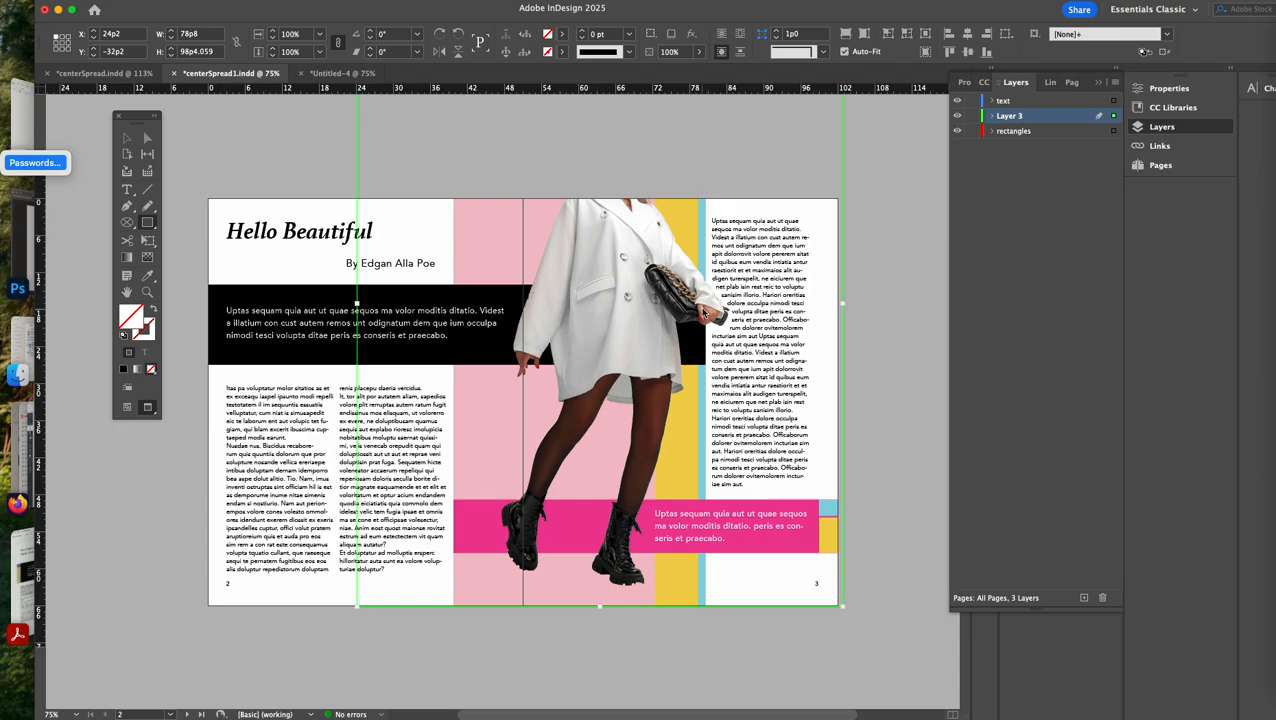
click(338, 73)
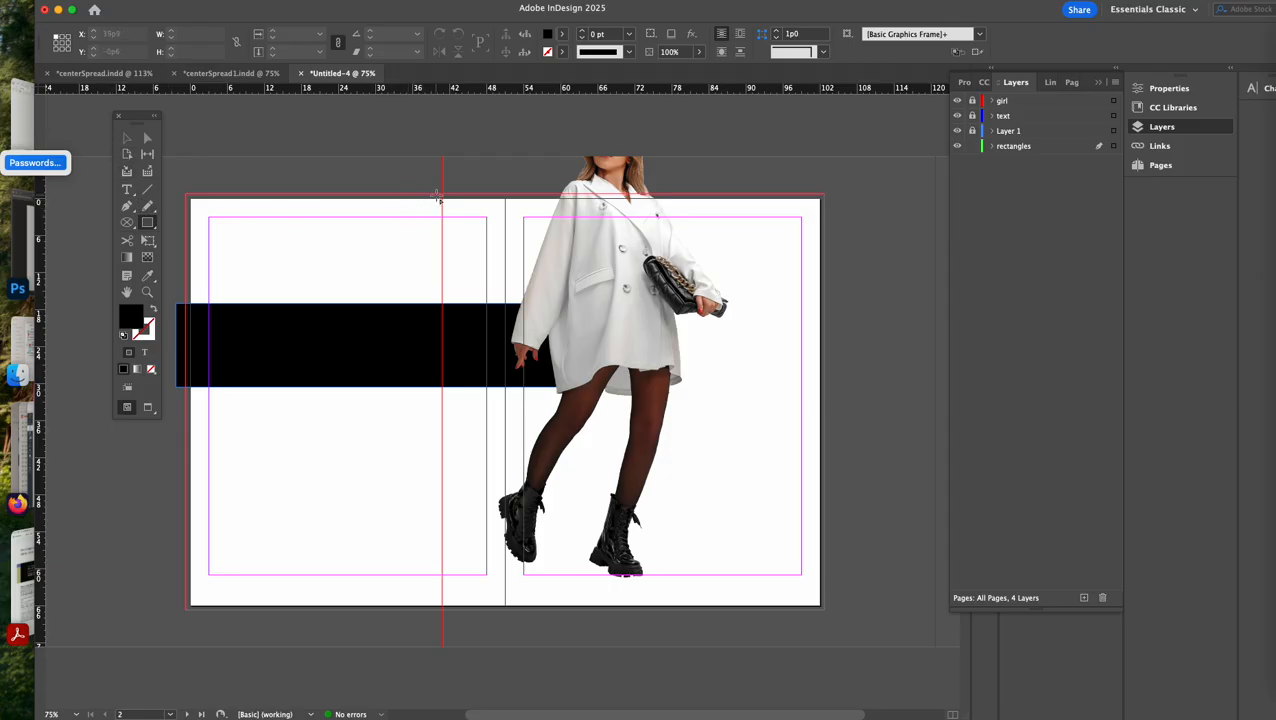
drag(443, 196, 706, 608)
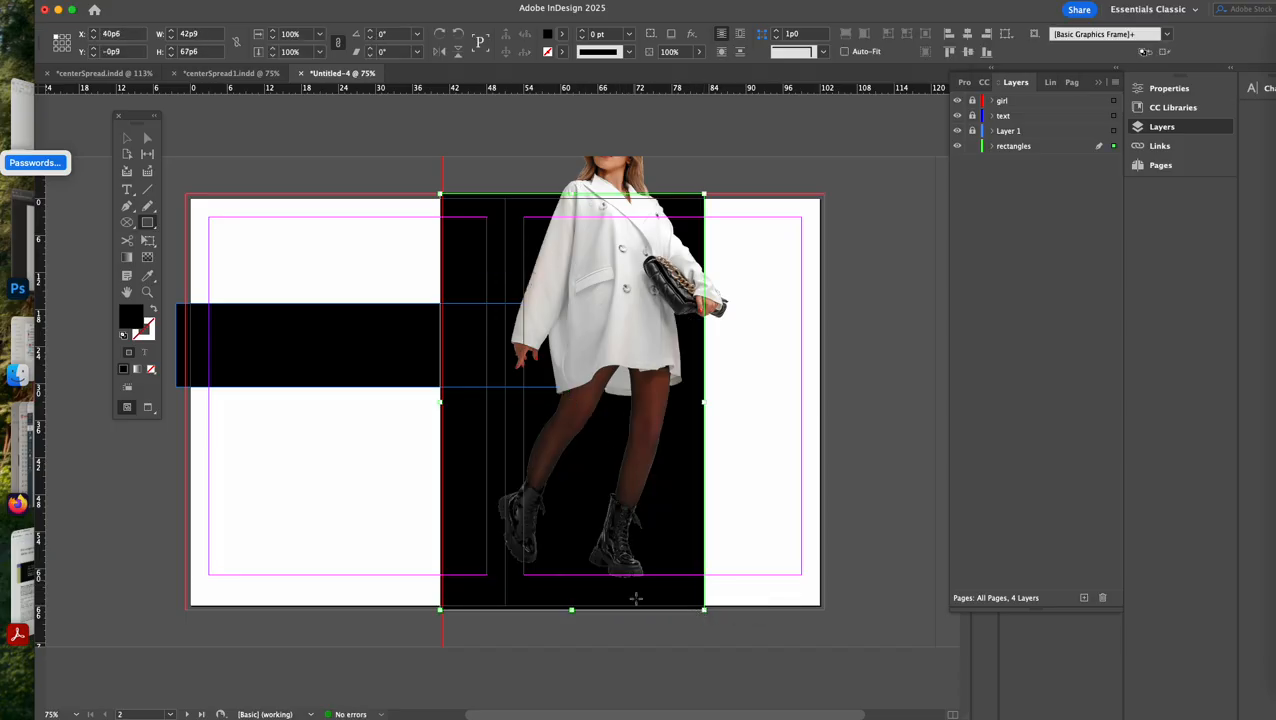
Fill the large rectangle behind the figure with a pale green
double_click(131, 318)
click(604, 293)
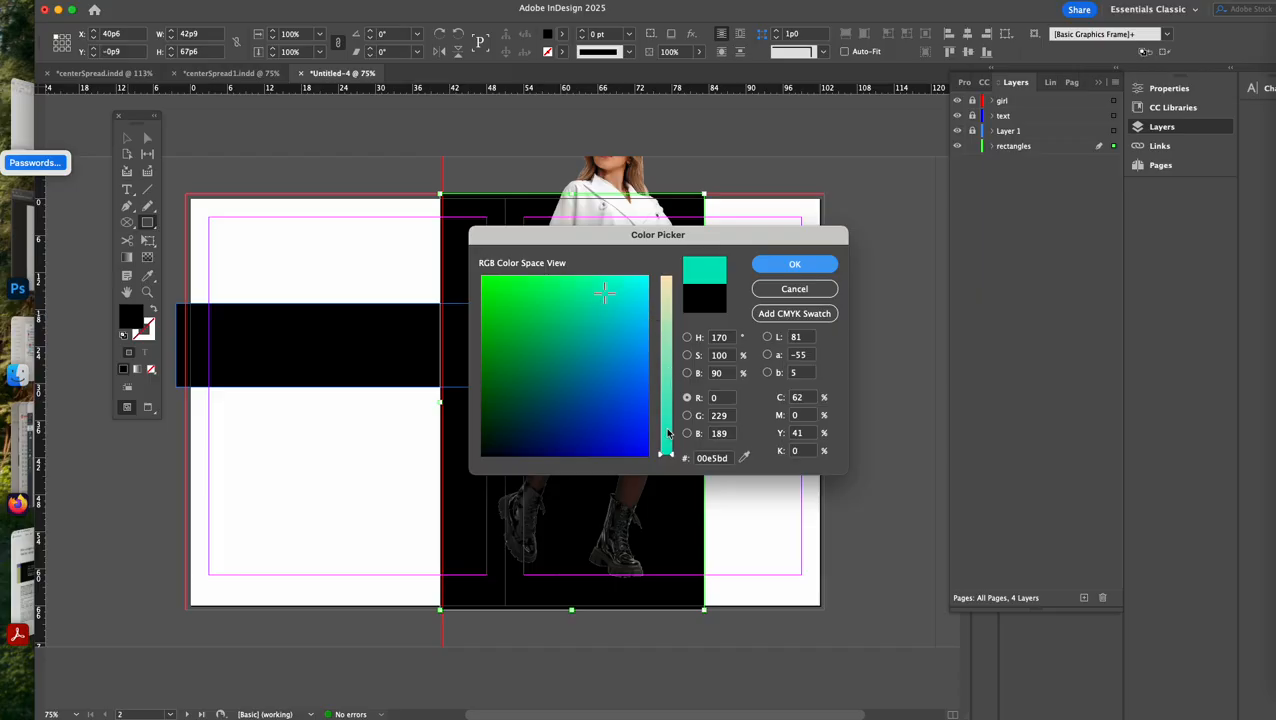
drag(672, 455, 673, 322)
click(789, 265)
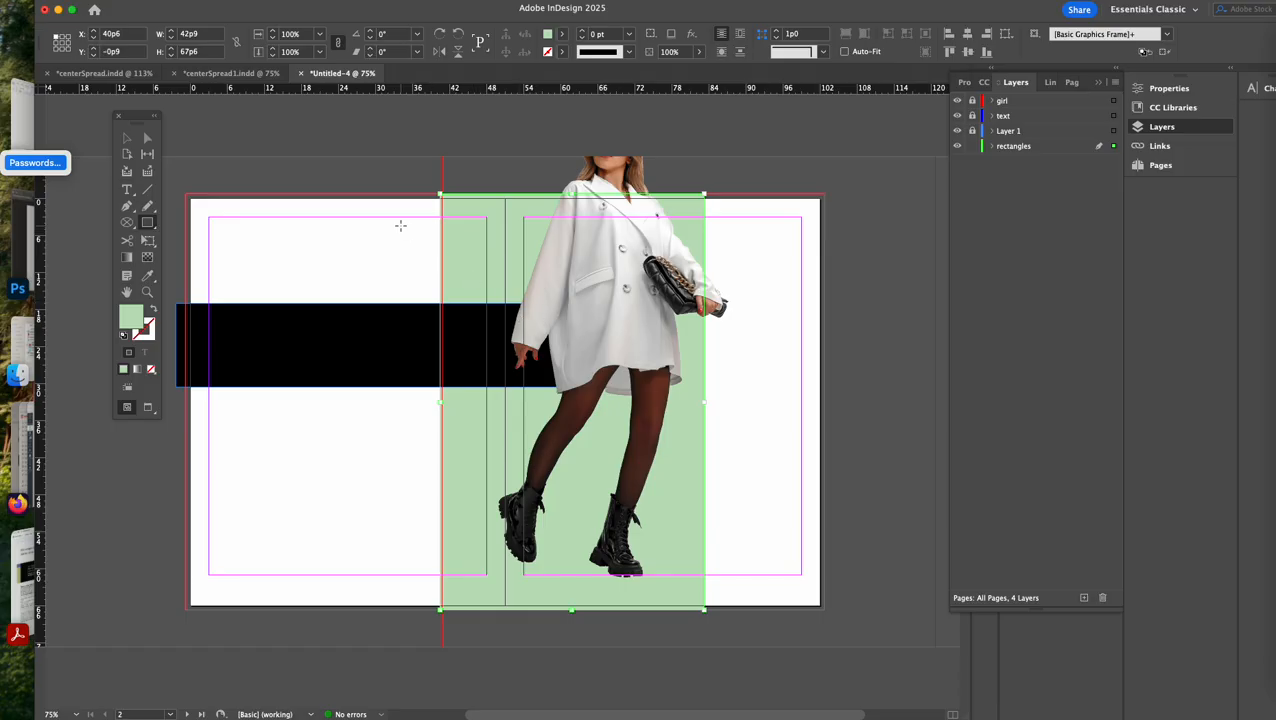
Check centerSpread1, then draw a rectangle about 10p4.5 wide and 67p6 tall over the right part of the green rectangle in Untitled-4
click(233, 75)
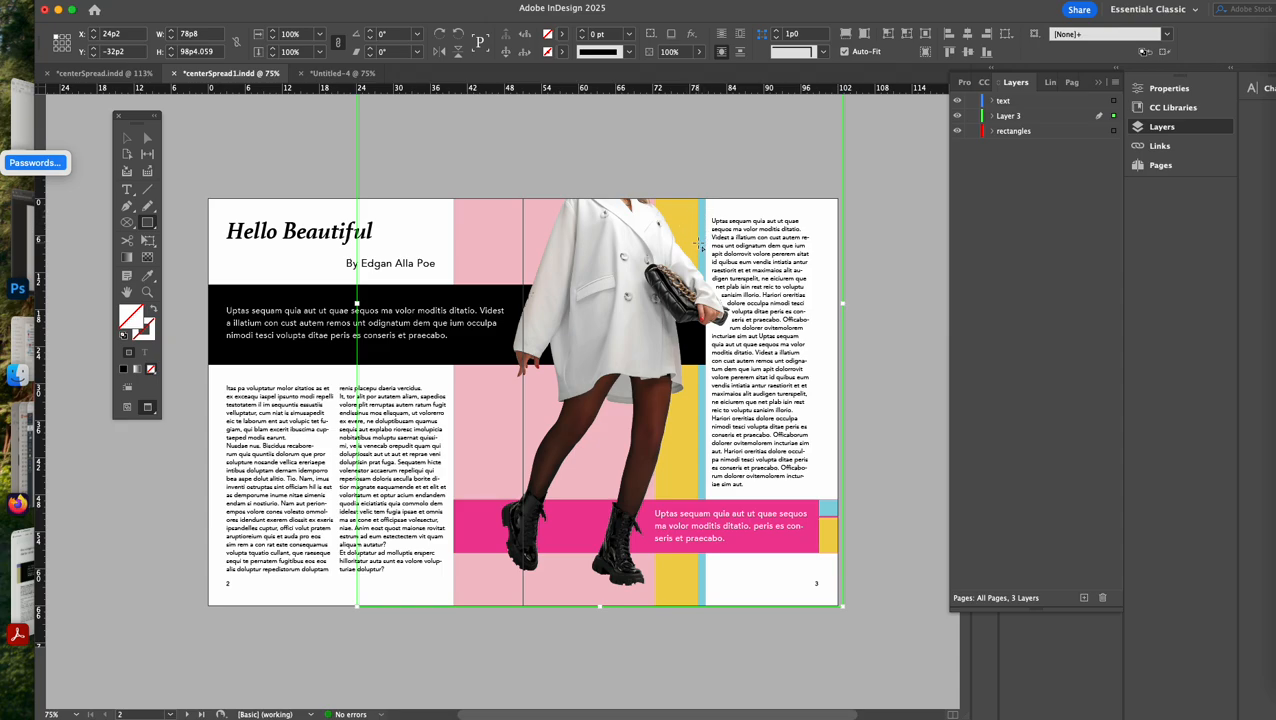
click(340, 73)
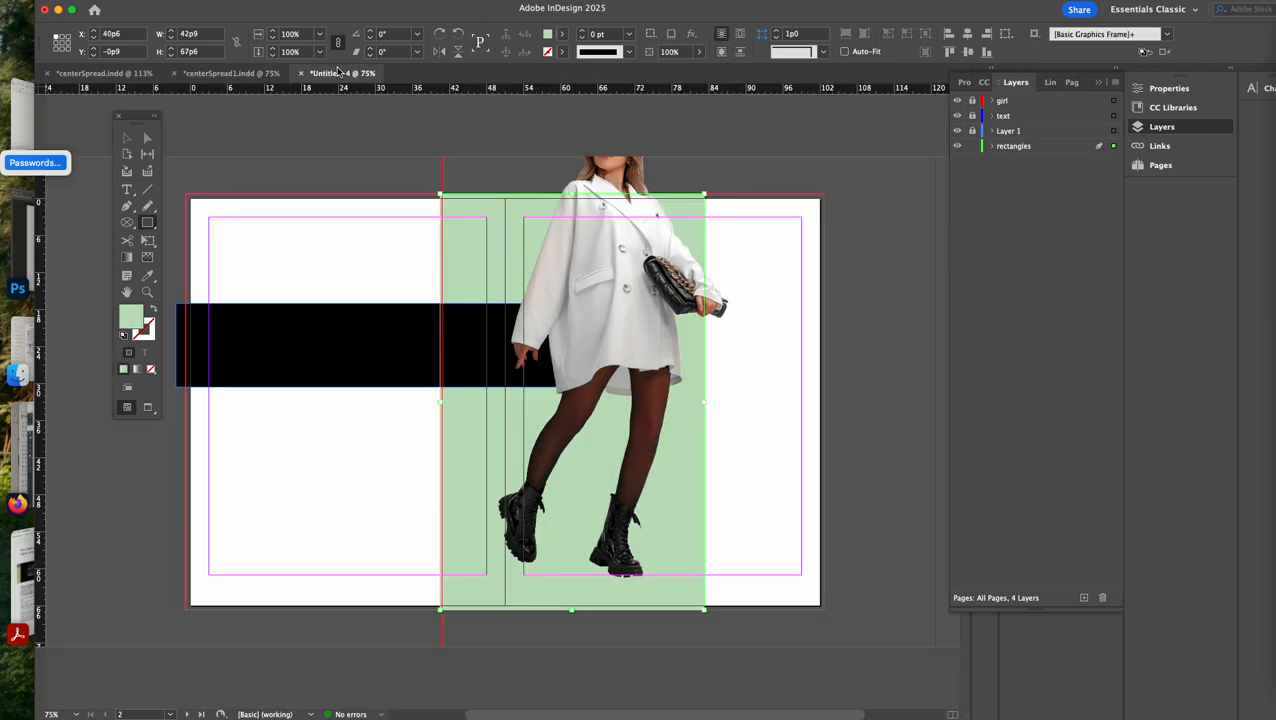
click(128, 140)
click(308, 277)
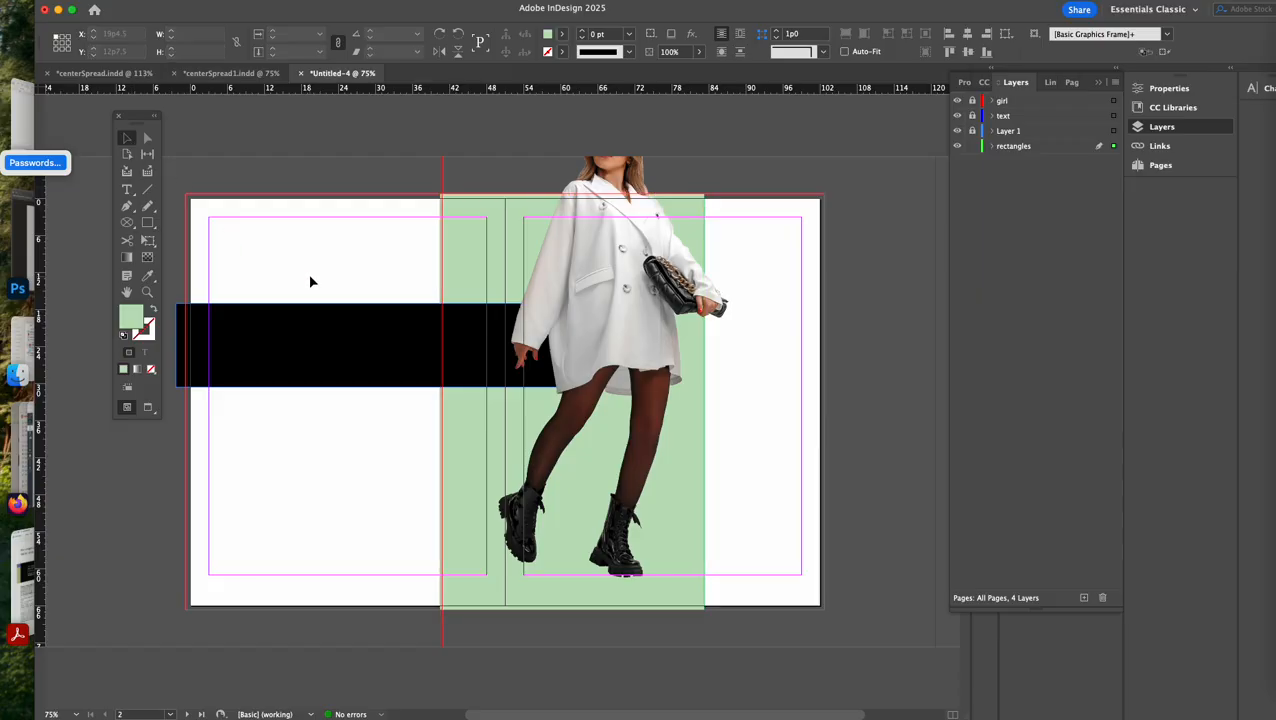
click(147, 222)
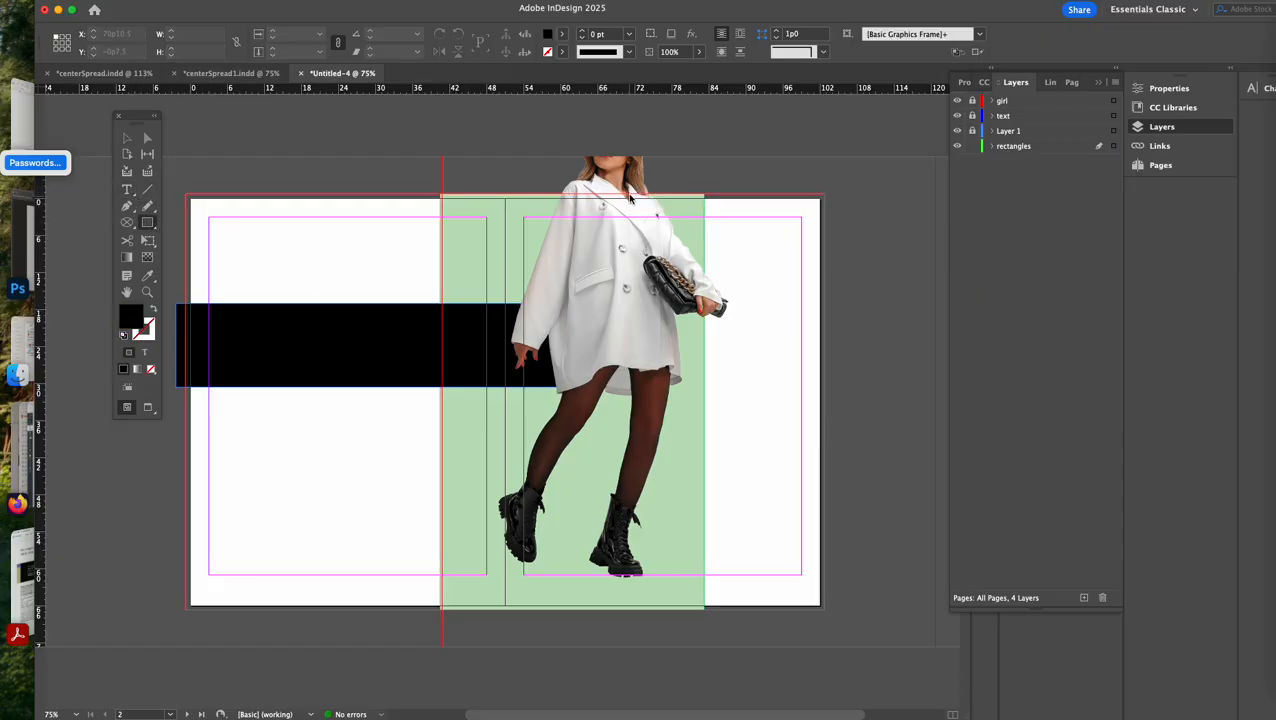
drag(629, 195, 695, 612)
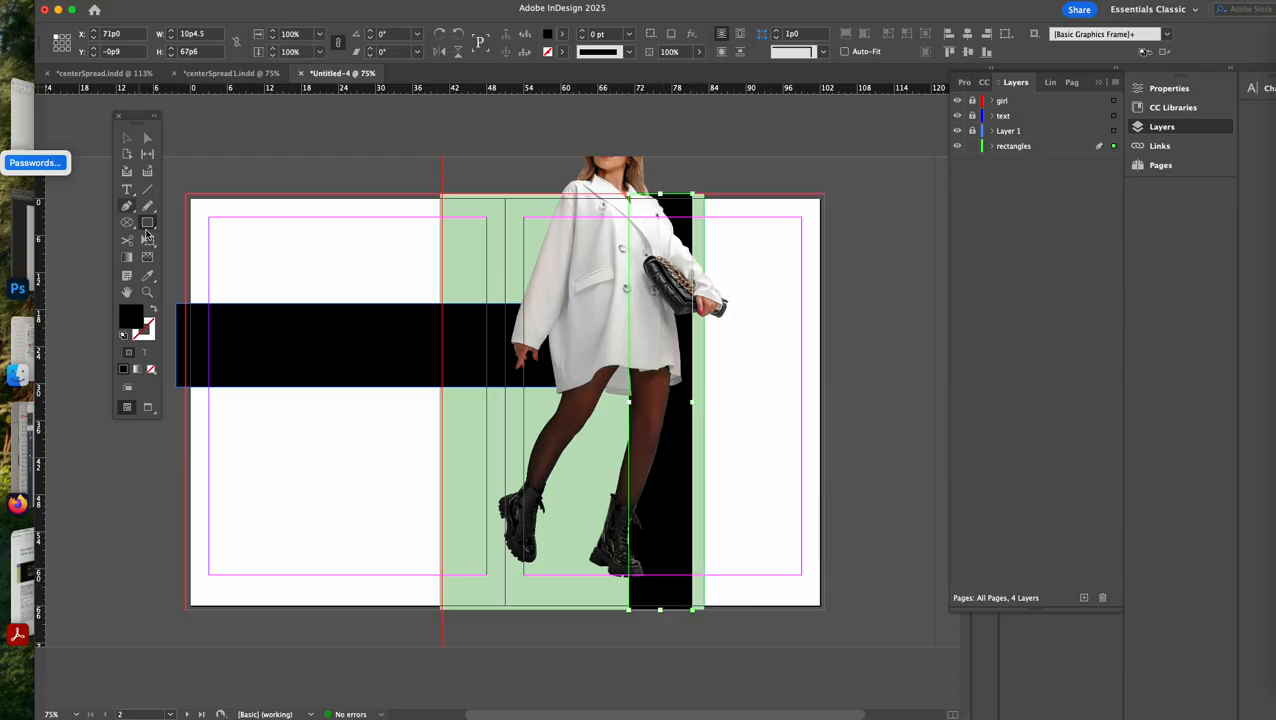
Fill the 10p4.5 wide rectangle with the pale lilac #e0caec
double_click(136, 320)
click(615, 340)
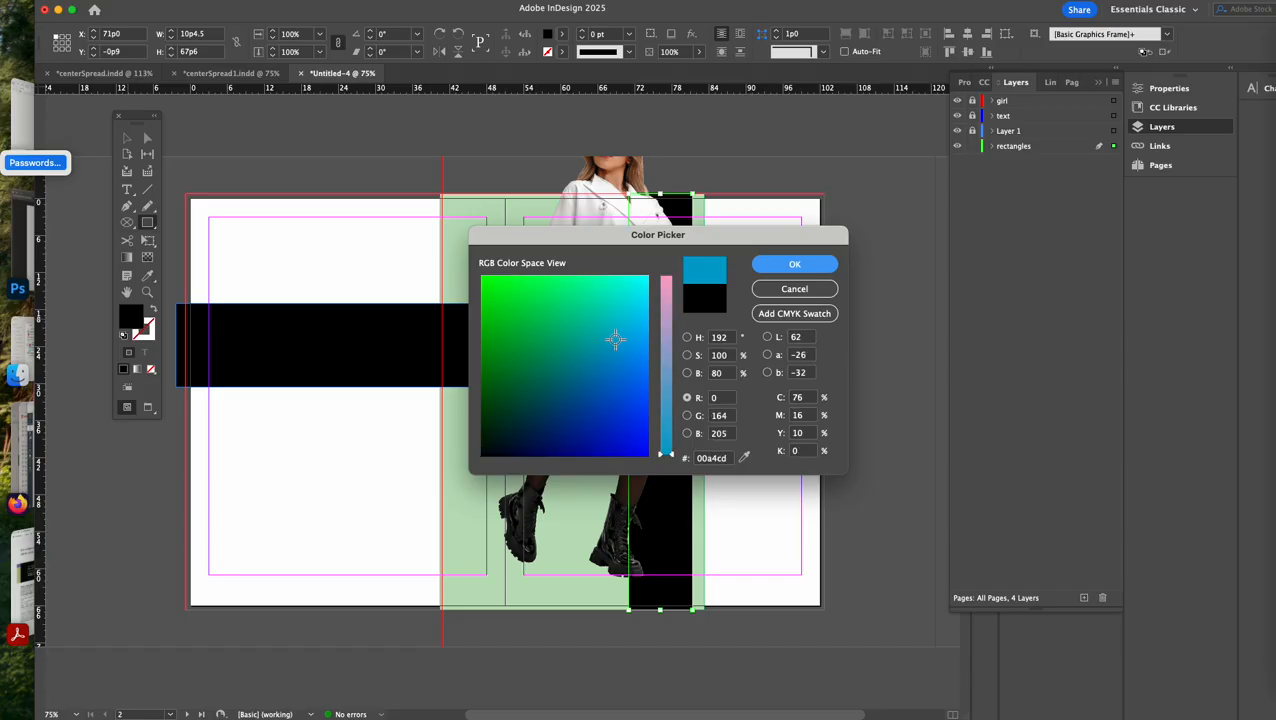
click(662, 297)
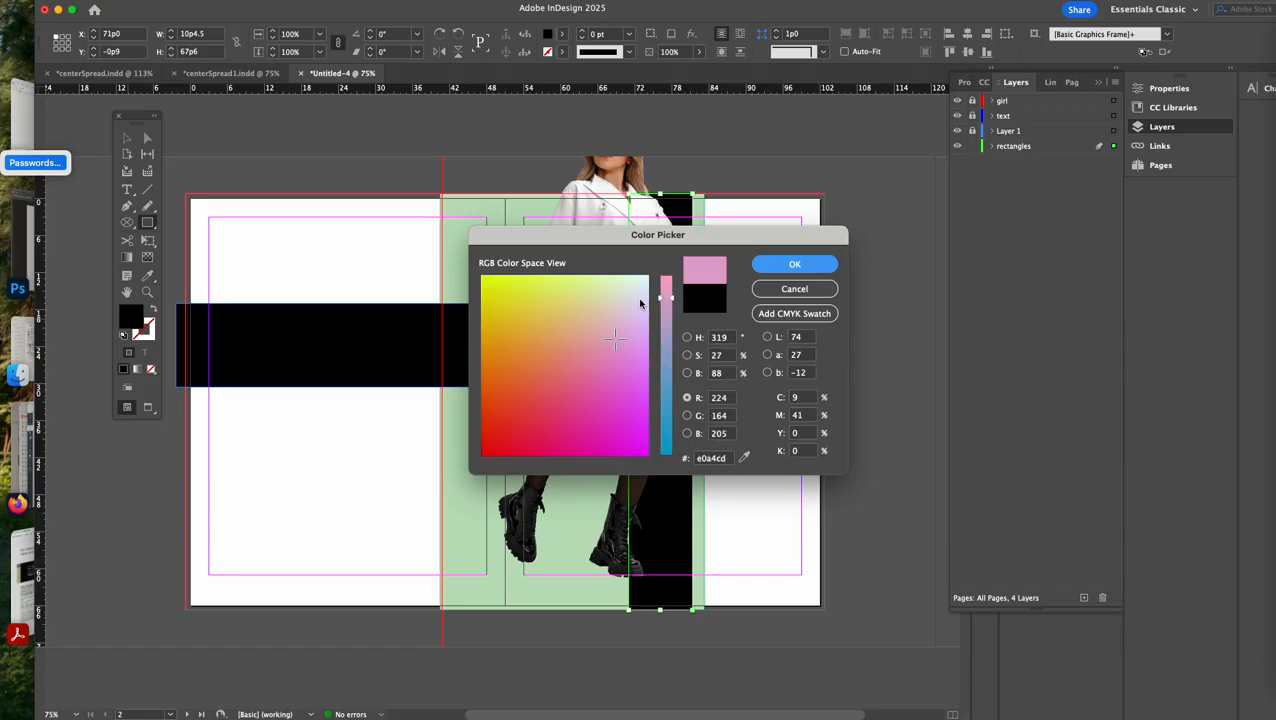
click(640, 298)
click(635, 313)
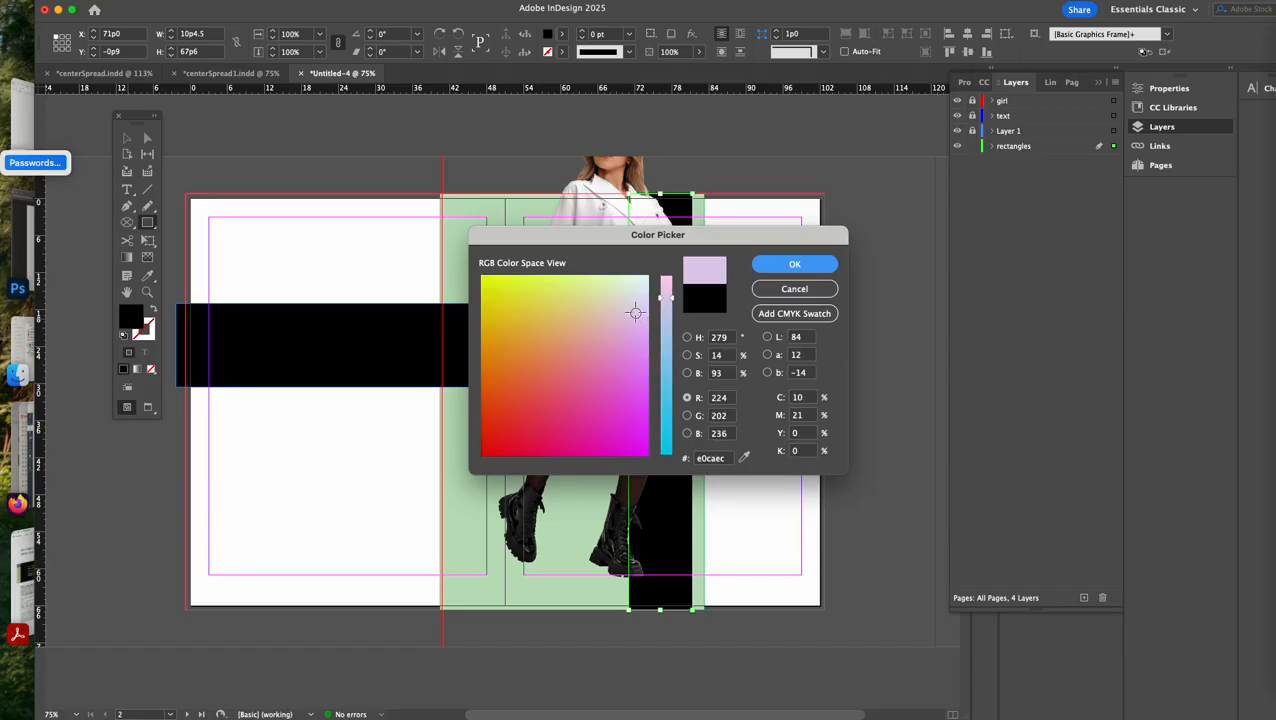
click(774, 264)
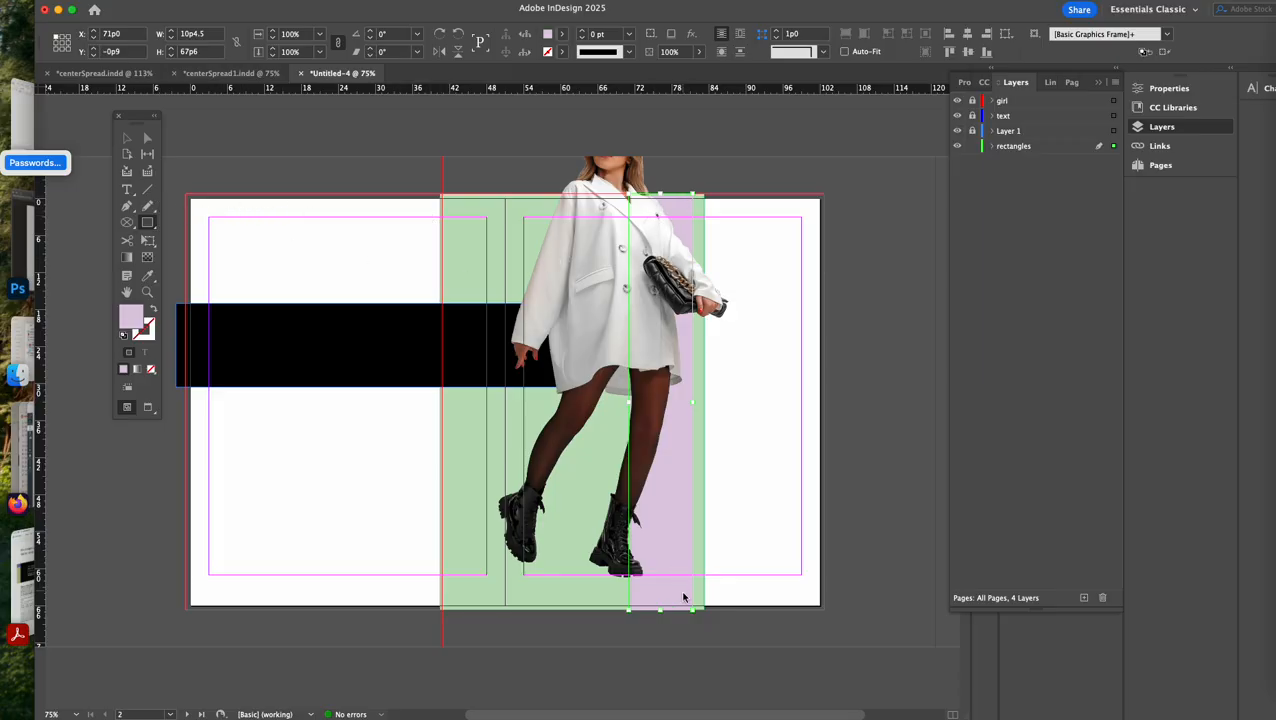
Draw a vertical strip about 1p9 wide and 67p6 tall along the lilac rectangle's right edge and fill it with dark red
drag(694, 614, 705, 197)
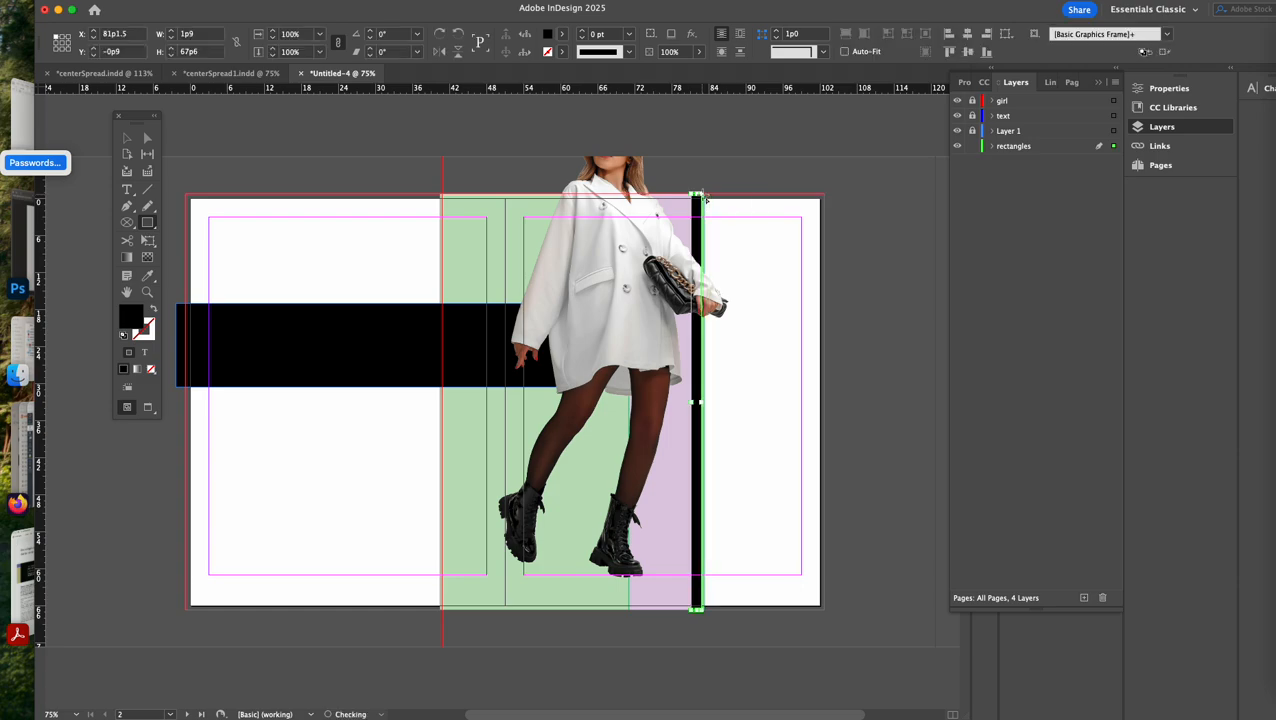
double_click(124, 311)
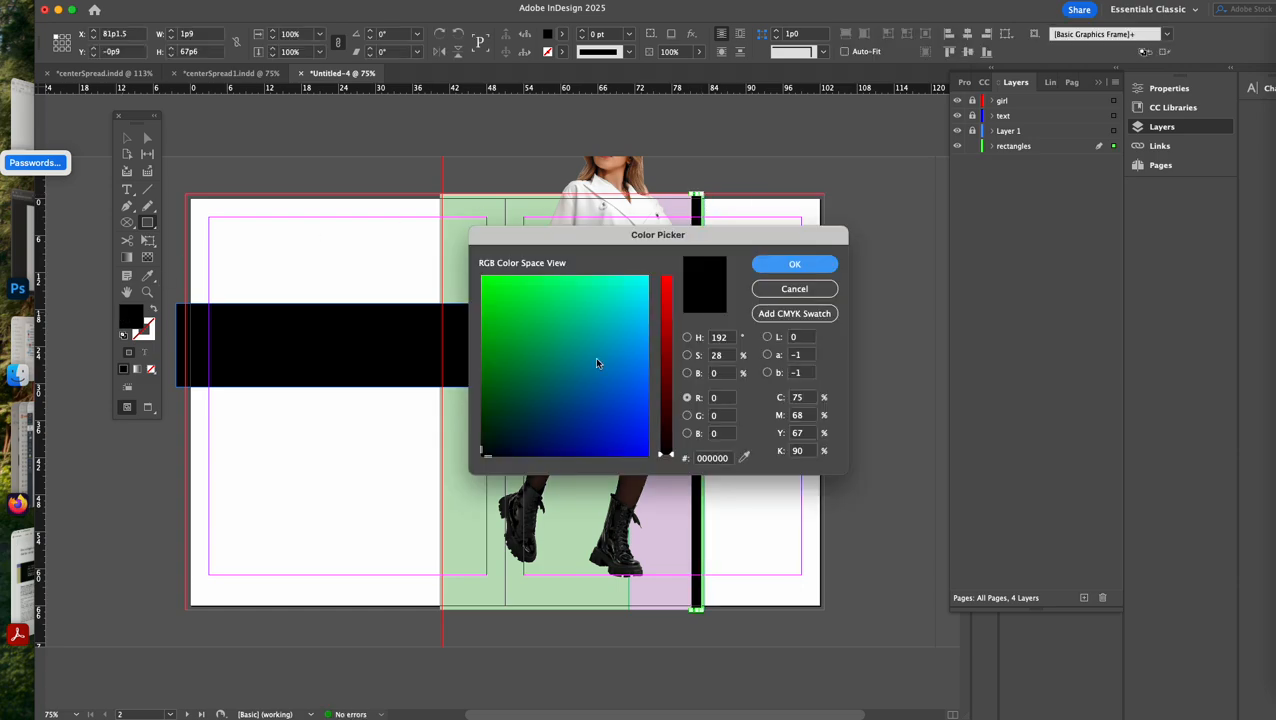
click(661, 395)
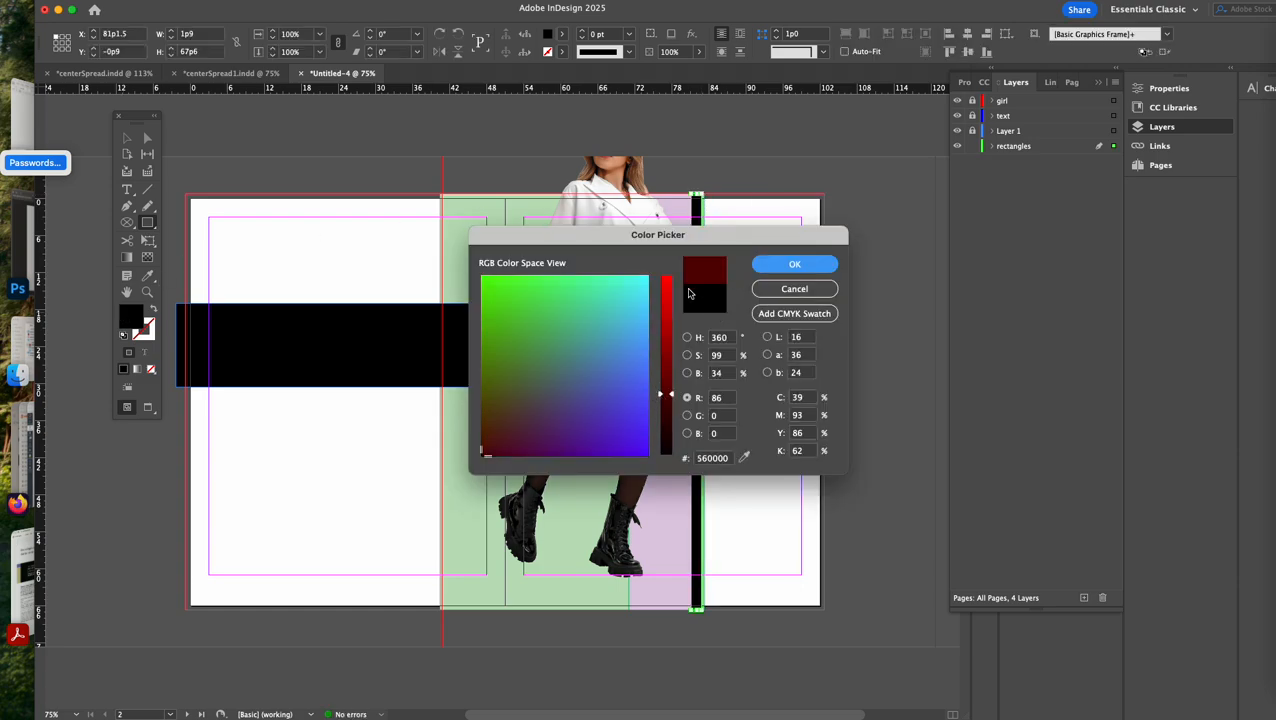
click(772, 264)
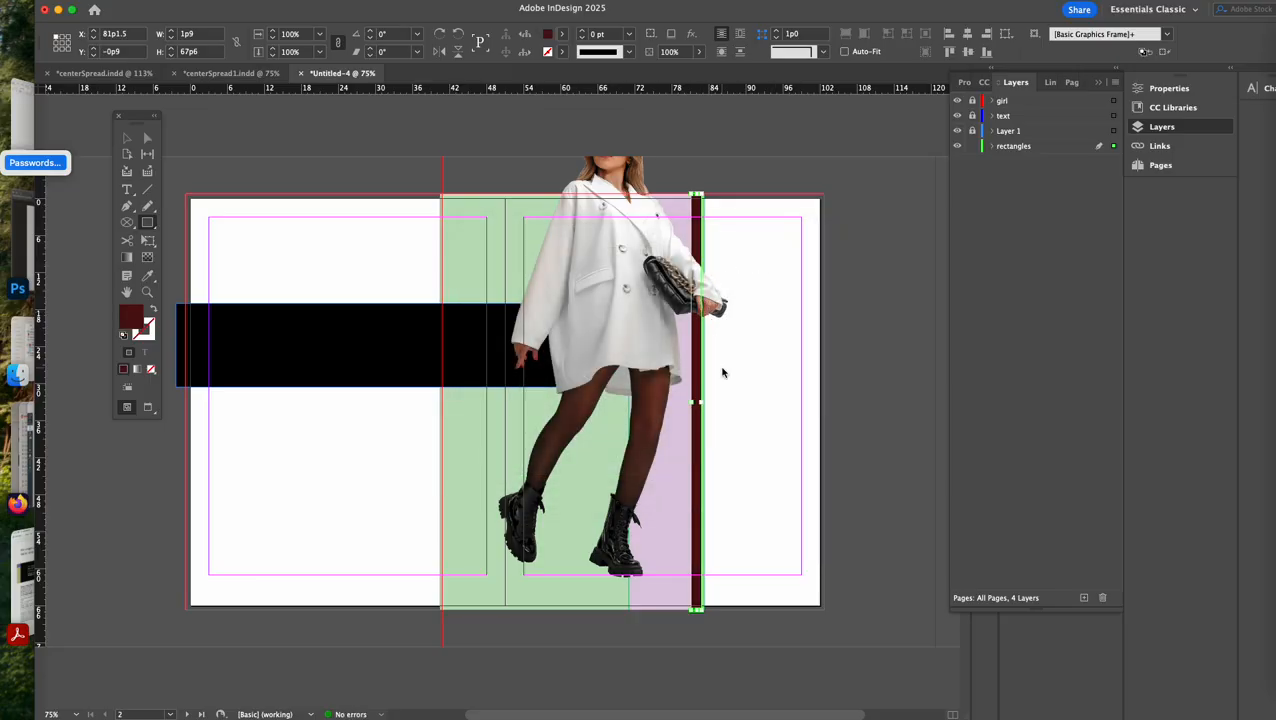
double_click(131, 318)
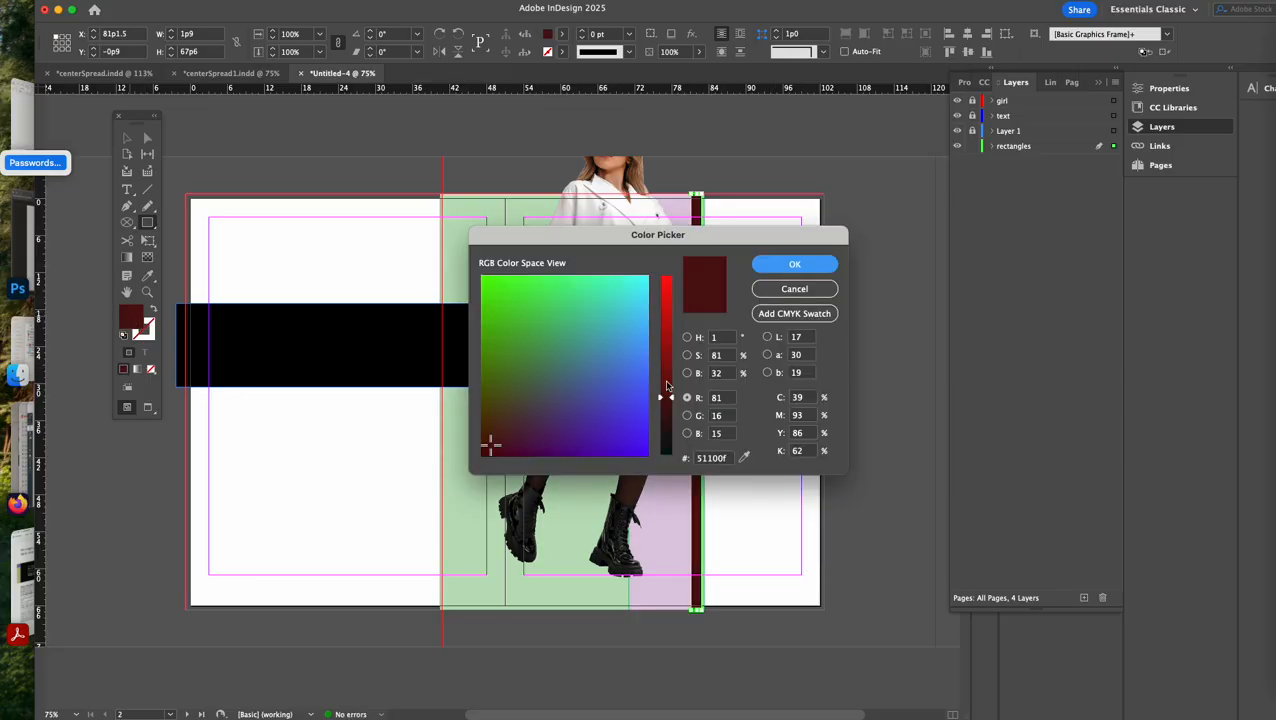
click(660, 358)
click(794, 264)
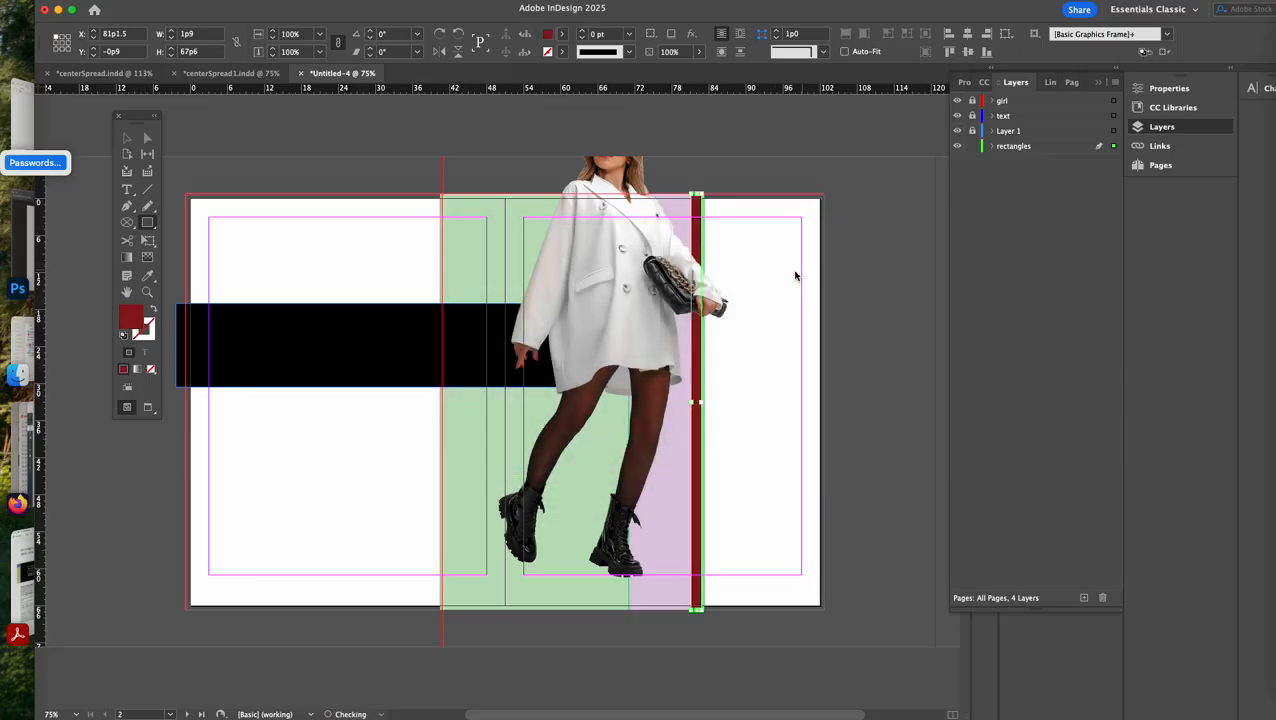
click(731, 449)
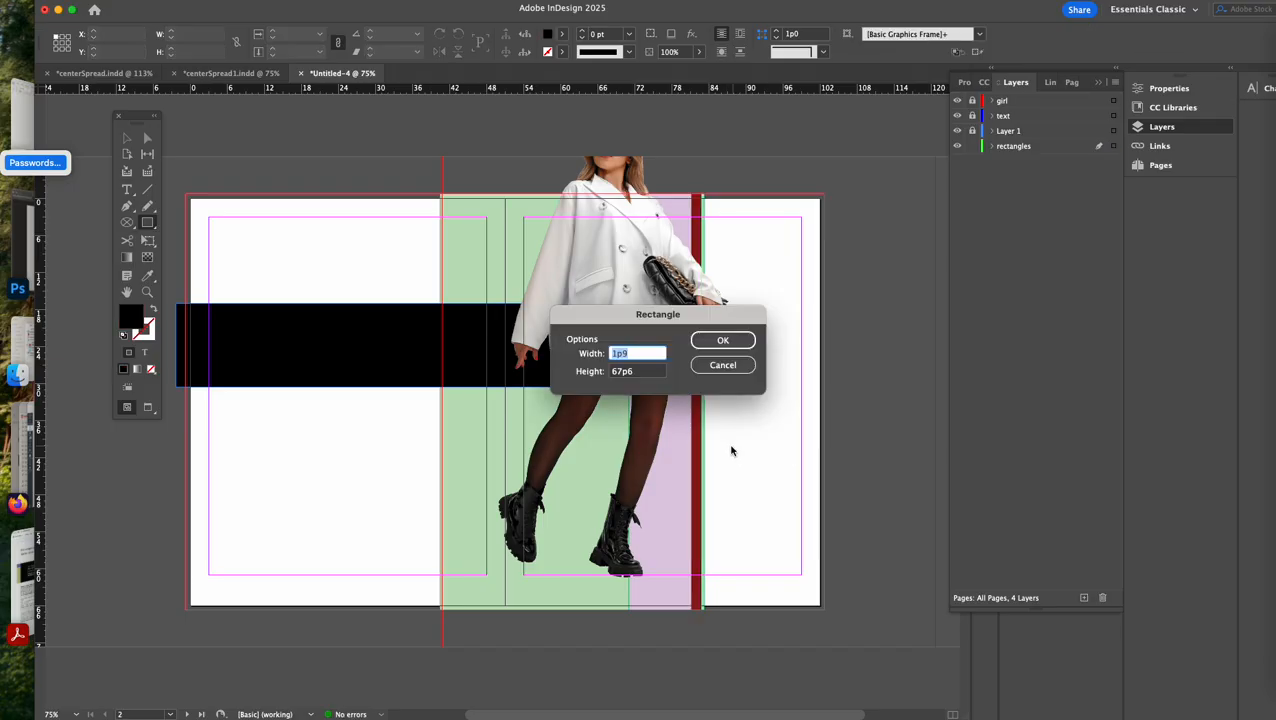
click(723, 365)
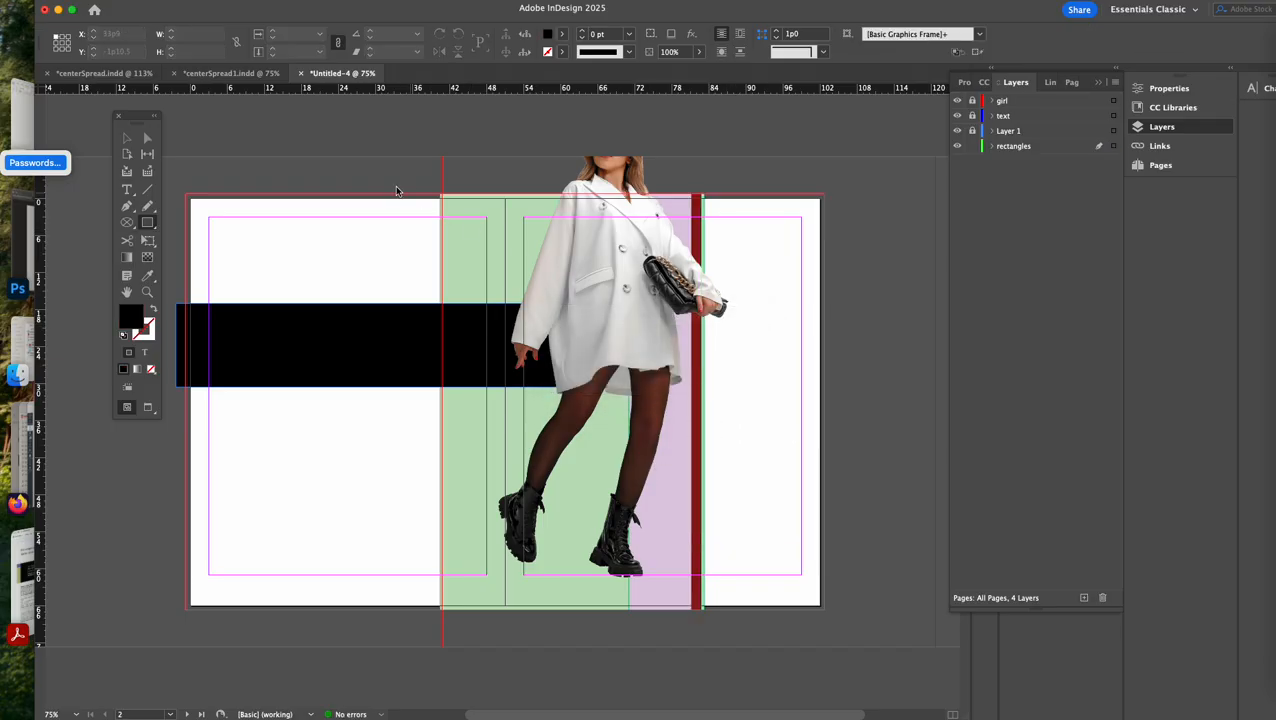
click(698, 252)
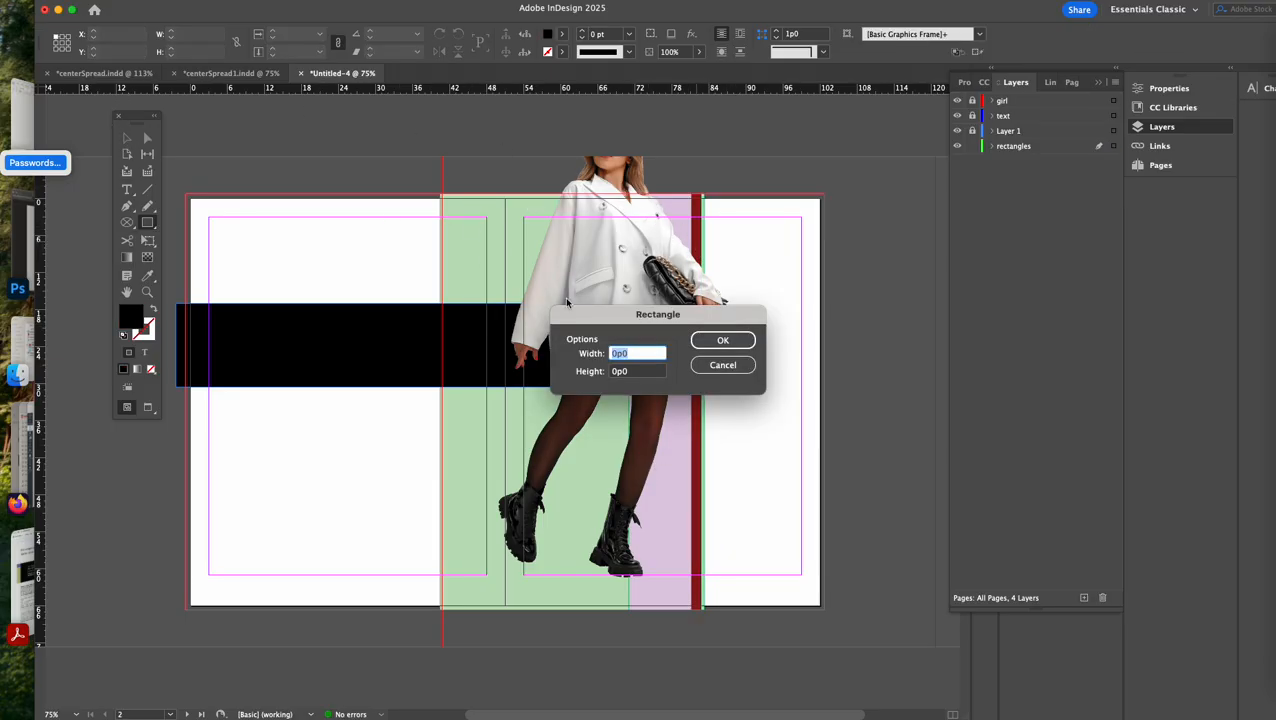
click(710, 365)
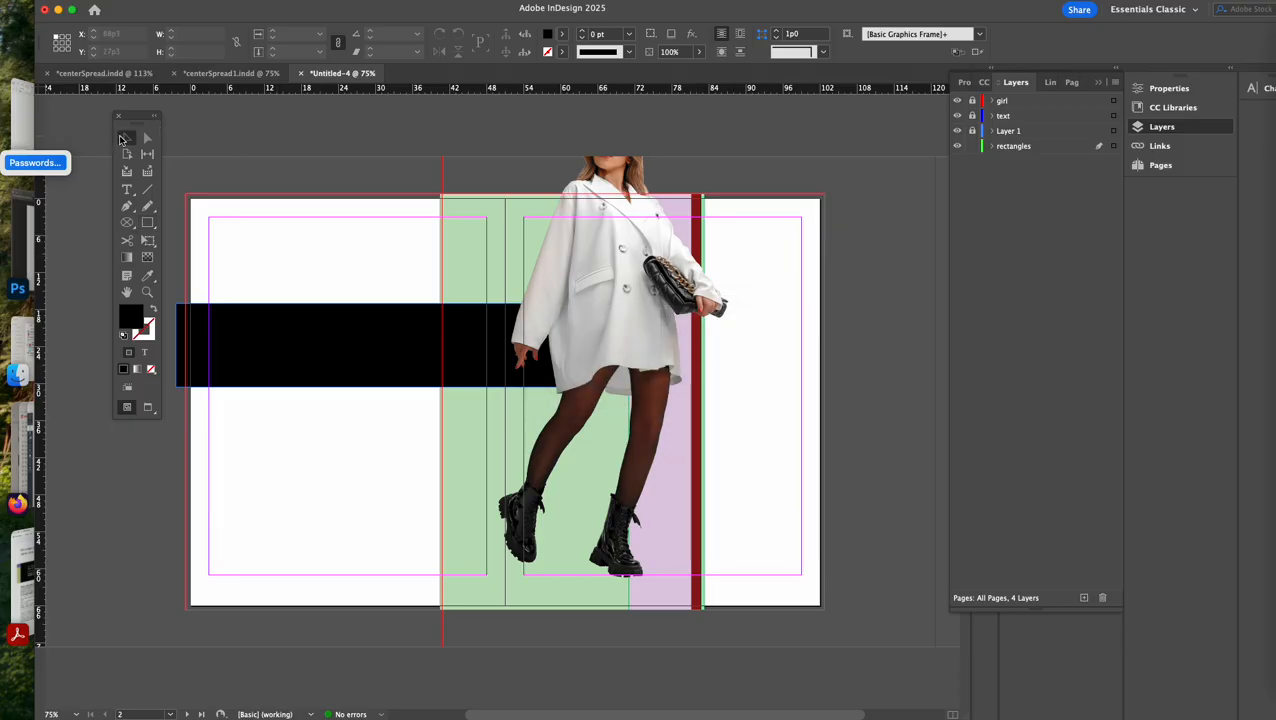
Nudge the dark red strip right to X 81p6.5 so it covers the green edge
click(120, 139)
click(697, 245)
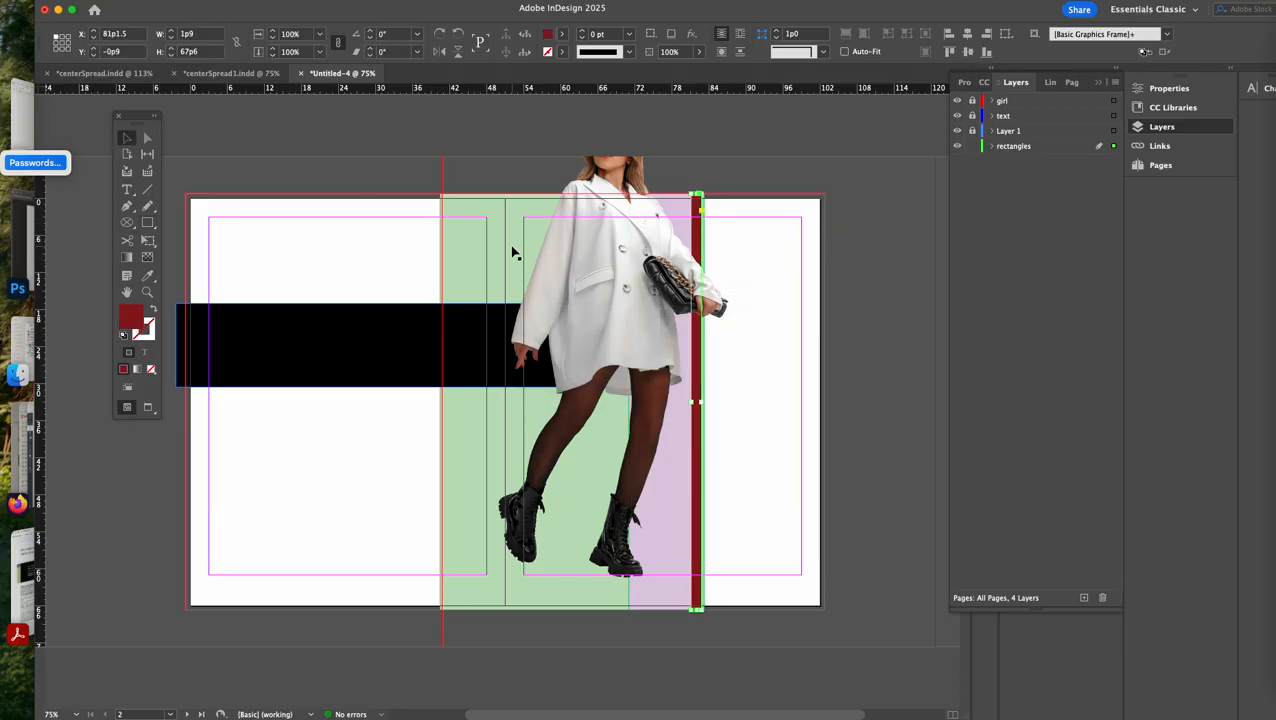
key(Right)
key(Right)
key(Right)
key(Right)
key(Right)
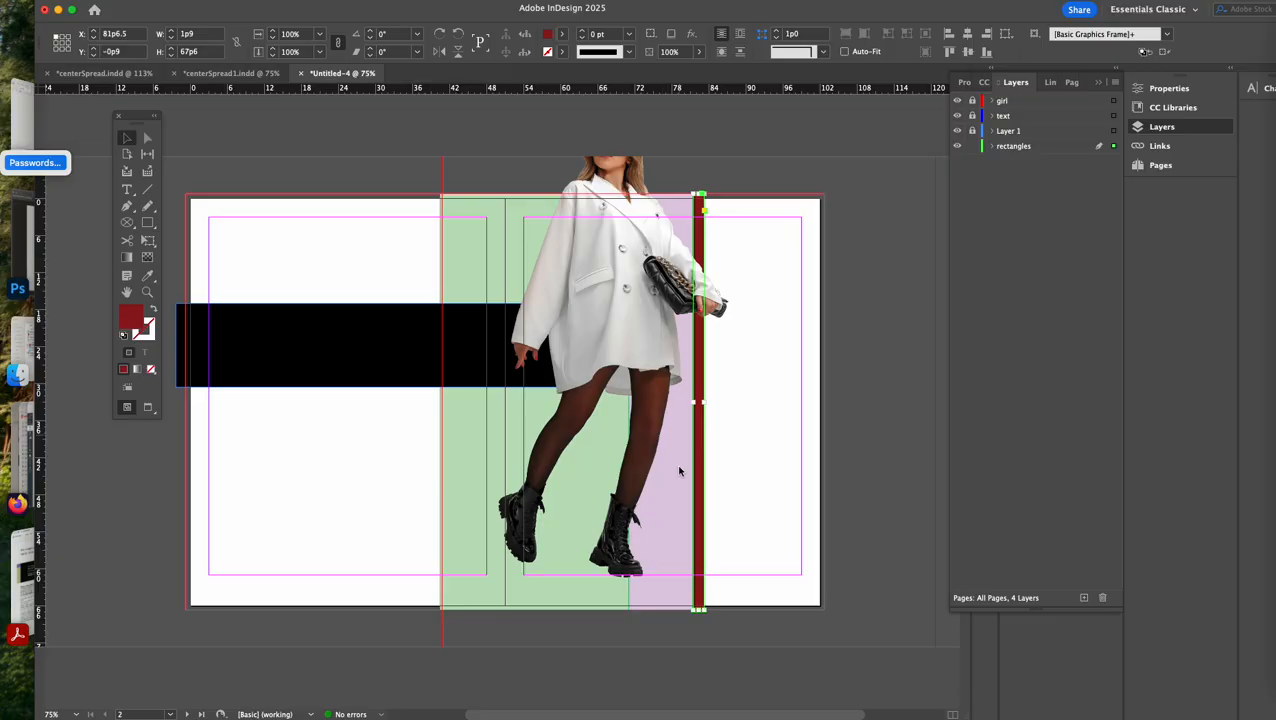
Change the lilac rectangle's fill to the golden yellow #dfae1c and deselect it
click(679, 473)
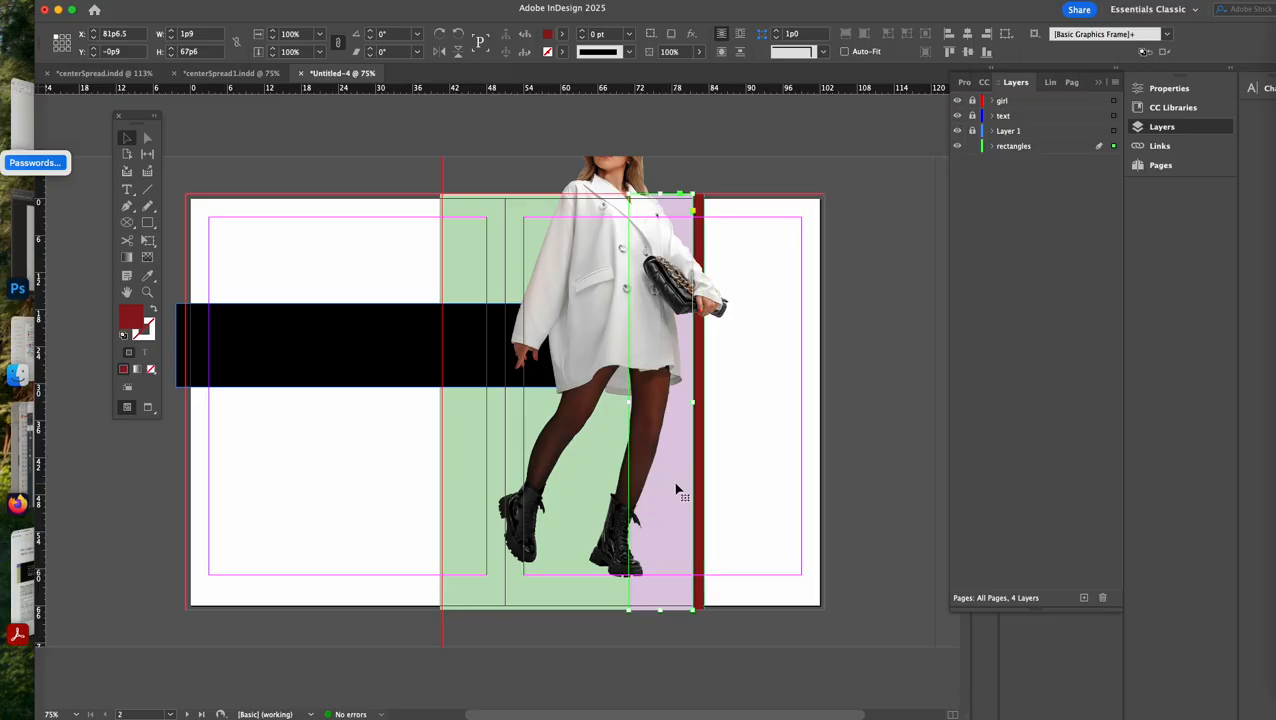
double_click(129, 320)
click(500, 332)
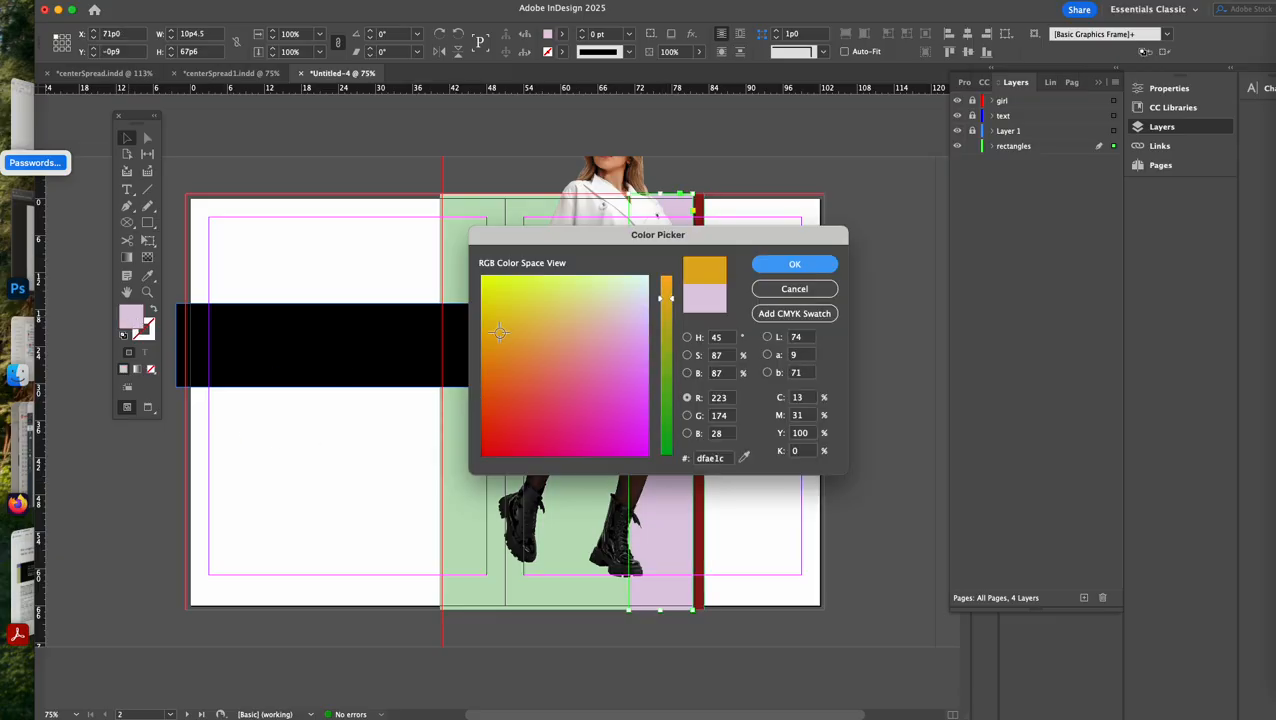
click(786, 268)
click(366, 237)
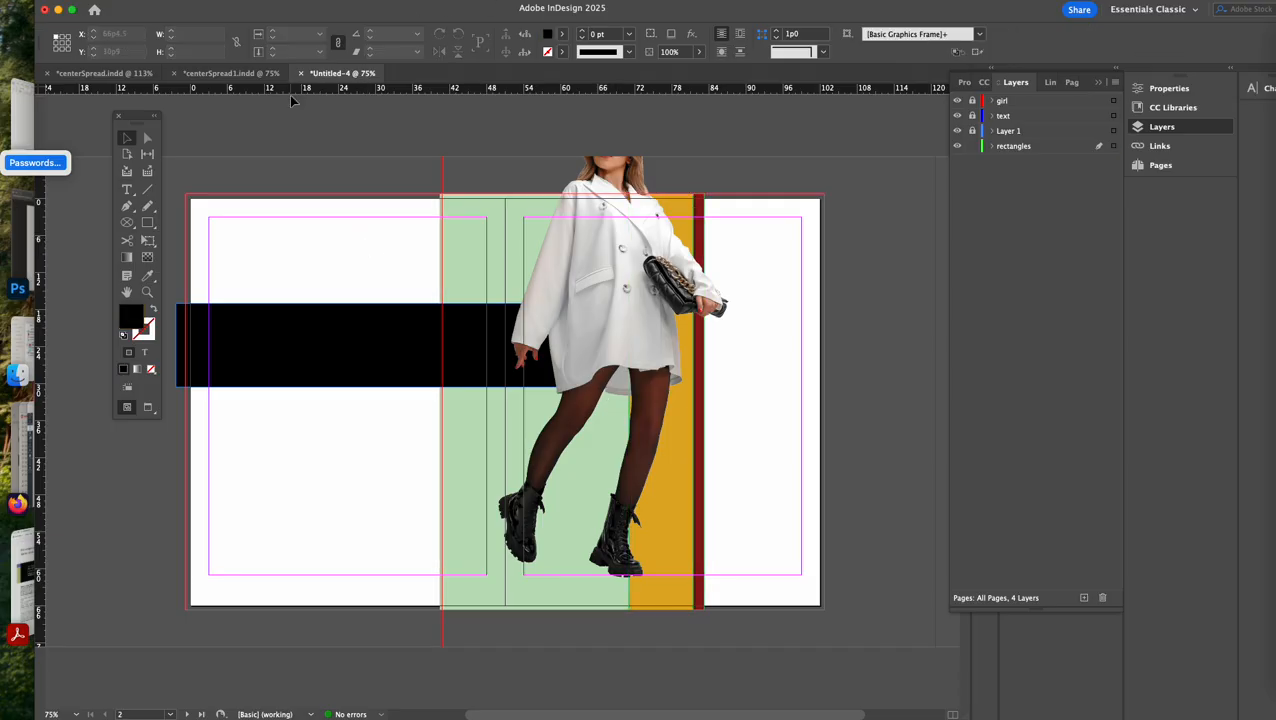
Draw a horizontal bar about 62p3 wide and 8p4.5 tall across the boots, from the green rectangle's outer edge to the right page's bleed
click(231, 73)
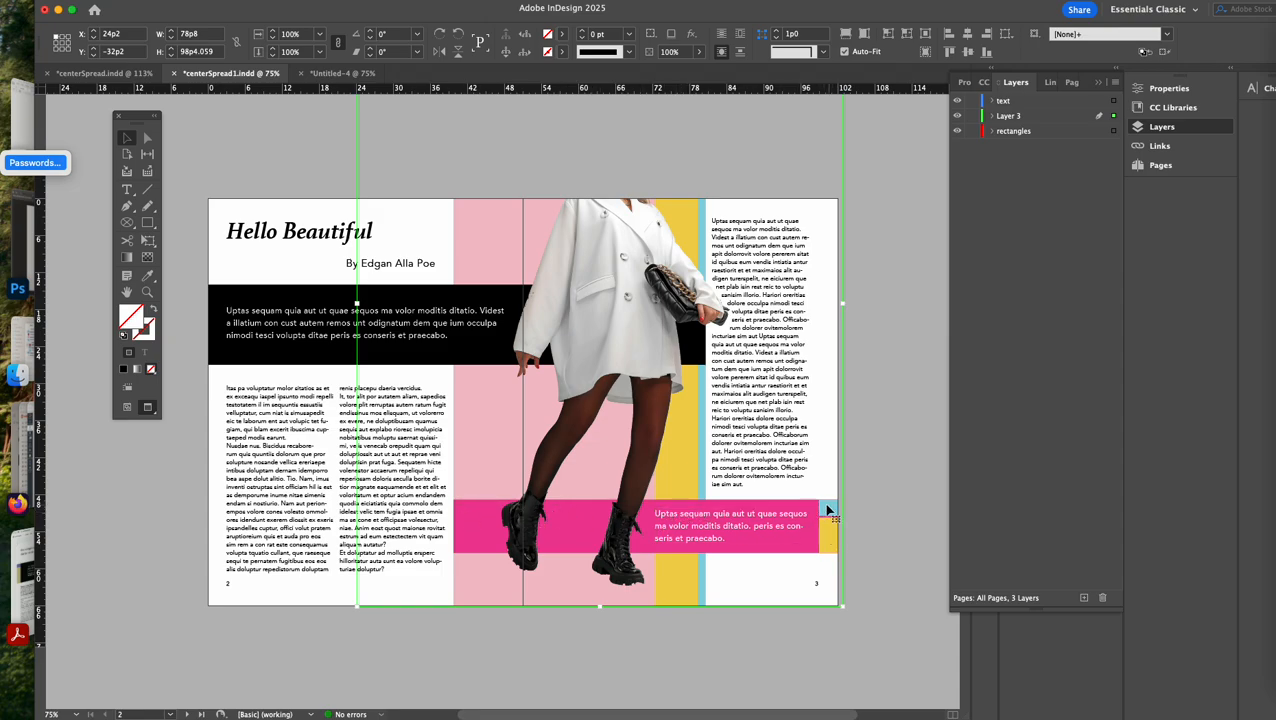
click(342, 73)
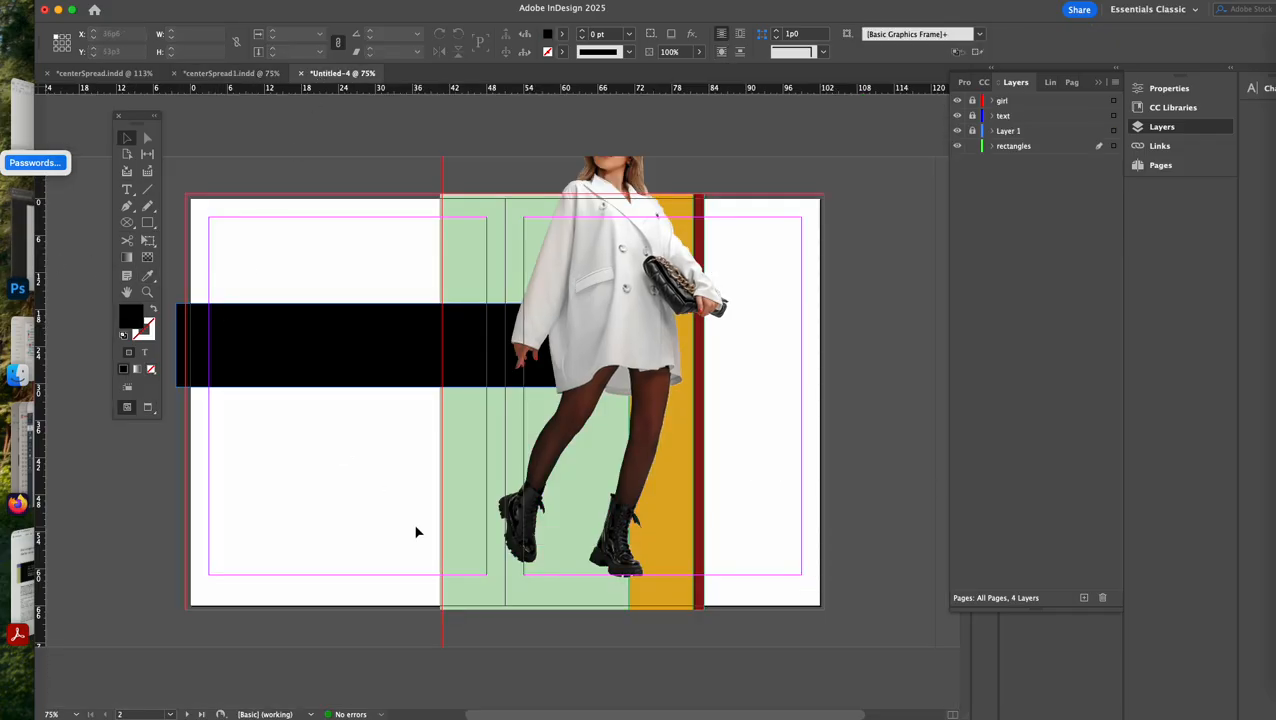
click(147, 223)
click(246, 76)
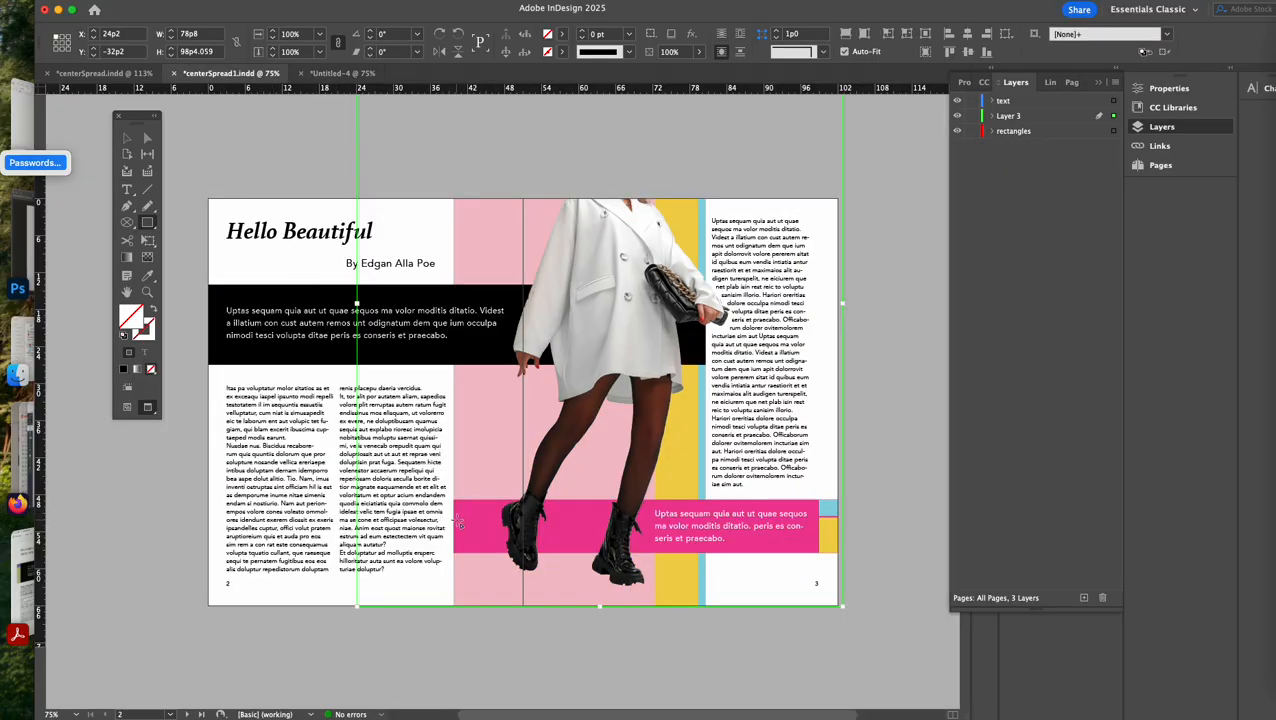
click(340, 73)
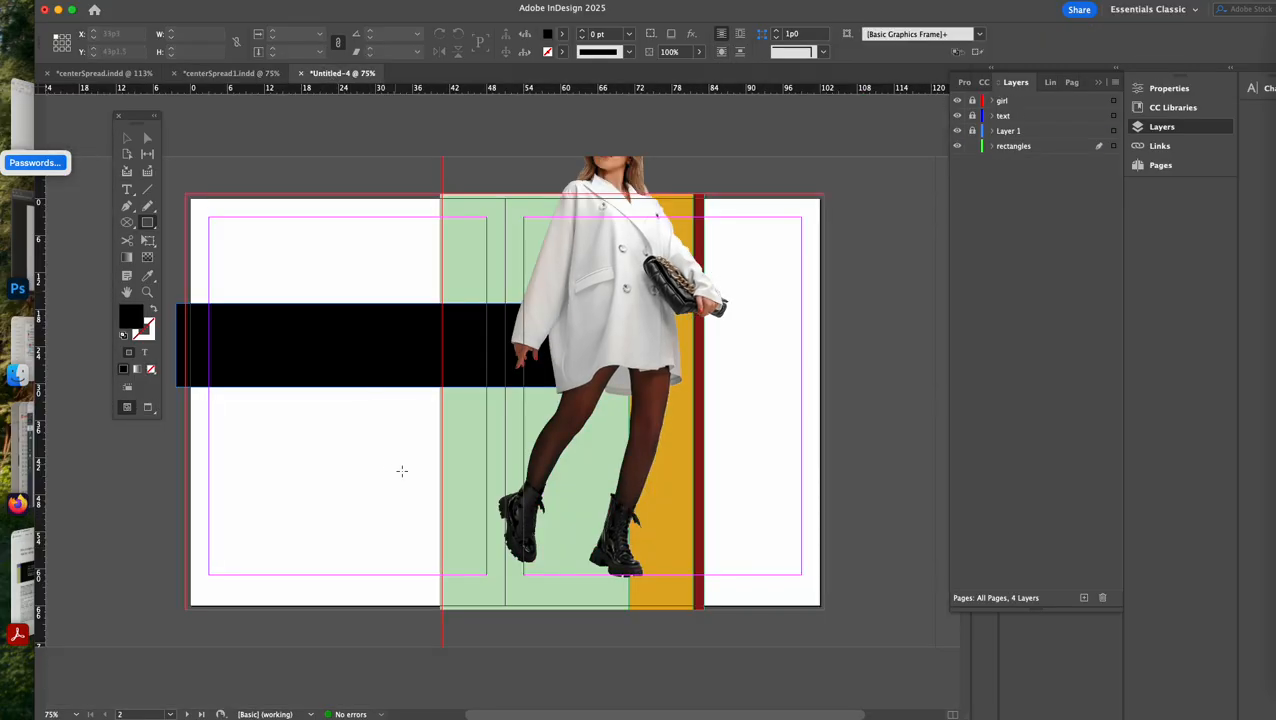
drag(441, 520, 824, 573)
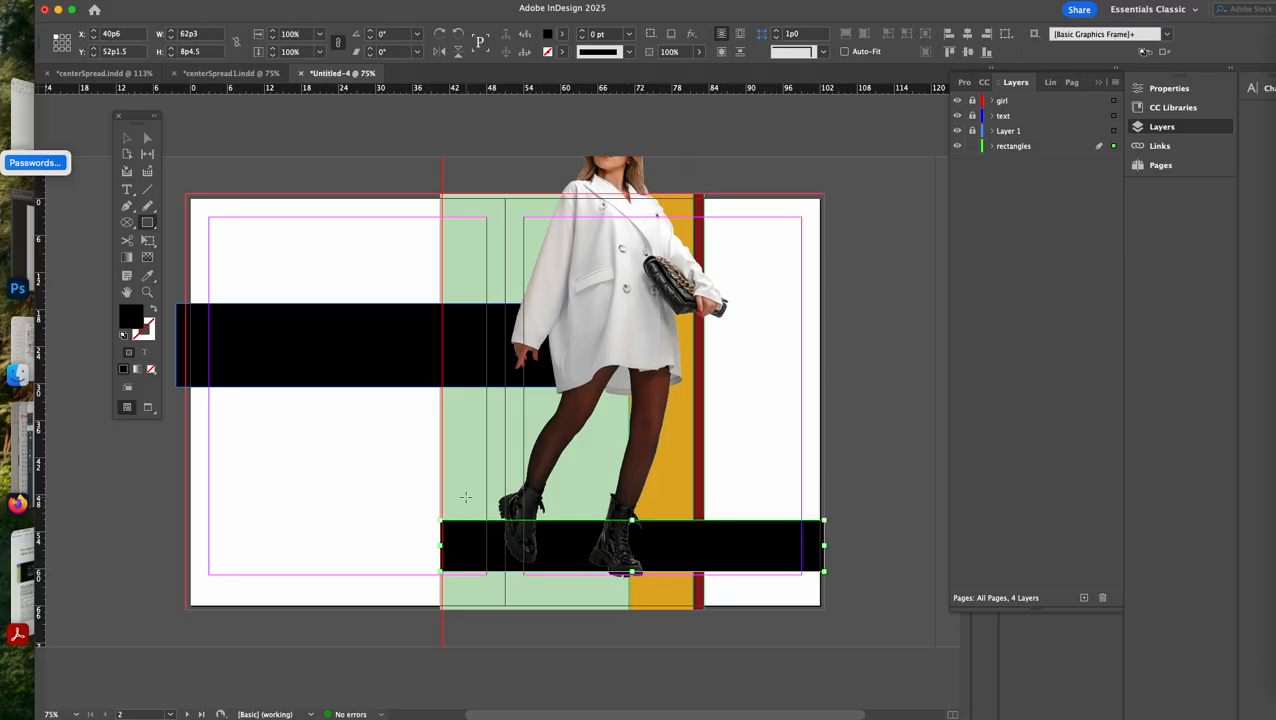
Nudge the new black bar down to Y 52p6.5
key(Down)
key(Down)
key(Down)
key(Down)
key(Down)
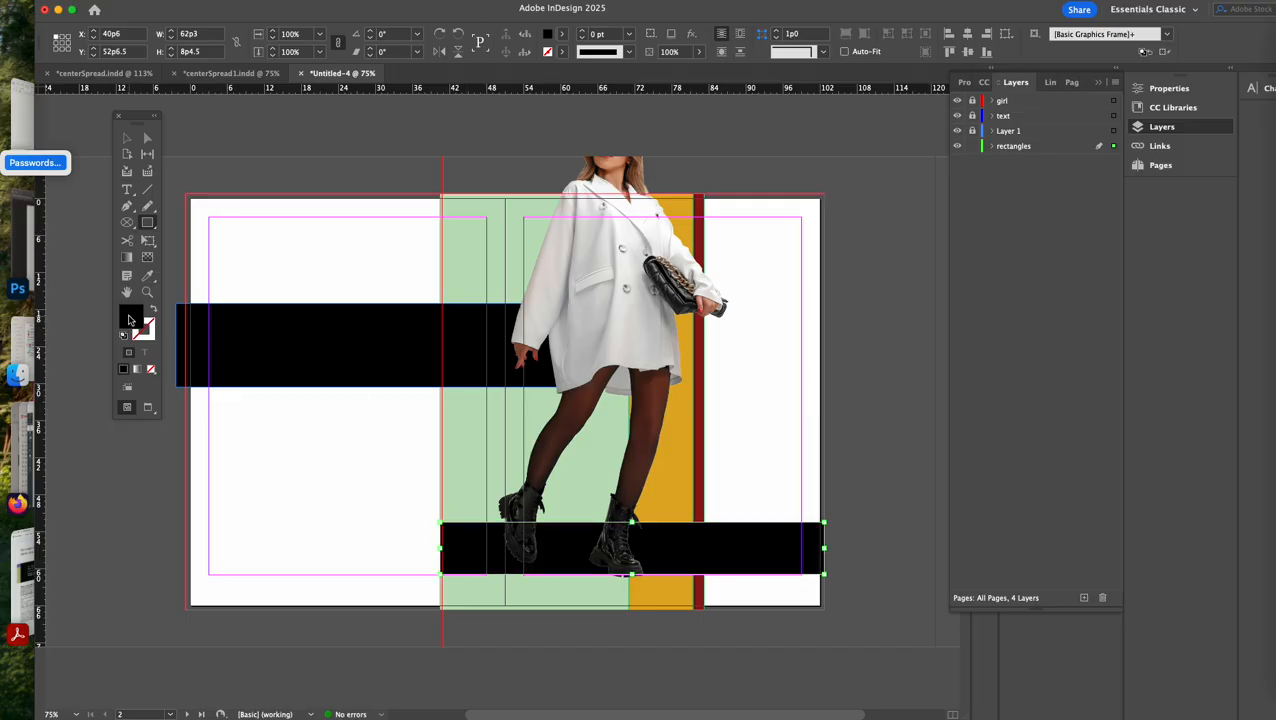
Fill the bar across the boots with the light periwinkle blue #91abf7
double_click(130, 317)
click(600, 312)
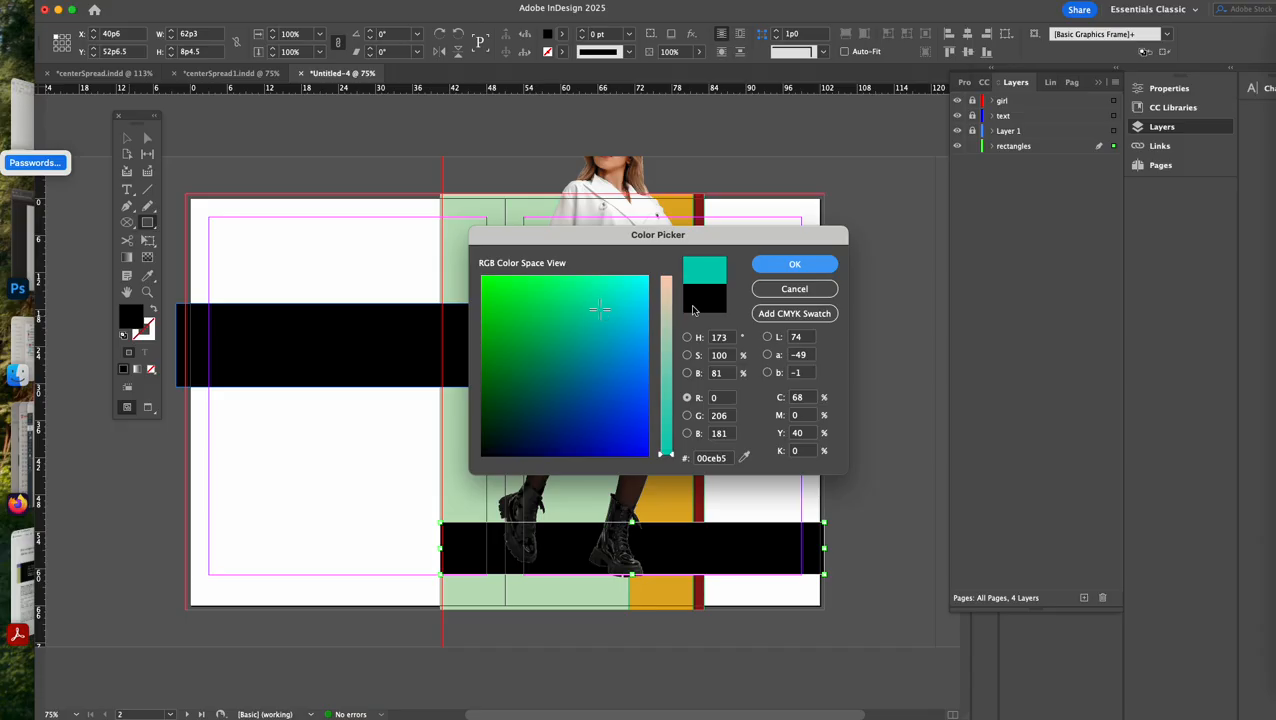
click(665, 356)
click(576, 350)
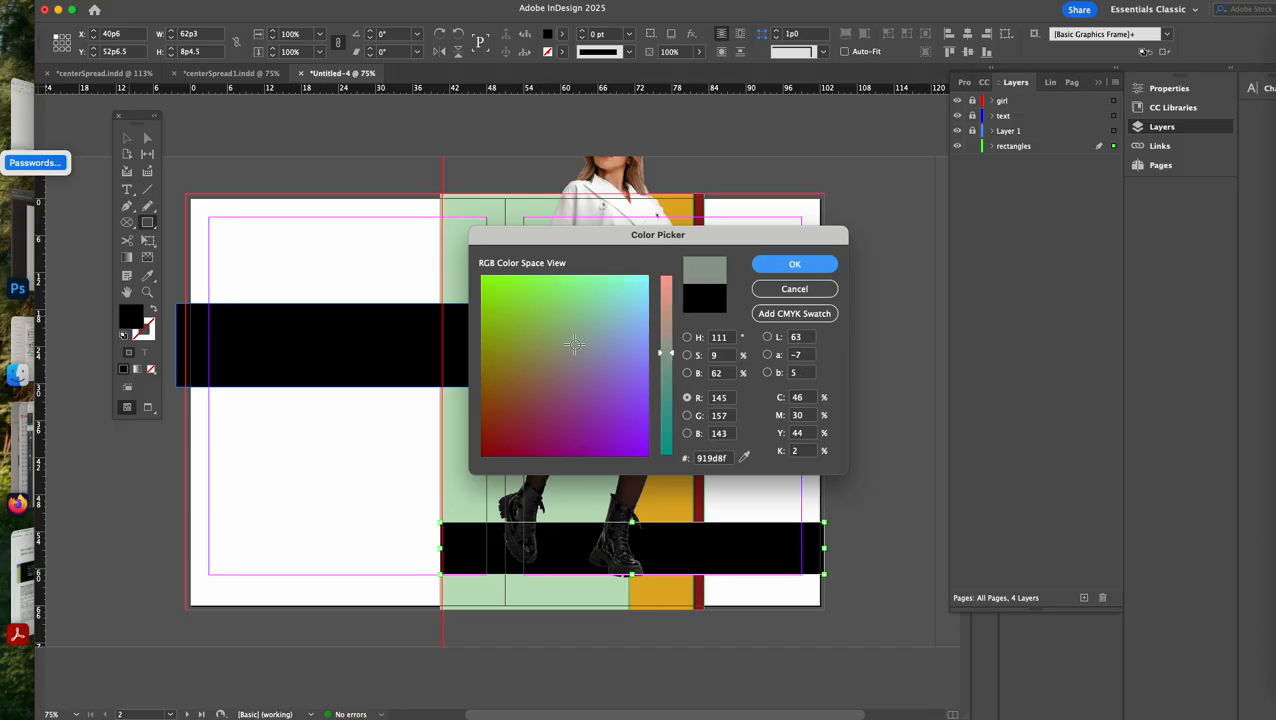
click(631, 370)
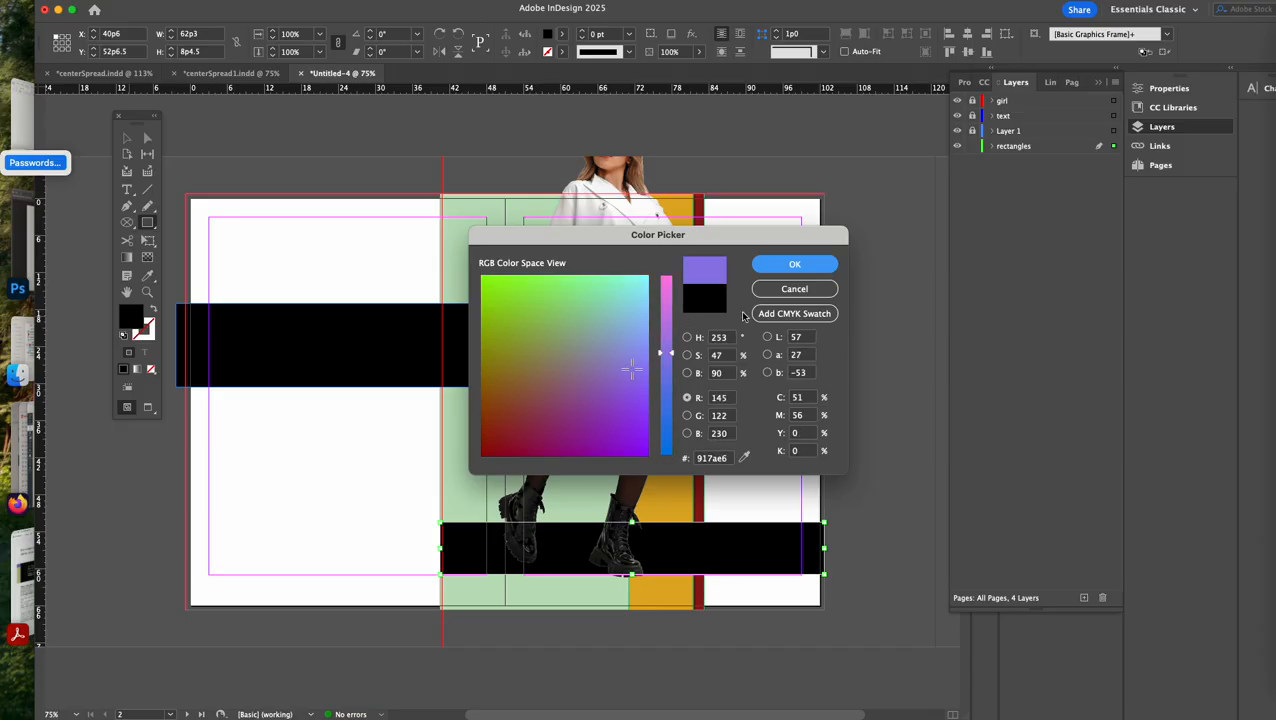
click(634, 344)
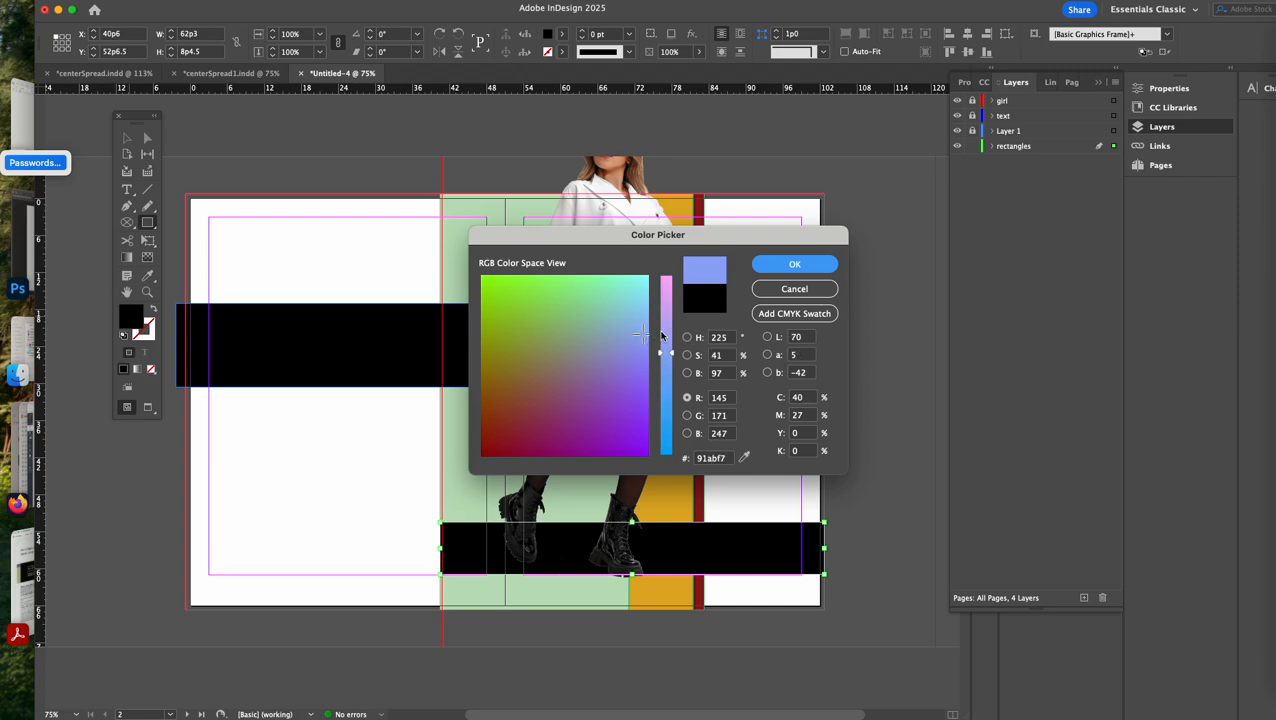
click(773, 268)
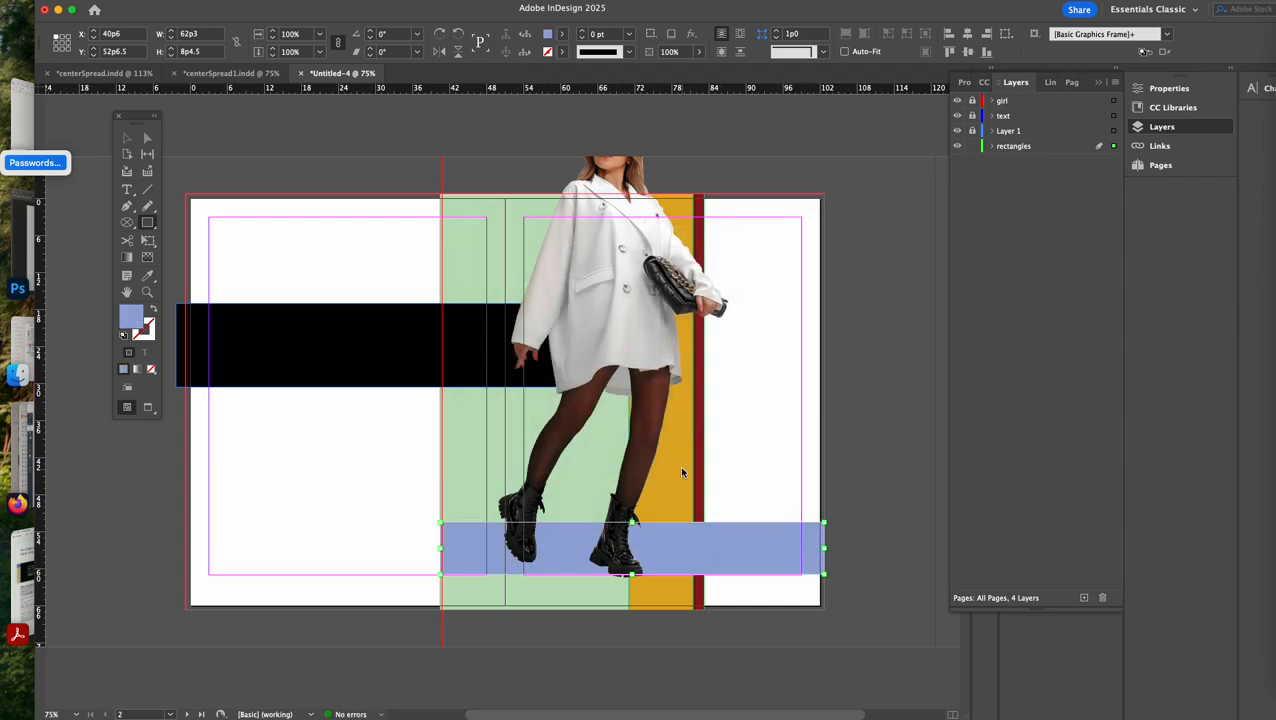
Save the golden yellow rectangle's fill as the CMYK process swatch C=13 M=31 Y=100 K=0
click(126, 138)
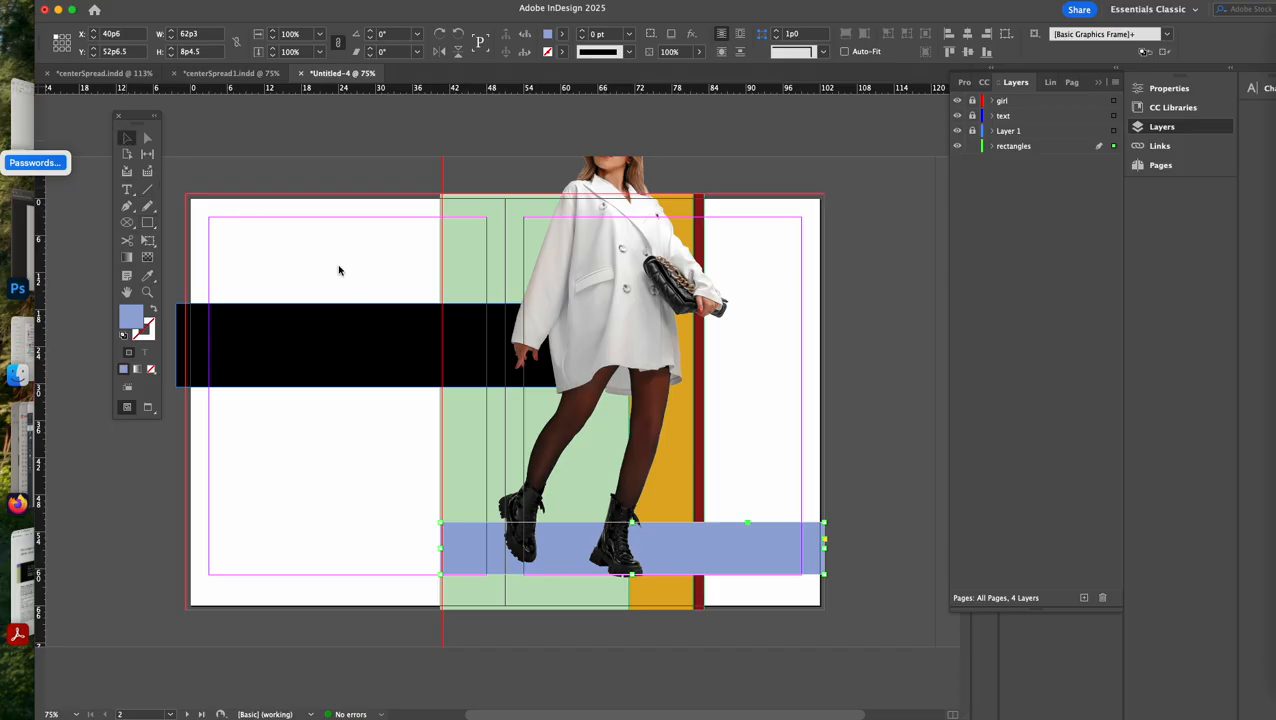
click(678, 487)
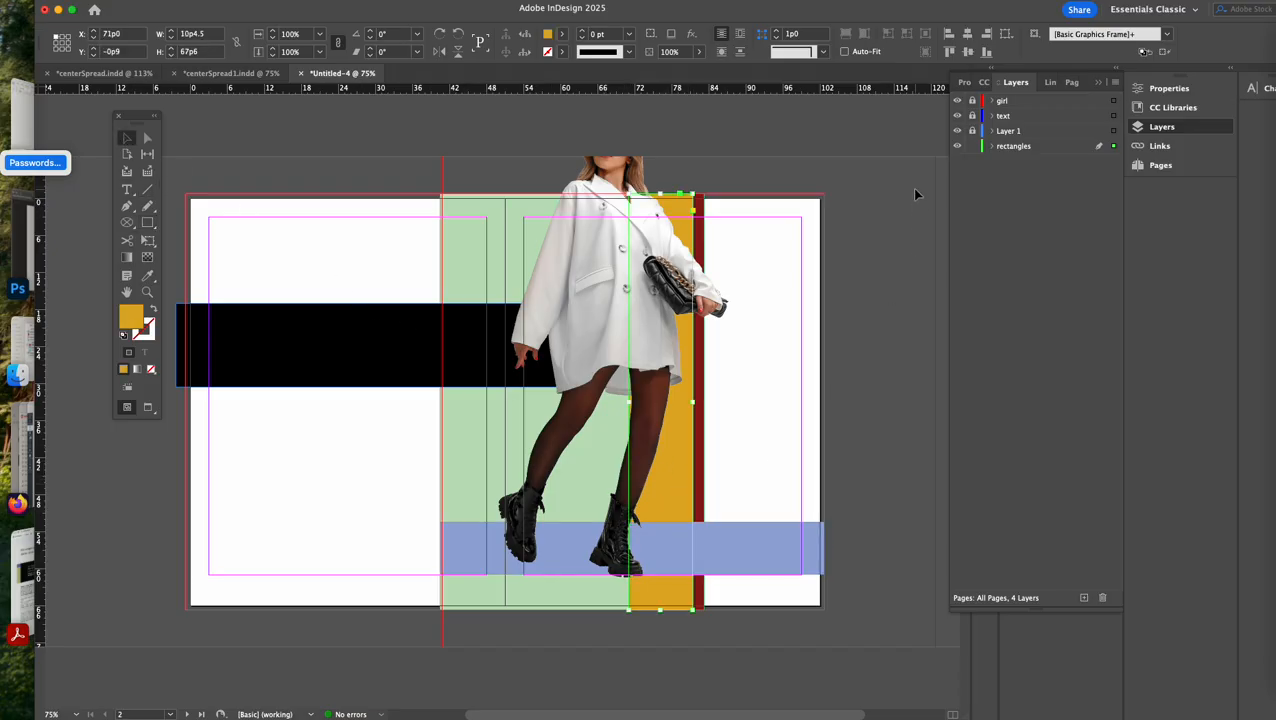
click(1101, 87)
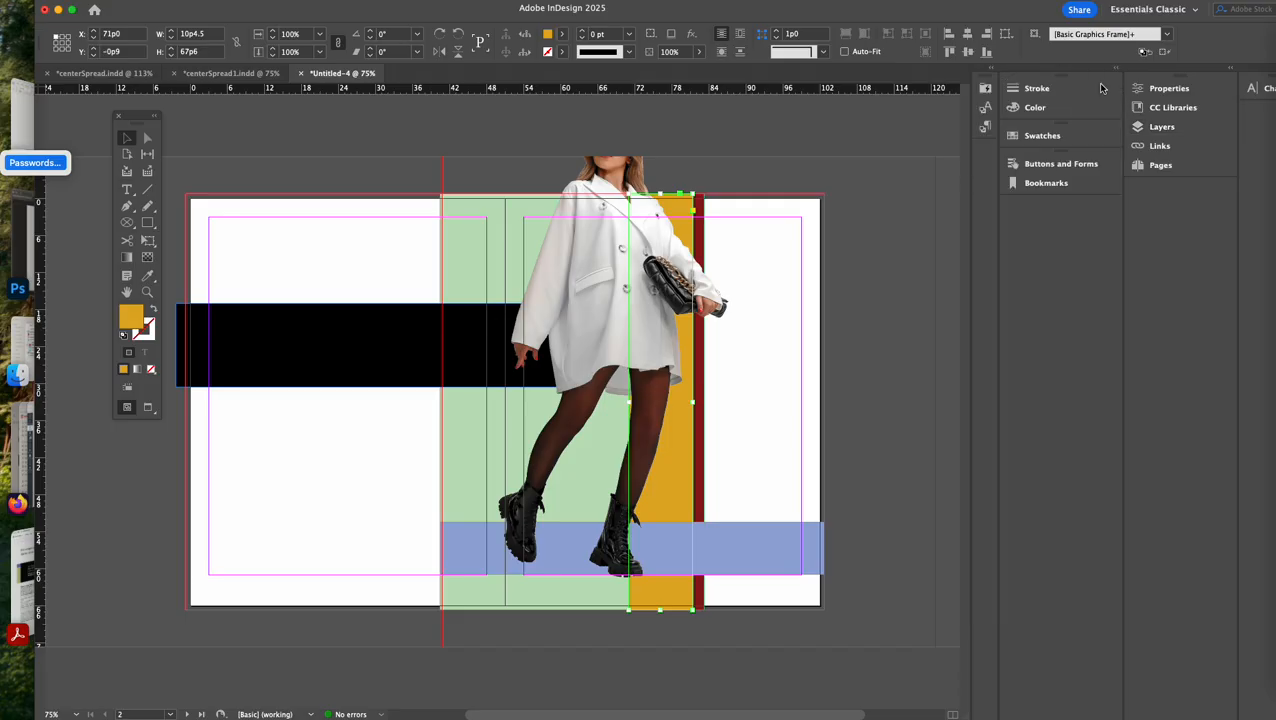
click(1078, 136)
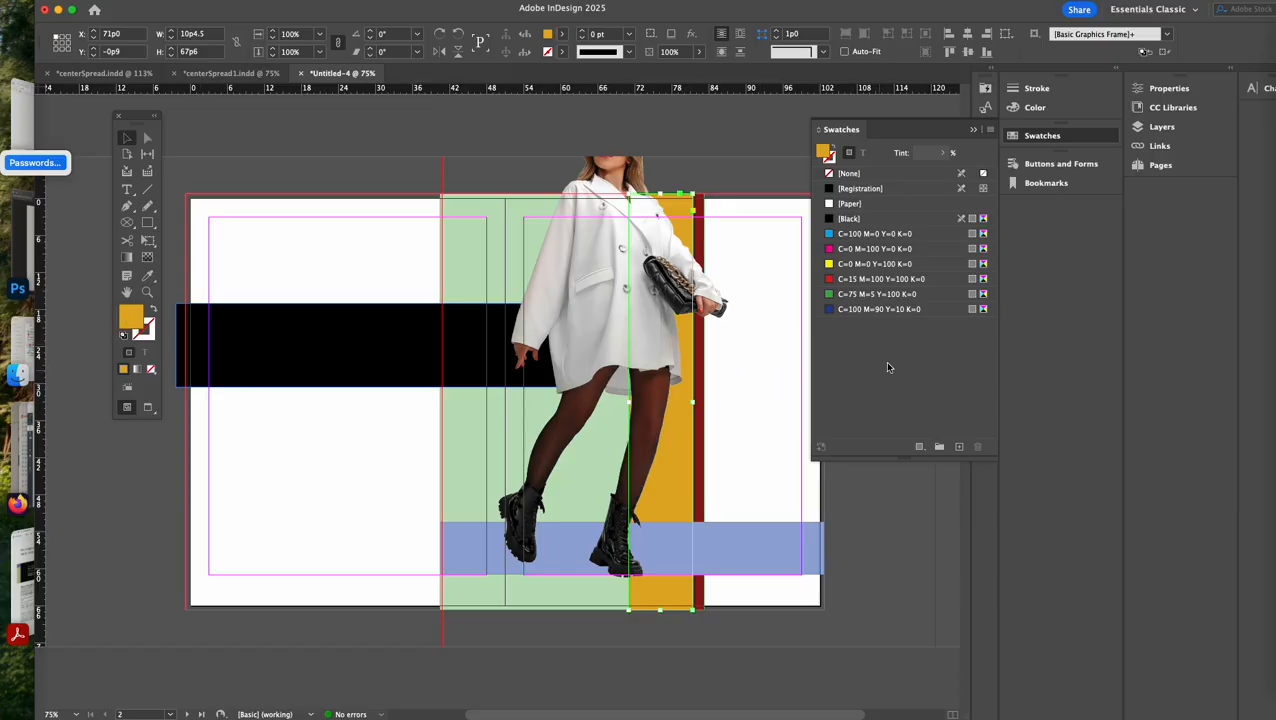
click(989, 130)
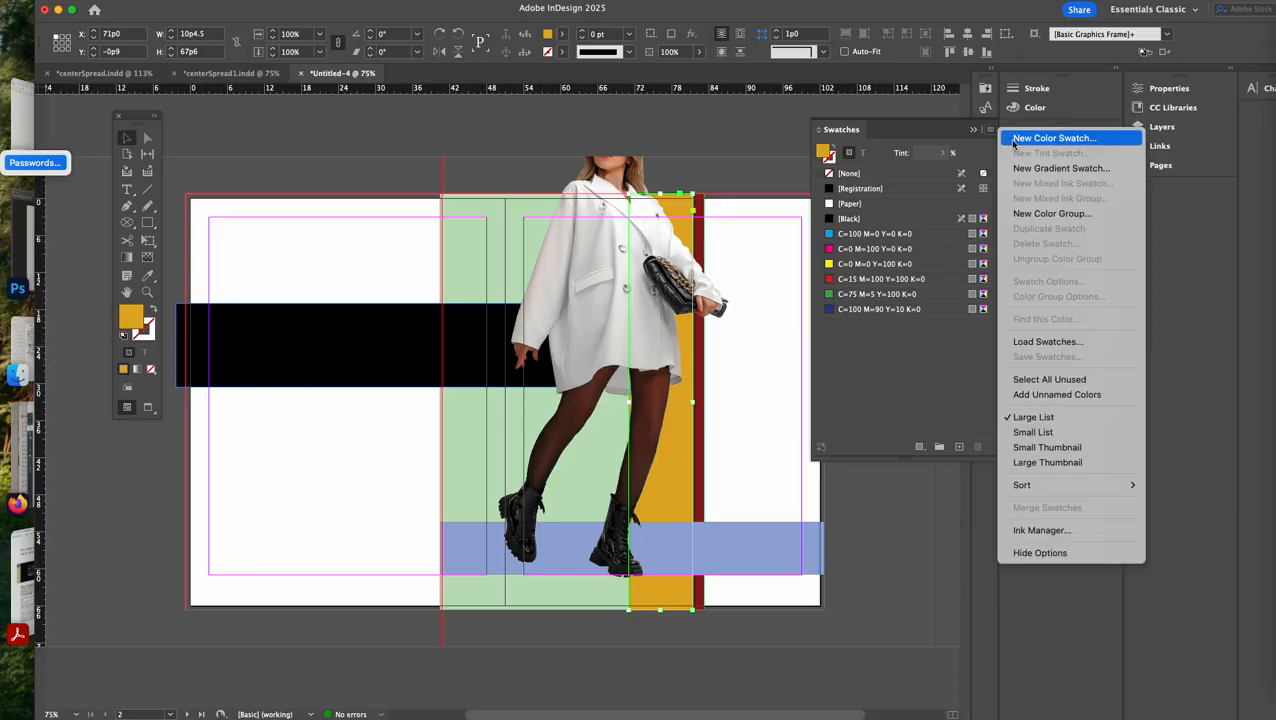
click(1013, 139)
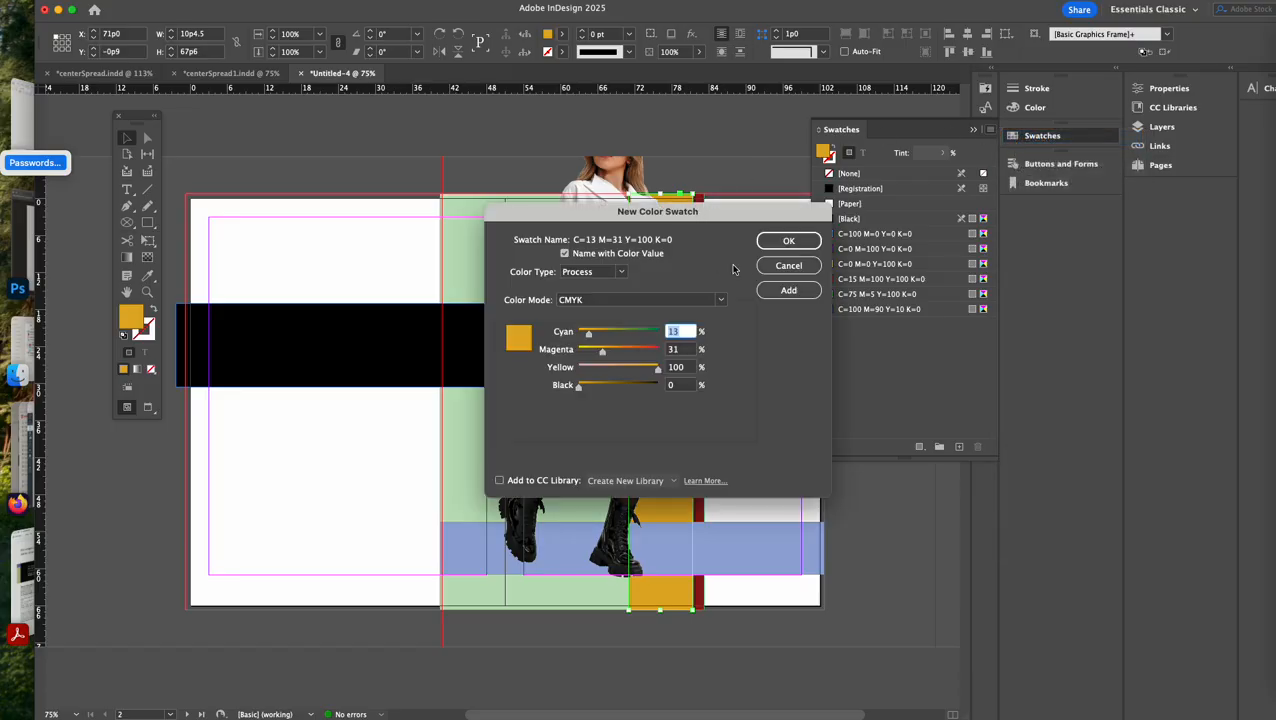
click(788, 241)
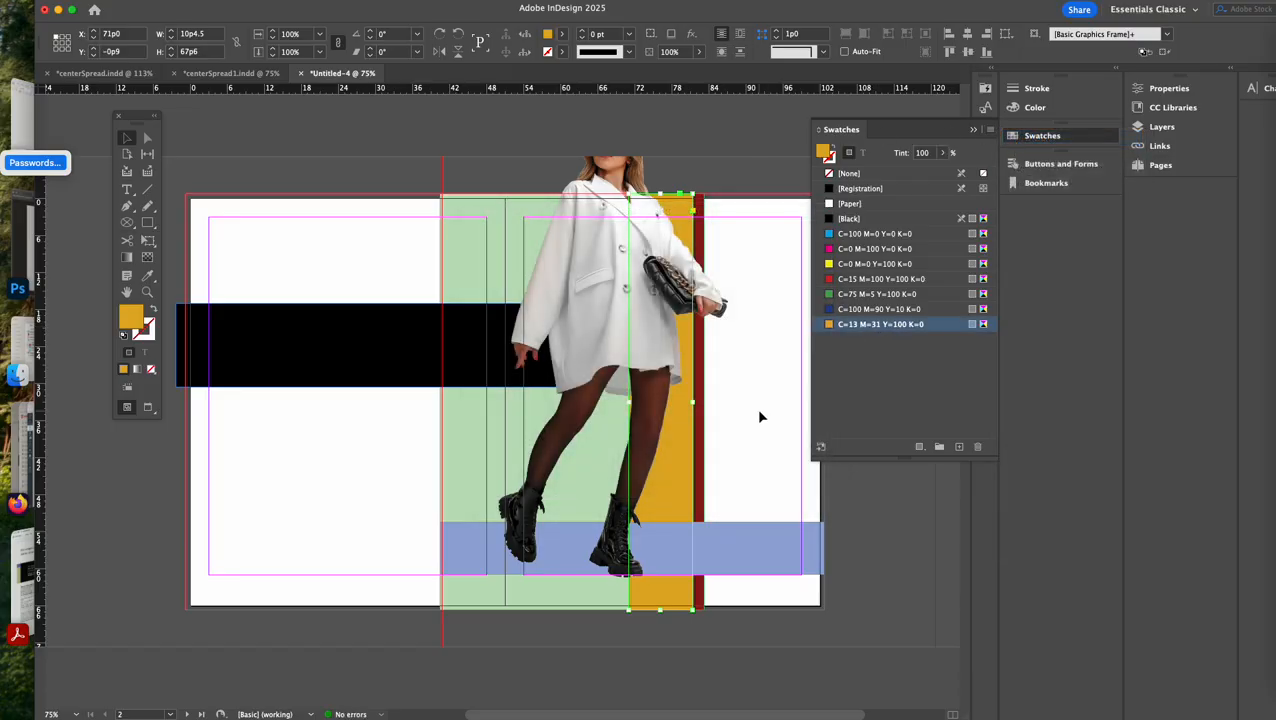
Save the dark red strip's fill as the CMYK process swatch C=27 M=100 Y=100 K=30
click(699, 441)
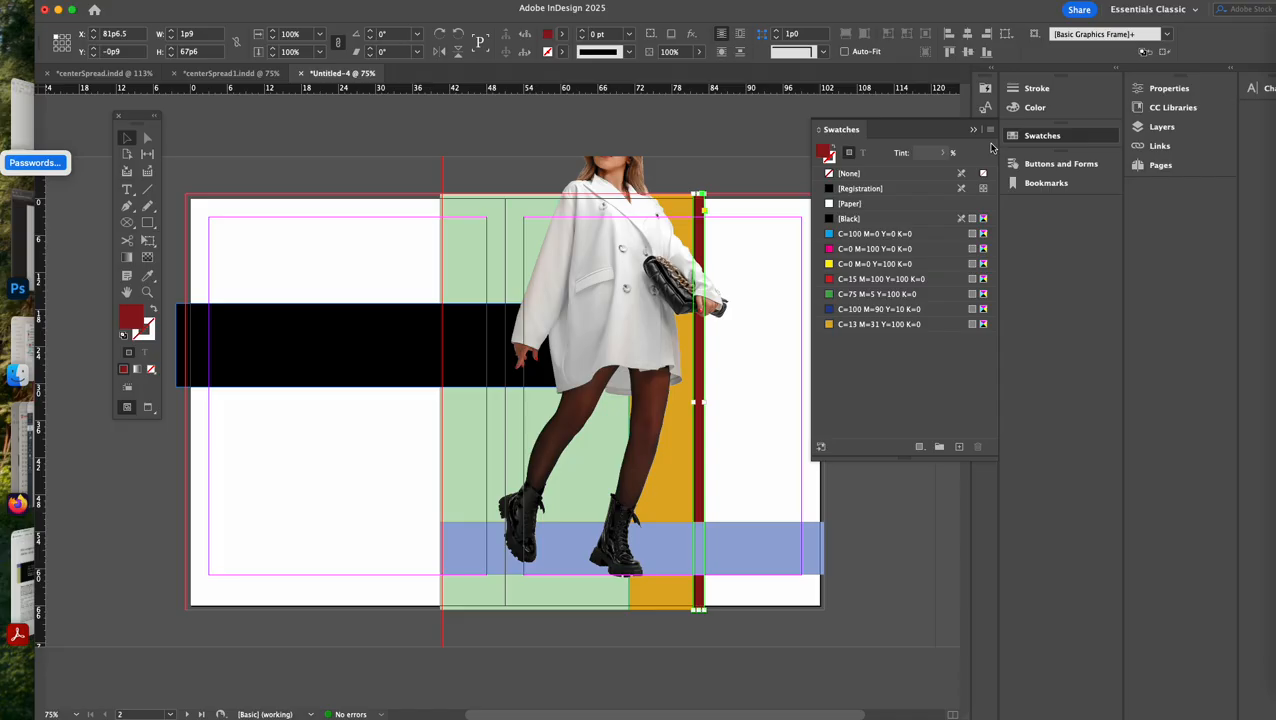
click(990, 130)
click(1068, 131)
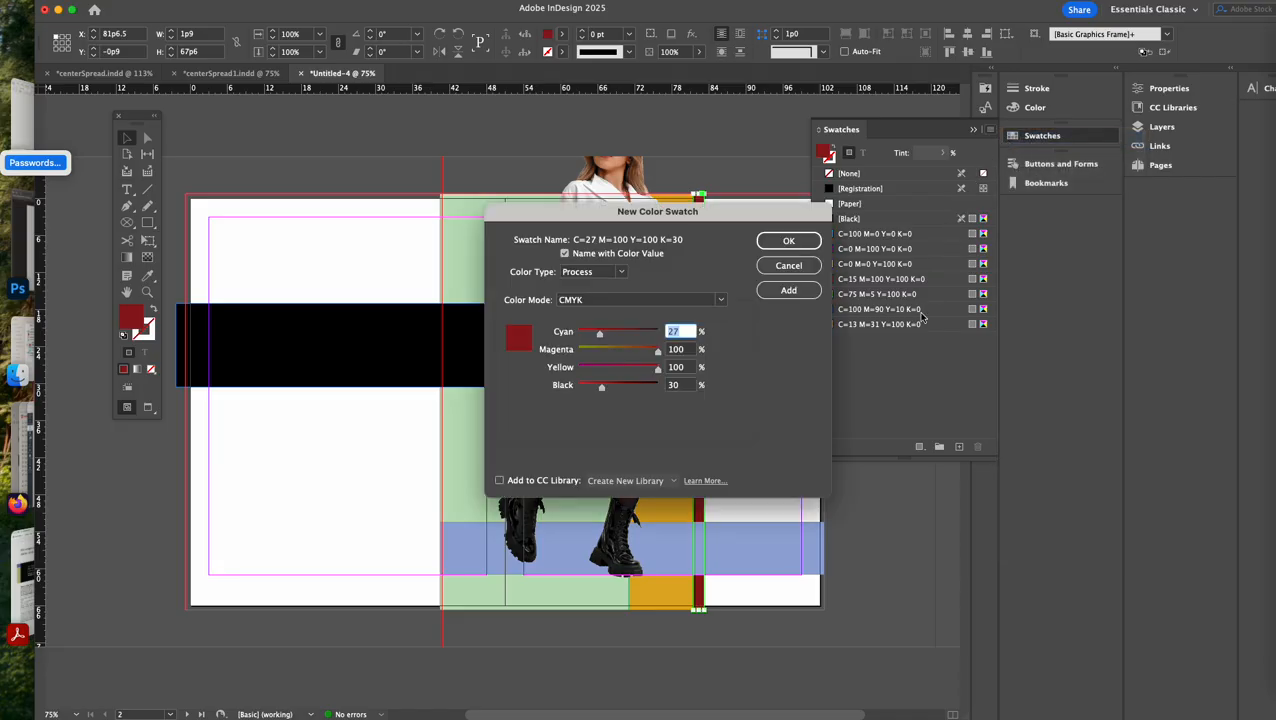
click(790, 242)
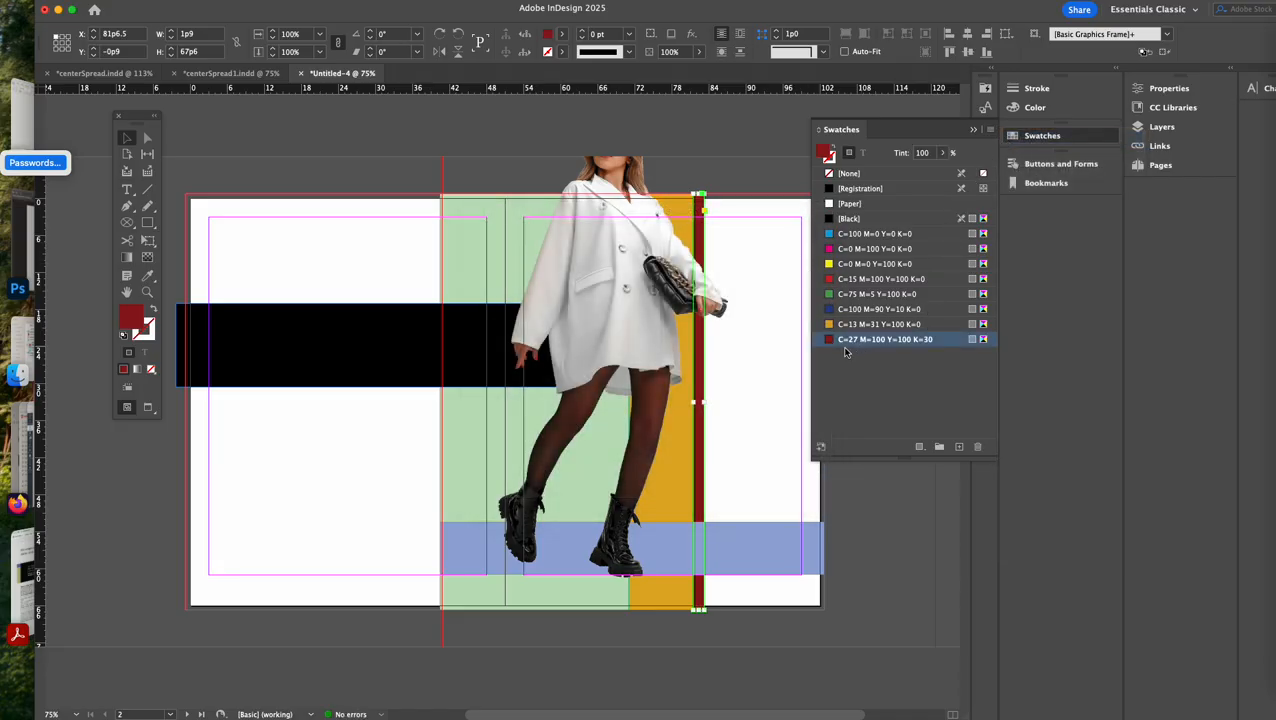
Draw a rectangle about 3p9 wide and 5p11.5 tall at the blue bar's outer end and fill it with swatch C=13 M=31 Y=100 K=0
click(202, 121)
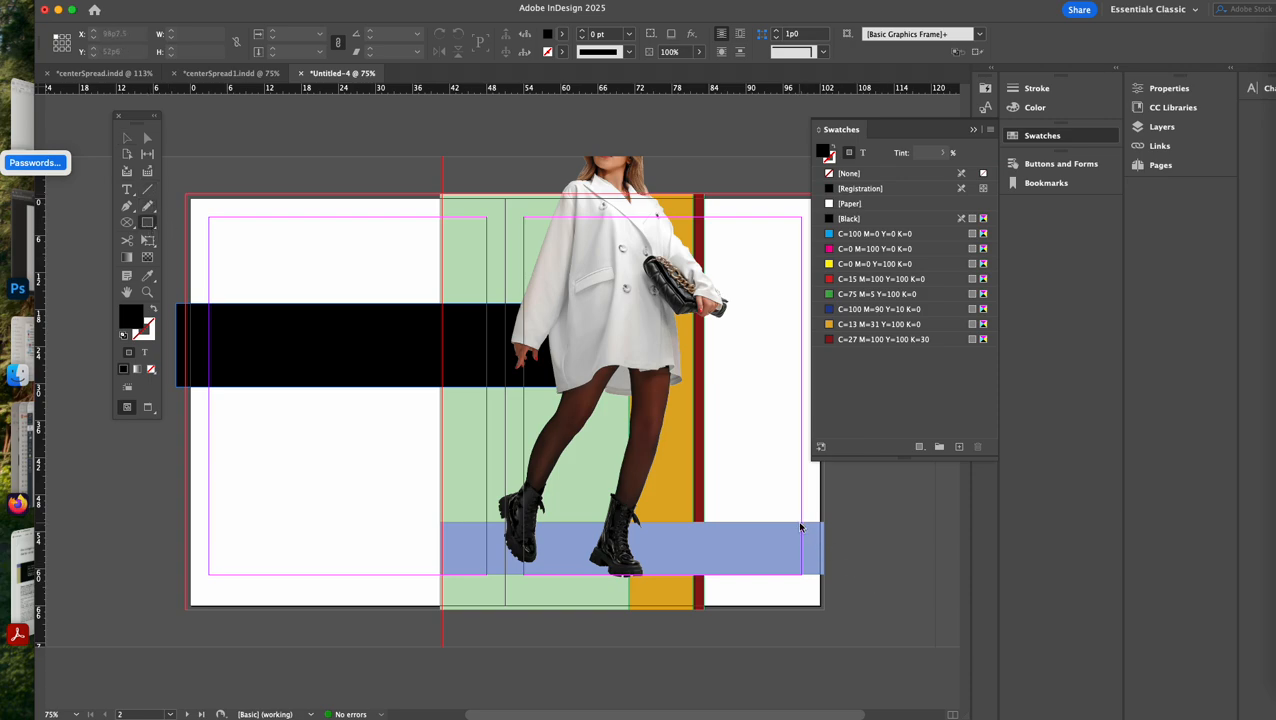
drag(804, 528, 825, 560)
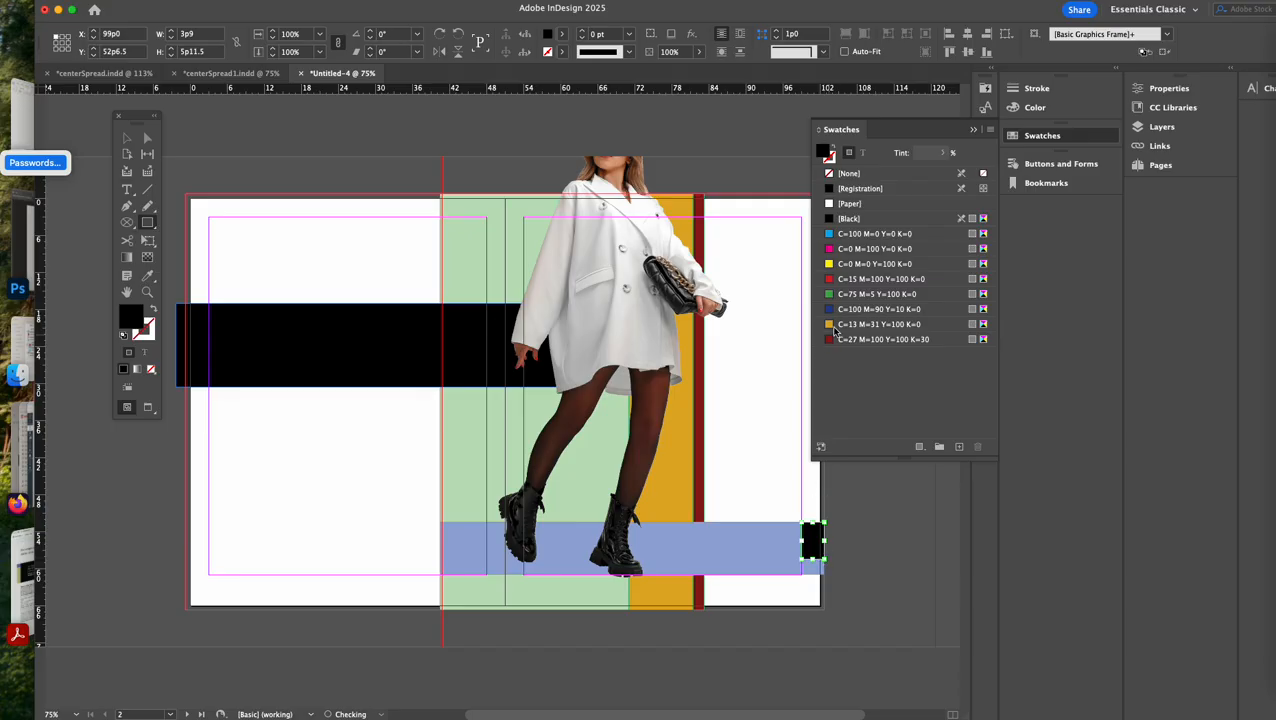
click(833, 327)
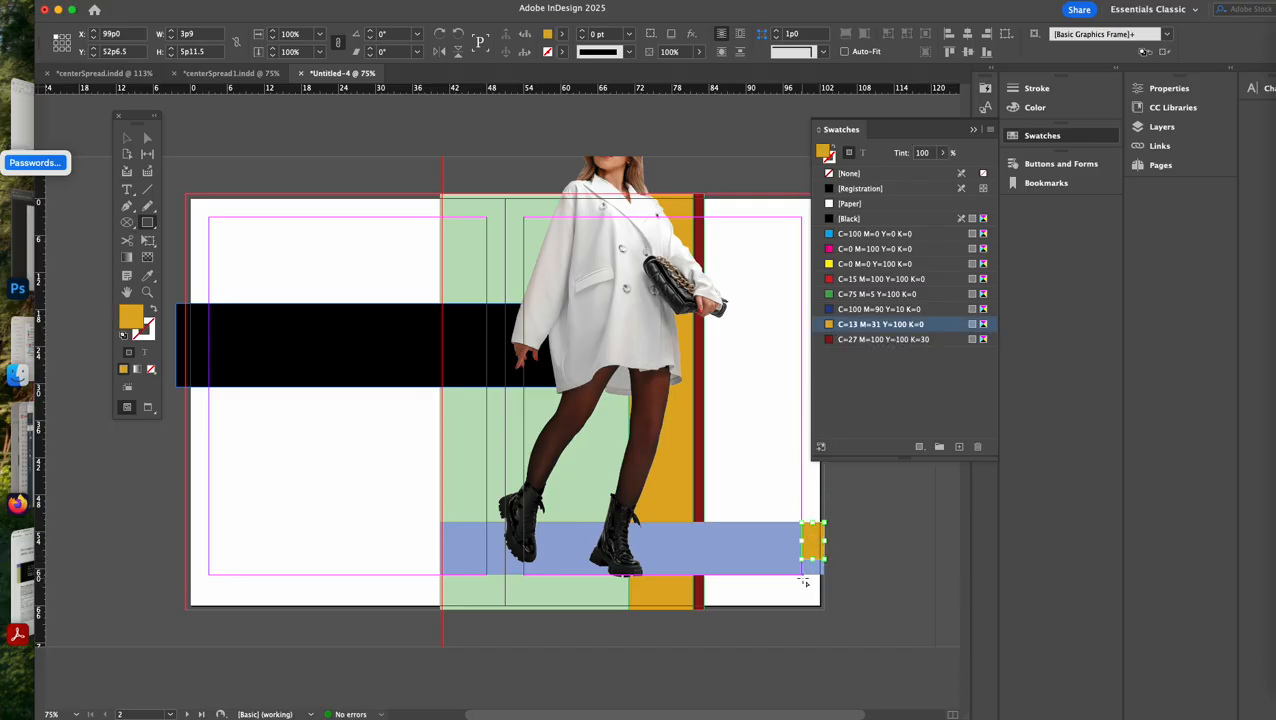
Draw a rectangle about 3p9 by 2p6 directly below the small yellow one, fill it with swatch C=27 M=100 Y=100 K=30, and deselect it
drag(804, 575, 826, 560)
click(860, 340)
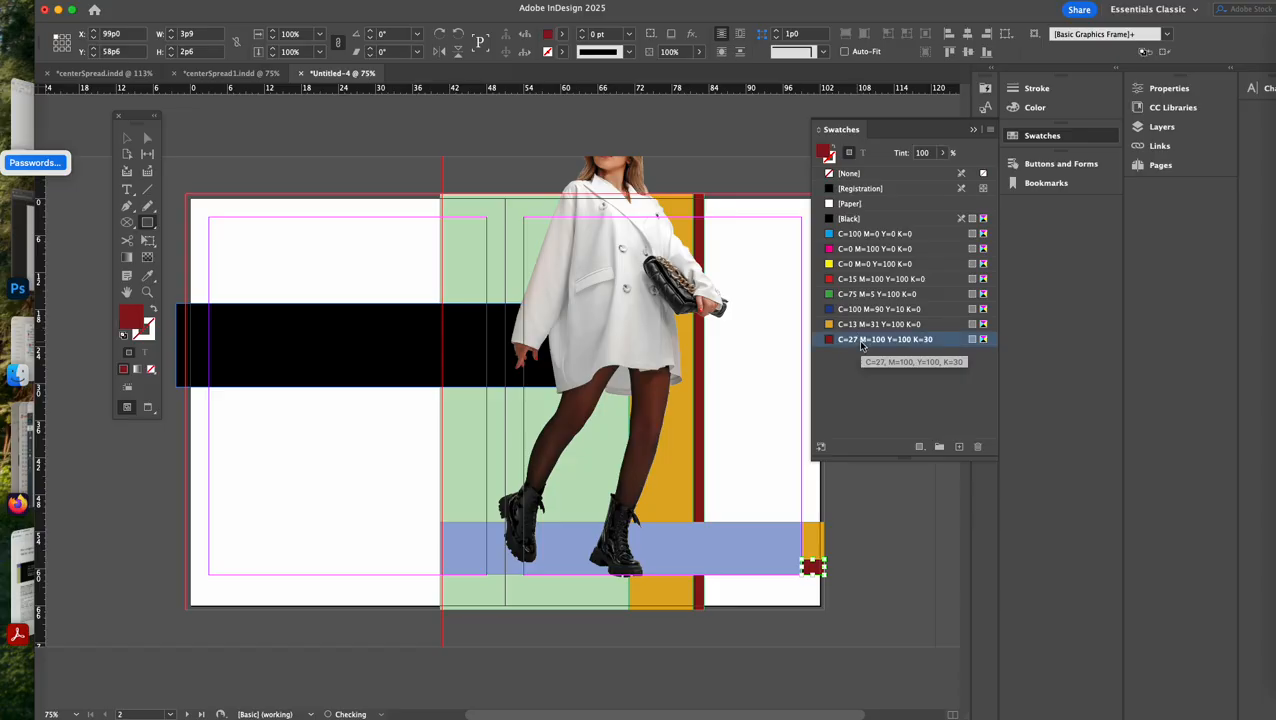
click(126, 137)
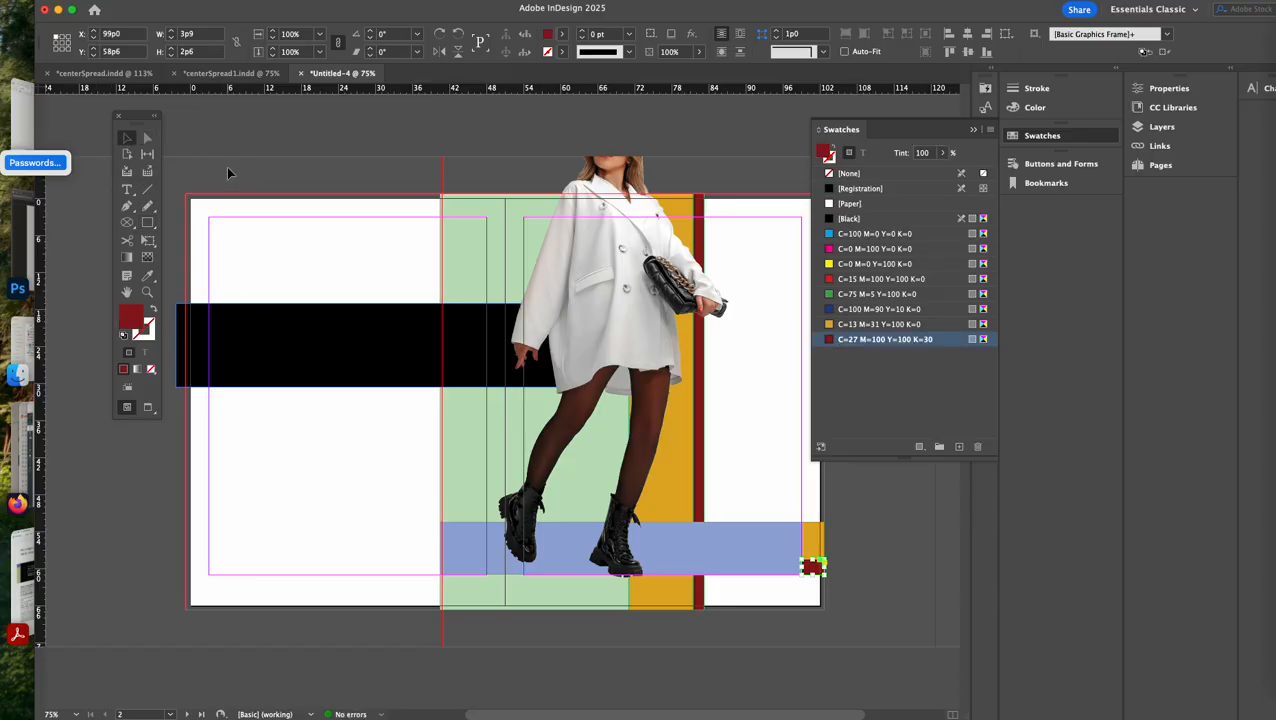
click(263, 243)
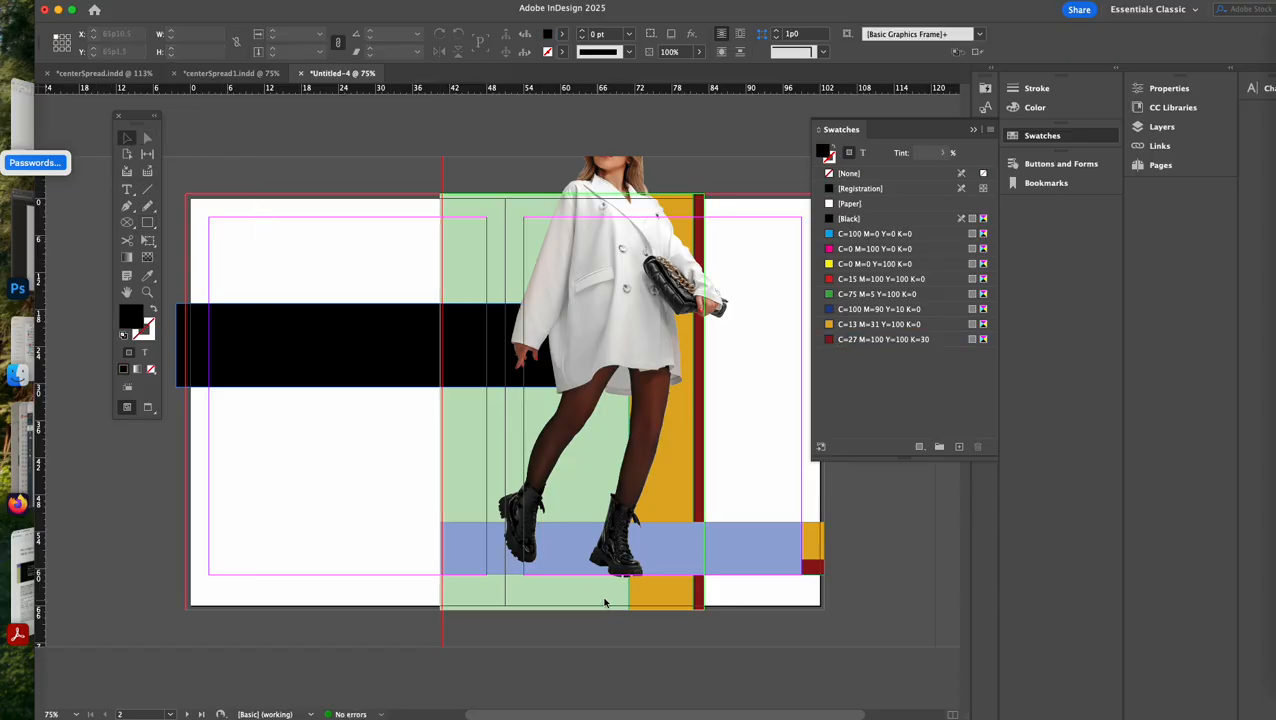
Change the horizontal bar's fill to the deeper violet blue #6e70d9 and deselect it
click(730, 572)
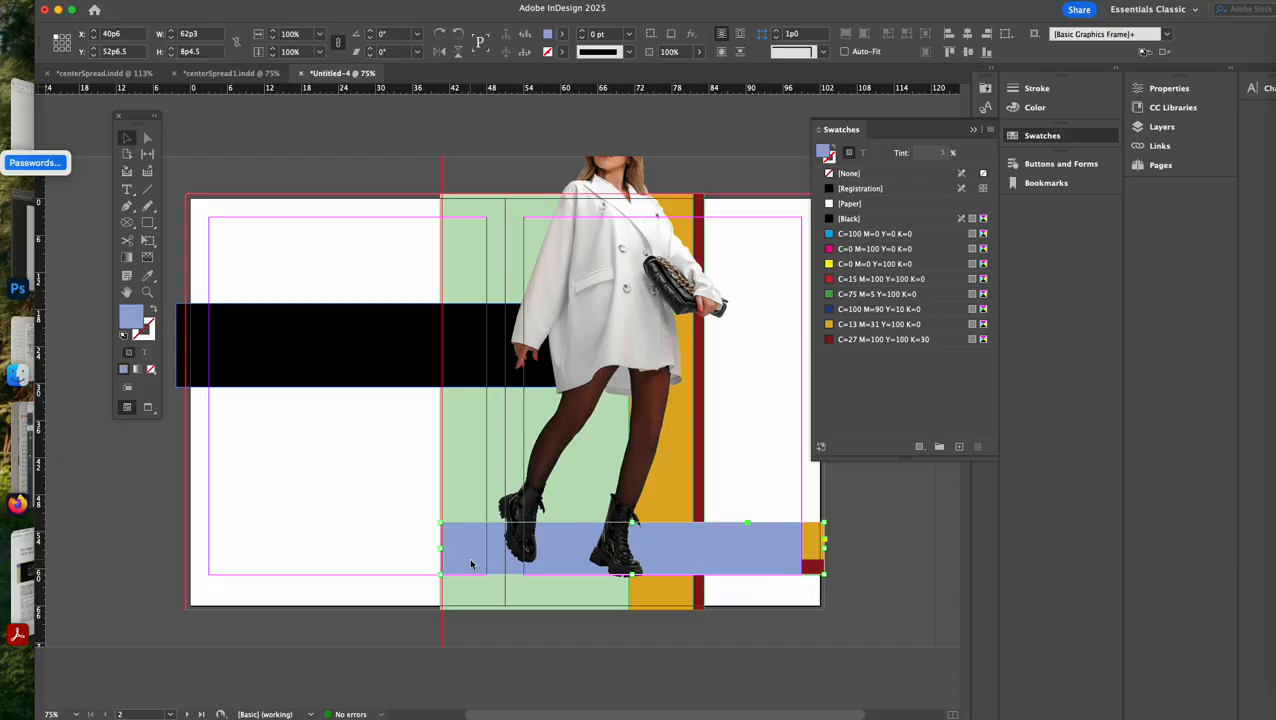
double_click(133, 316)
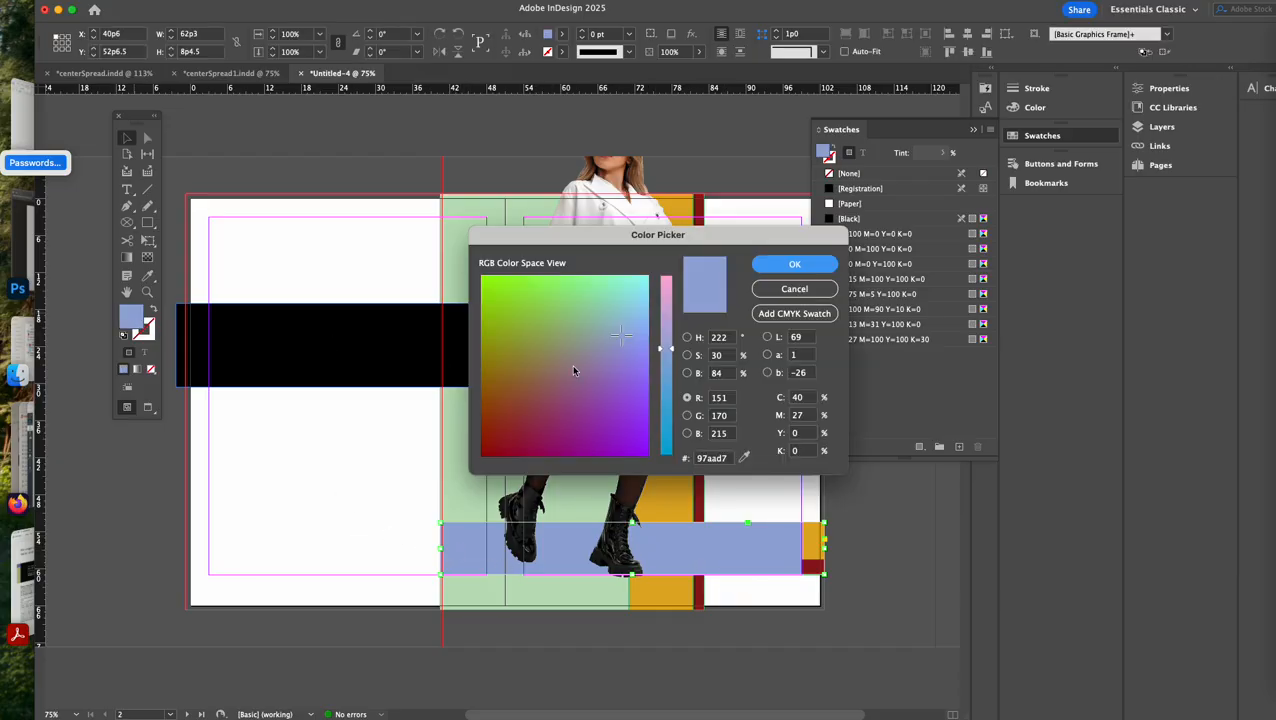
click(622, 378)
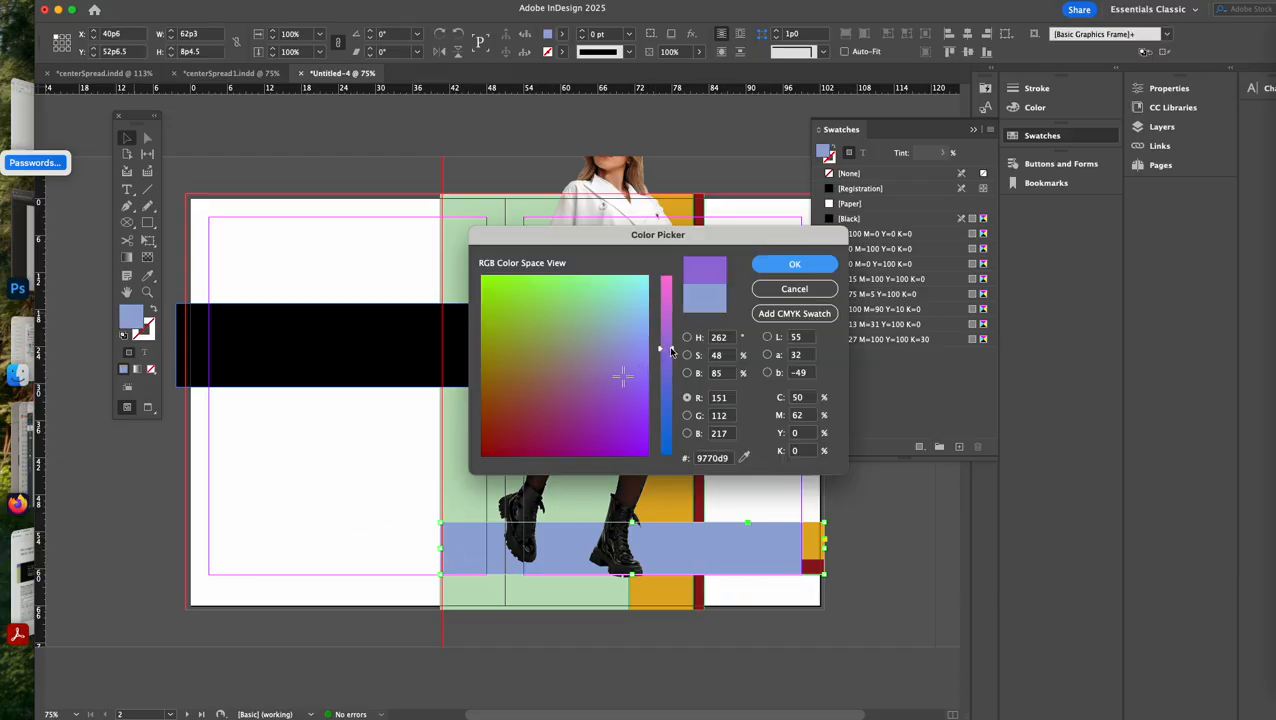
drag(671, 350, 672, 378)
click(791, 265)
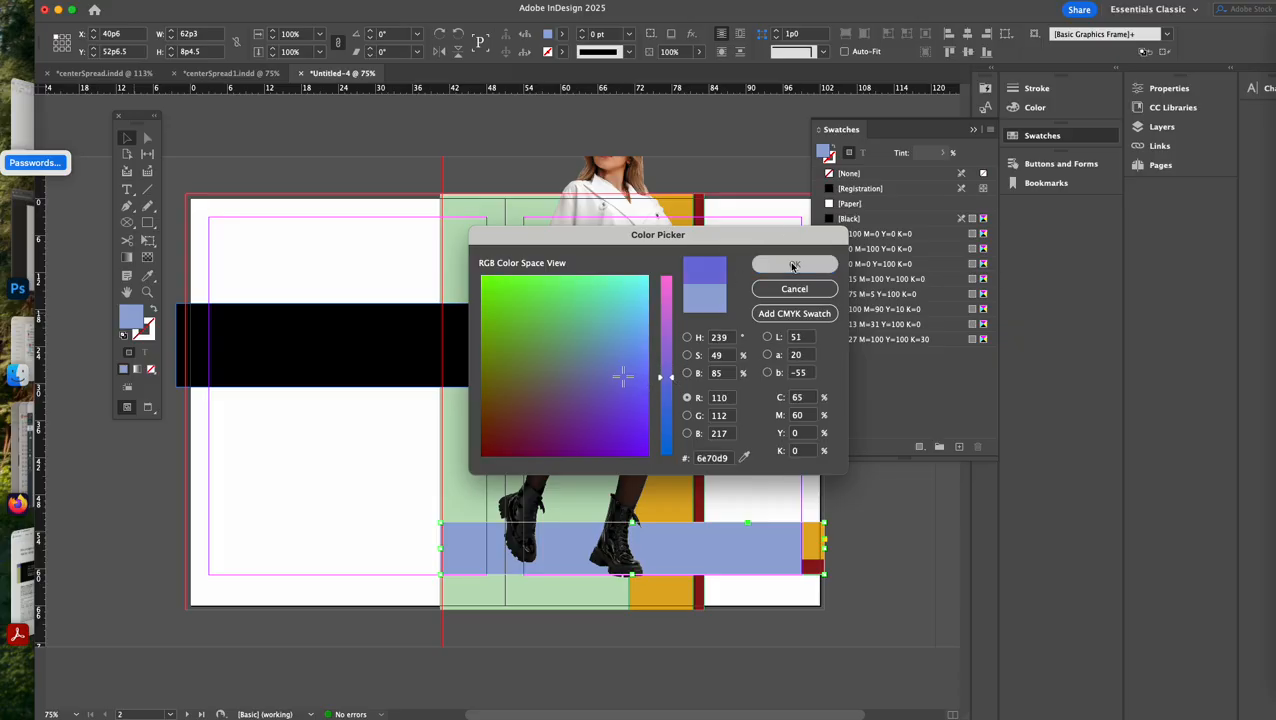
click(872, 518)
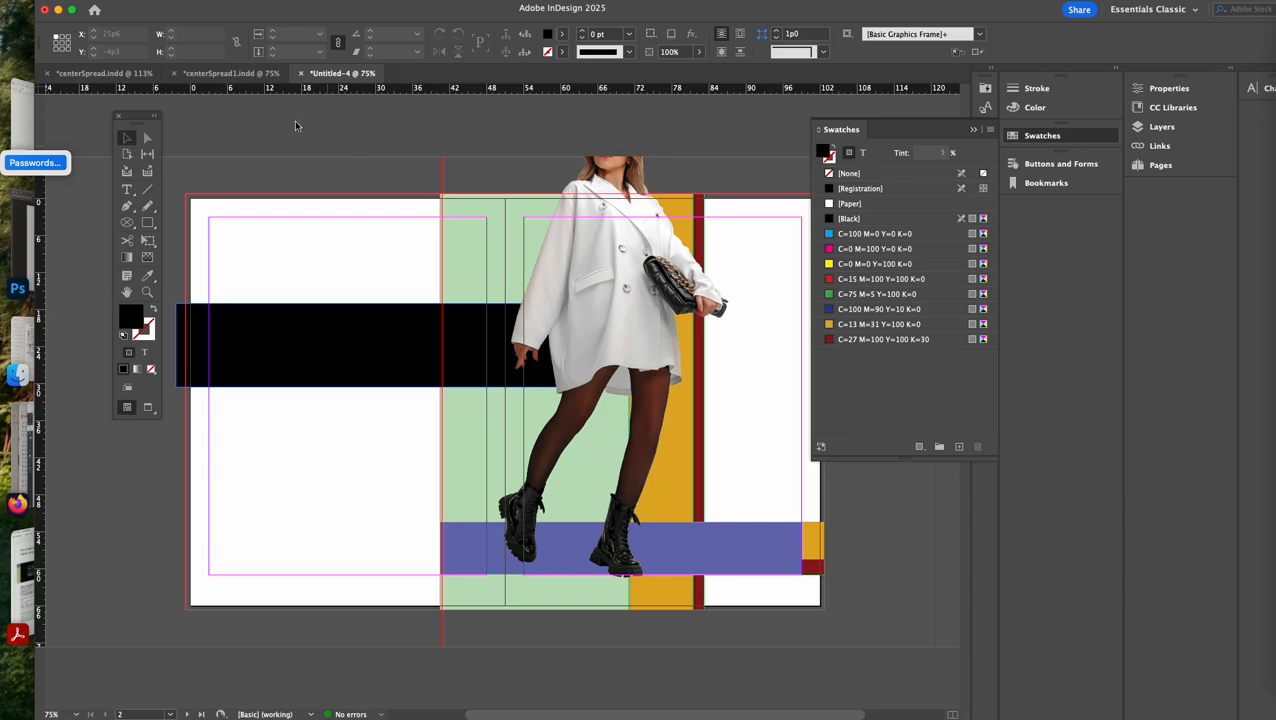
Check the reference layout in centerSpread1.indd, then return to Untitled-4 and put the swatch list away
click(231, 75)
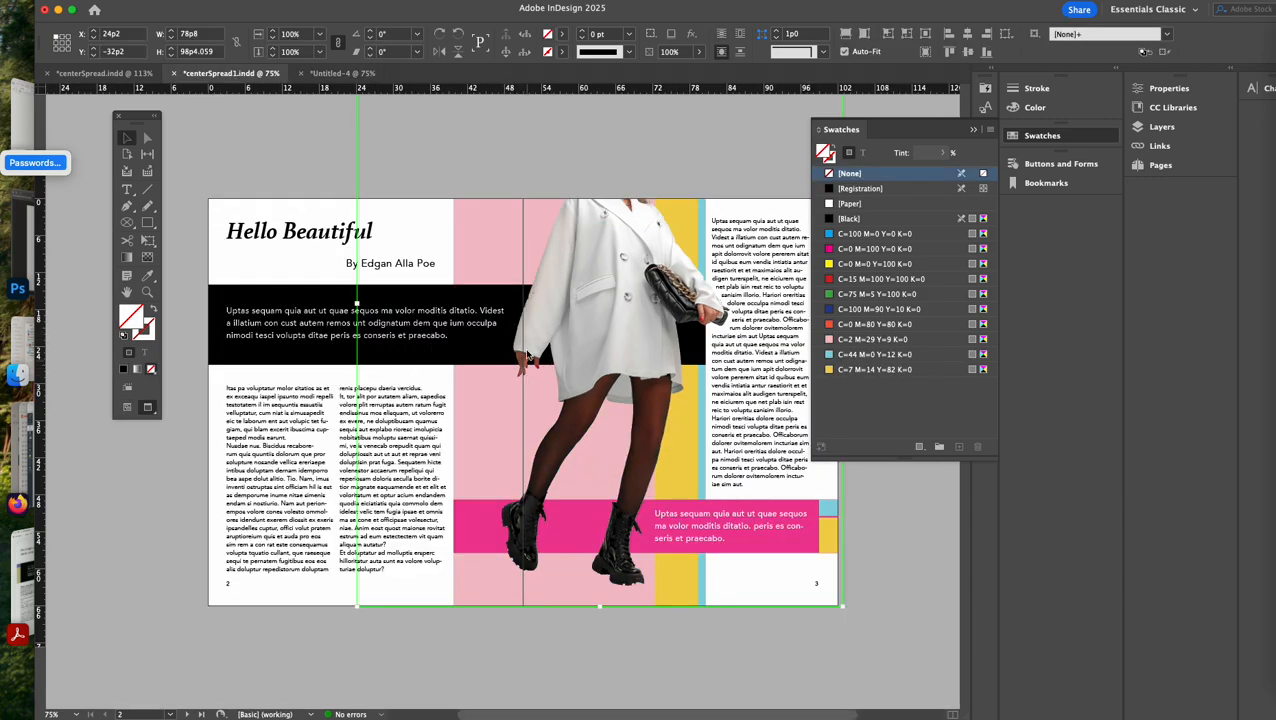
click(340, 73)
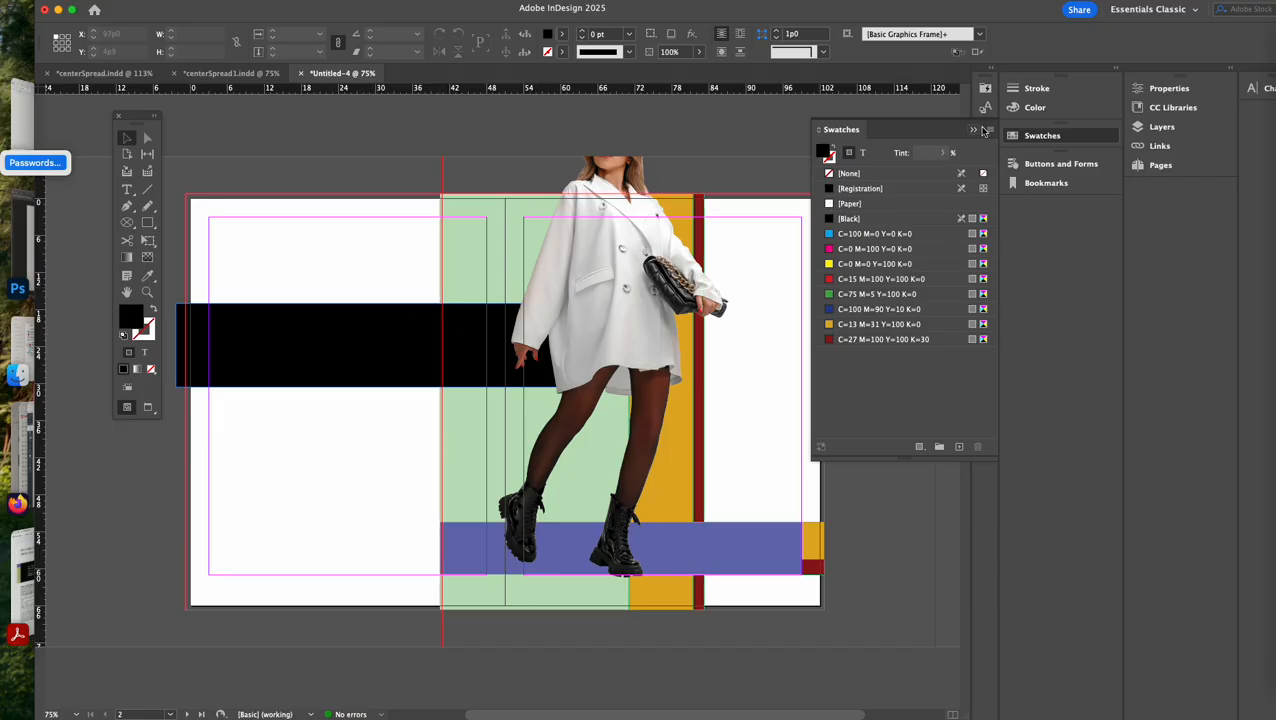
click(974, 130)
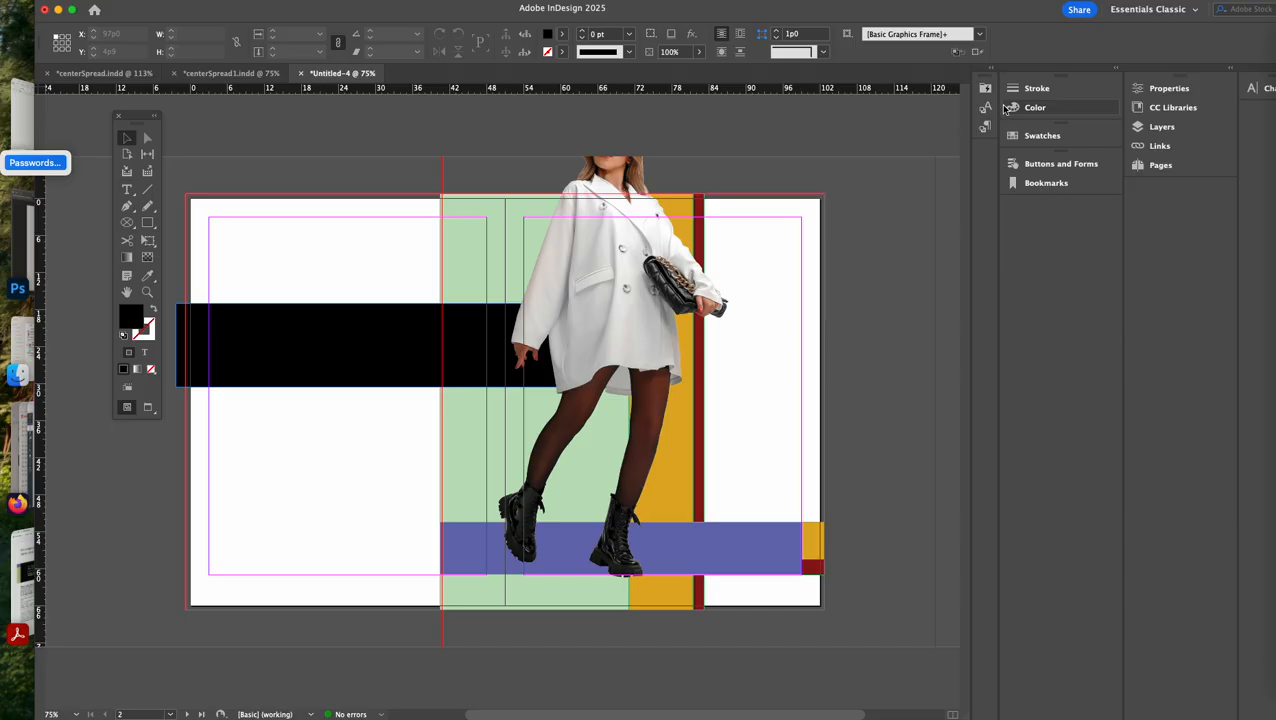
Unlock the girl, text and Layer 1 layers and raise the black bar to a Y position of 12p10
click(1152, 127)
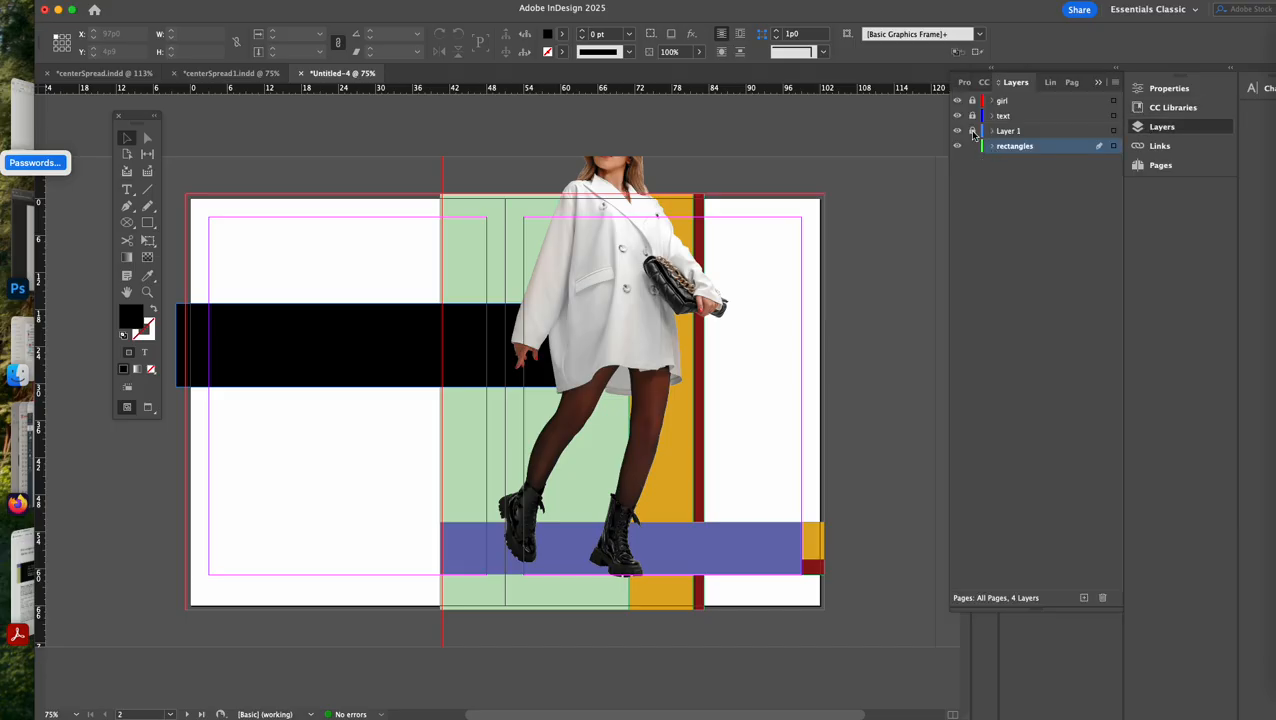
drag(973, 132, 972, 102)
click(390, 354)
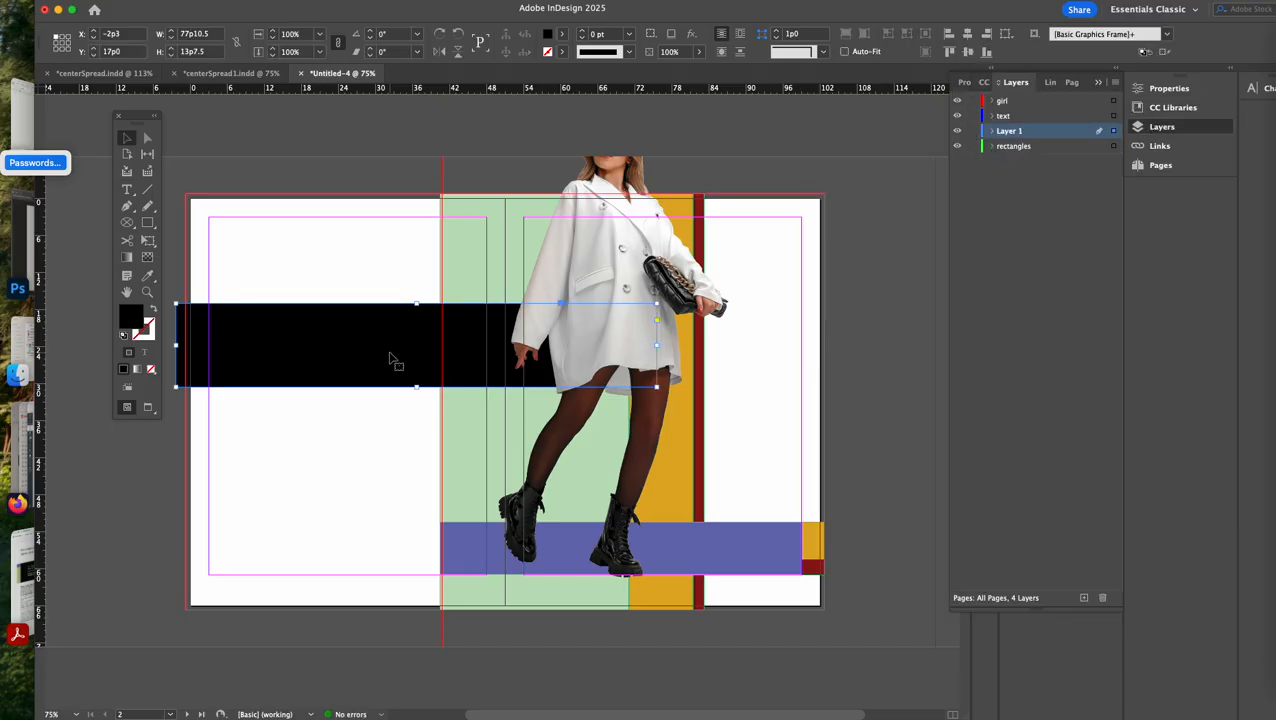
key(shift+Up)
key(shift+Up)
key(shift+Up)
key(shift+Up)
key(shift+Up)
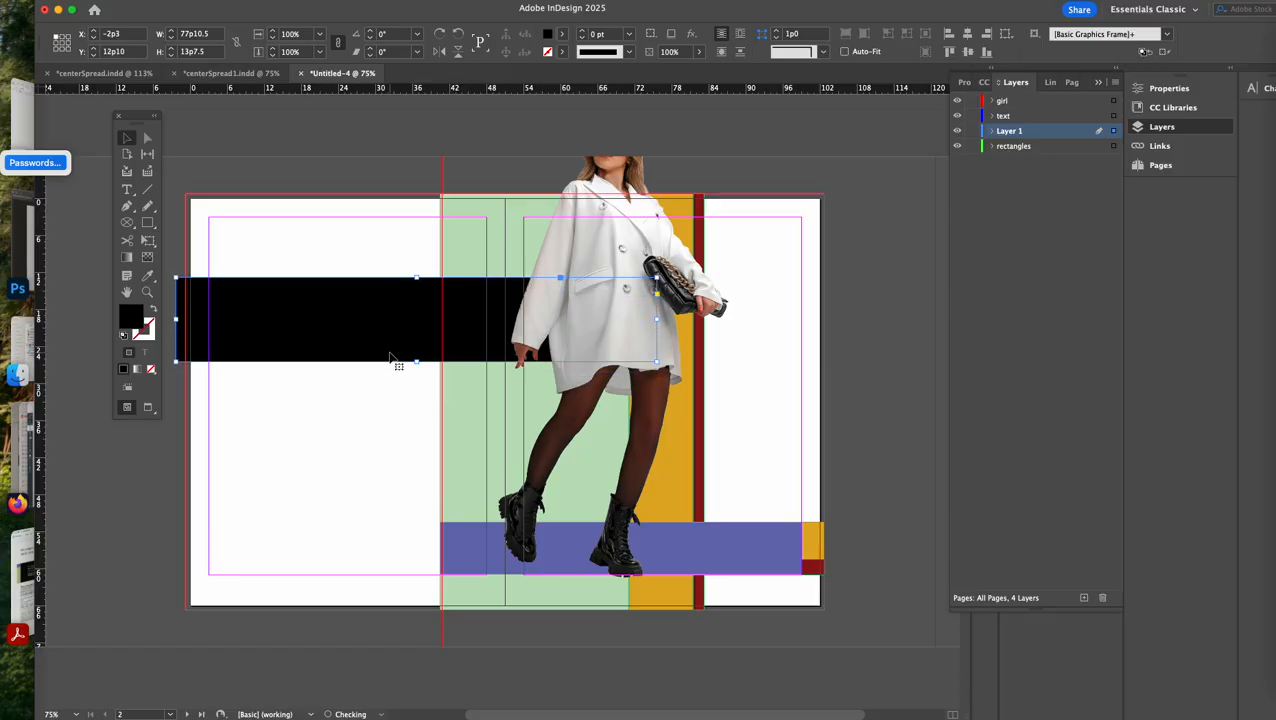
Compare the black bar's position with the reference in centerSpread1.indd, return to Untitled-4 and deselect the bar
click(230, 73)
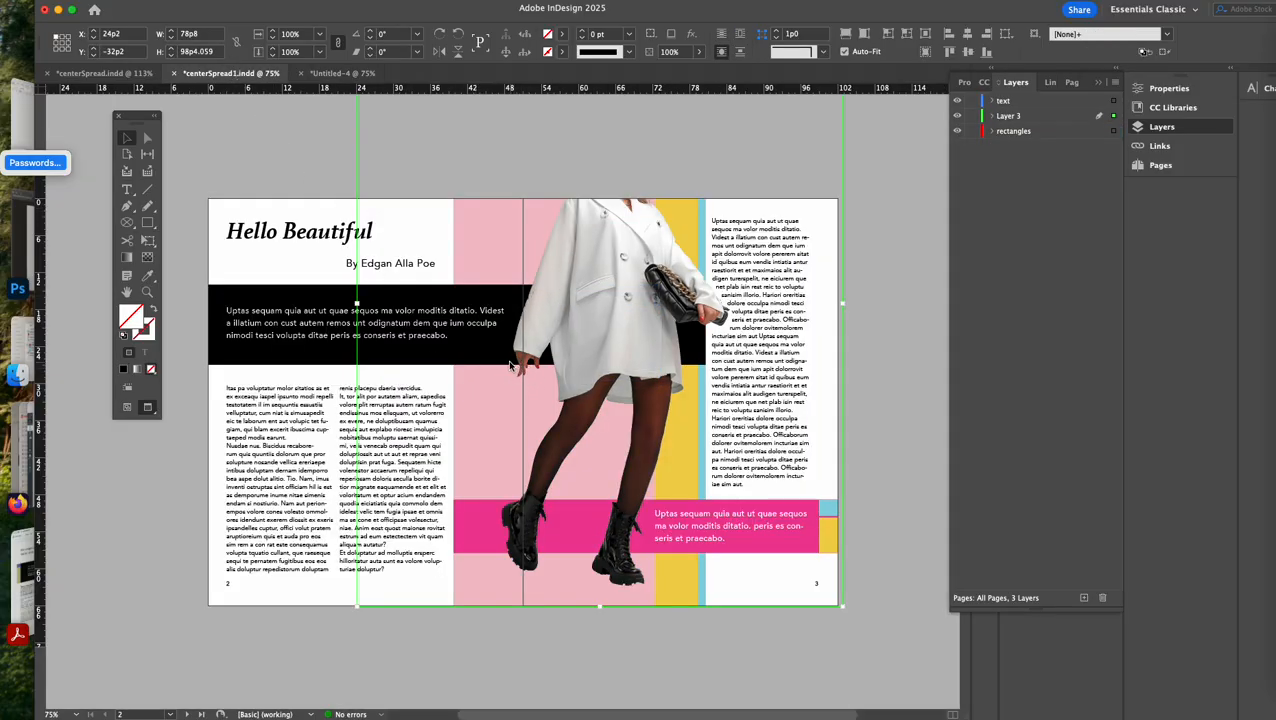
click(333, 74)
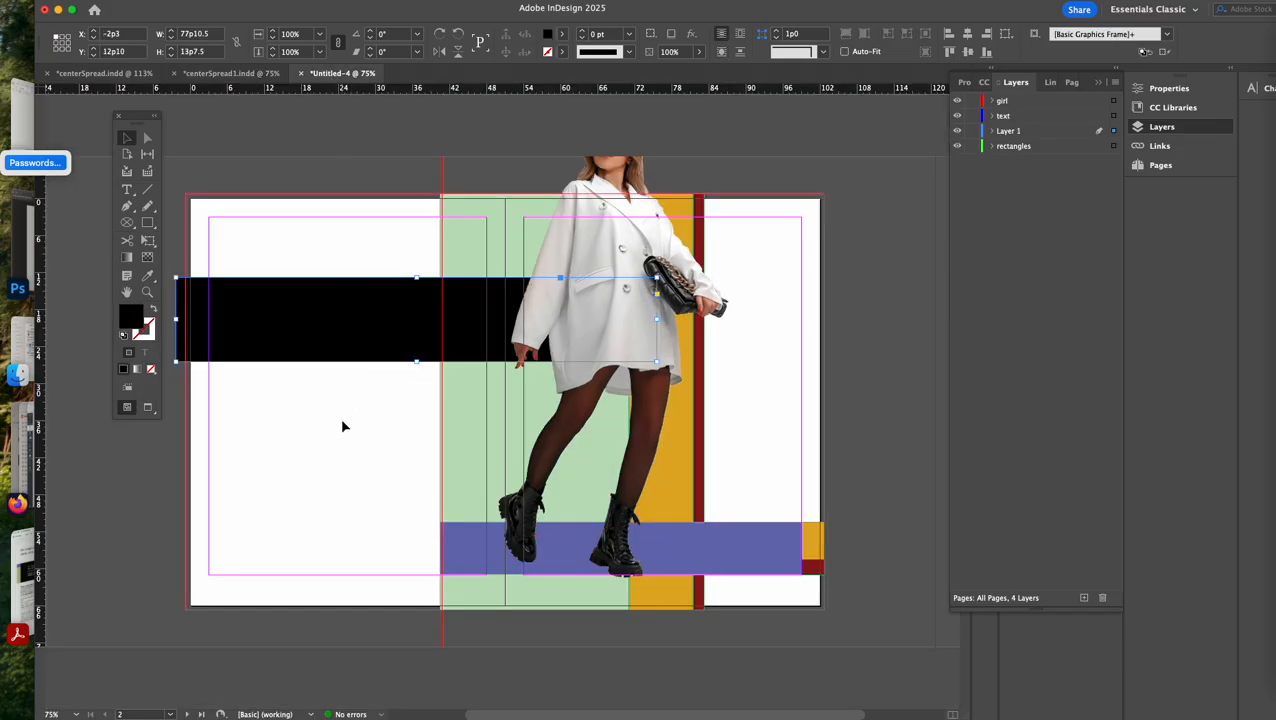
click(342, 427)
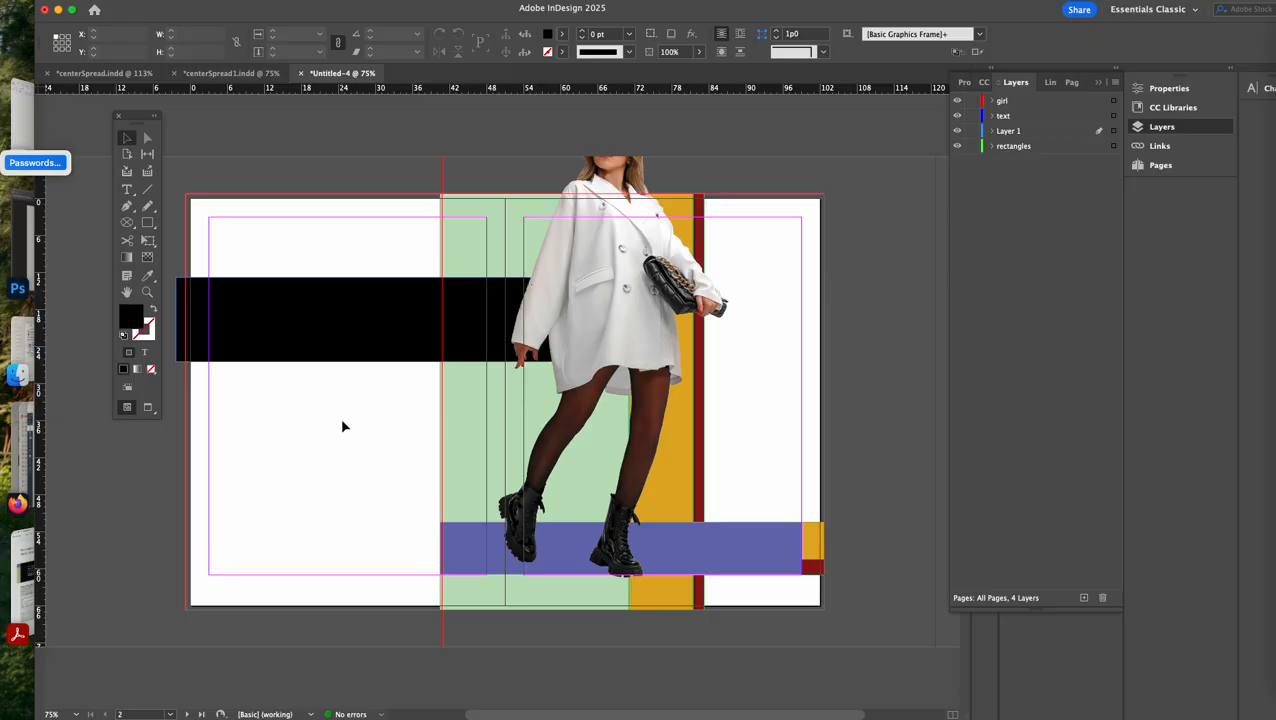
Preview the spread without guides and examine where the small dark red rectangle meets the blue bar's lower edge
key(w)
key(w)
key(w)
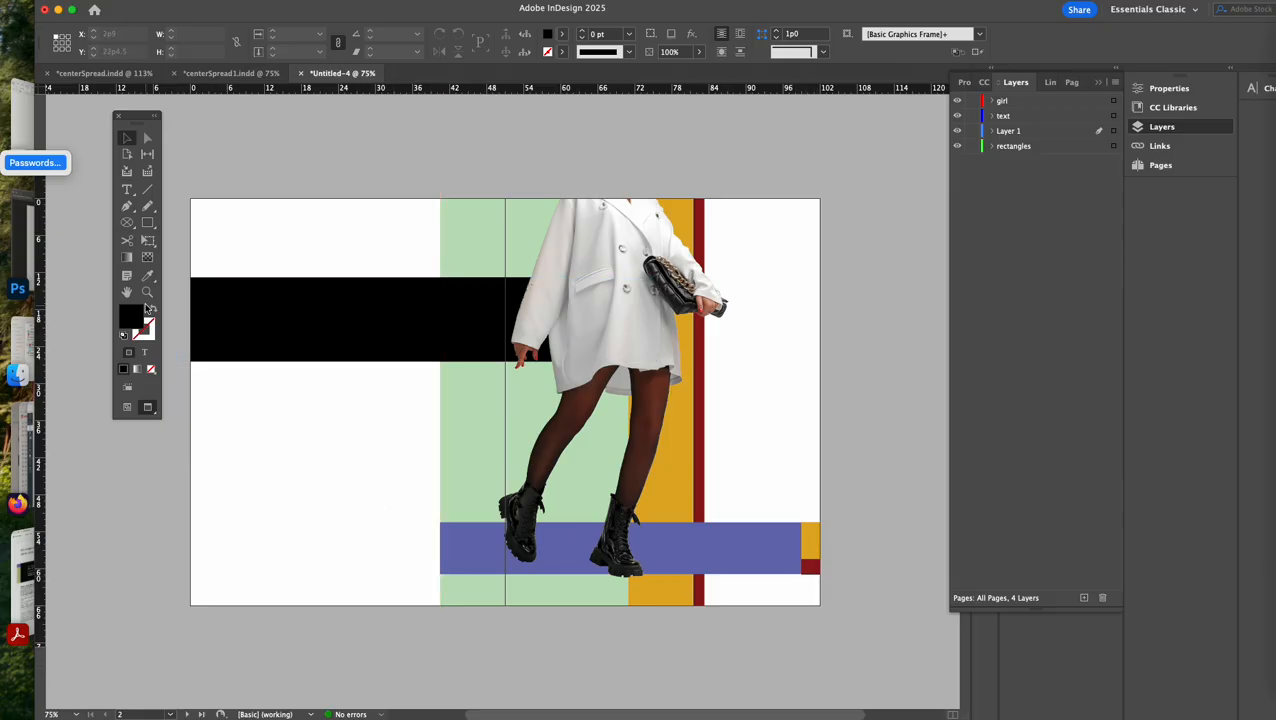
drag(813, 573, 966, 703)
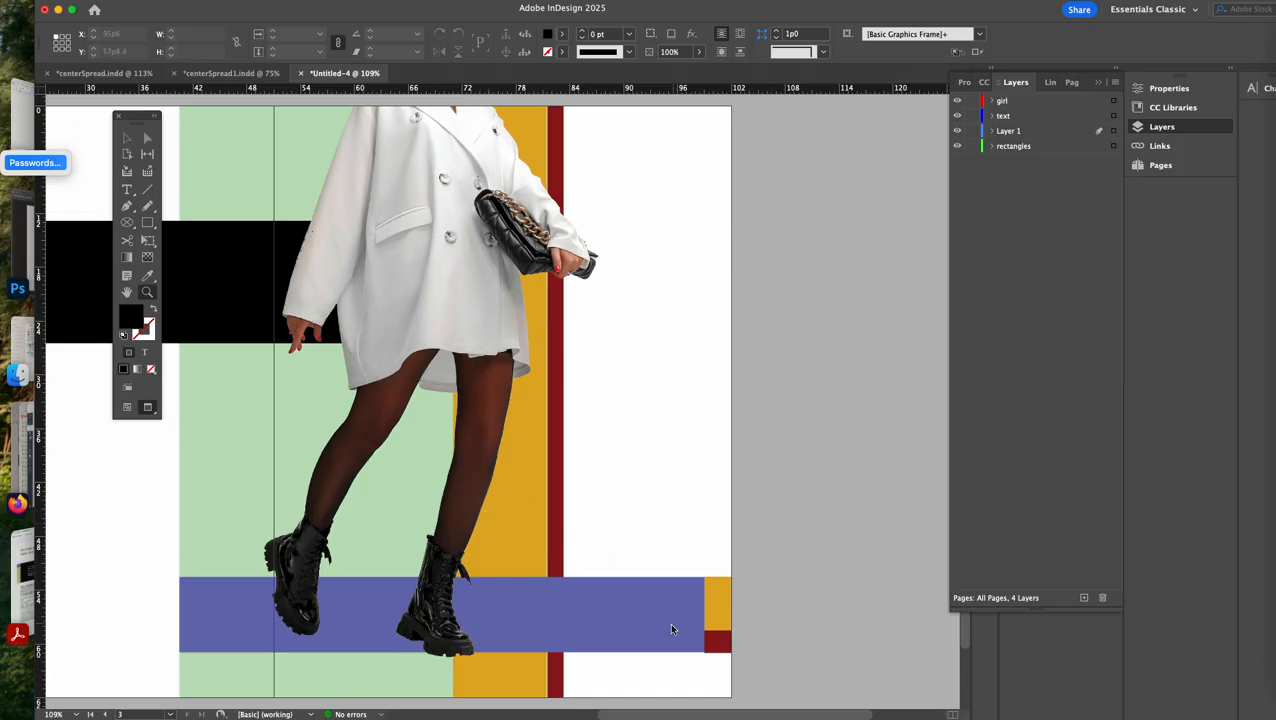
drag(670, 624, 772, 687)
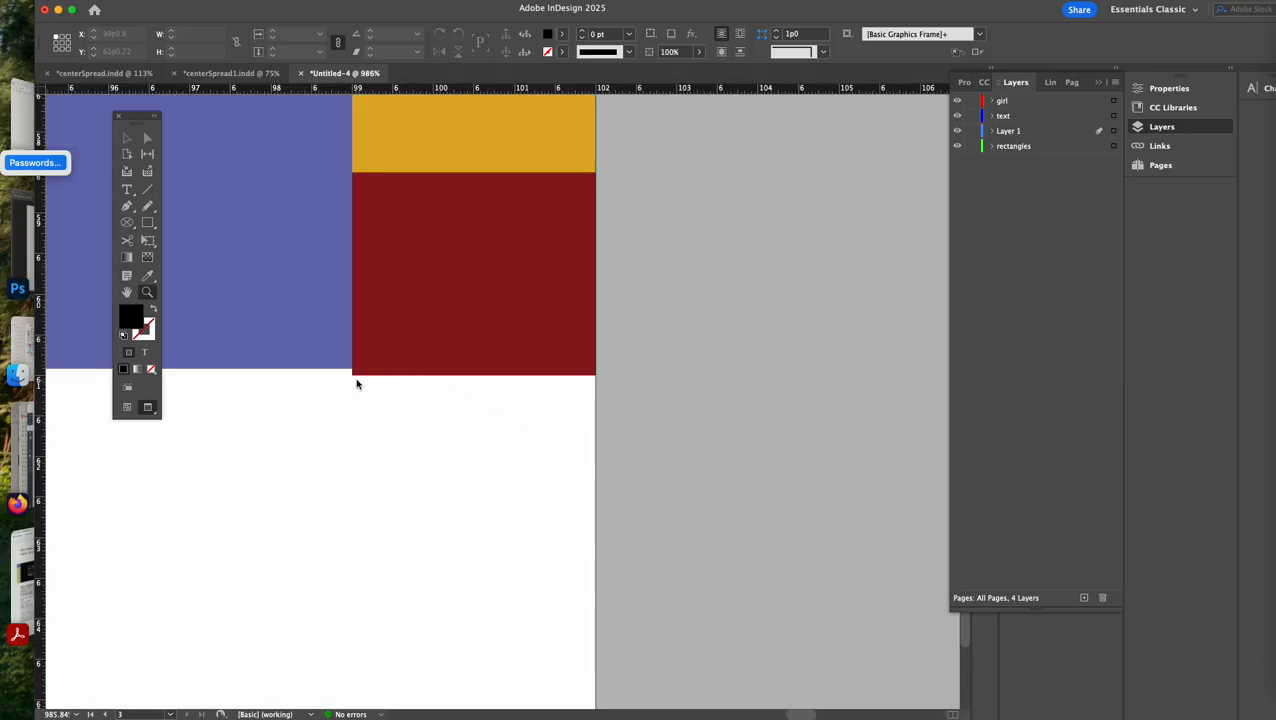
Return to the normal screen view and lock the Layer 1, text and girl layers
click(127, 137)
click(502, 402)
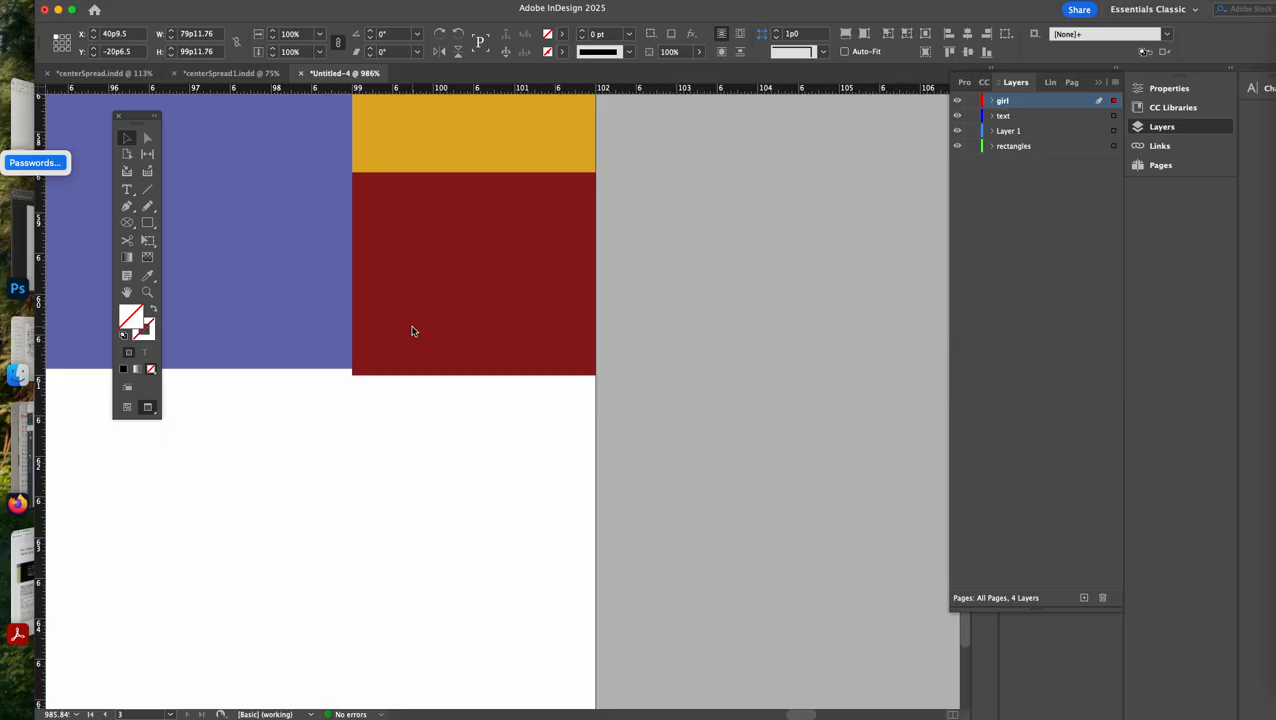
key(w)
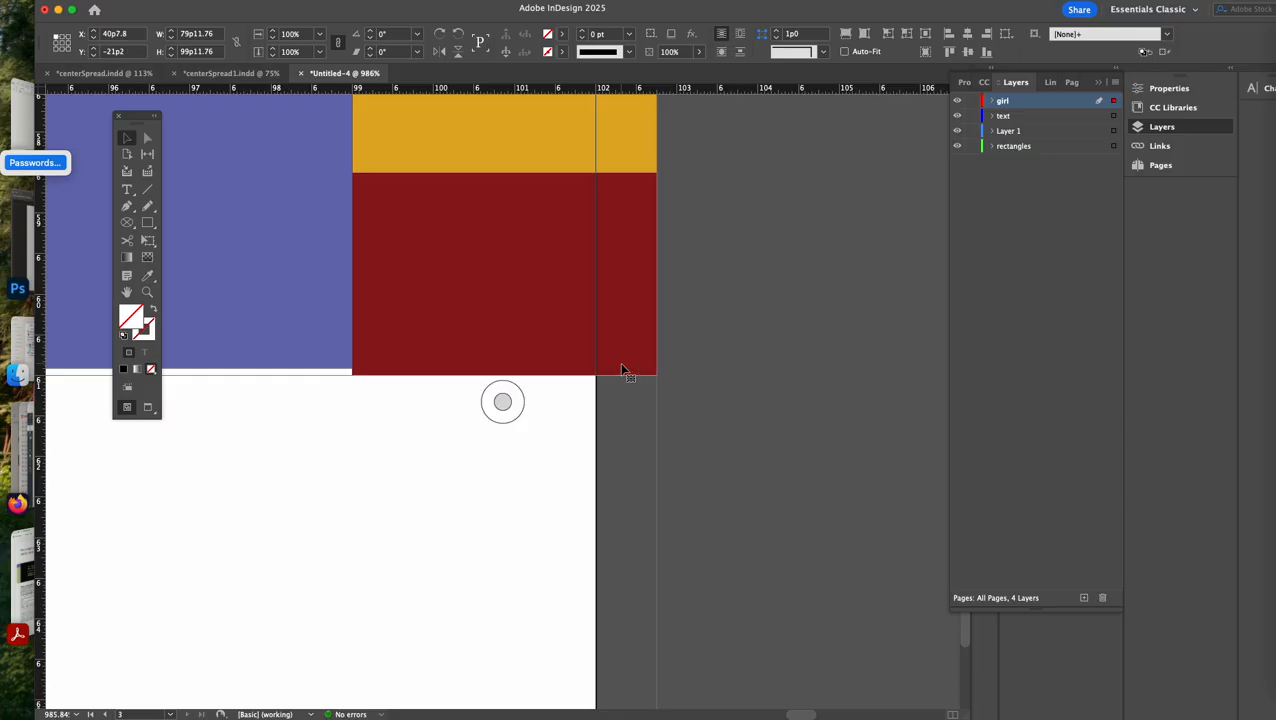
click(972, 131)
click(972, 116)
click(972, 101)
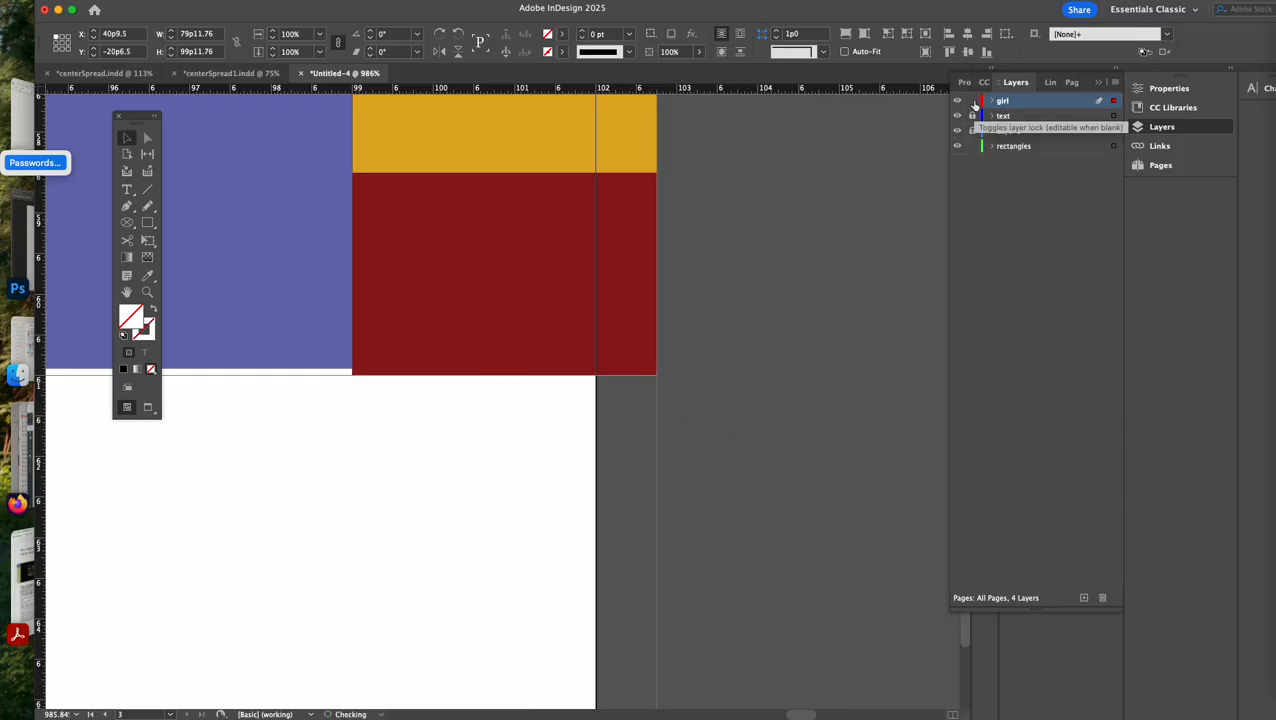
Align the small dark red rectangle's bottom edge with the blue bar and extend its top edge to a height of about 3p1
click(507, 373)
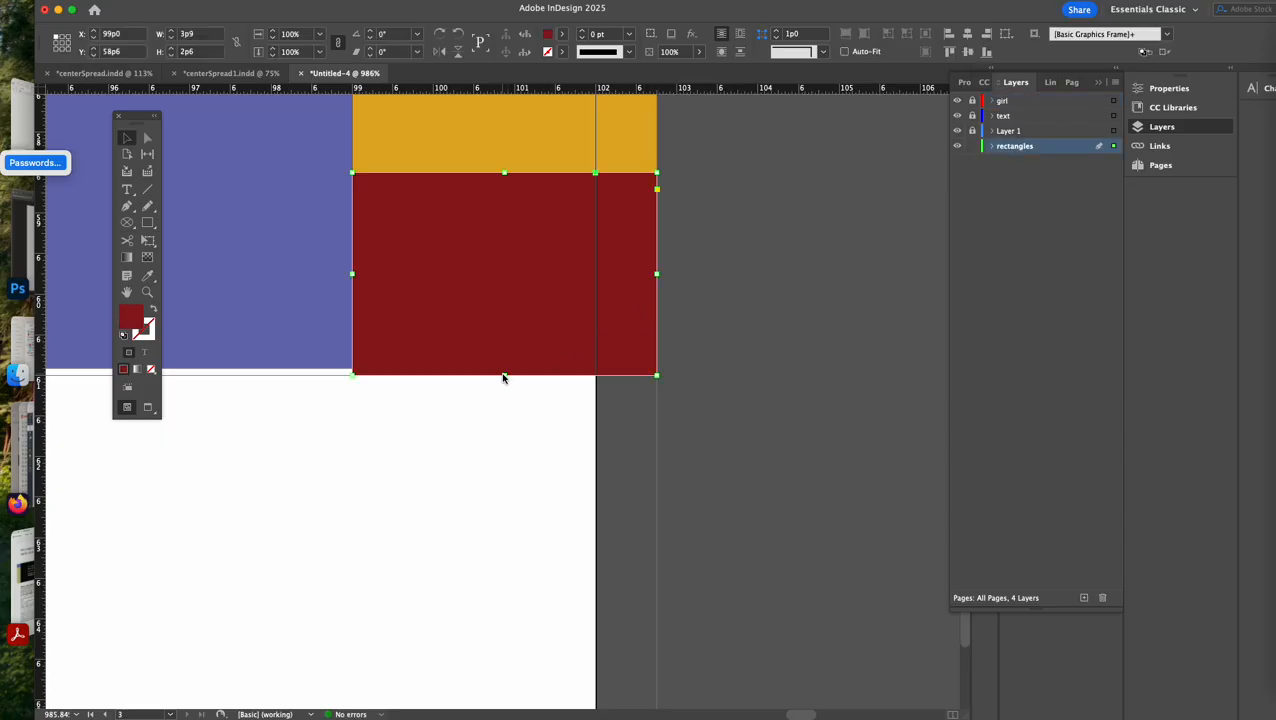
drag(503, 374, 505, 368)
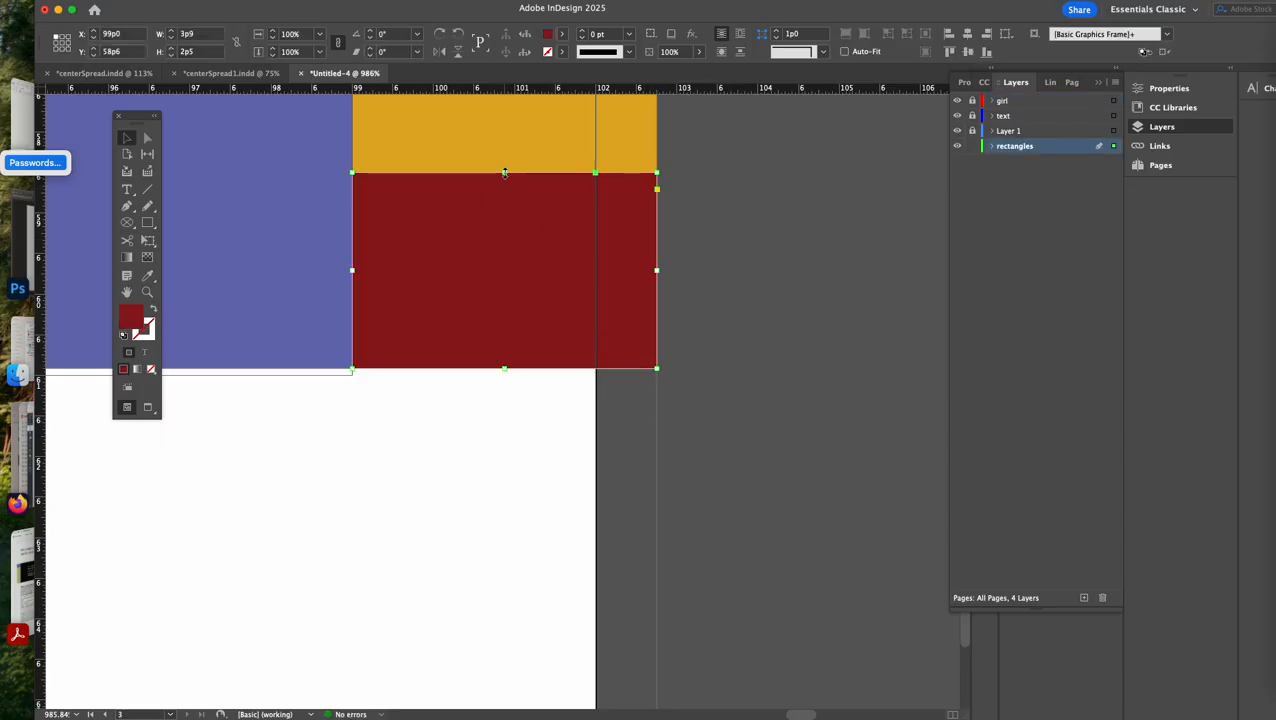
drag(504, 173, 504, 118)
Preview the whole spread with the small dark red rectangle deselected
key(super+minus)
key(super+minus)
key(super+minus)
key(super+minus)
key(super+minus)
key(super+minus)
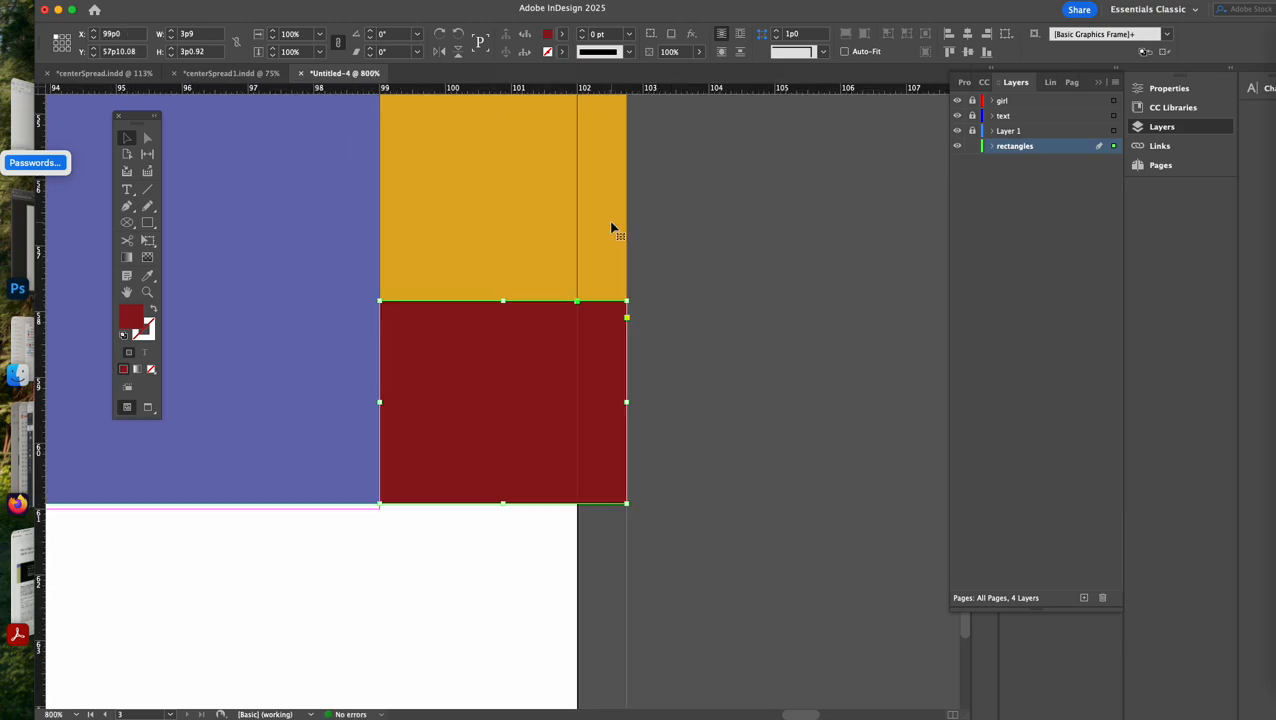
scroll(523, 275, left, 15)
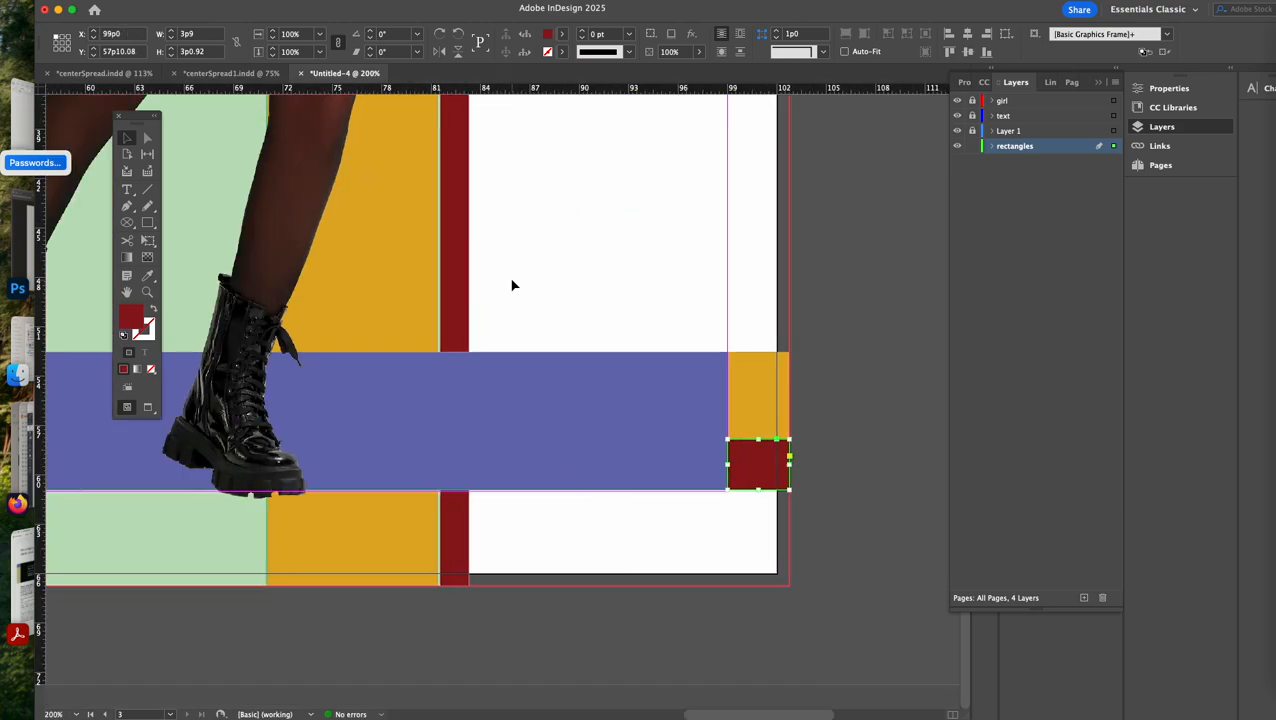
scroll(513, 285, right, 3)
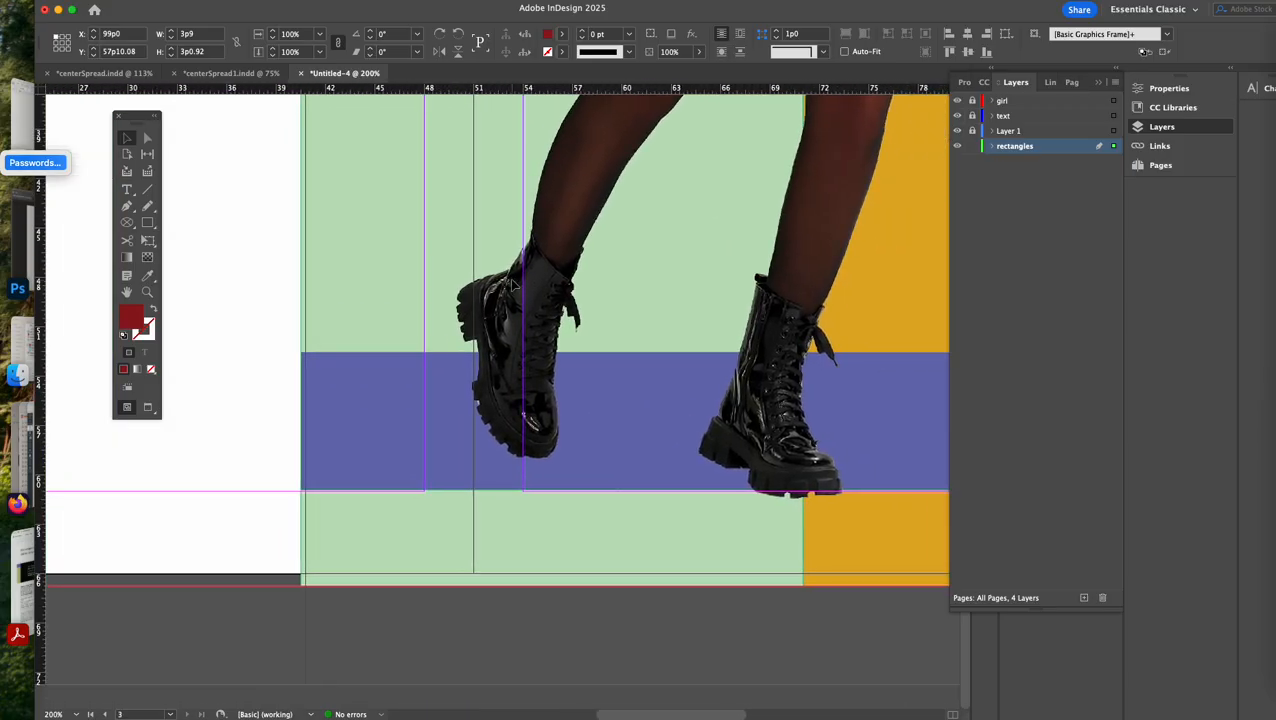
key(super+minus)
key(super+minus)
key(super+minus)
key(super+minus)
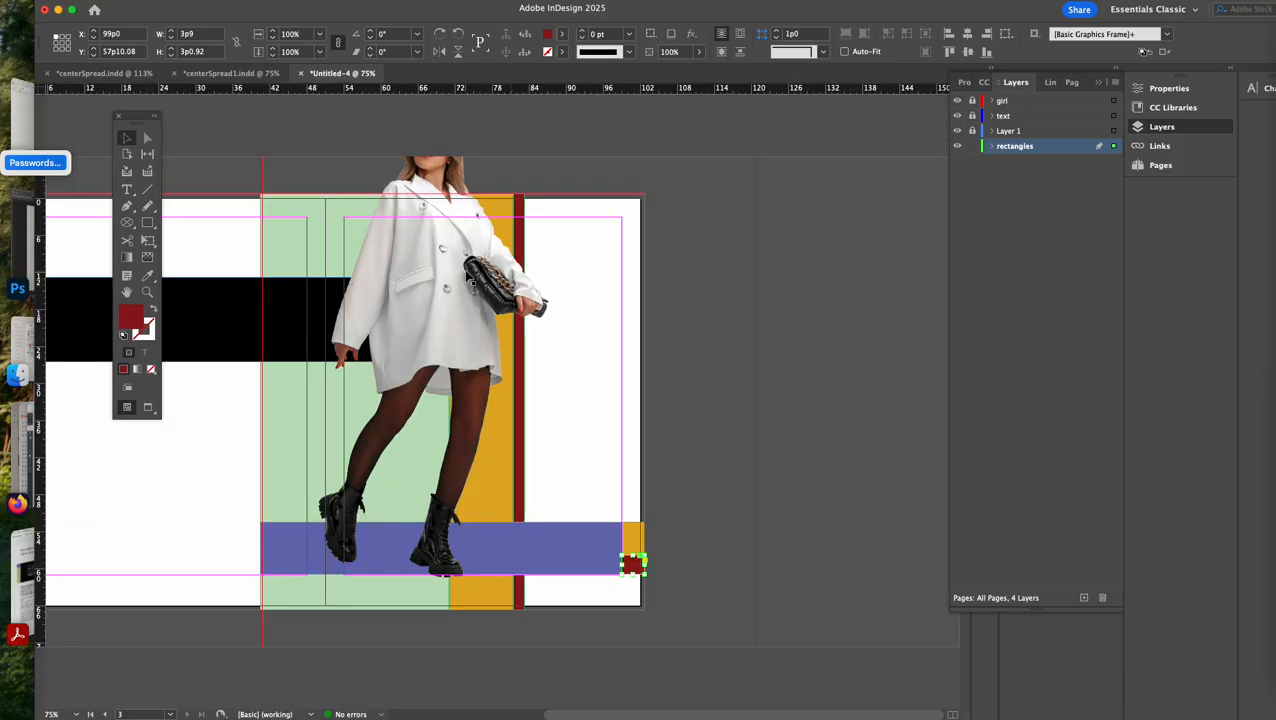
scroll(468, 278, left, 5)
scroll(467, 278, left, 1)
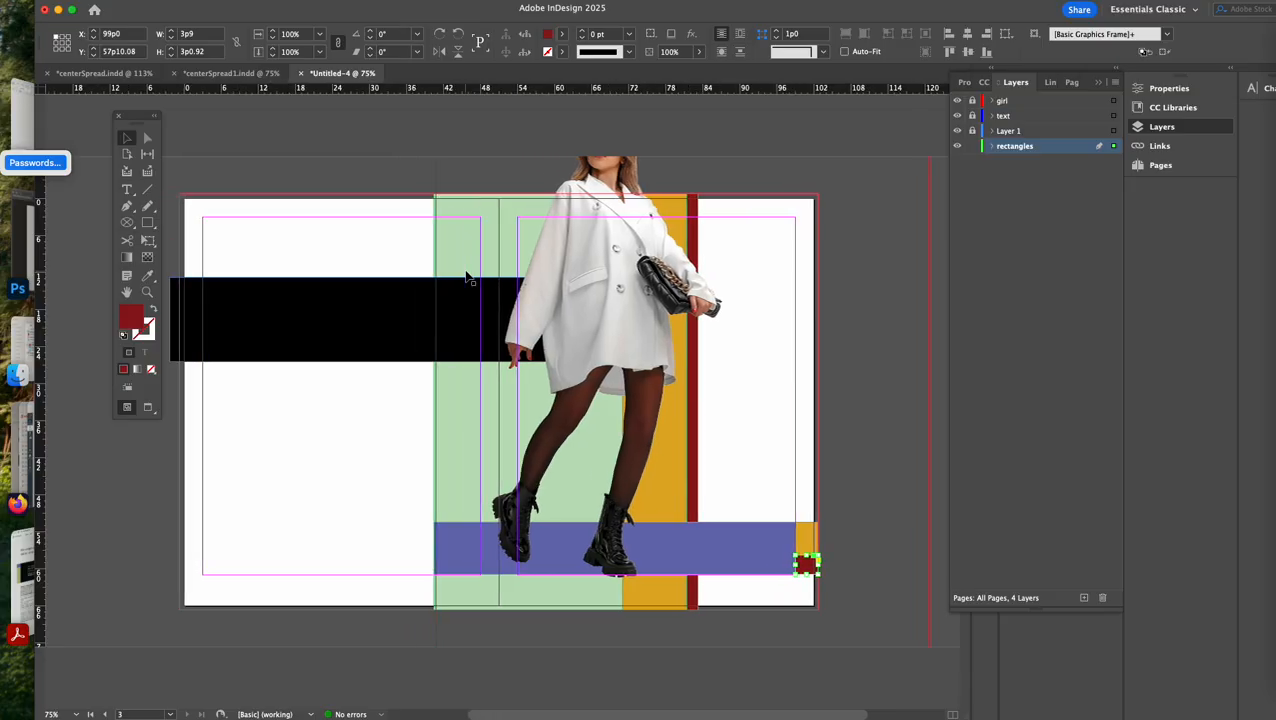
key(w)
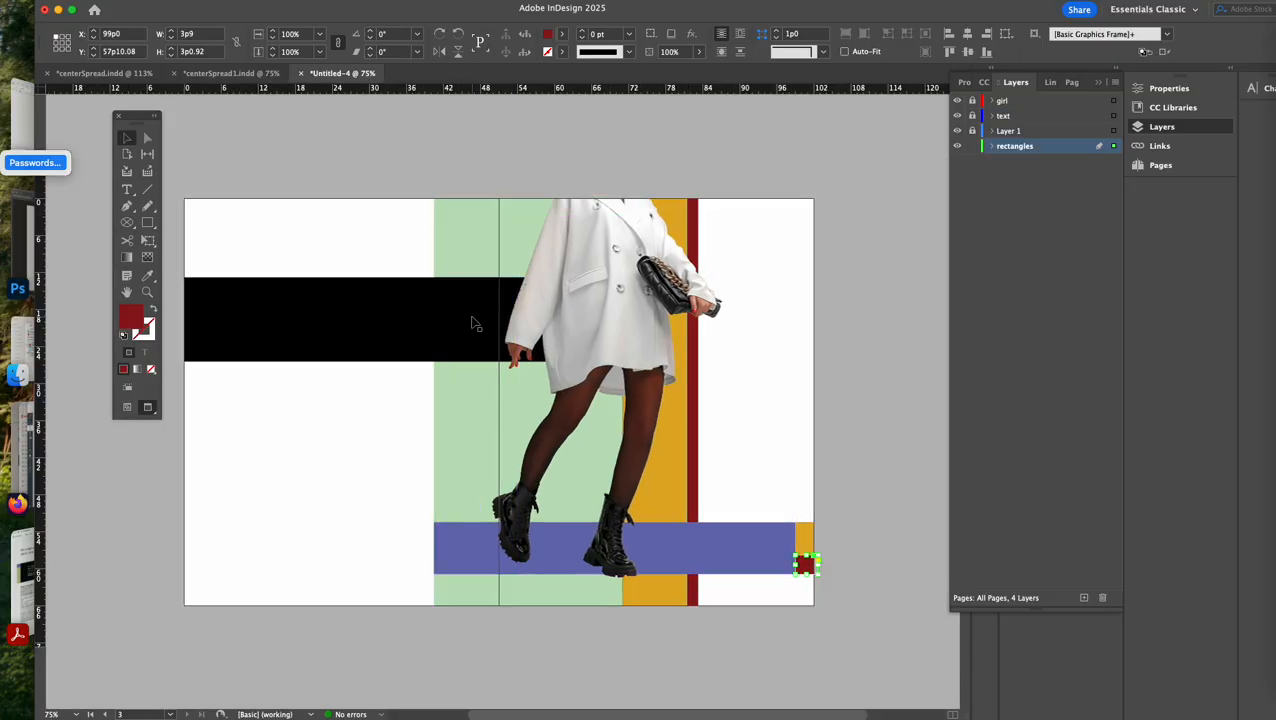
click(900, 498)
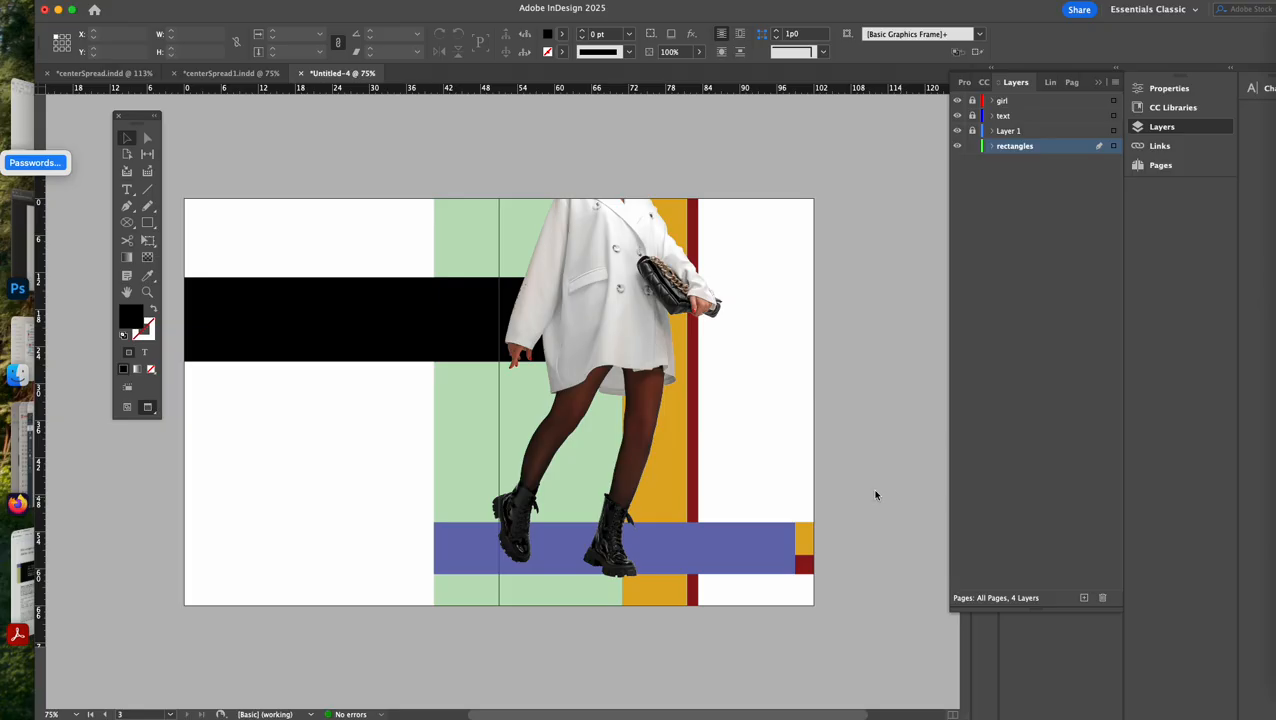
Change the large light green rectangle's fill to the grayish beige #bcbaa5 and deselect it
click(580, 495)
click(506, 476)
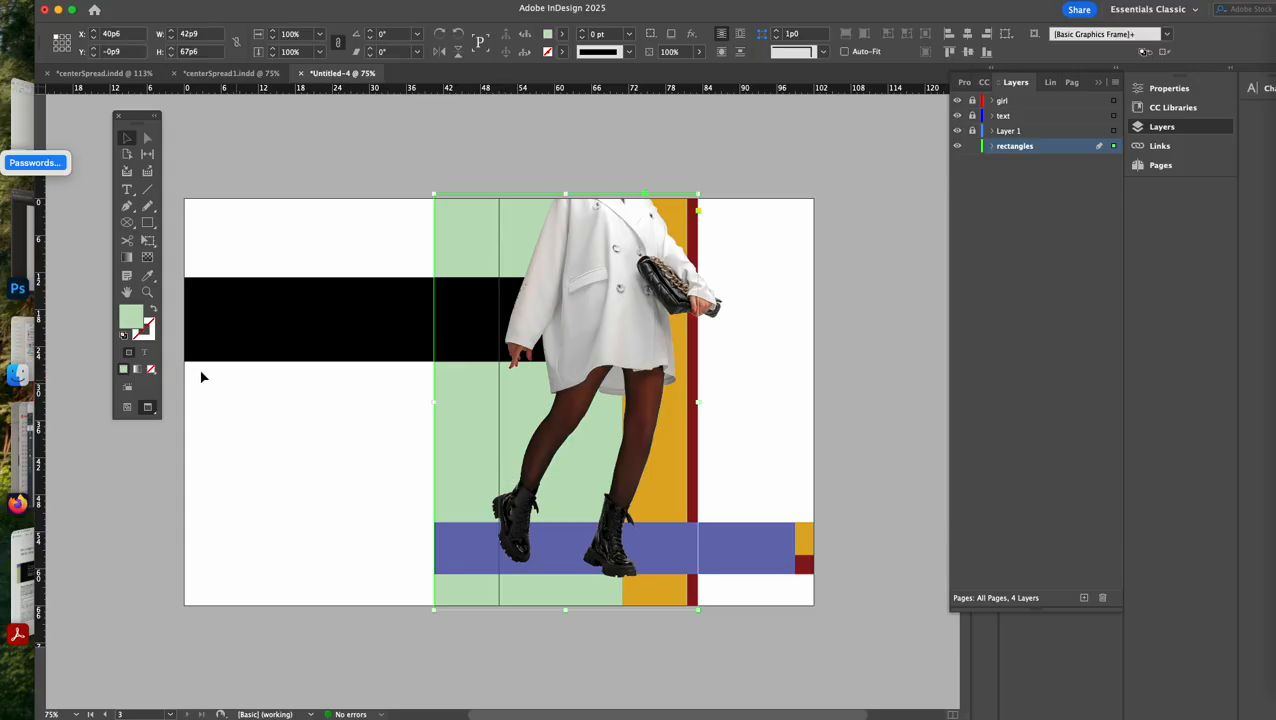
double_click(131, 320)
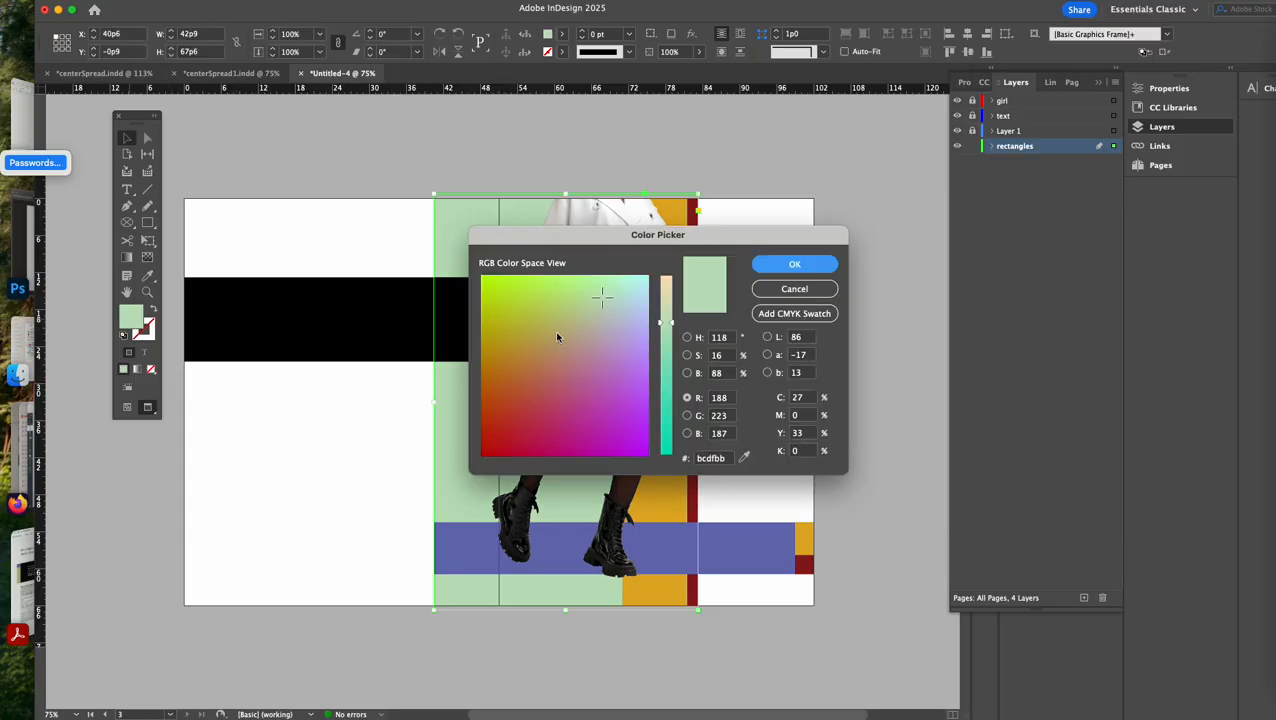
click(589, 323)
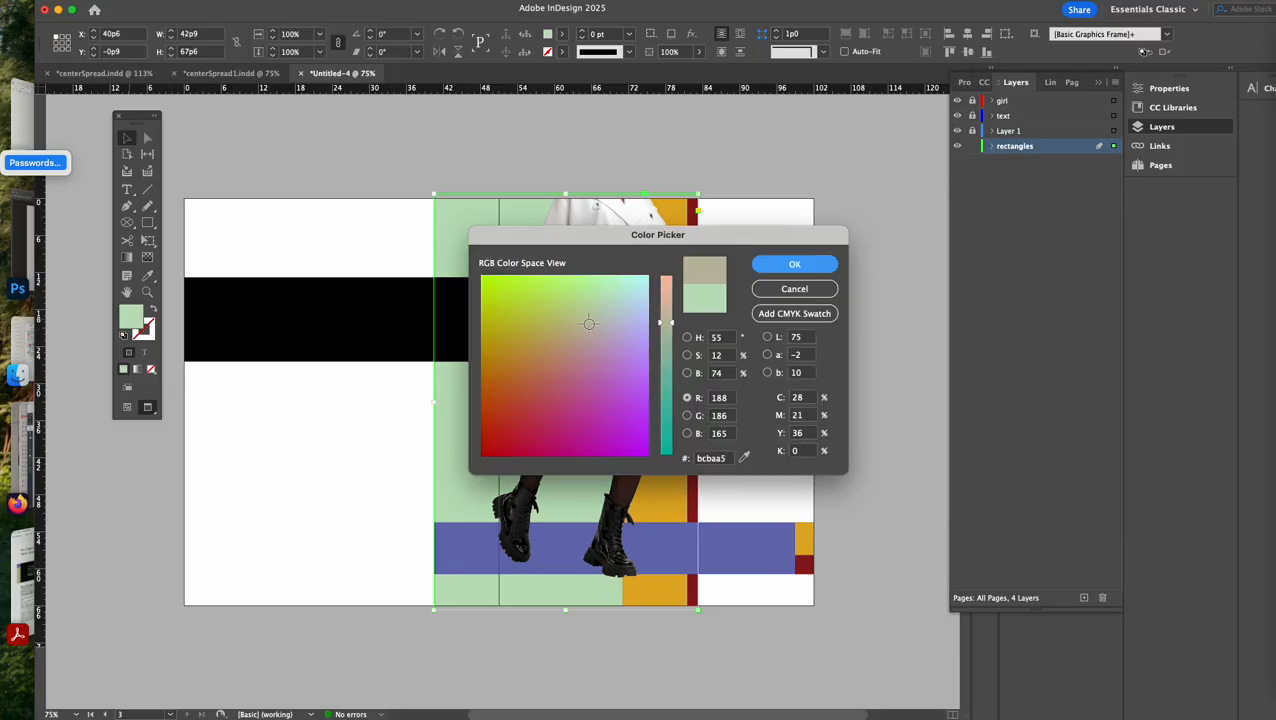
click(801, 267)
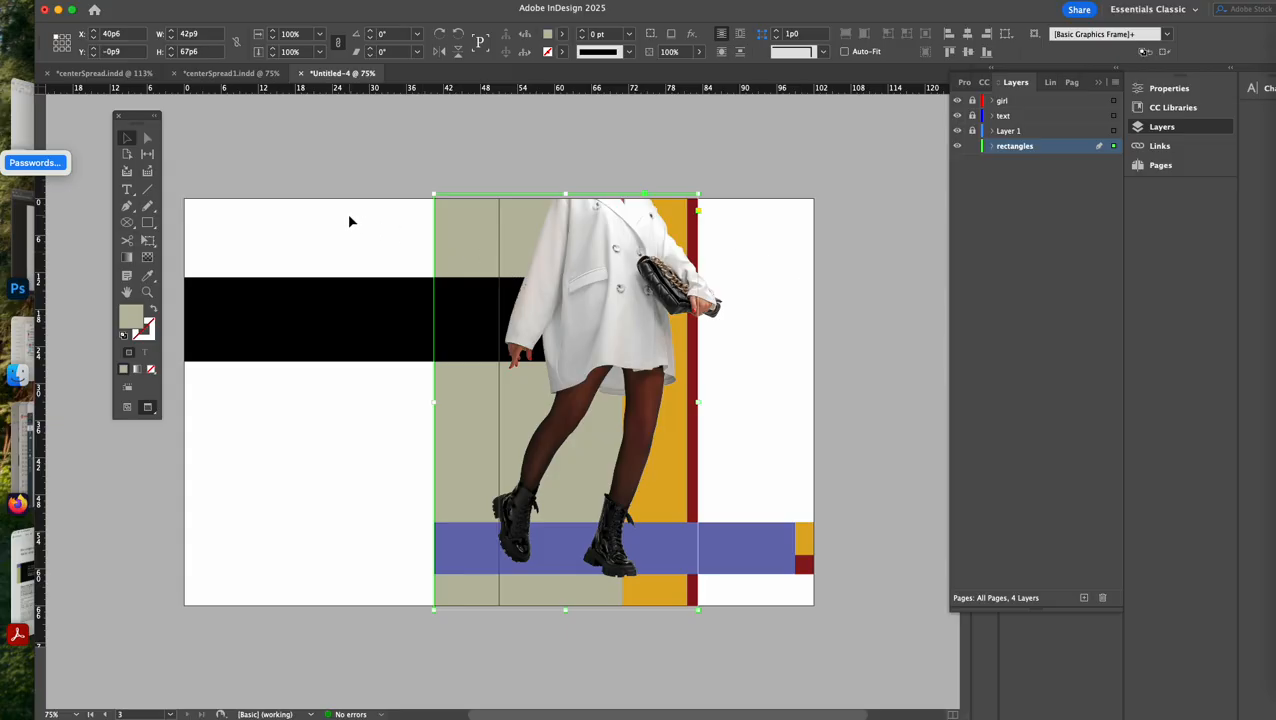
click(349, 221)
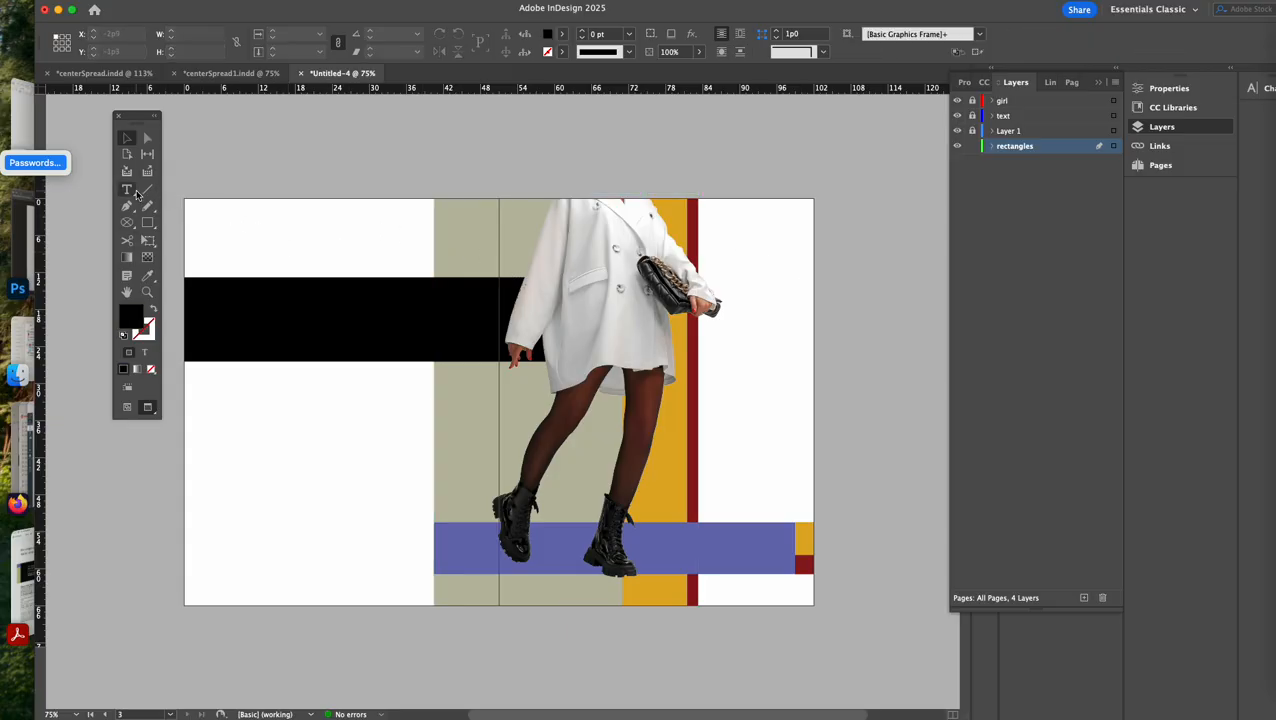
Copy the "Hello Beautiful" heading text from centerSpread1.indd
click(230, 73)
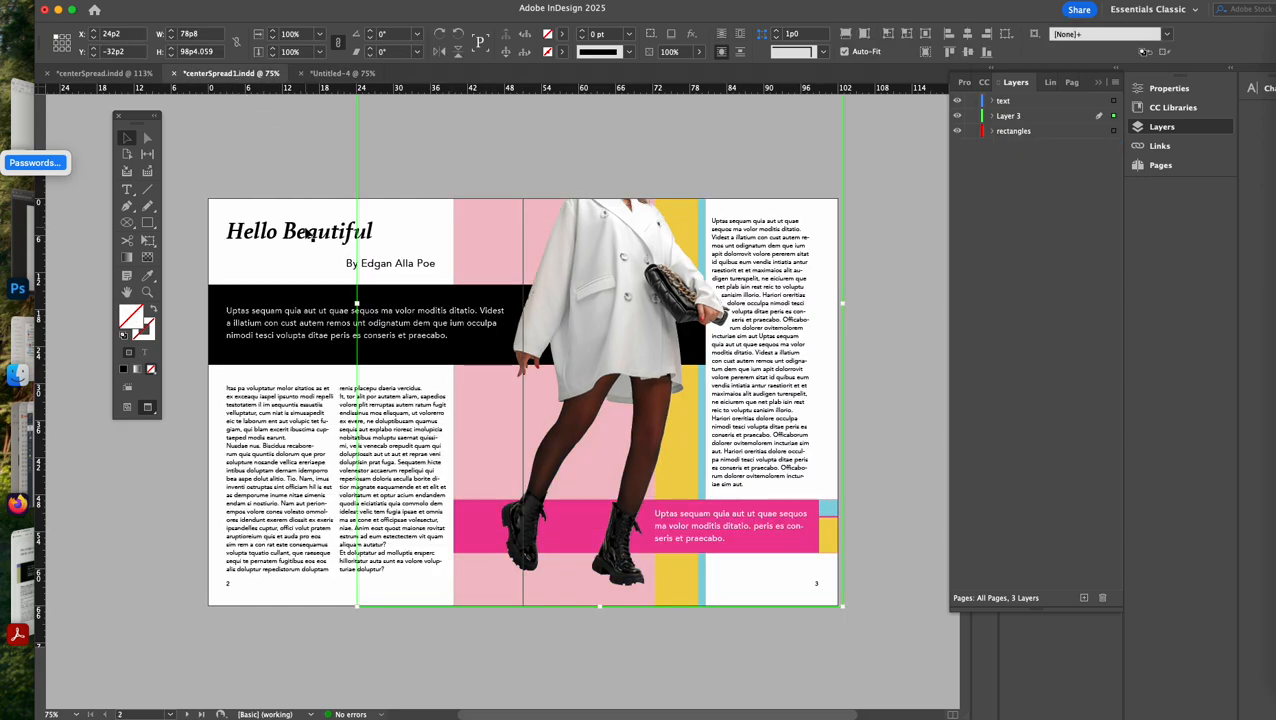
click(307, 236)
triple_click(302, 231)
key(super+c)
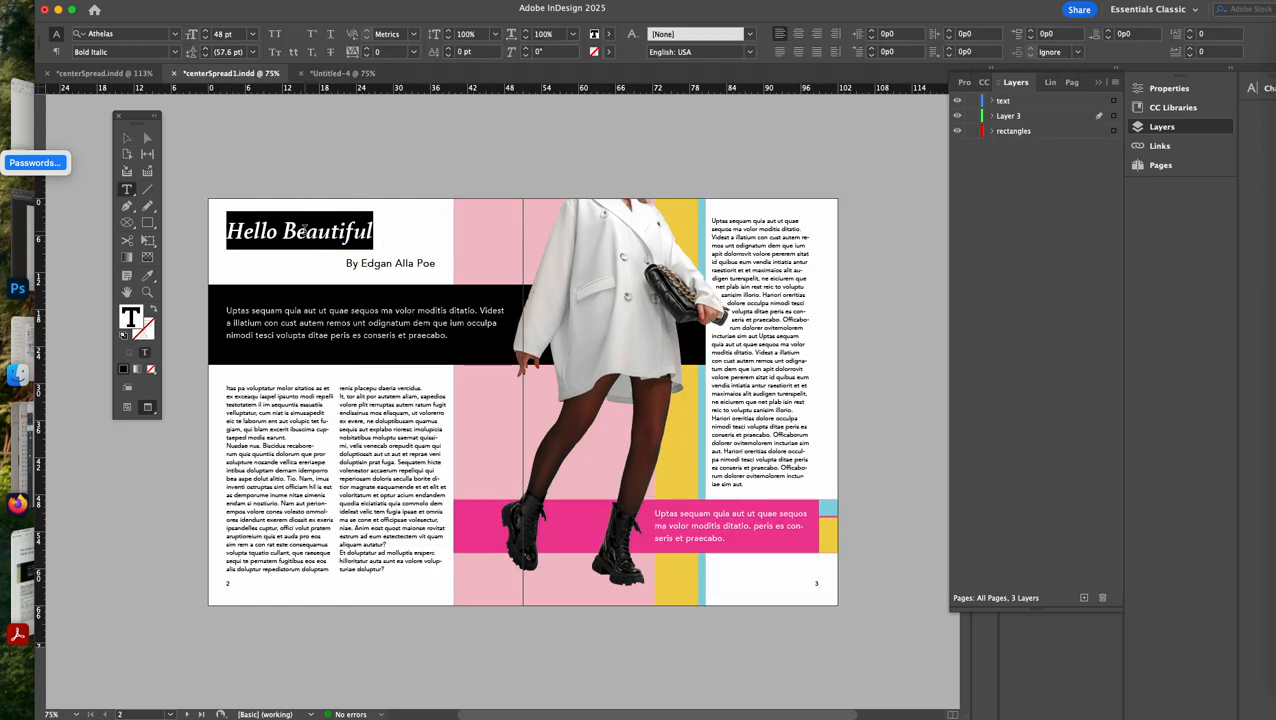
click(127, 138)
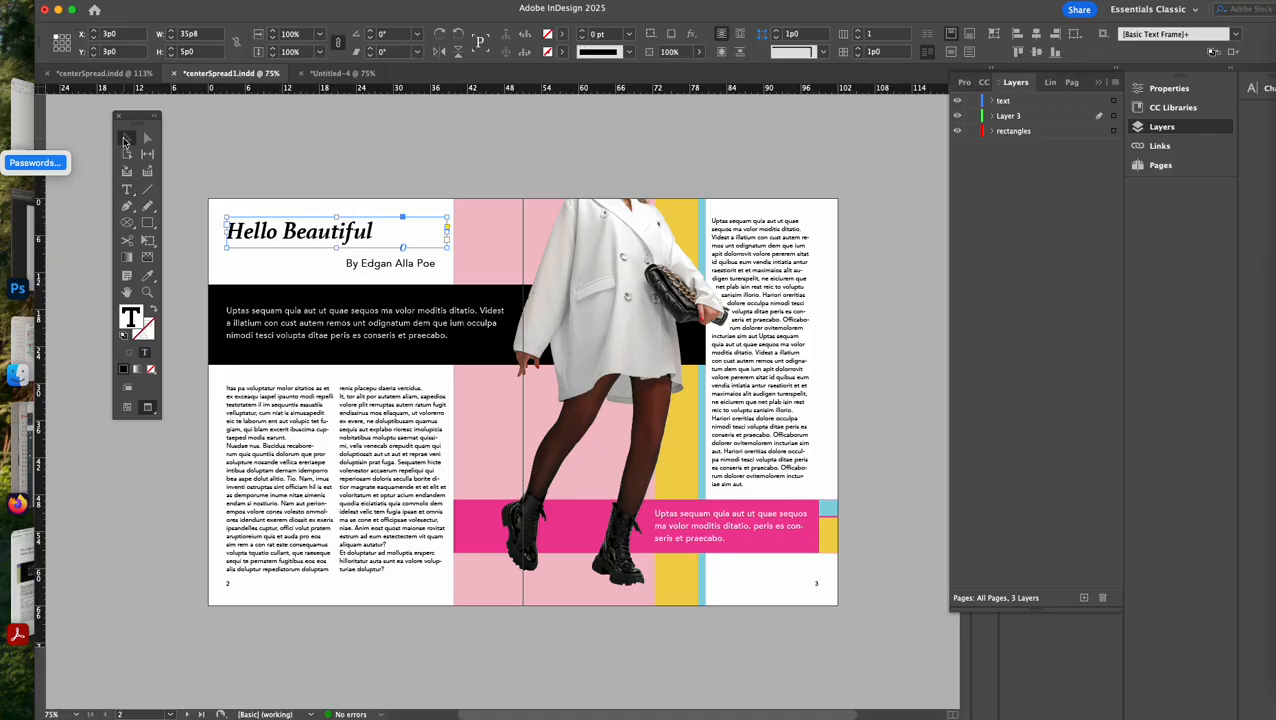
In Untitled-4, paste the heading into a new text frame about 24p4.5 by 6p1.5 above the black bar and move it to X 4p3, Y 3p0
click(340, 73)
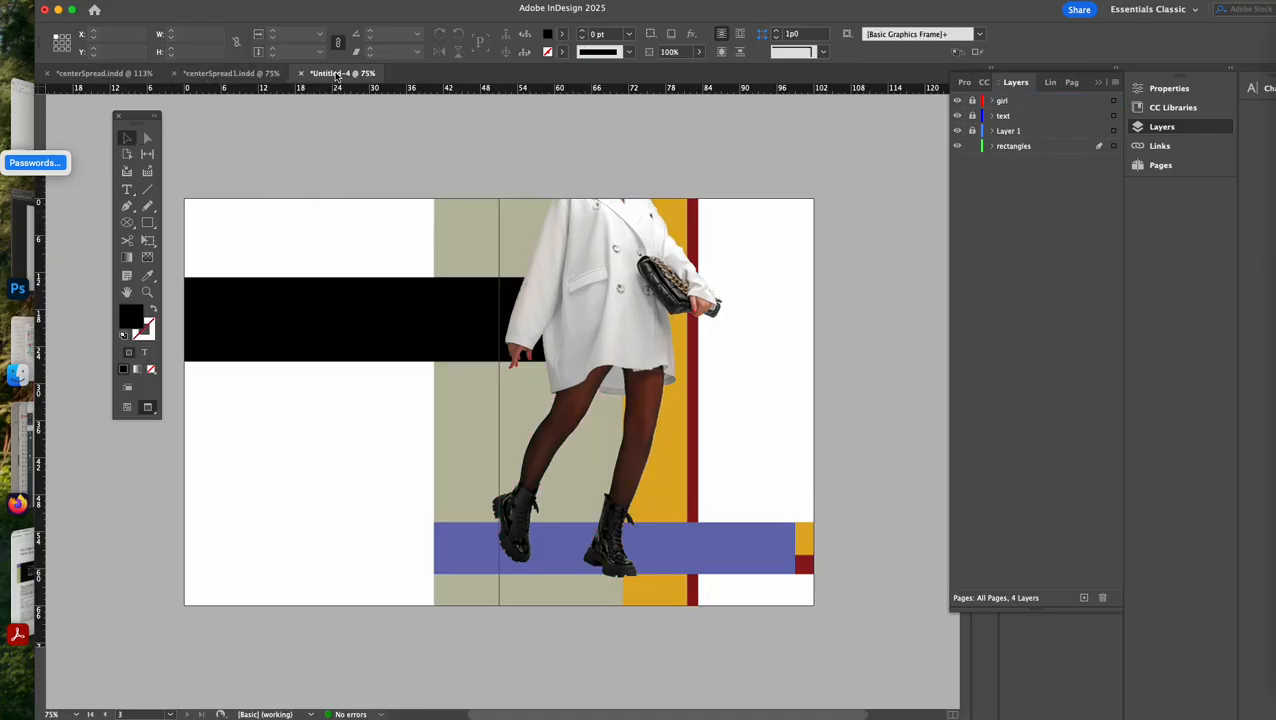
click(127, 189)
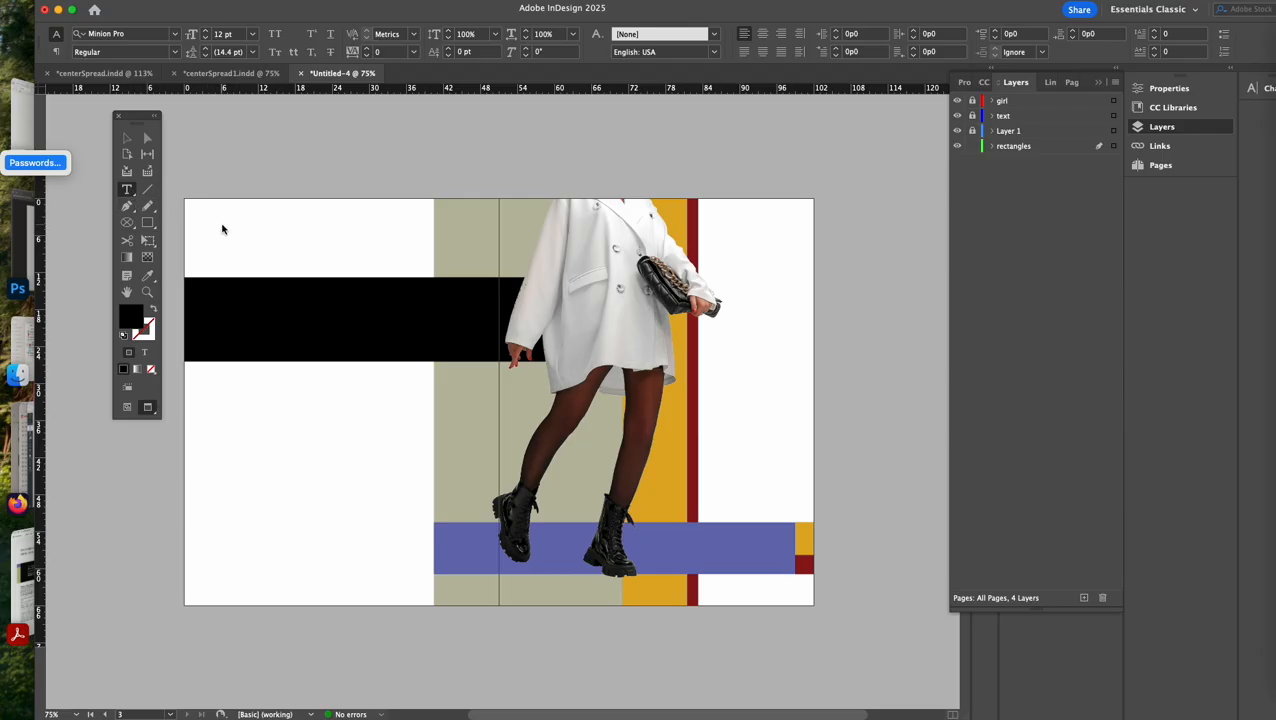
mouse_move(222, 226)
mouse_down()
mouse_move(392, 264)
mouse_move(372, 260)
mouse_up()
key(super+v)
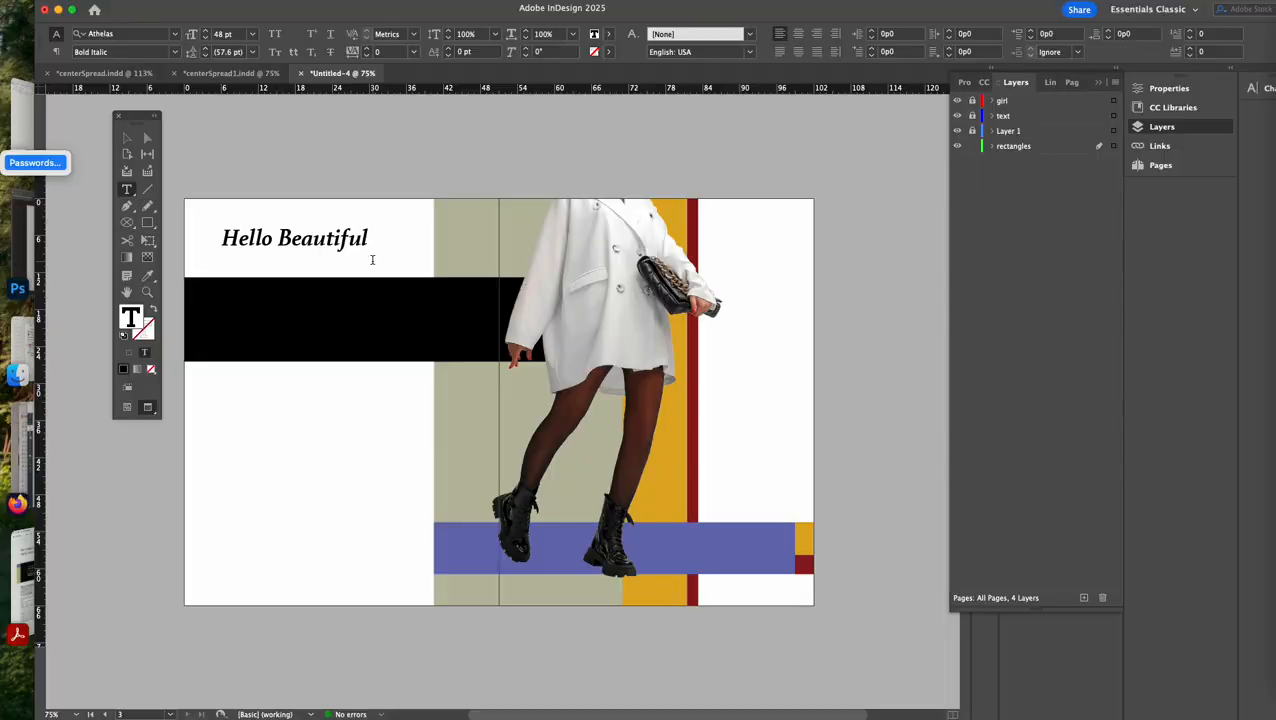
click(121, 137)
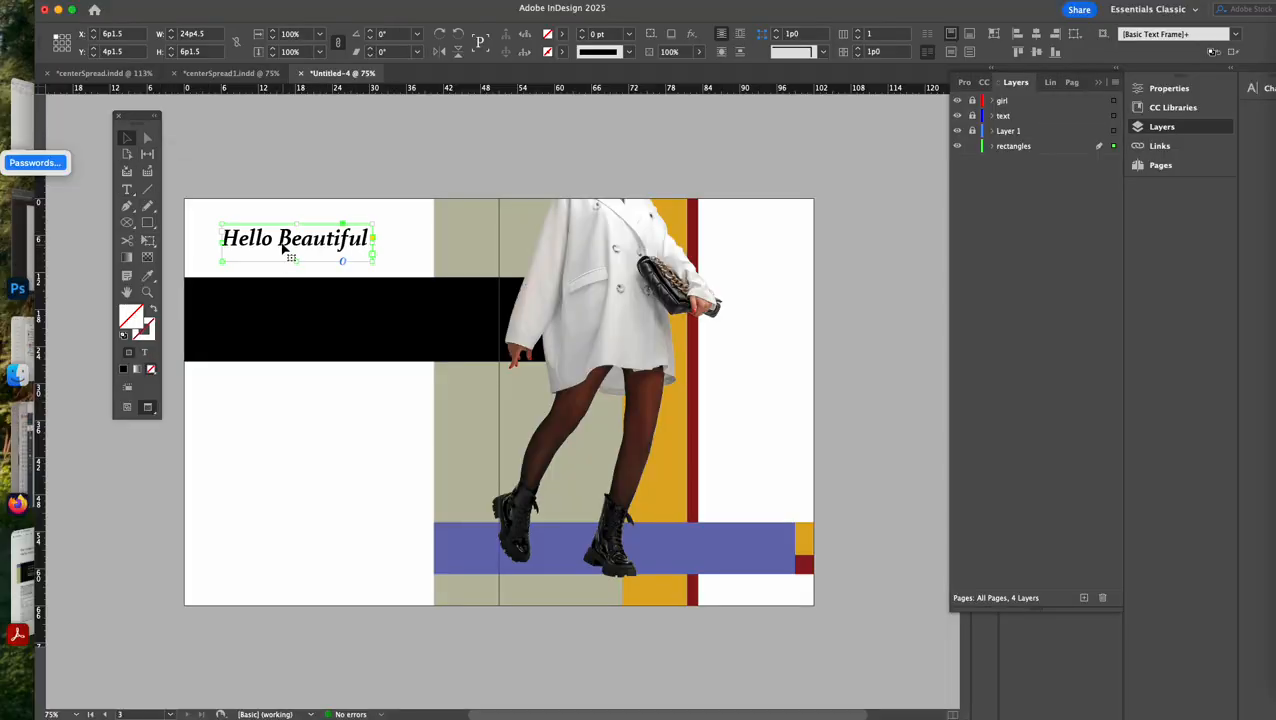
drag(284, 258, 272, 250)
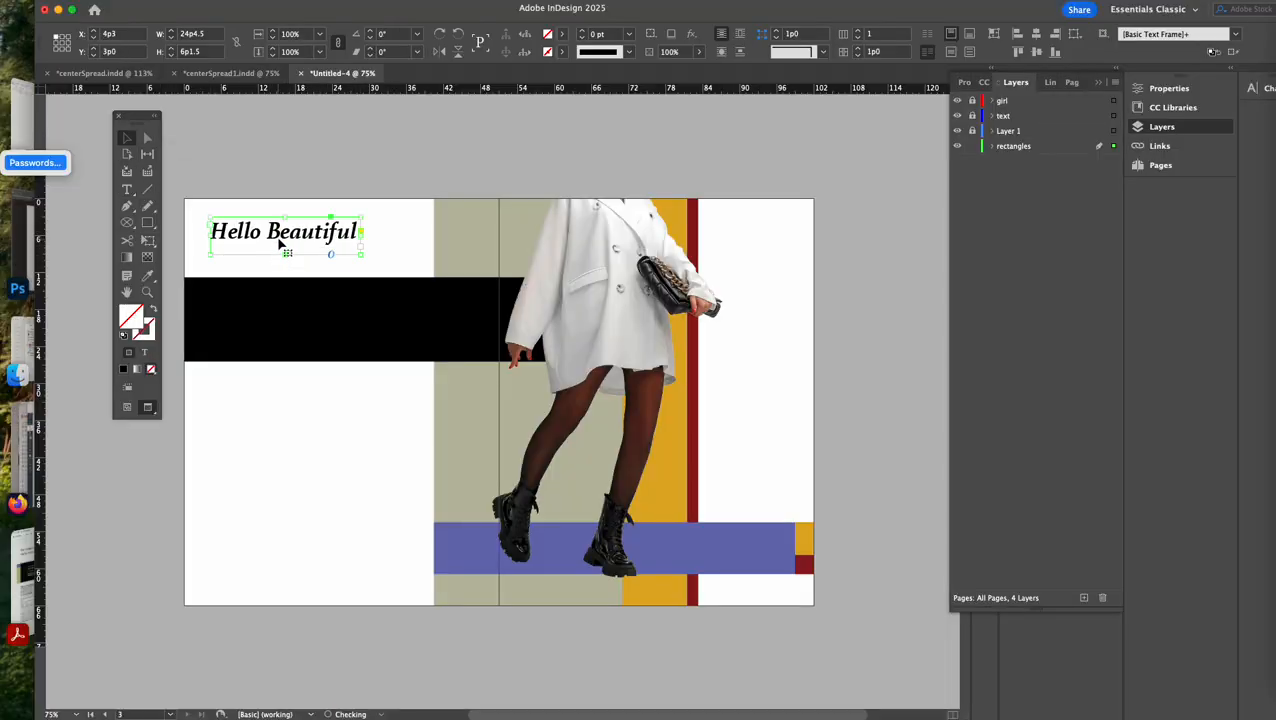
Change the whole "Hello Beautiful" heading from italic to the Athelas Bold font style
double_click(274, 242)
key(super+a)
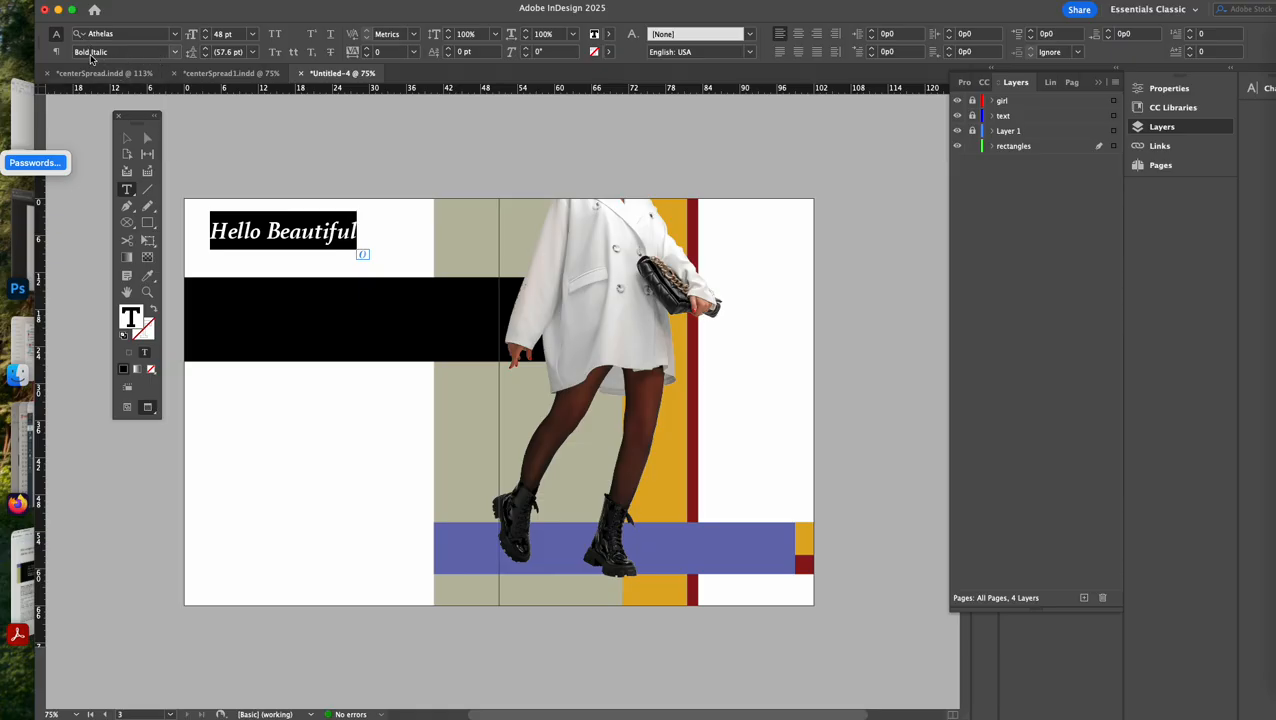
click(174, 52)
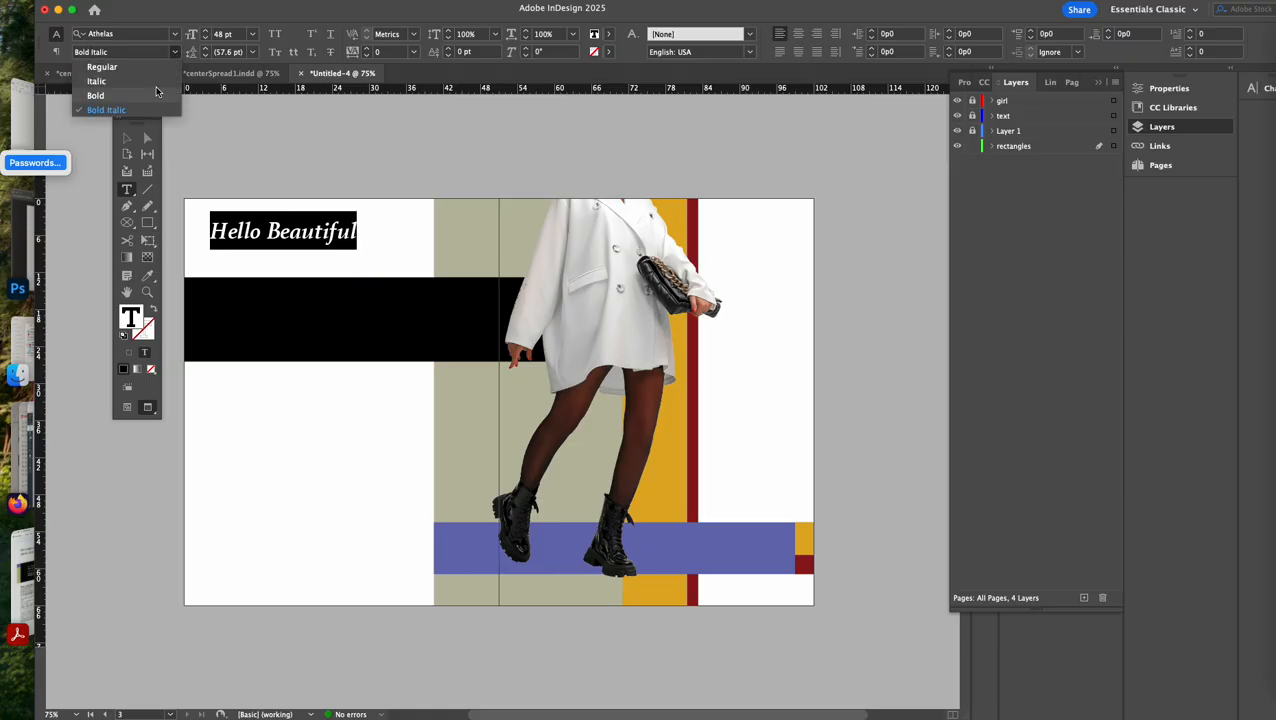
click(95, 95)
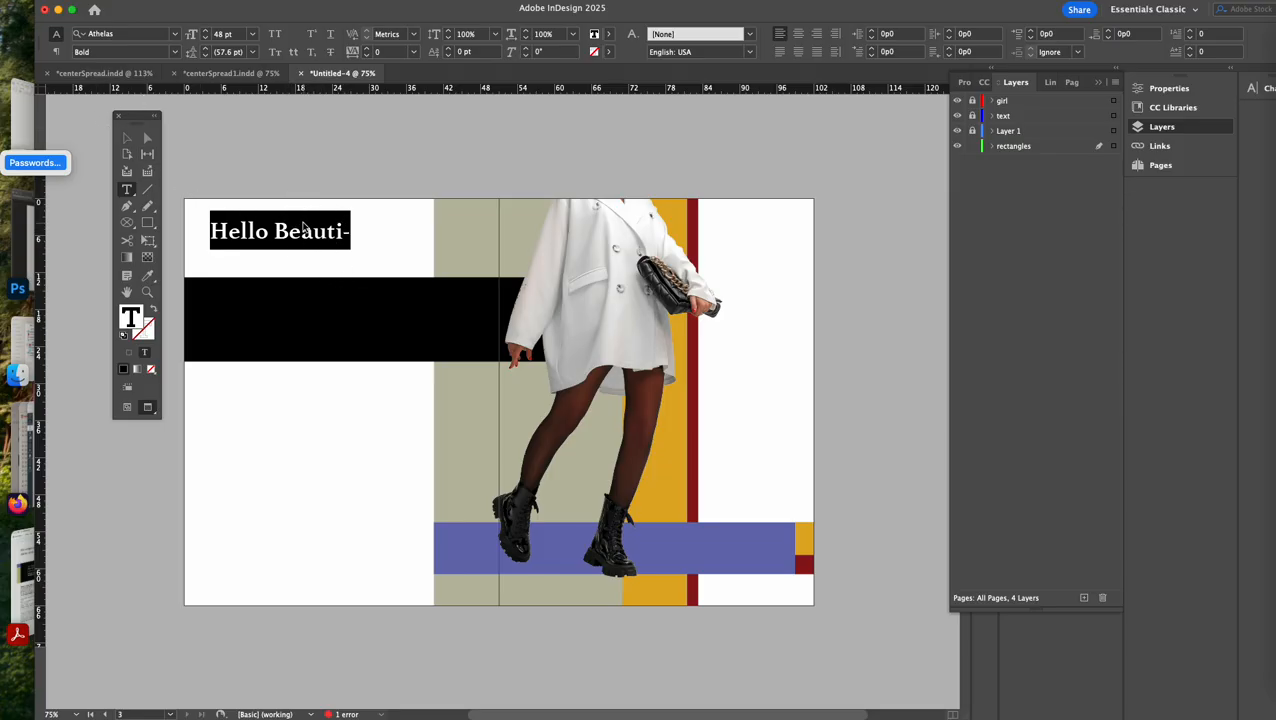
Enlarge the heading's text frame to about 29p1.5 by 7p6 and move it to X 2p6, Y 3p0
click(127, 138)
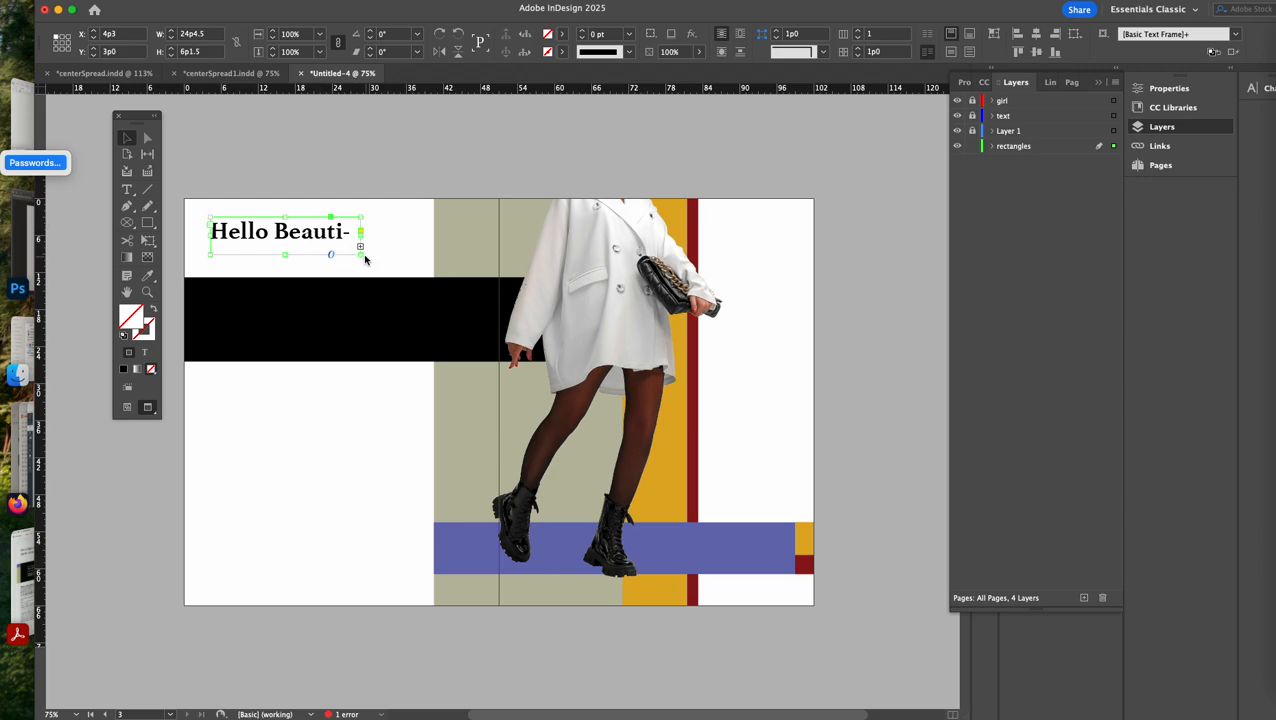
drag(362, 256, 390, 262)
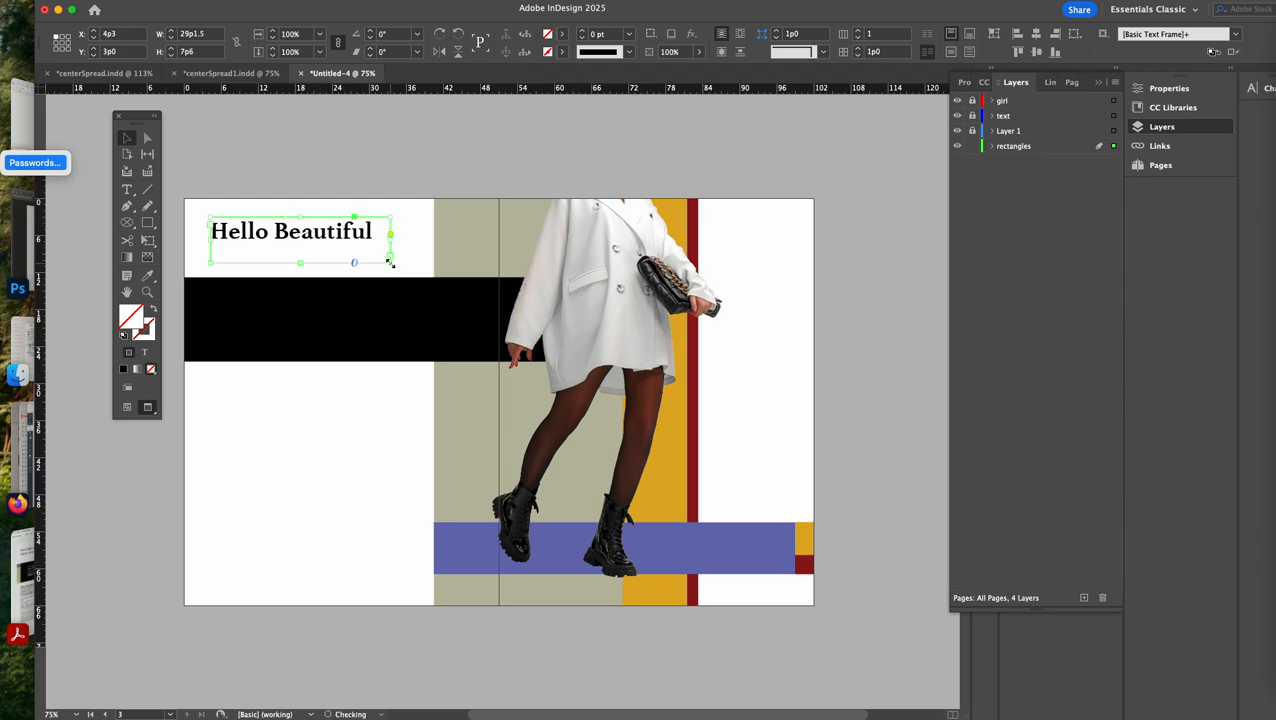
double_click(326, 240)
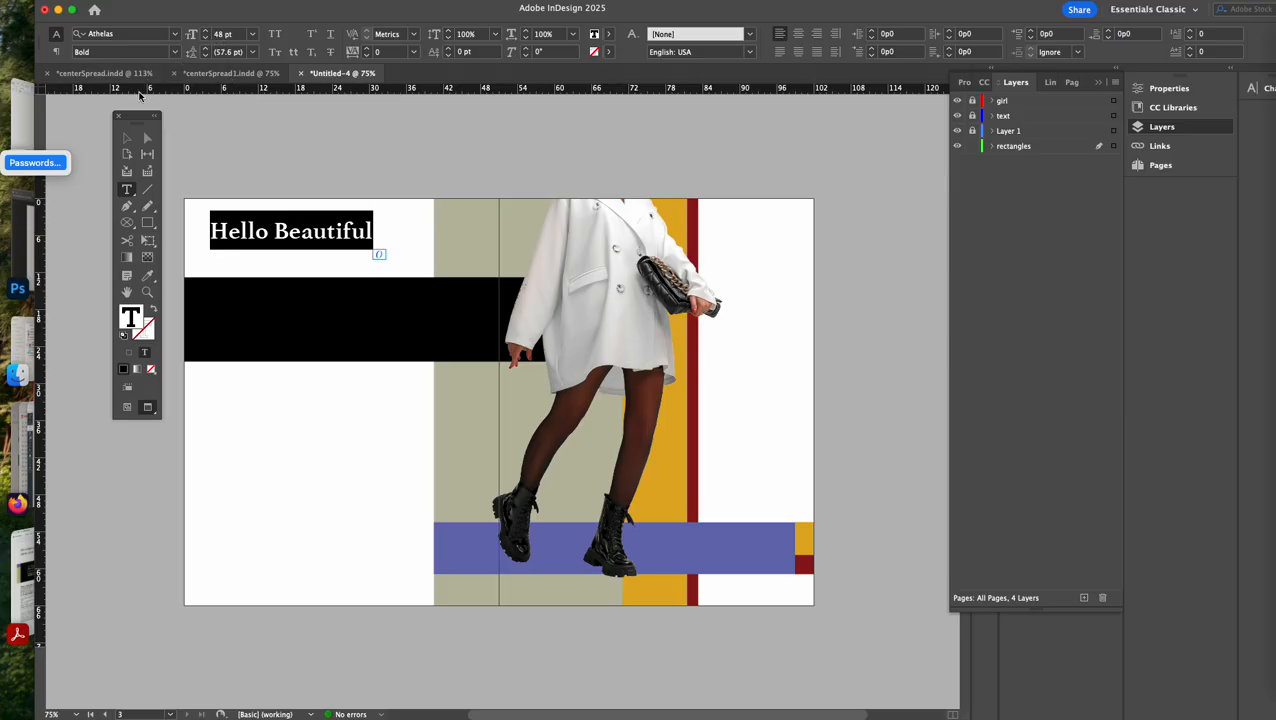
click(126, 137)
drag(258, 238, 248, 238)
Copy the author byline text below the heading in centerSpread1.indd
click(229, 74)
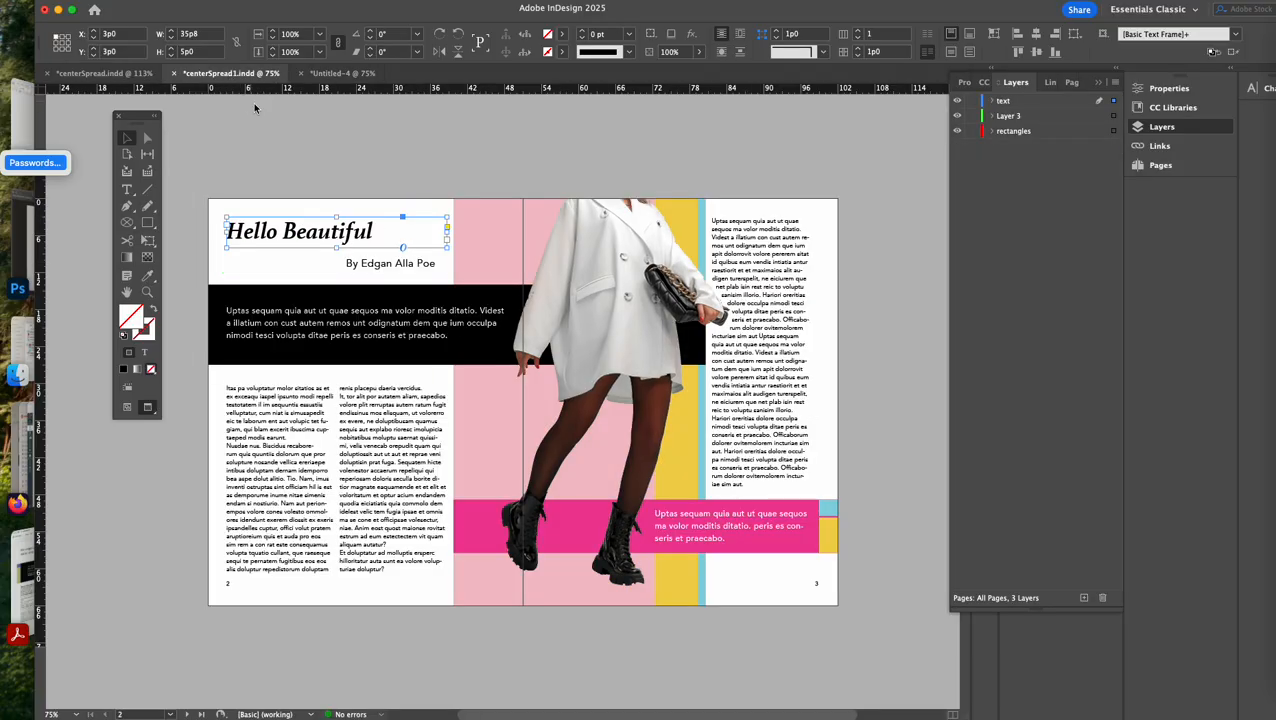
click(377, 264)
triple_click(375, 264)
key(super+c)
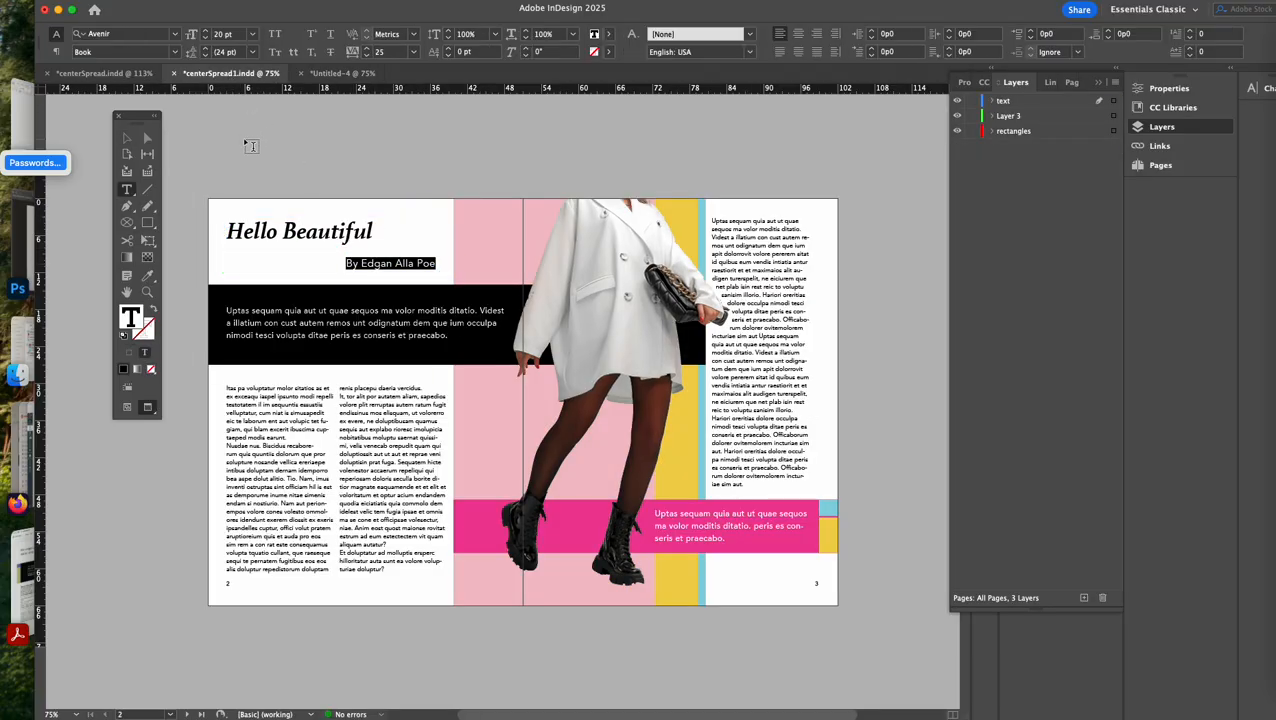
click(127, 138)
click(407, 218)
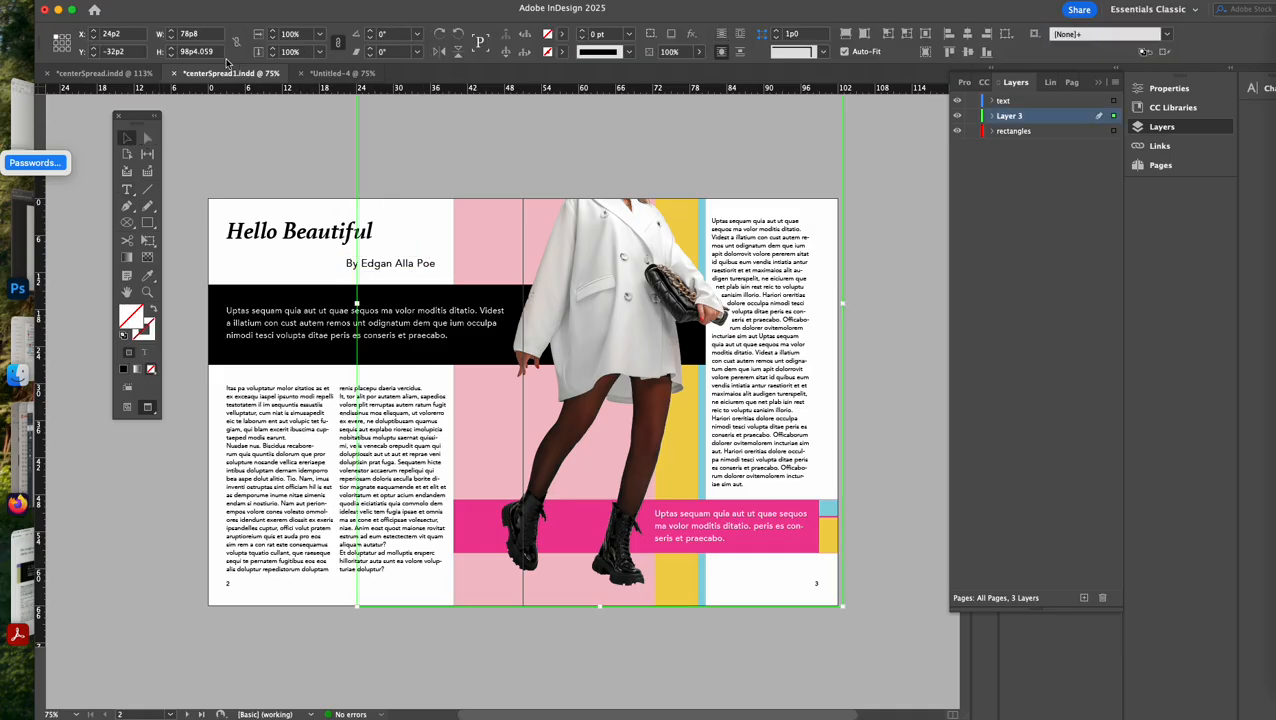
In Untitled-4, shorten the heading frame to 5p0 high and paste the byline into a new text frame about 15p0 by 2p4.8 beneath it
click(342, 73)
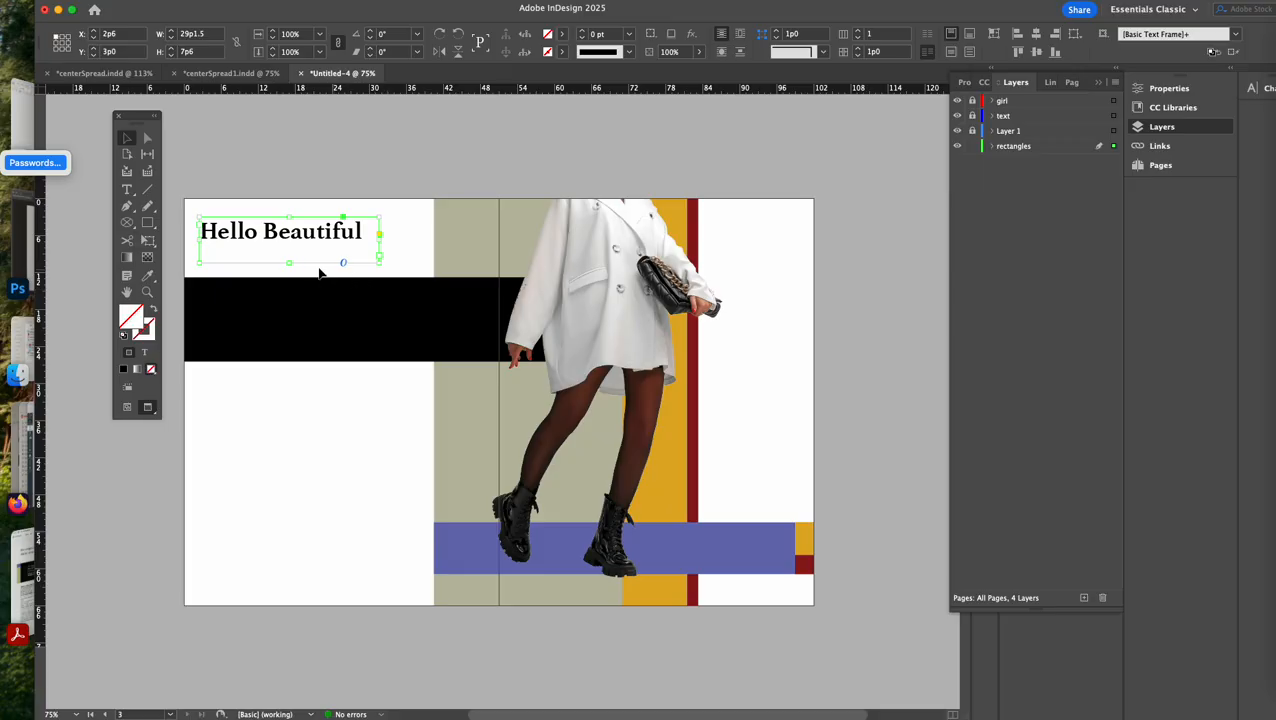
drag(291, 264, 288, 247)
click(147, 291)
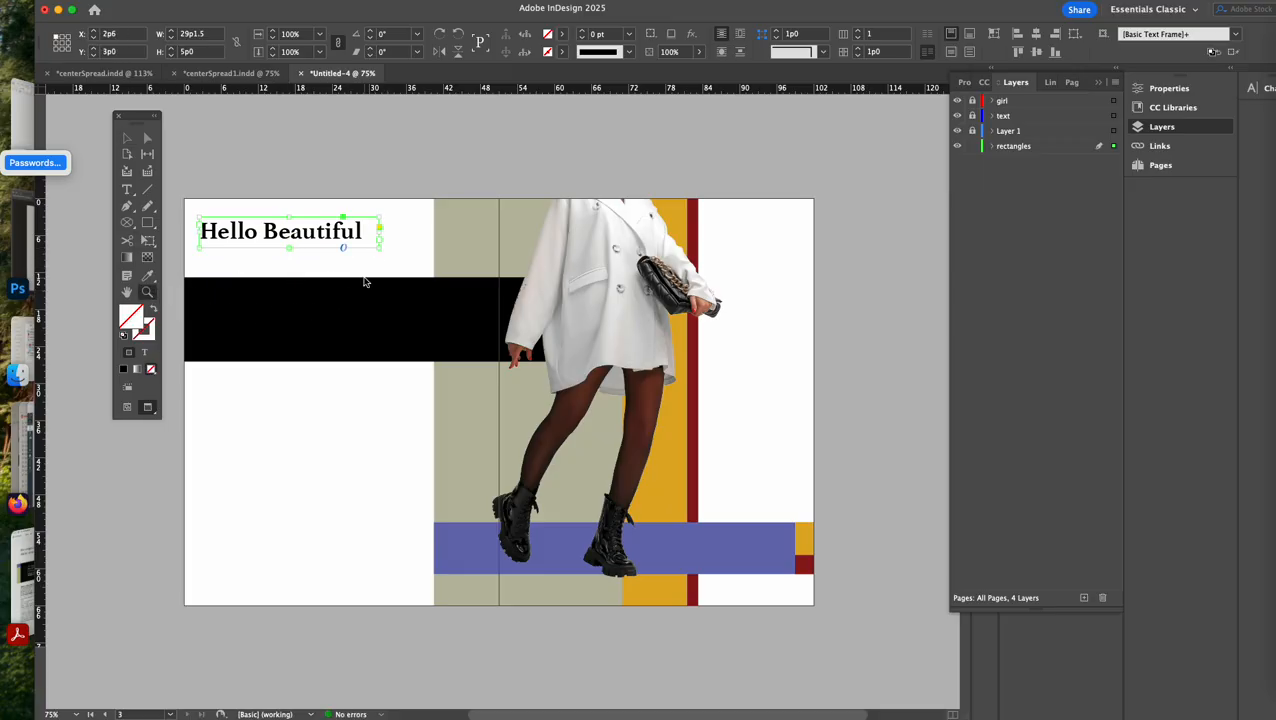
drag(365, 277, 462, 372)
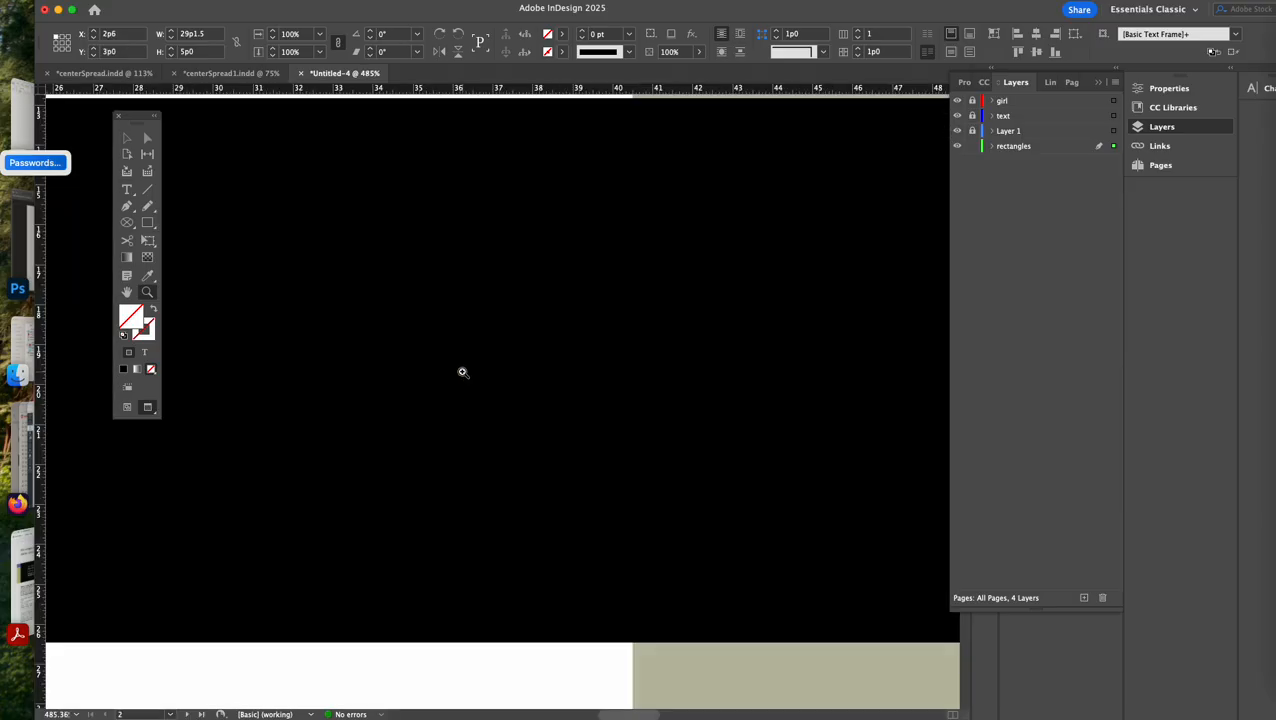
key(super+2)
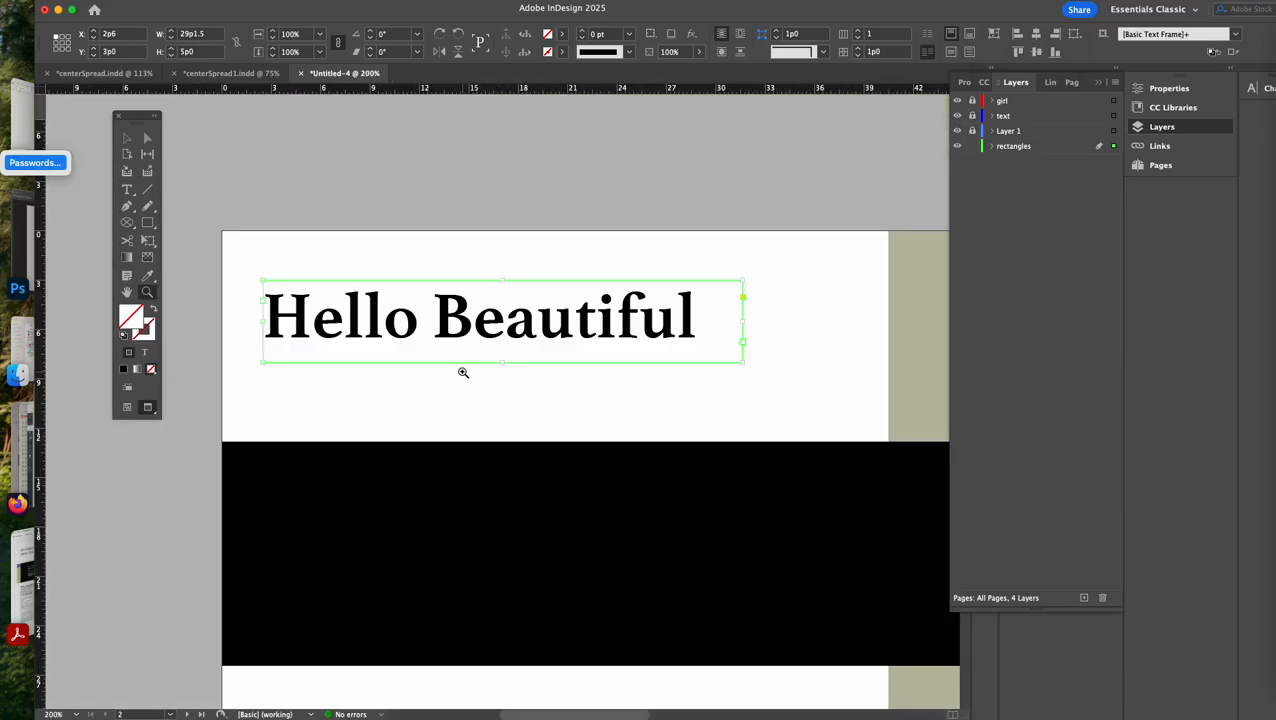
click(126, 189)
drag(590, 377, 834, 417)
key(super+v)
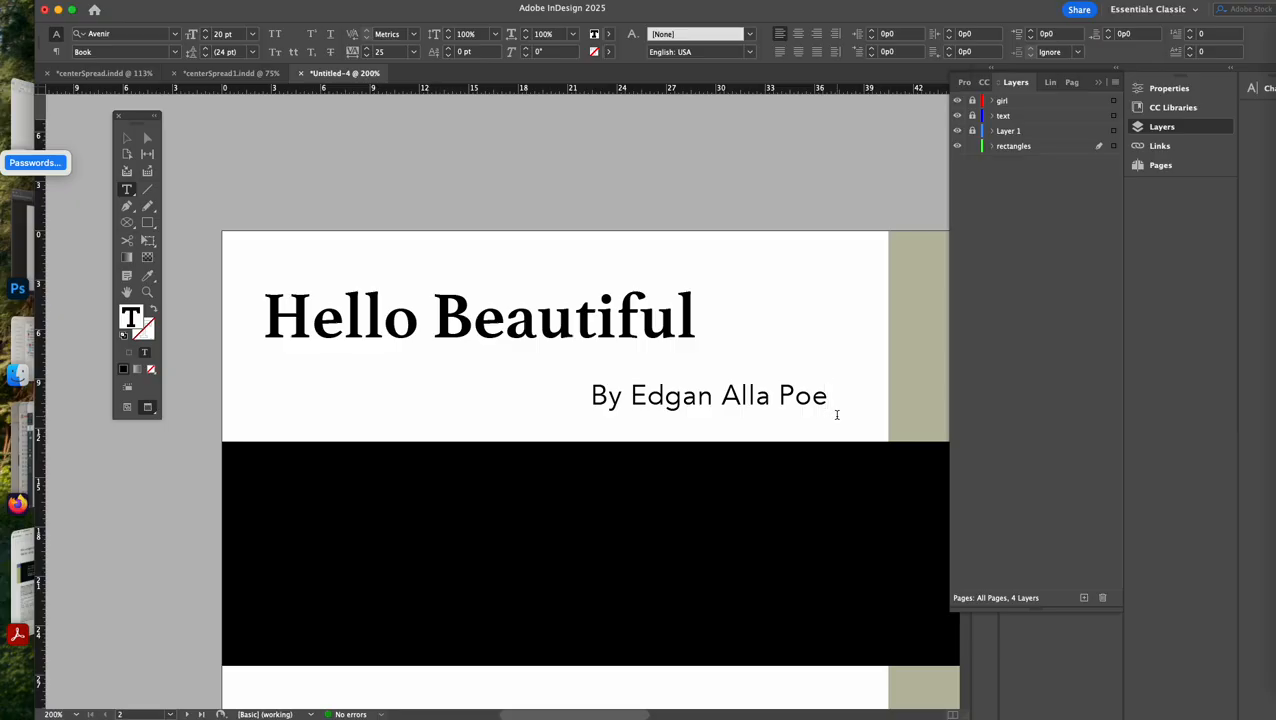
Set the font of the entire author byline to Acumin Pro Regular
triple_click(792, 404)
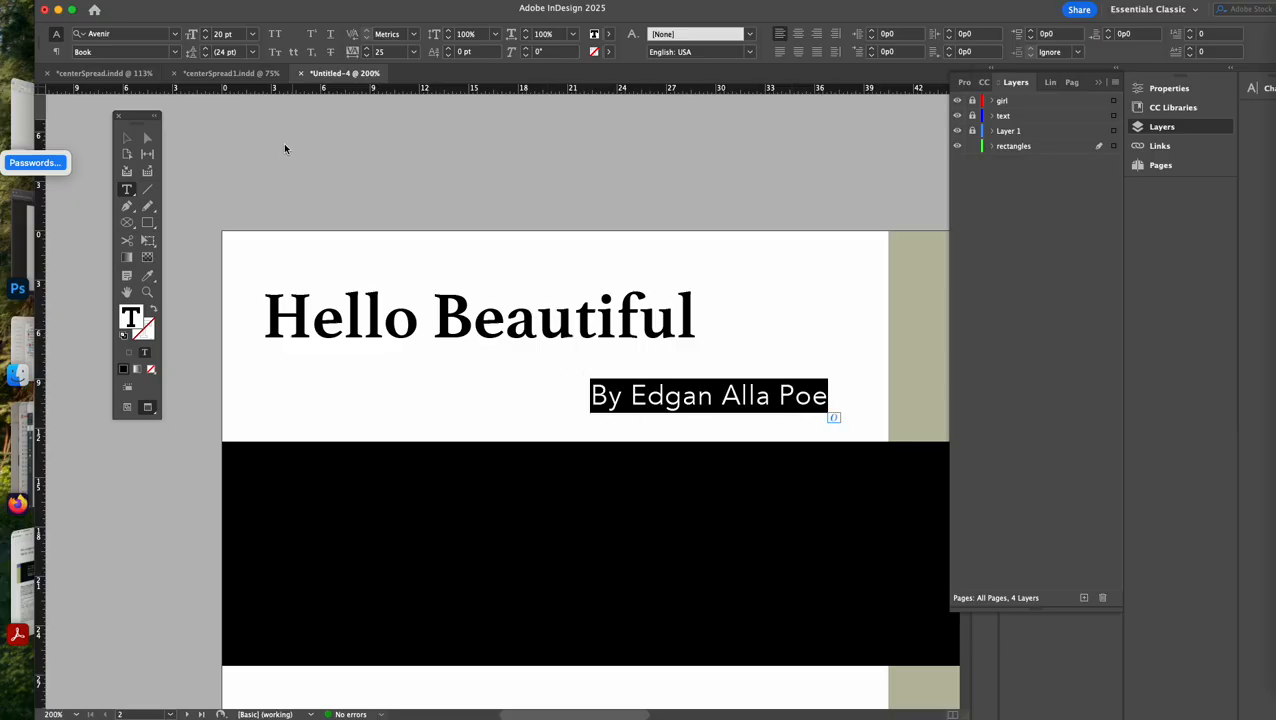
click(175, 34)
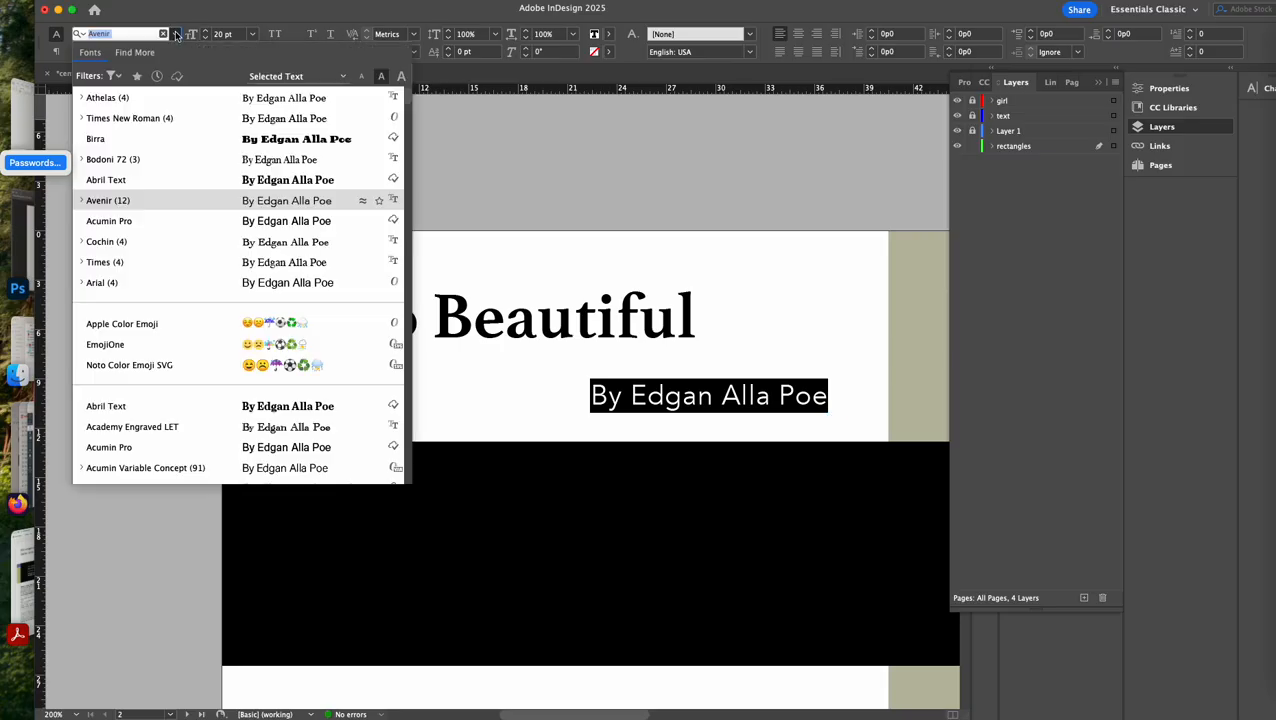
click(175, 221)
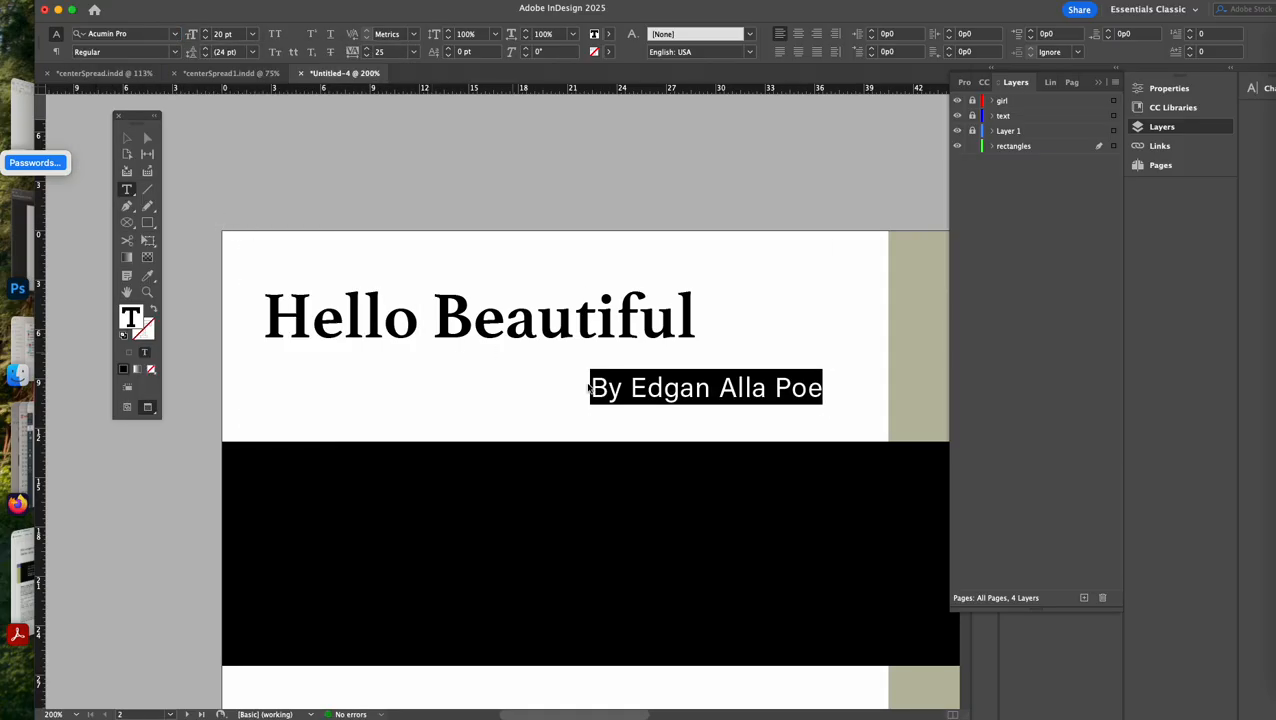
Replace the byline's initial capital "B" with a lowercase "b" and leave text editing
click(606, 389)
drag(606, 388, 591, 388)
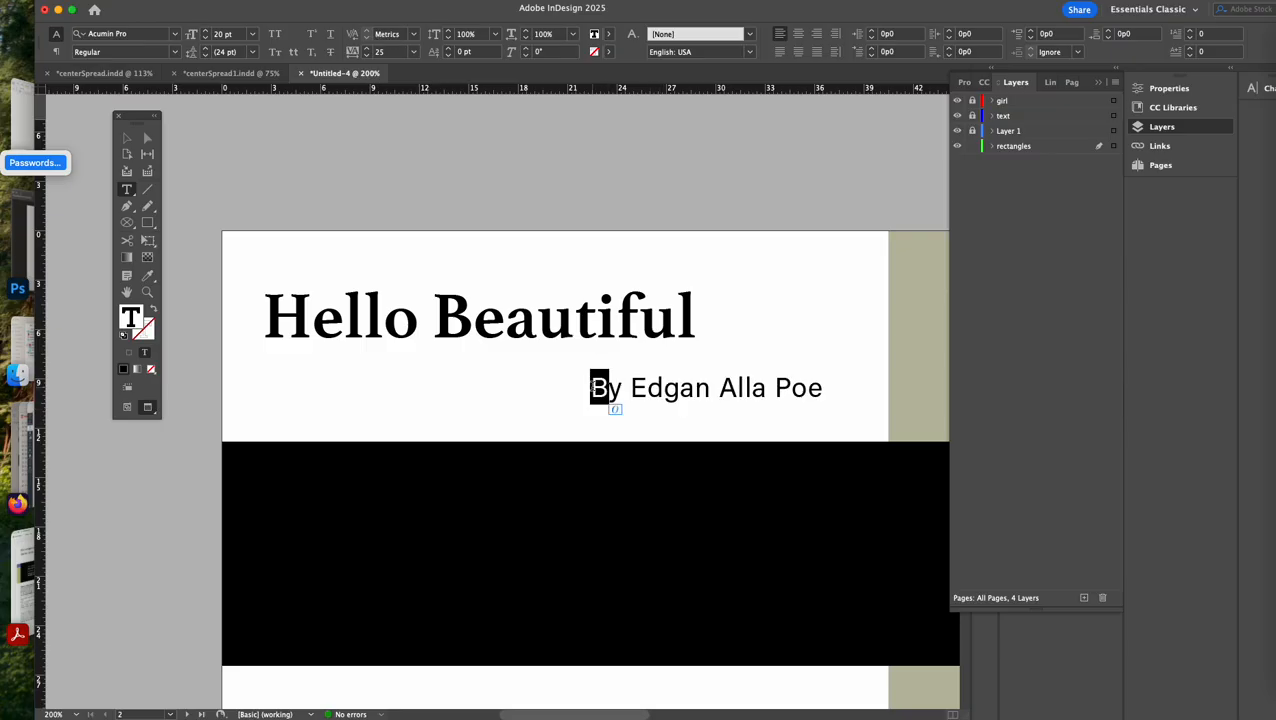
text(b)
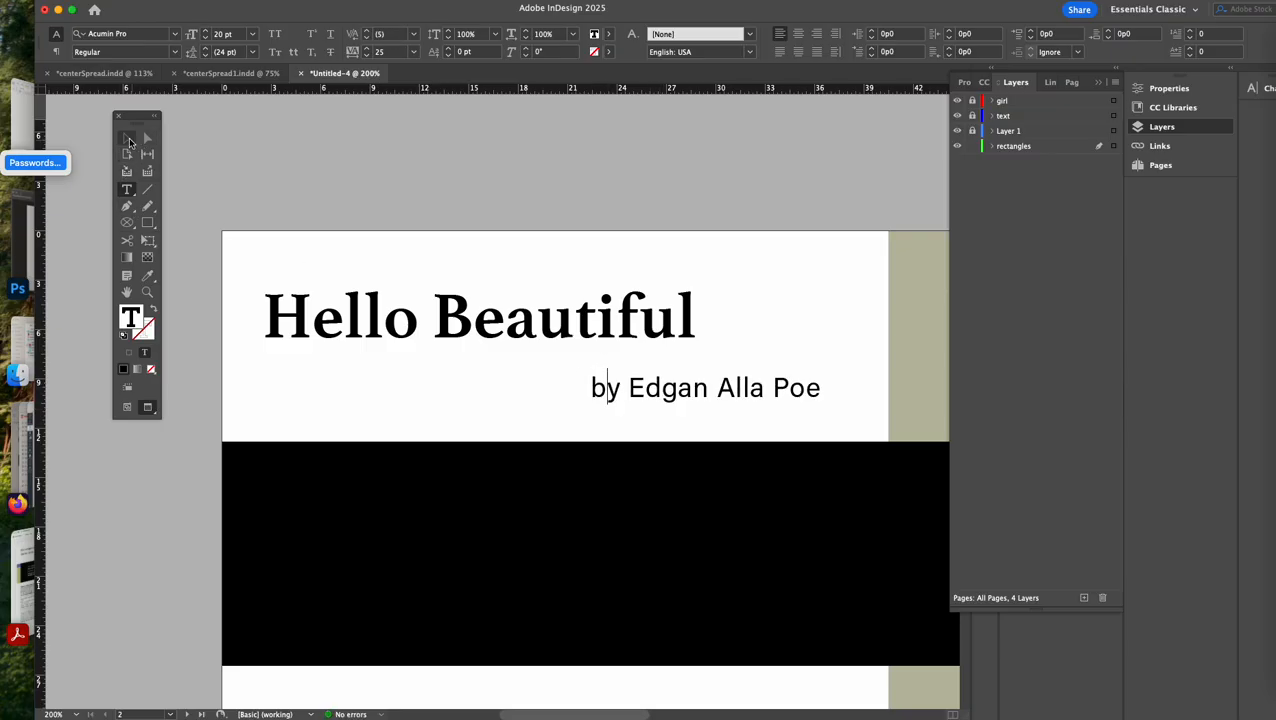
click(127, 138)
key(super+minus)
key(super+minus)
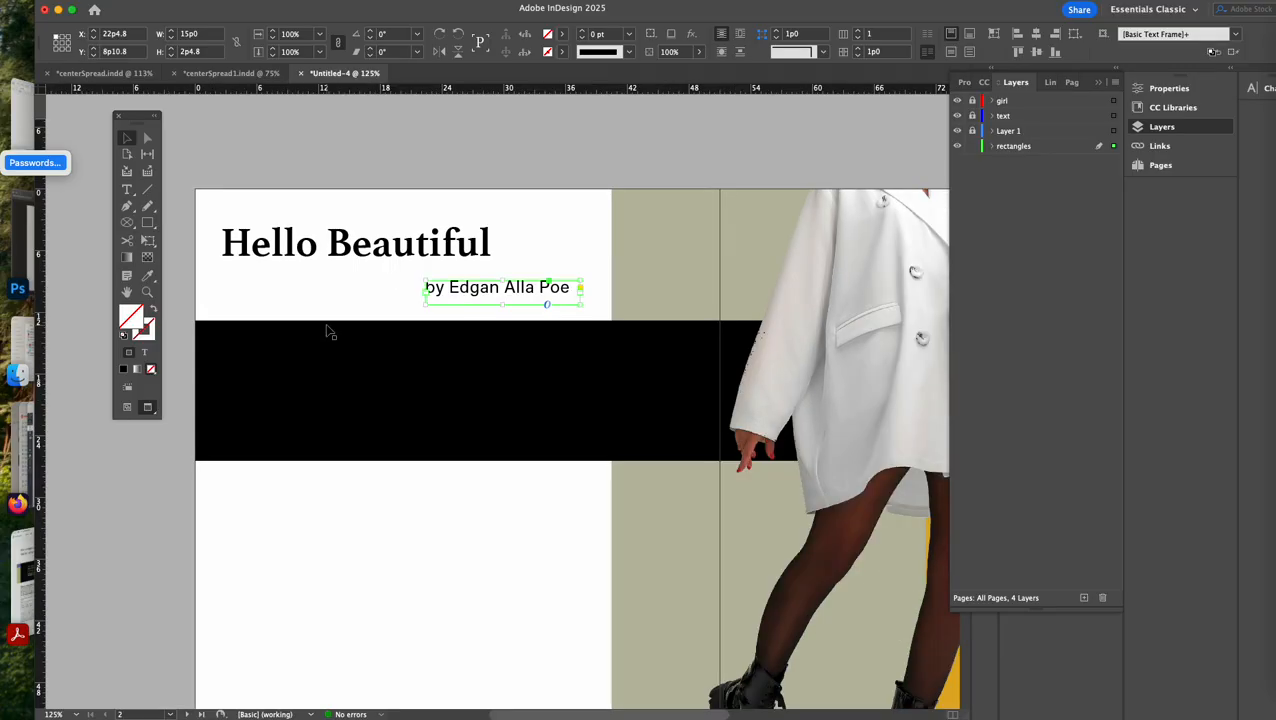
scroll(468, 430, left, 2)
scroll(468, 430, down, 1)
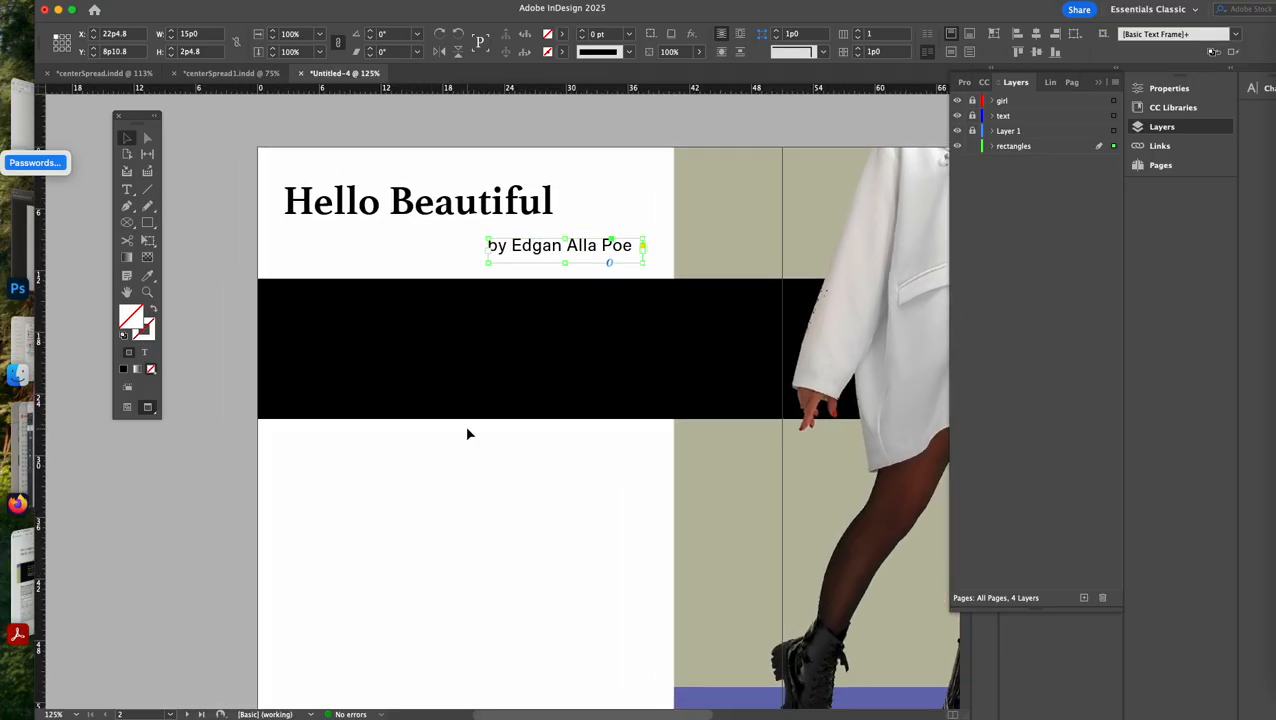
Draw a text frame about 44p6 wide and 6p11 high over the black band and fill it with placeholder text
click(133, 190)
drag(301, 306, 758, 375)
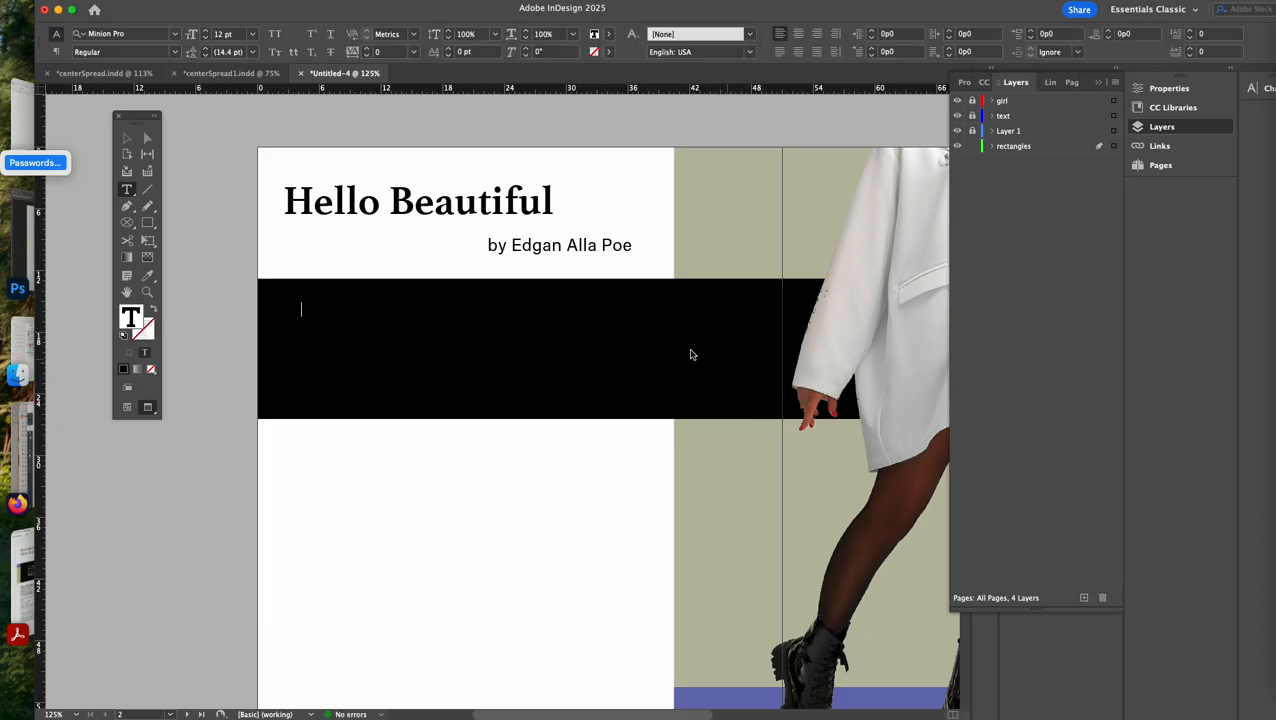
right_click(303, 318)
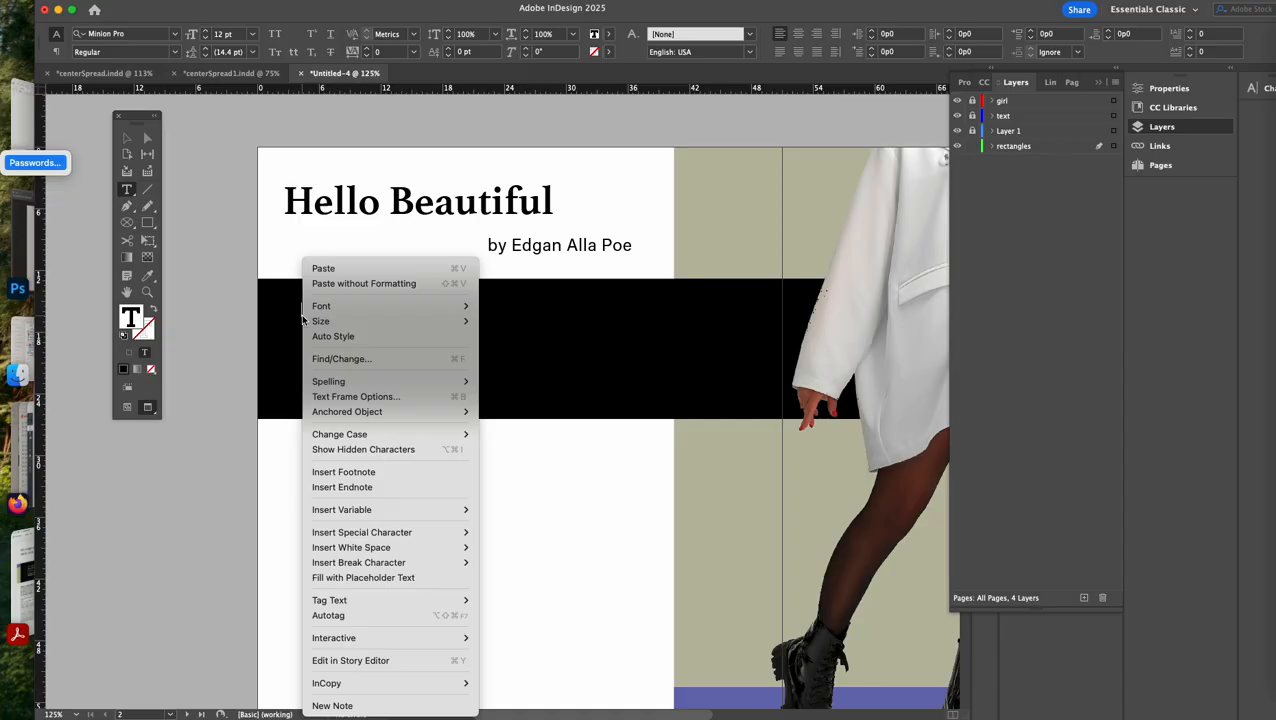
click(338, 578)
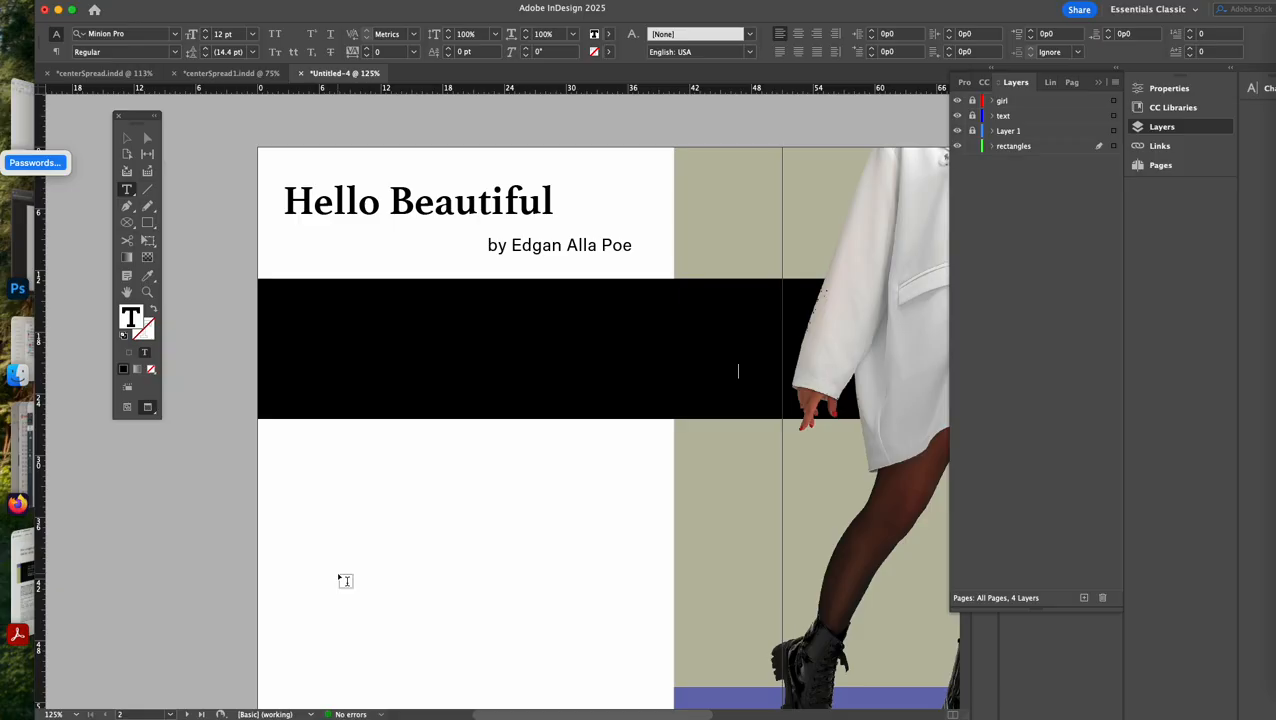
Set the fill colour of all the placeholder text in the black band to white (ffffff)
key(super+a)
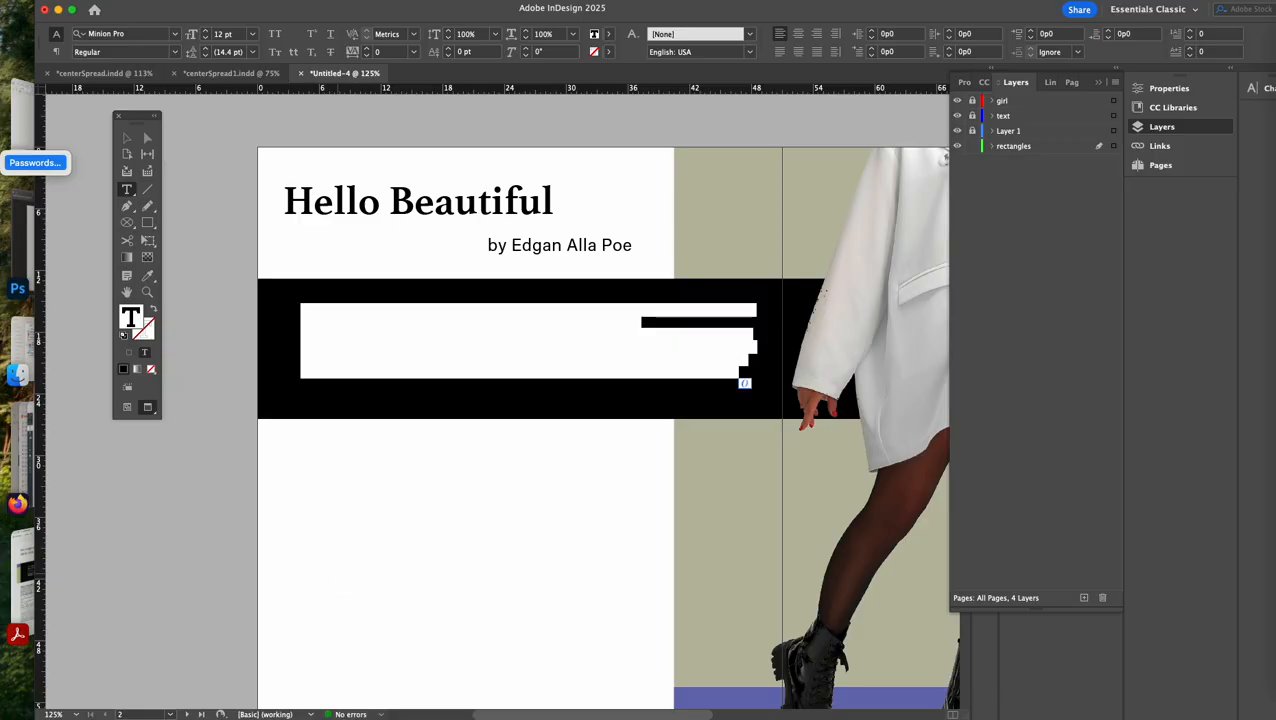
double_click(134, 317)
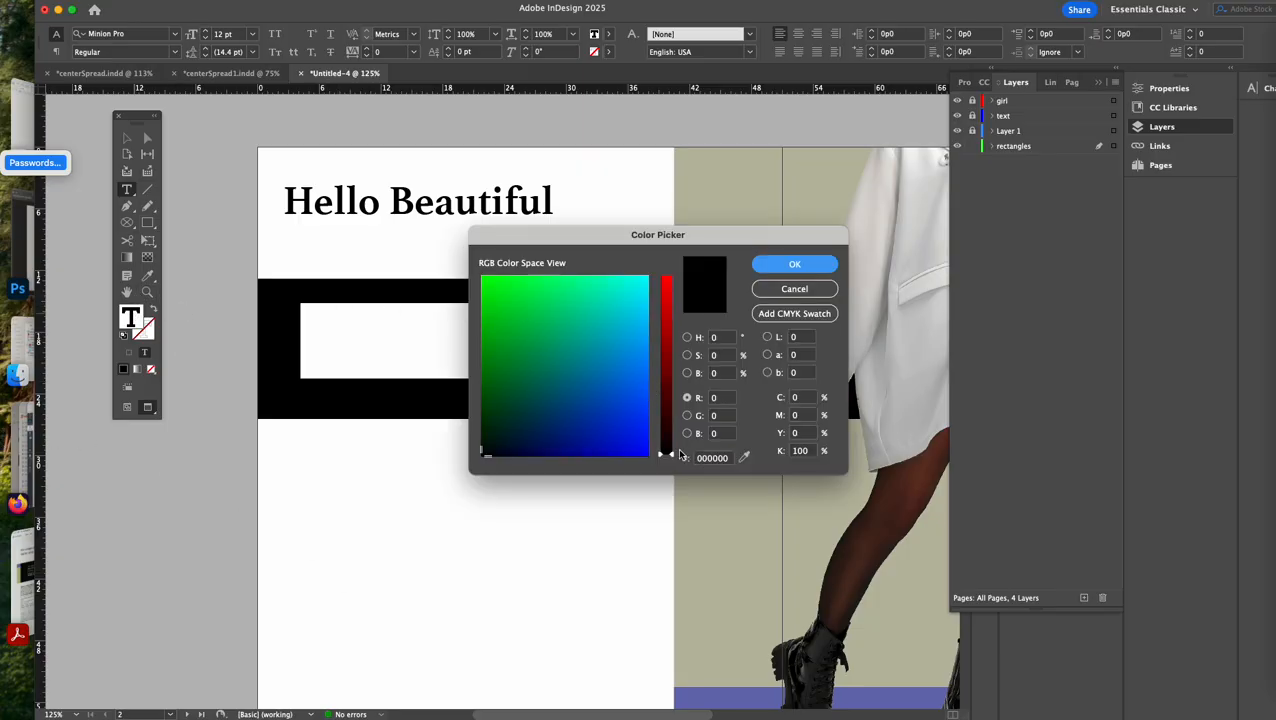
drag(672, 457, 647, 209)
click(645, 277)
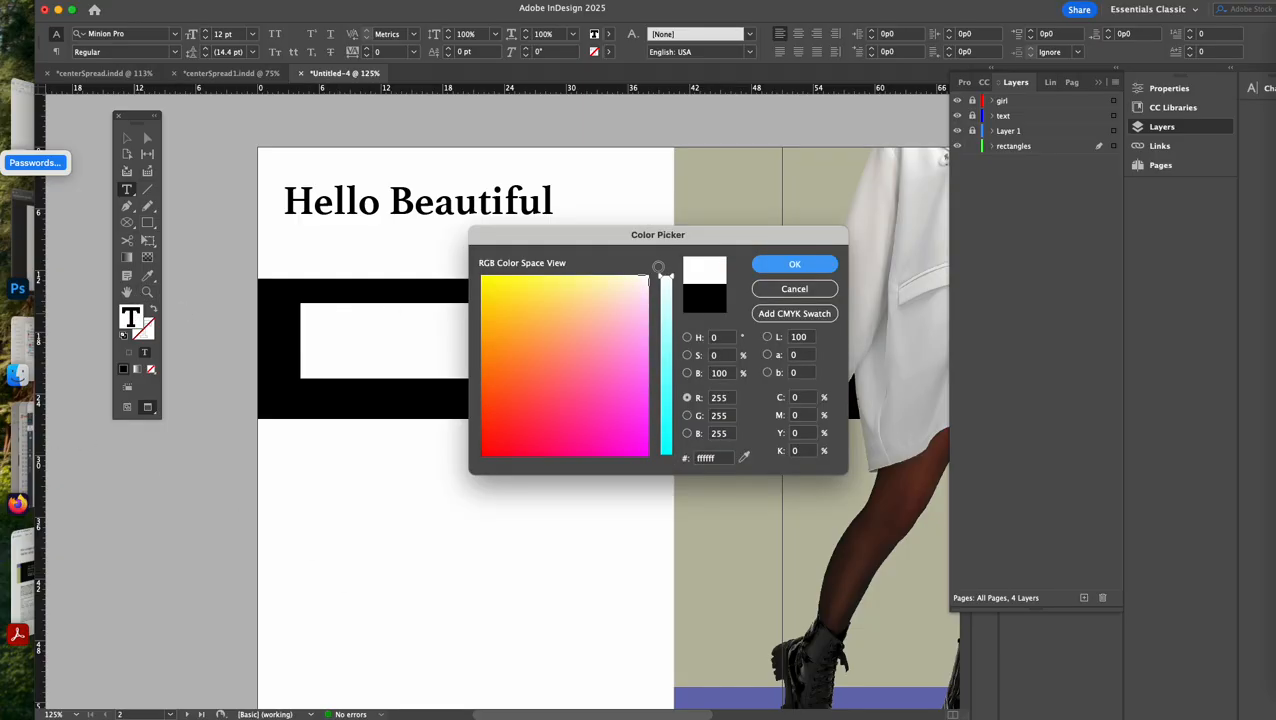
click(794, 266)
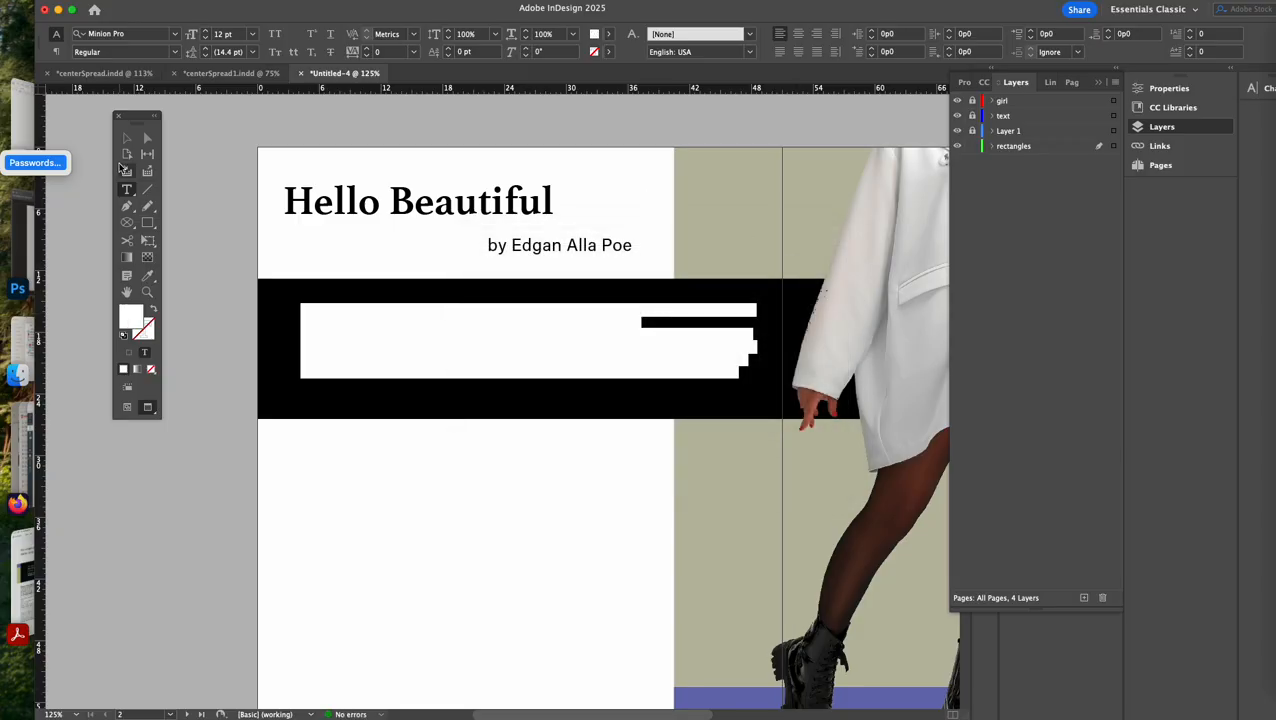
click(123, 141)
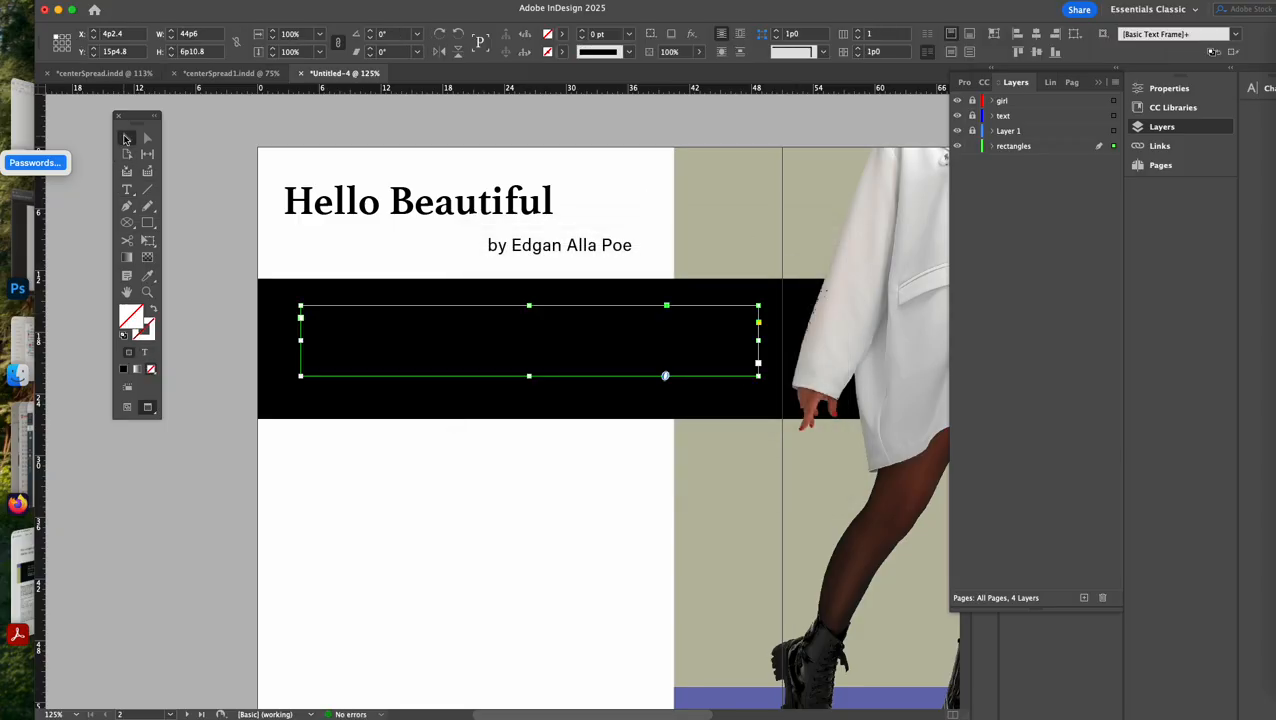
double_click(419, 345)
key(super+a)
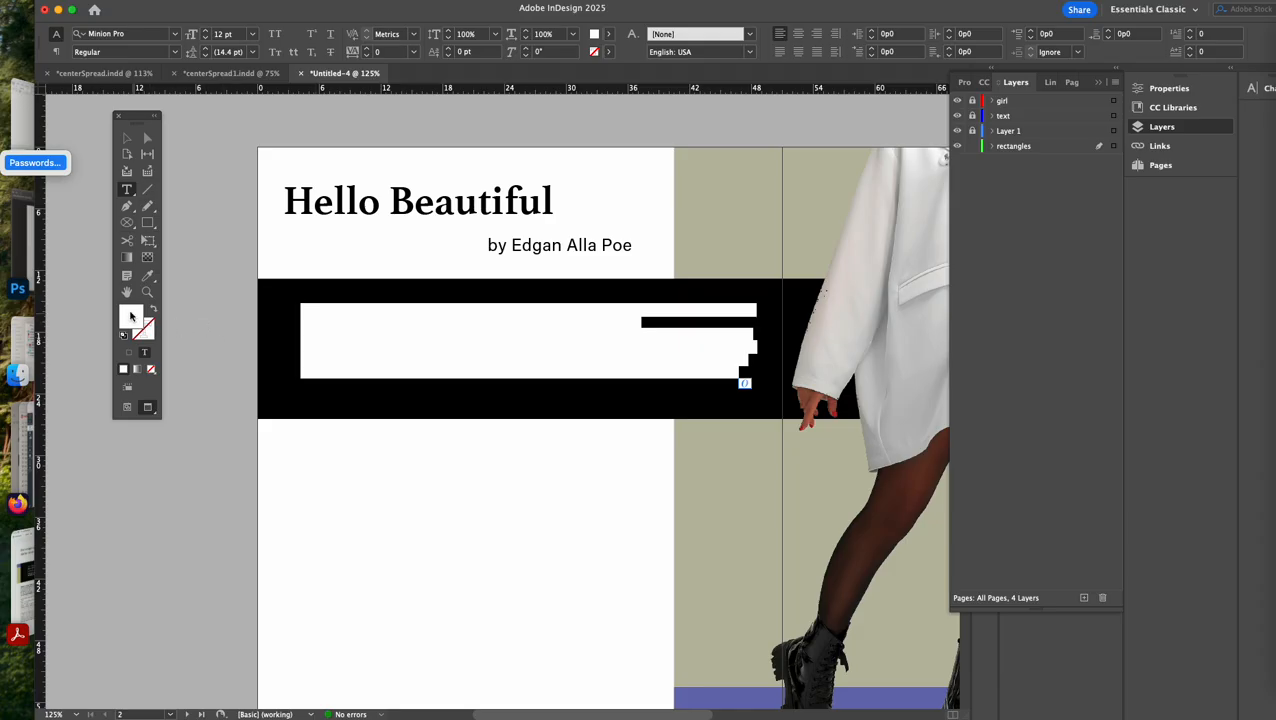
click(129, 141)
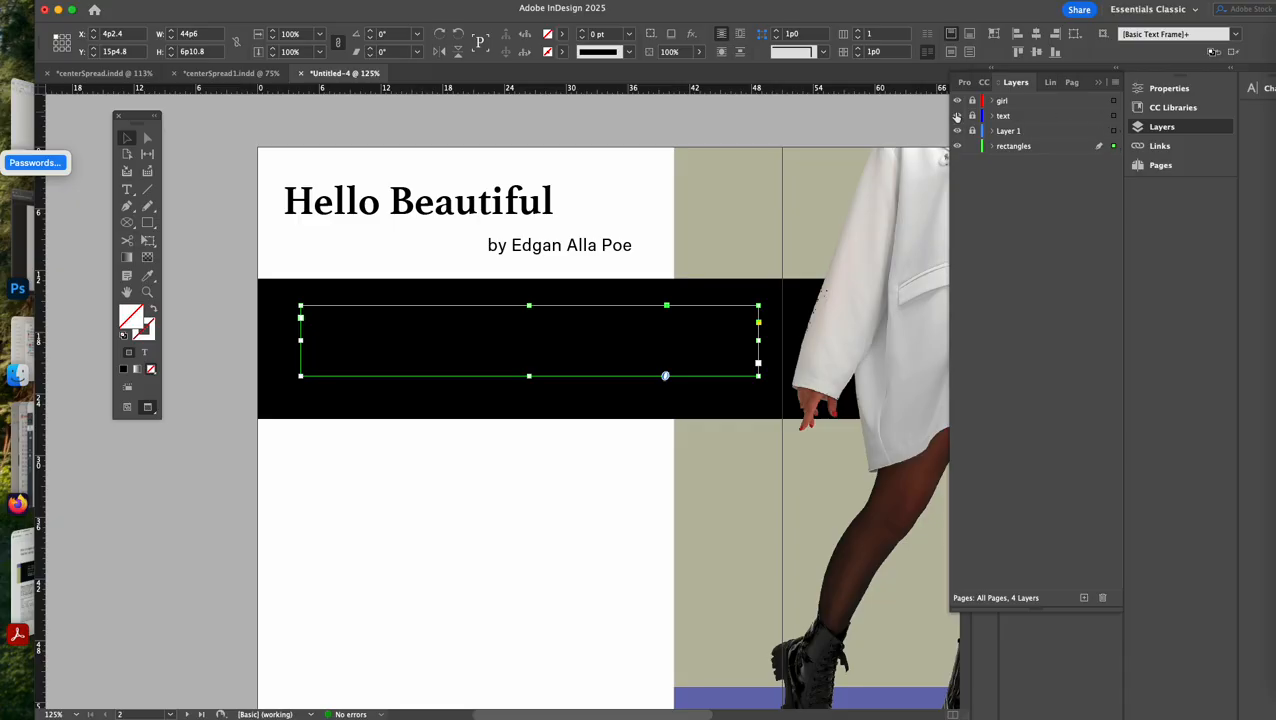
Unlock the girl, text and Layer 1 layers and move the selected placeholder frame onto the text layer
drag(972, 131, 971, 98)
click(981, 84)
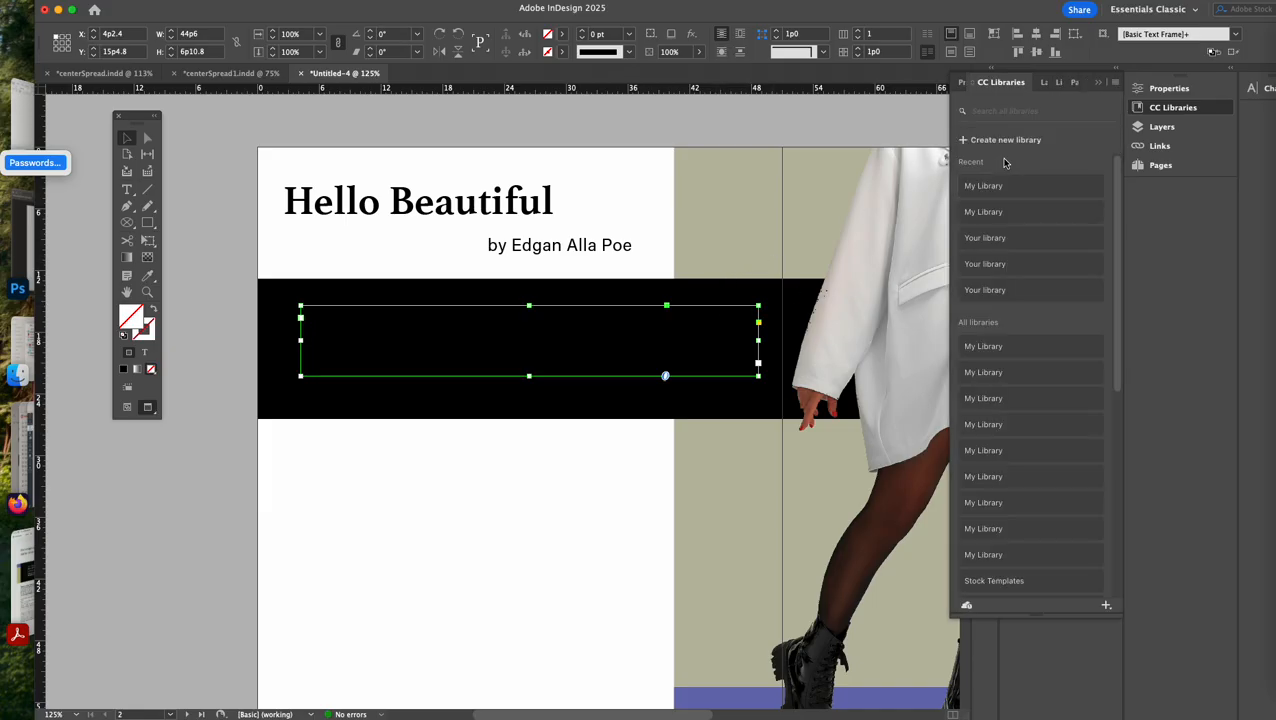
click(1045, 85)
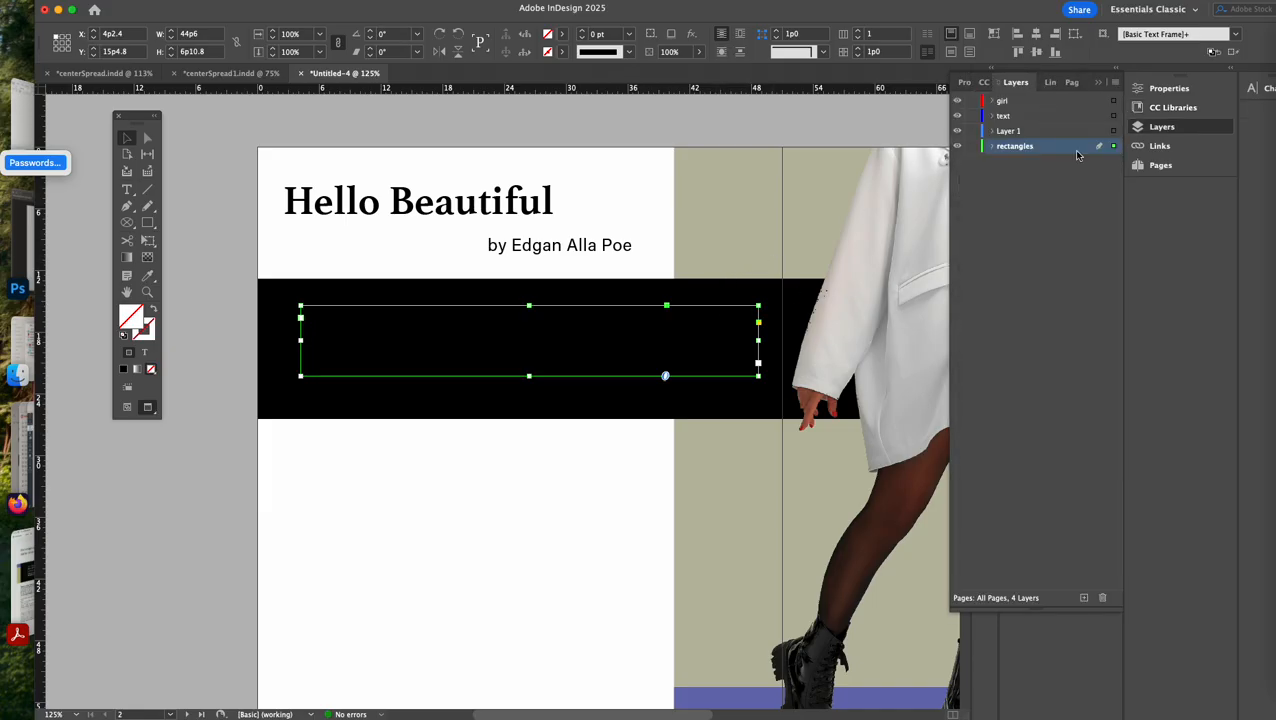
drag(1114, 120, 1114, 120)
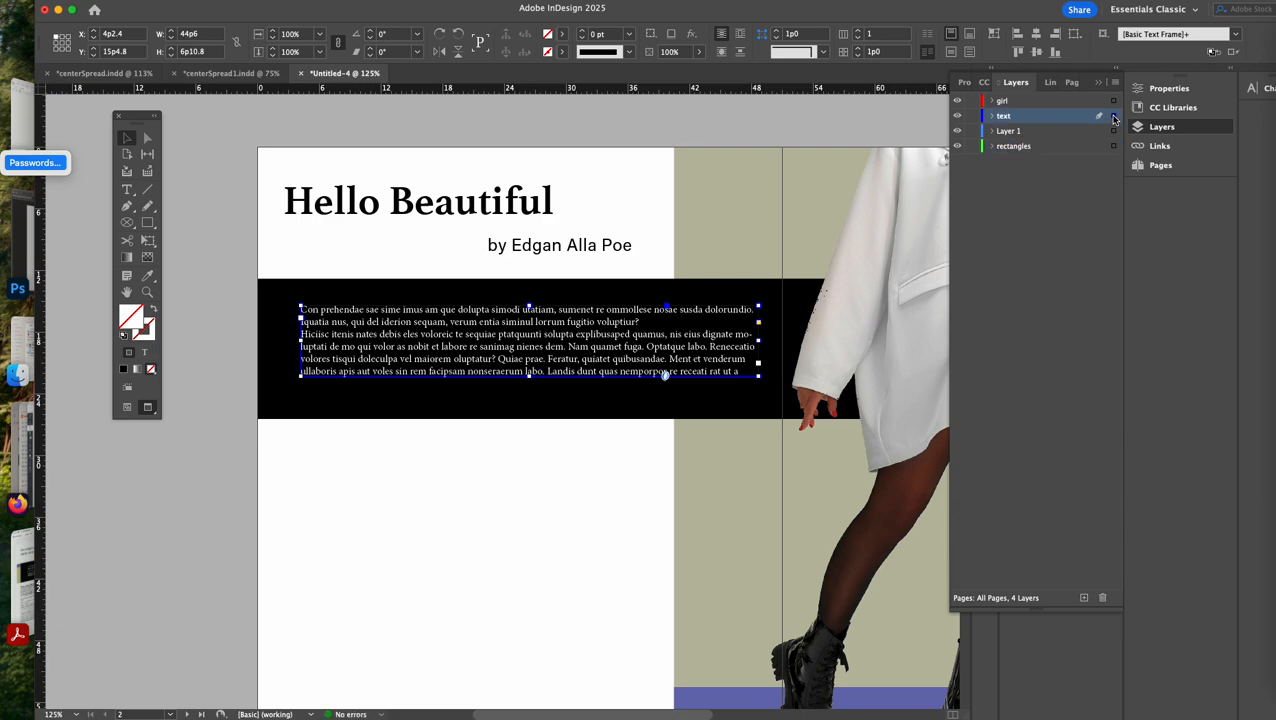
Delete the placeholder text from "Hiciisc itenis" to the end, keeping only the first paragraph
double_click(546, 322)
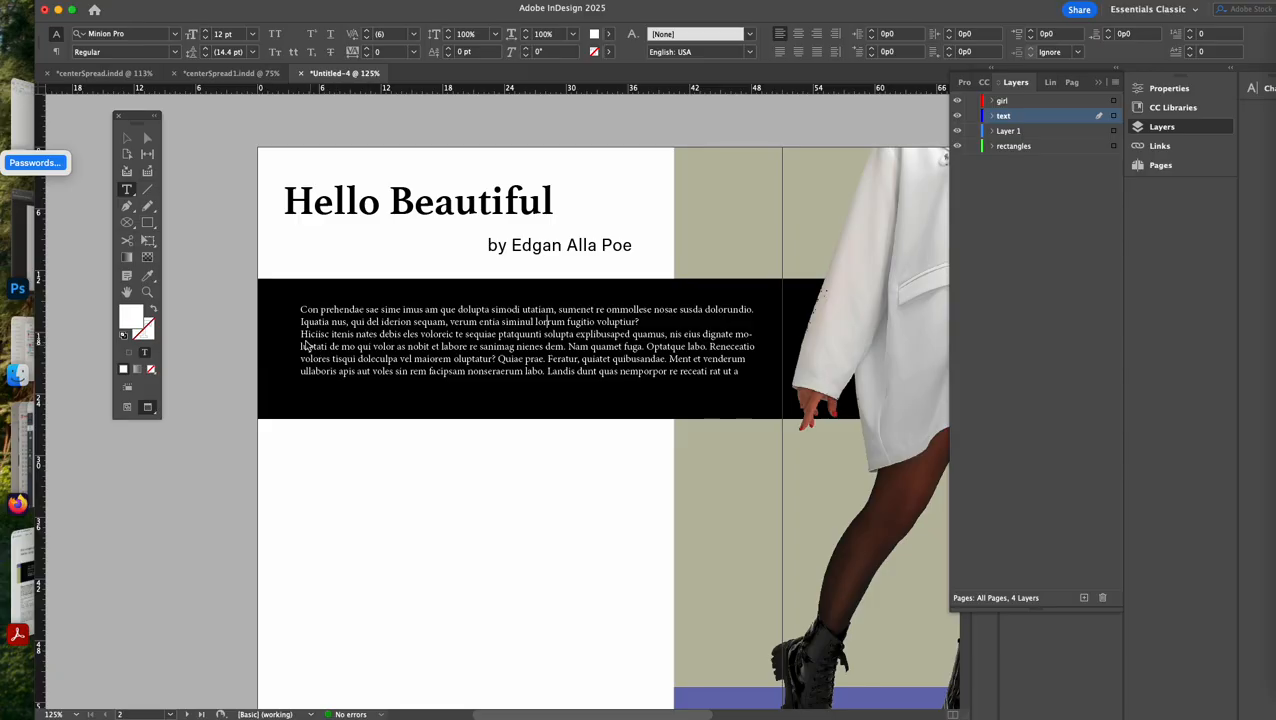
drag(300, 334, 672, 393)
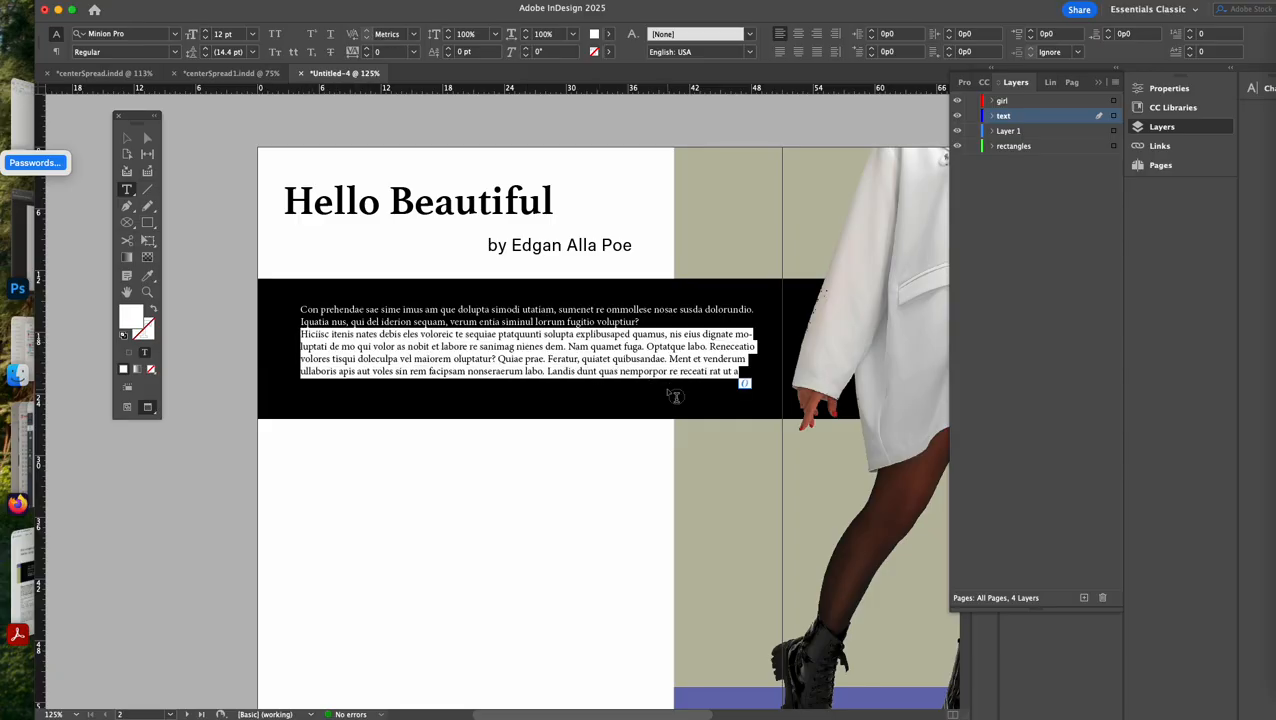
key(BackSpace)
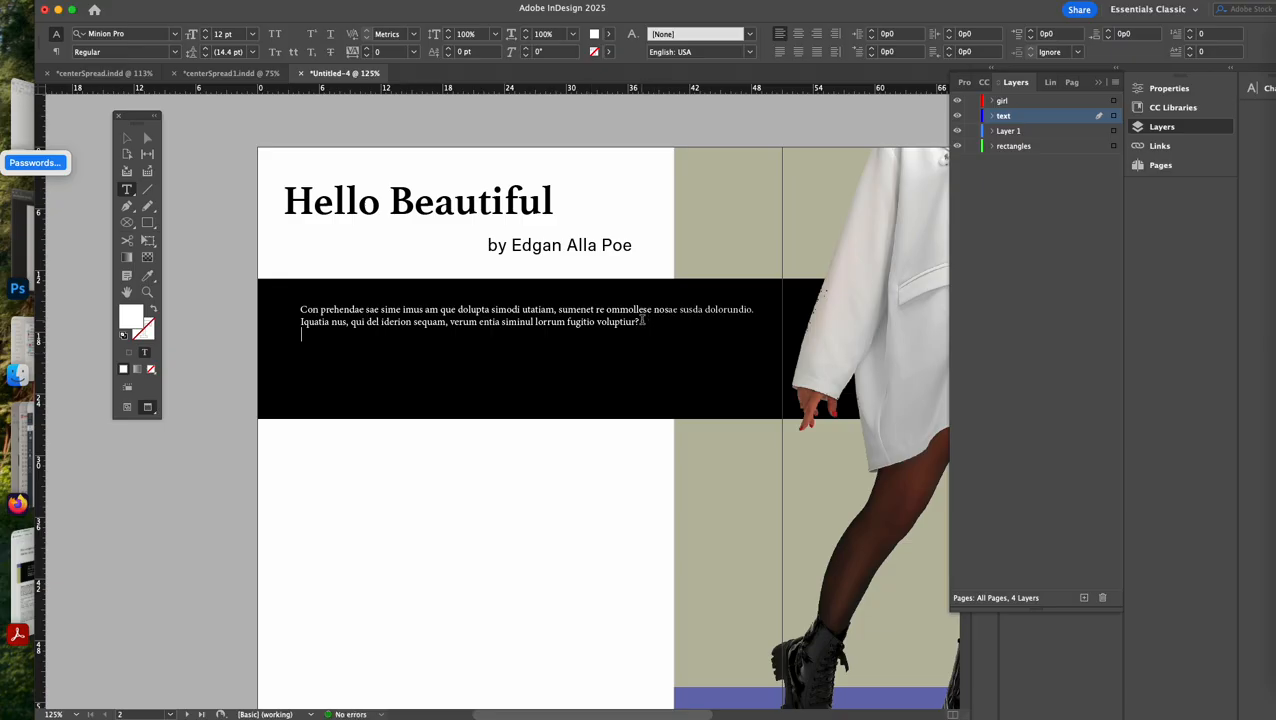
Set the font size of the remaining placeholder paragraph in the black band to 20 pt
drag(643, 321, 241, 138)
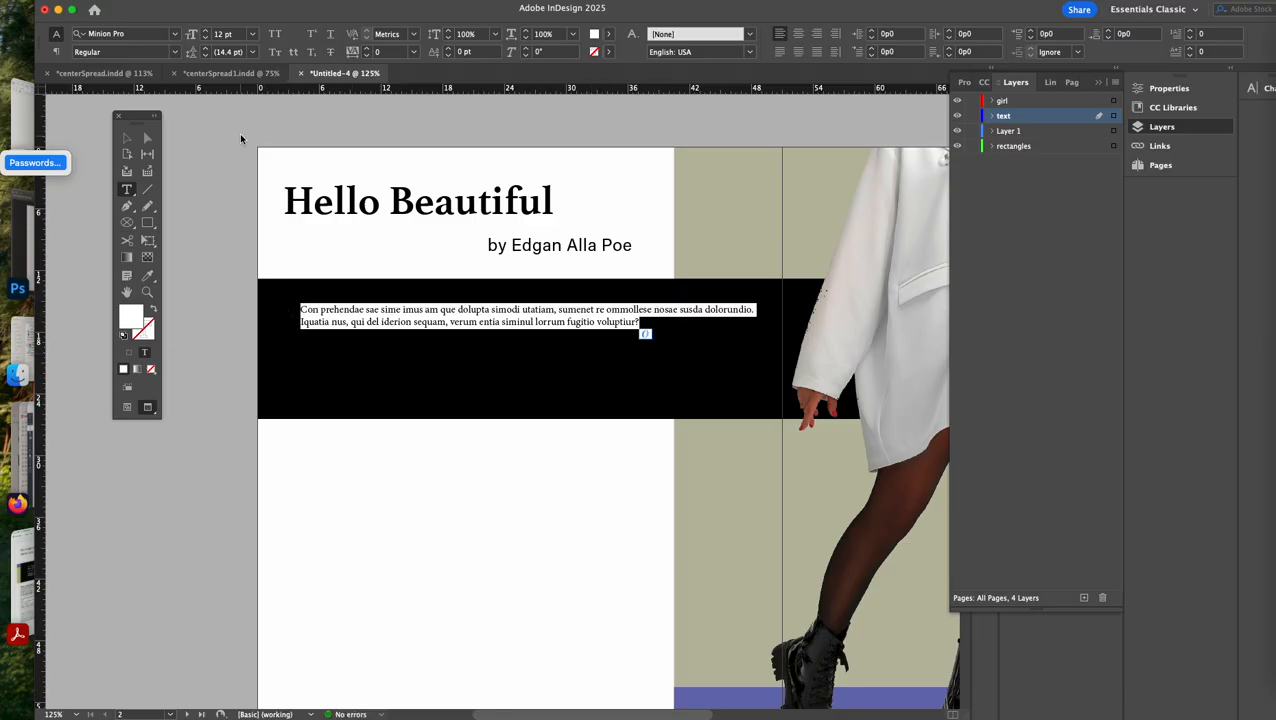
click(205, 30)
click(205, 30)
click(205, 30)
click(205, 30)
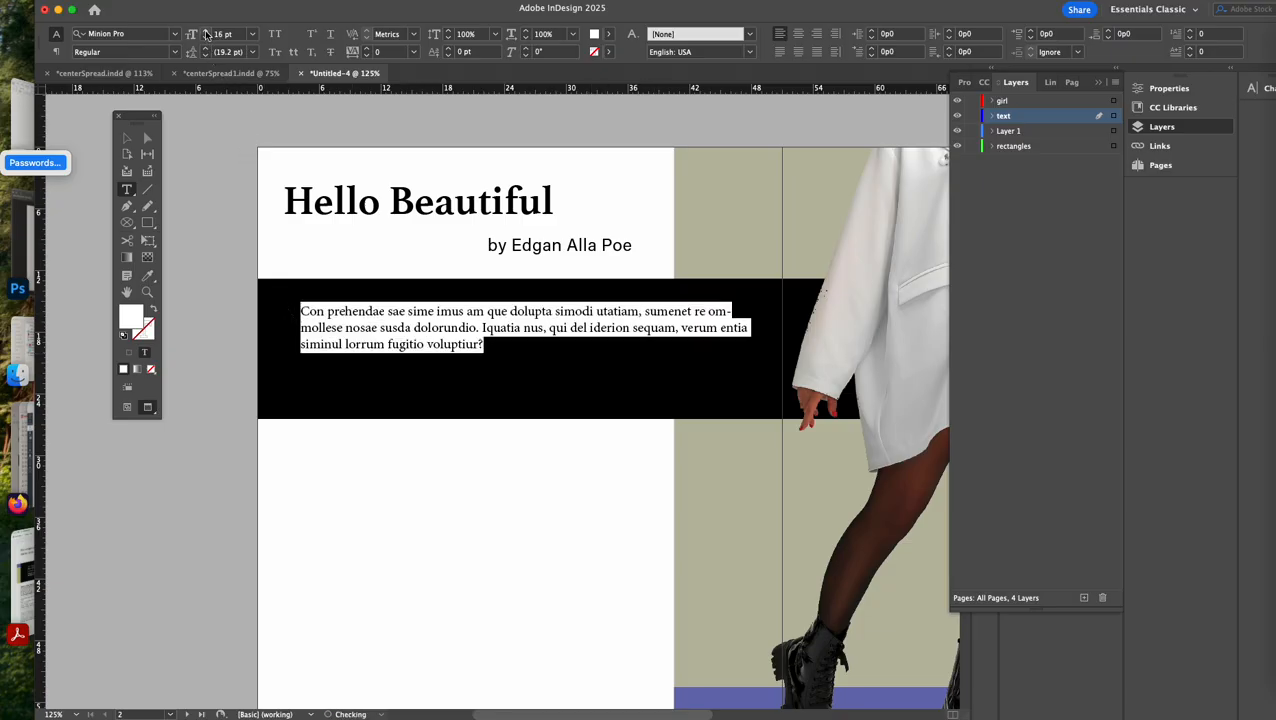
click(205, 30)
click(205, 30)
click(205, 30)
click(205, 30)
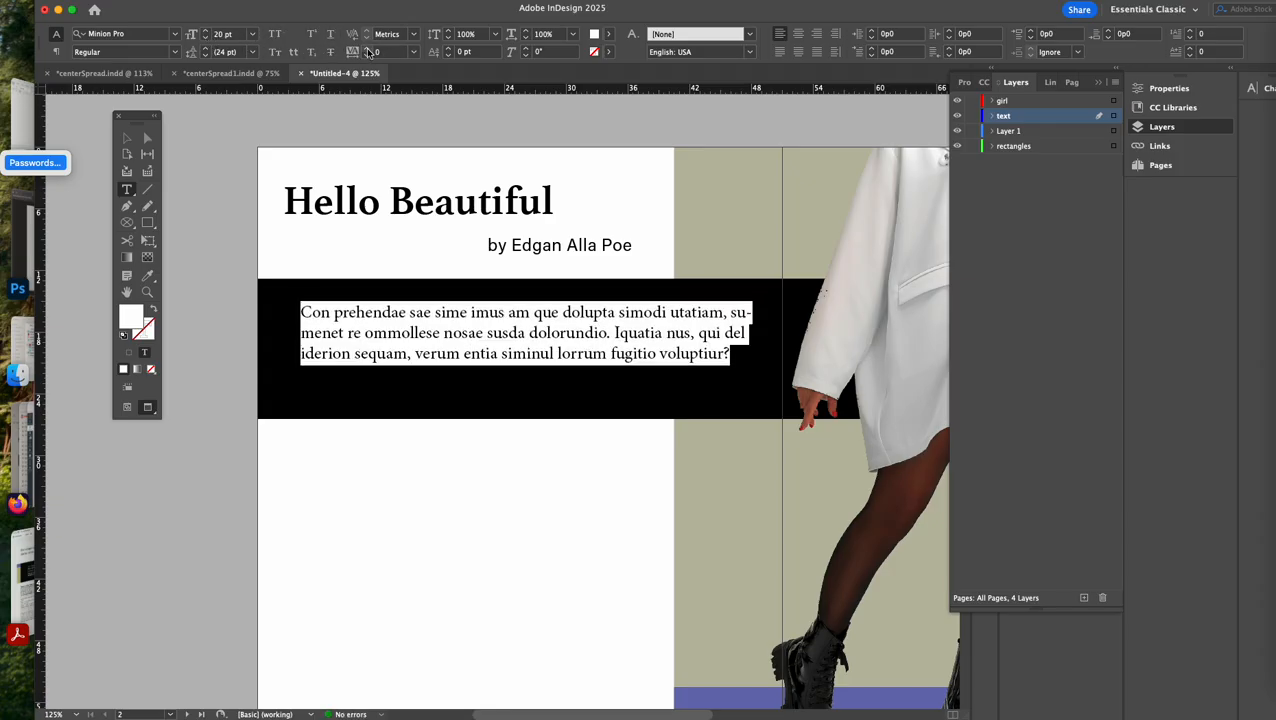
Set the placeholder paragraph's leading to 28 pt and its tracking to 5
click(205, 49)
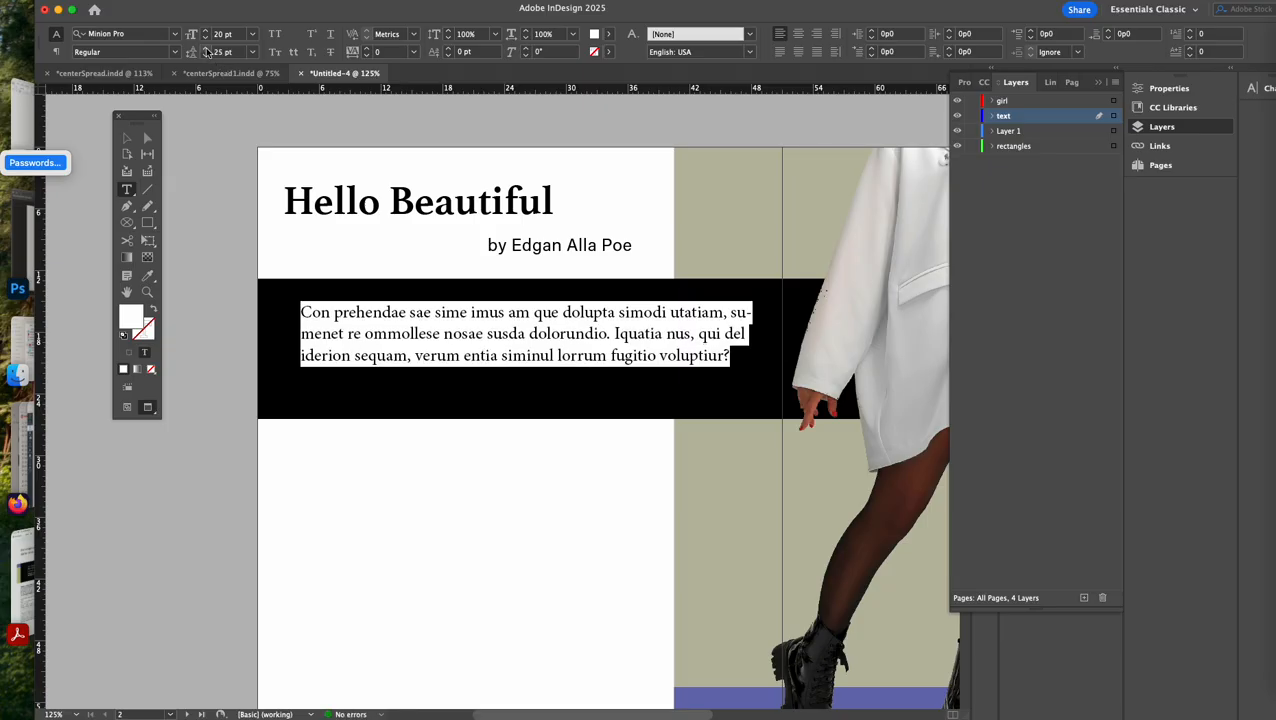
click(205, 49)
click(205, 49)
click(205, 49)
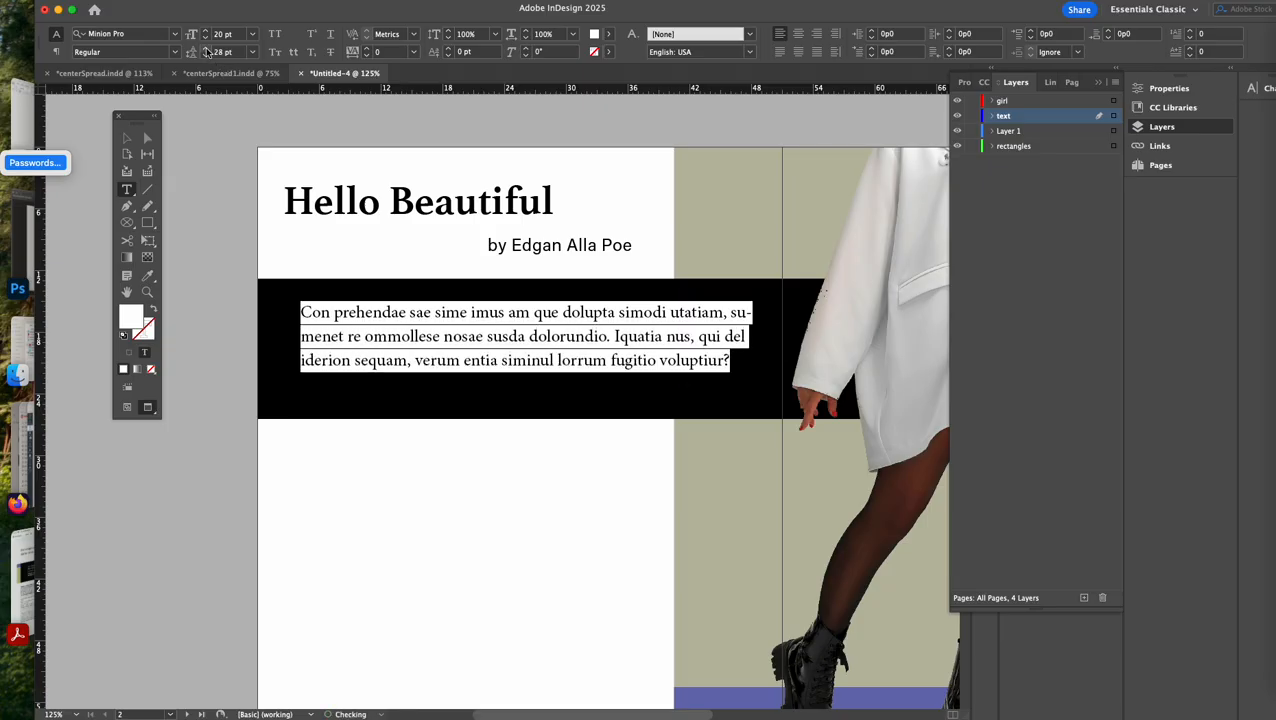
click(412, 51)
click(401, 182)
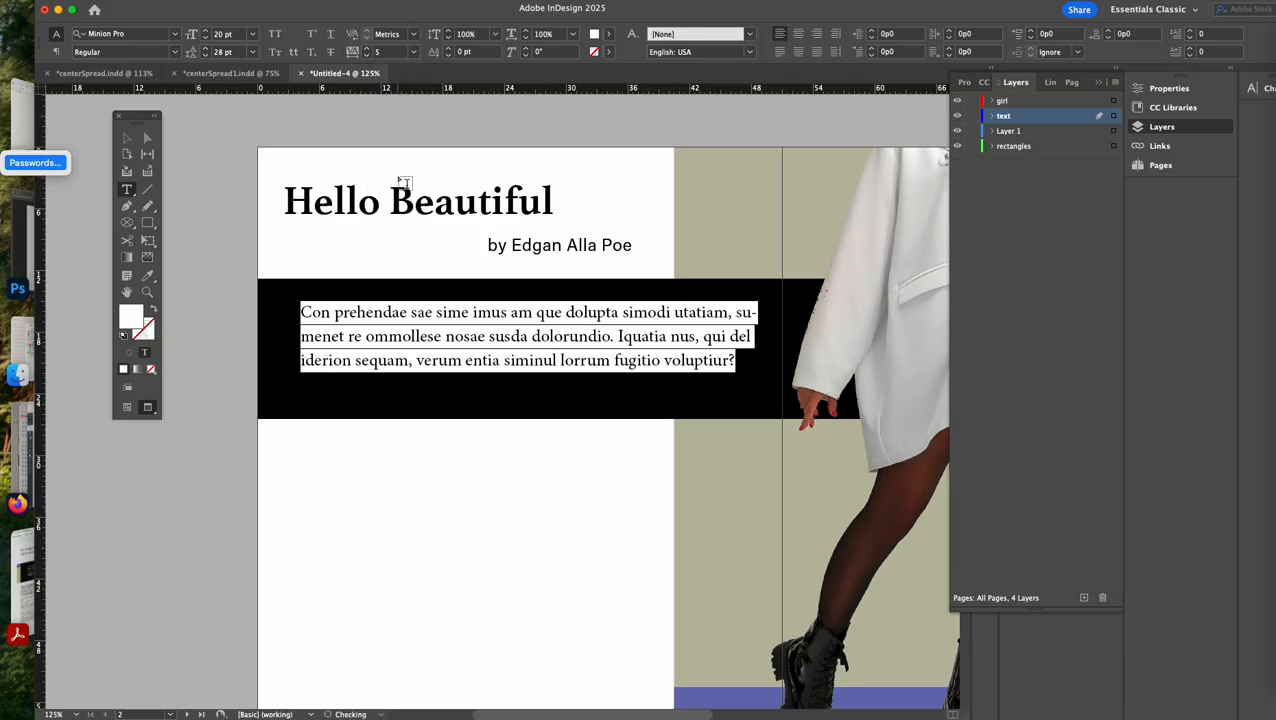
Try Bold on the placeholder paragraph and change its font to Adobe Hebrew Italic
click(176, 52)
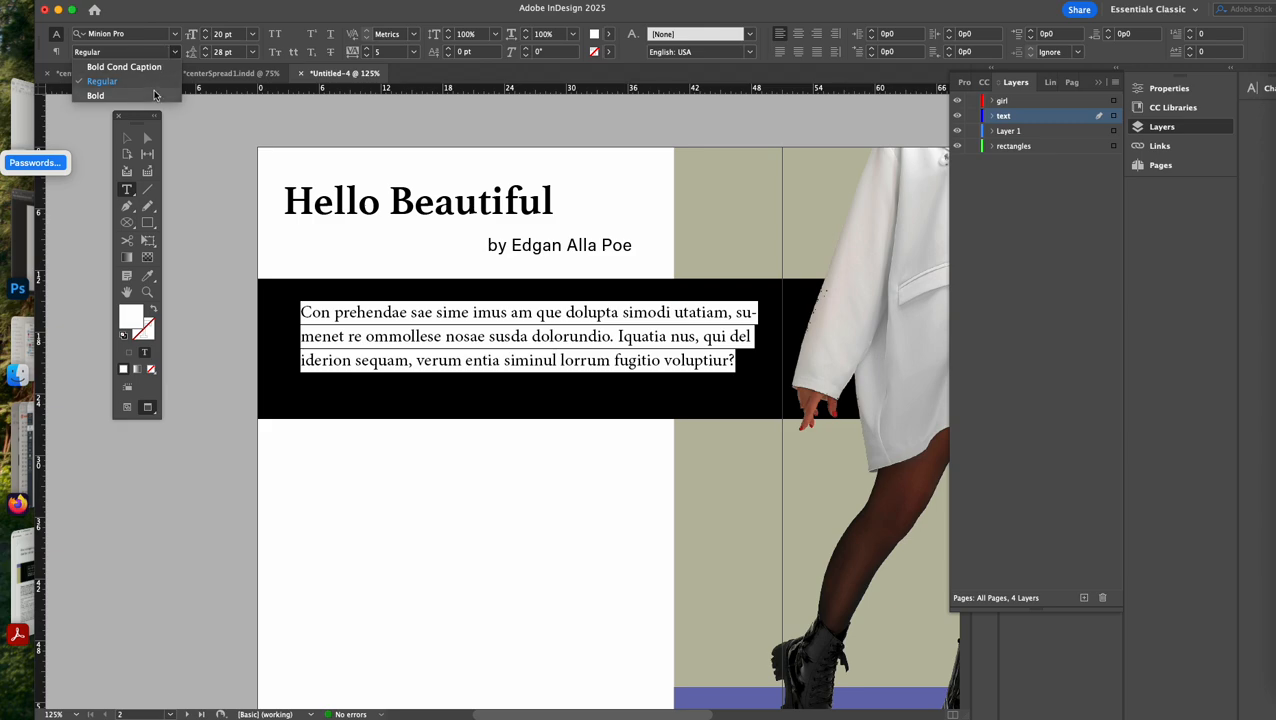
click(155, 96)
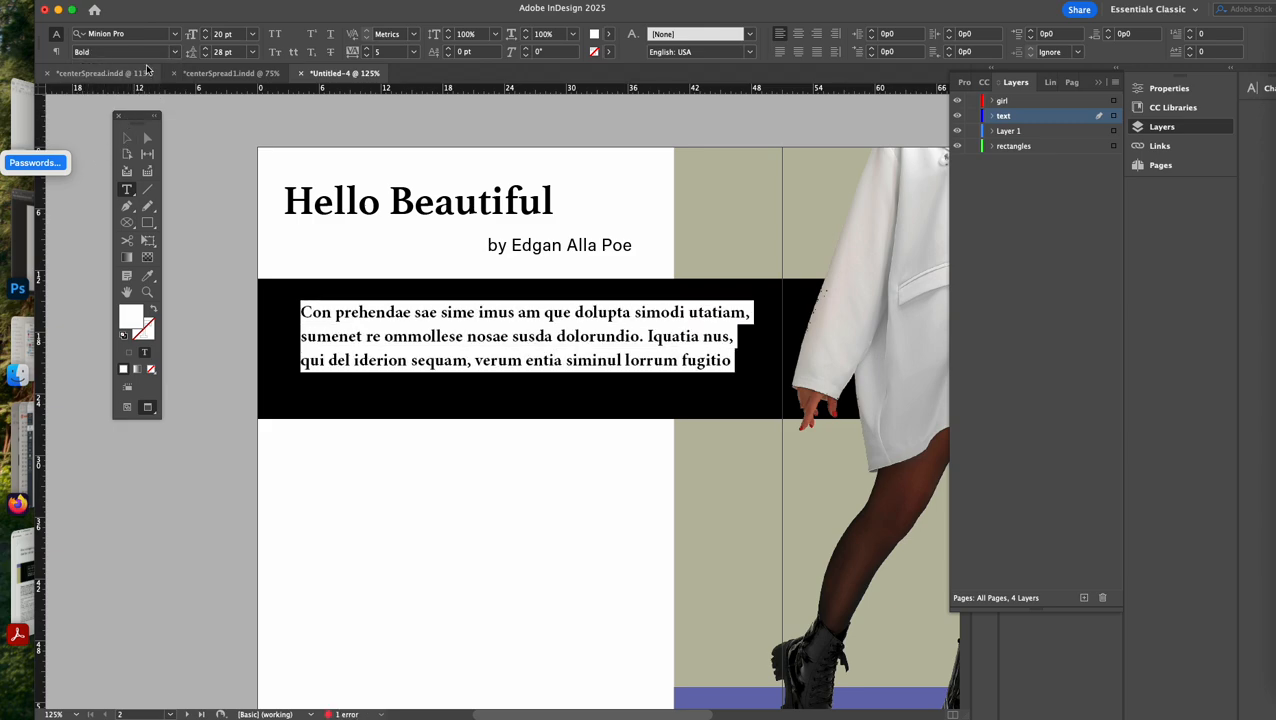
click(124, 34)
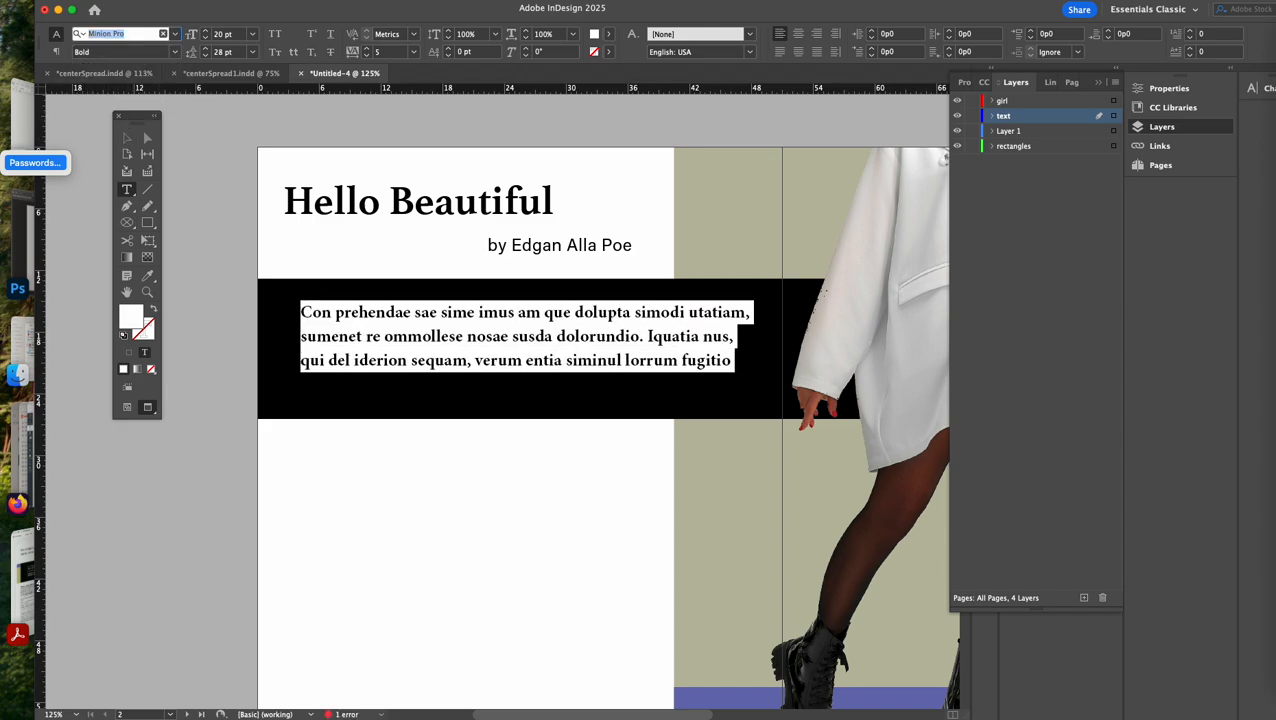
text(A)
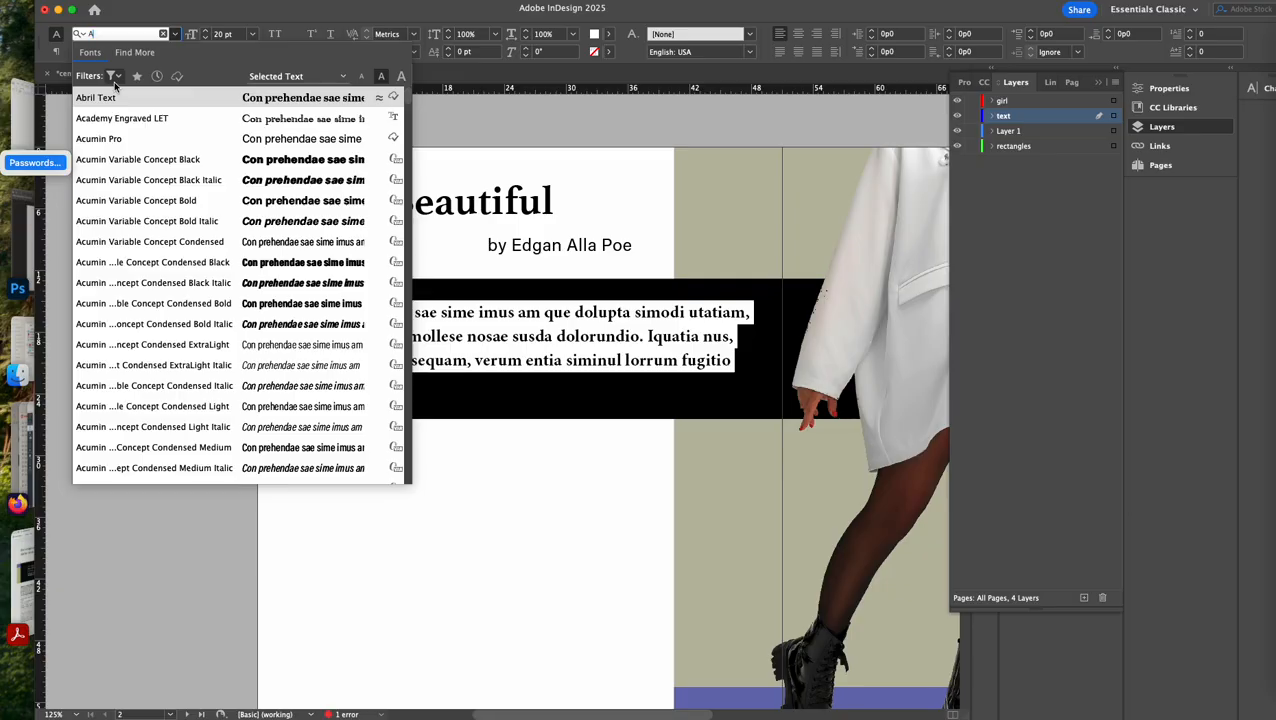
scroll(127, 243, down, 20)
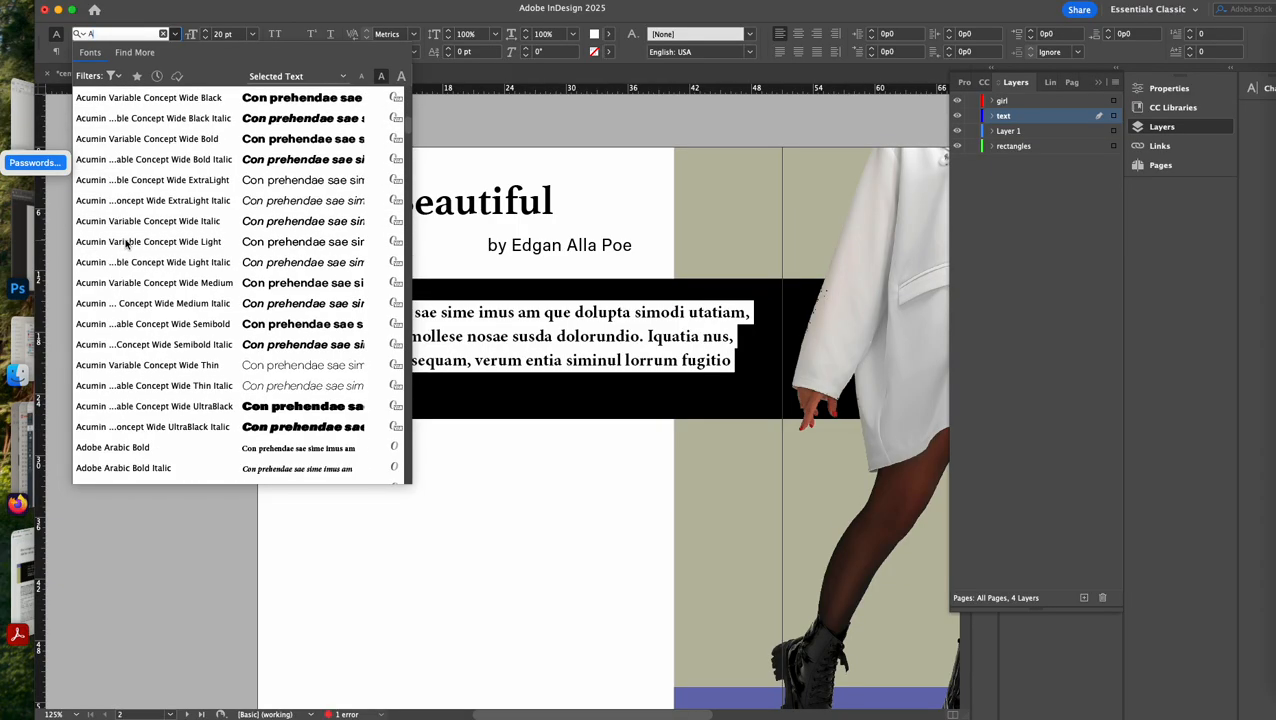
scroll(125, 247, down, 4)
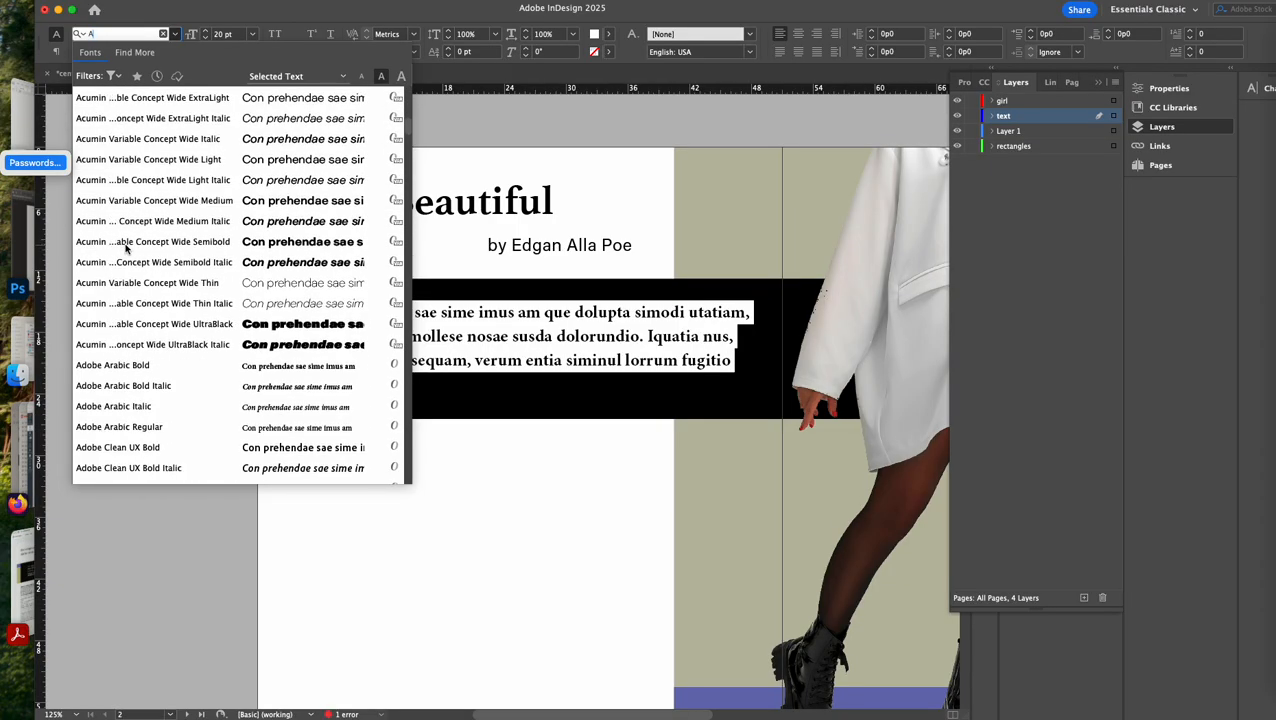
scroll(127, 247, down, 14)
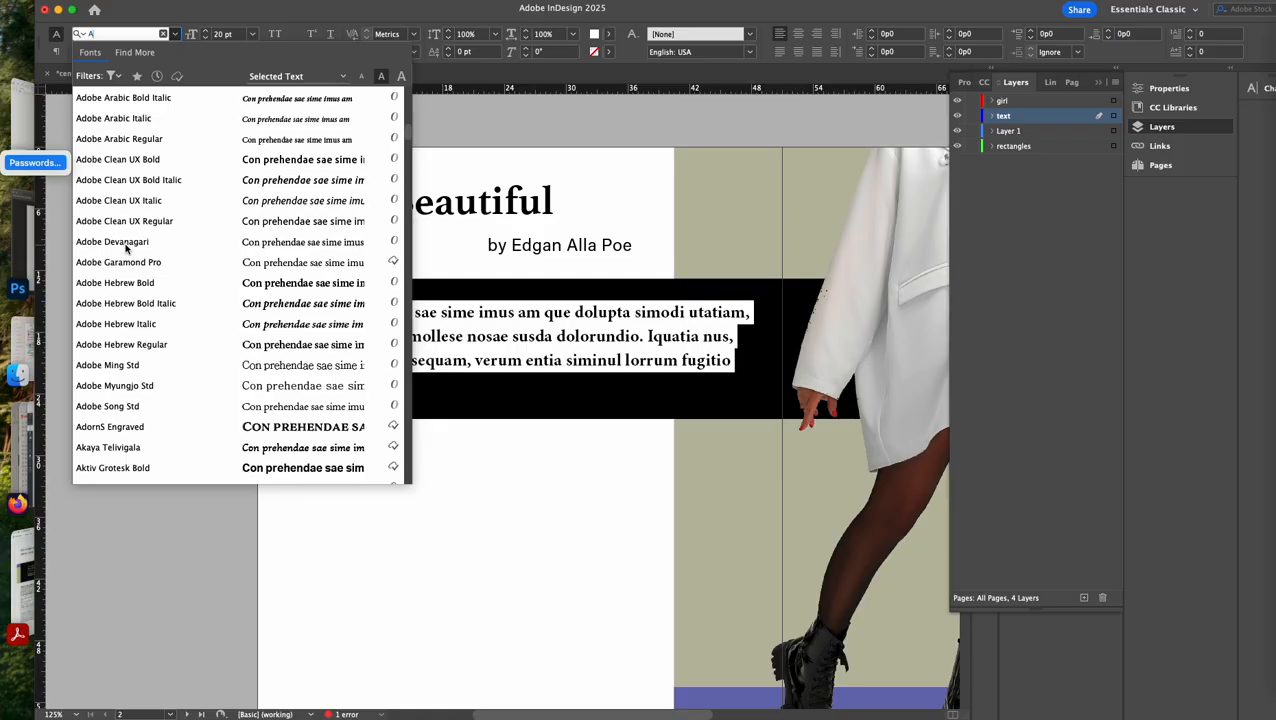
scroll(127, 249, up, 3)
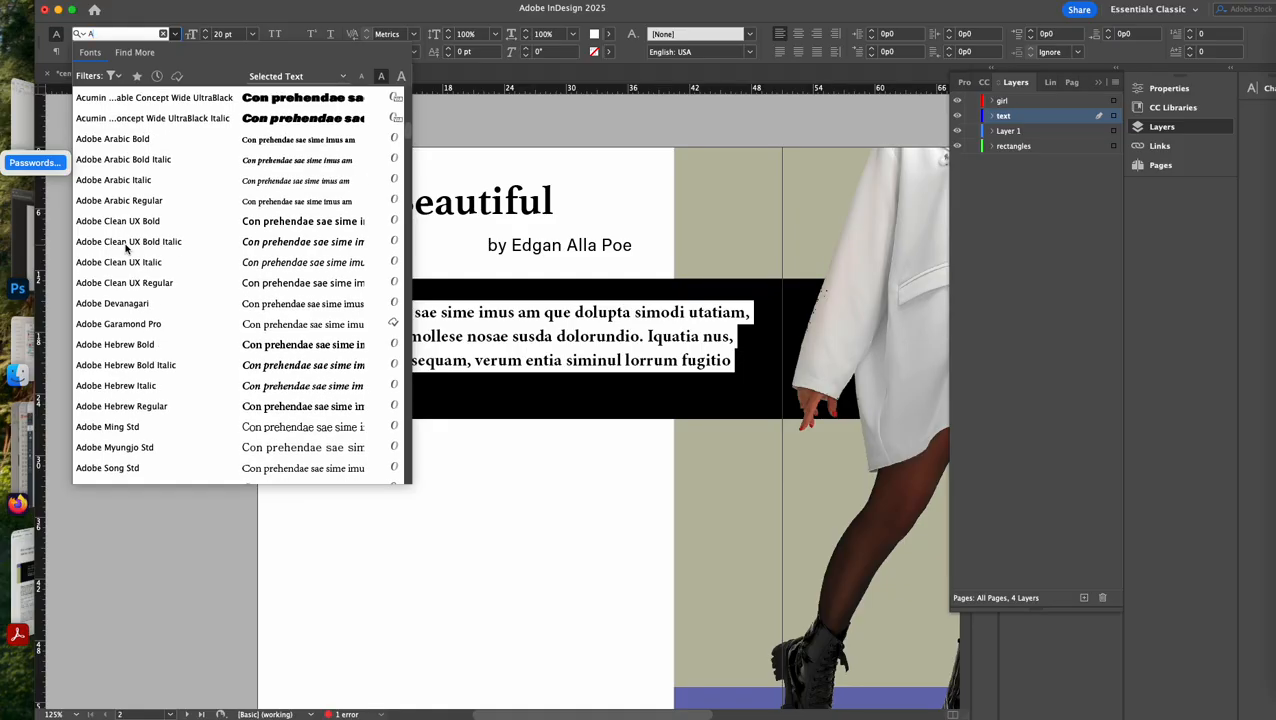
click(149, 386)
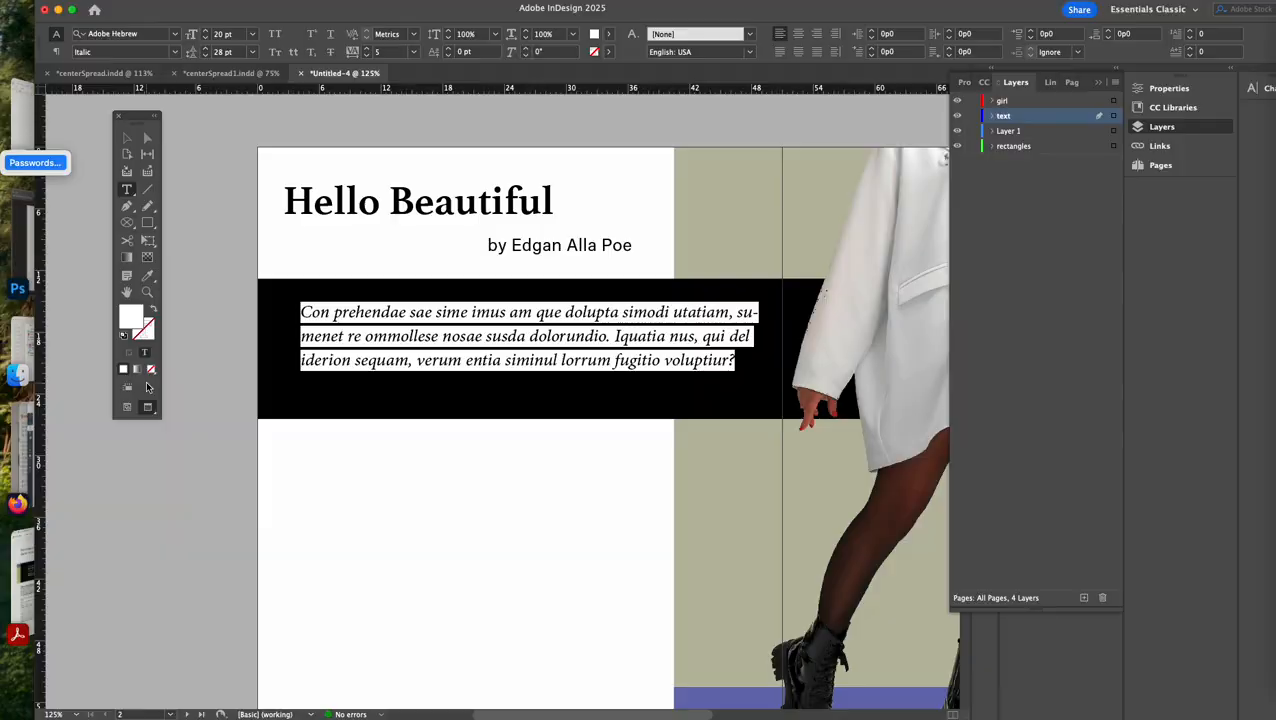
Move the placeholder text frame down within the black band to a Y position of about 16p8, and deselect it
click(127, 138)
drag(384, 342, 385, 358)
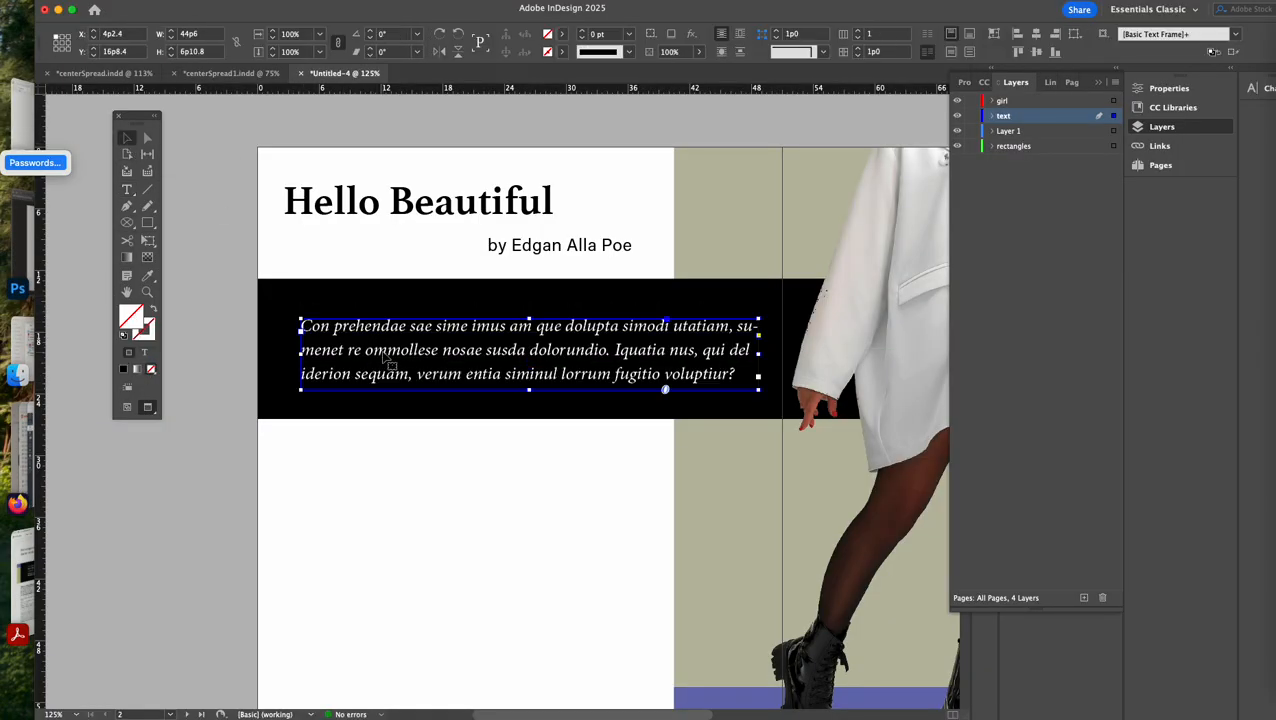
click(407, 490)
Review the whole spread and switch to the centerSpread1.indd document to compare its layout
scroll(405, 492, down, 4)
scroll(405, 492, right, 2)
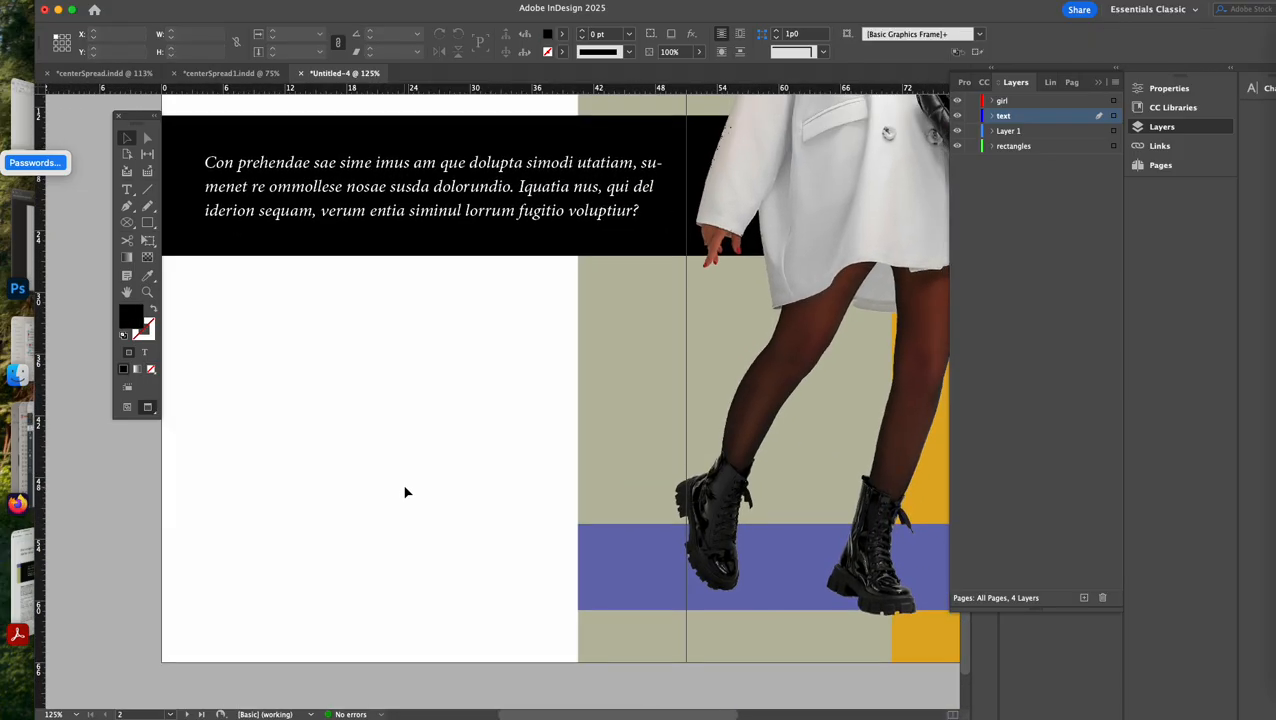
scroll(405, 492, up, 4)
scroll(405, 492, left, 1)
key(super+minus)
key(super+minus)
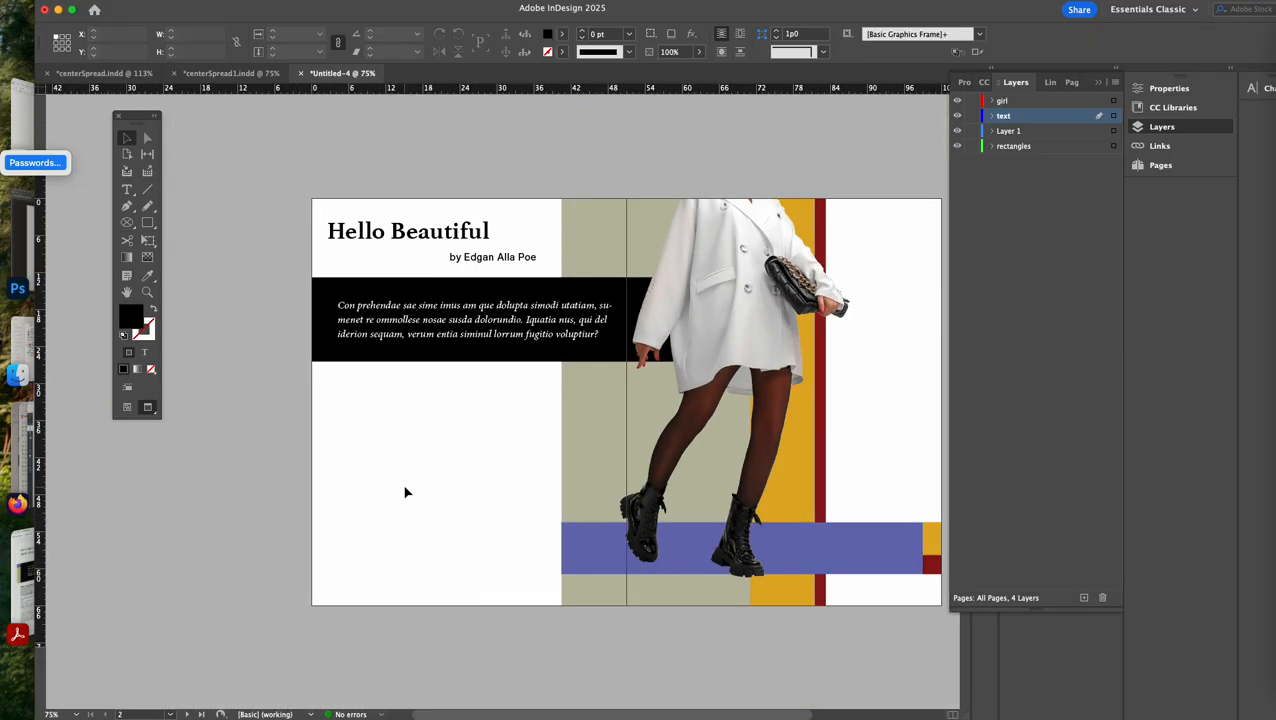
click(242, 74)
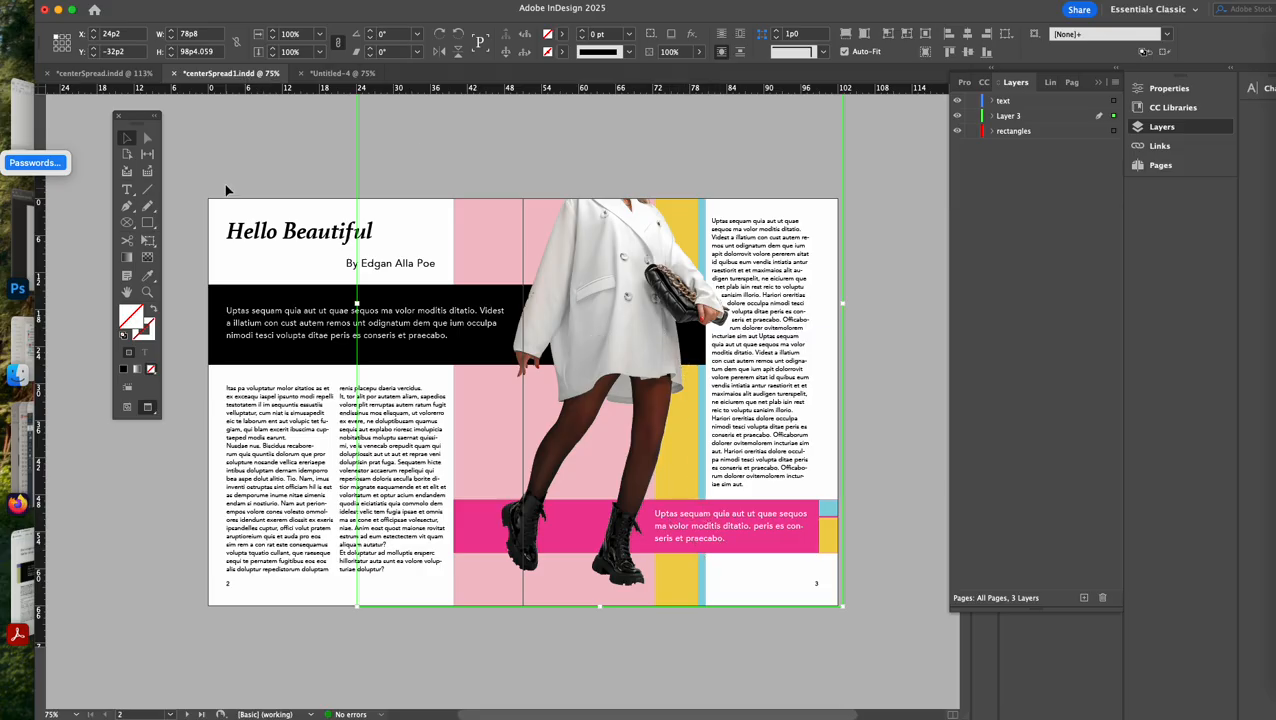
Return to the Untitled-4 document and copy the first sentence of the white placeholder paragraph on the black band
click(334, 77)
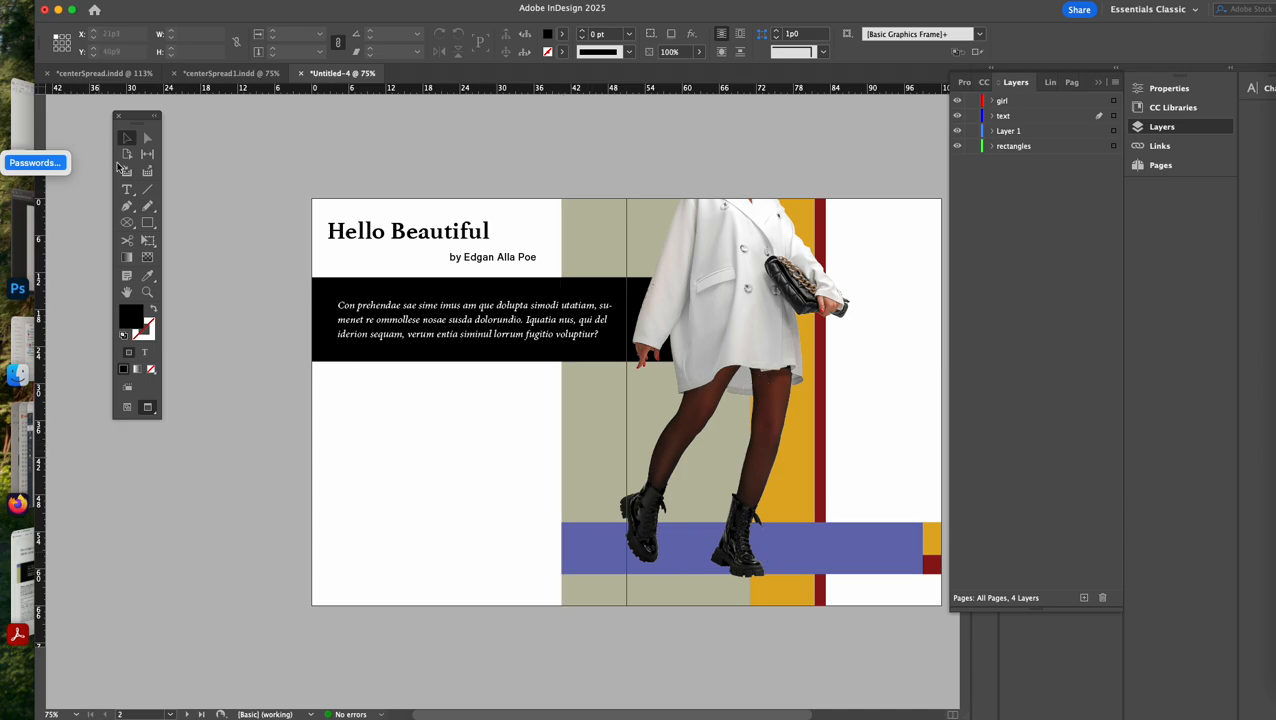
triple_click(352, 308)
key(super+c)
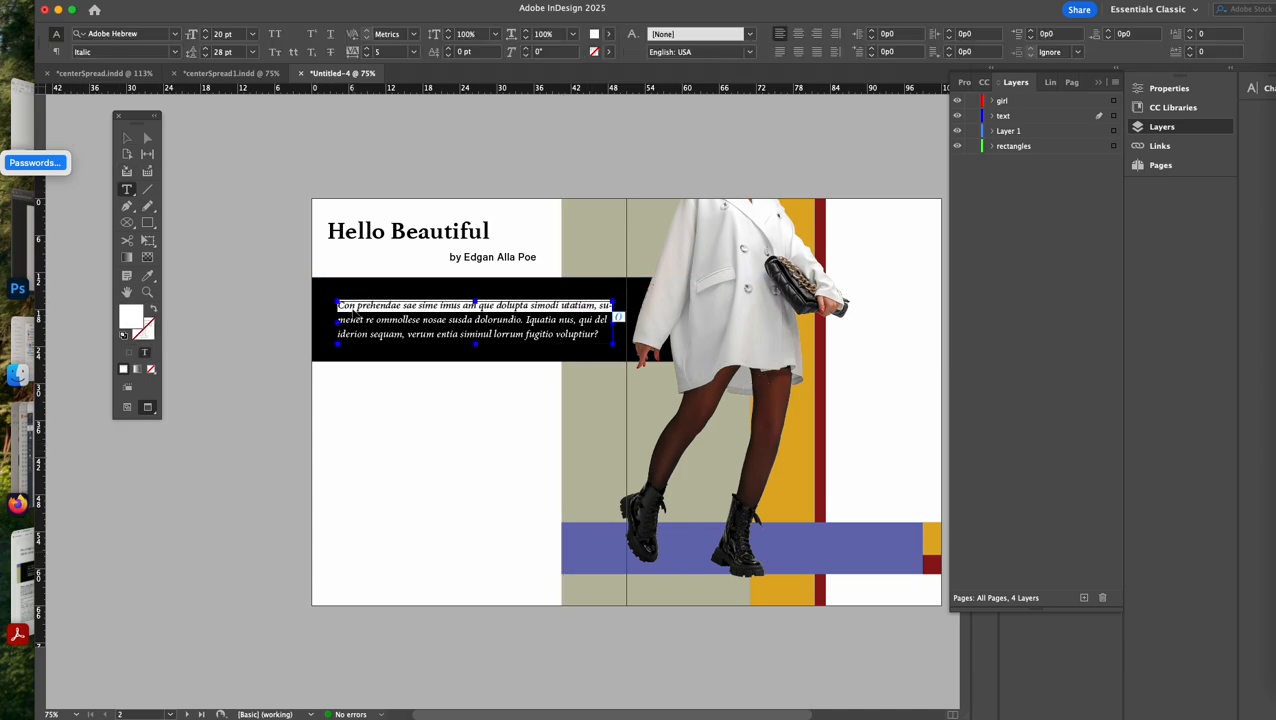
key(super+a)
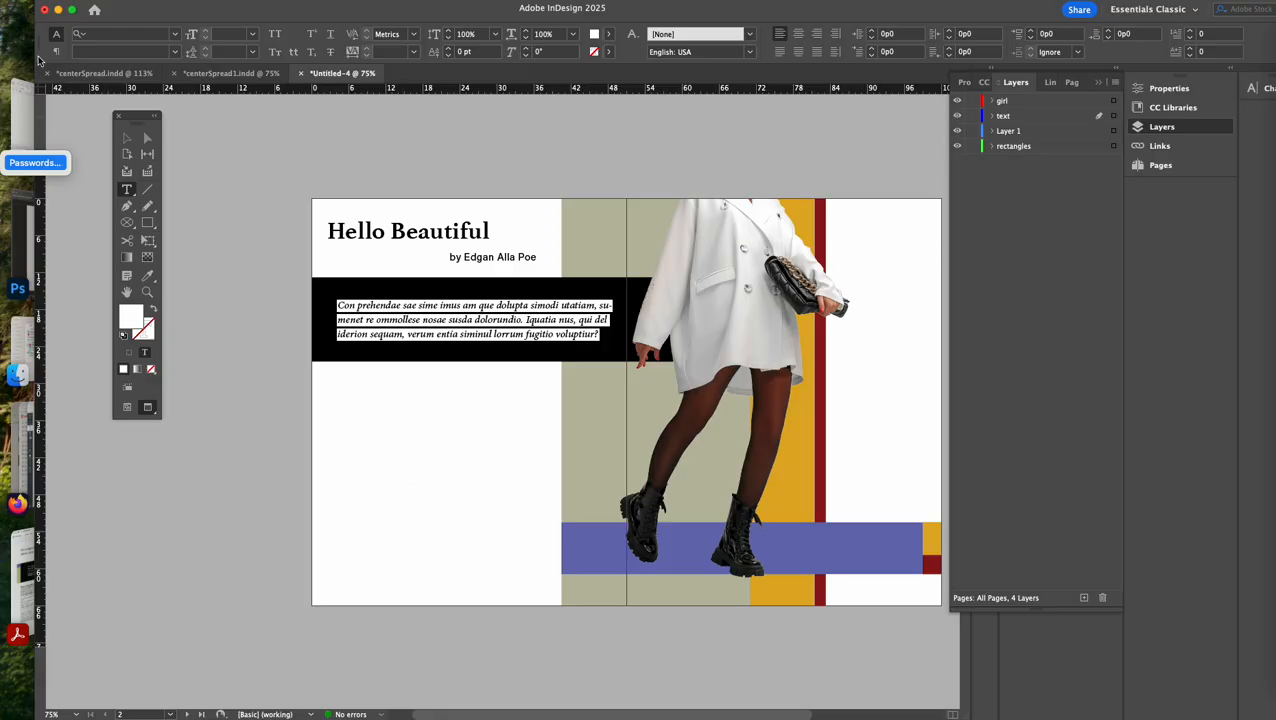
click(124, 137)
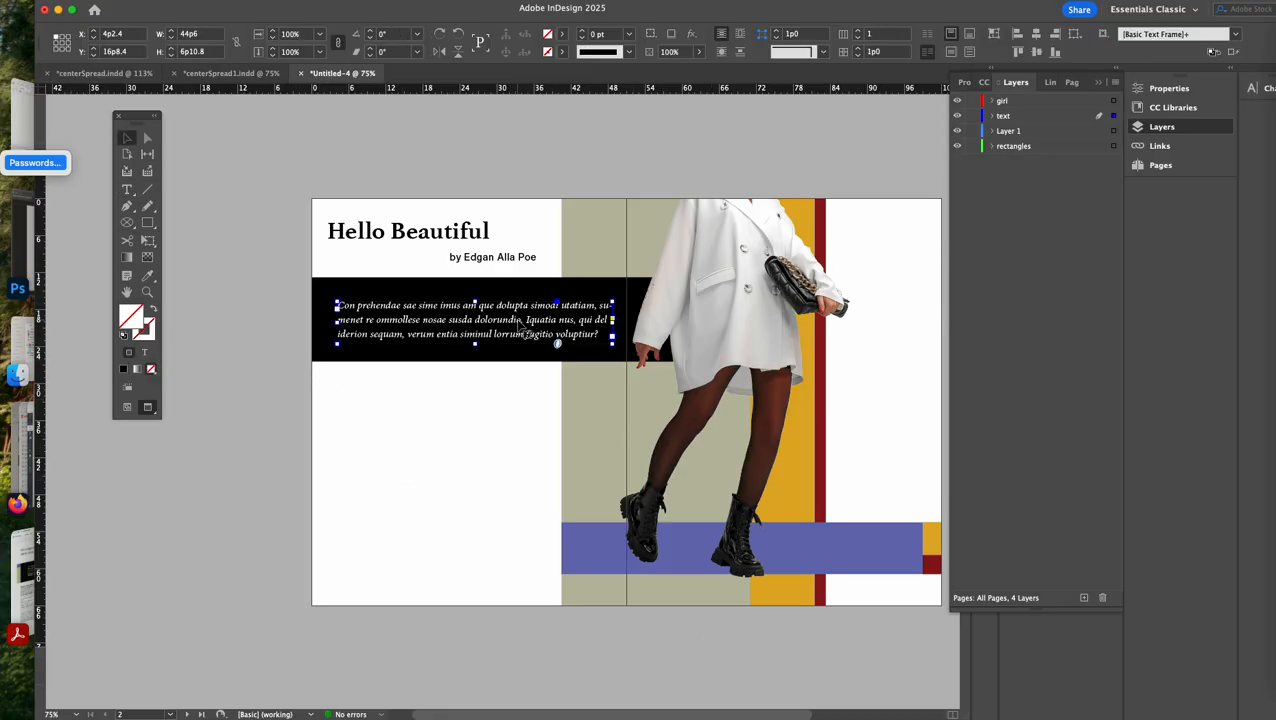
double_click(521, 326)
drag(524, 320, 372, 297)
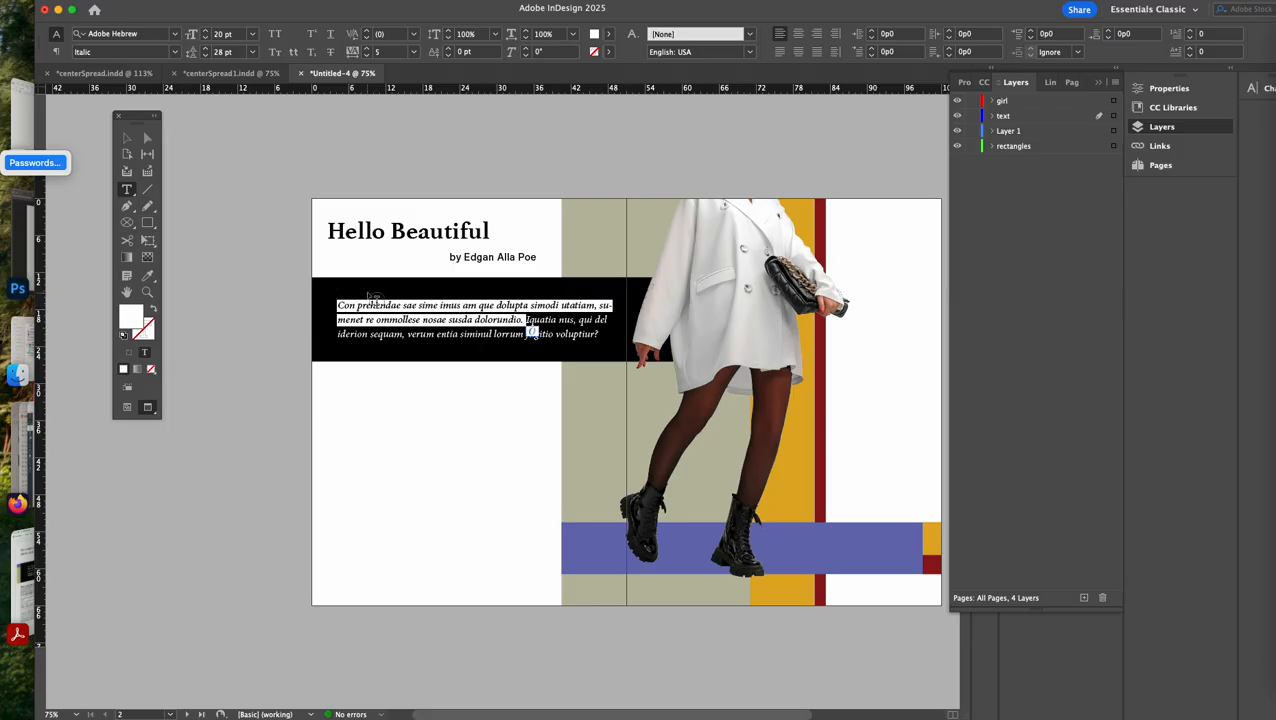
click(127, 138)
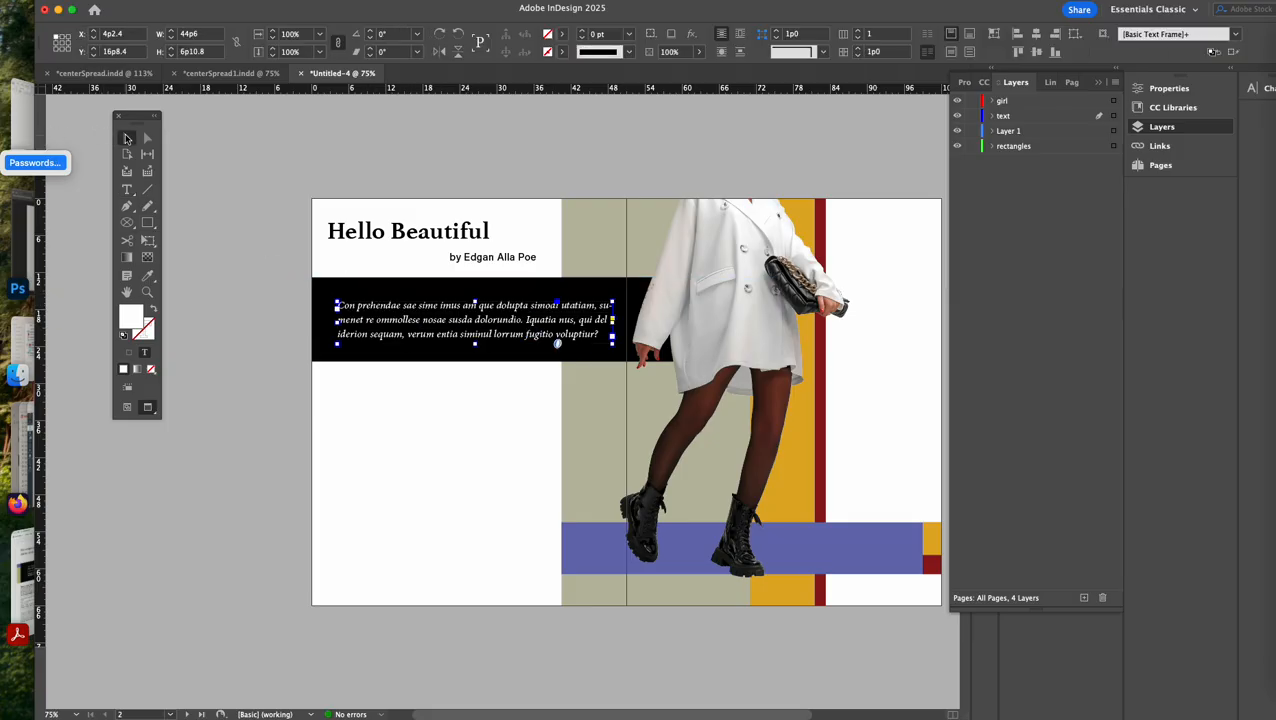
Create a text frame about 21p9 wide and 5p1.5 high on the blue band beside the boot and paste the copied sentence
click(127, 190)
drag(774, 537, 908, 562)
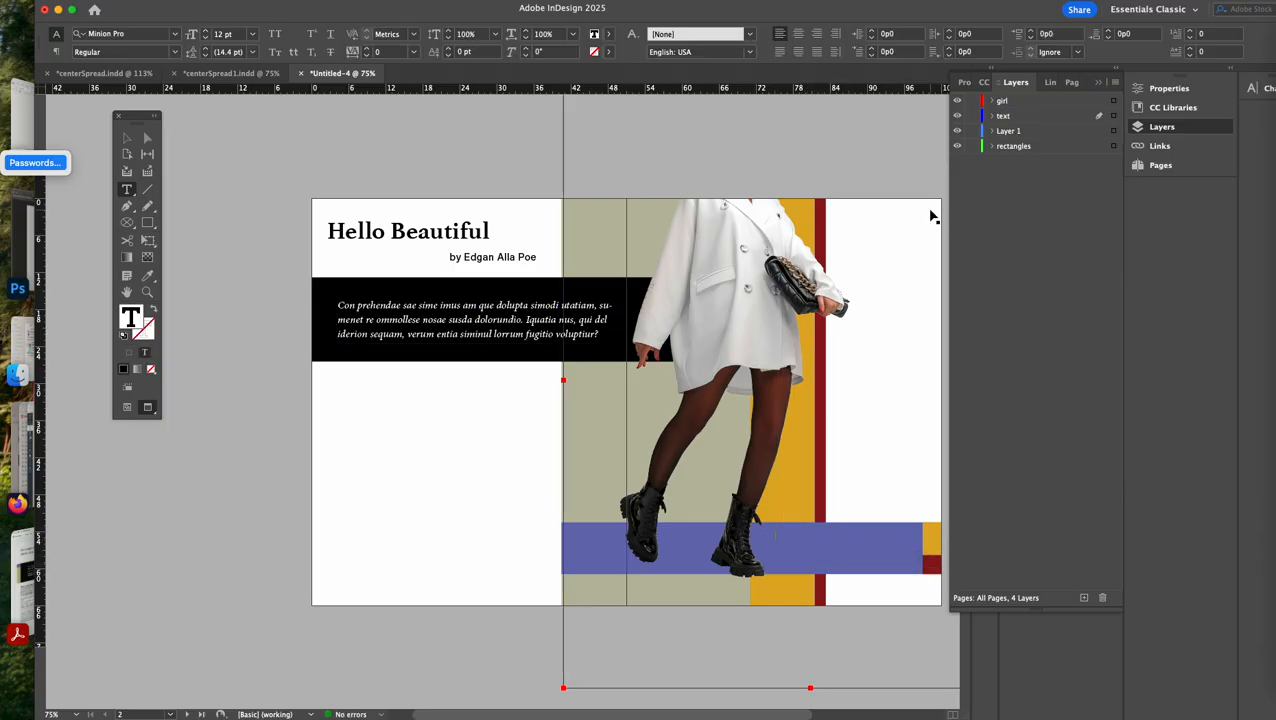
key(super+v)
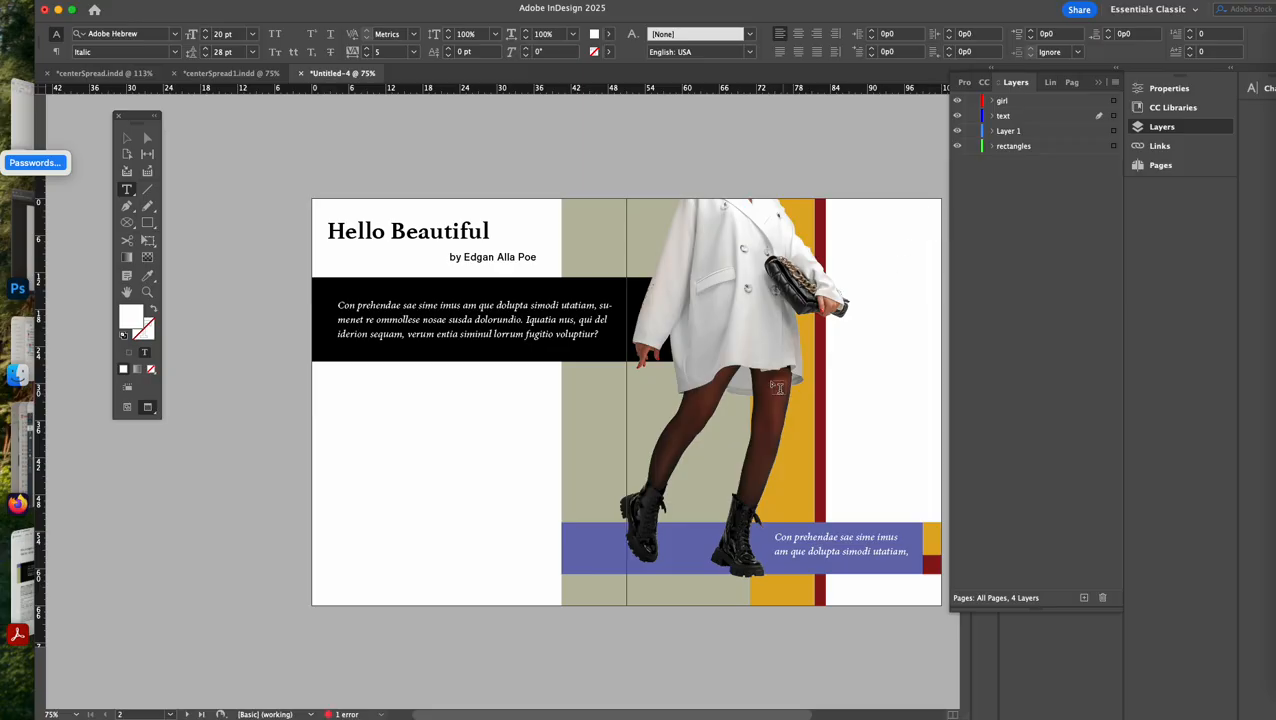
click(126, 137)
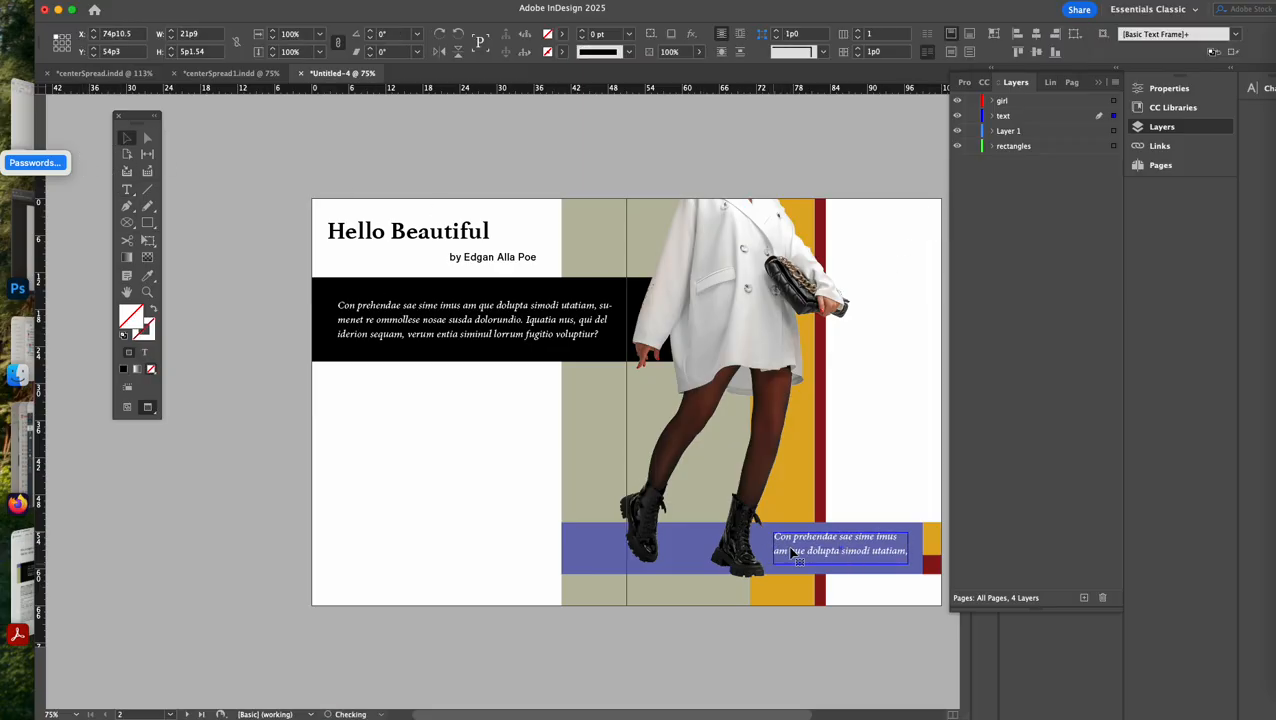
Enlarge the new text frame on the blue band to a height of about 6p4.8
key(super+equal)
key(super+equal)
key(super+equal)
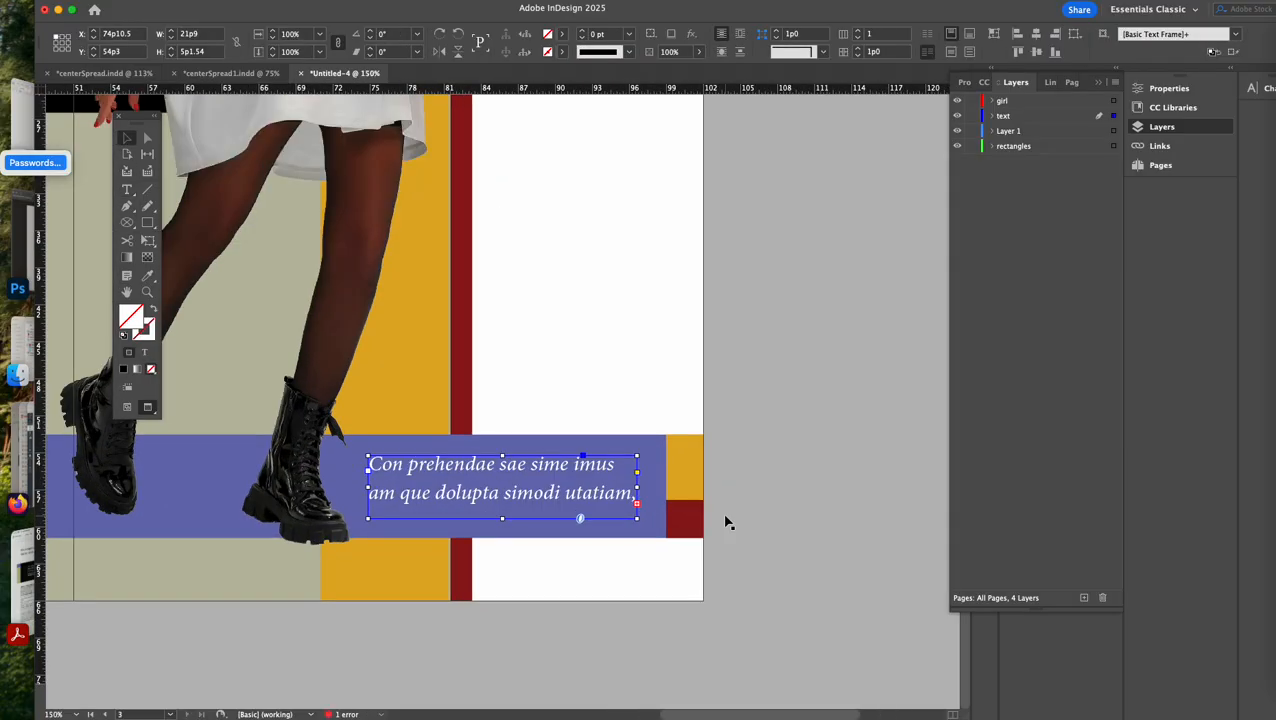
drag(503, 465, 505, 486)
drag(514, 431, 515, 420)
Set the font size of all the text on the blue band to 14 pt
double_click(553, 456)
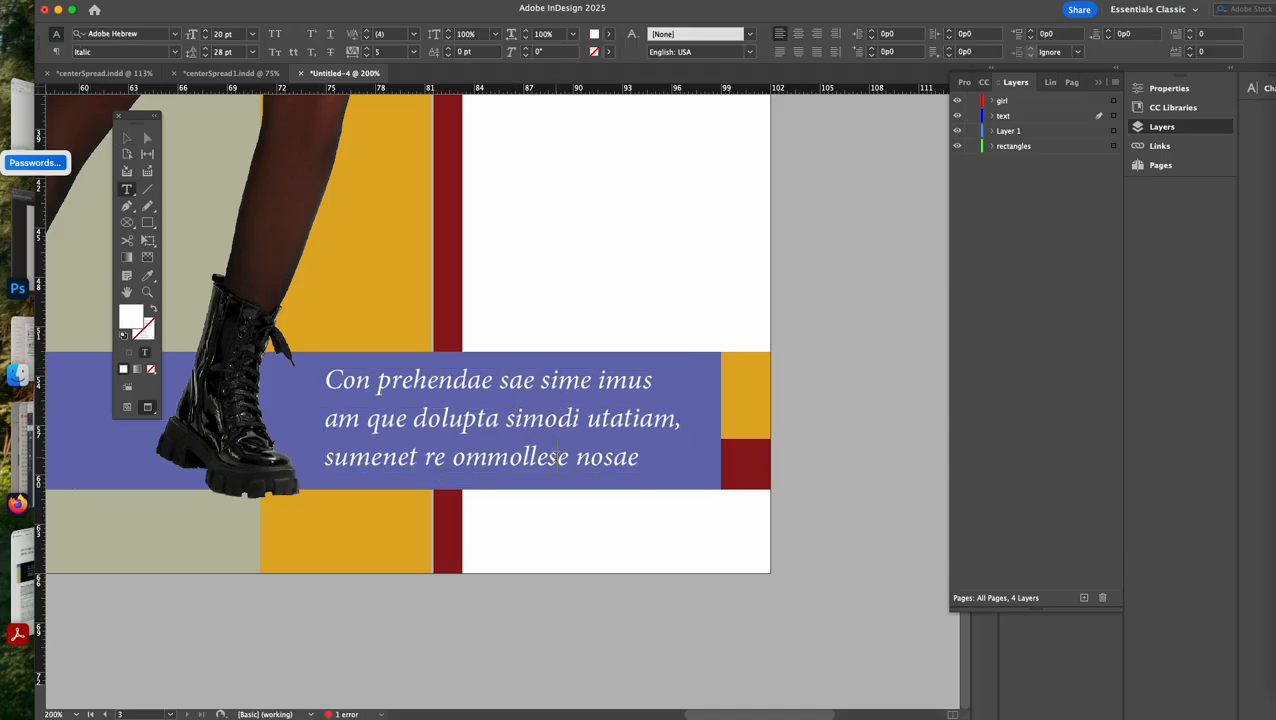
key(super+a)
click(206, 38)
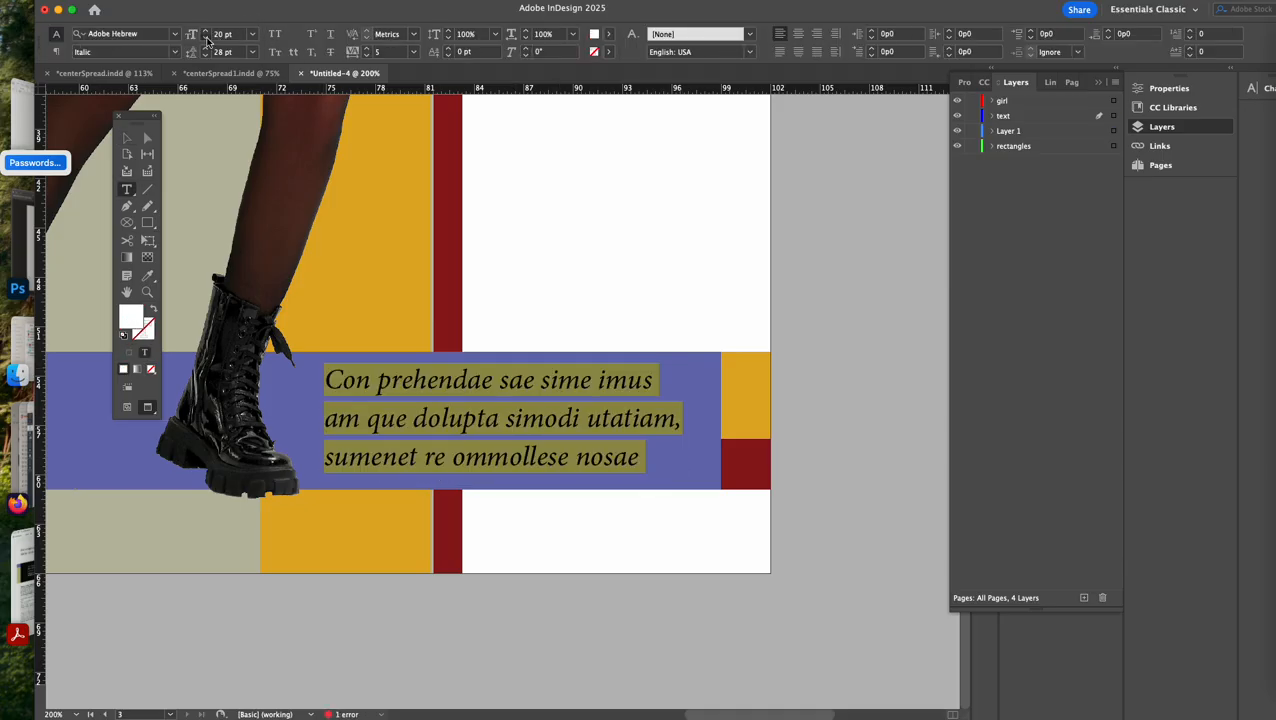
click(206, 38)
click(206, 38)
click(206, 38)
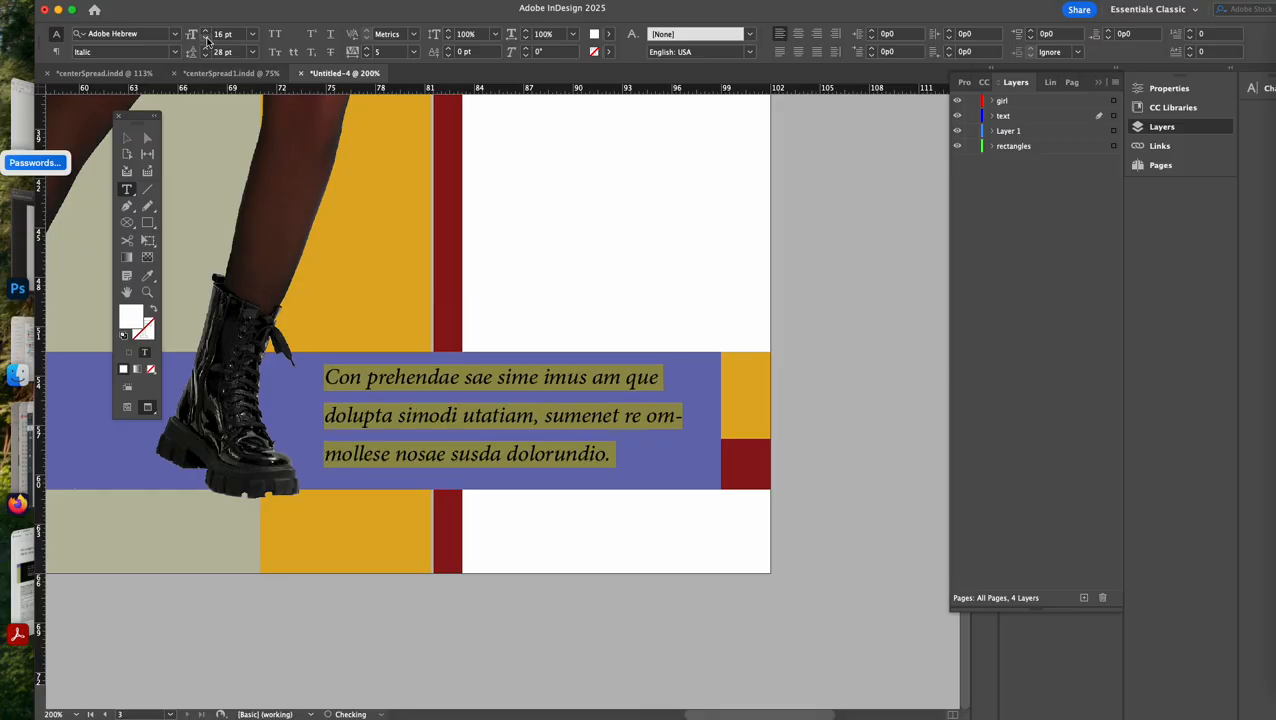
click(206, 38)
click(206, 38)
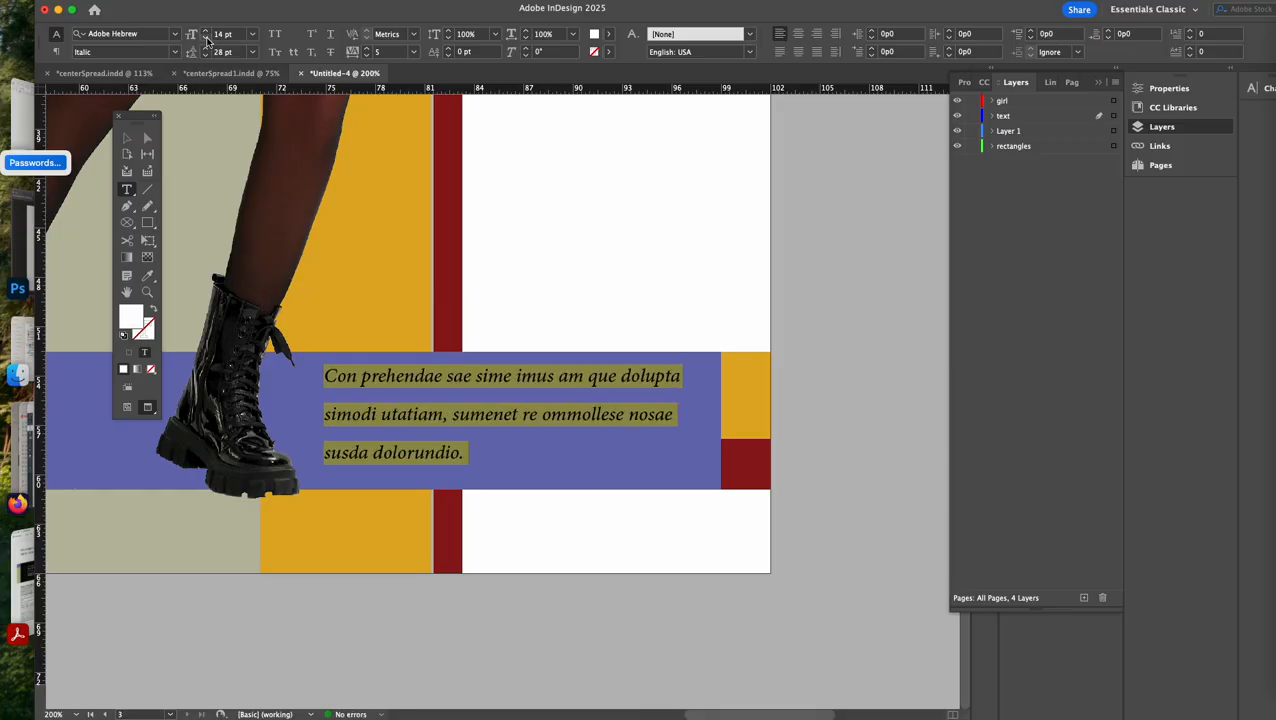
Set the leading of the blue band's text to 20 pt
click(205, 56)
click(205, 56)
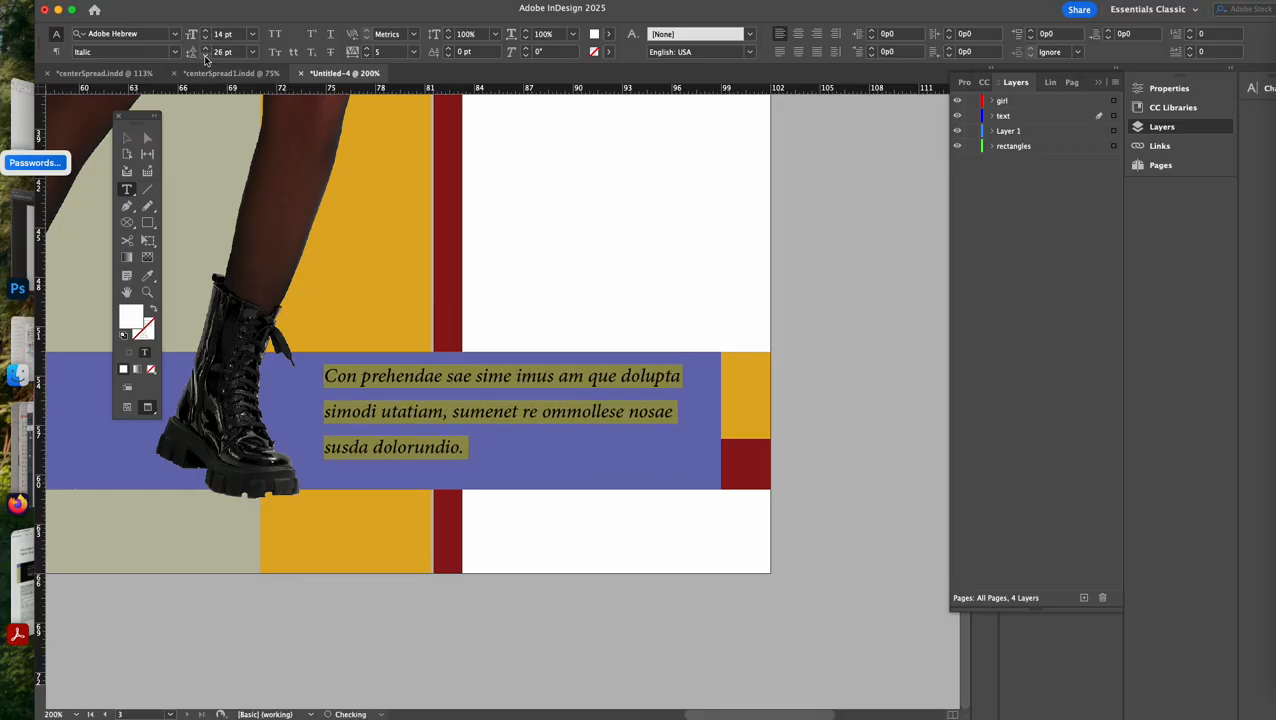
click(205, 56)
click(205, 56)
click(205, 56)
click(205, 56)
click(205, 56)
click(205, 56)
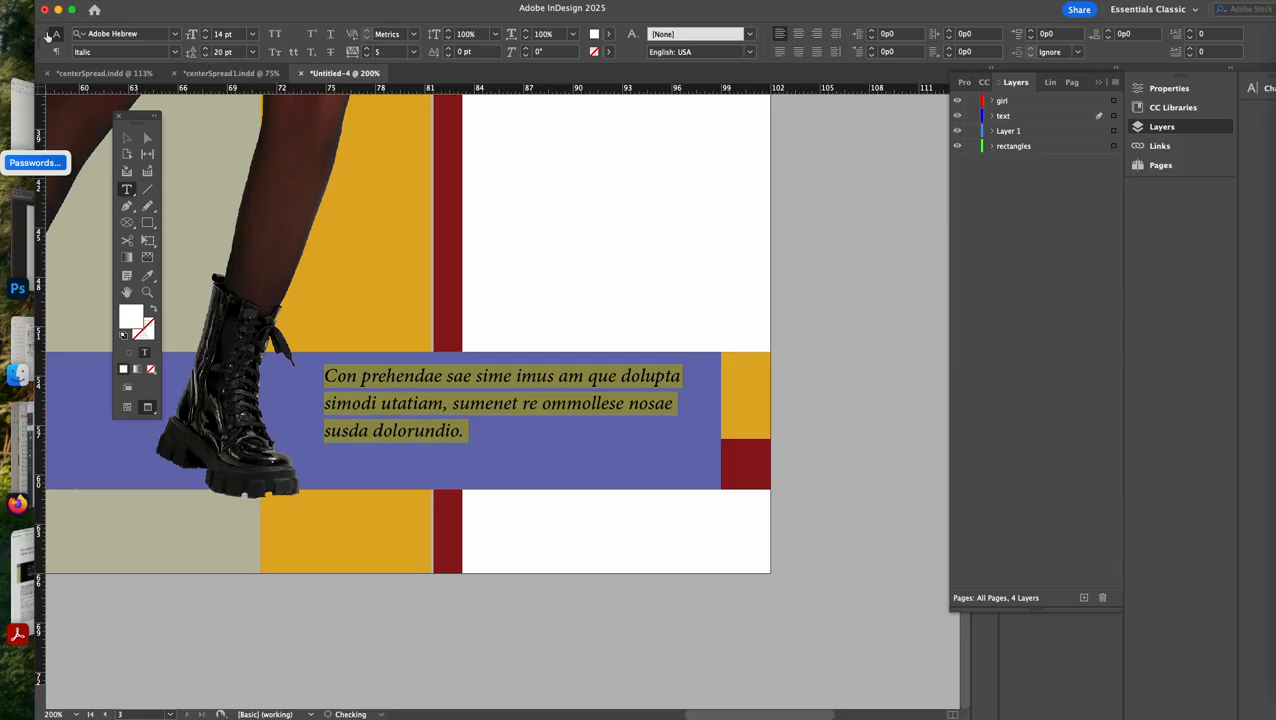
Move the text frame within the blue band to about X 76p2 and Y 54p1.4
click(126, 137)
drag(438, 404, 462, 417)
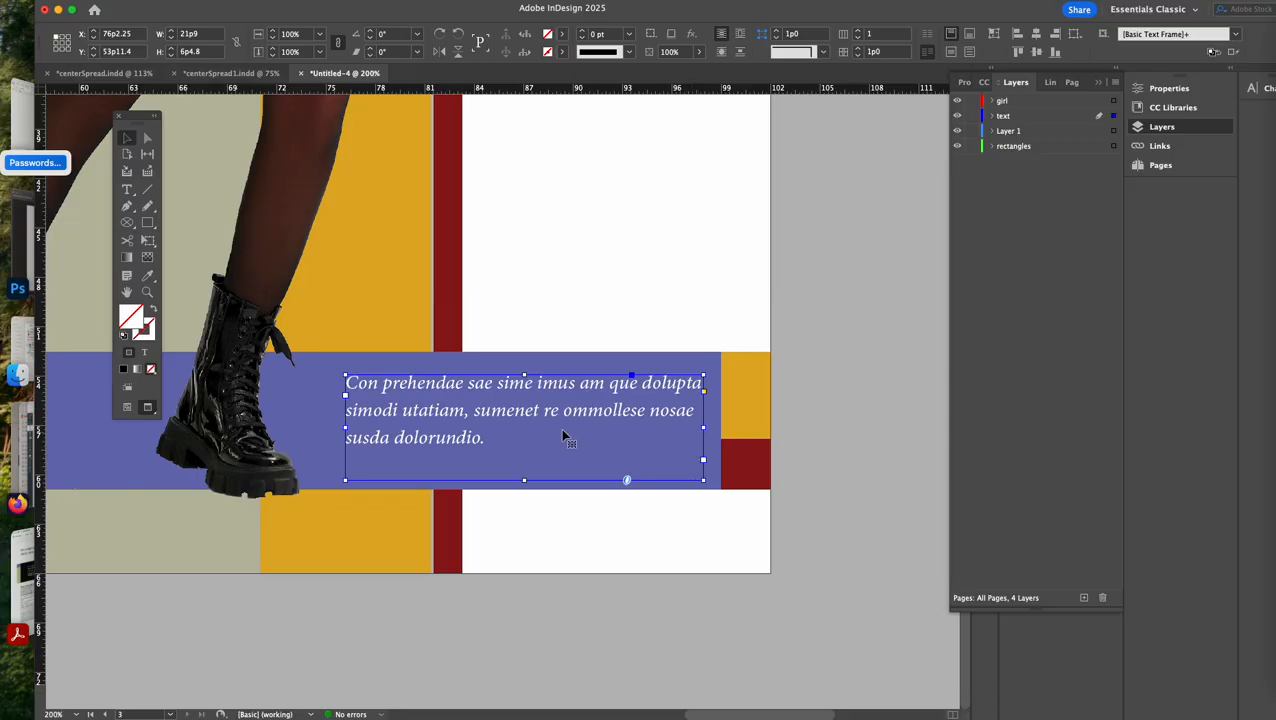
key(Down)
key(Down)
key(super+0)
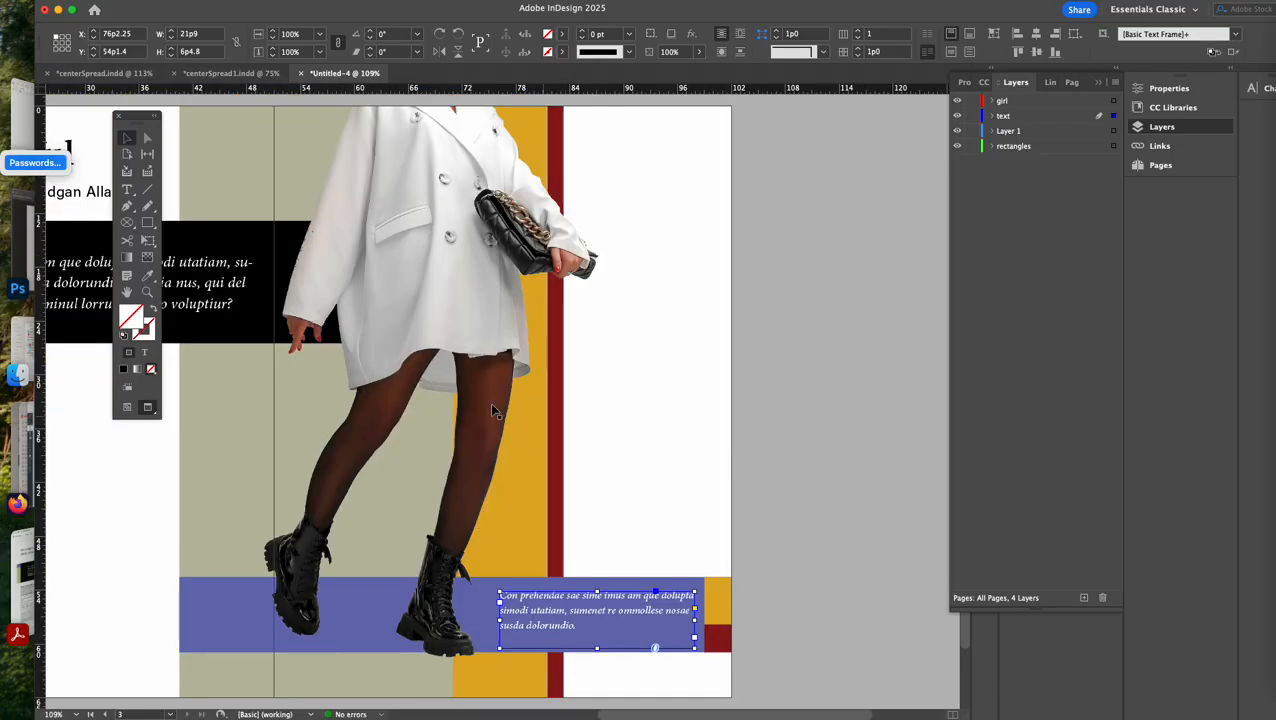
Expand the text layer's contents and lock the girl layer so the image cannot be selected
click(583, 408)
scroll(515, 415, left, 5)
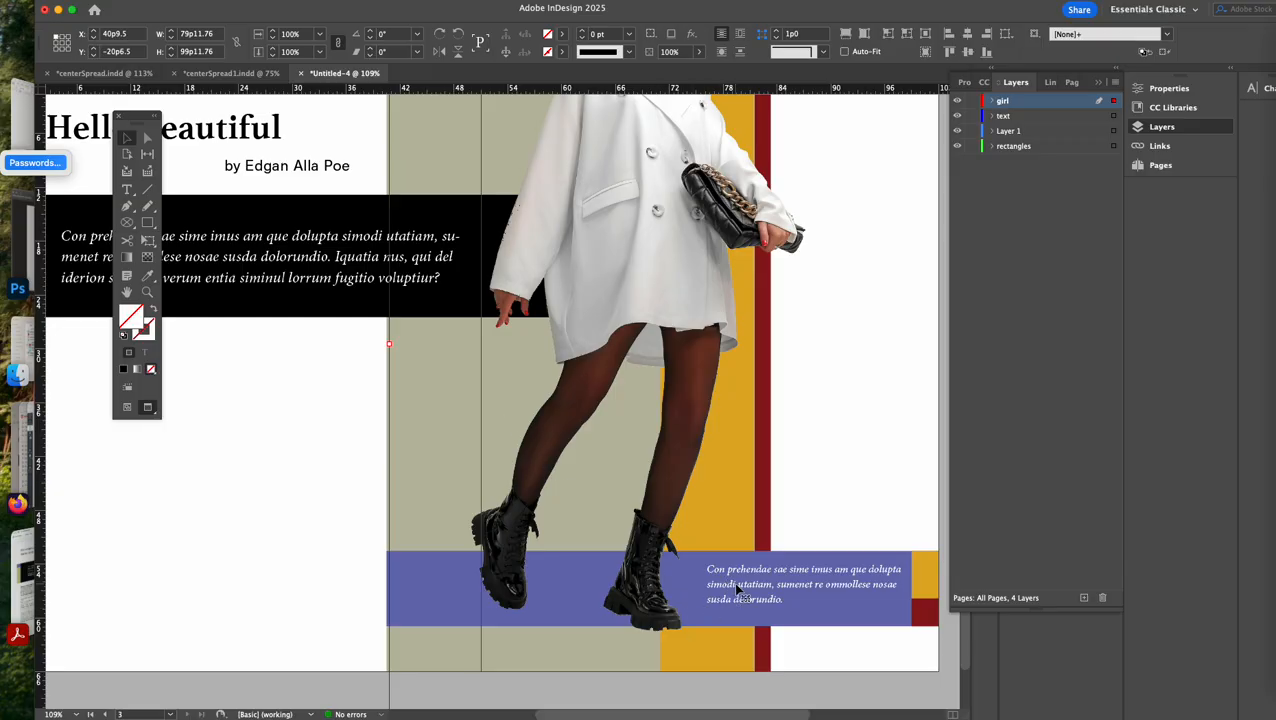
click(781, 599)
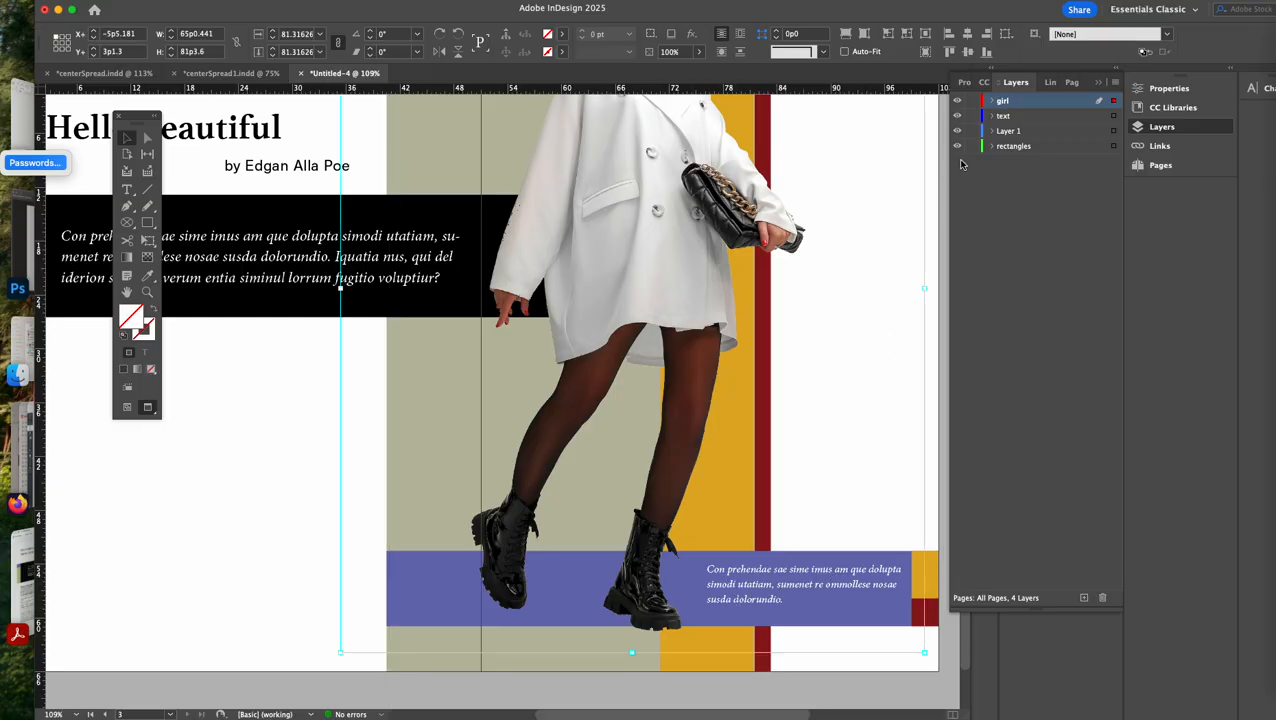
click(992, 116)
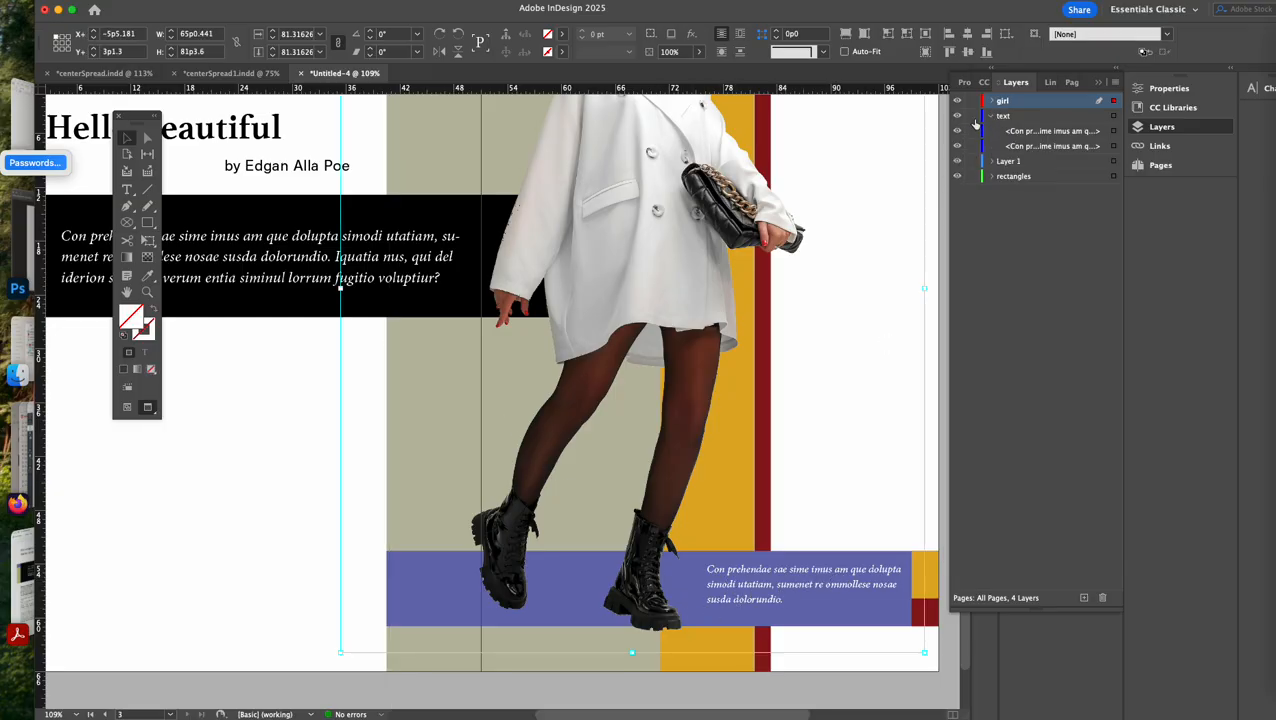
click(972, 101)
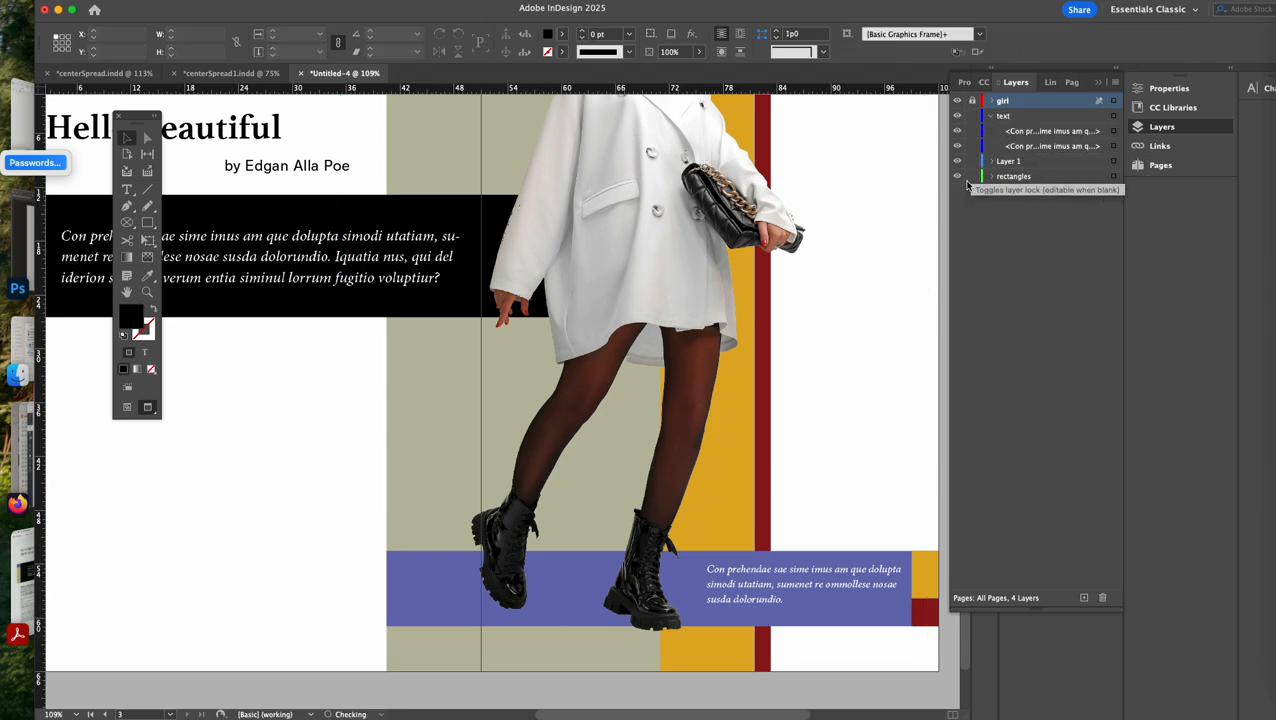
Color all the text on the blue band with the gold swatch C=13 M=31 Y=100 K=0 and deselect it
click(810, 593)
double_click(806, 586)
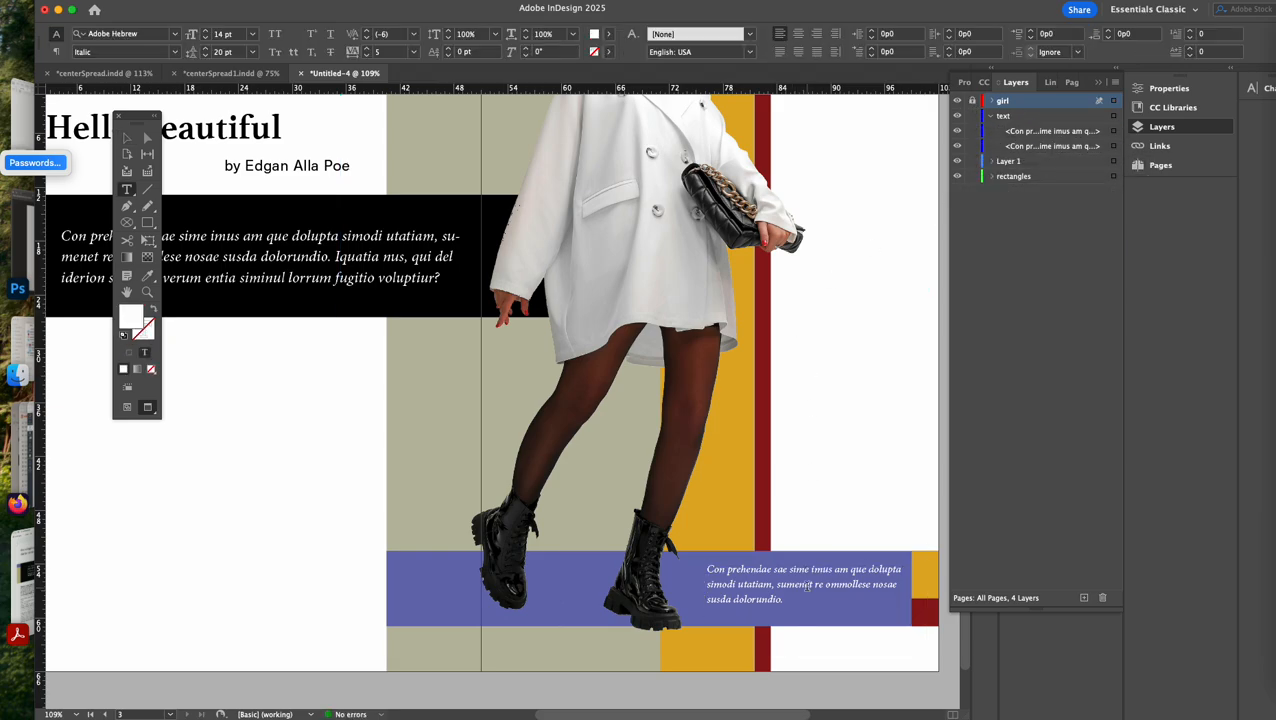
key(super+a)
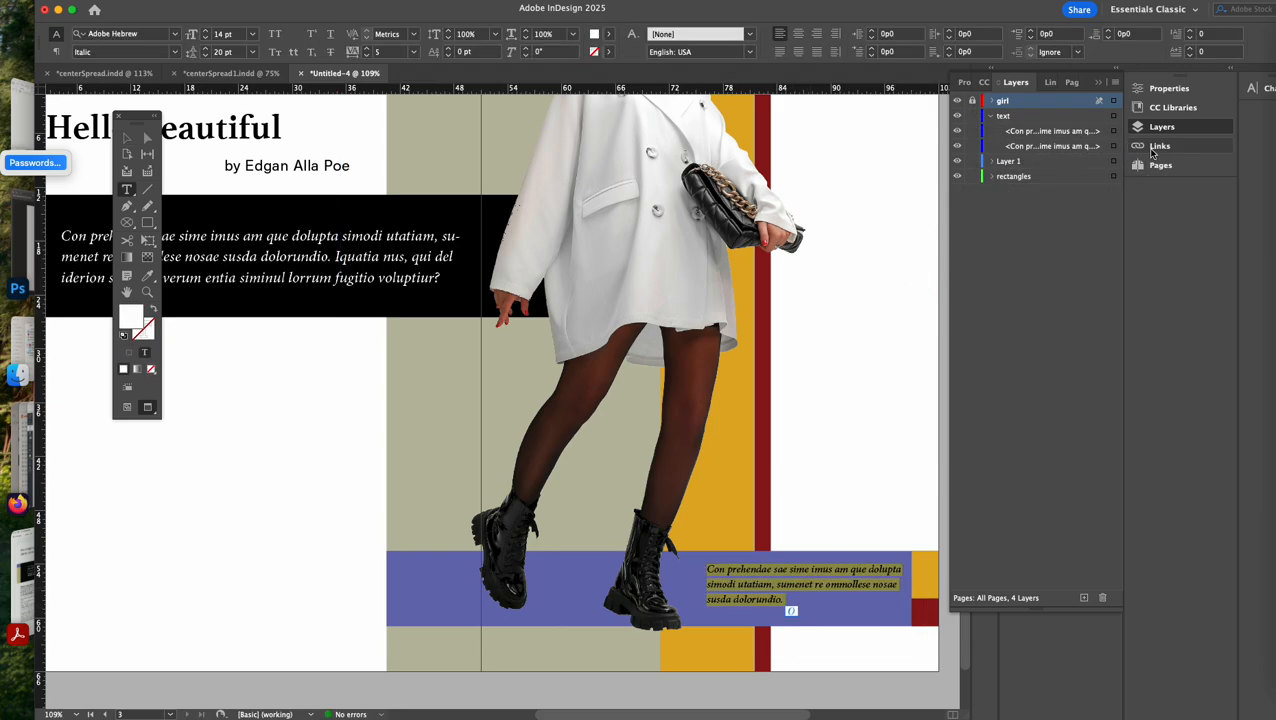
click(1096, 85)
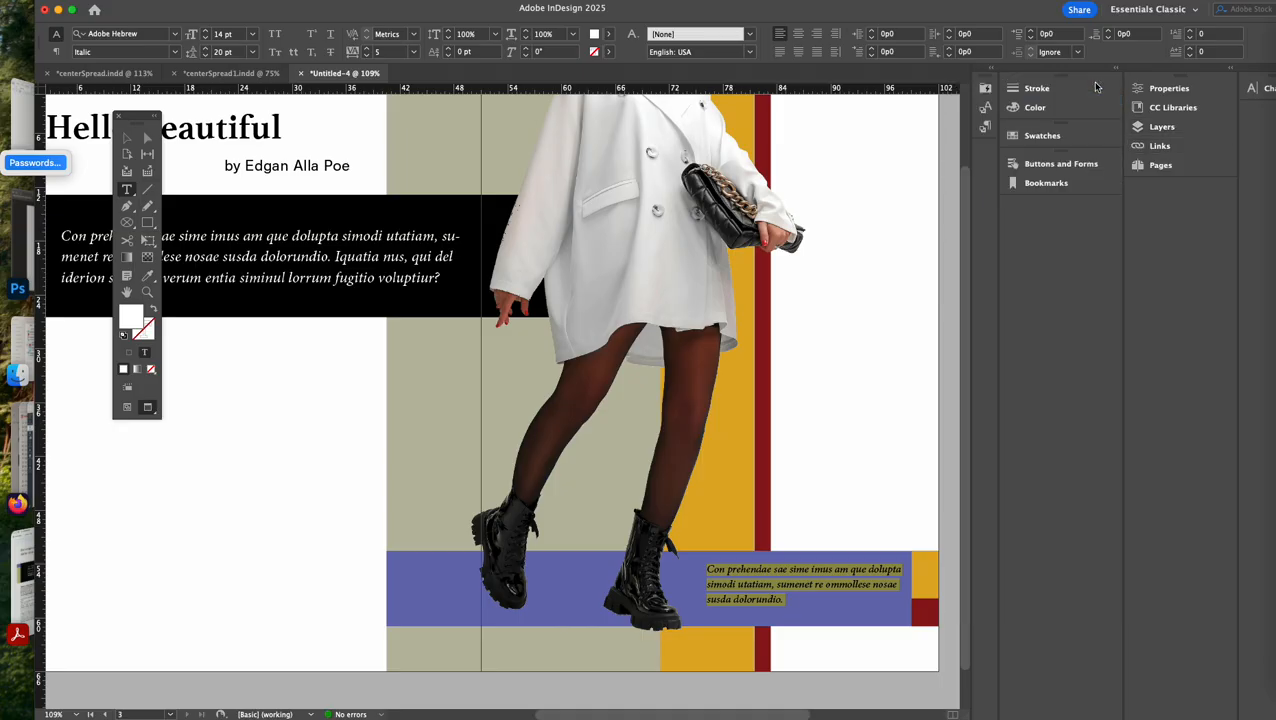
click(1036, 137)
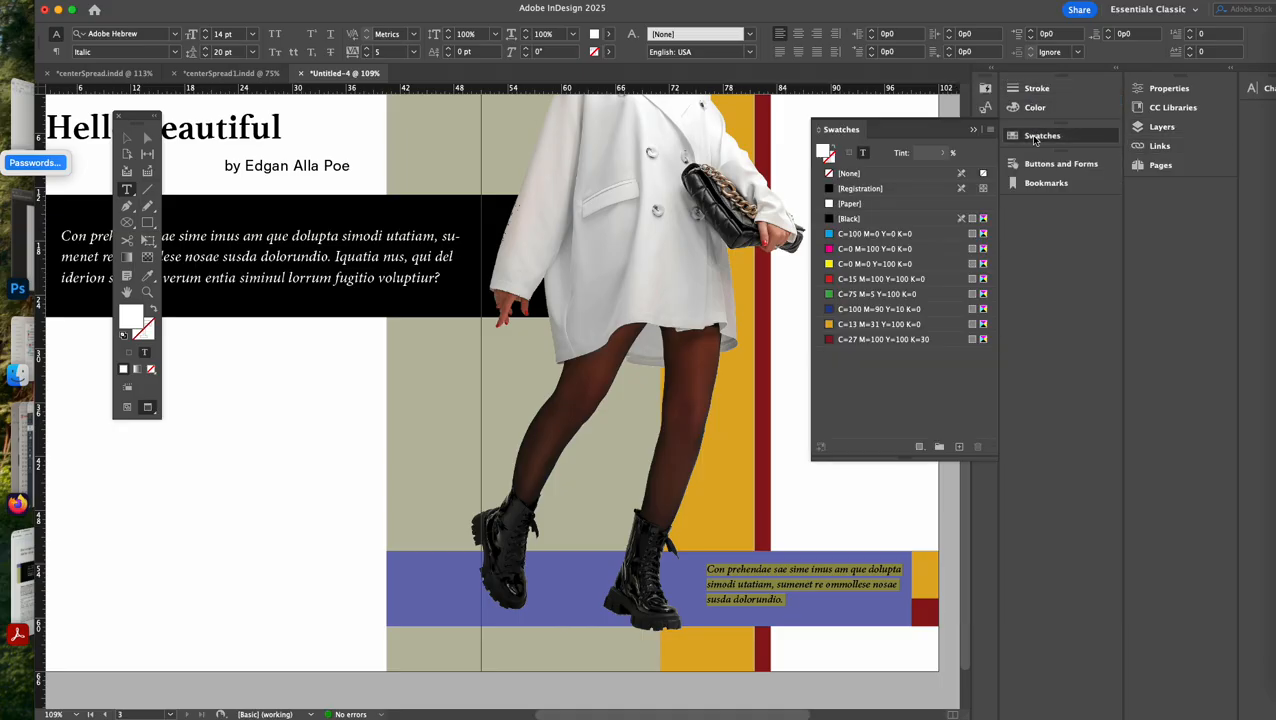
click(831, 325)
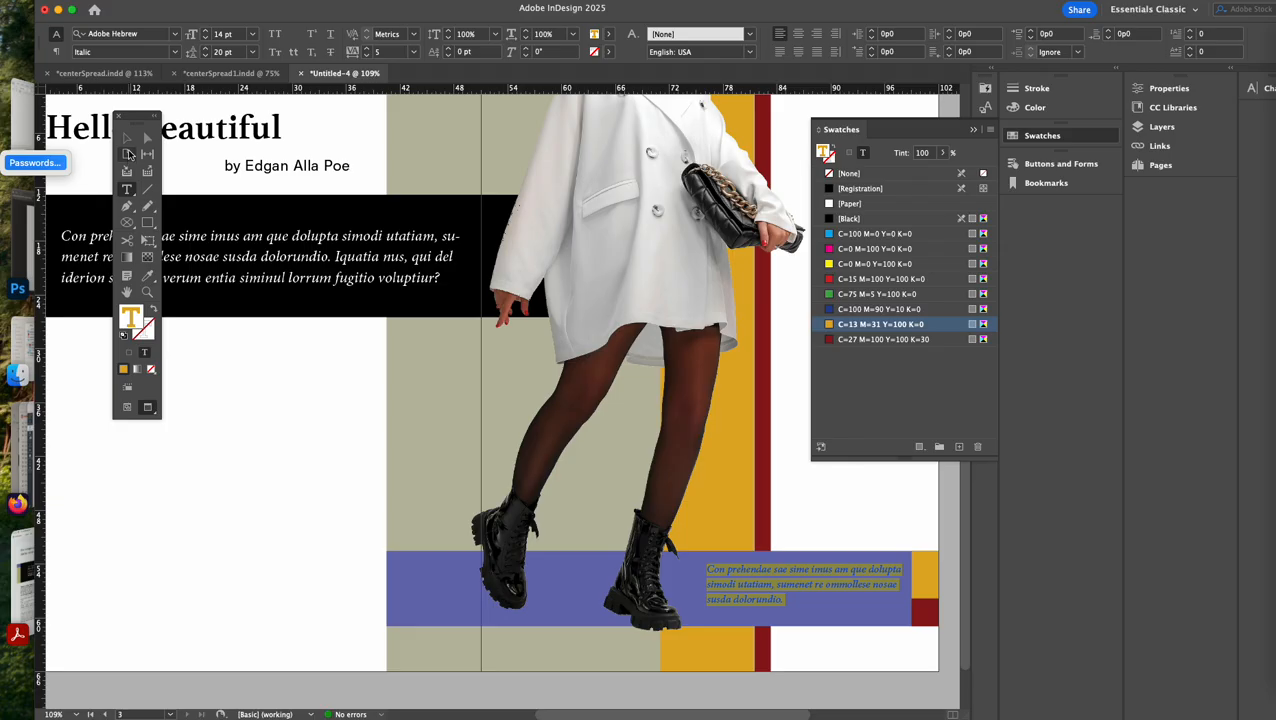
click(127, 141)
click(209, 471)
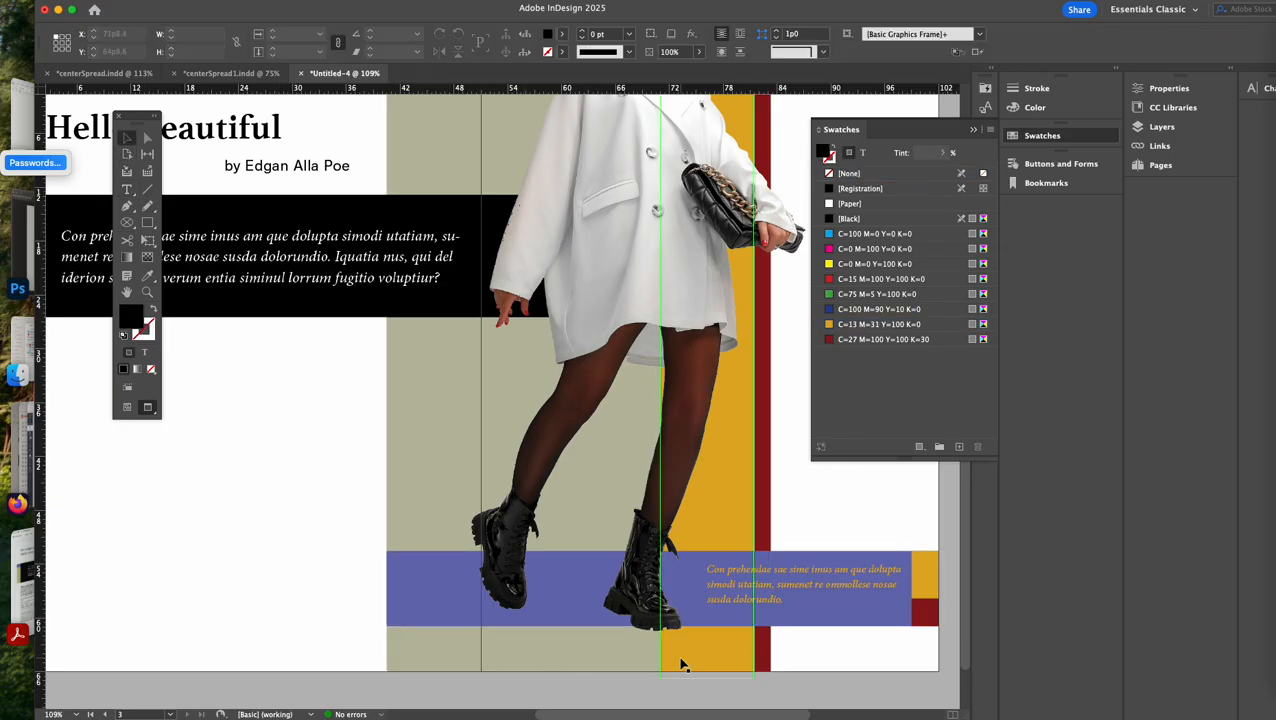
Nudge the blue band's text frame down and left to about X 75p4.25 and Y 54p8.4, and deselect it
click(726, 594)
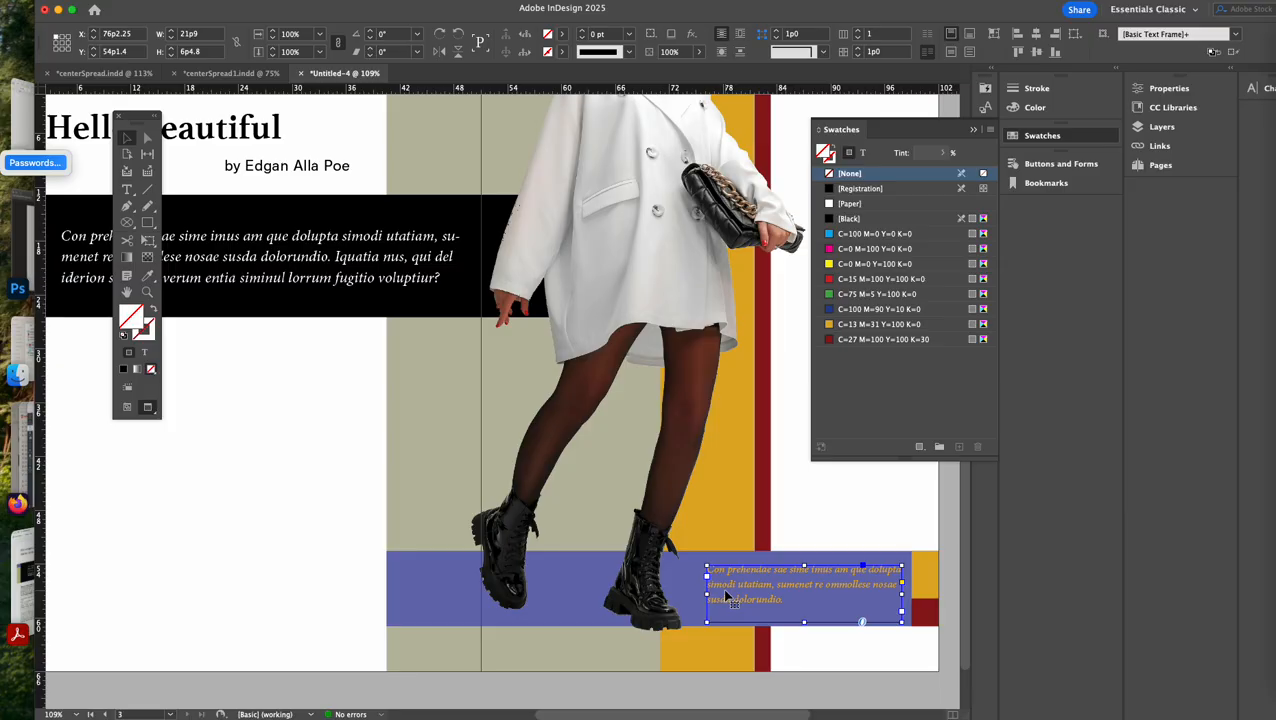
key(Down)
key(Down)
key(Down)
key(Down)
key(Down)
key(Down)
key(Down)
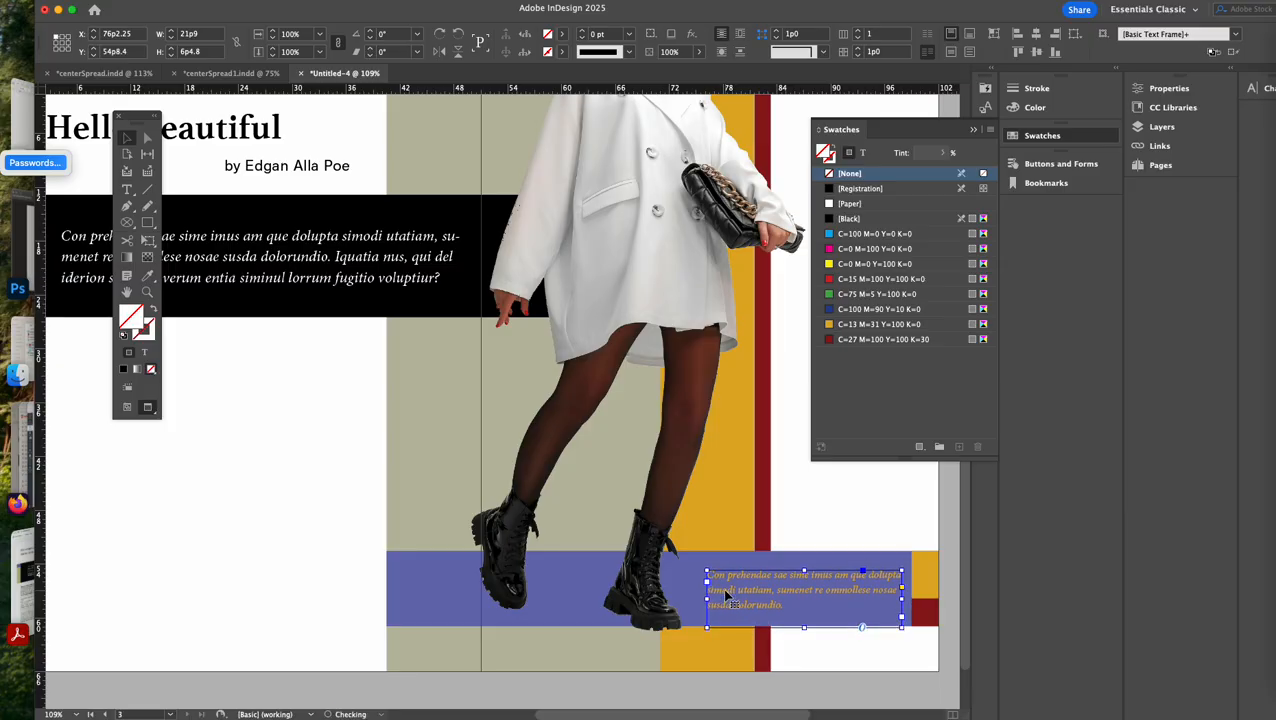
key(shift+Left)
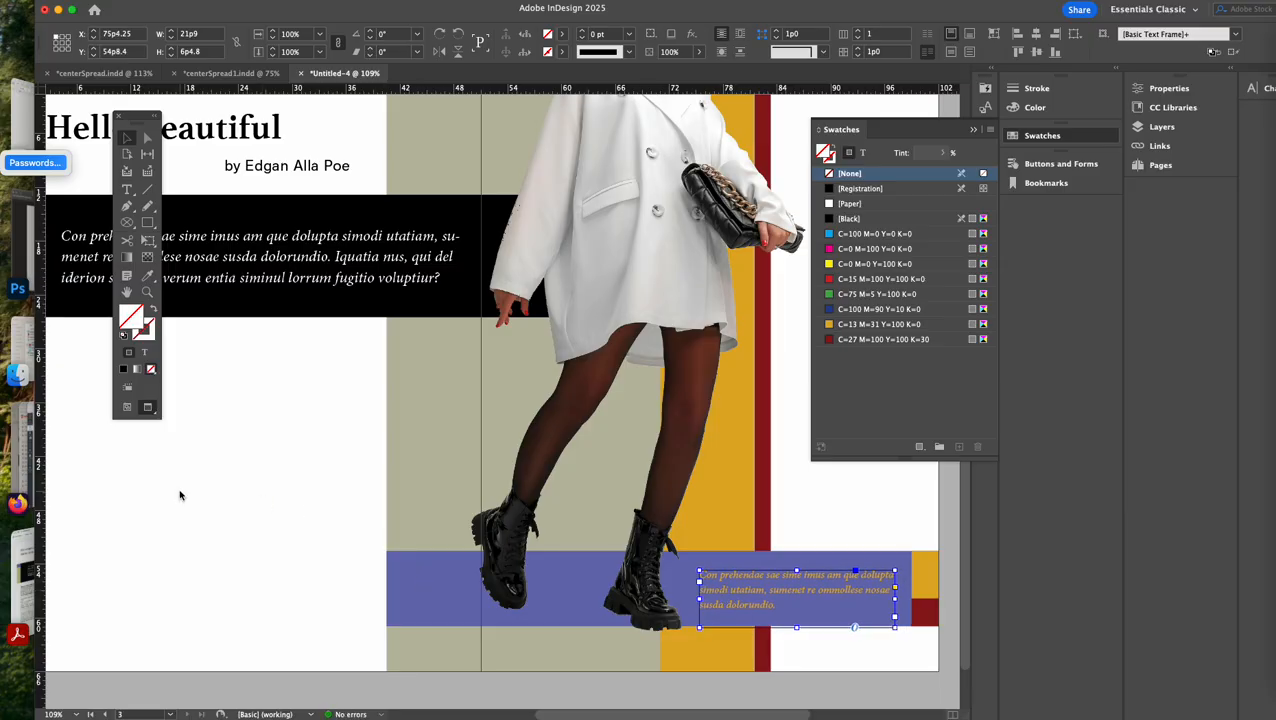
click(181, 497)
scroll(185, 495, right, 5)
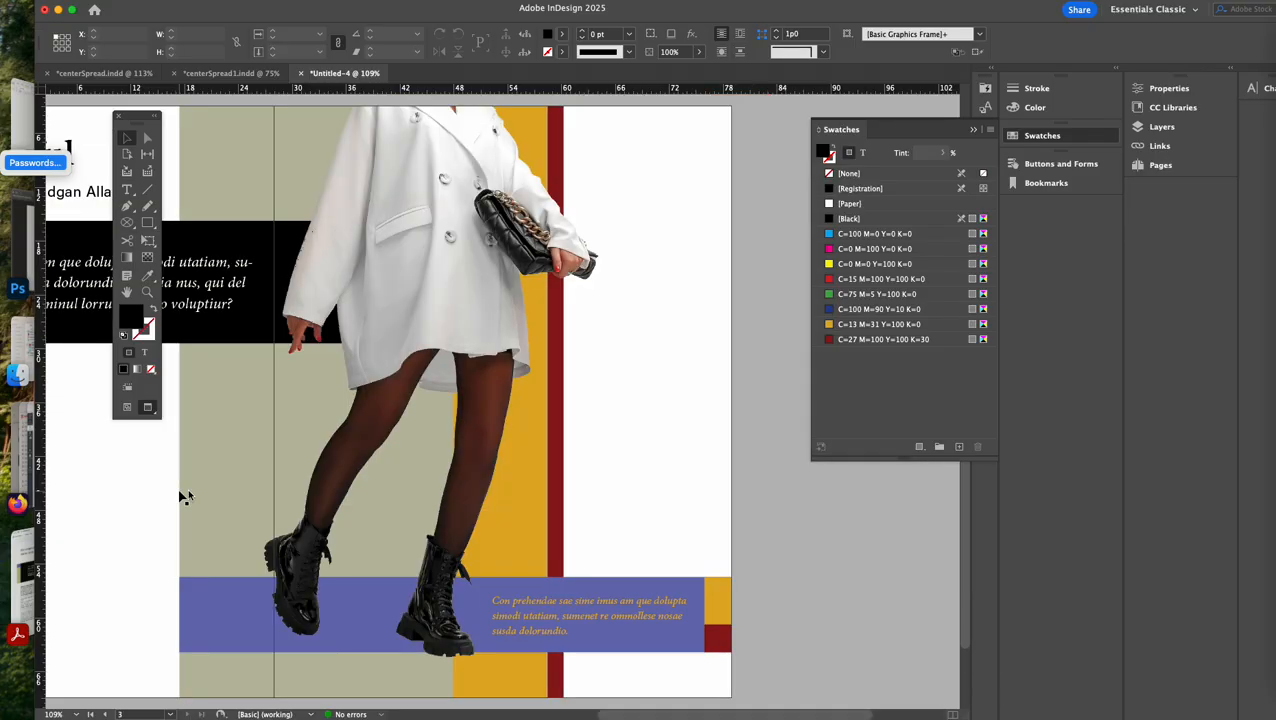
scroll(430, 471, left, 8)
scroll(425, 466, right, 3)
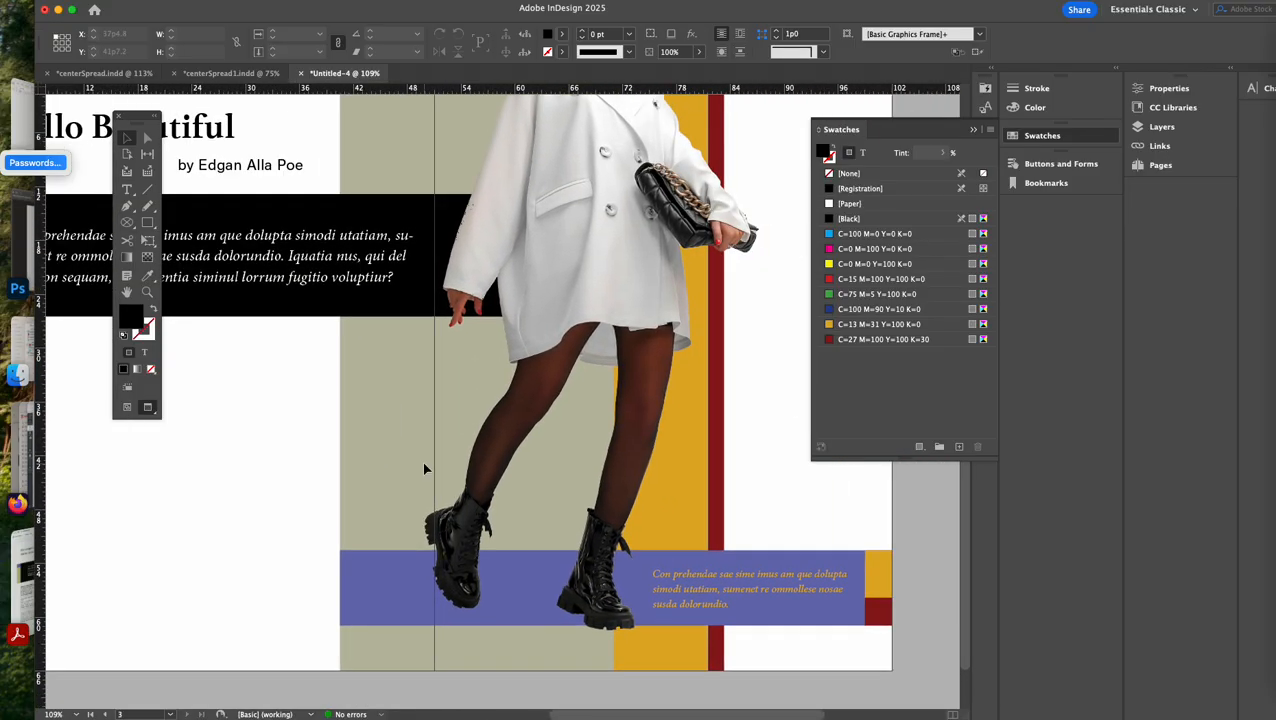
scroll(425, 467, left, 7)
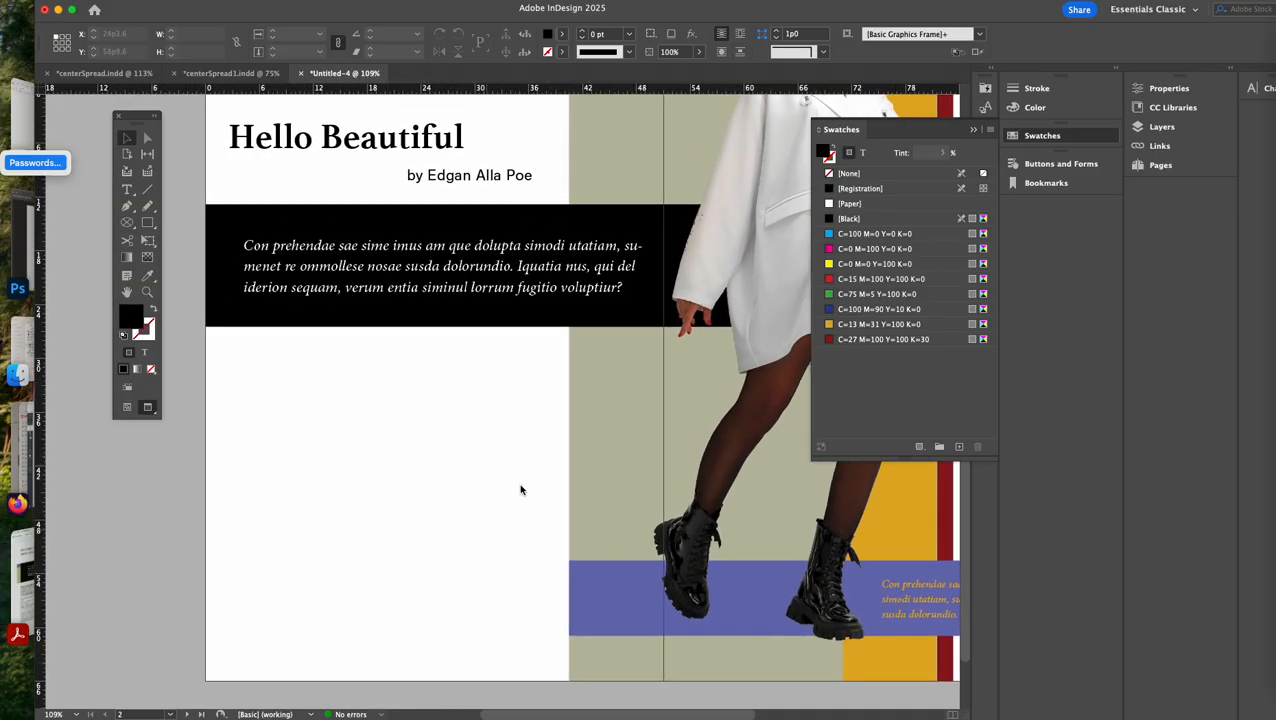
scroll(530, 484, right, 15)
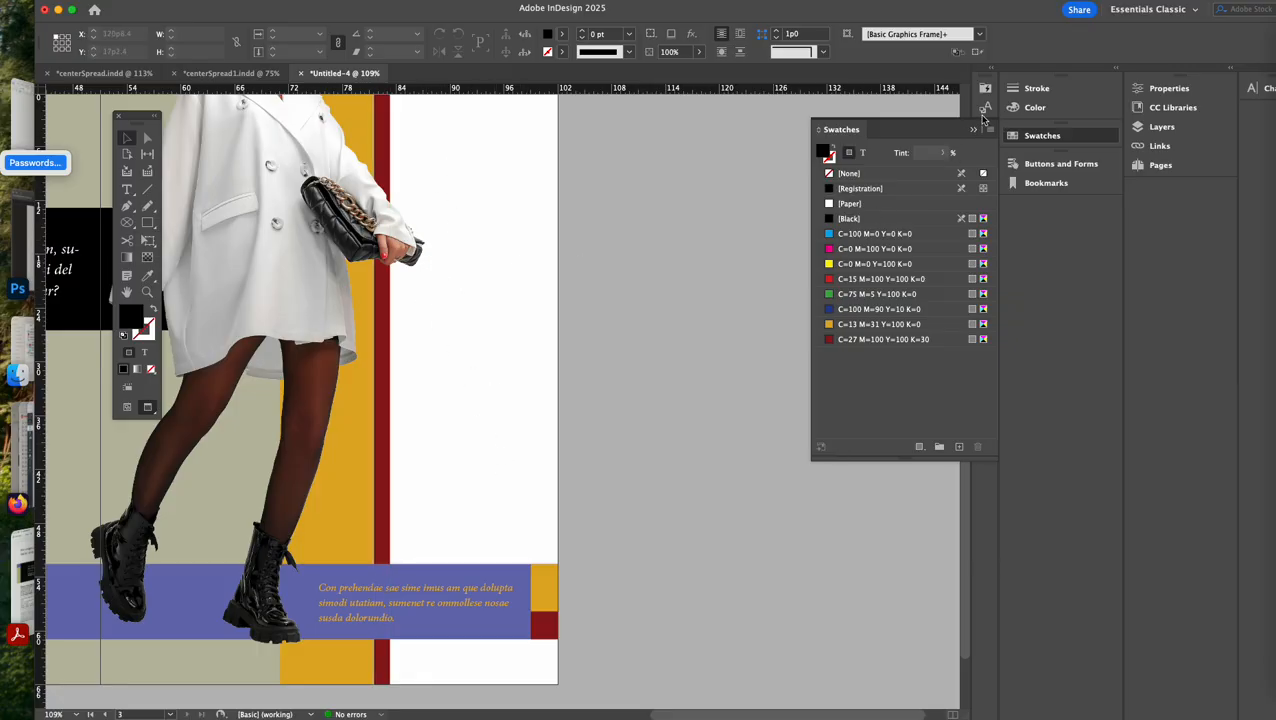
Collapse the text layer's contents and lock both Layer 1 and the rectangles layer
click(971, 130)
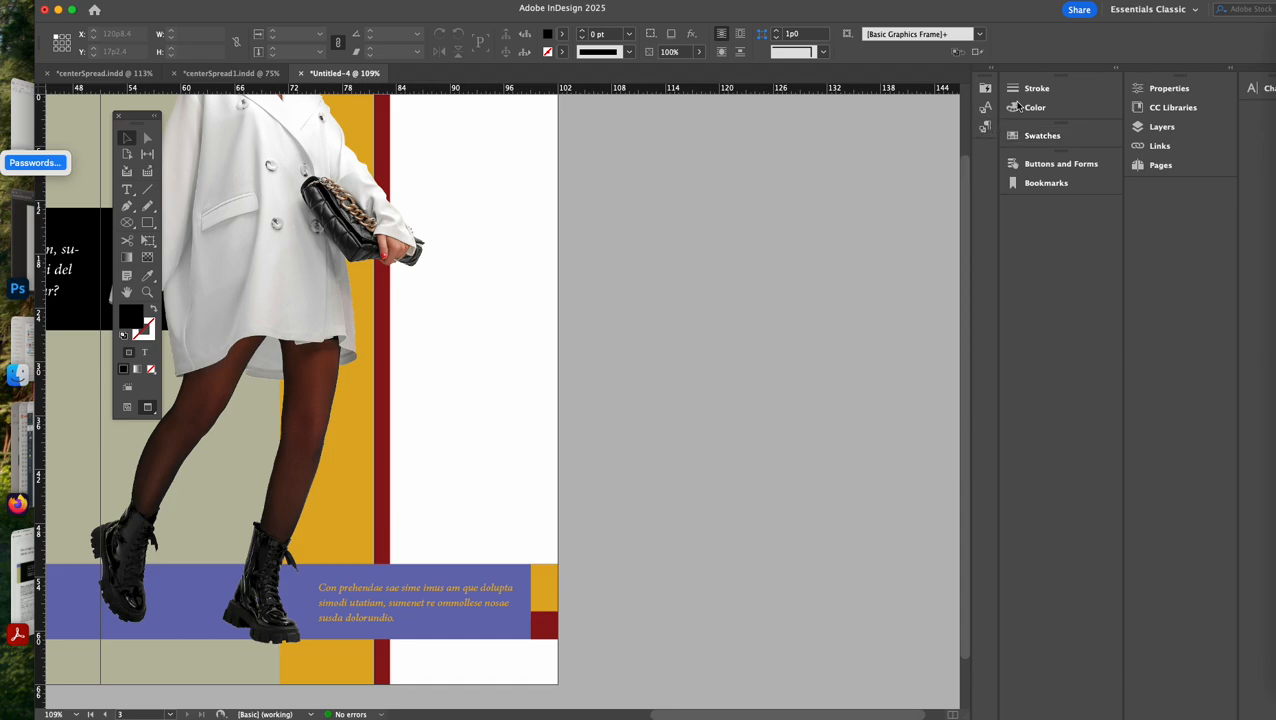
click(1183, 130)
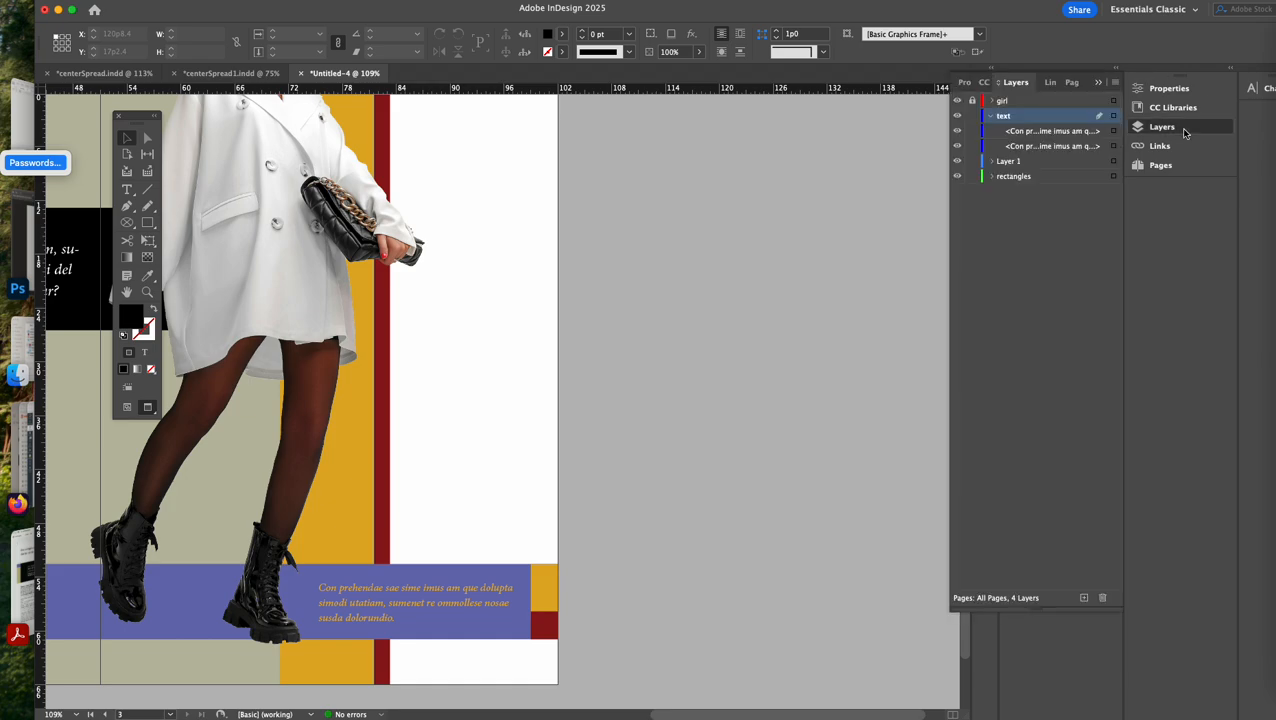
click(992, 117)
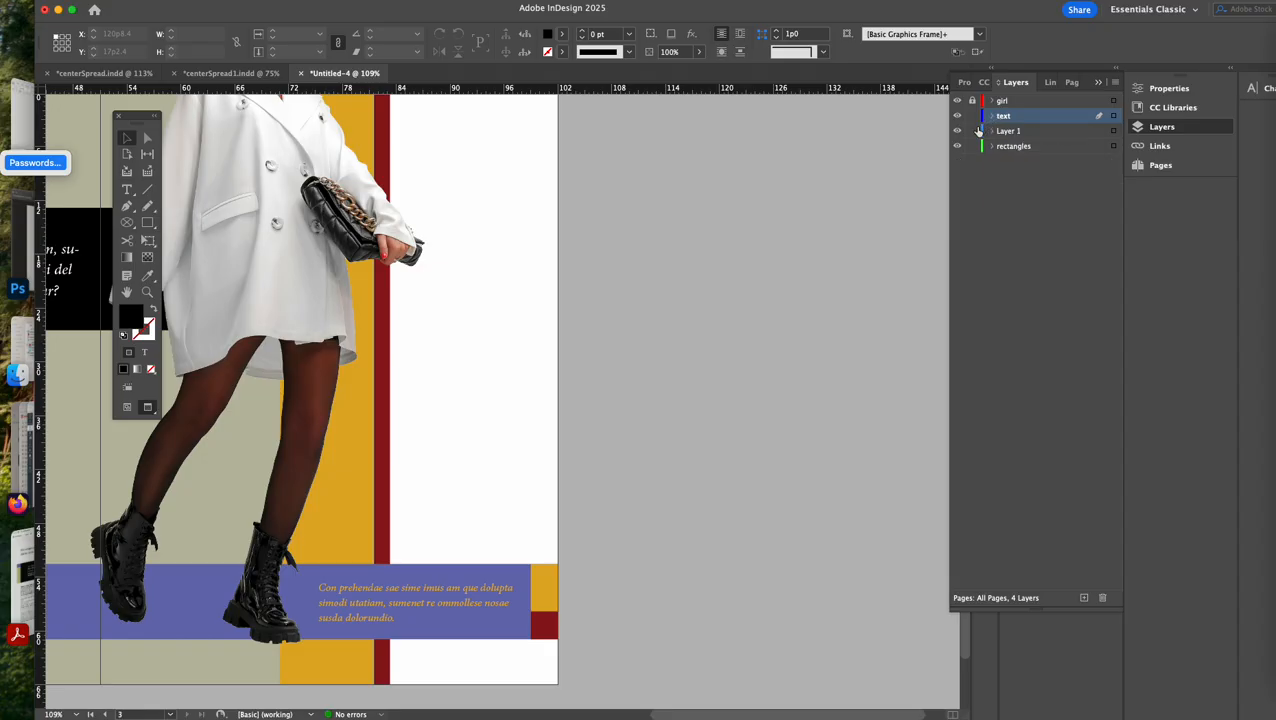
click(973, 132)
Draw a rectangle about 30p7.2 wide and 28p0 high below the black band on the spread's white page
scroll(333, 313, left, 10)
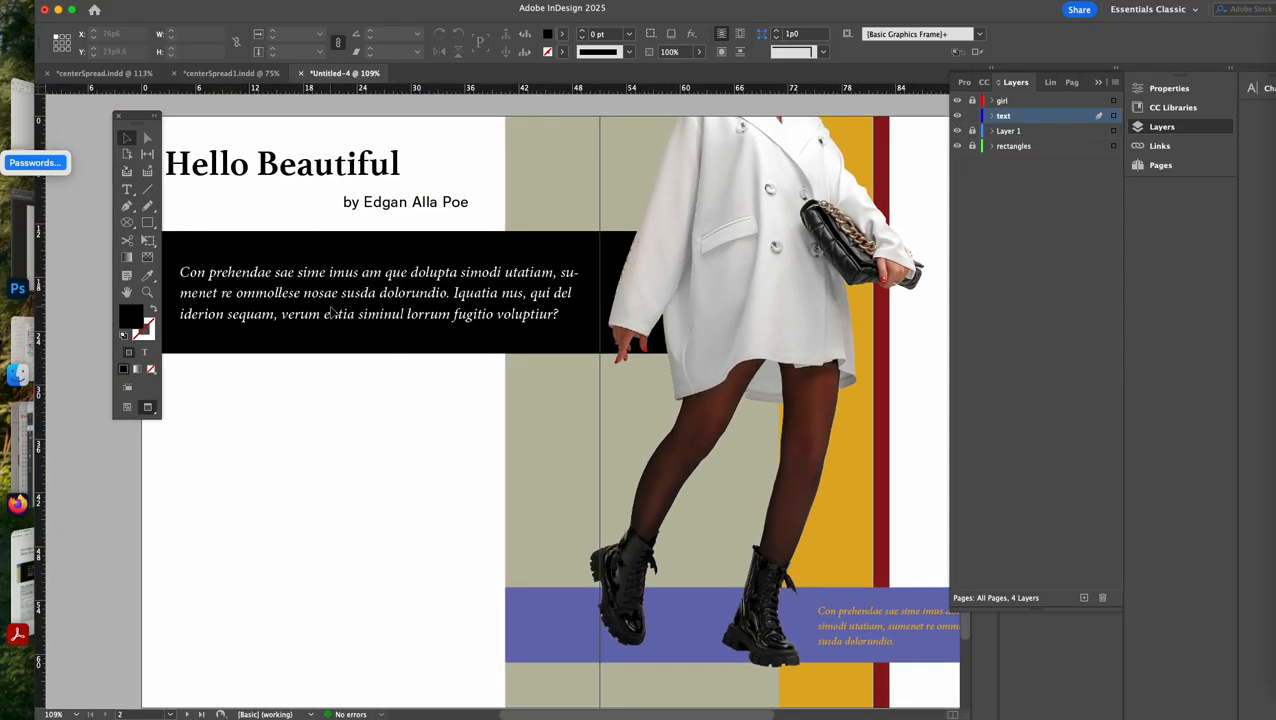
scroll(333, 313, up, 1)
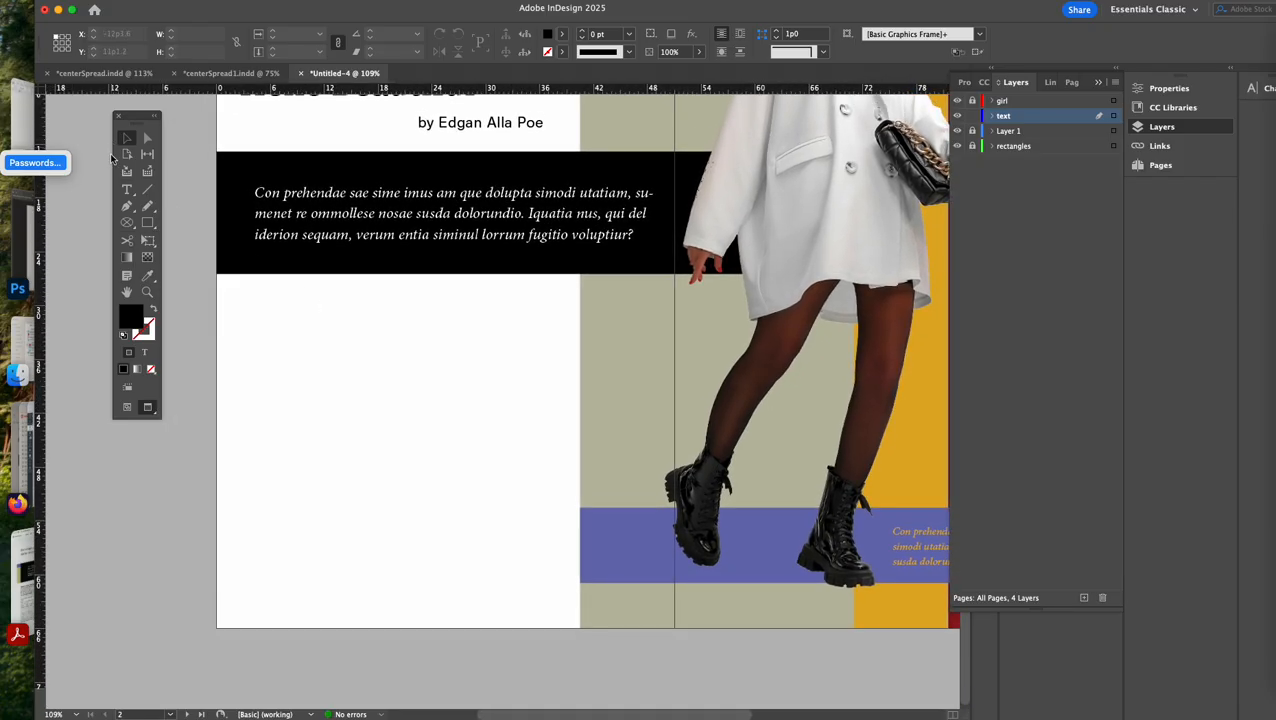
click(128, 222)
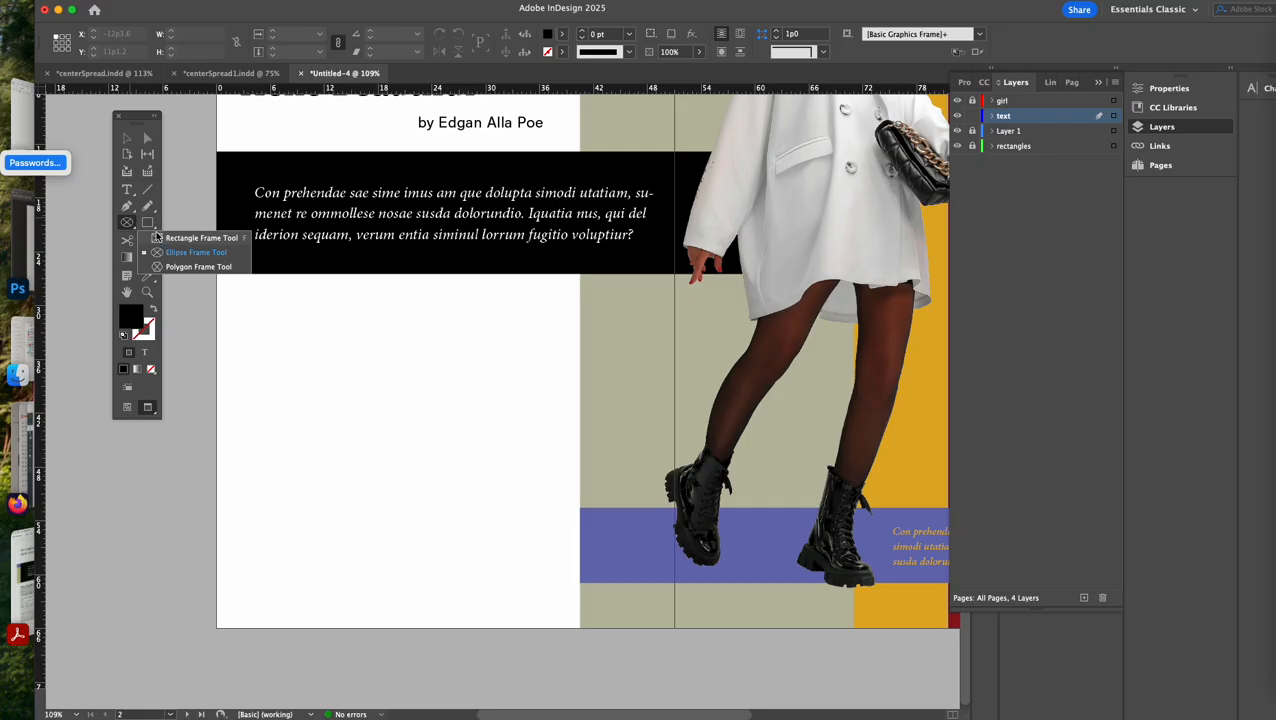
click(152, 226)
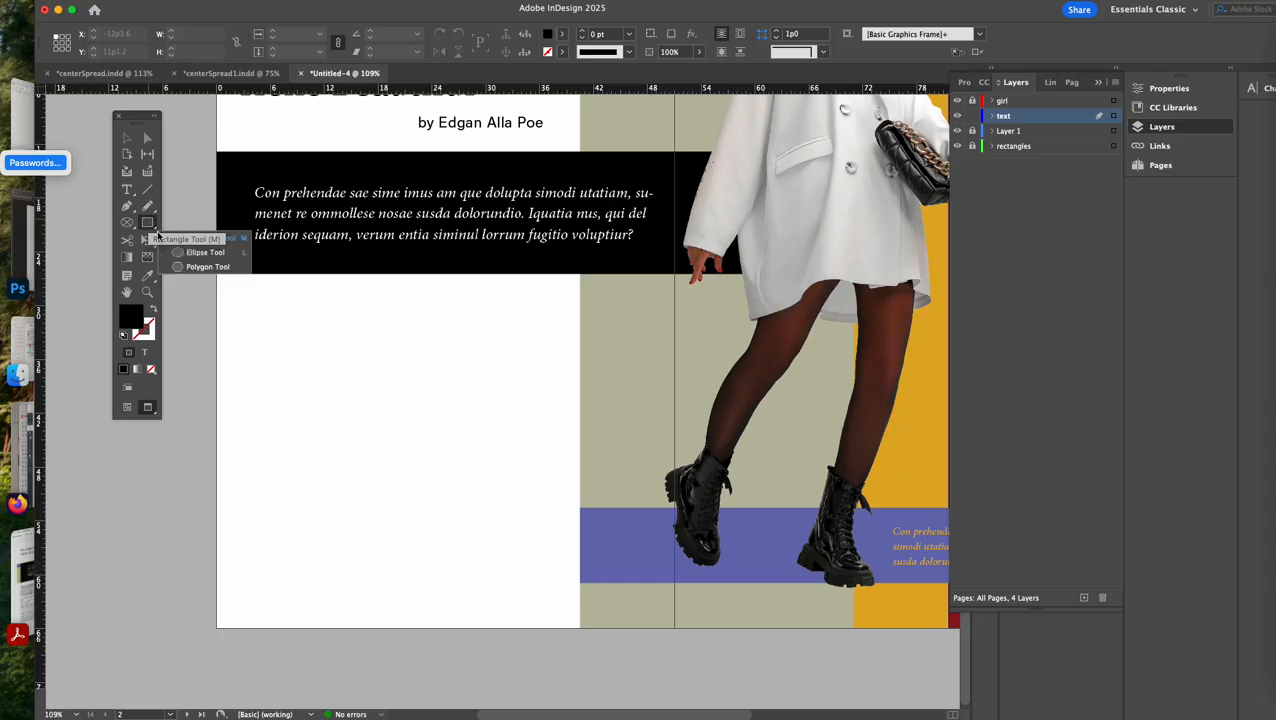
click(160, 238)
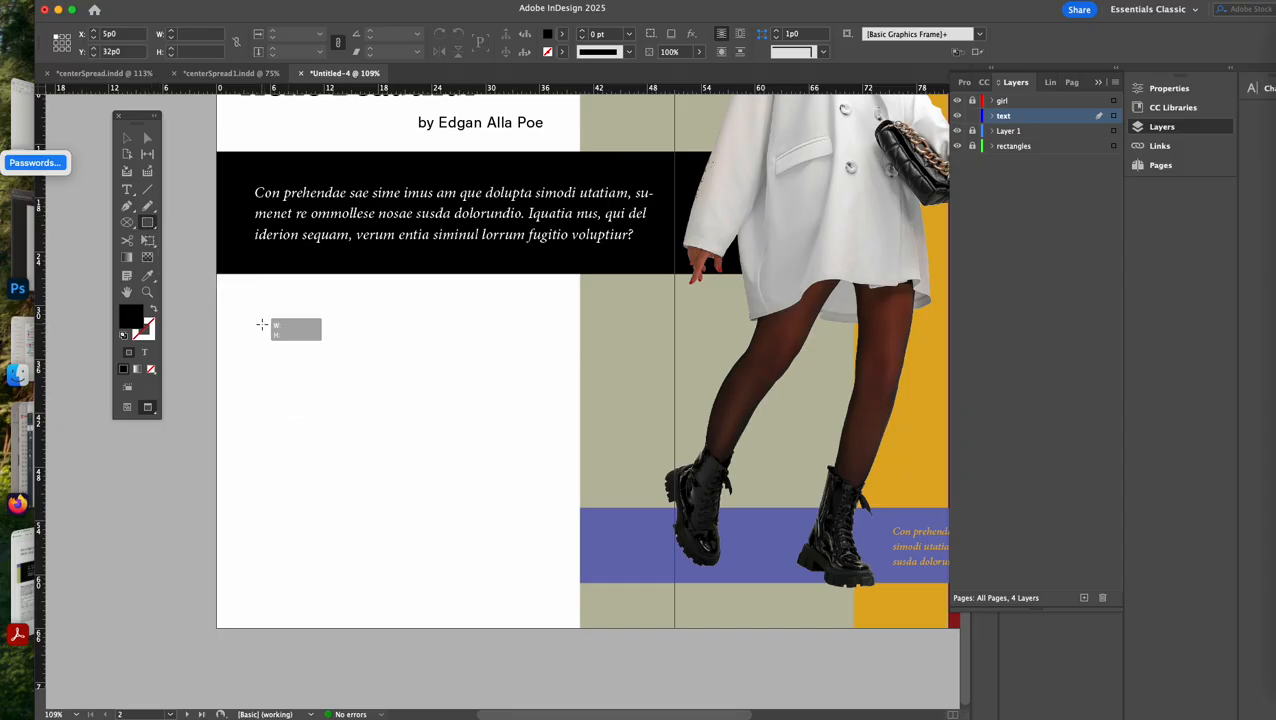
drag(262, 324, 537, 575)
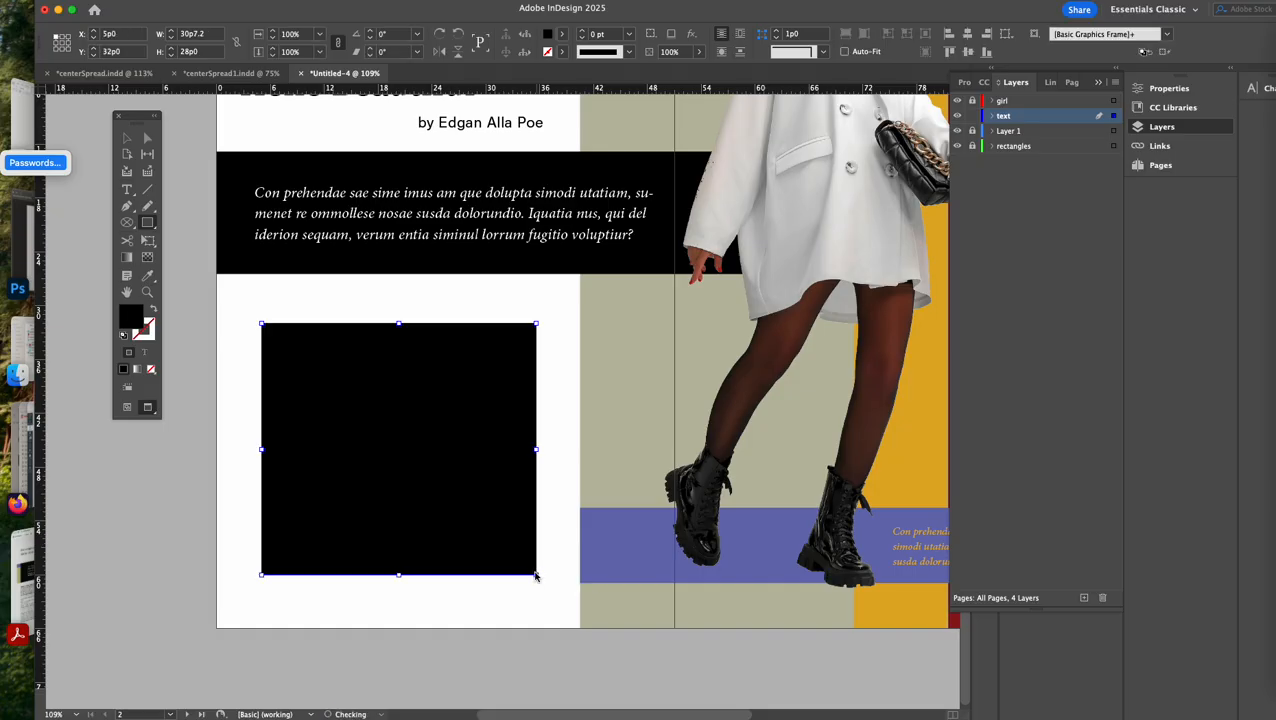
Convert the new rectangle into a text frame and remove its fill and stroke
click(153, 308)
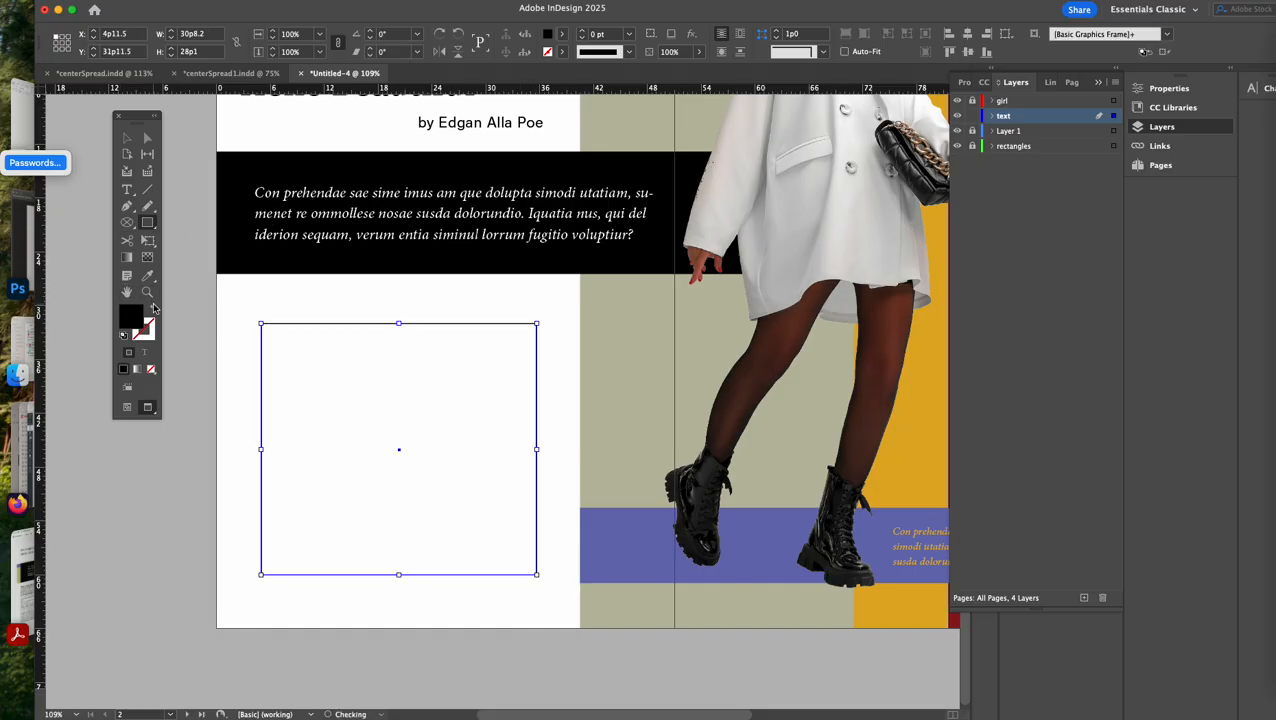
click(153, 308)
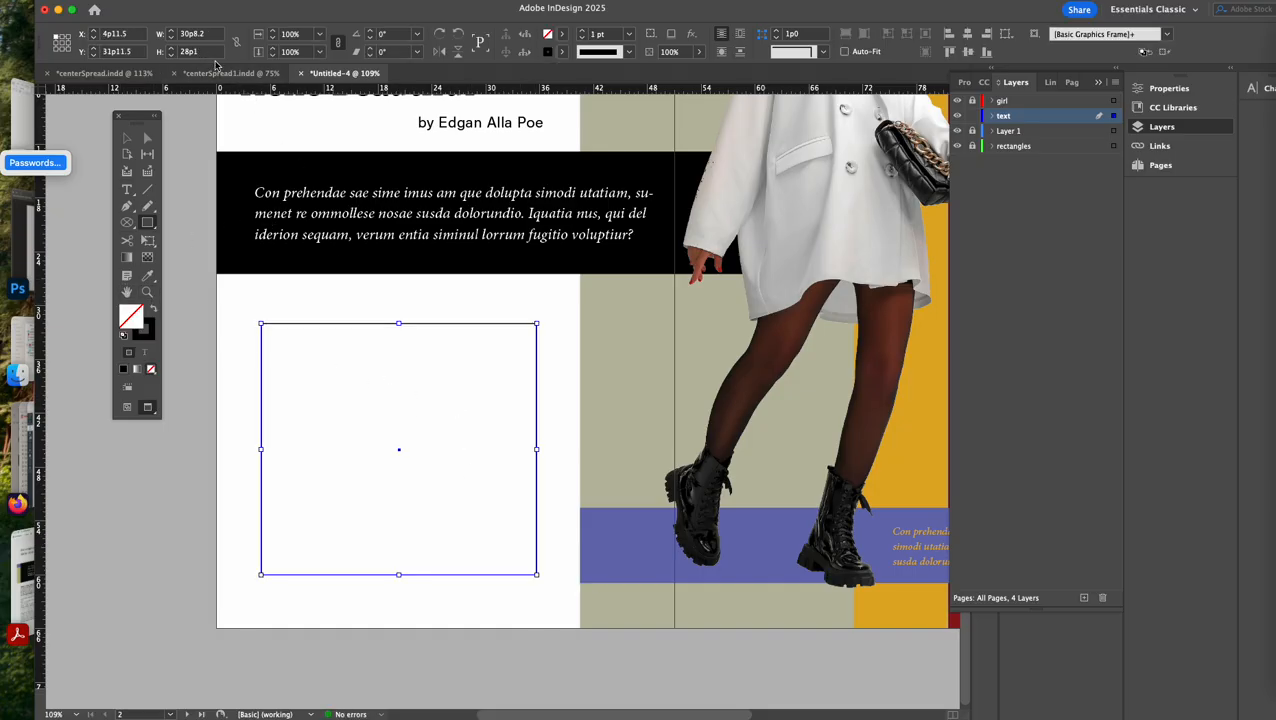
click(235, 1)
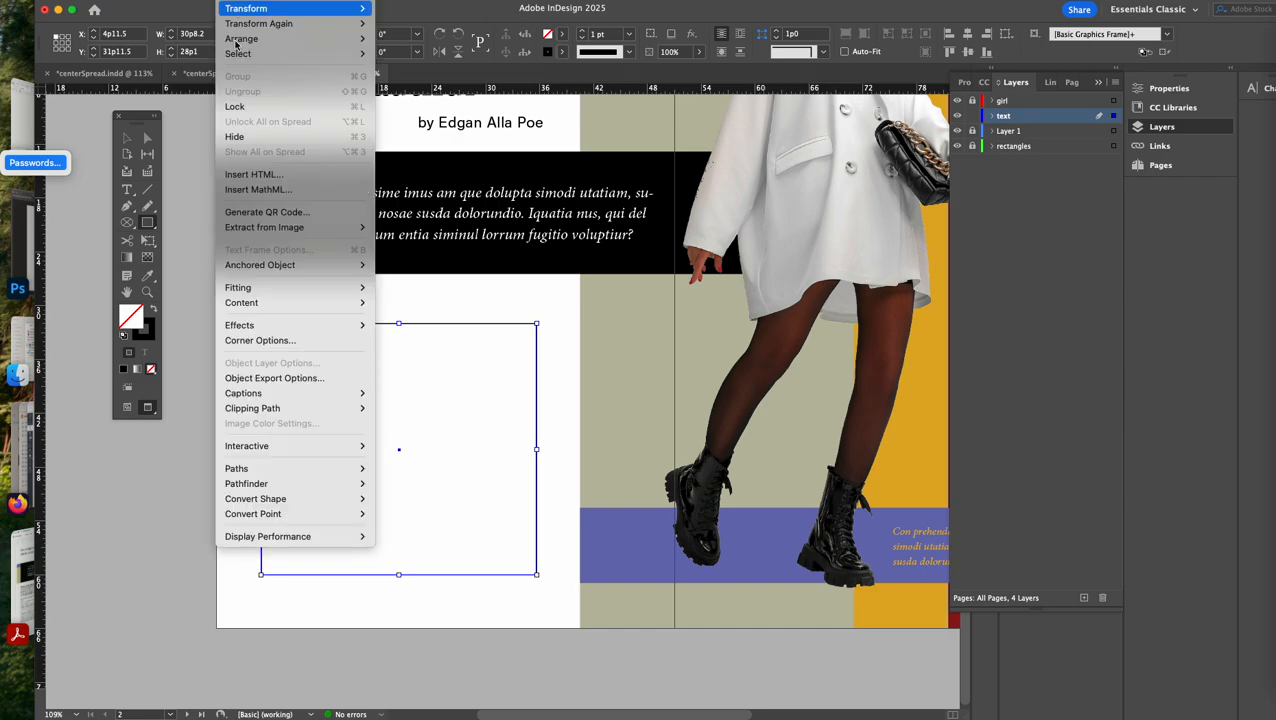
mouse_move(253, 302)
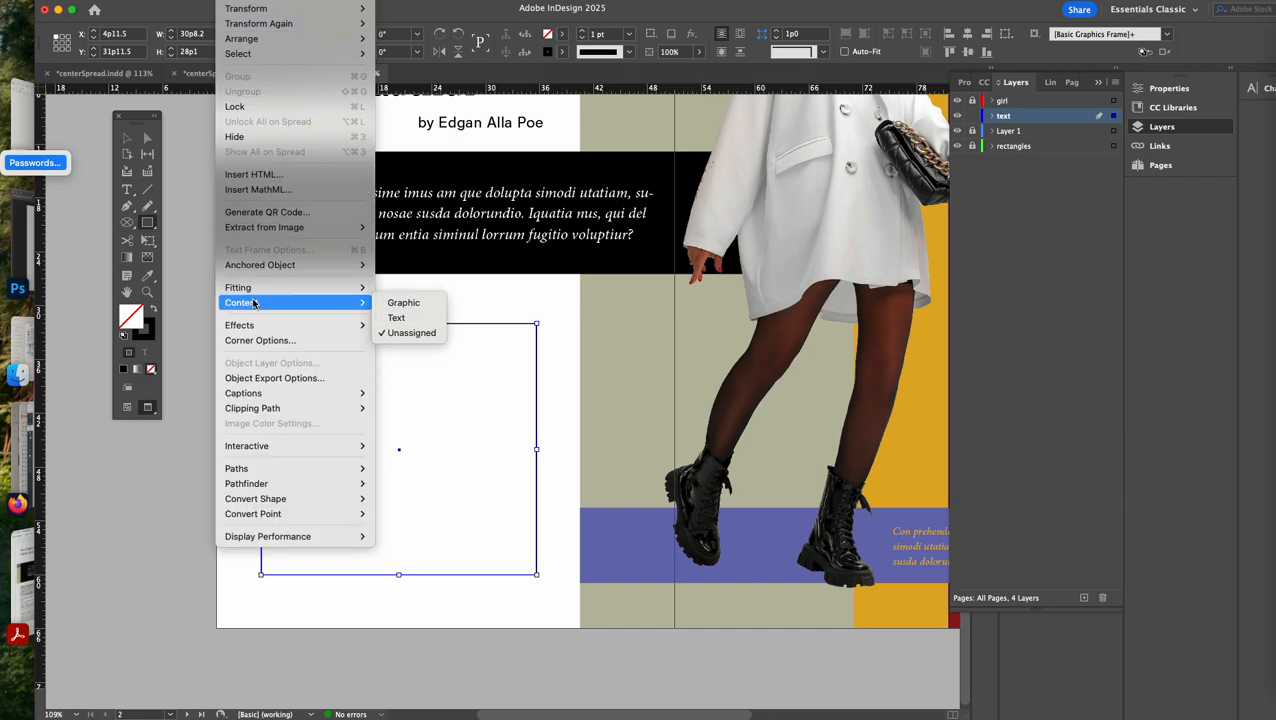
click(410, 320)
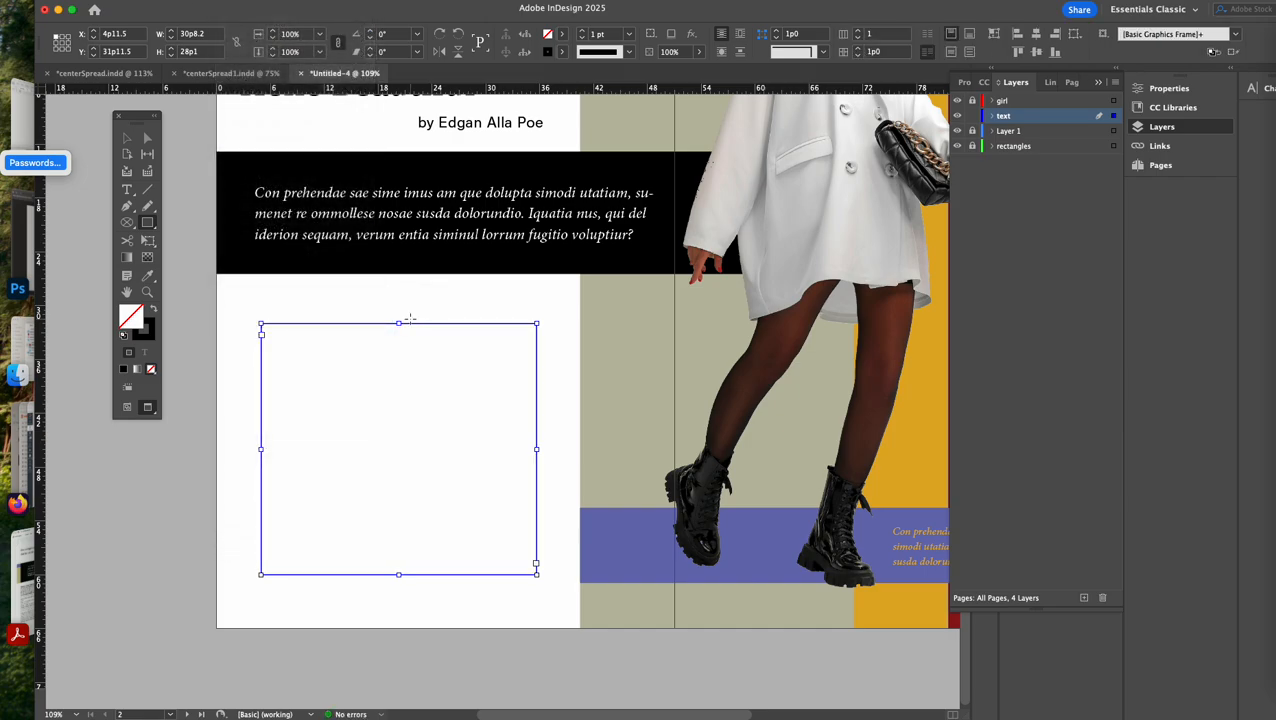
click(126, 138)
click(151, 335)
click(151, 369)
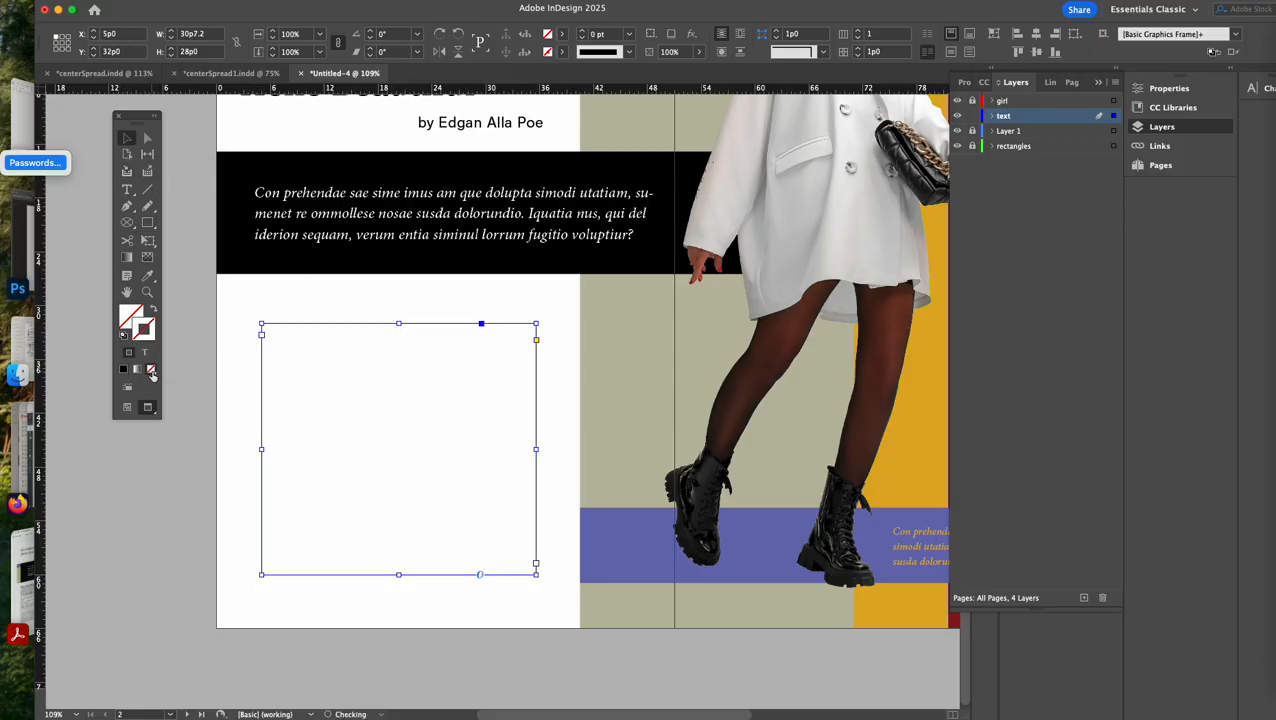
Give the empty text frame two columns with a 1p0 gutter and fill it with placeholder text
right_click(282, 329)
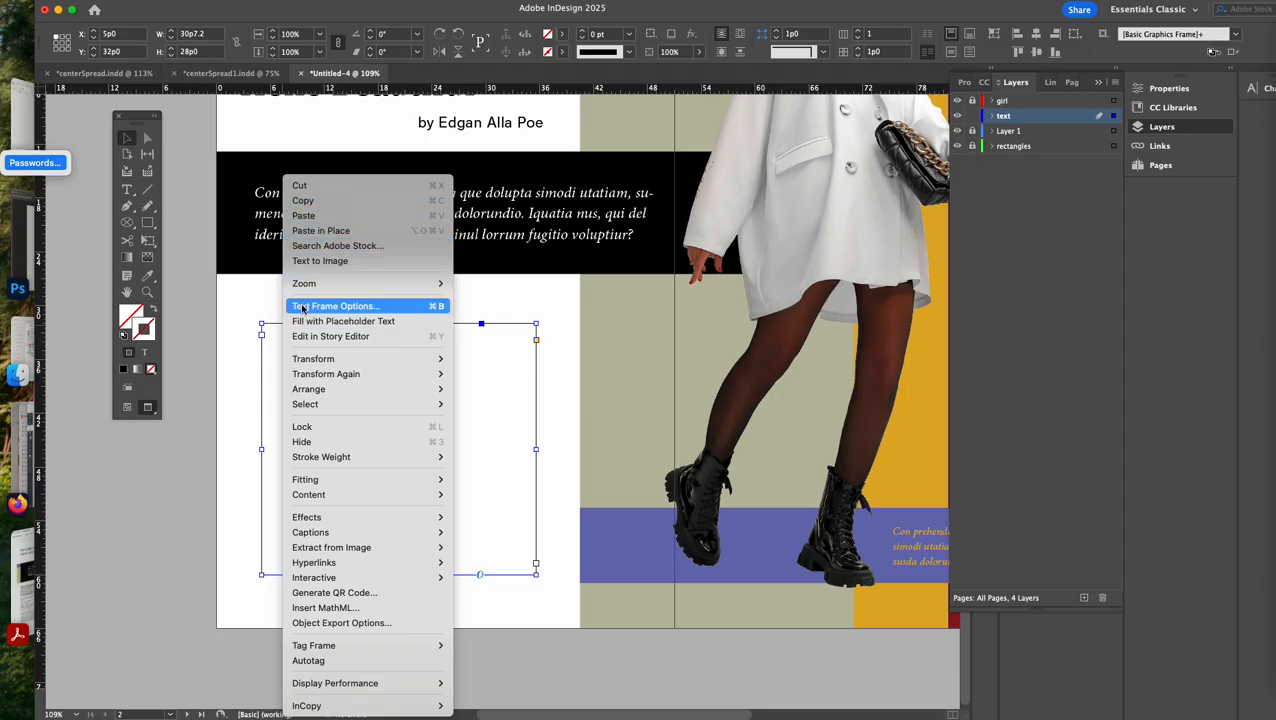
click(302, 306)
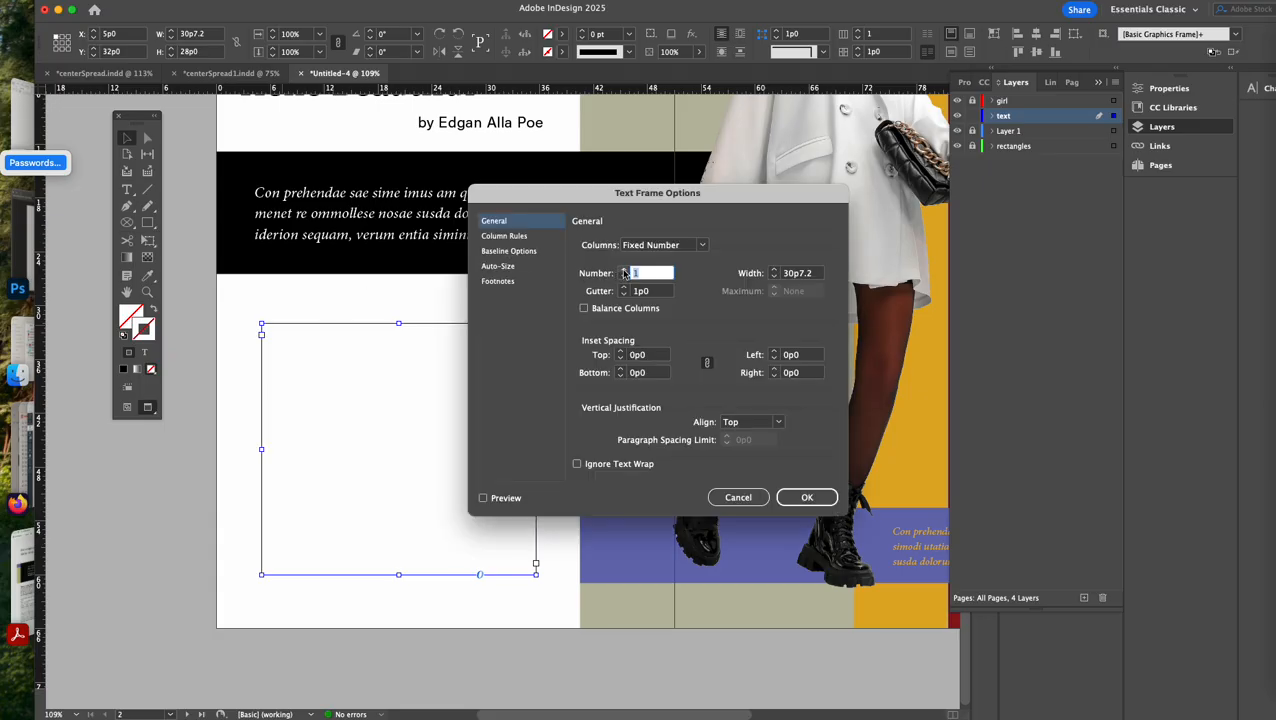
click(622, 269)
click(646, 291)
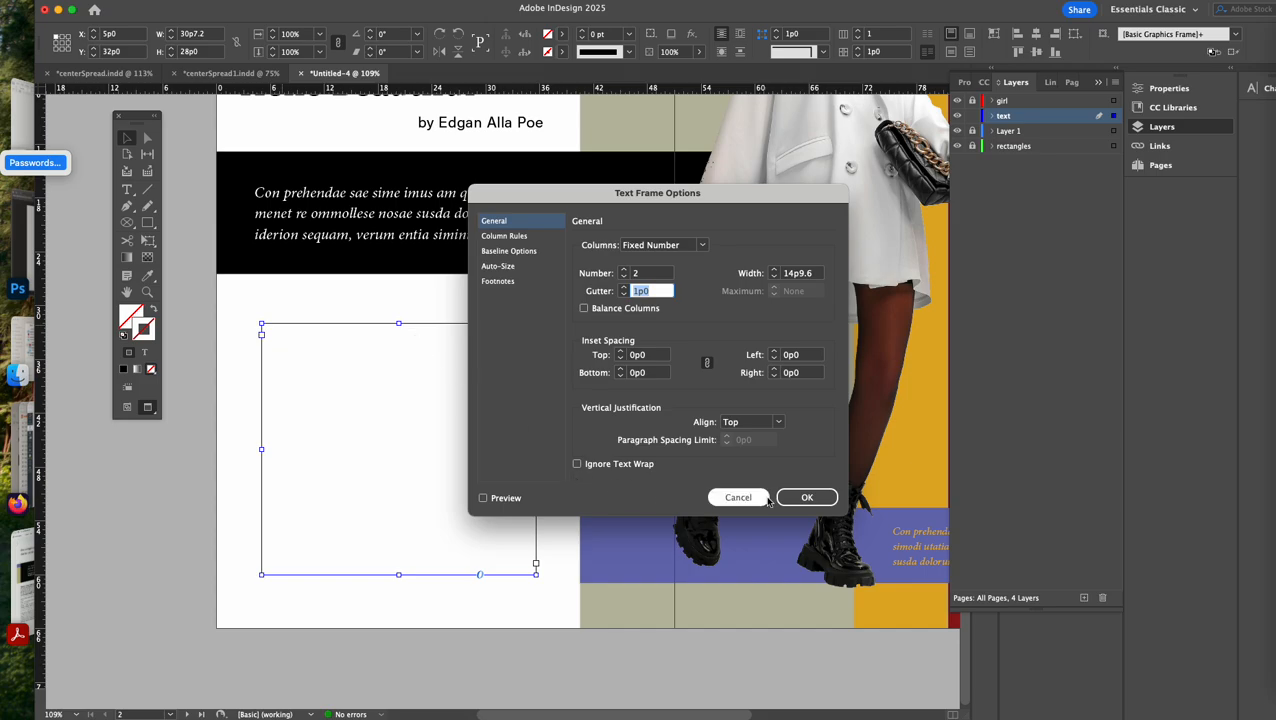
click(798, 500)
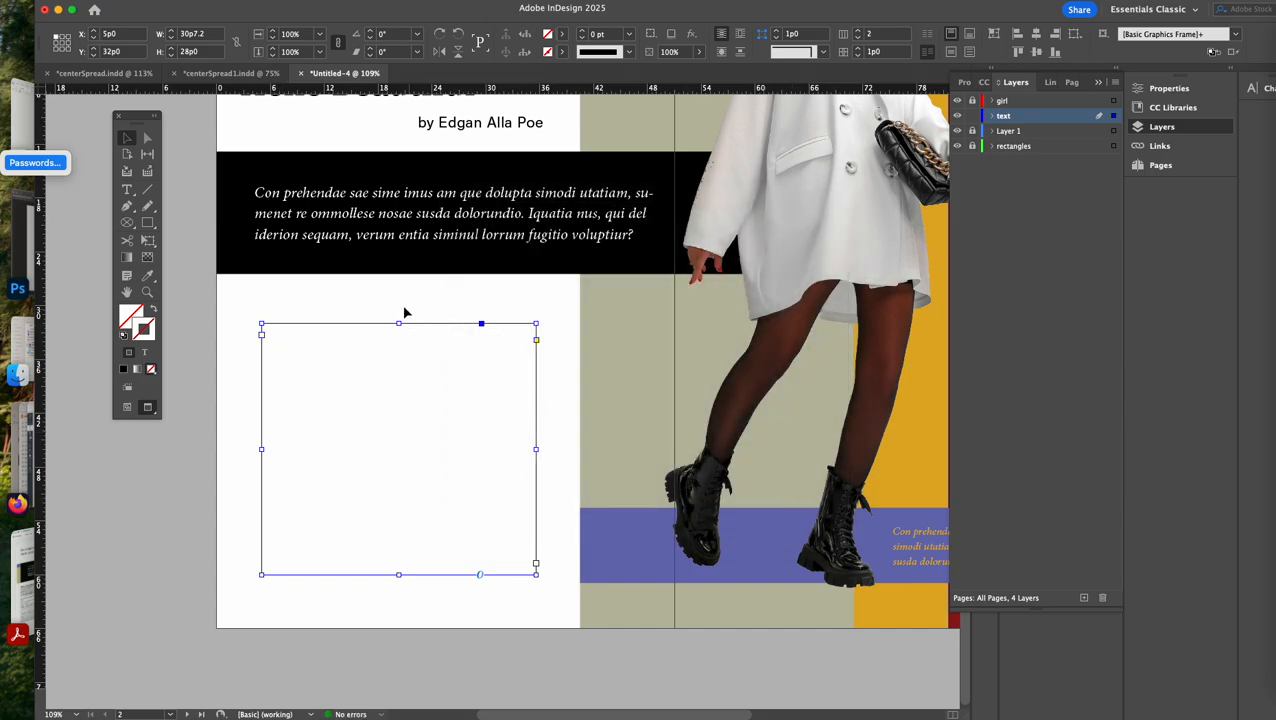
right_click(369, 326)
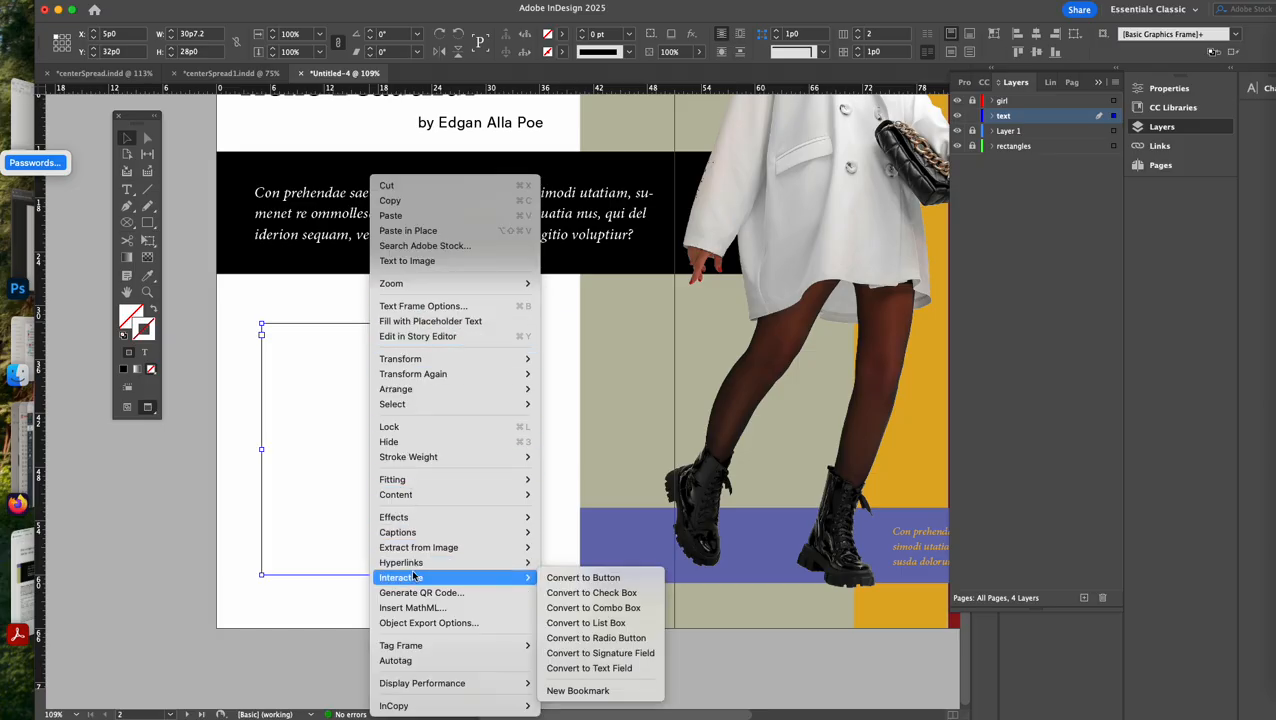
click(421, 321)
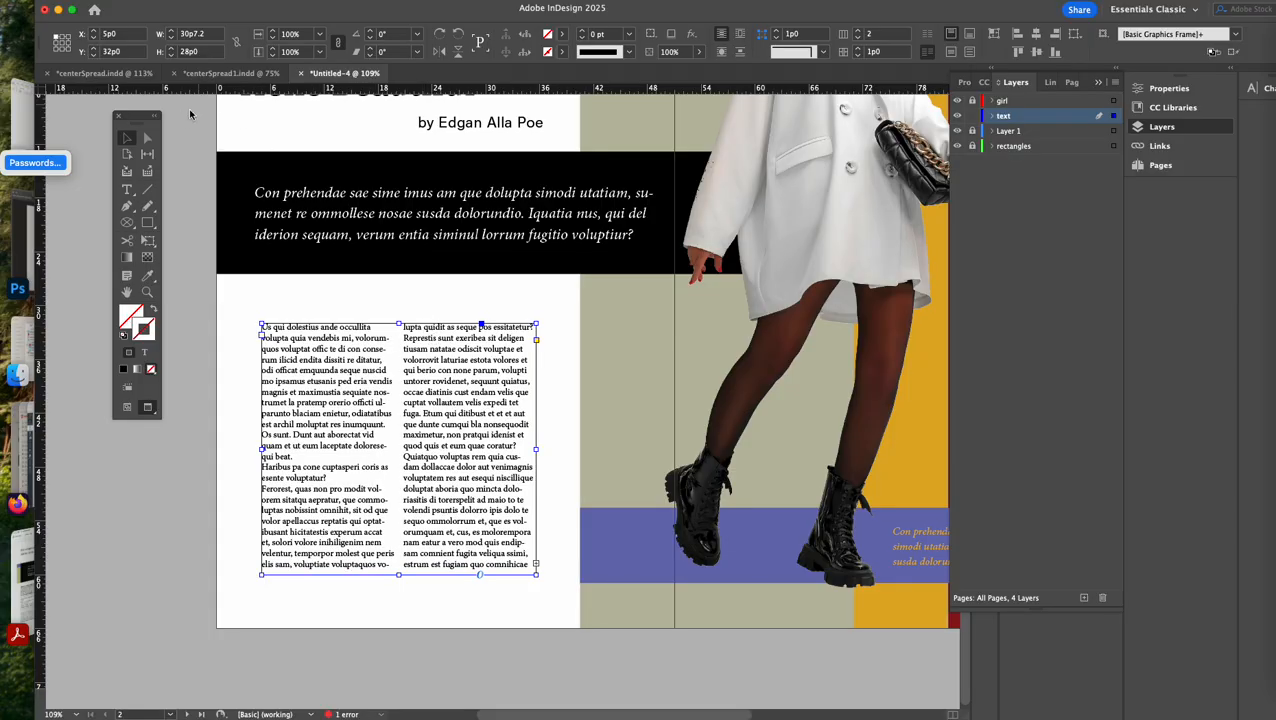
Set all the two-column body text to 11 pt with 16 pt leading and a tracking of 5
double_click(286, 362)
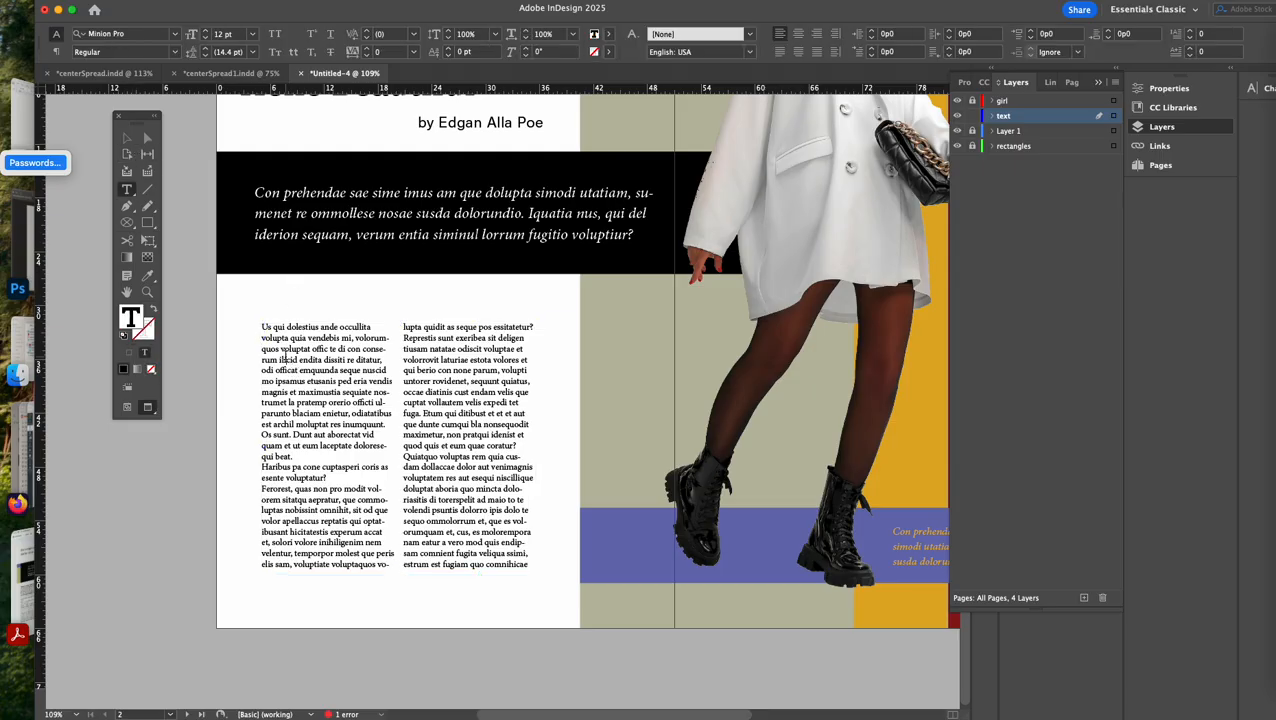
key(super+a)
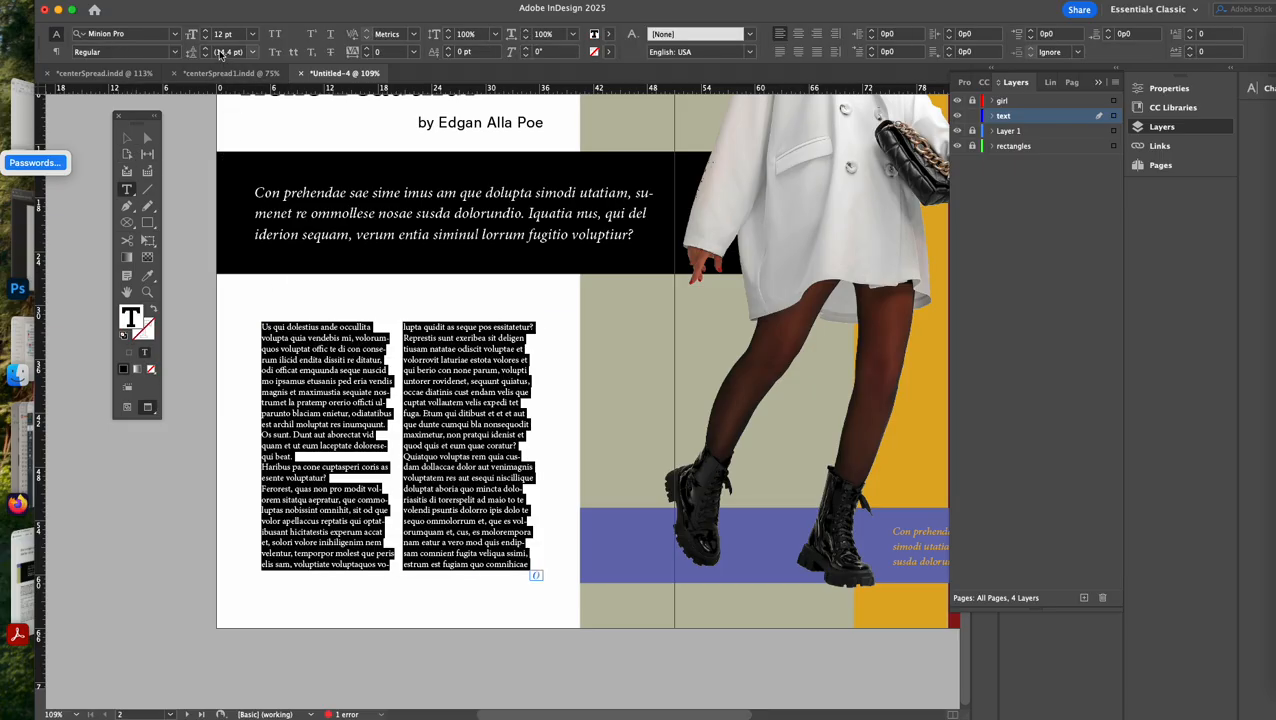
click(205, 38)
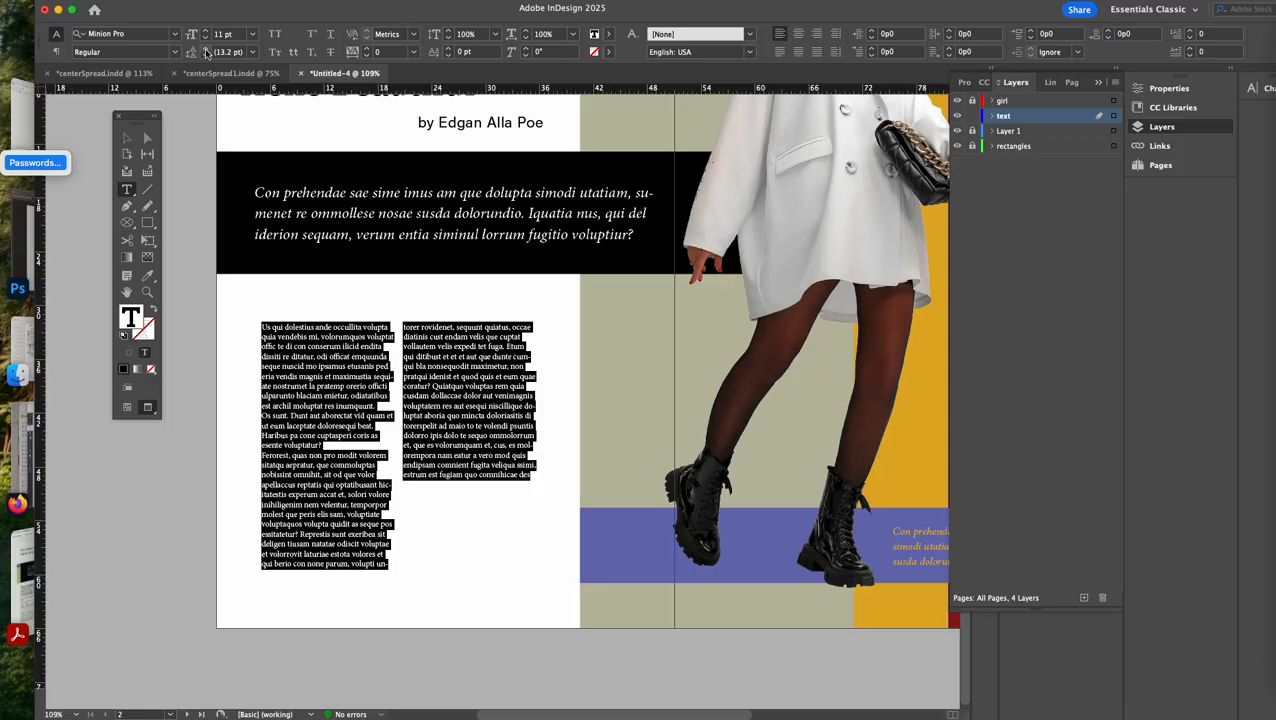
click(205, 49)
click(206, 50)
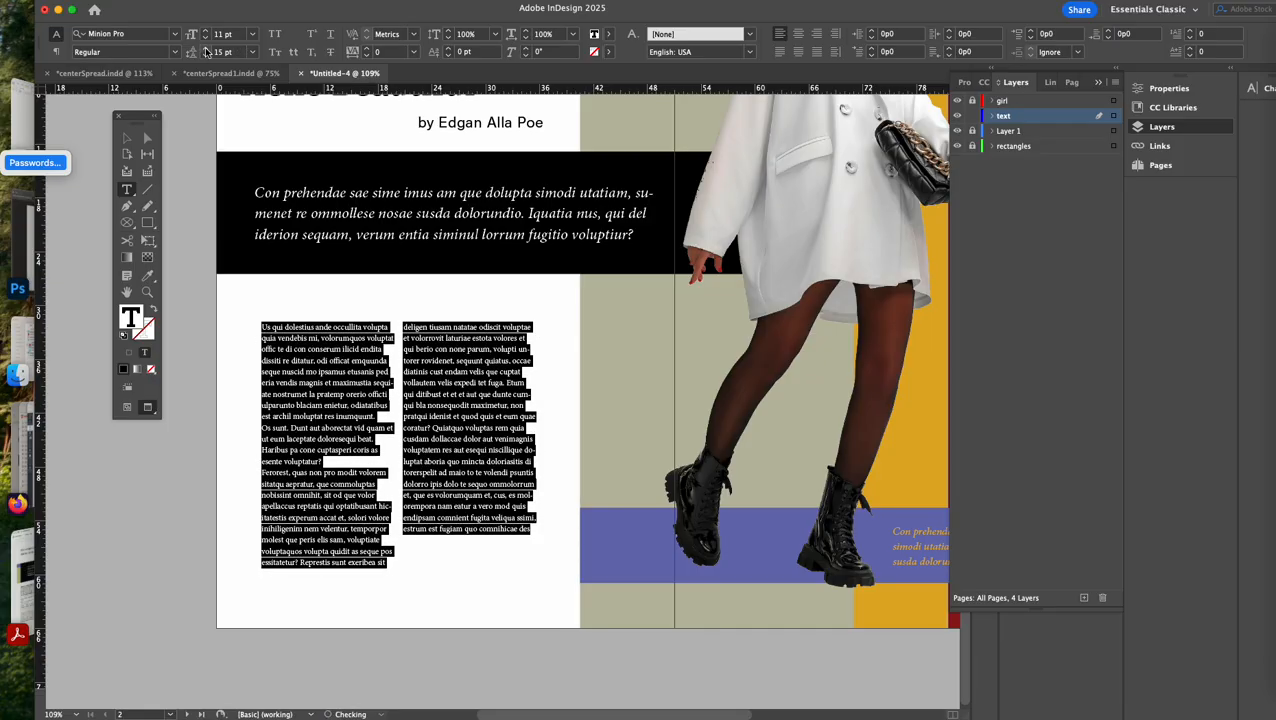
click(206, 50)
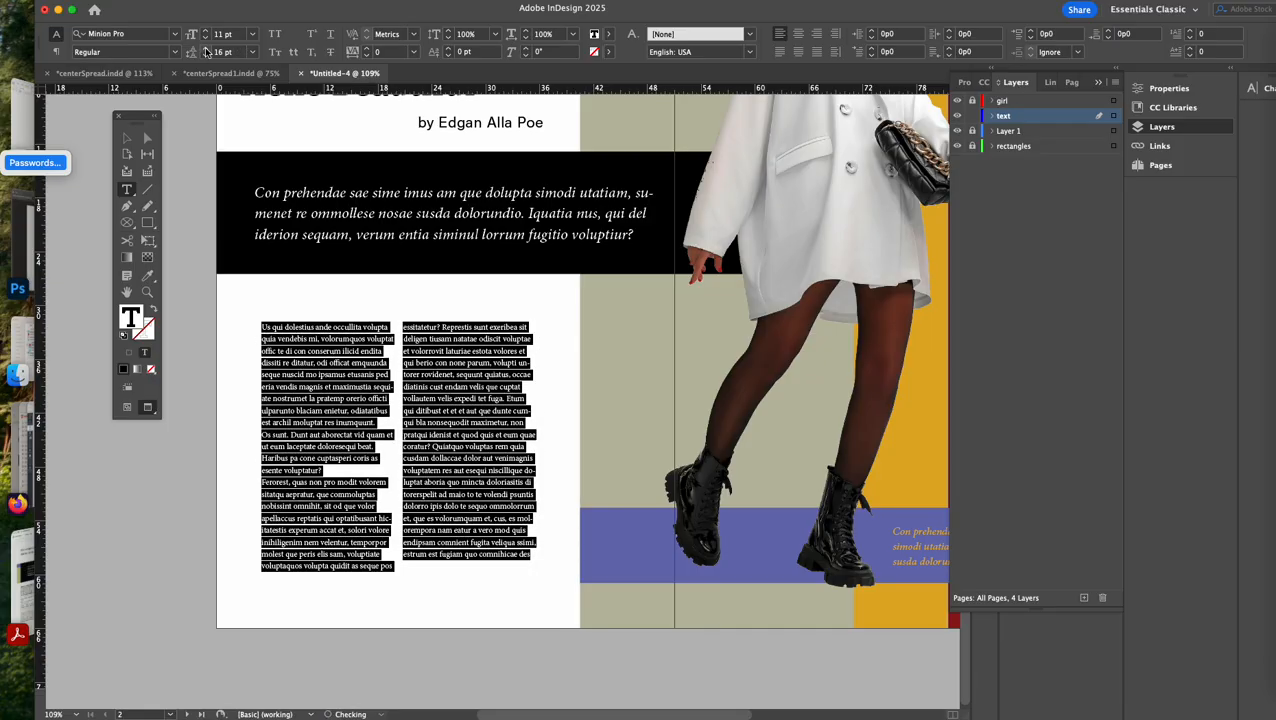
click(413, 51)
click(400, 174)
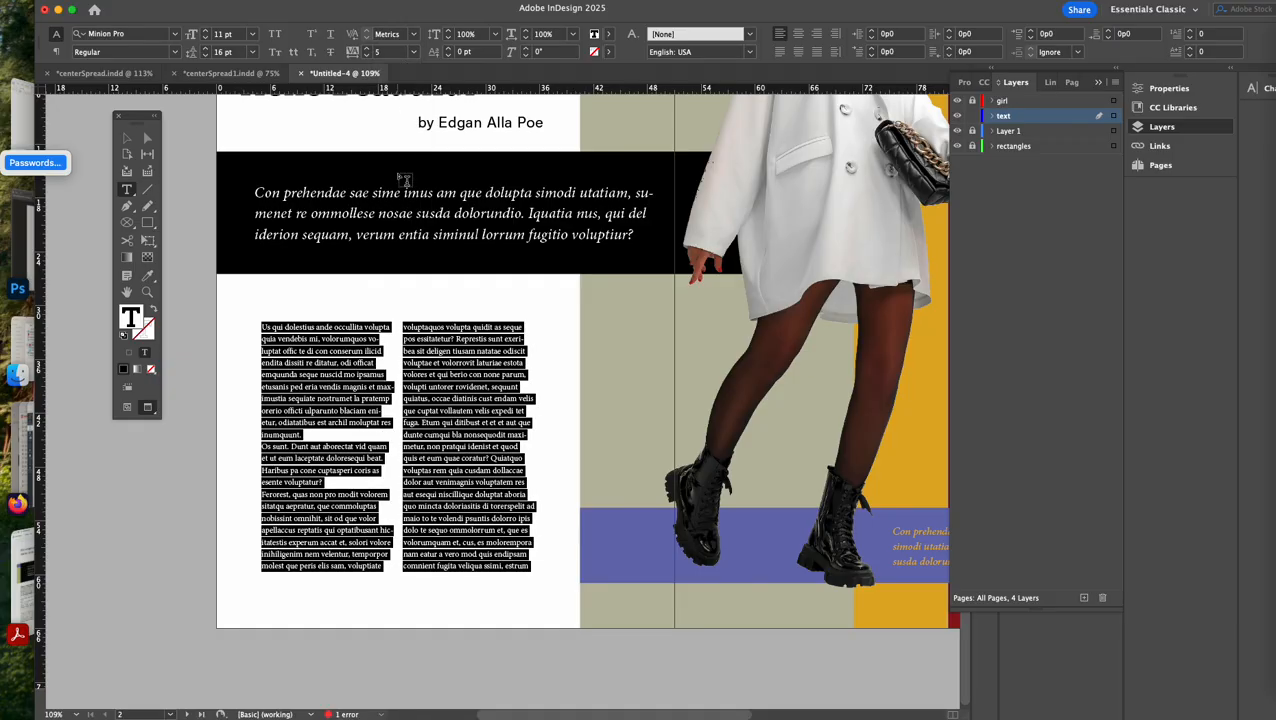
Enlarge the body text frame to about 31p11.85 by 31p0 and move it to about X 4p8.4 and Y 29p11
click(127, 138)
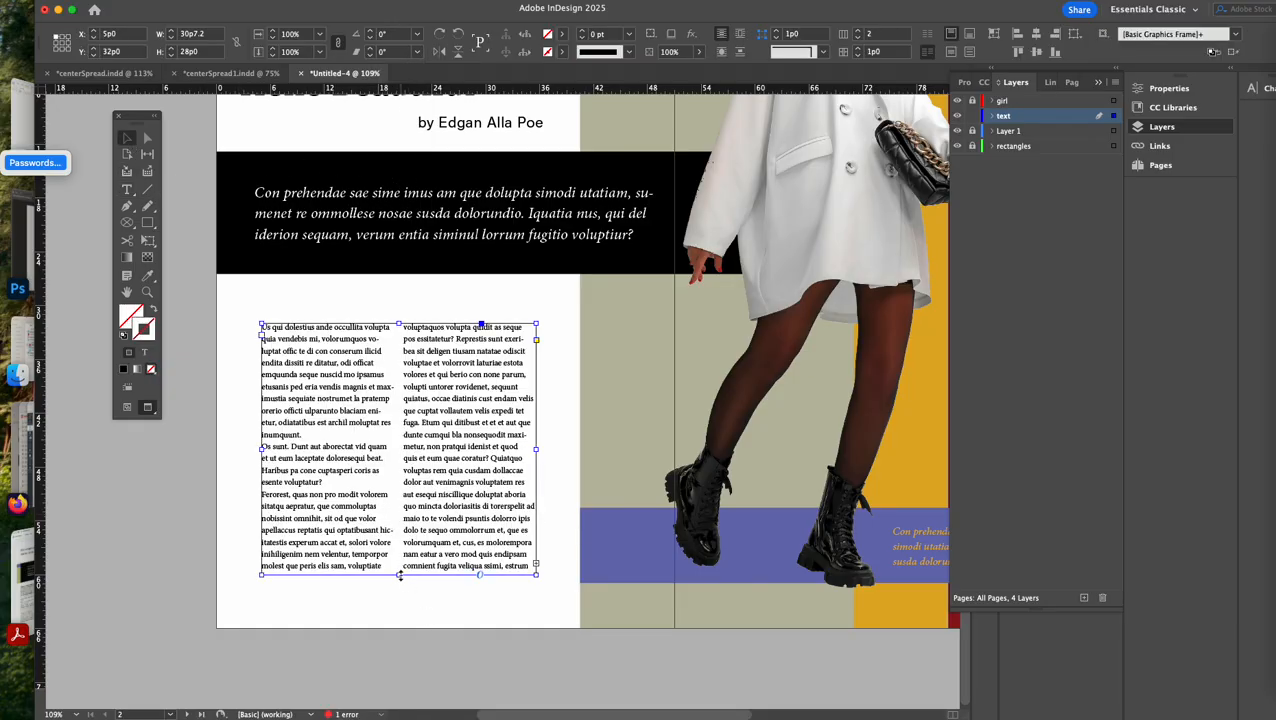
drag(399, 575, 399, 602)
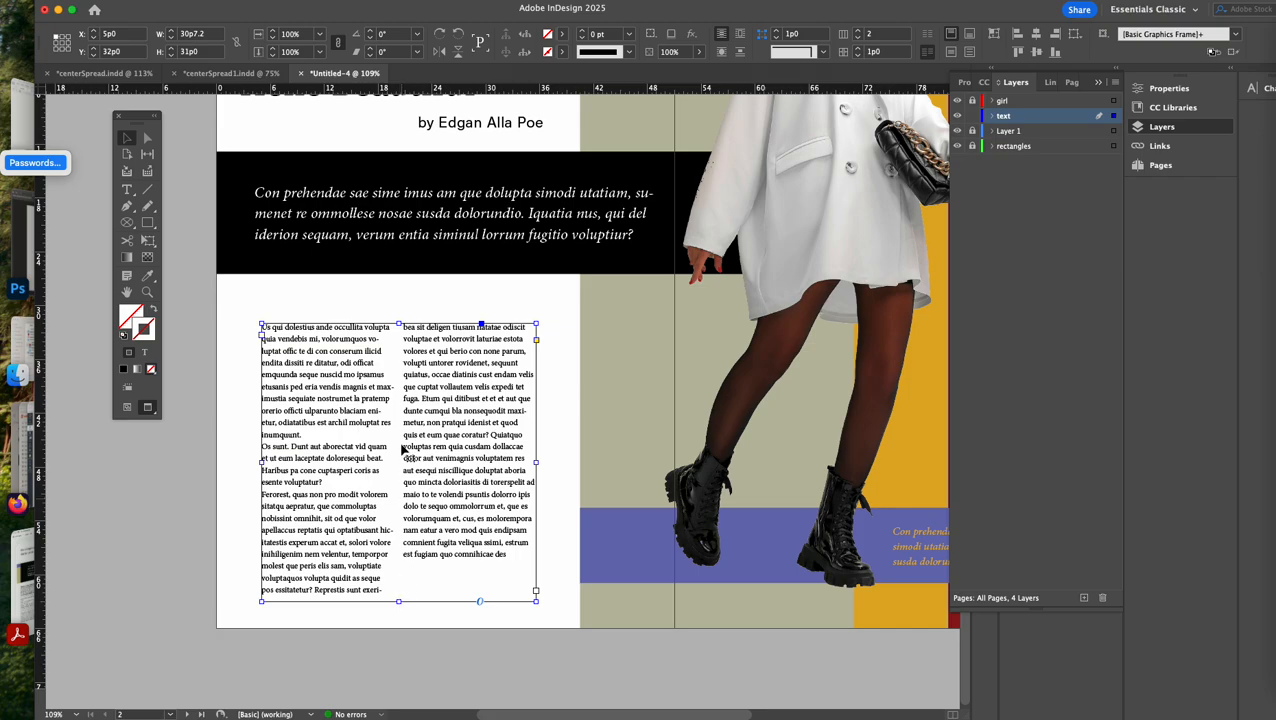
drag(369, 430, 363, 410)
drag(531, 447, 546, 447)
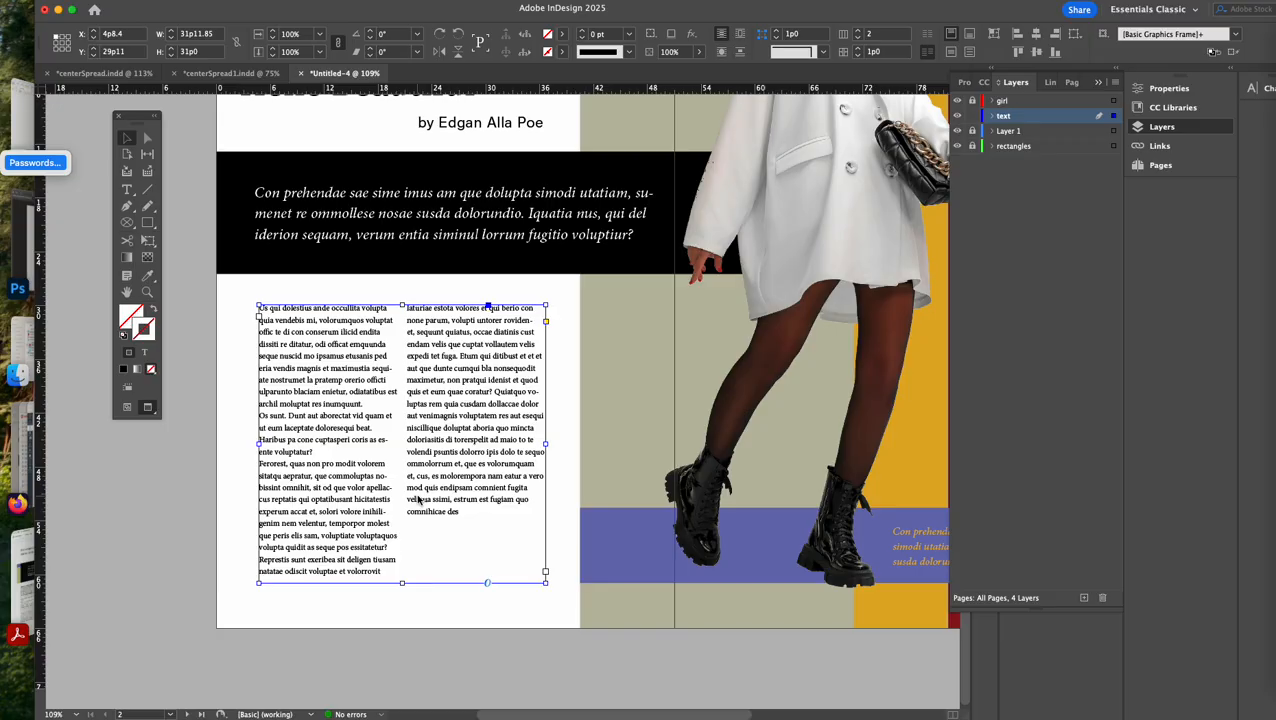
Set all the body text to 12 pt with 17 pt leading and return to selecting the frame
double_click(313, 511)
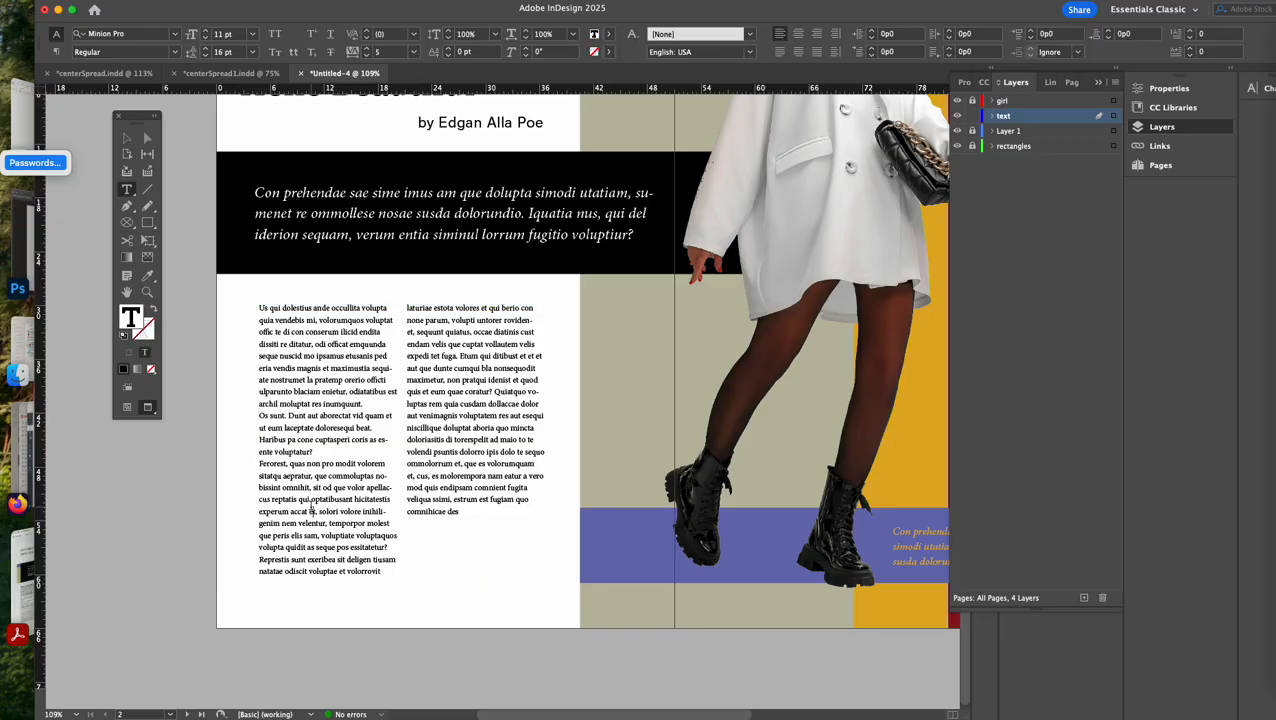
key(super+a)
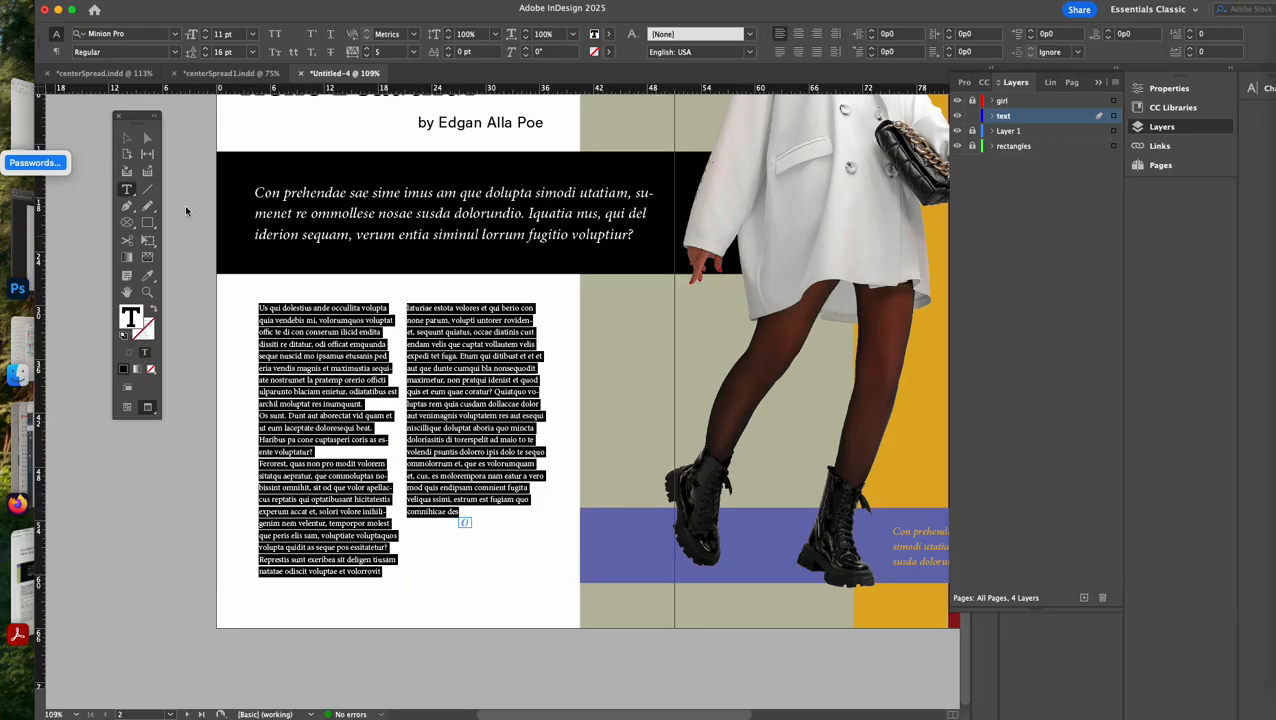
click(204, 32)
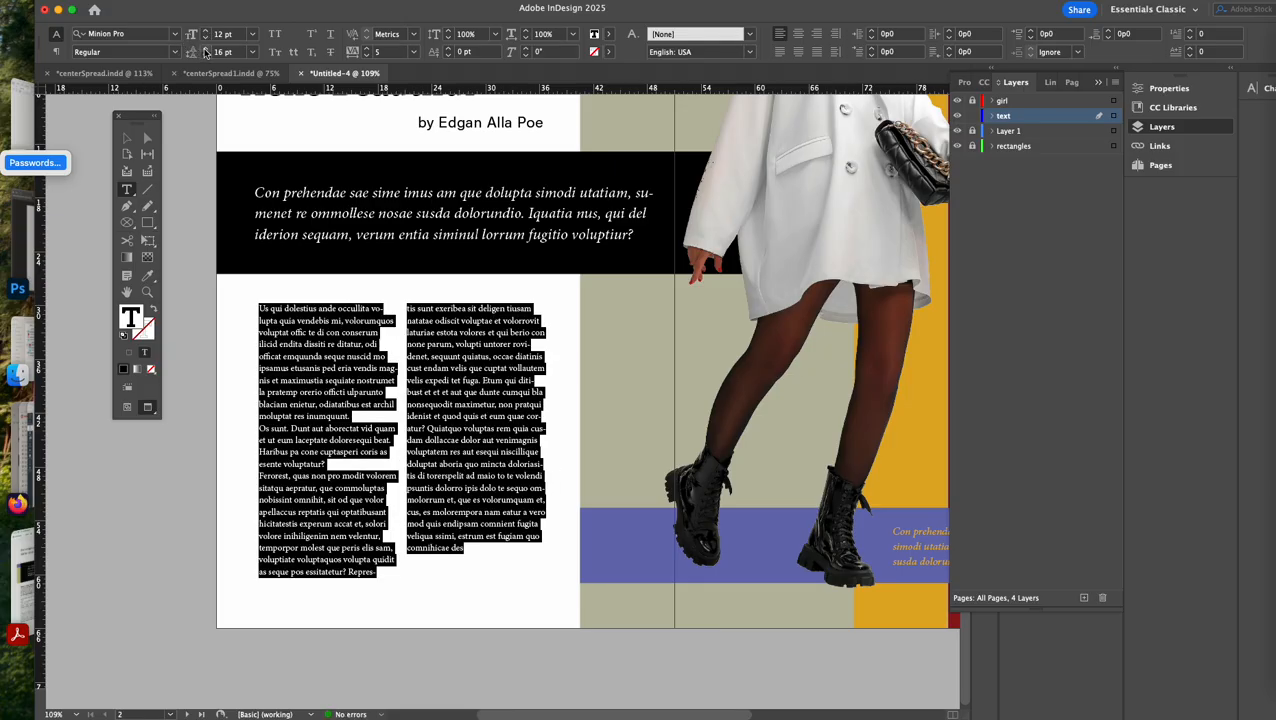
click(205, 50)
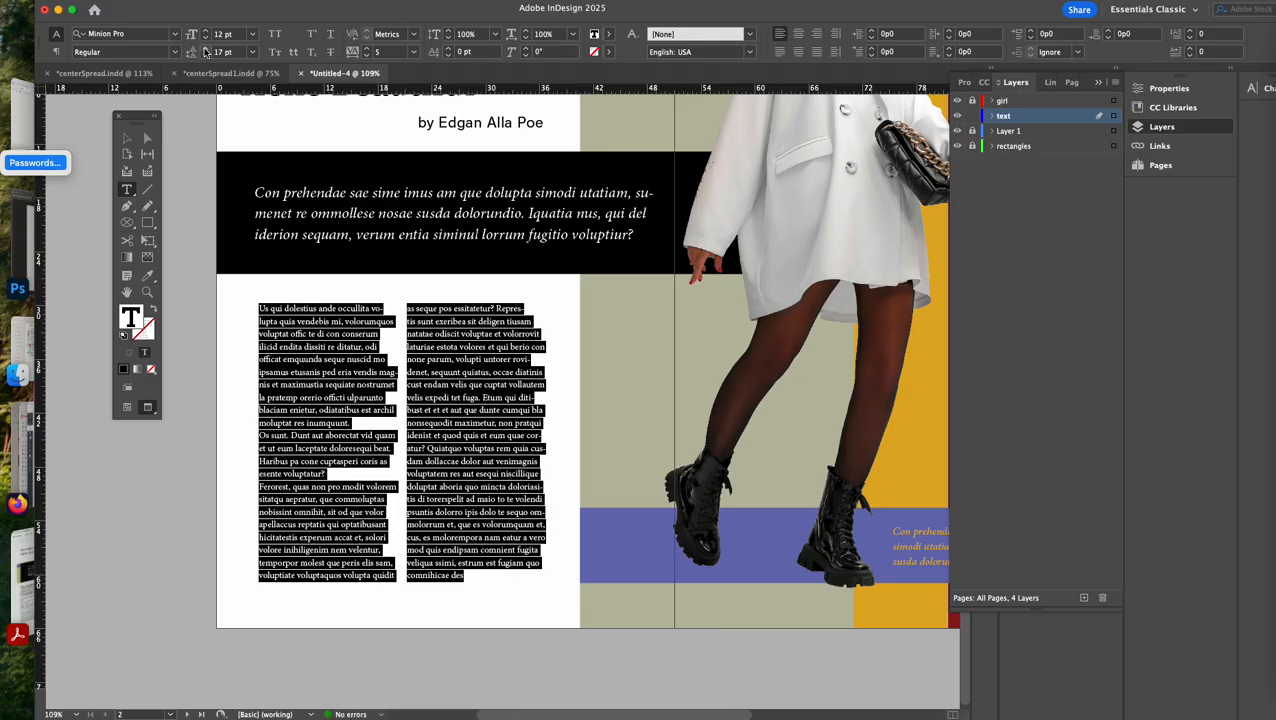
click(127, 137)
scroll(343, 345, right, 1)
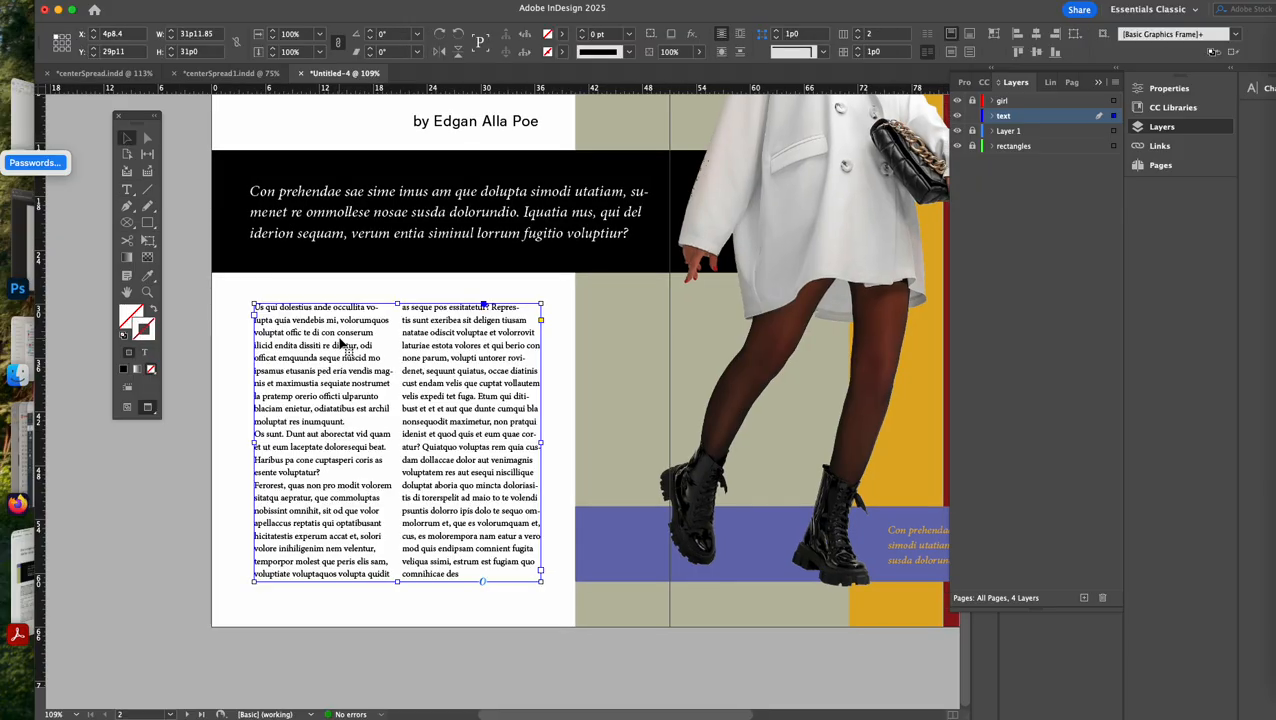
Examine the whole spread and compare its layout with the centerSpread1.indd reference document
scroll(343, 345, right, 5)
key(super+minus)
key(super+minus)
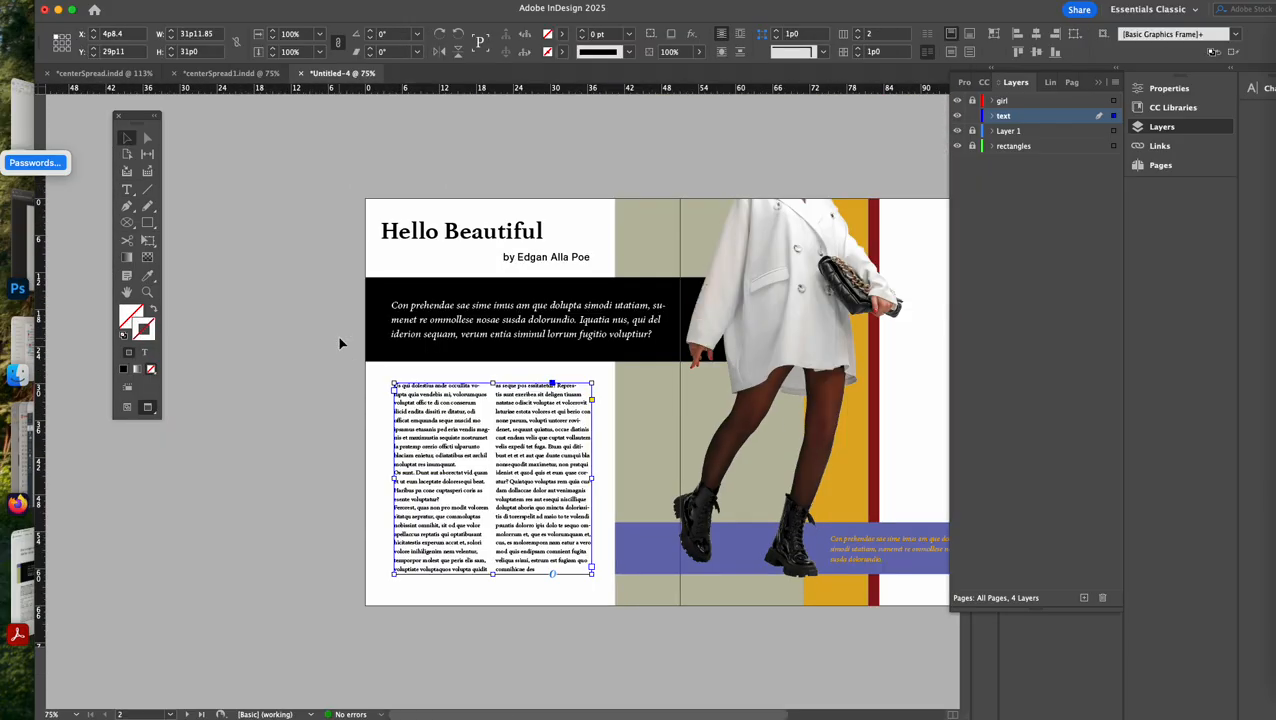
scroll(502, 372, right, 4)
scroll(502, 372, right, 1)
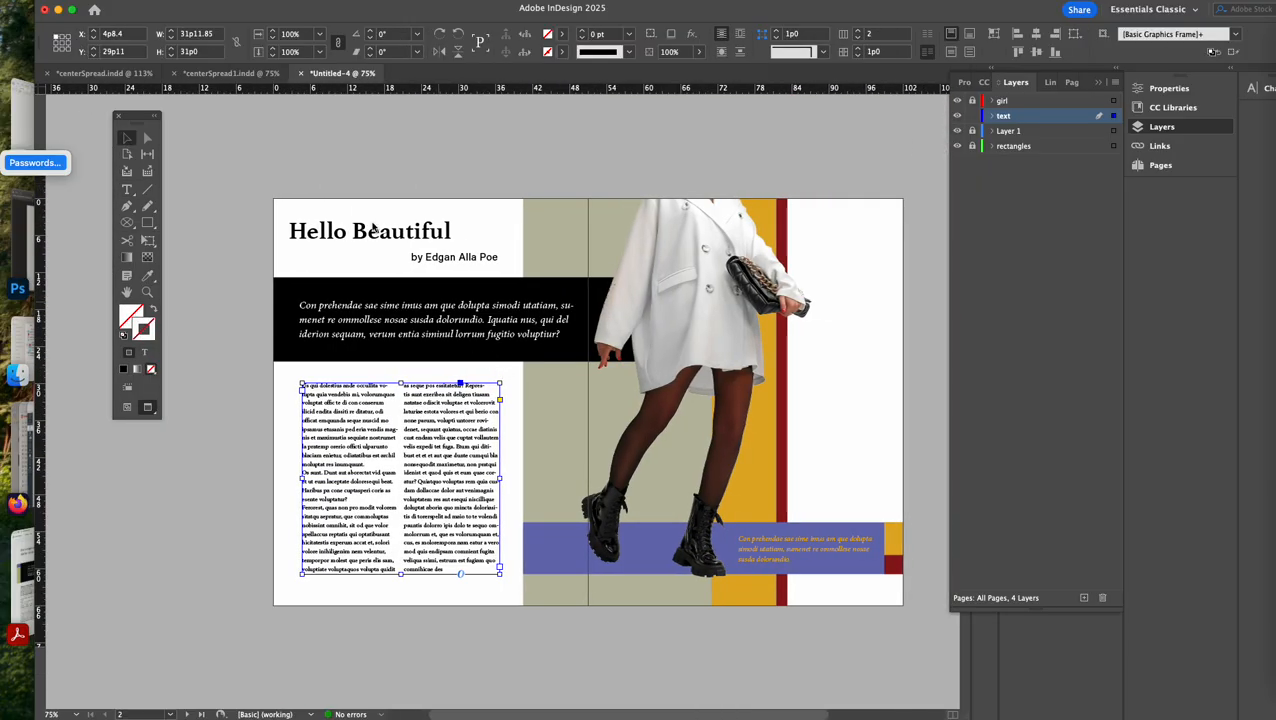
click(247, 163)
click(227, 74)
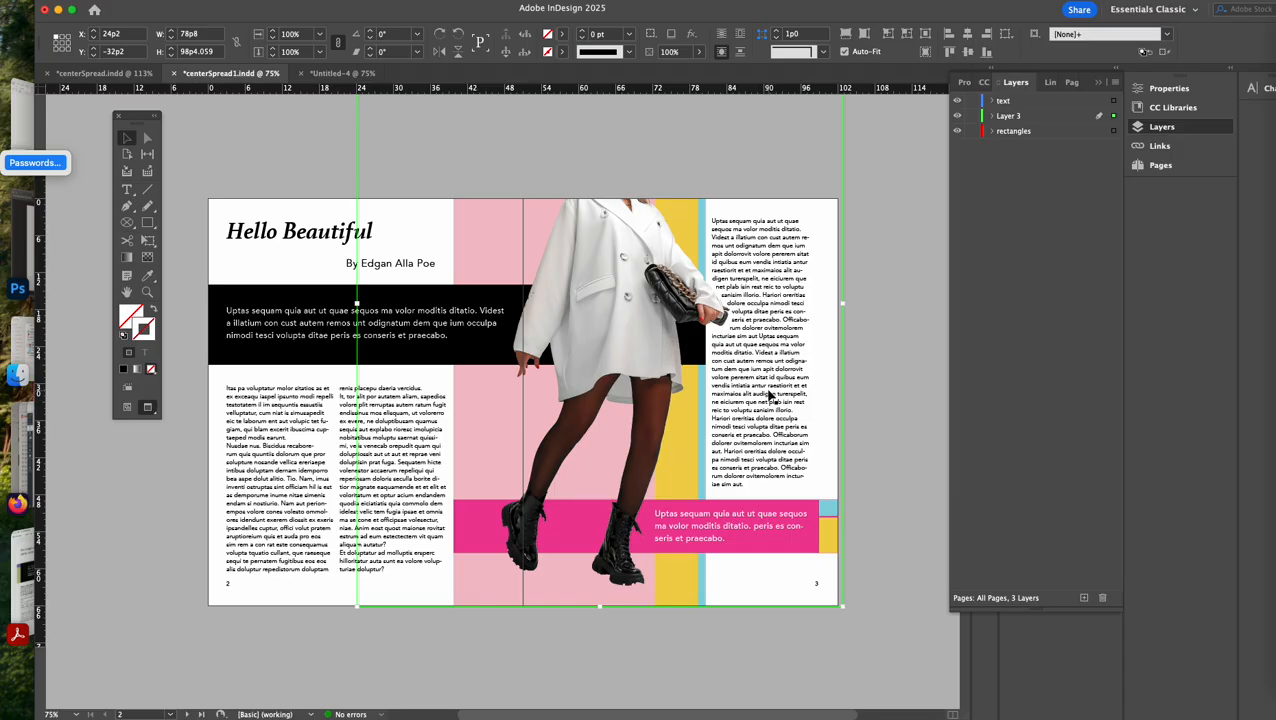
click(330, 73)
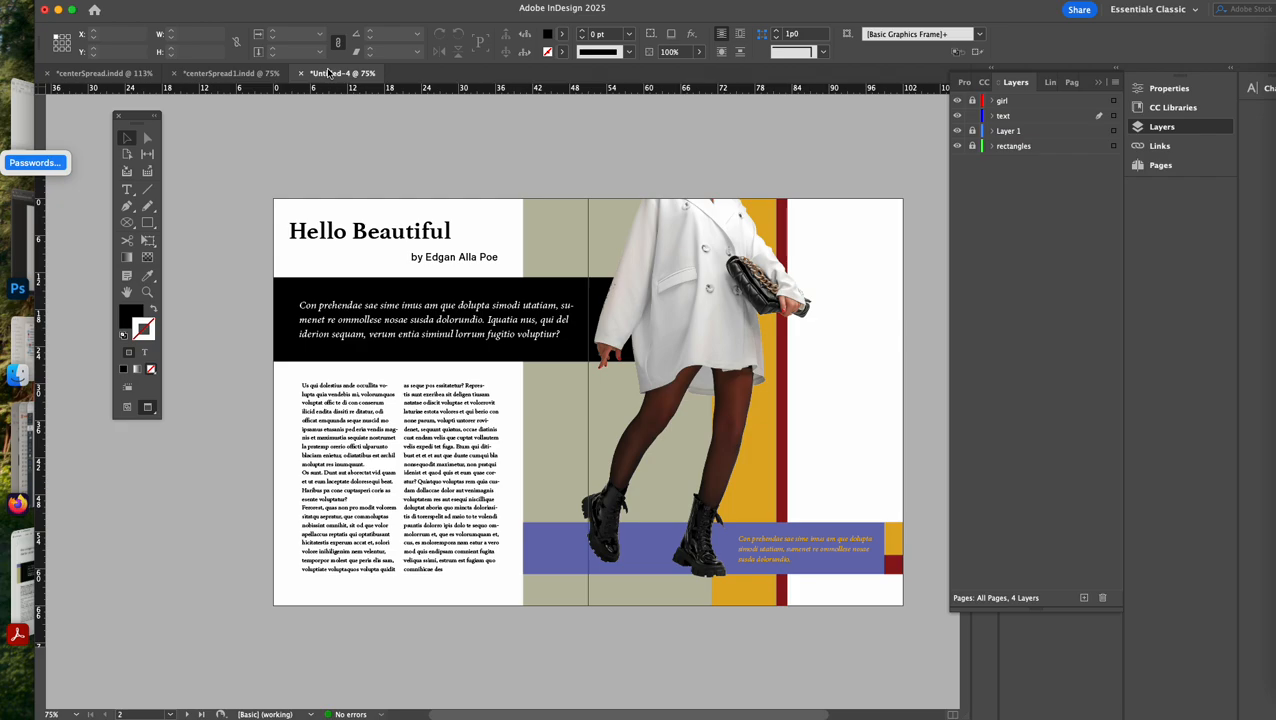
Save the document as Demo_class1_Art182-05.indd in the InDesign_1stclass Folder on the Desktop
key(super+s)
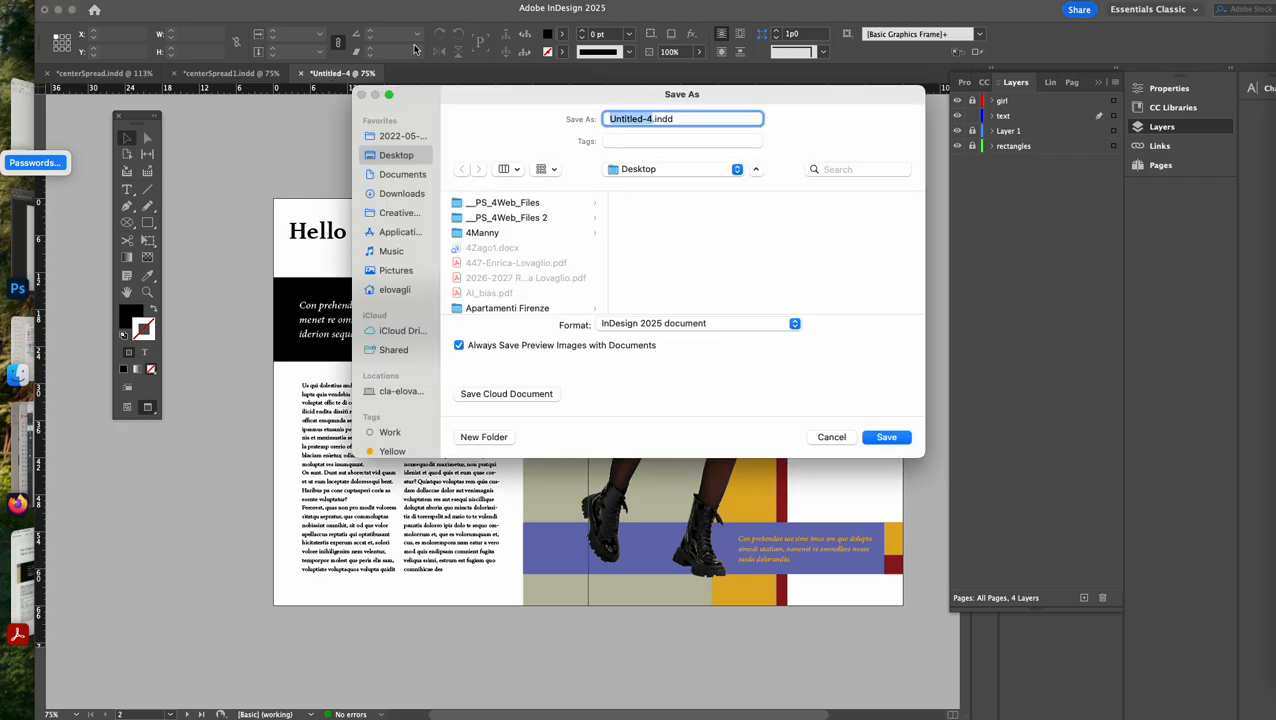
scroll(515, 265, down, 5)
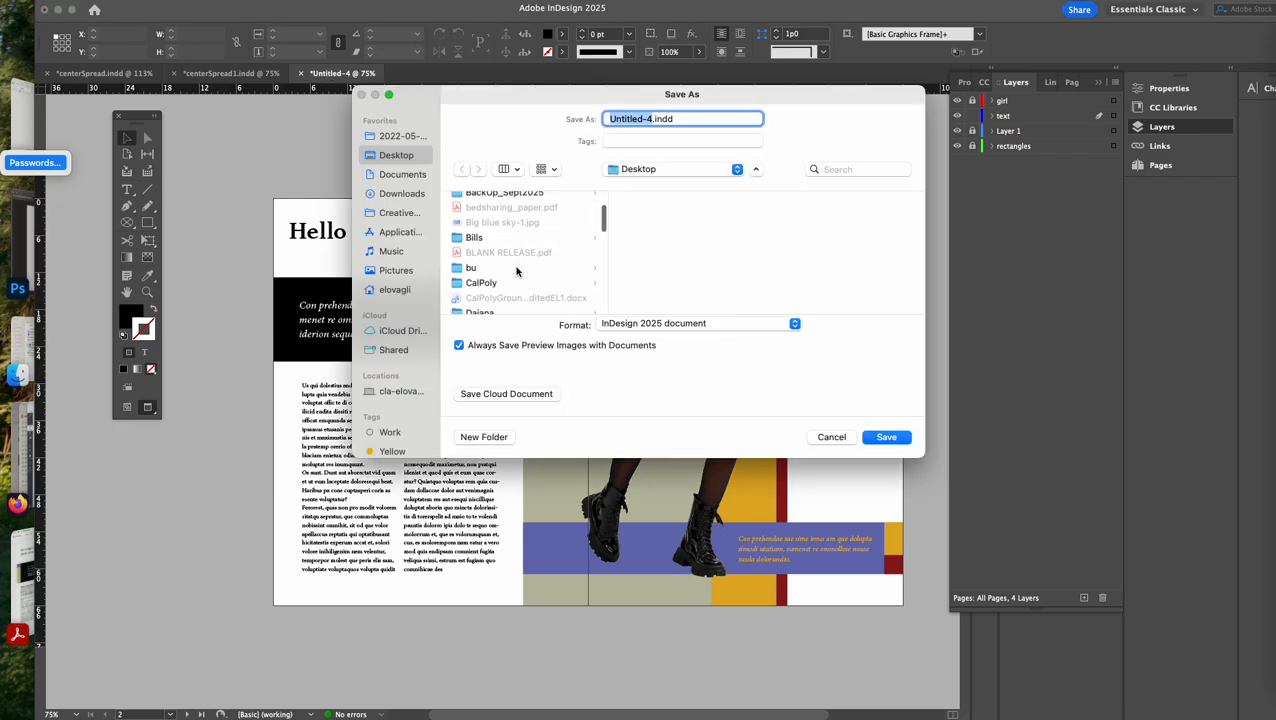
scroll(516, 271, down, 6)
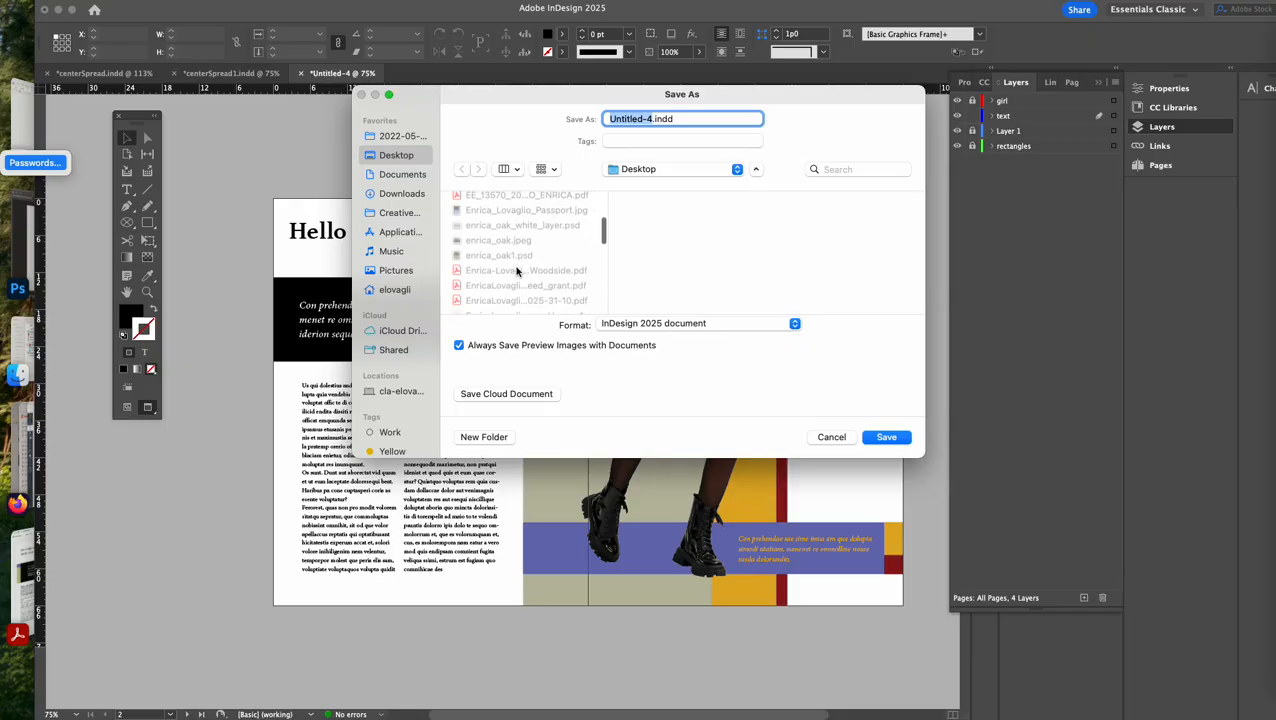
scroll(516, 271, down, 6)
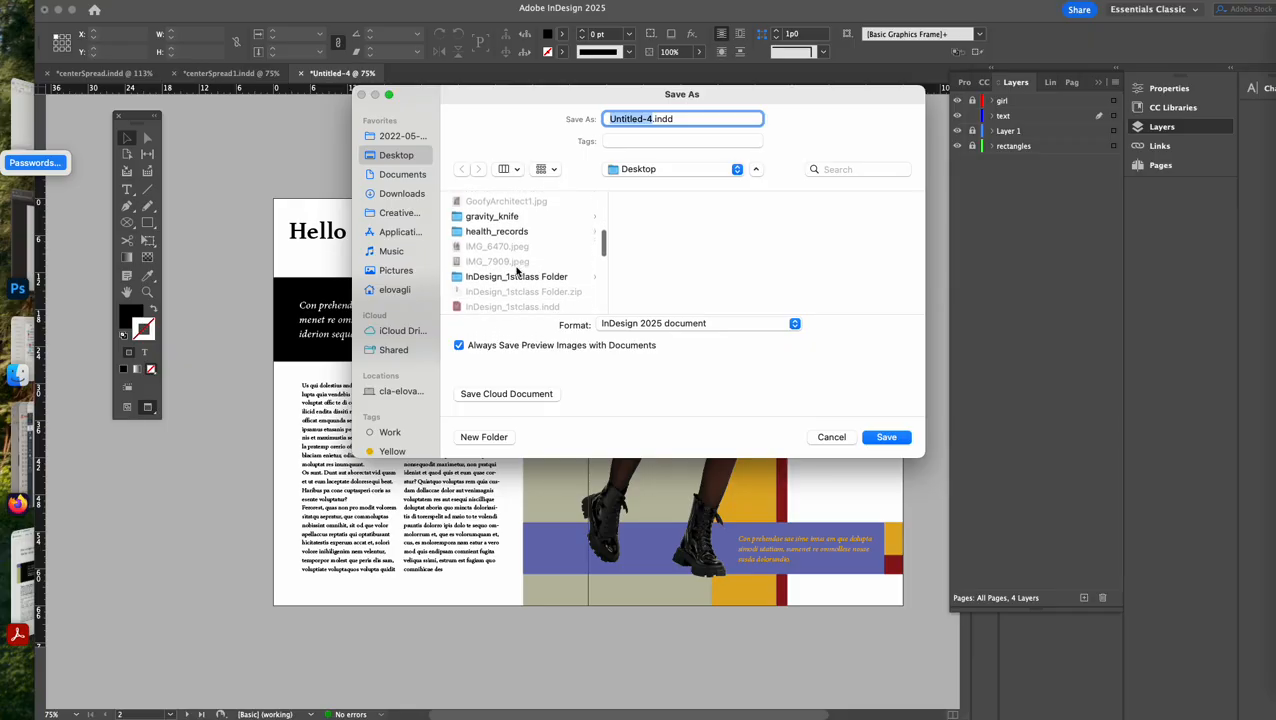
click(517, 275)
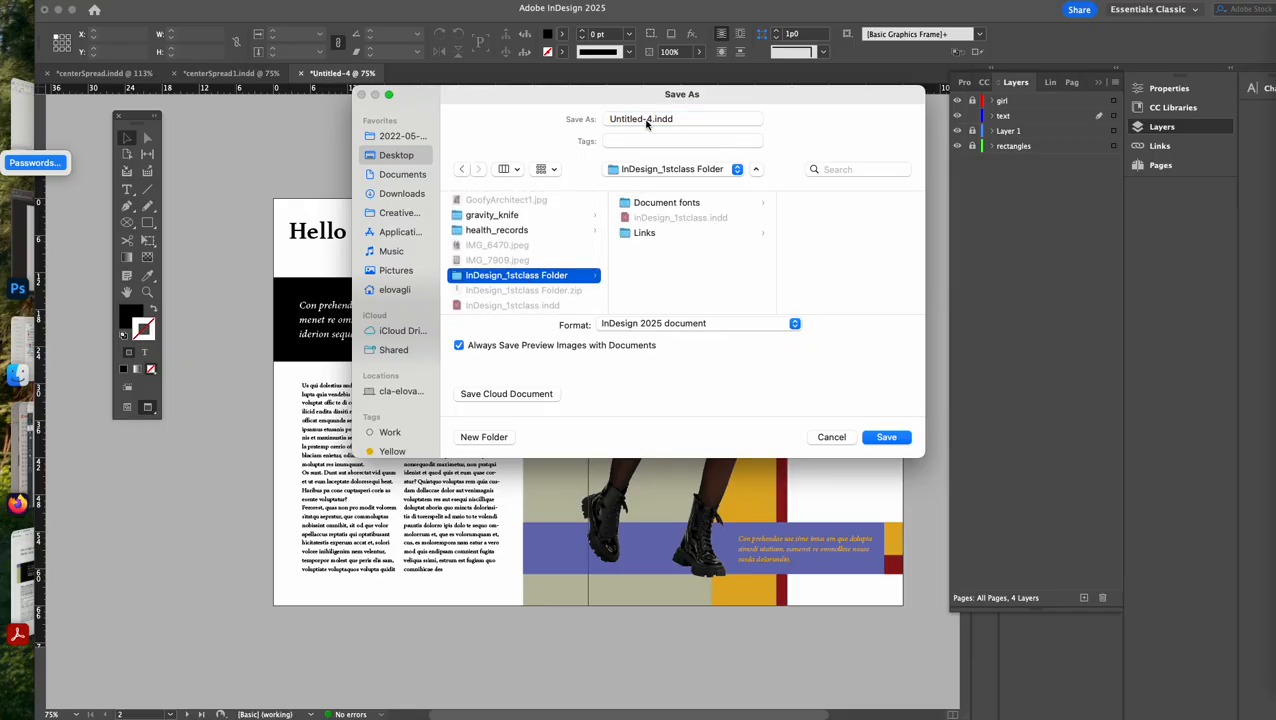
drag(650, 122, 607, 122)
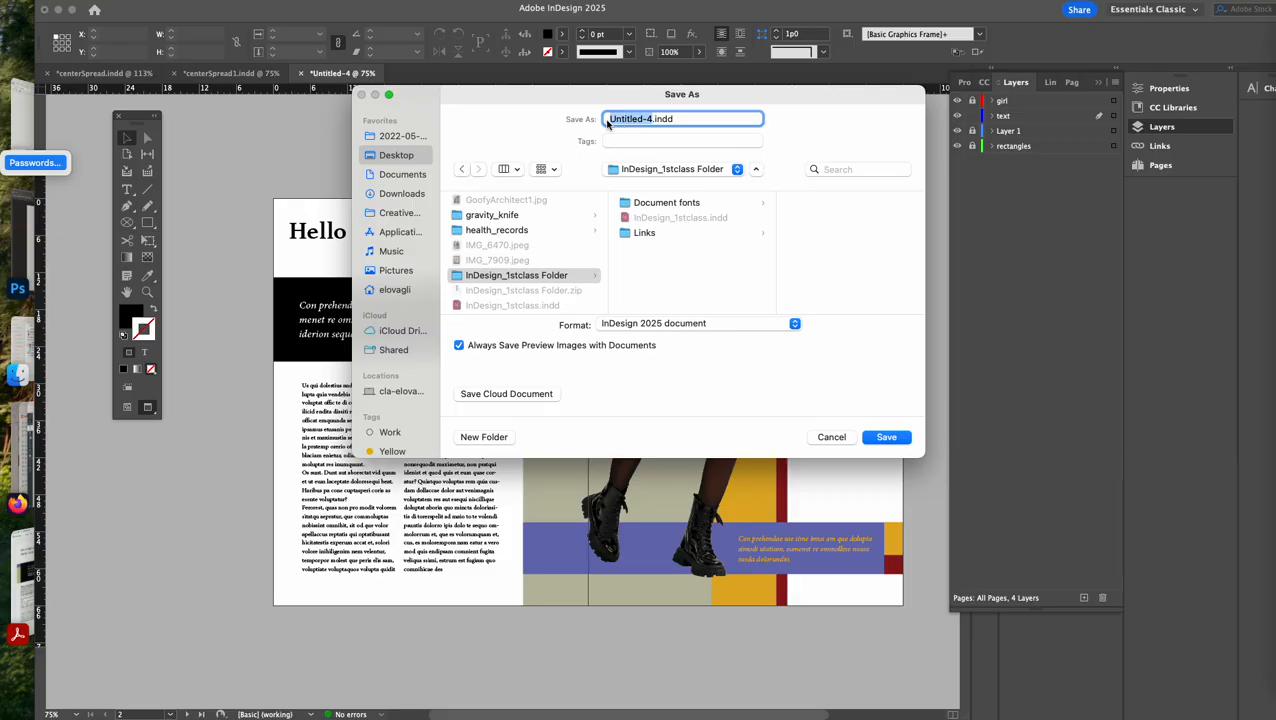
text(Demo_class1_Art182-05)
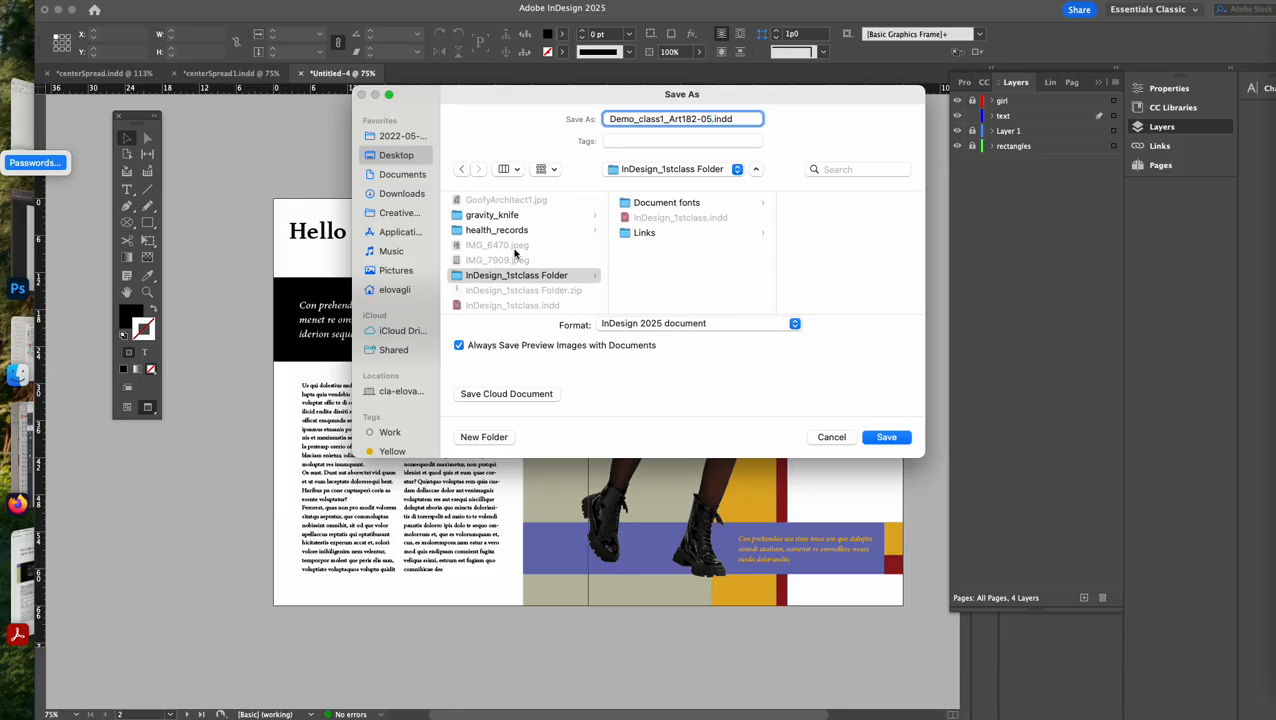
click(645, 170)
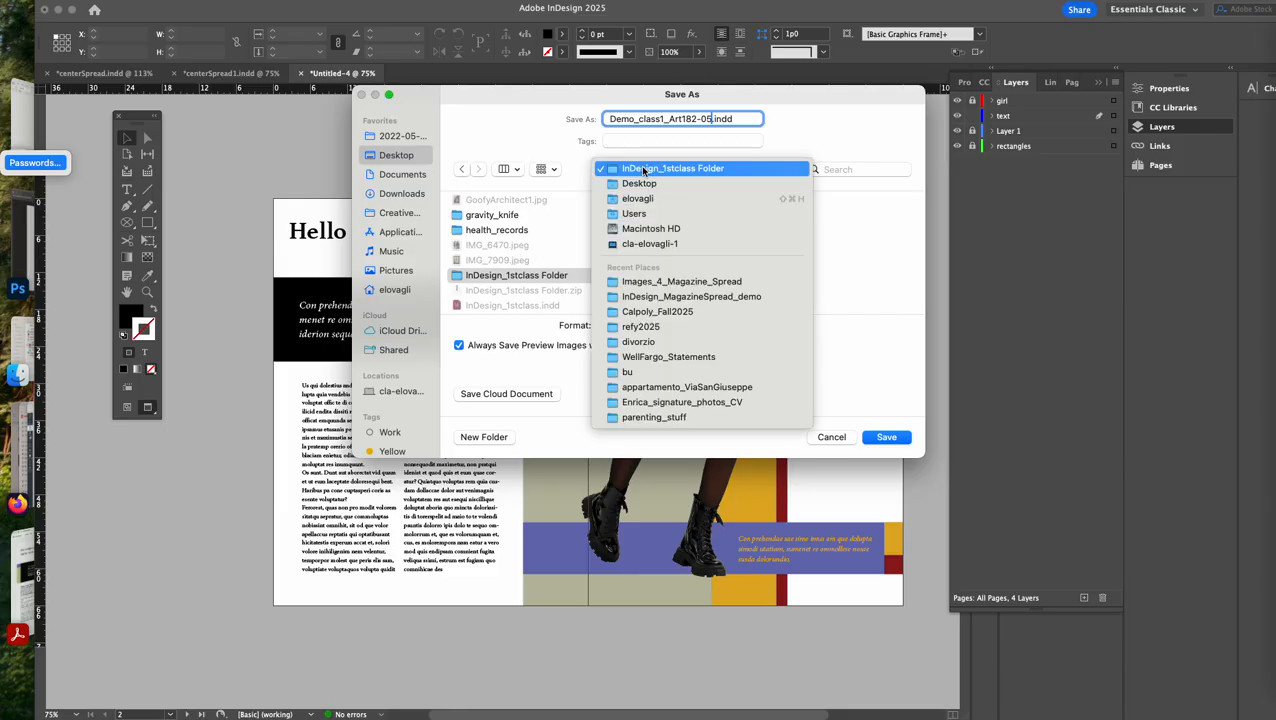
click(645, 170)
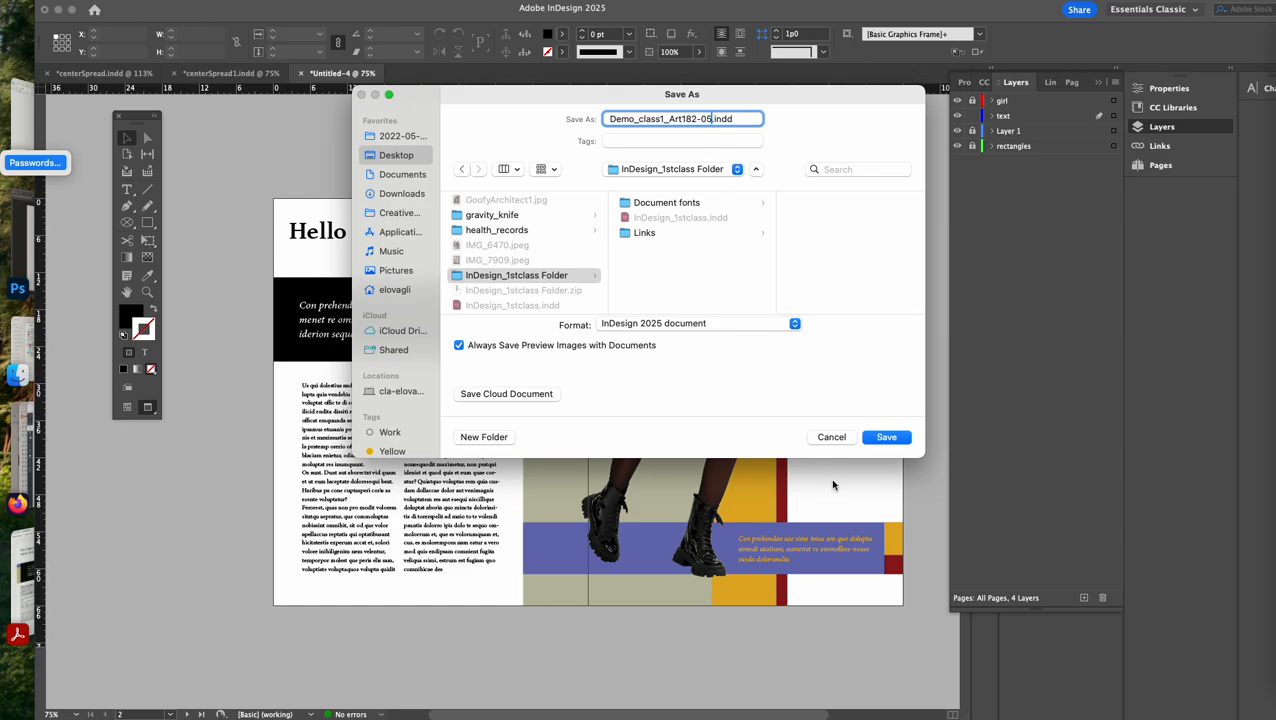
click(885, 437)
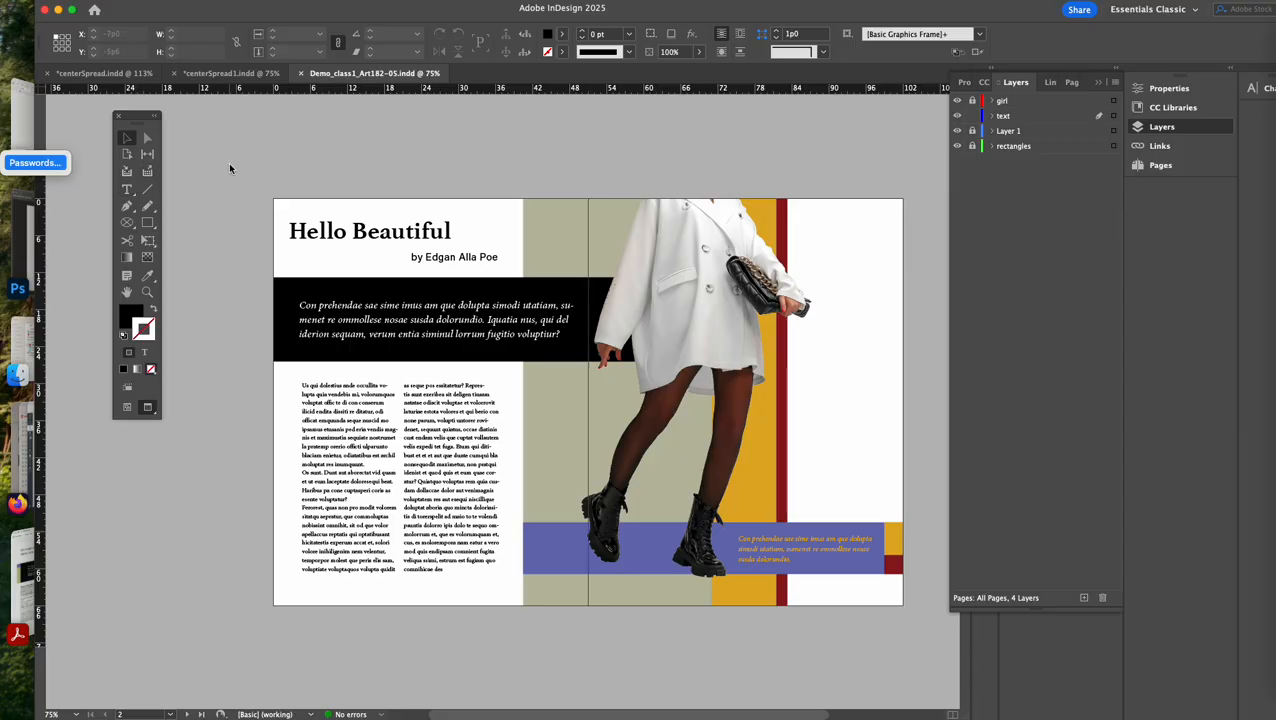
Draw a rectangle about 13p1.5 by 43p4.5 in the white strip beside the red bar, placed at about X 85p10.5 and Y 4p9.25
click(148, 225)
drag(809, 226, 890, 493)
click(127, 139)
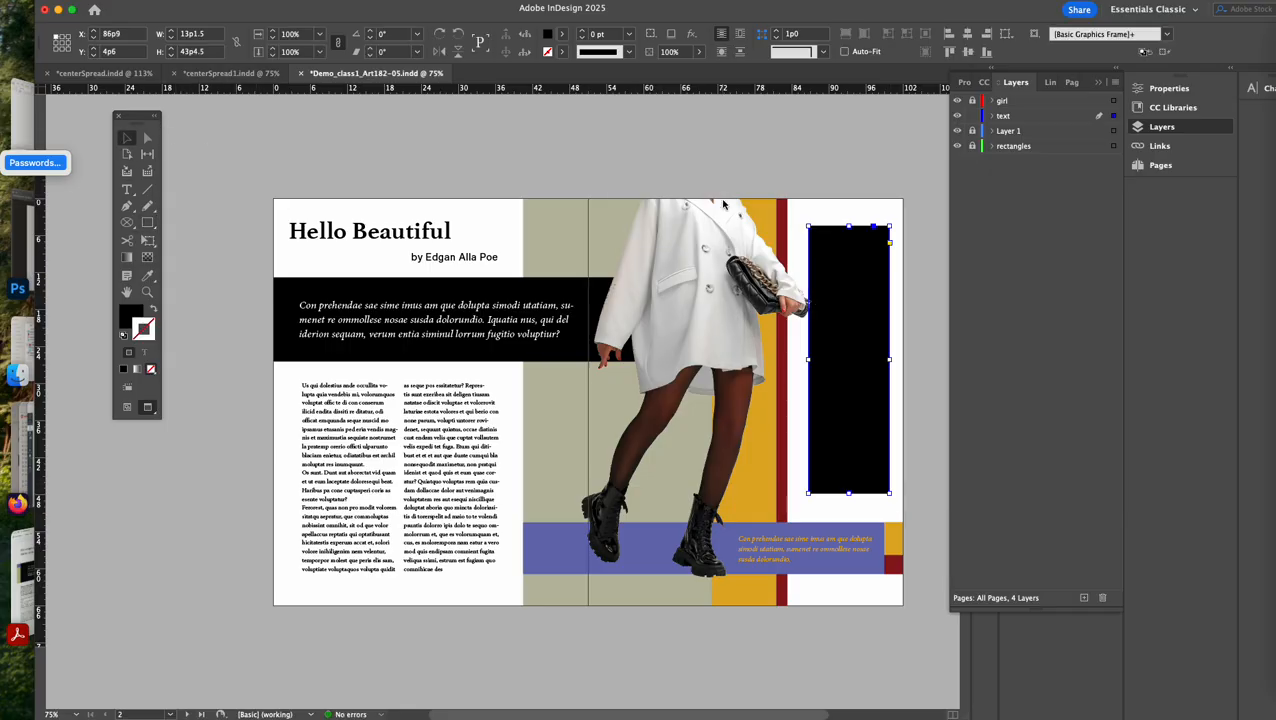
drag(828, 236, 823, 236)
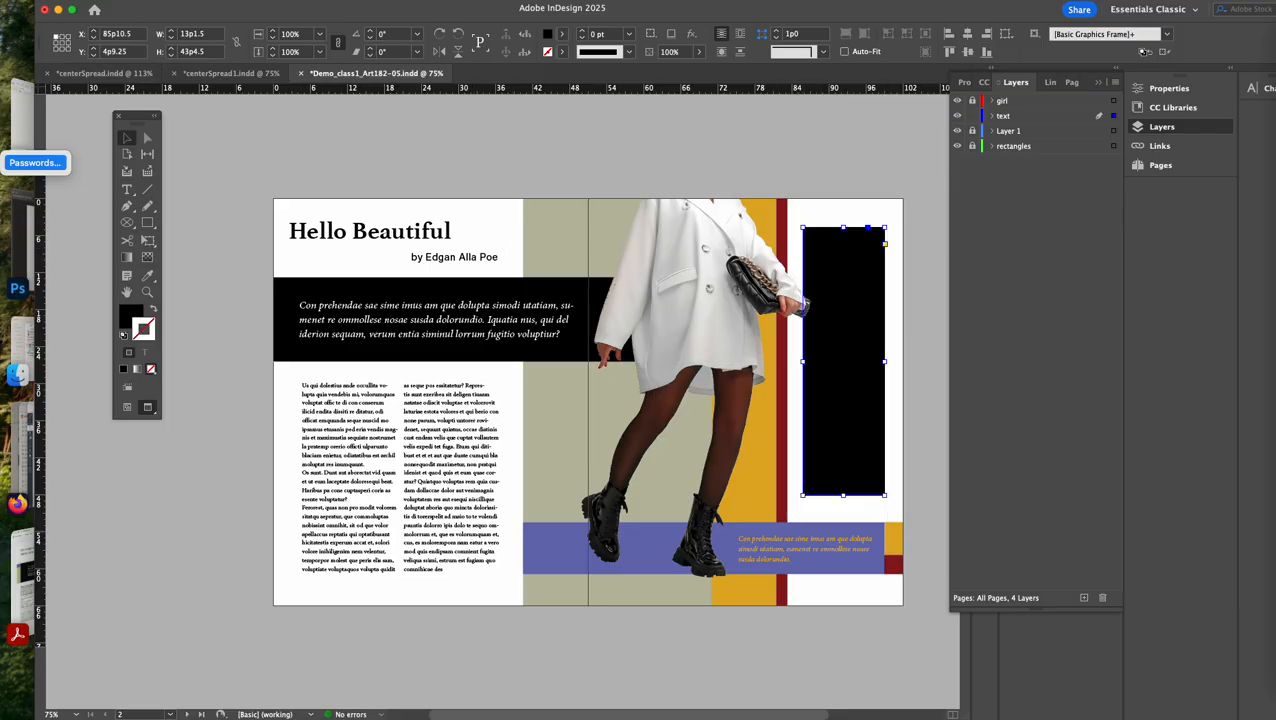
Convert the new black rectangle to a text frame and remove its fill
click(235, 1)
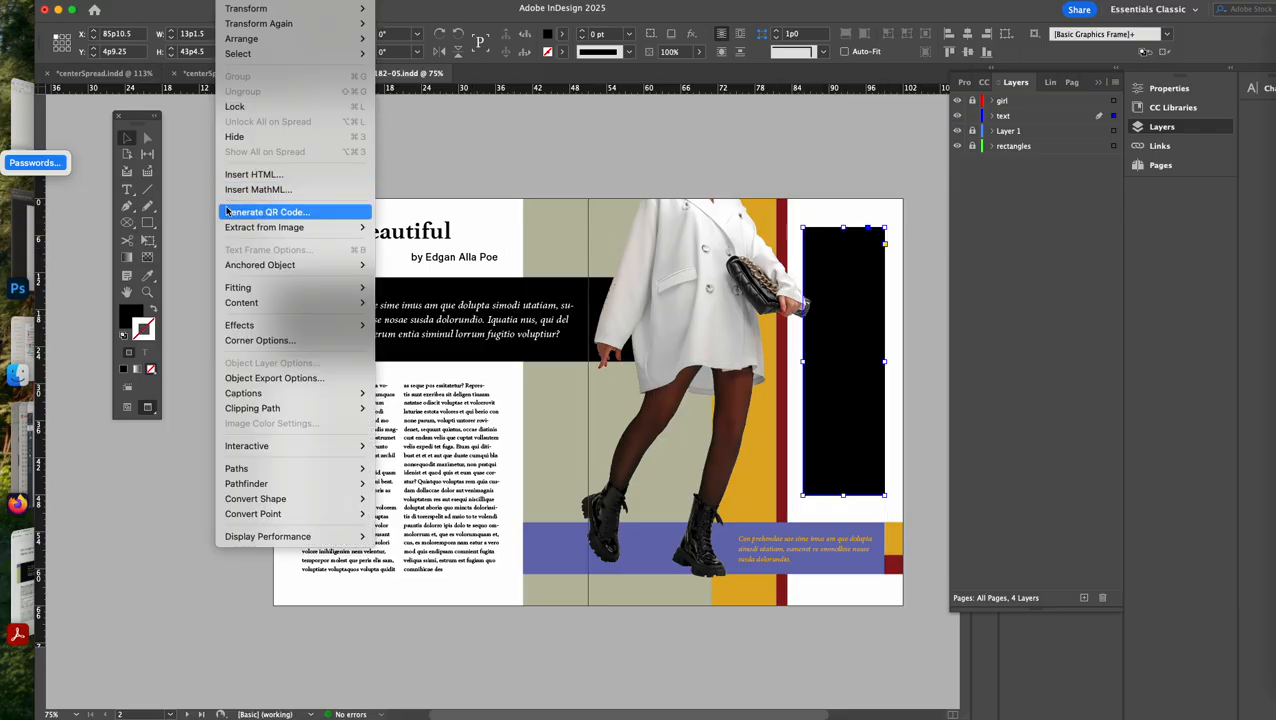
click(400, 323)
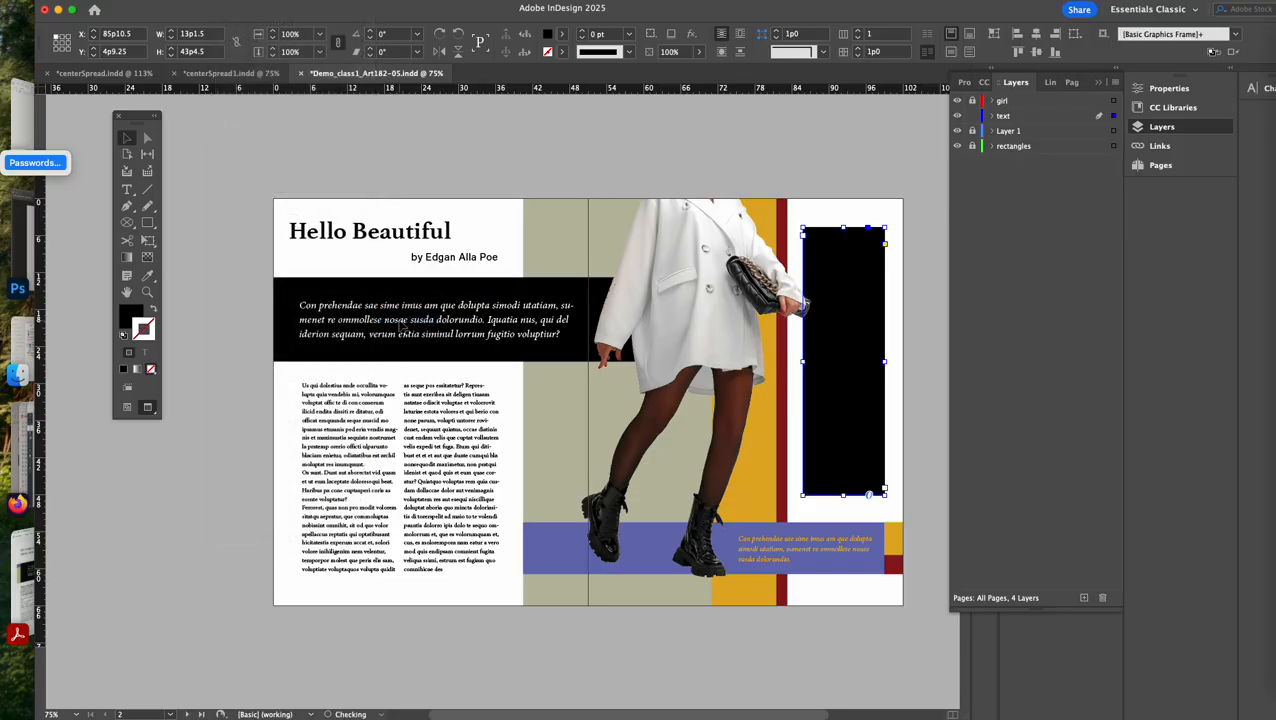
key(x)
click(151, 370)
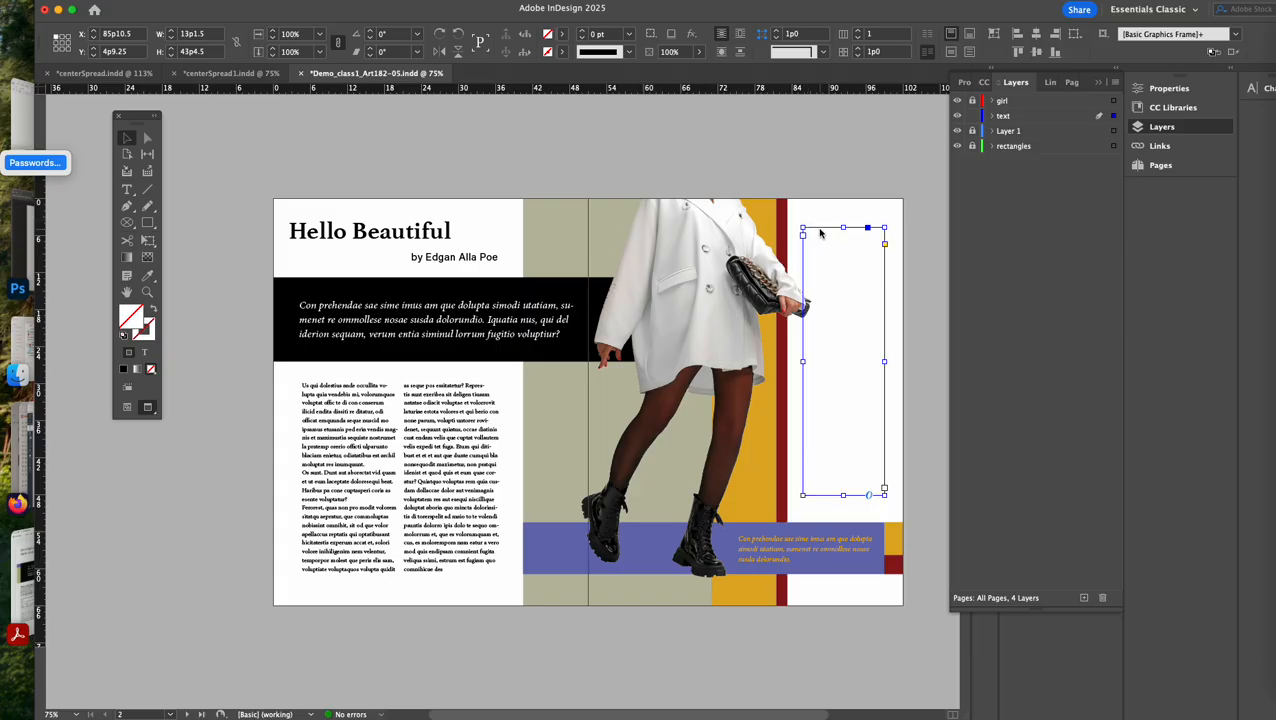
Fill the empty narrow frame with placeholder text and set all of it to 11 pt with 15 pt leading
right_click(820, 233)
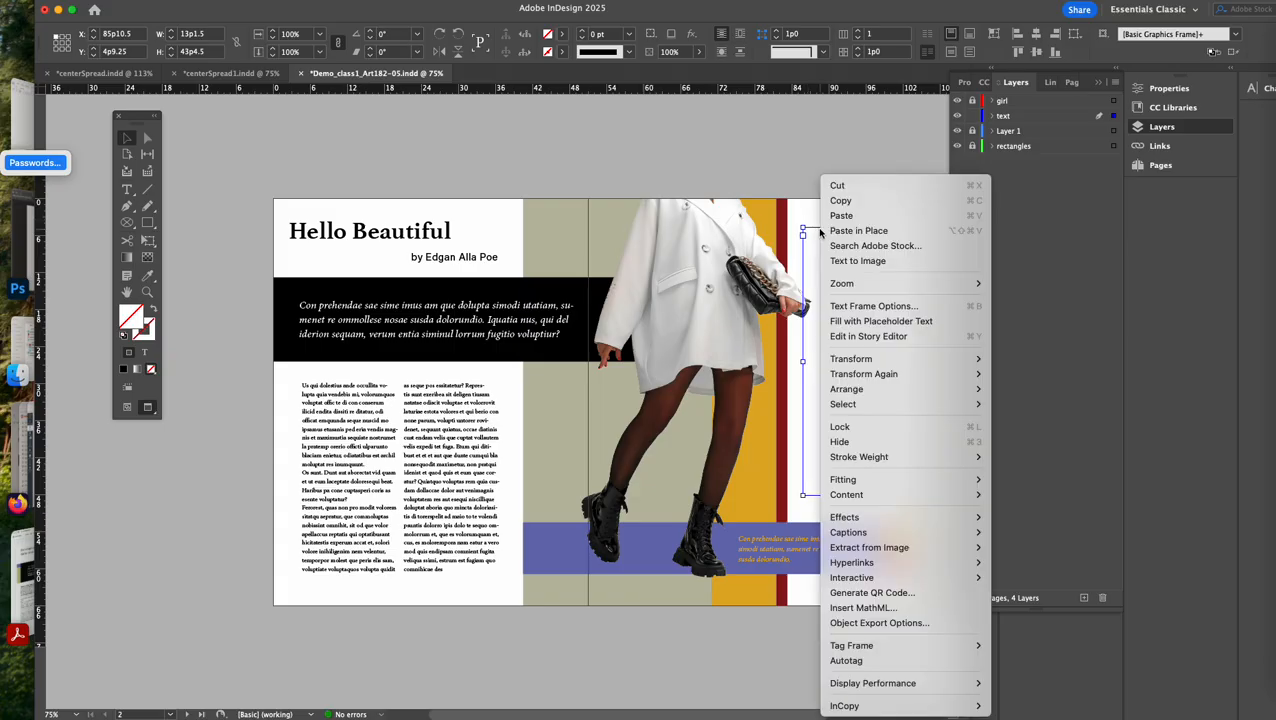
click(862, 321)
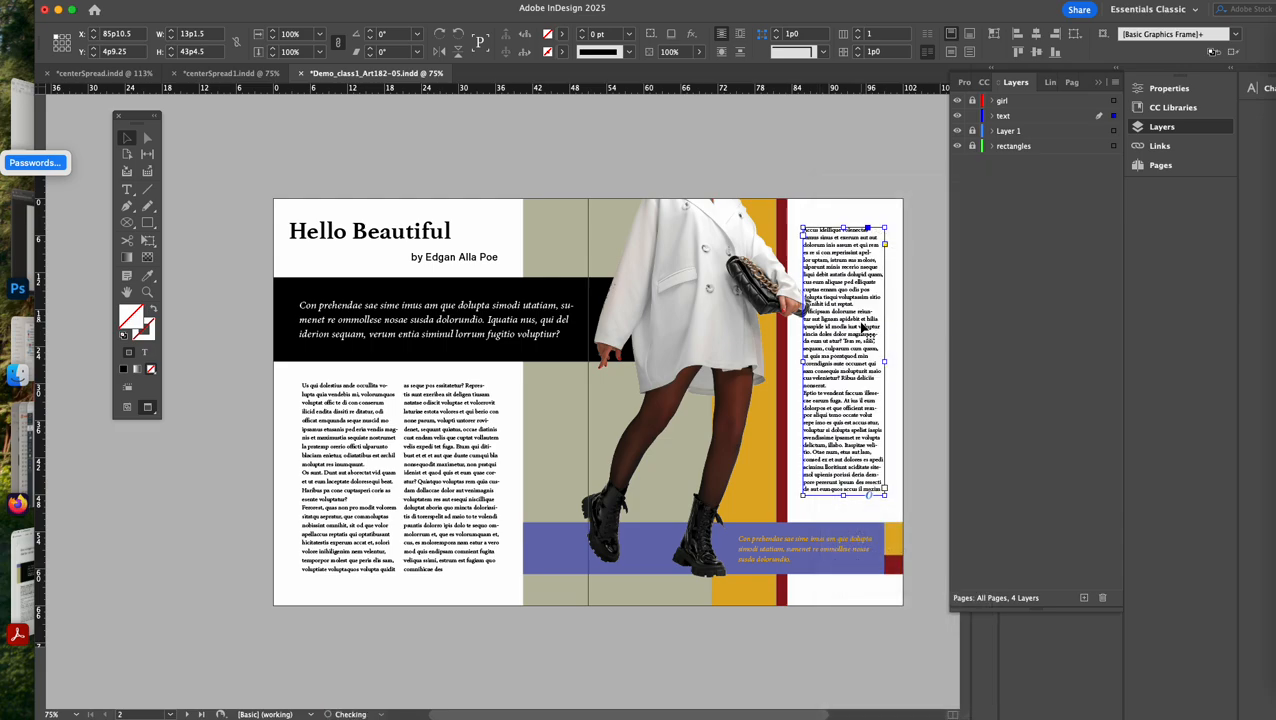
double_click(858, 325)
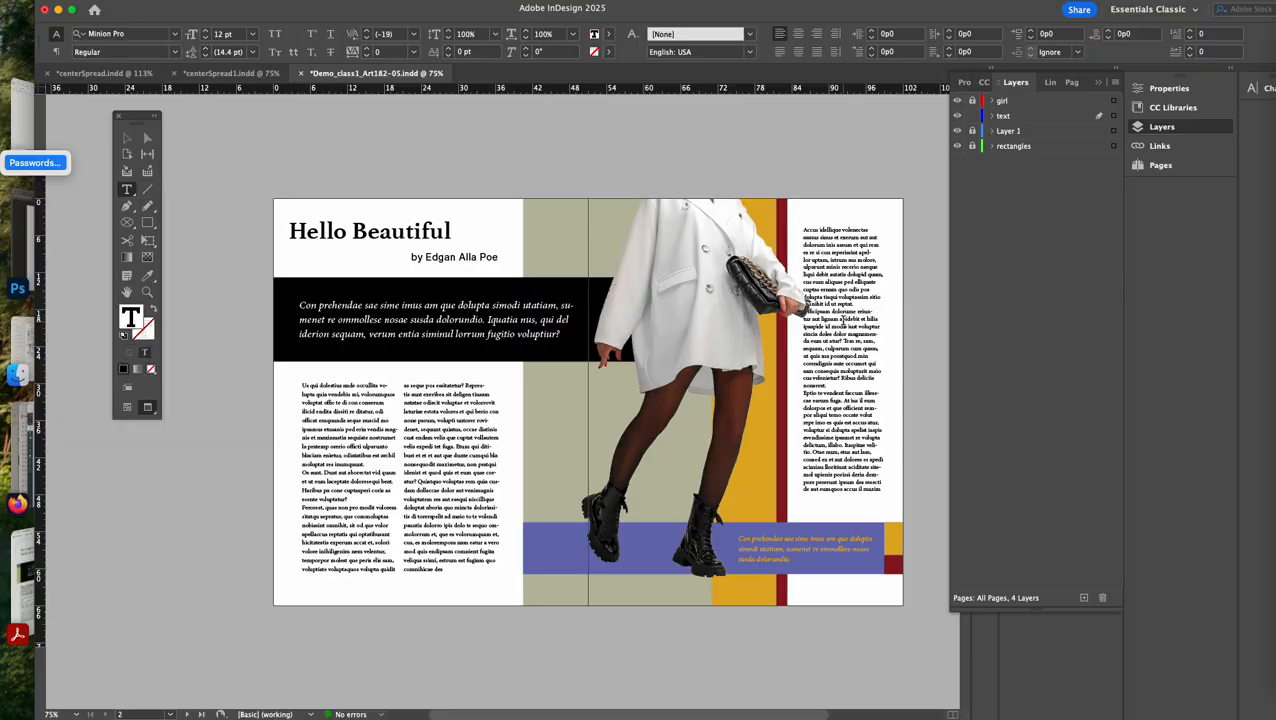
key(super+a)
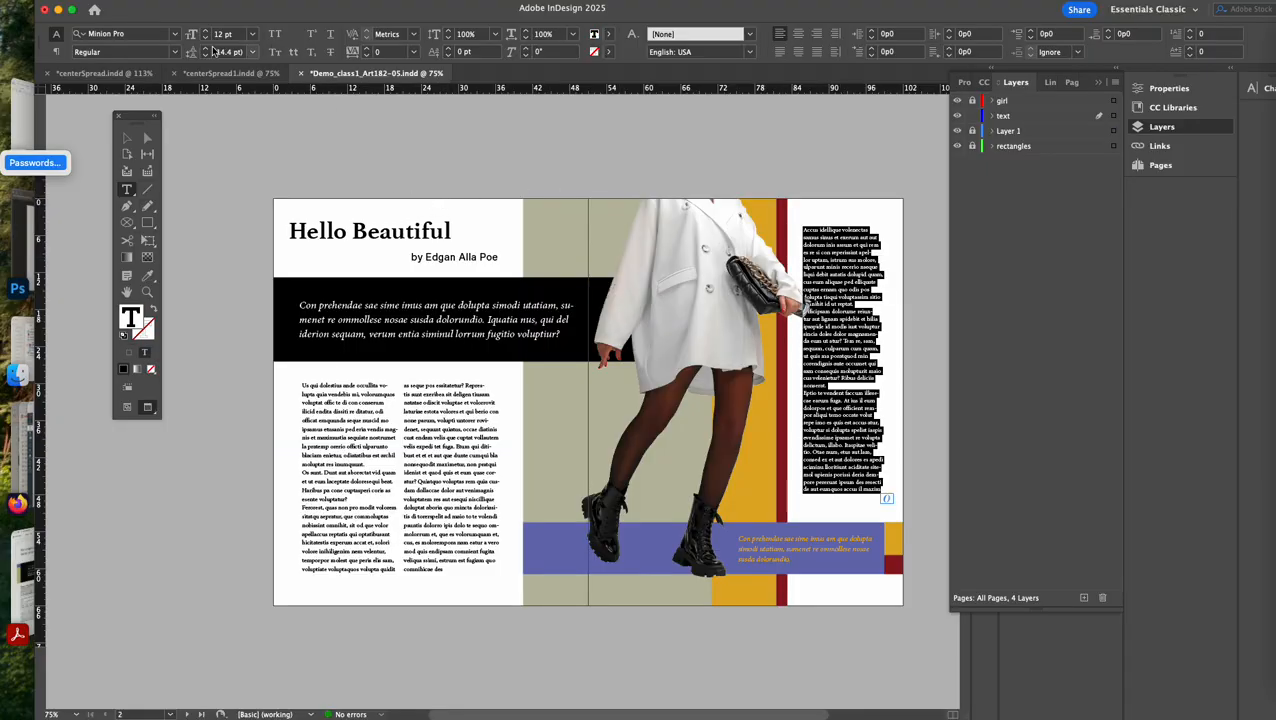
click(206, 40)
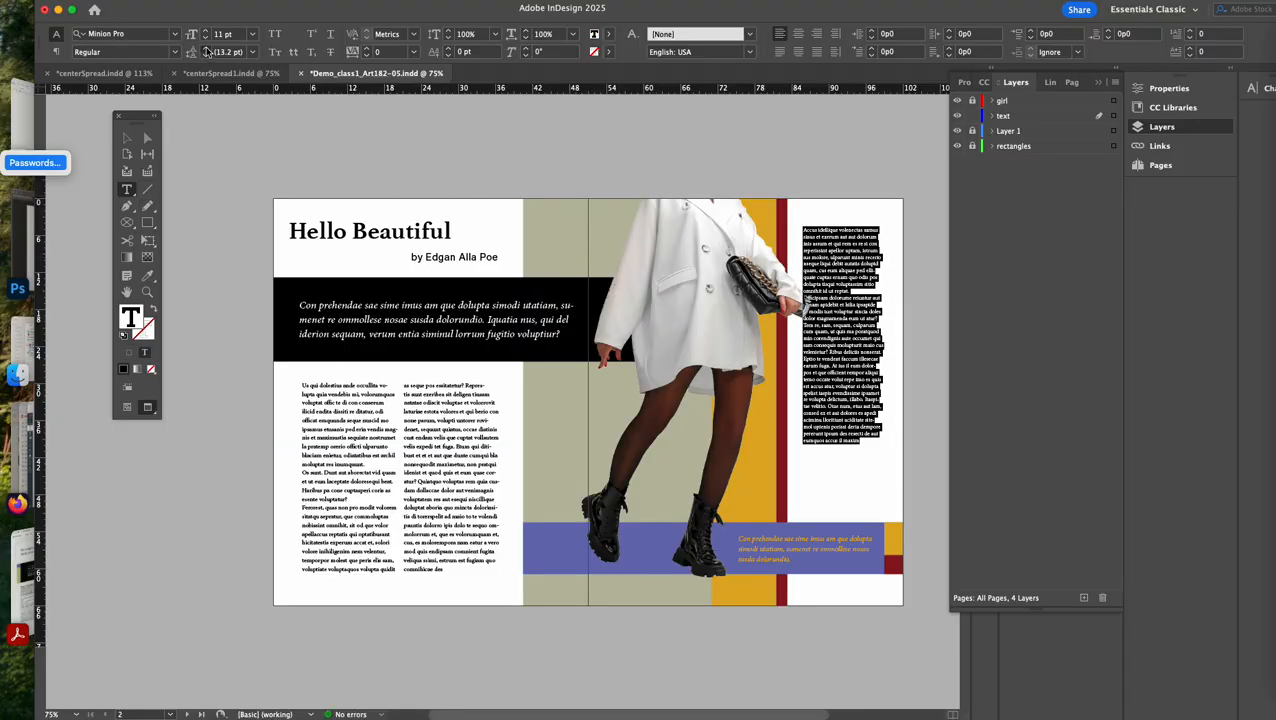
click(206, 49)
click(206, 49)
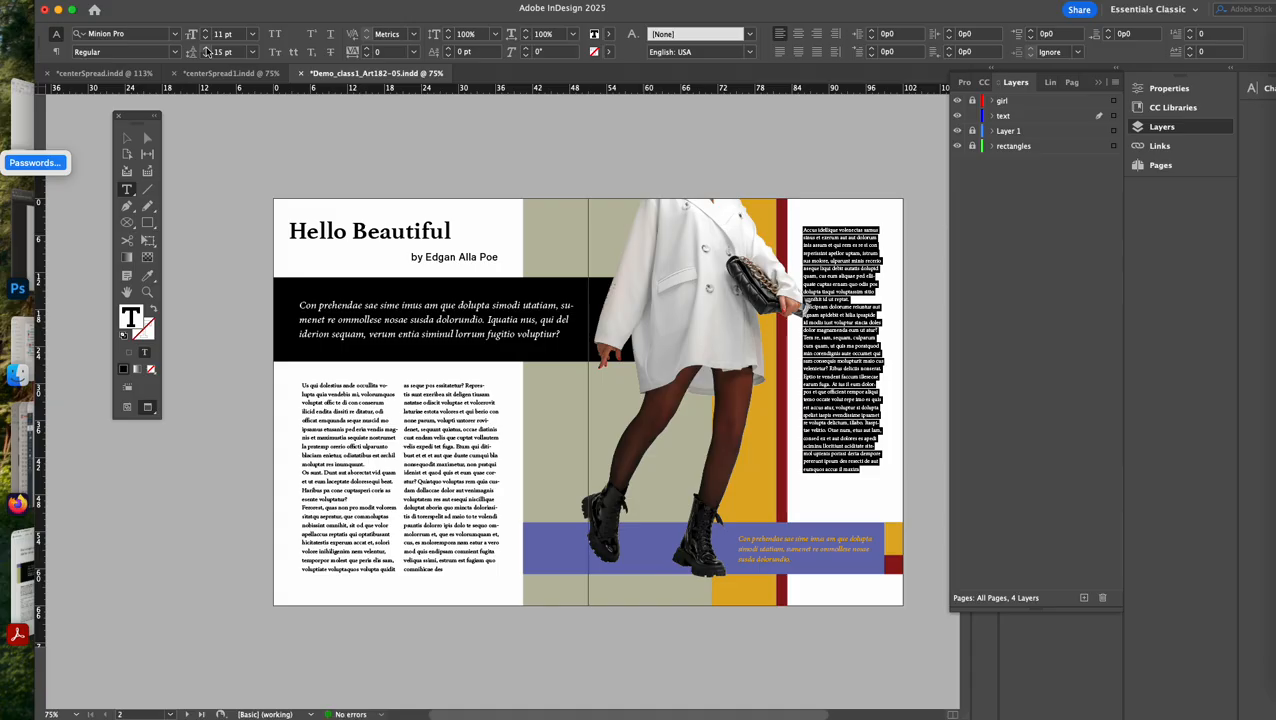
Change the narrow column's text to Athelas Regular at 13 pt
click(124, 38)
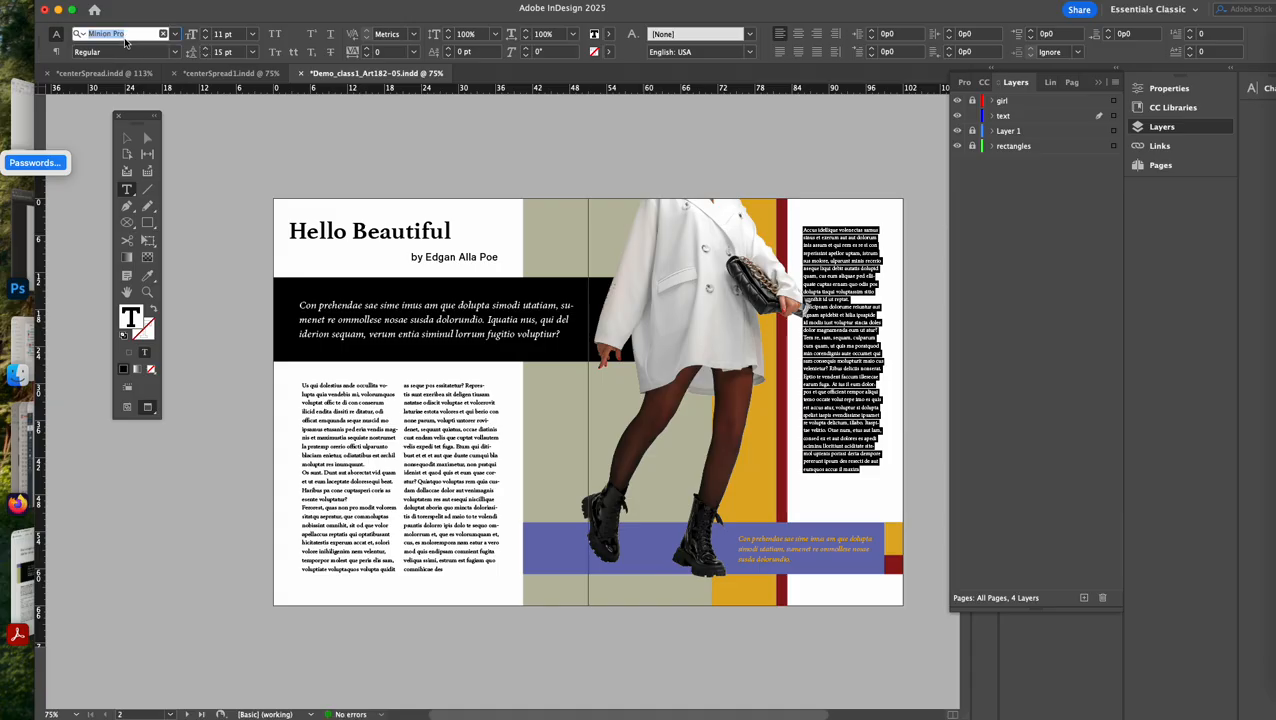
text(athela)
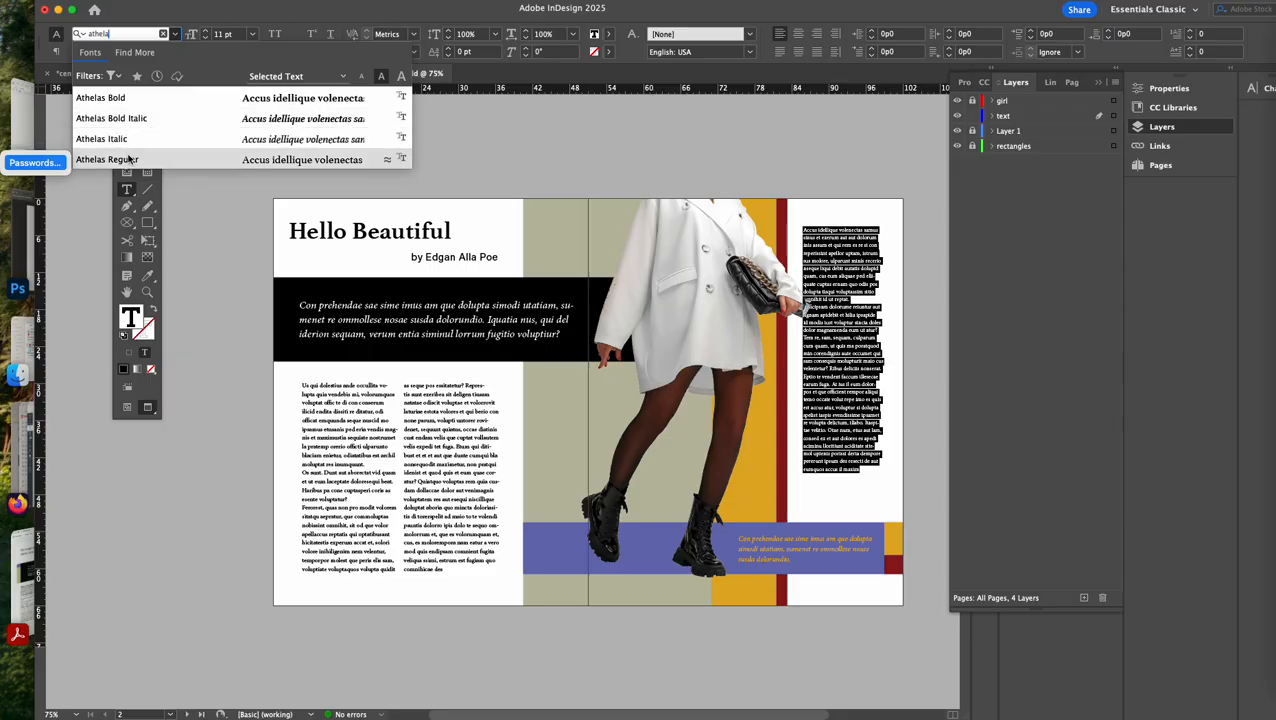
click(129, 160)
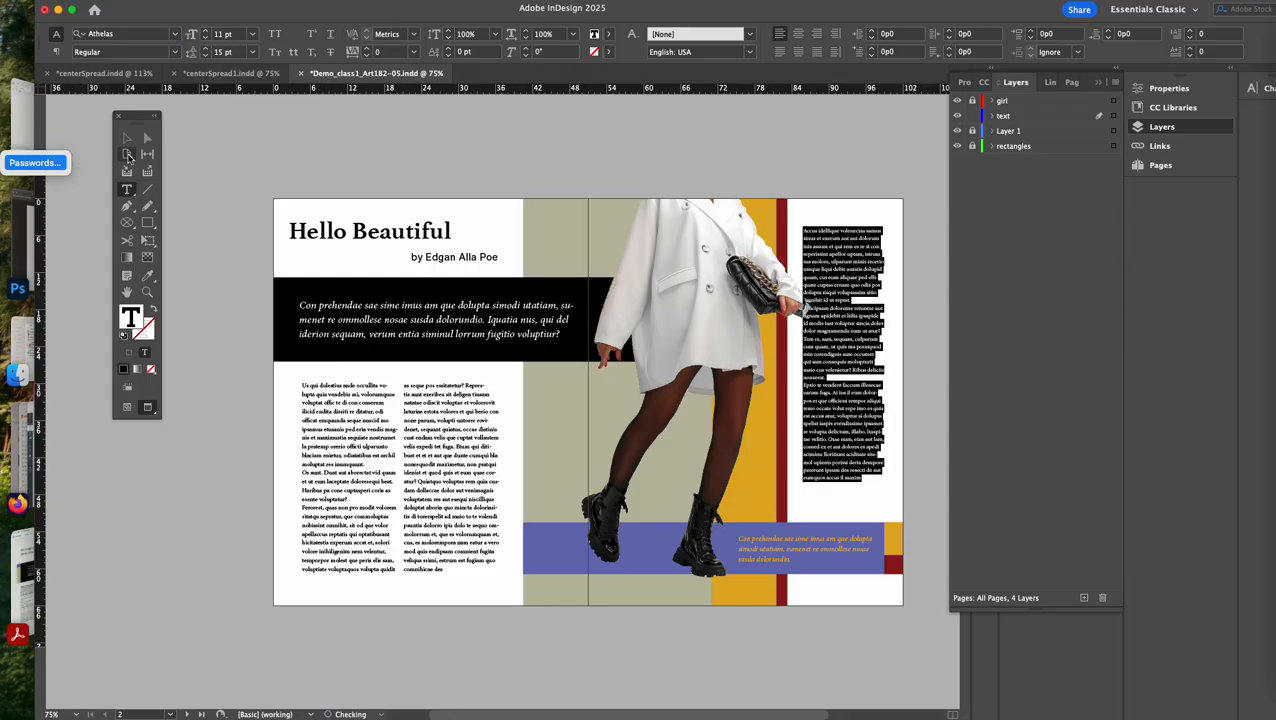
click(205, 32)
click(205, 32)
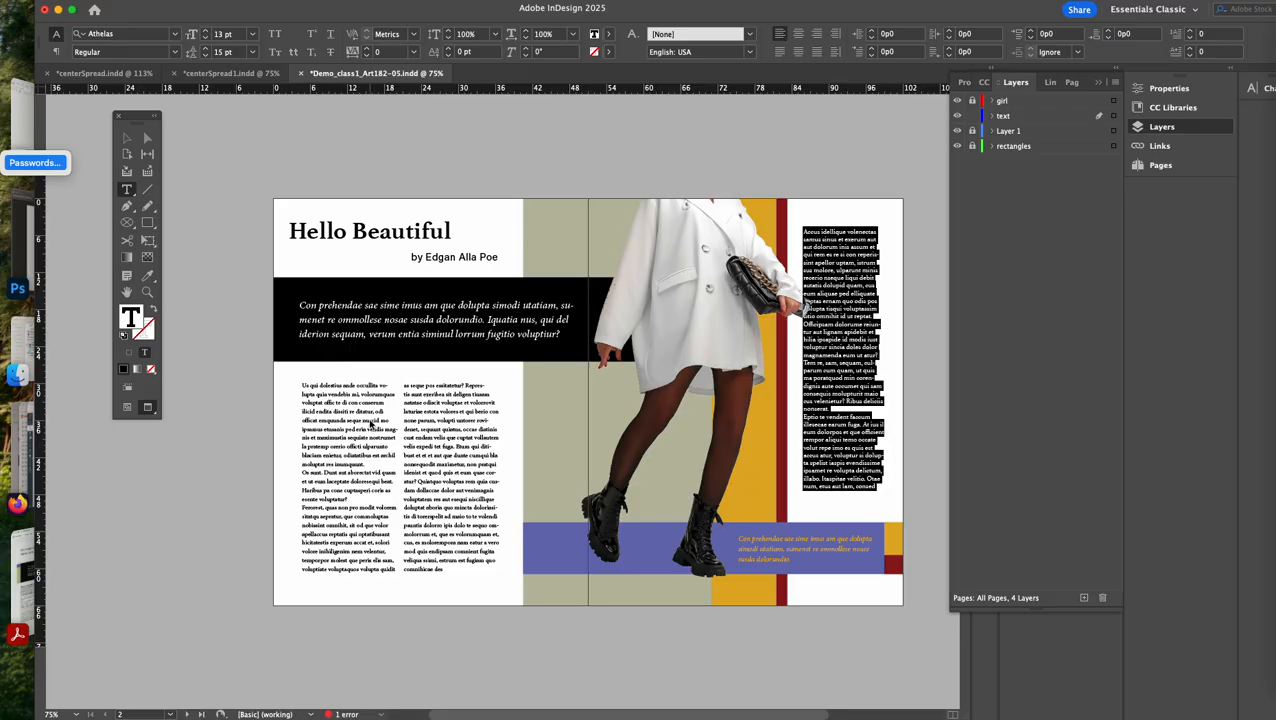
Lengthen the narrow text frame to about 49p5.375 and, with guides and frame edges shown, move it to about X 86p2.75 and Y 1p8.812
click(127, 139)
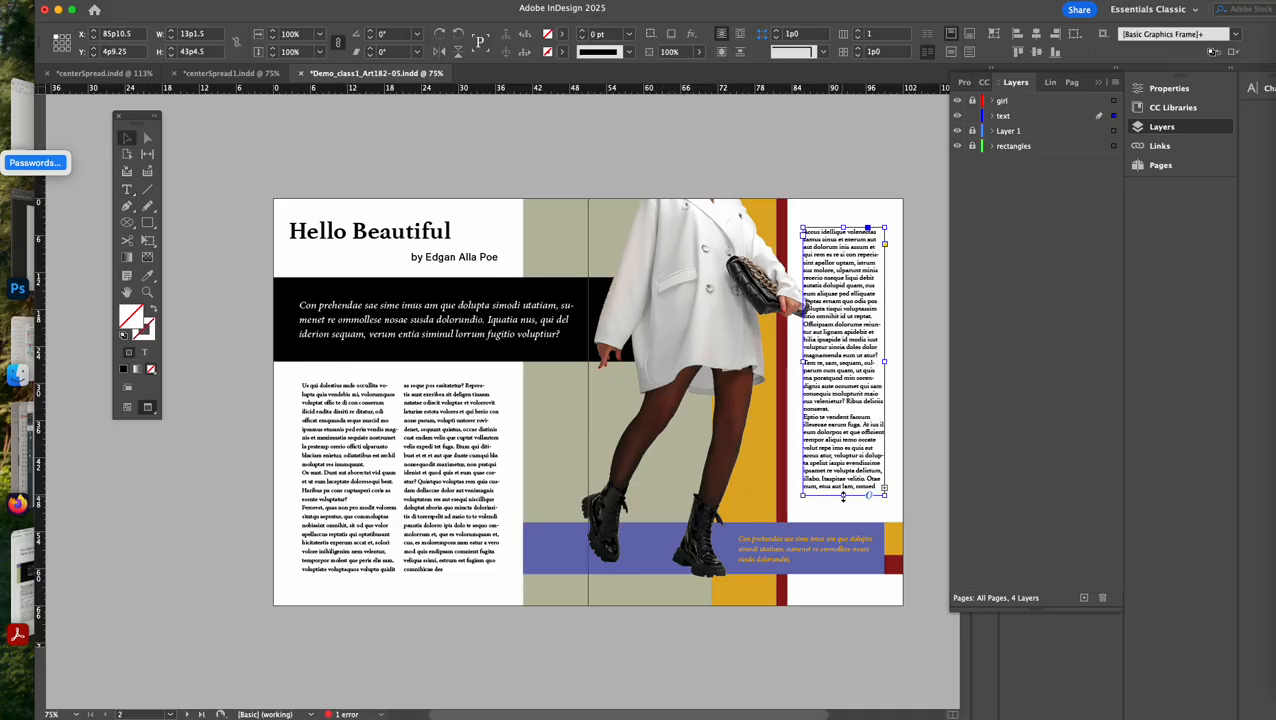
drag(843, 497, 843, 517)
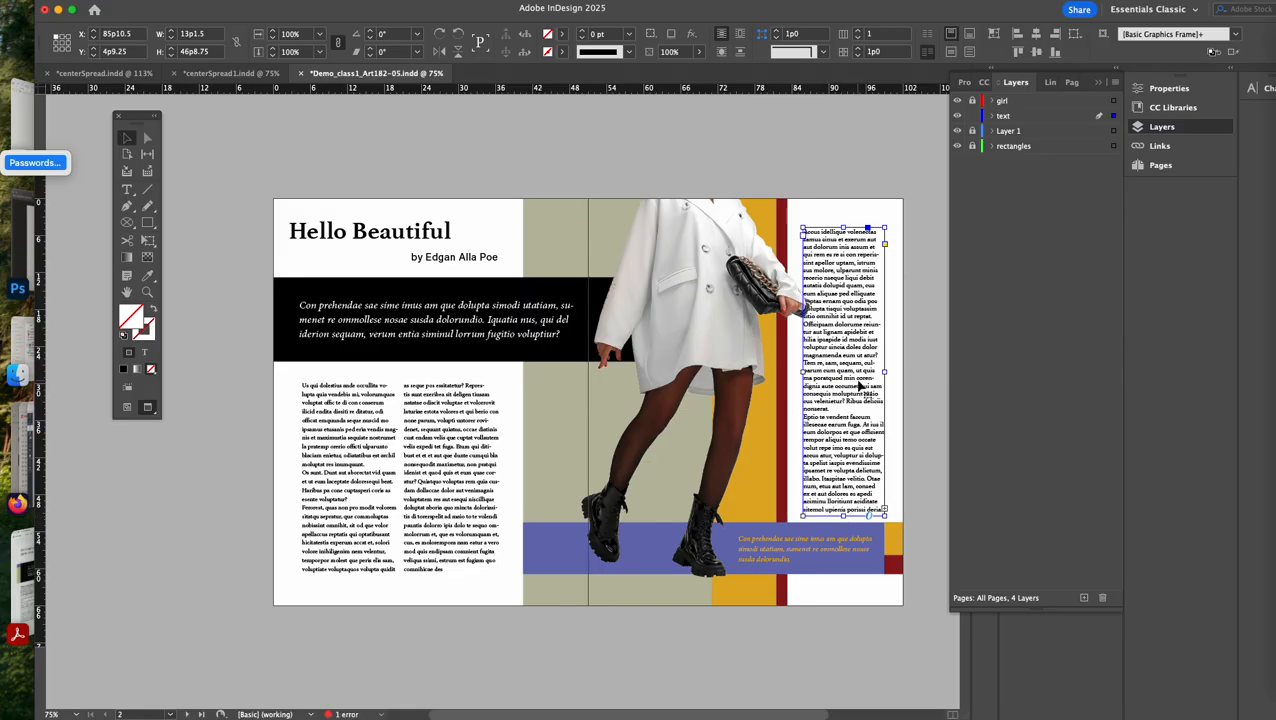
drag(862, 386, 862, 374)
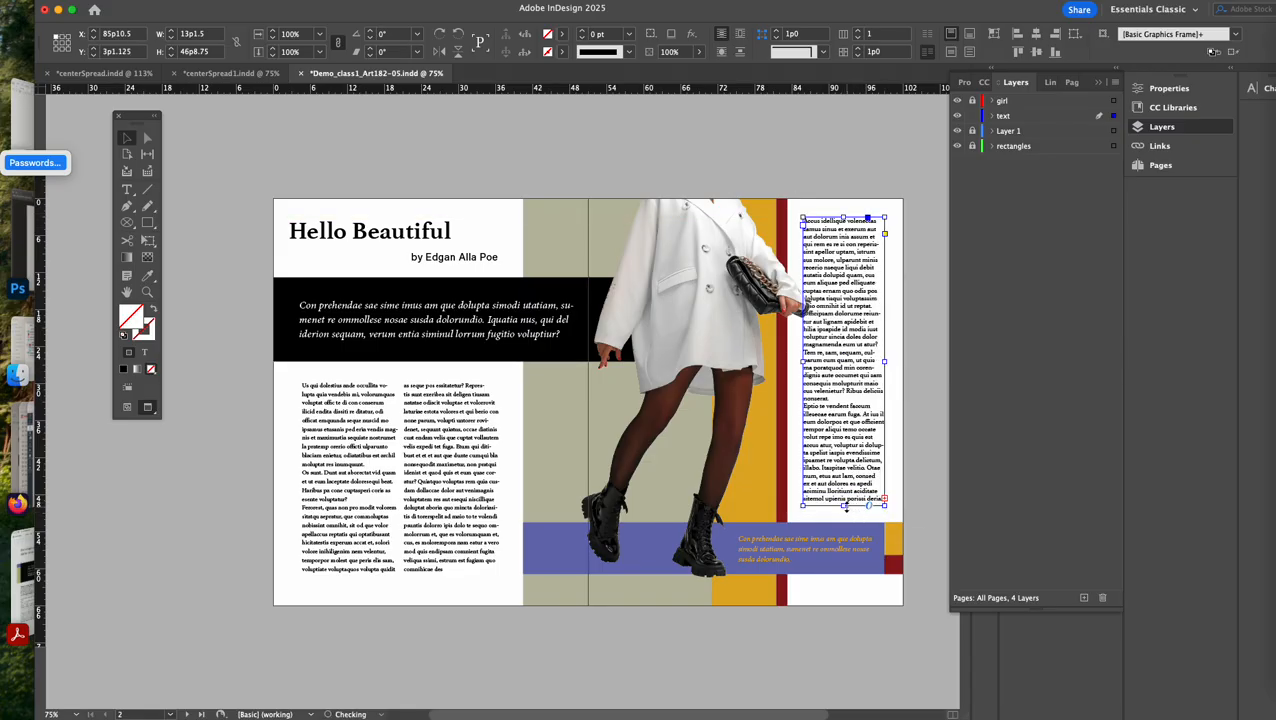
drag(856, 505, 867, 521)
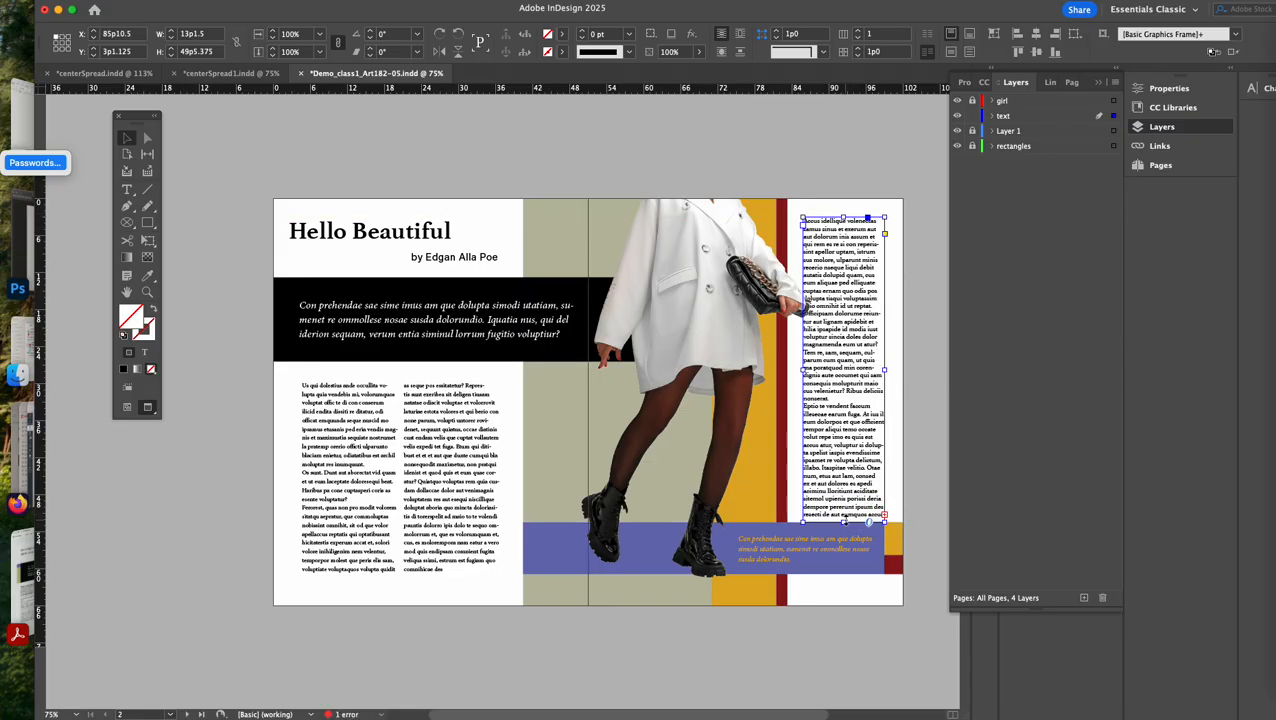
key(w)
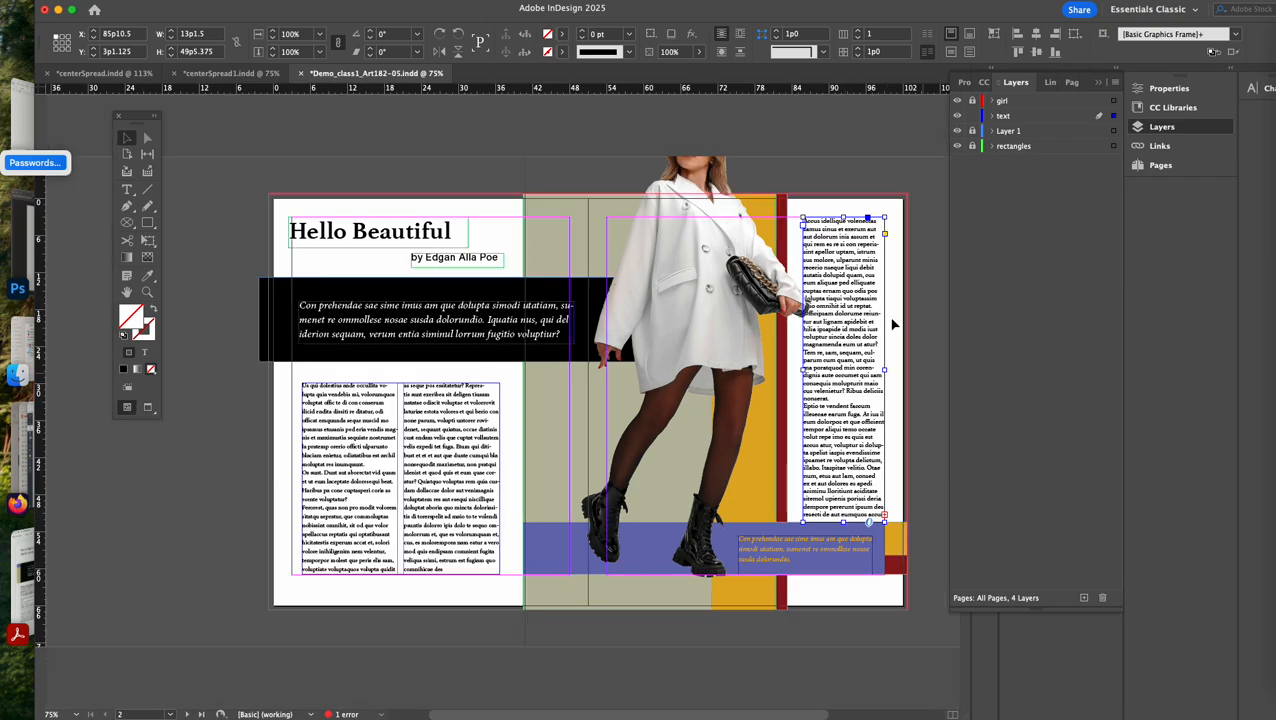
drag(854, 322, 851, 315)
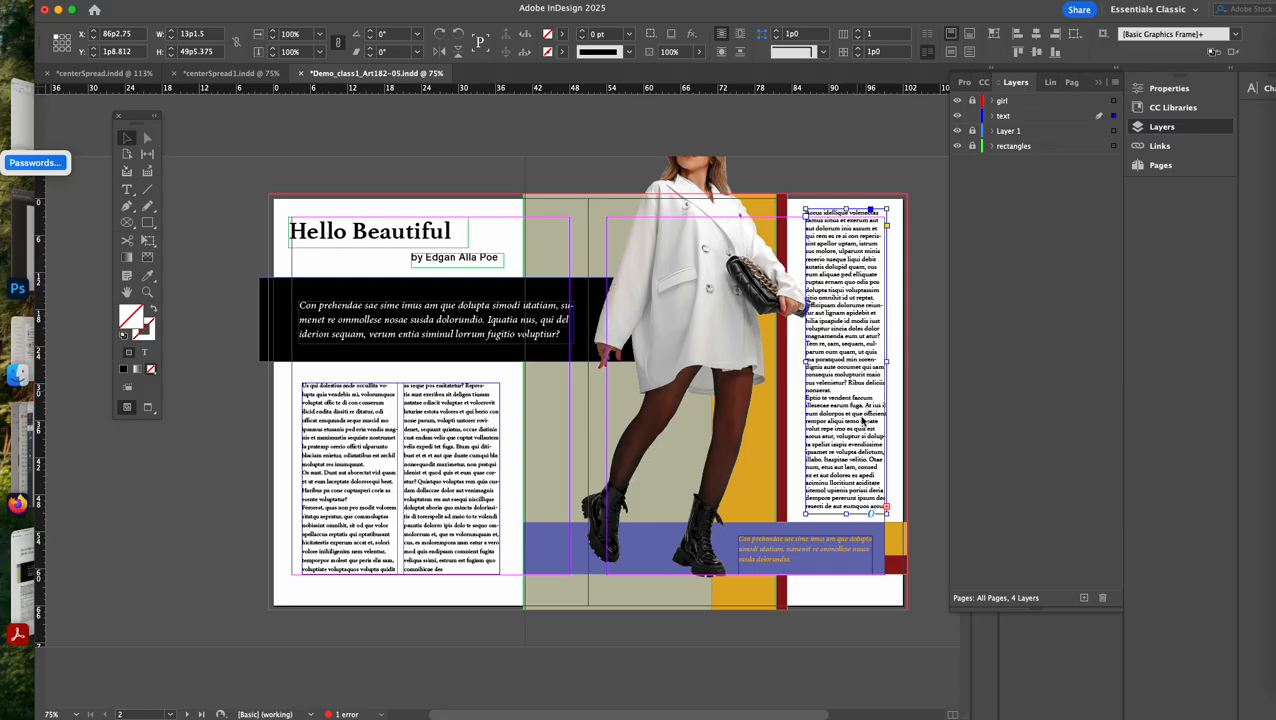
Delete the last few lines and overset text of the narrow column, and move its frame to about X 85p10.5 and Y 3p1.125
double_click(858, 428)
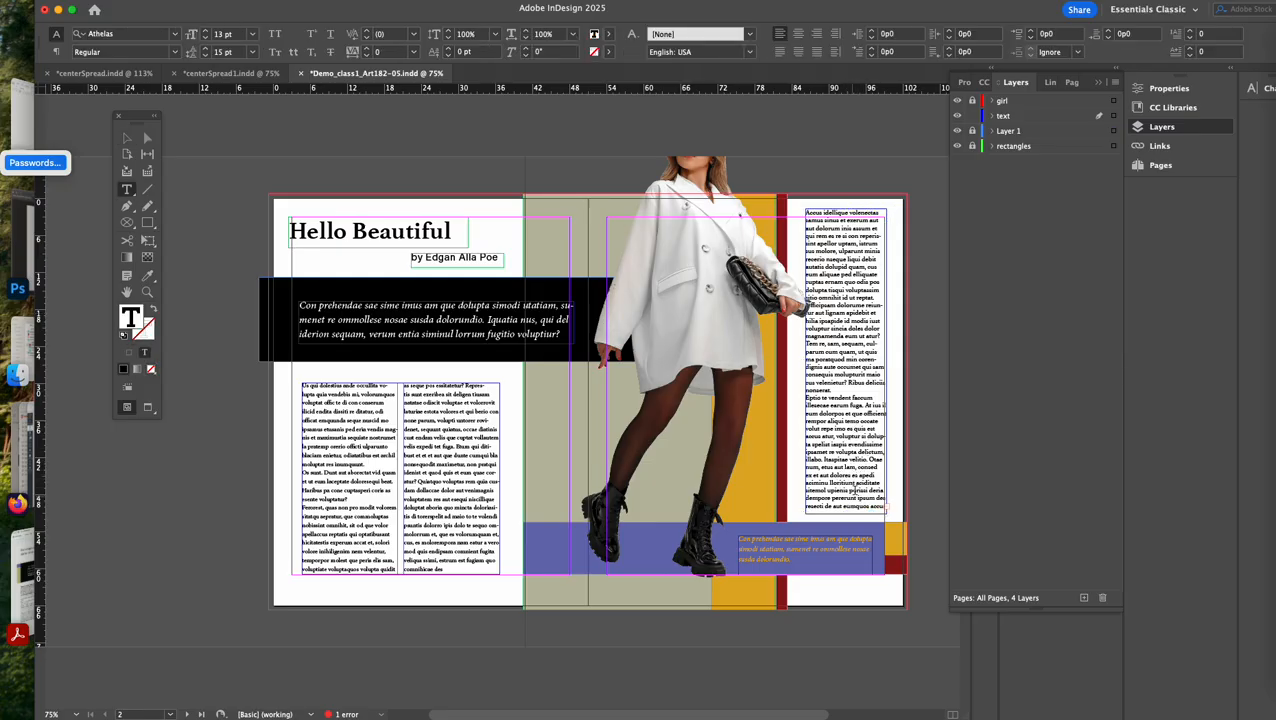
key(shift+Down)
key(shift+Down)
key(shift+Down)
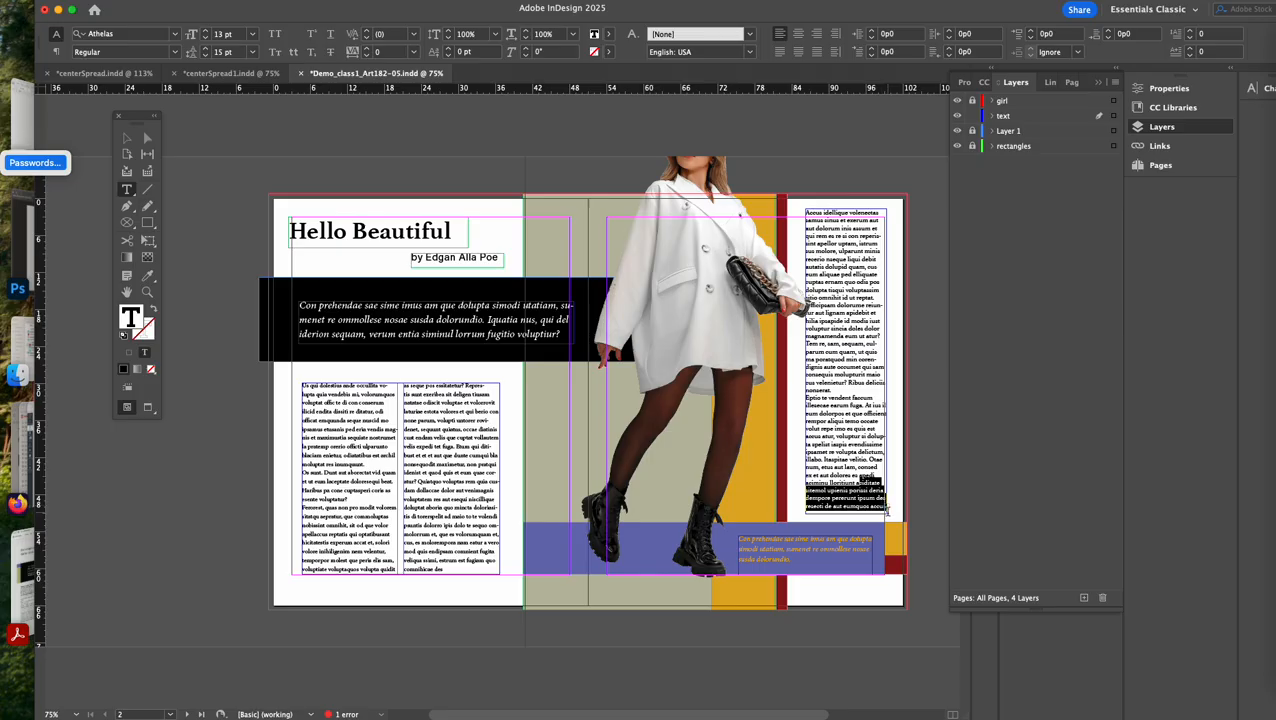
key(BackSpace)
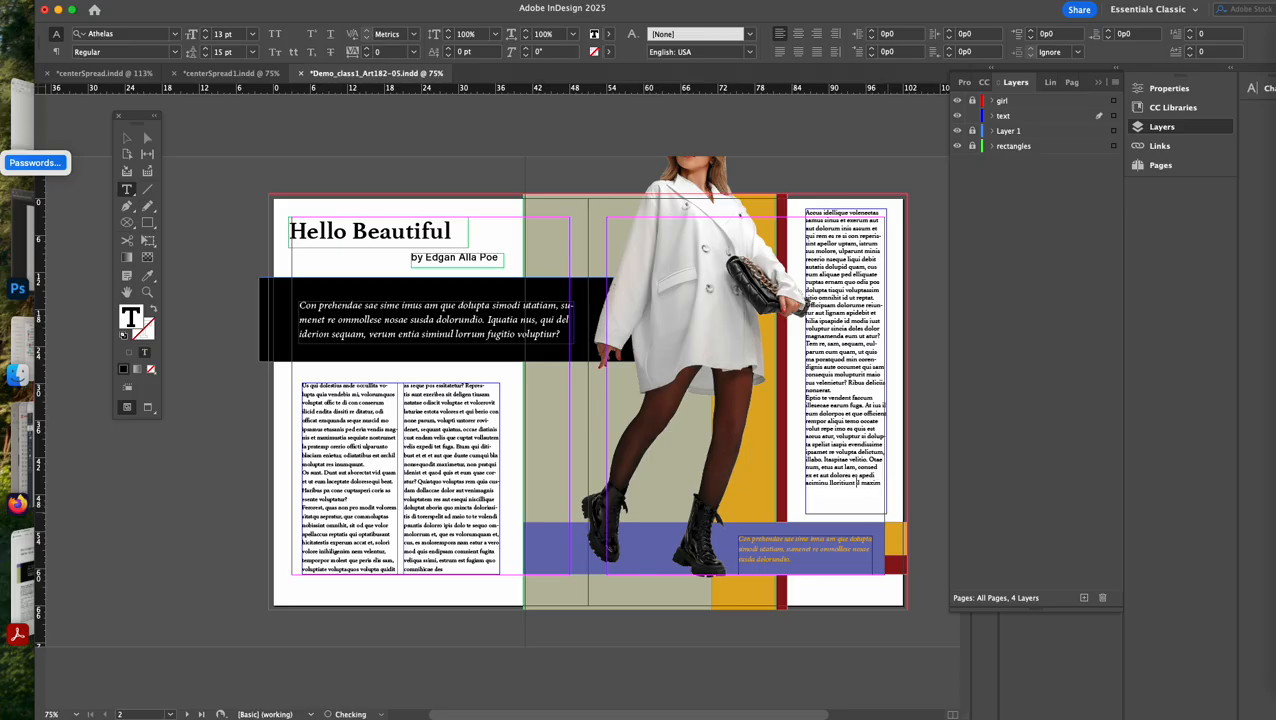
click(127, 138)
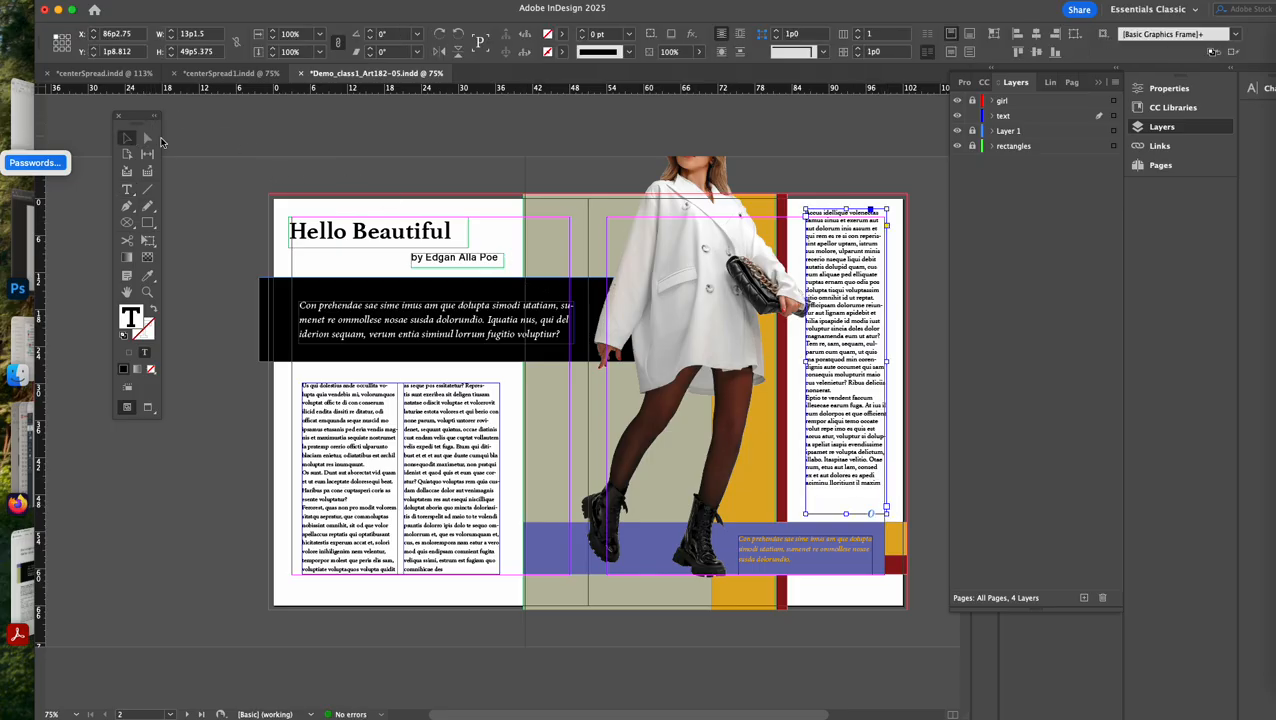
drag(845, 362, 841, 379)
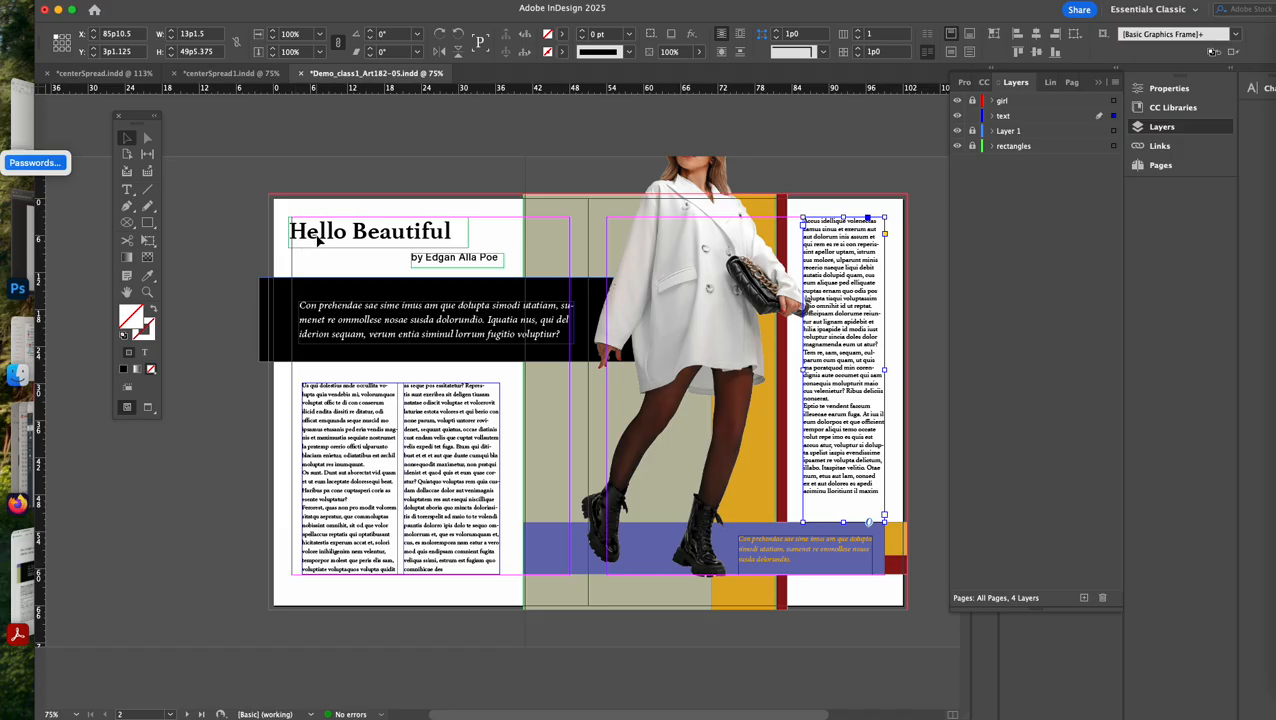
Unlock all layers, move the "Hello Beautiful" headline frame to the text layer and align it with the left page's upper-left margin corner
click(318, 240)
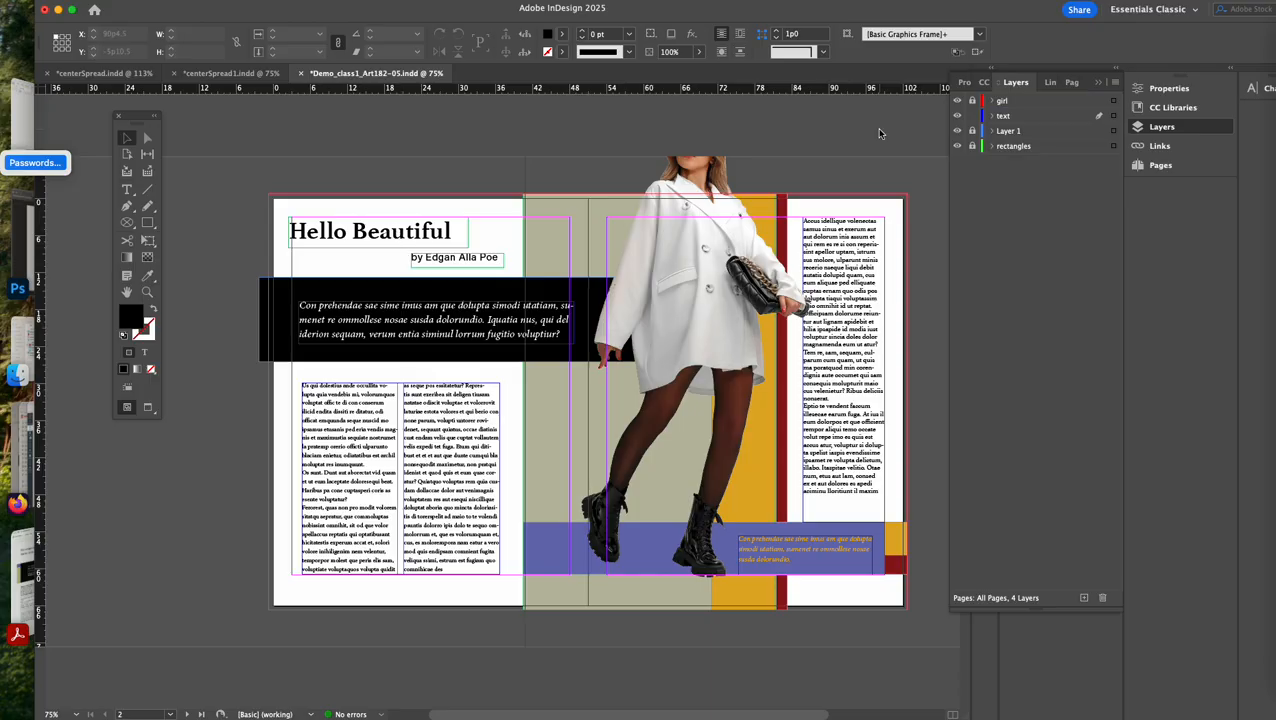
drag(973, 102, 970, 148)
click(460, 244)
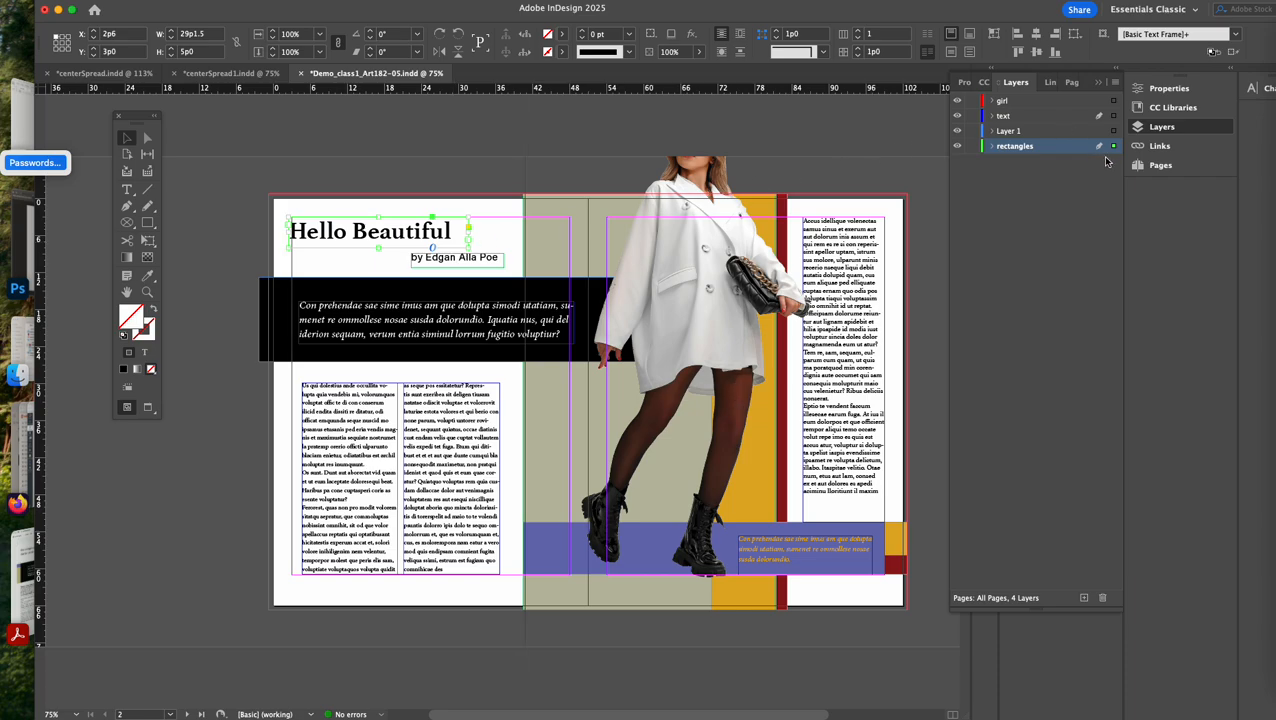
click(1114, 118)
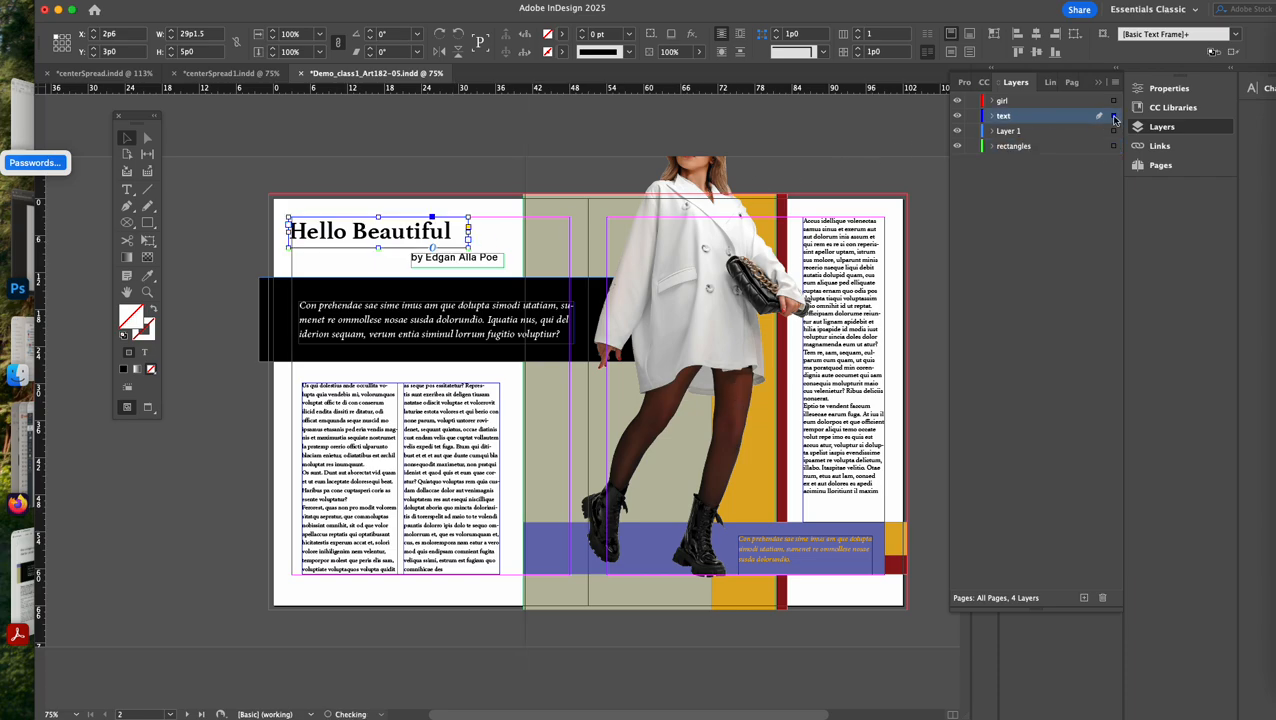
drag(407, 231, 412, 234)
Lock Layer 1 and the rectangles layer, keeping only the girl and text layers editable
click(463, 258)
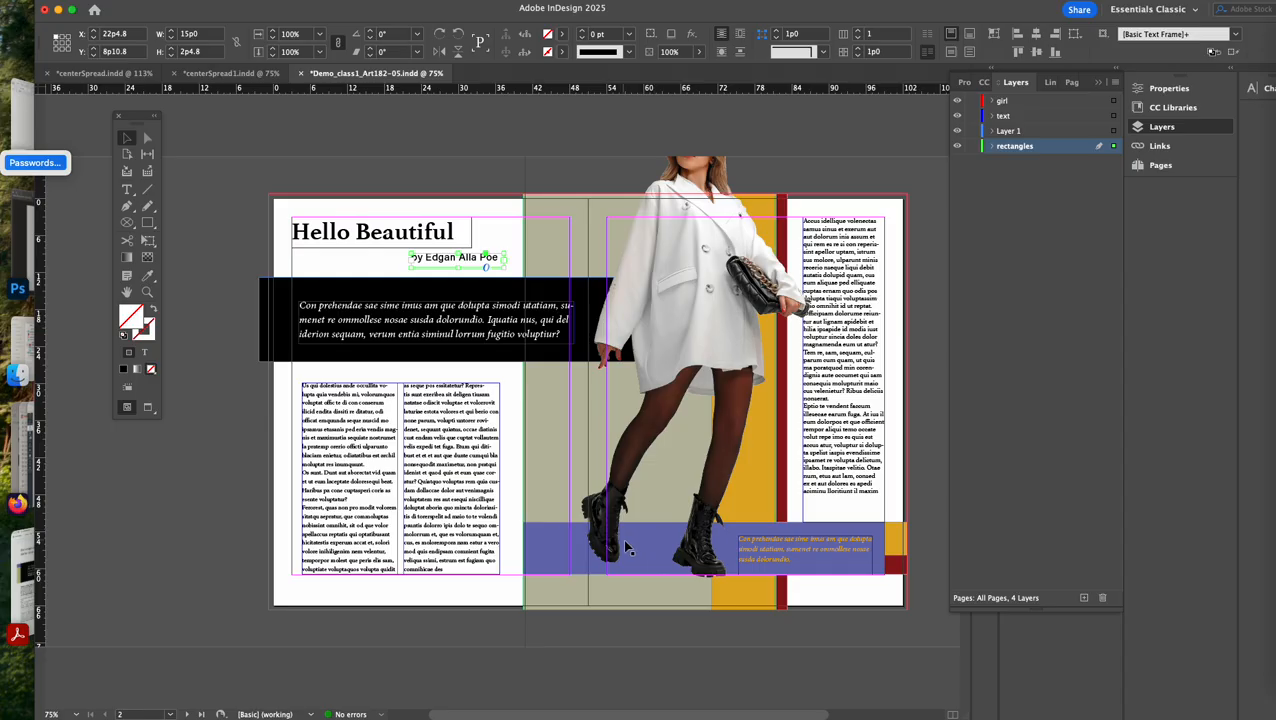
click(859, 460)
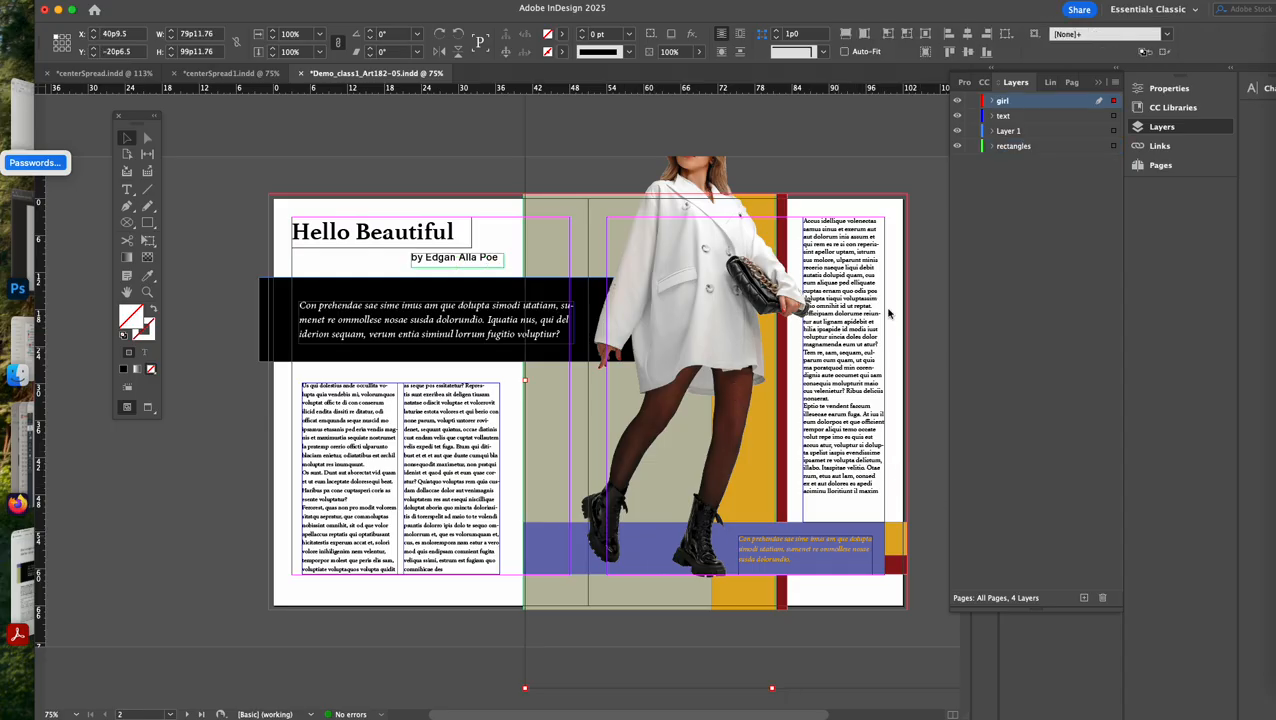
click(972, 101)
click(972, 131)
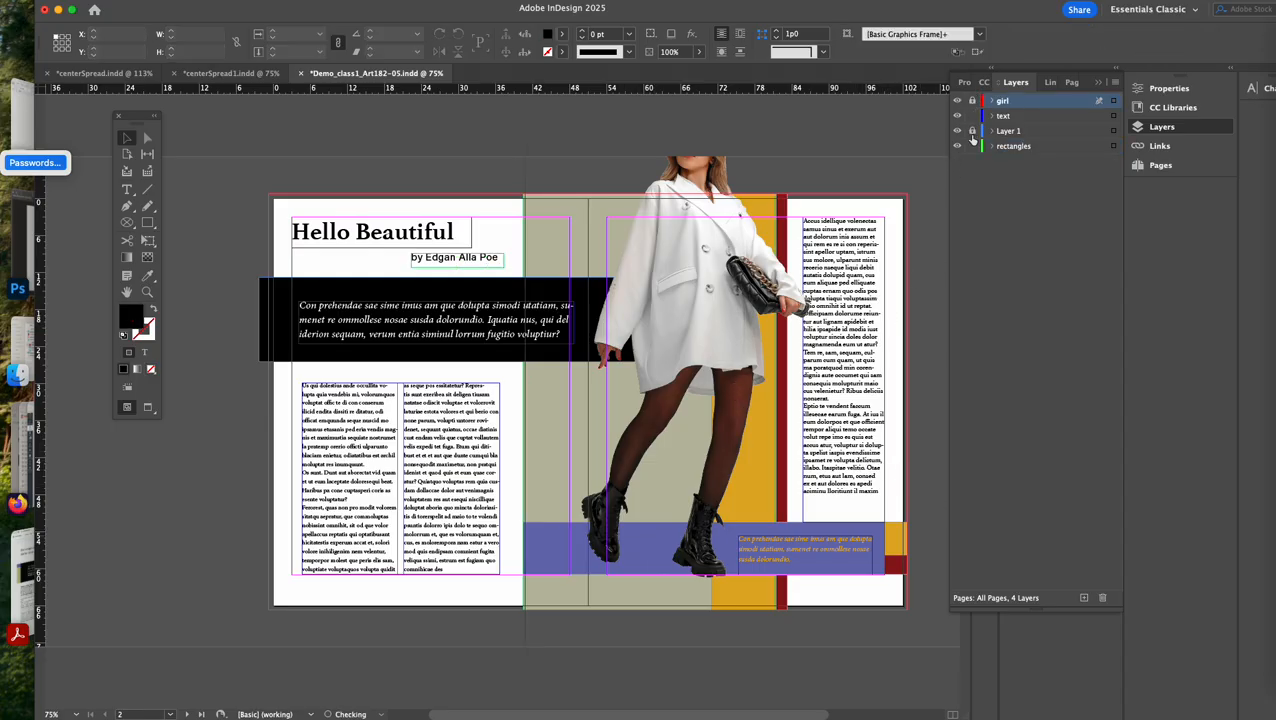
click(972, 146)
click(849, 260)
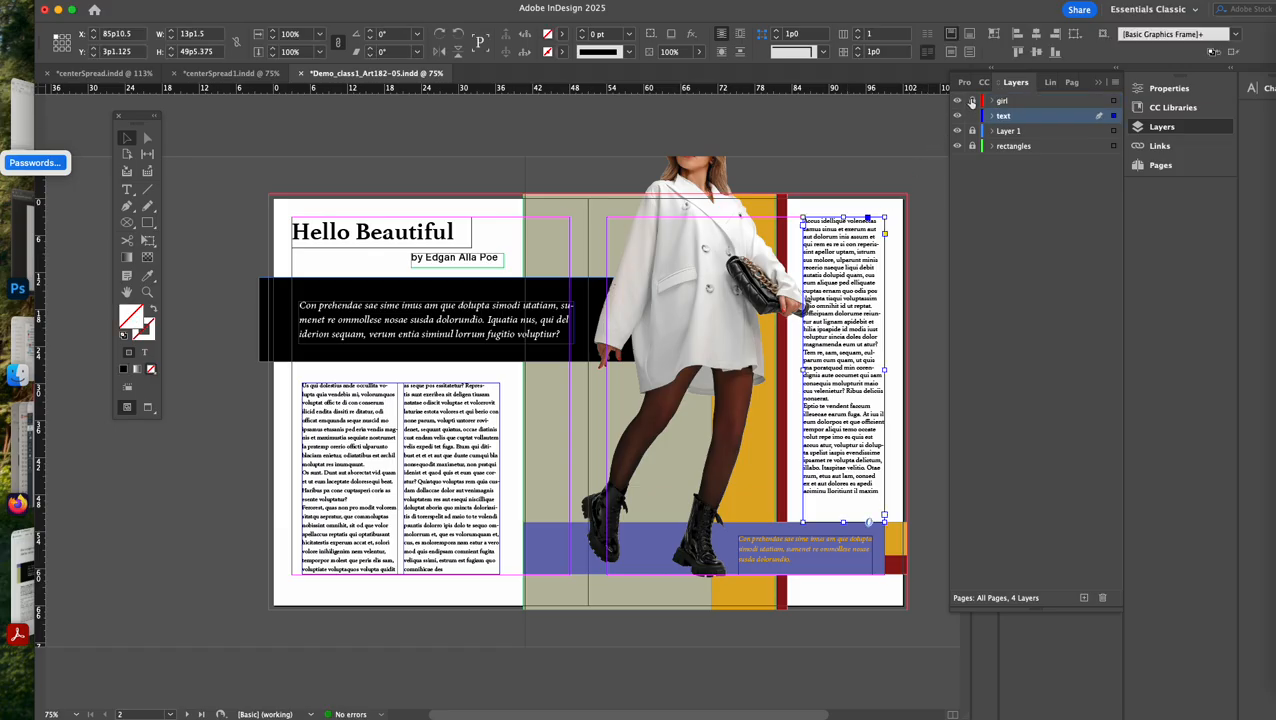
click(972, 101)
click(740, 390)
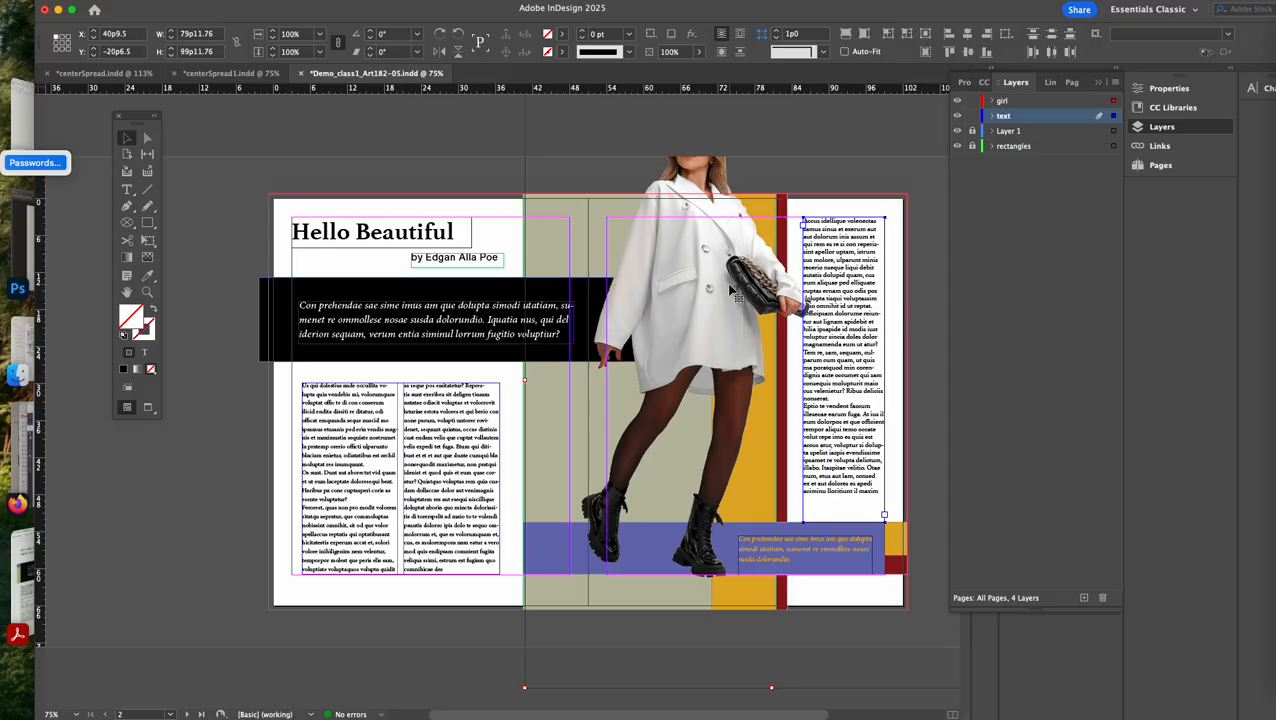
click(240, 1)
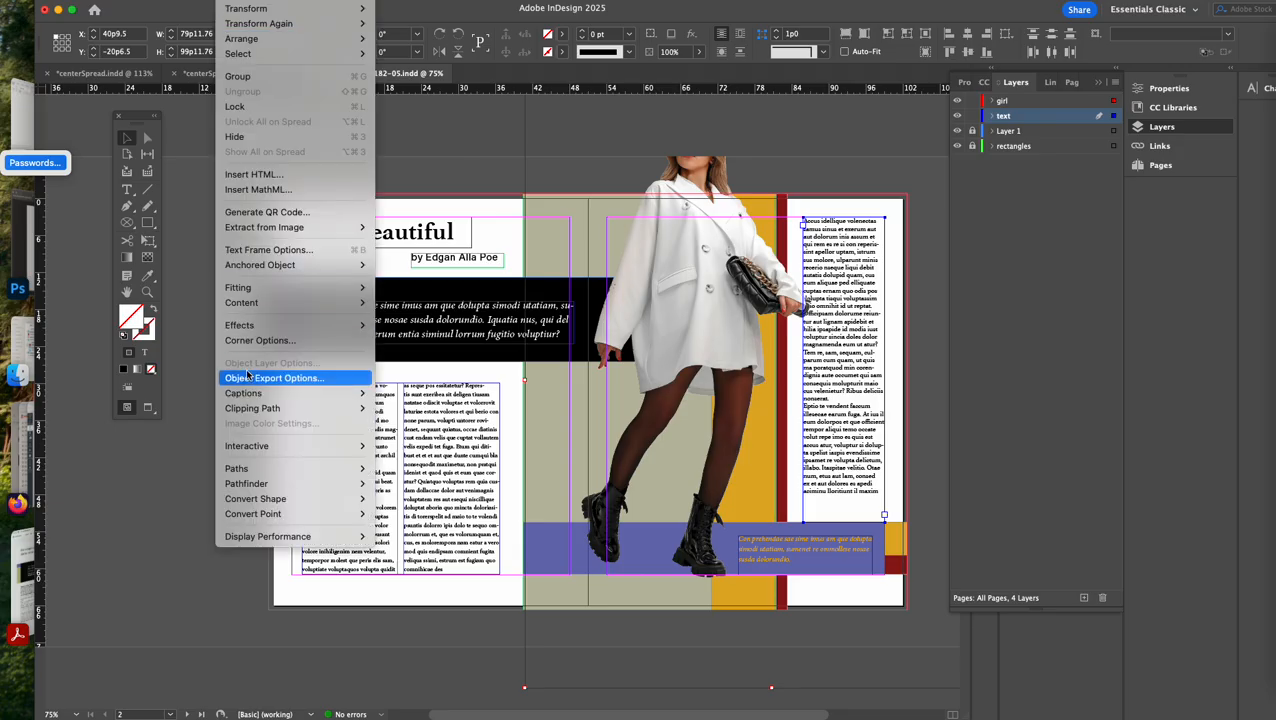
mouse_move(252, 409)
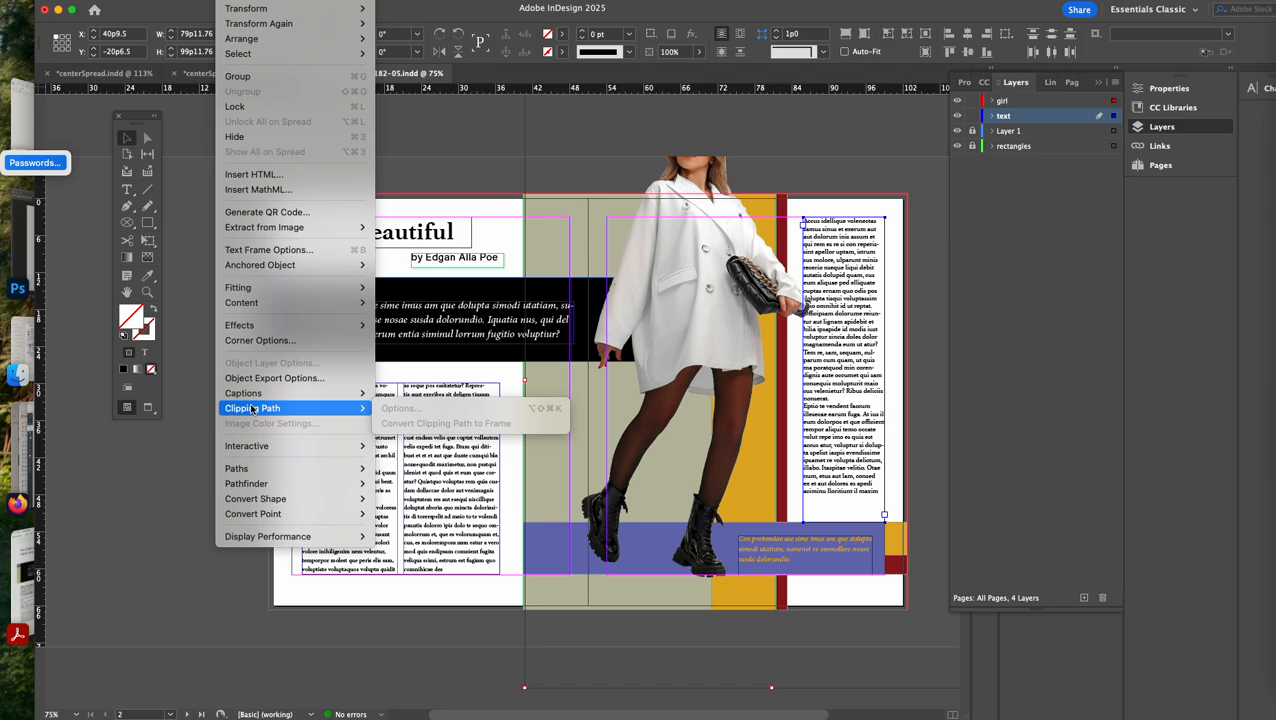
key(Escape)
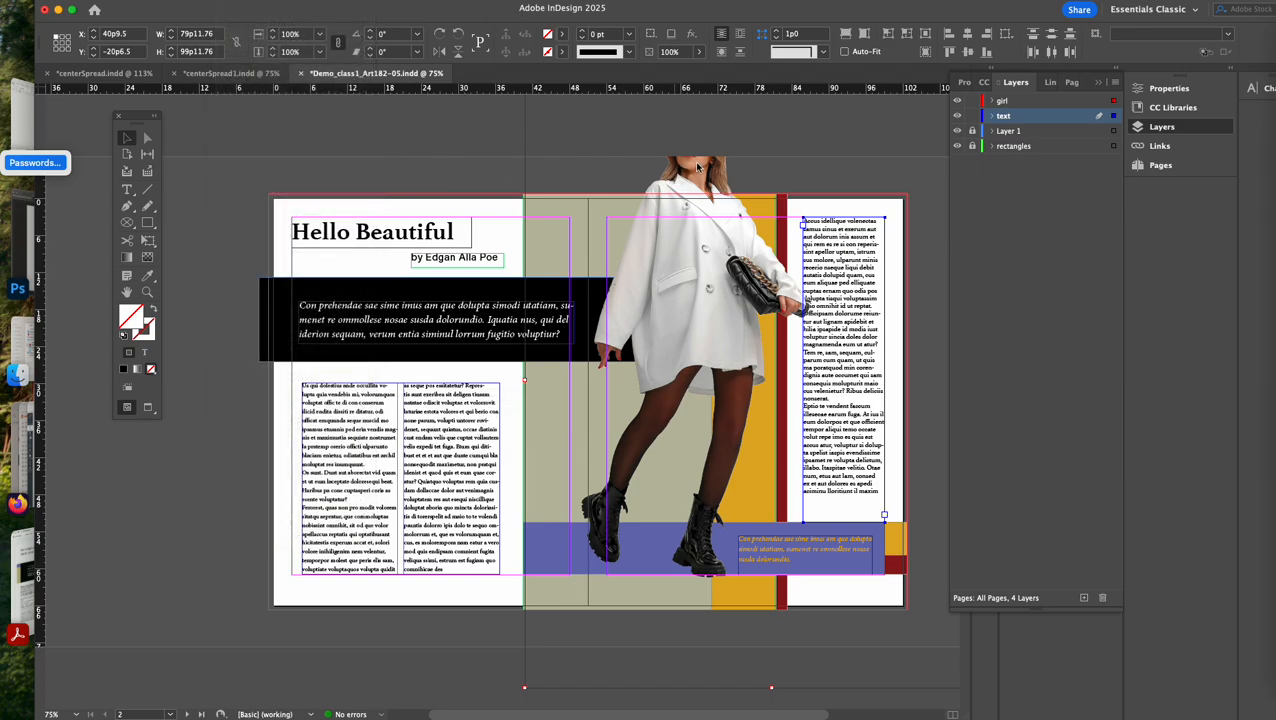
click(692, 182)
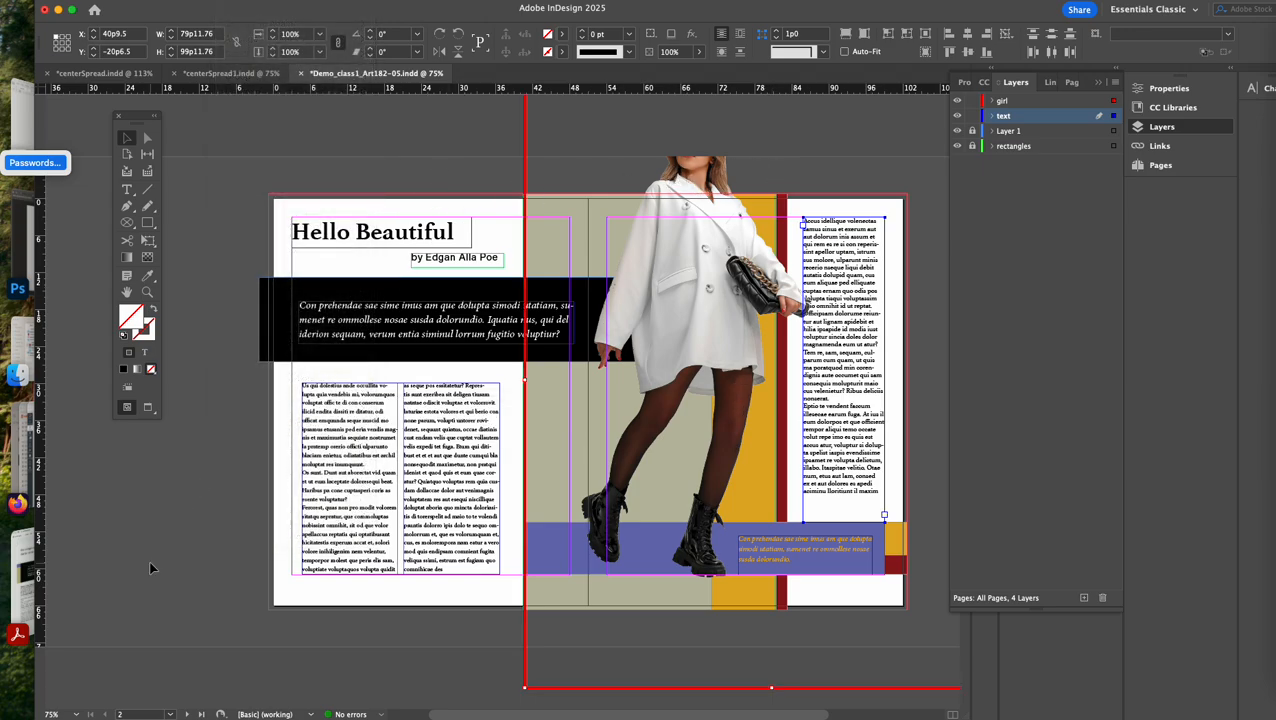
Try an Alpha Channel clipping path on the woman's photo with threshold 0, tolerance 0.068 and a 1p0 inset frame
click(648, 524)
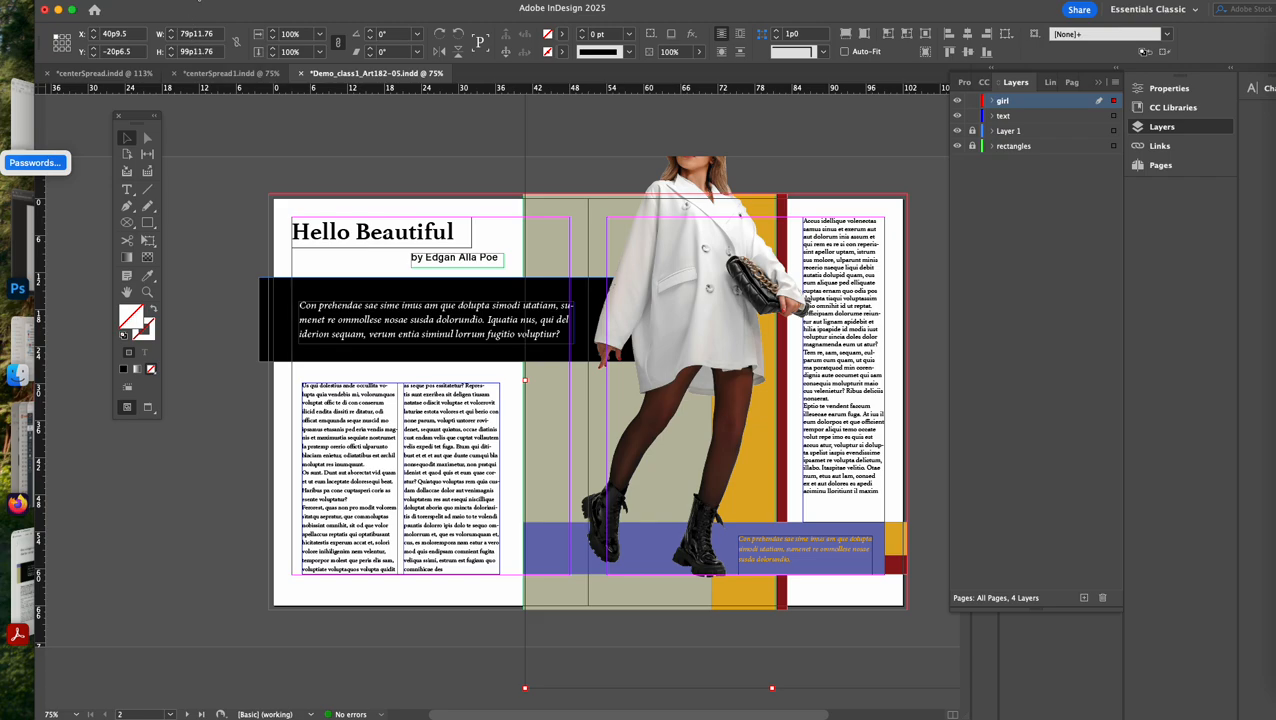
click(237, 1)
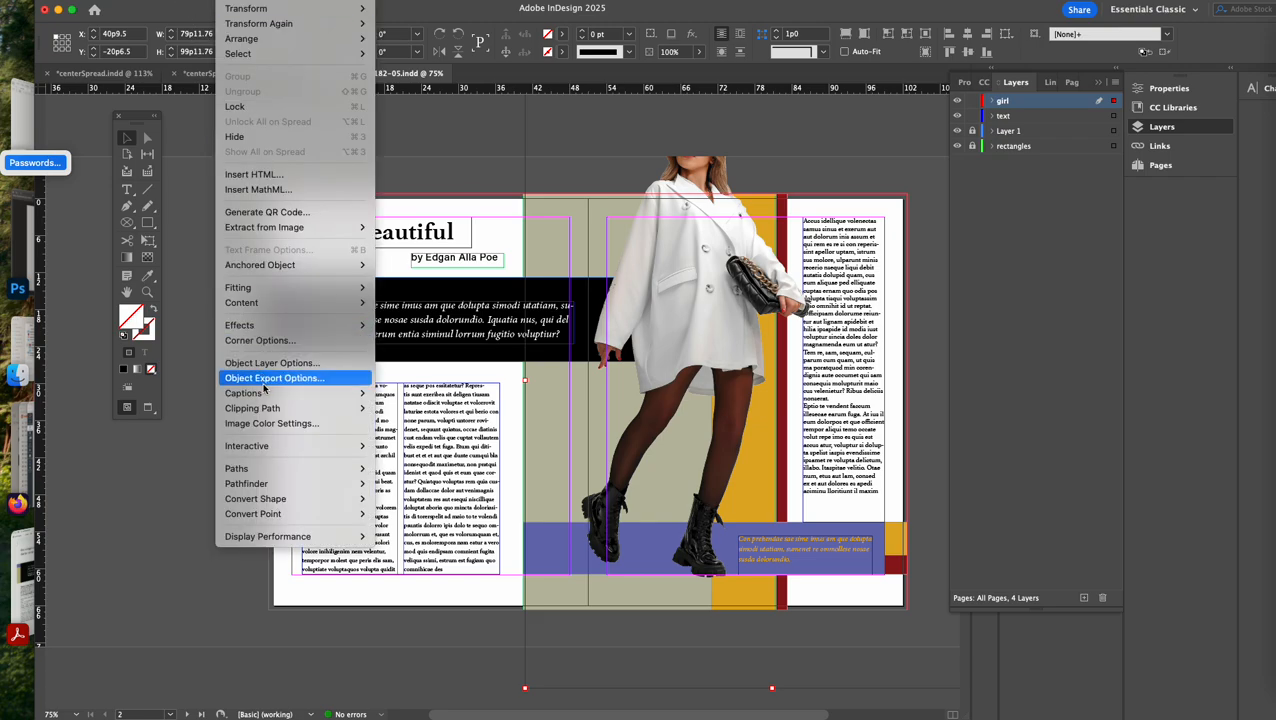
mouse_move(272, 413)
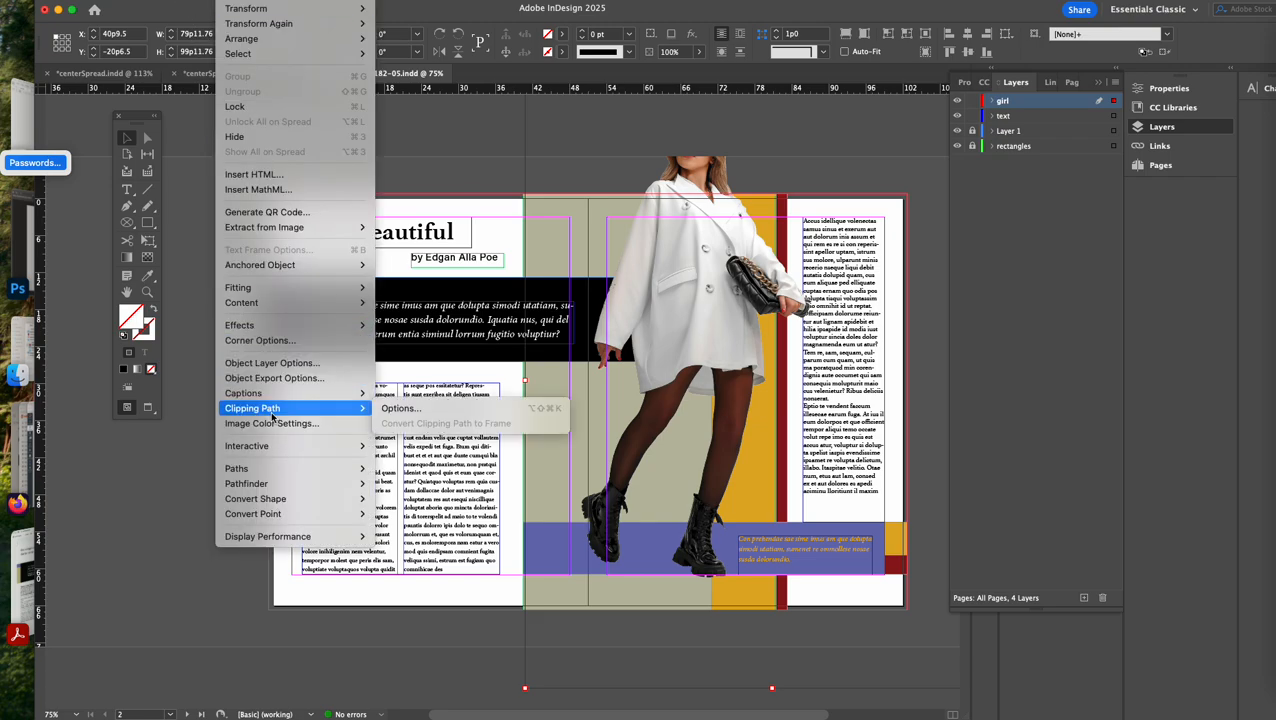
click(418, 408)
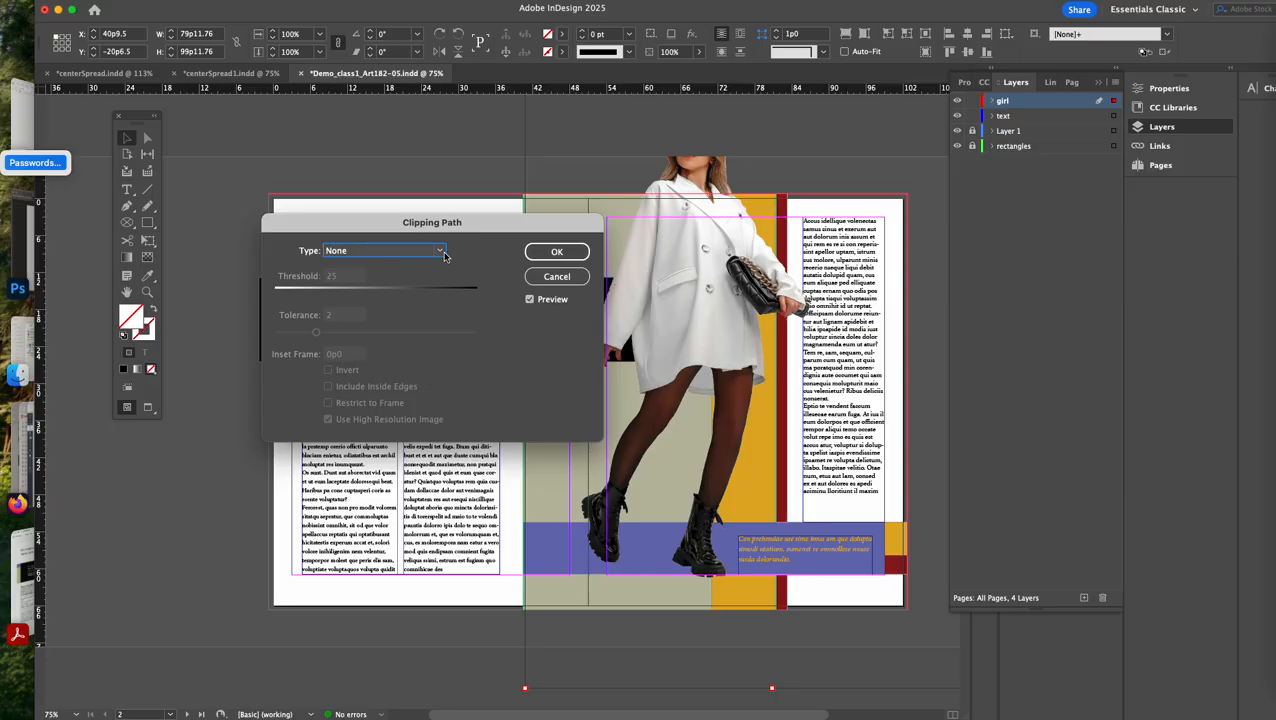
click(441, 251)
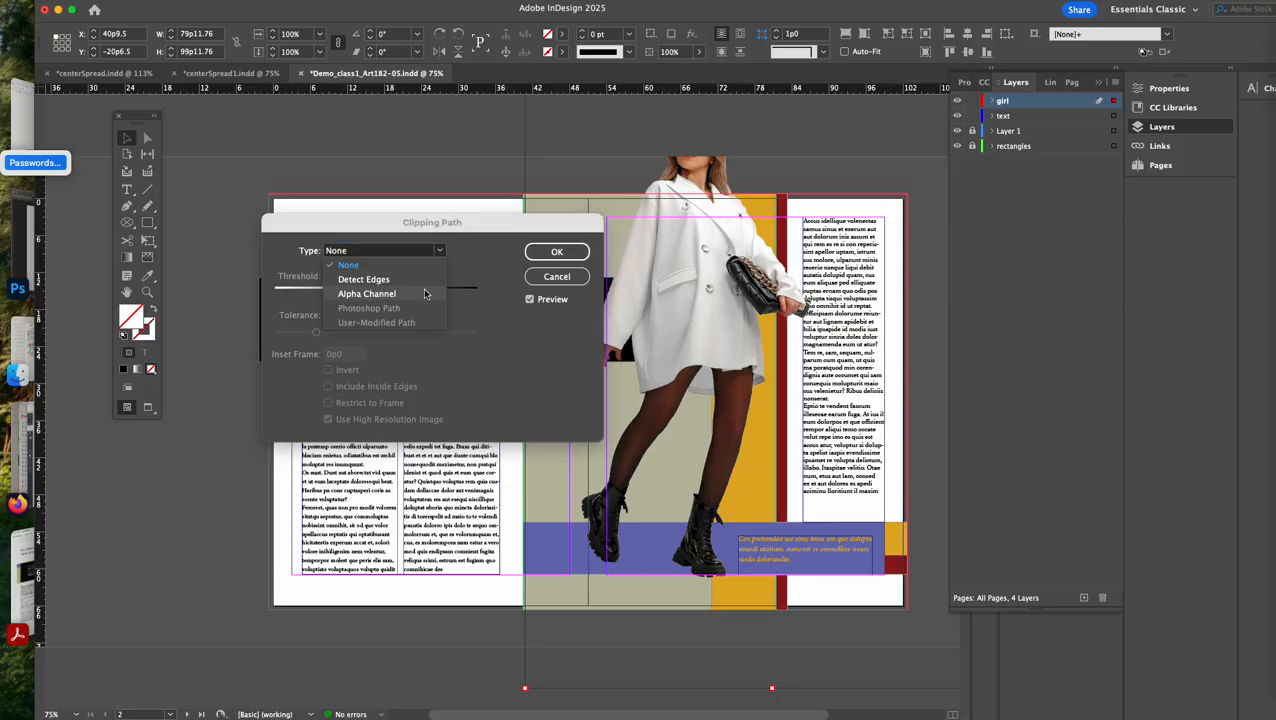
click(425, 293)
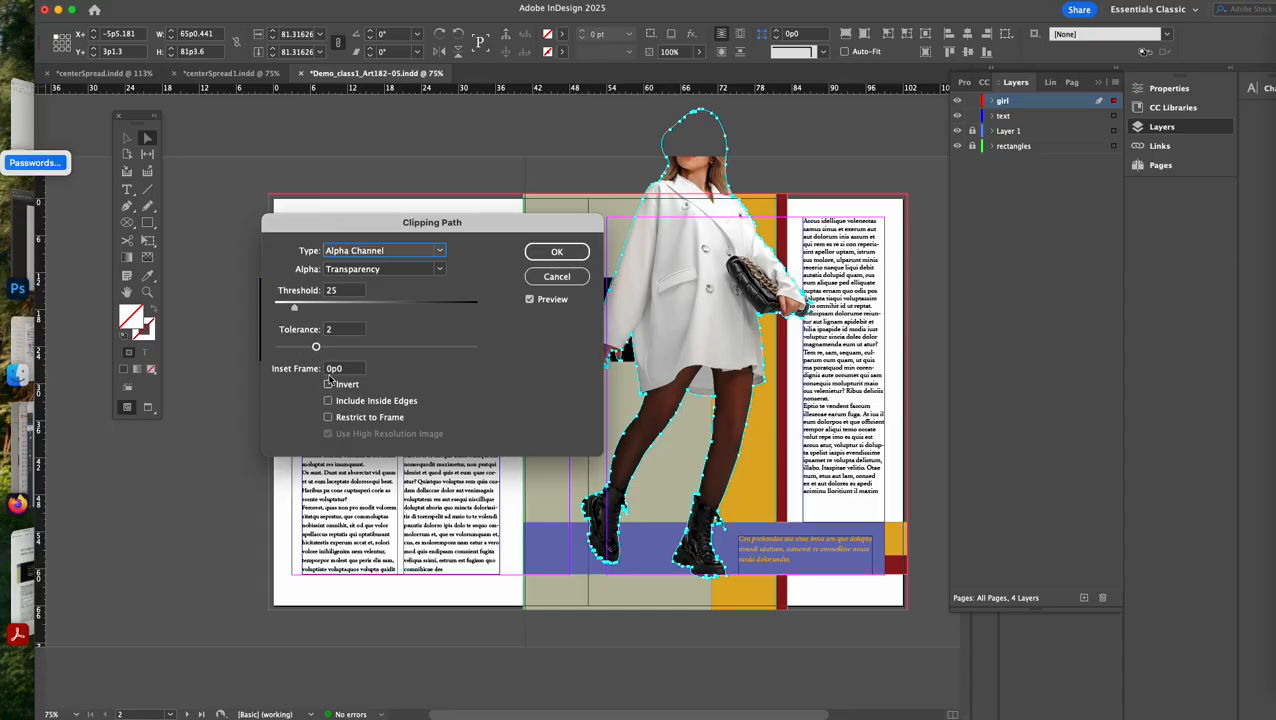
click(331, 370)
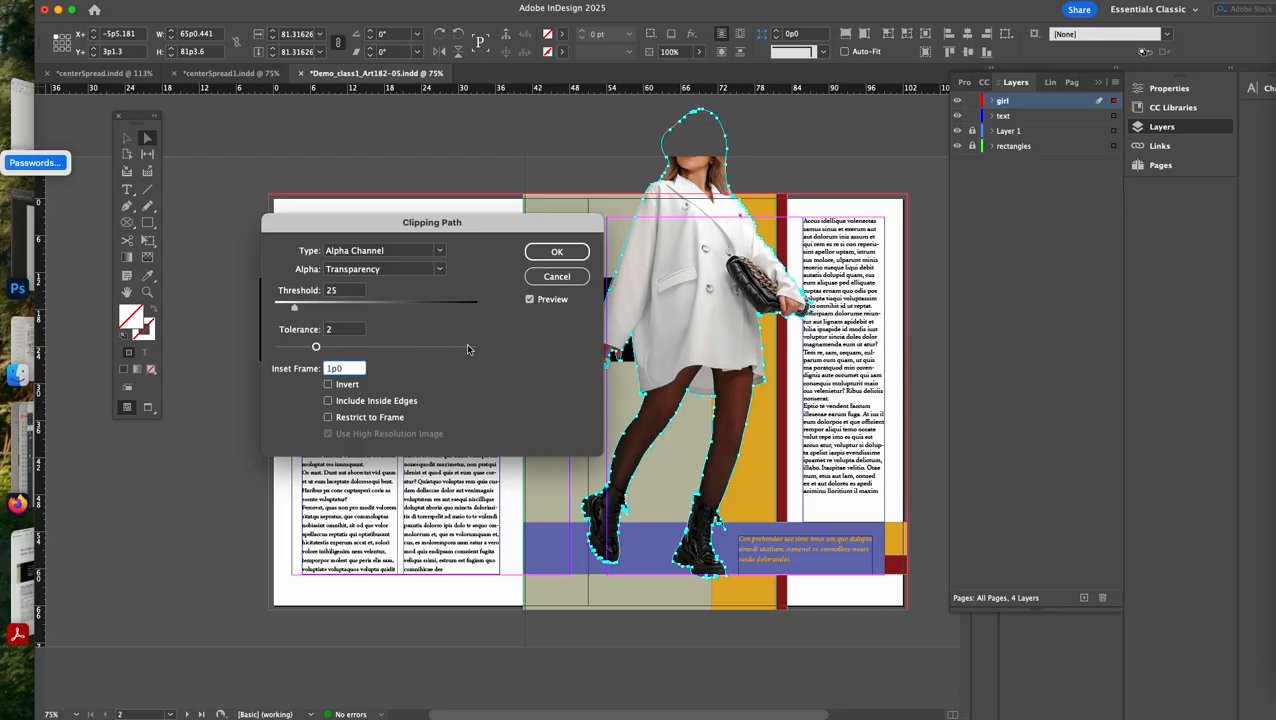
drag(296, 310, 266, 311)
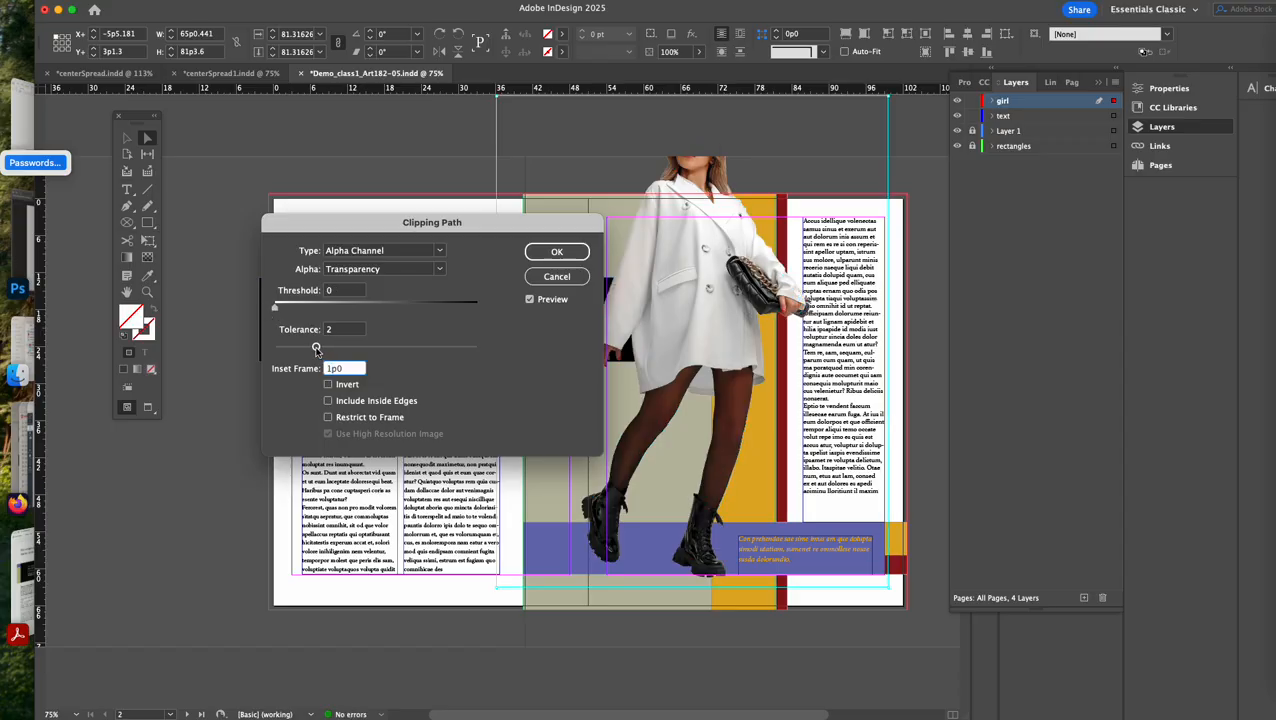
drag(316, 349, 277, 347)
Base the clipping path on Alpha 1, include inside edges, restrict it to the frame and turn off the preview
click(439, 272)
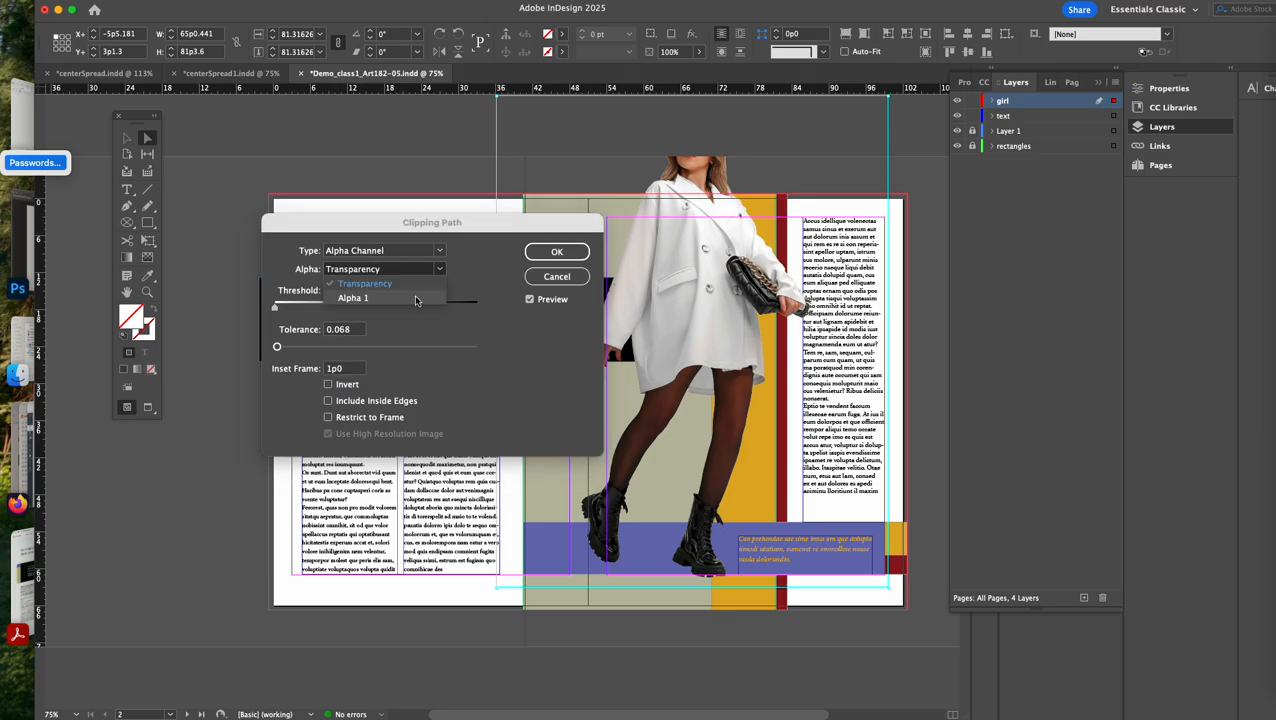
click(416, 298)
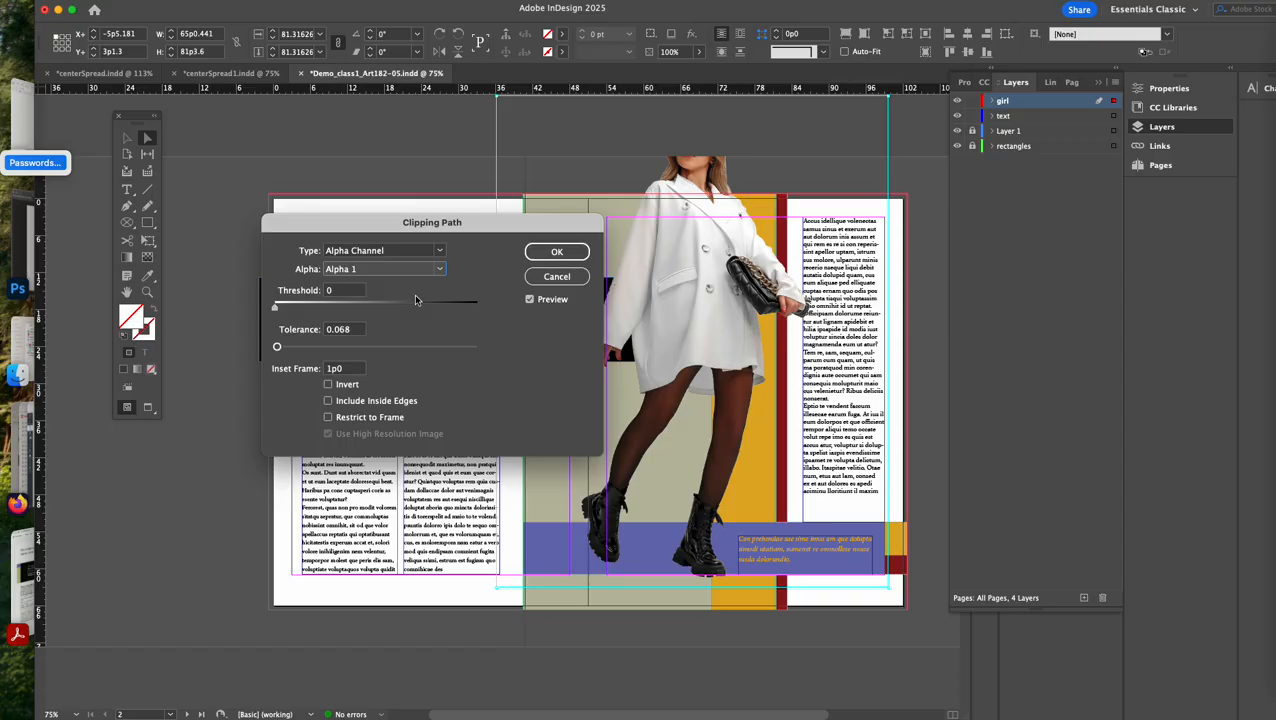
click(328, 400)
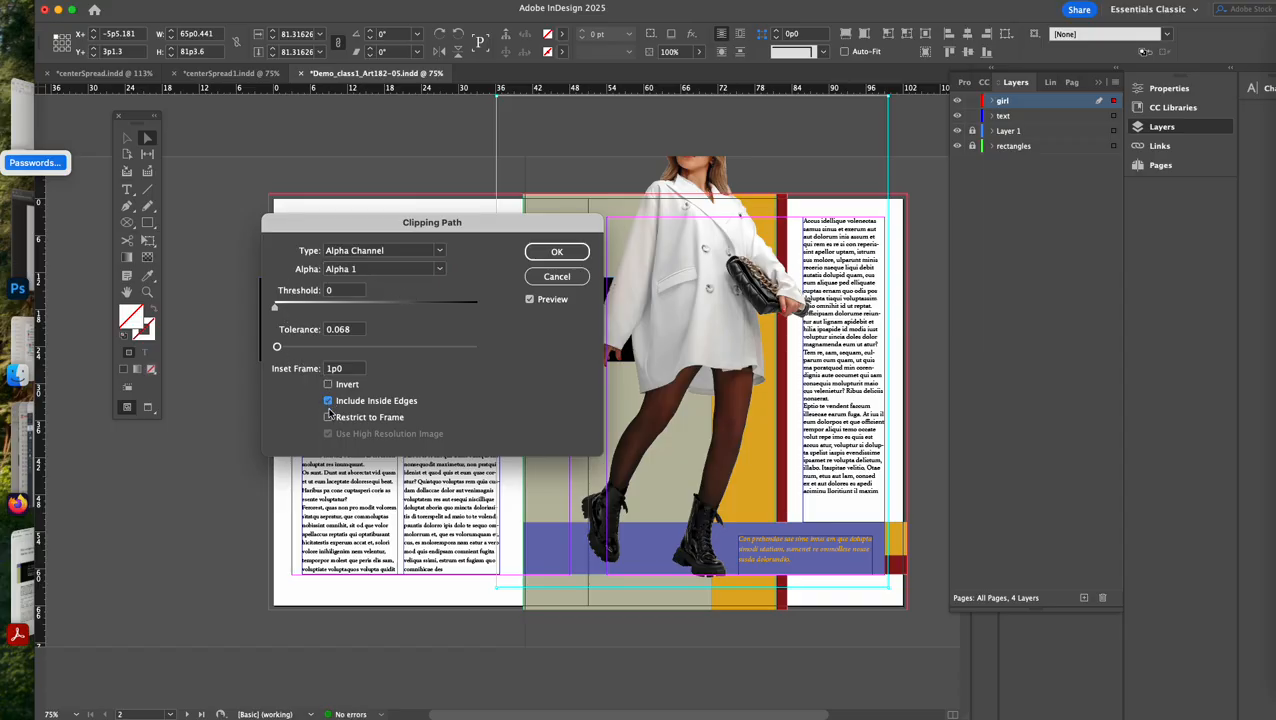
click(329, 417)
click(530, 299)
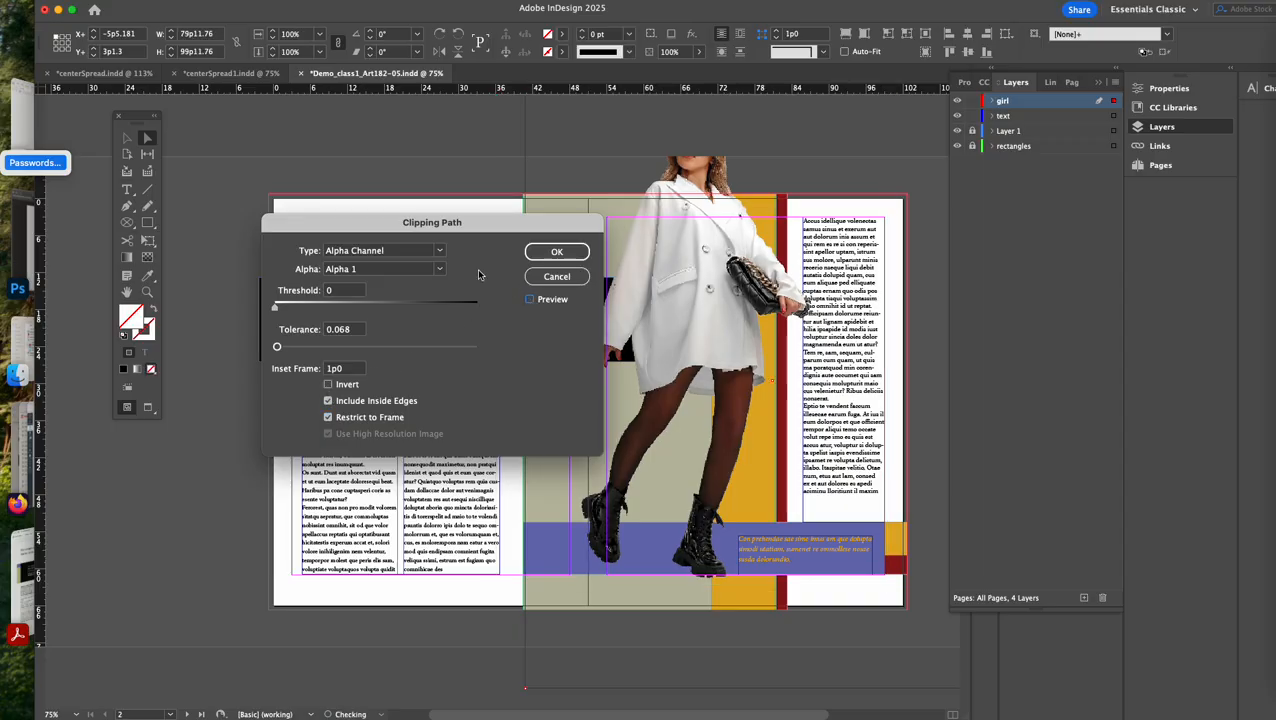
Try the Detect Edges clipping path type with threshold 0 and discard the clipping path settings
click(384, 251)
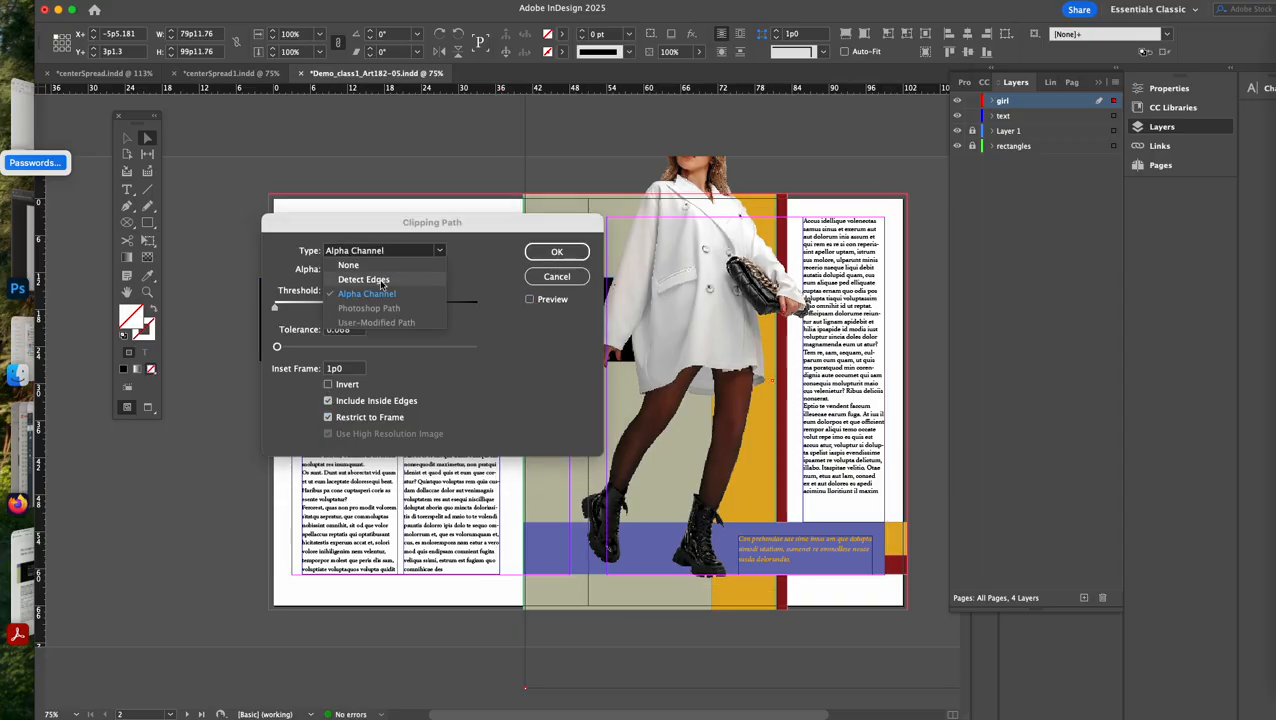
click(381, 280)
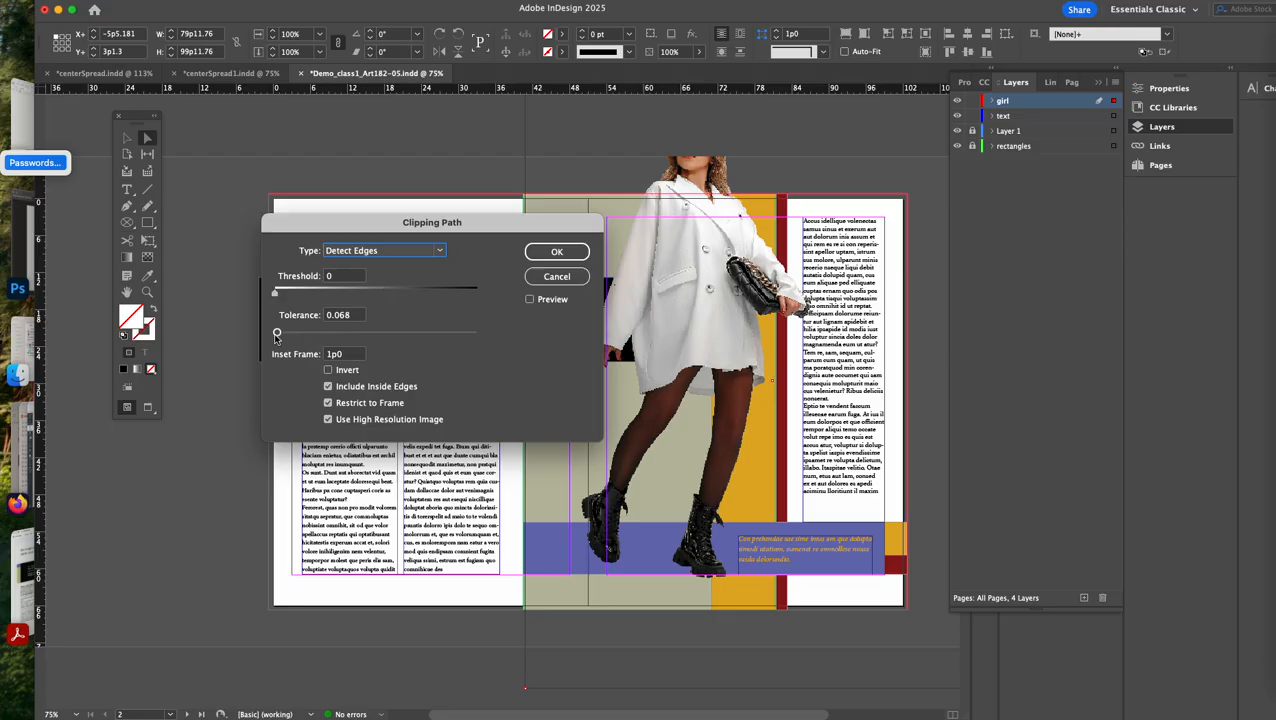
drag(278, 297, 249, 294)
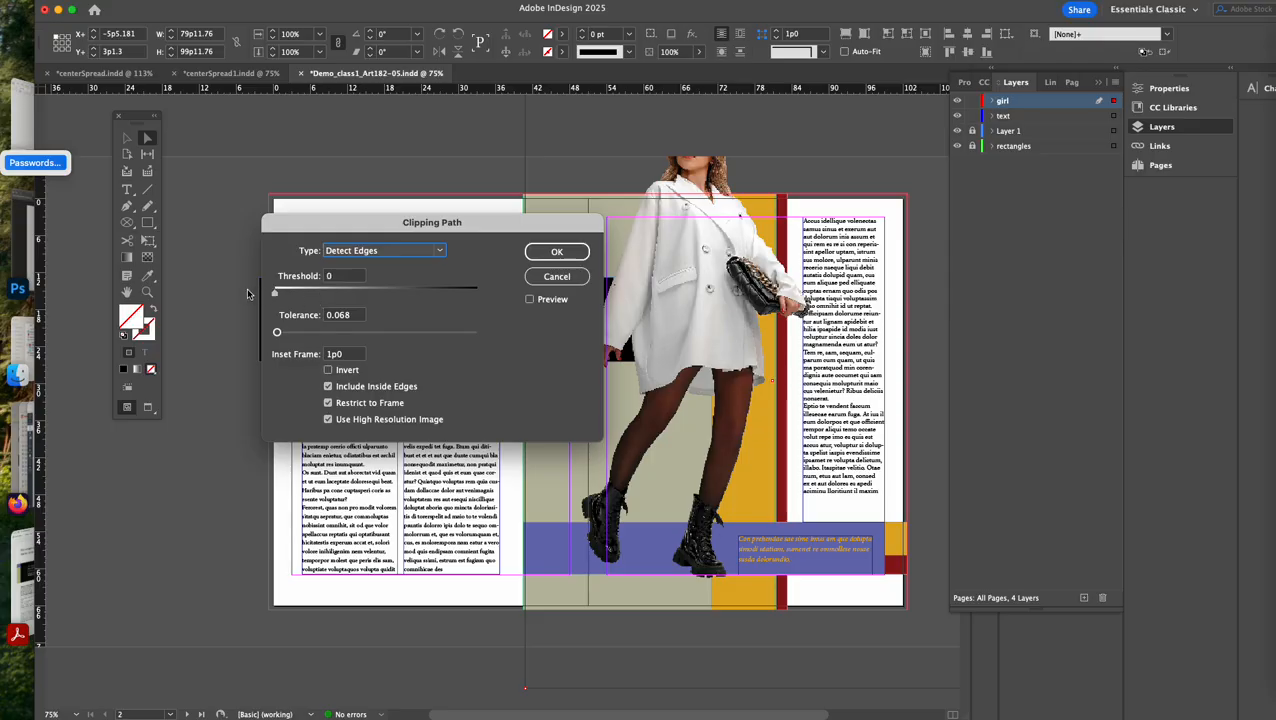
click(555, 277)
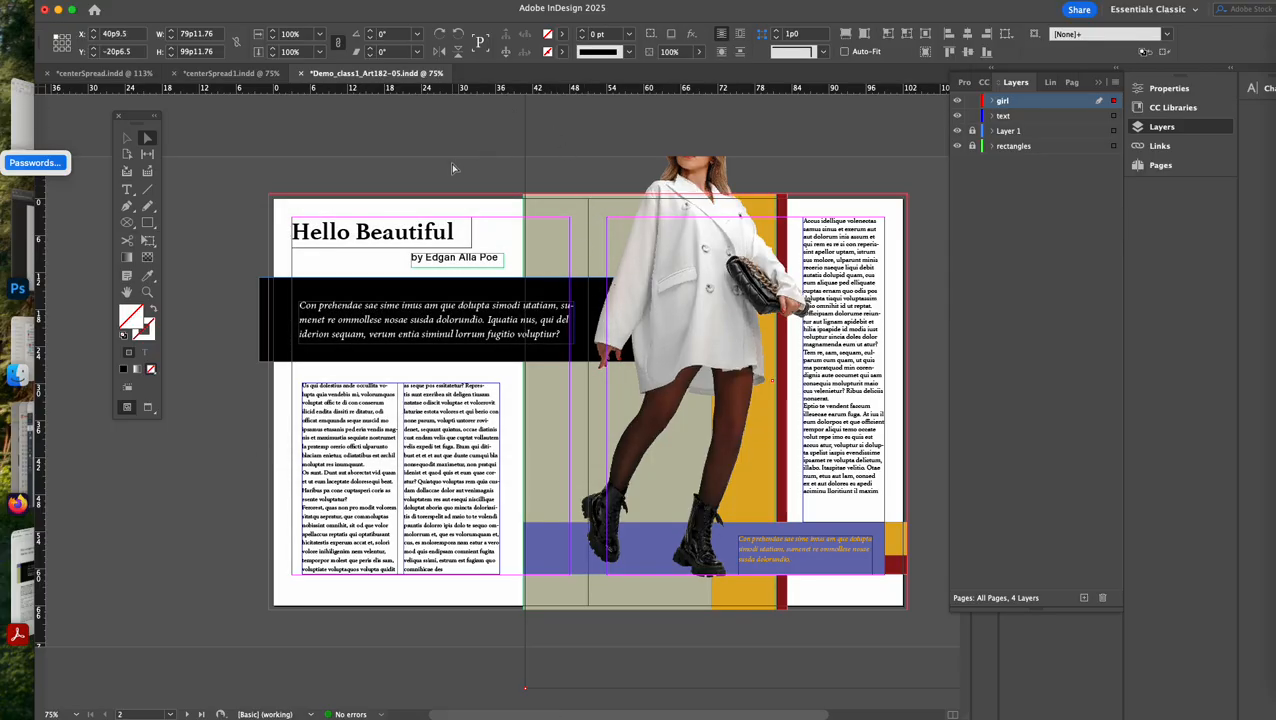
Try an Alpha Channel clipping path based on Transparency on the woman's photo, with the preview on and threshold 76
click(622, 230)
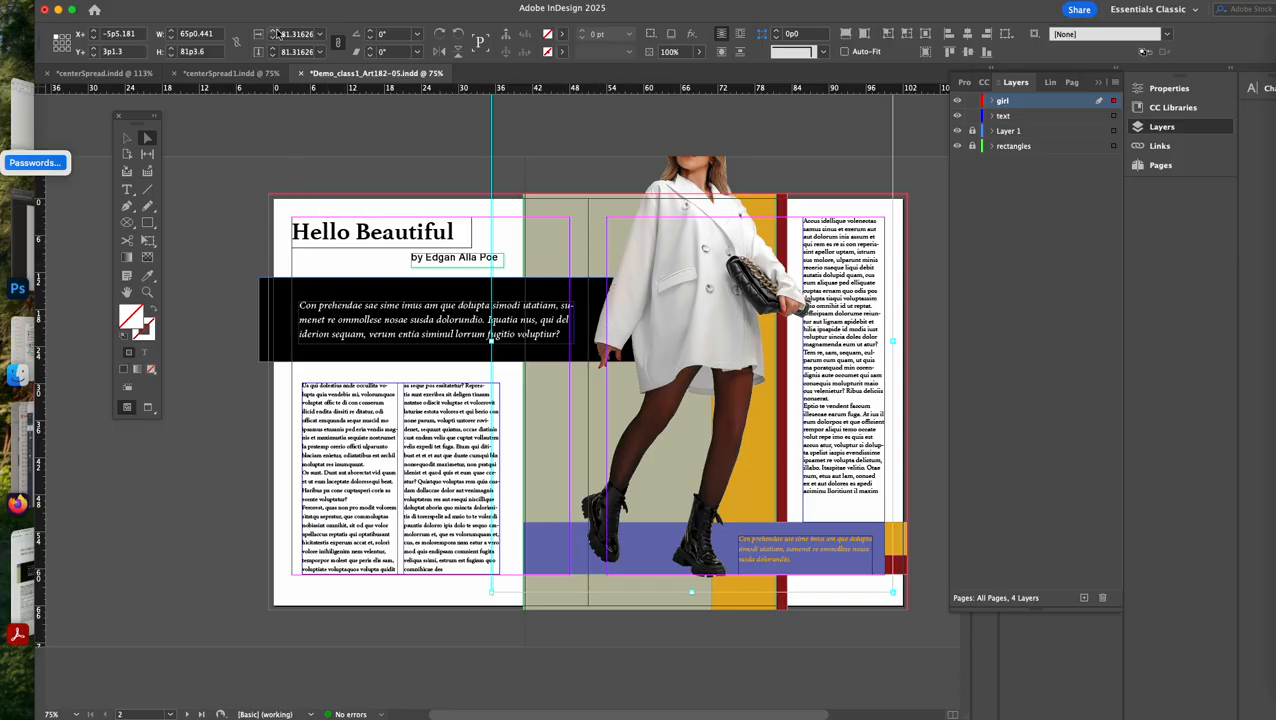
click(191, 2)
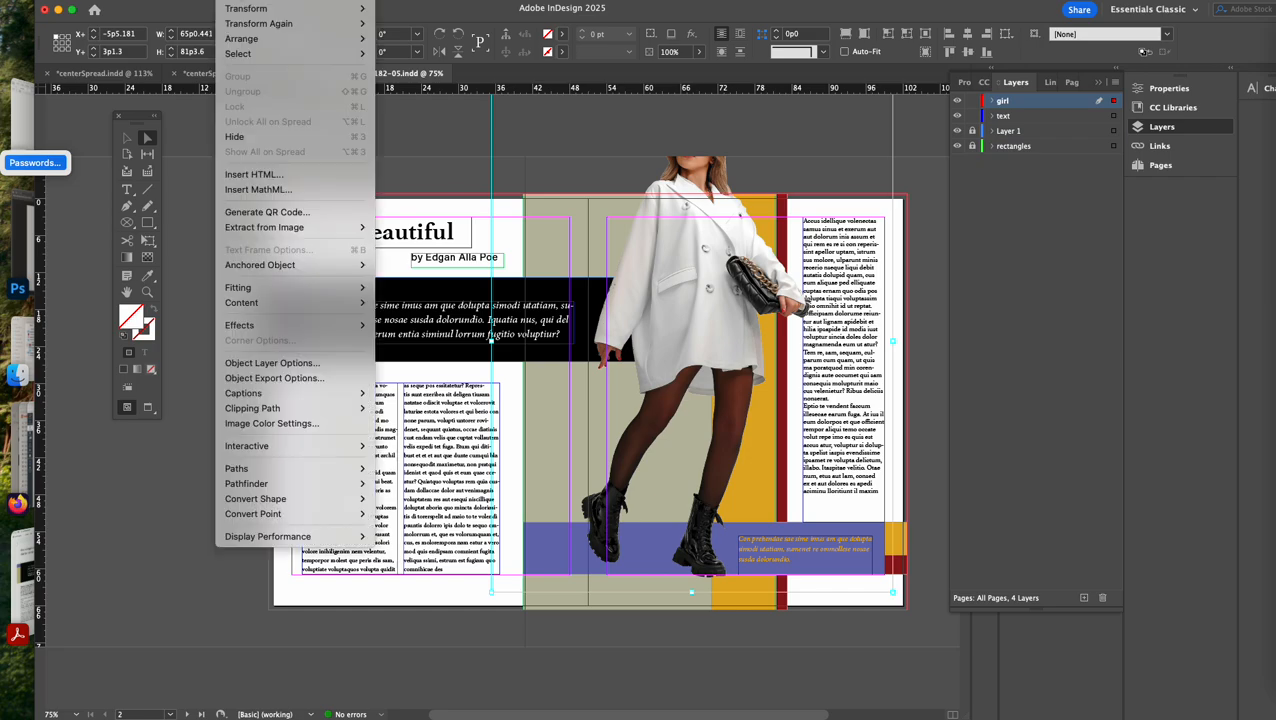
mouse_move(310, 453)
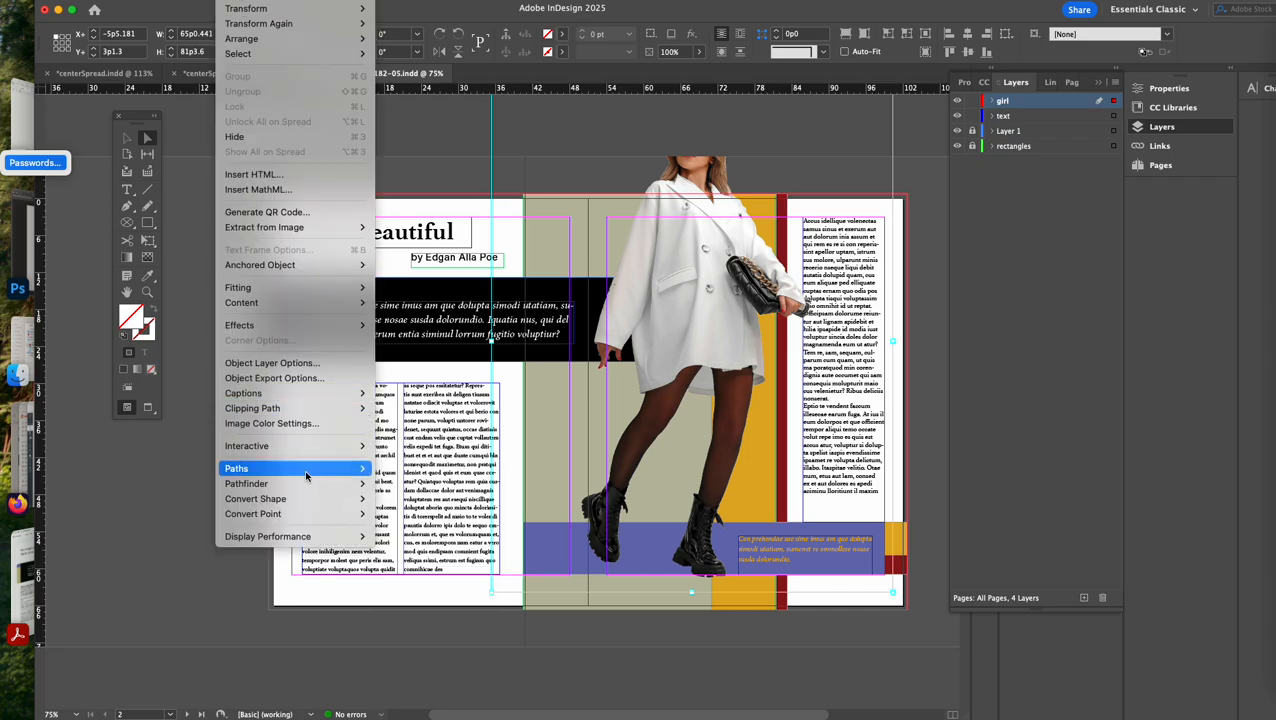
mouse_move(292, 408)
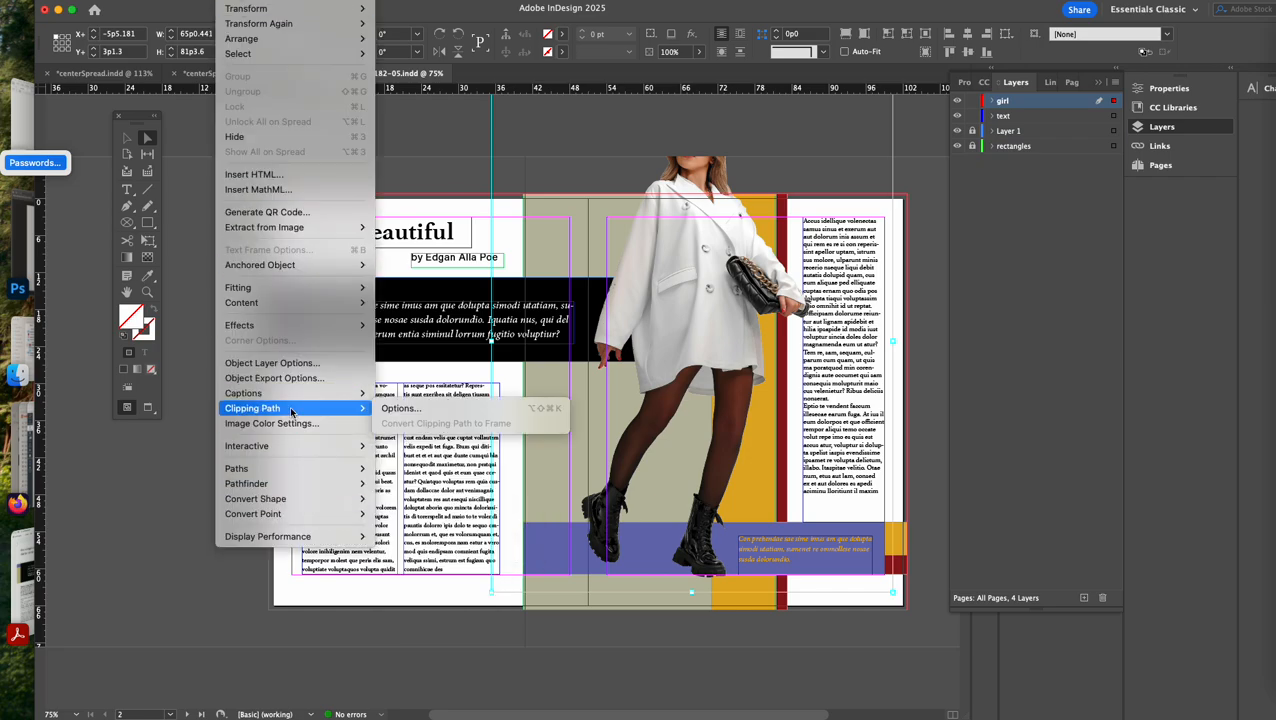
click(400, 409)
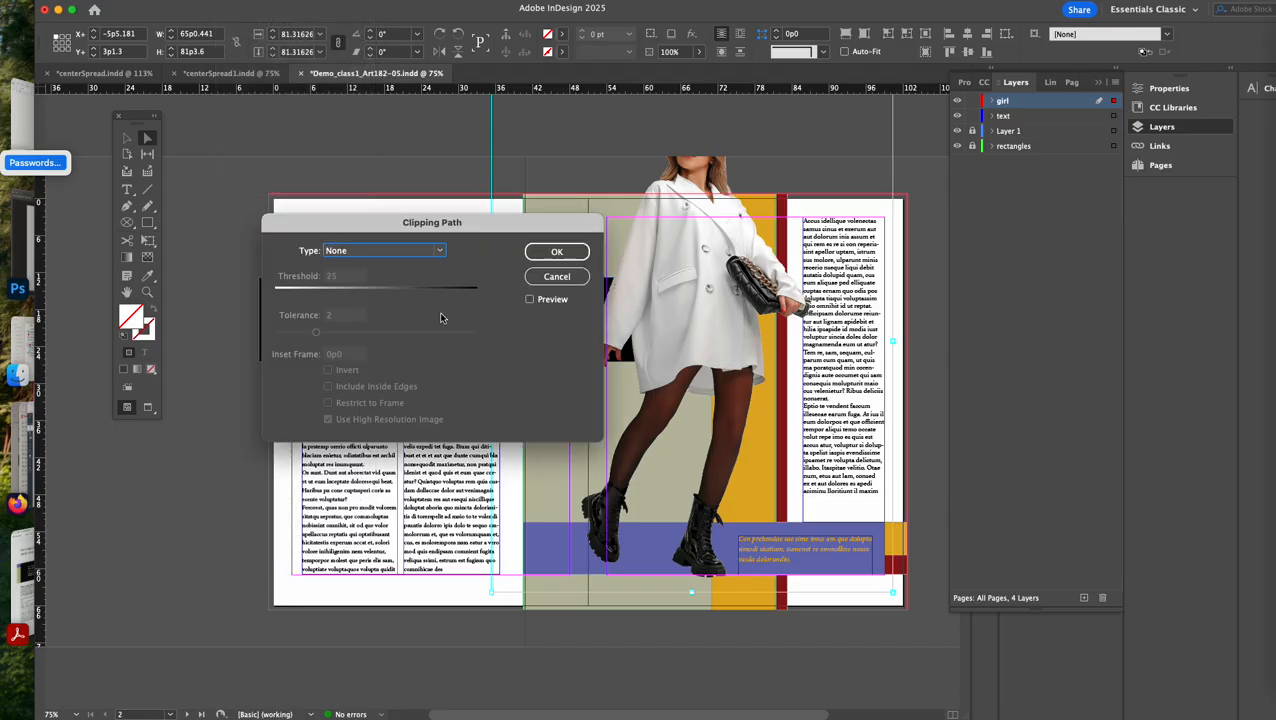
drag(465, 234, 352, 209)
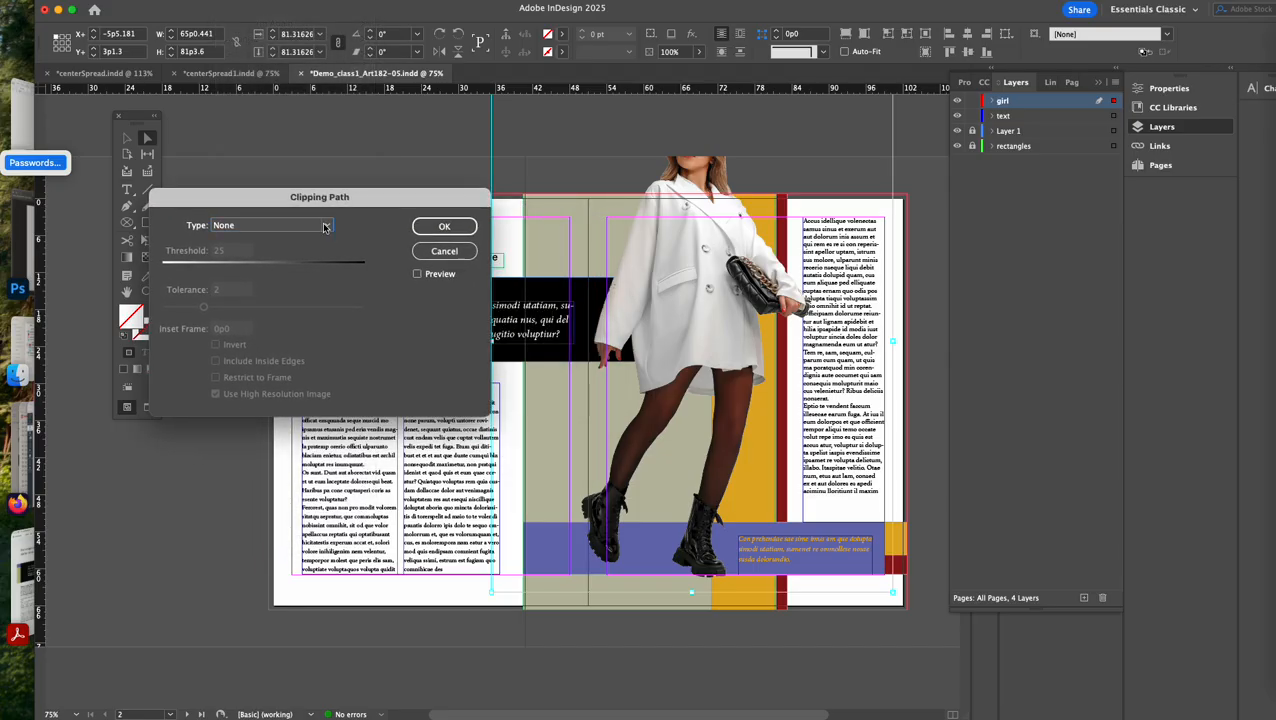
click(324, 226)
click(297, 271)
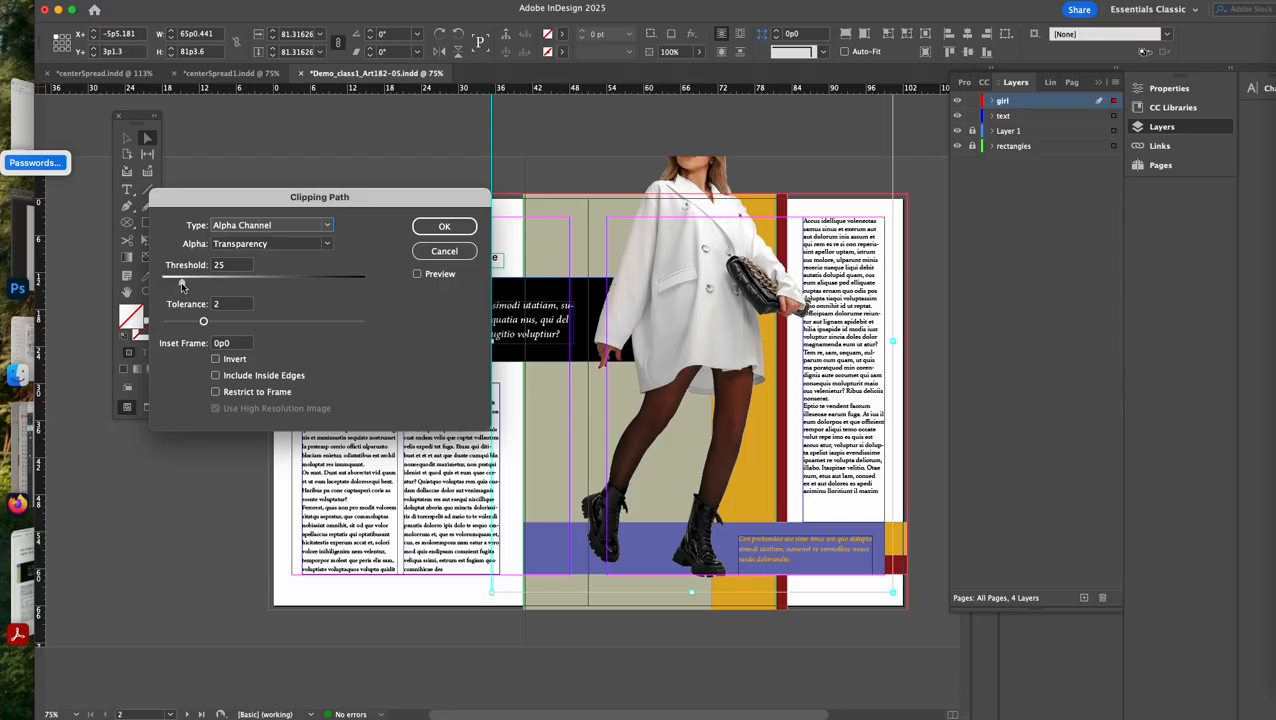
drag(181, 285, 153, 284)
click(417, 274)
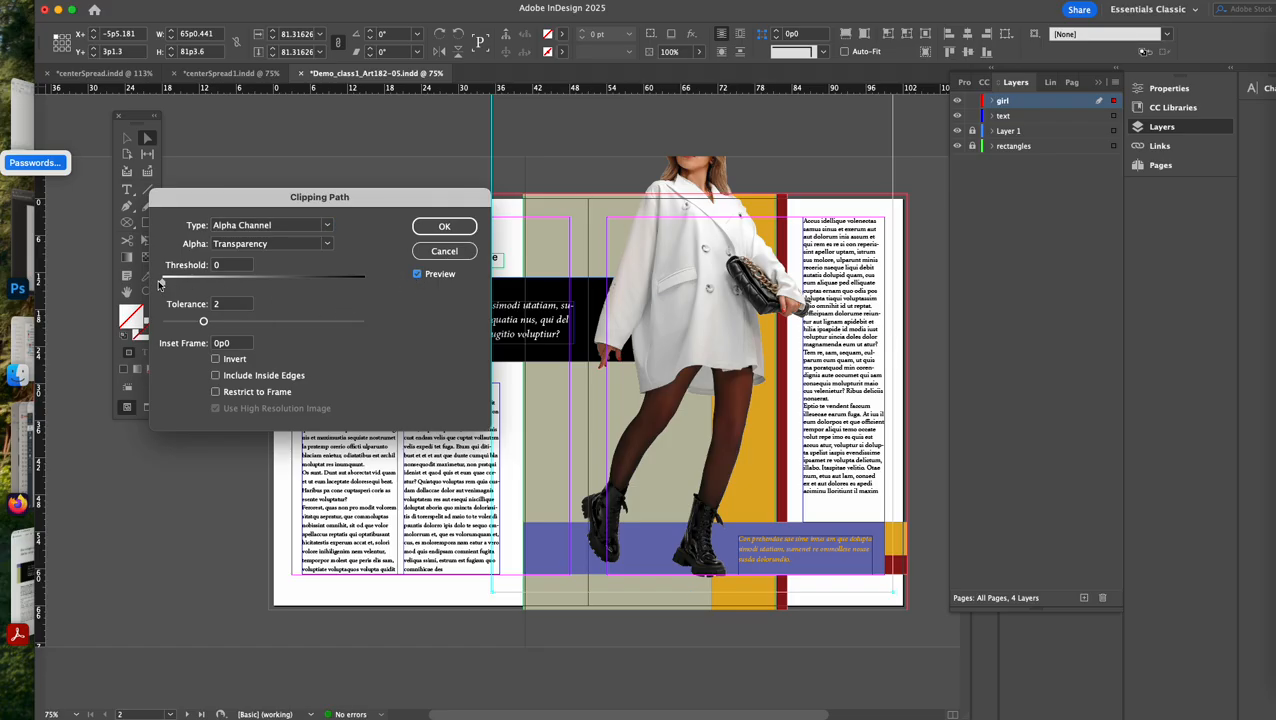
drag(162, 283, 223, 287)
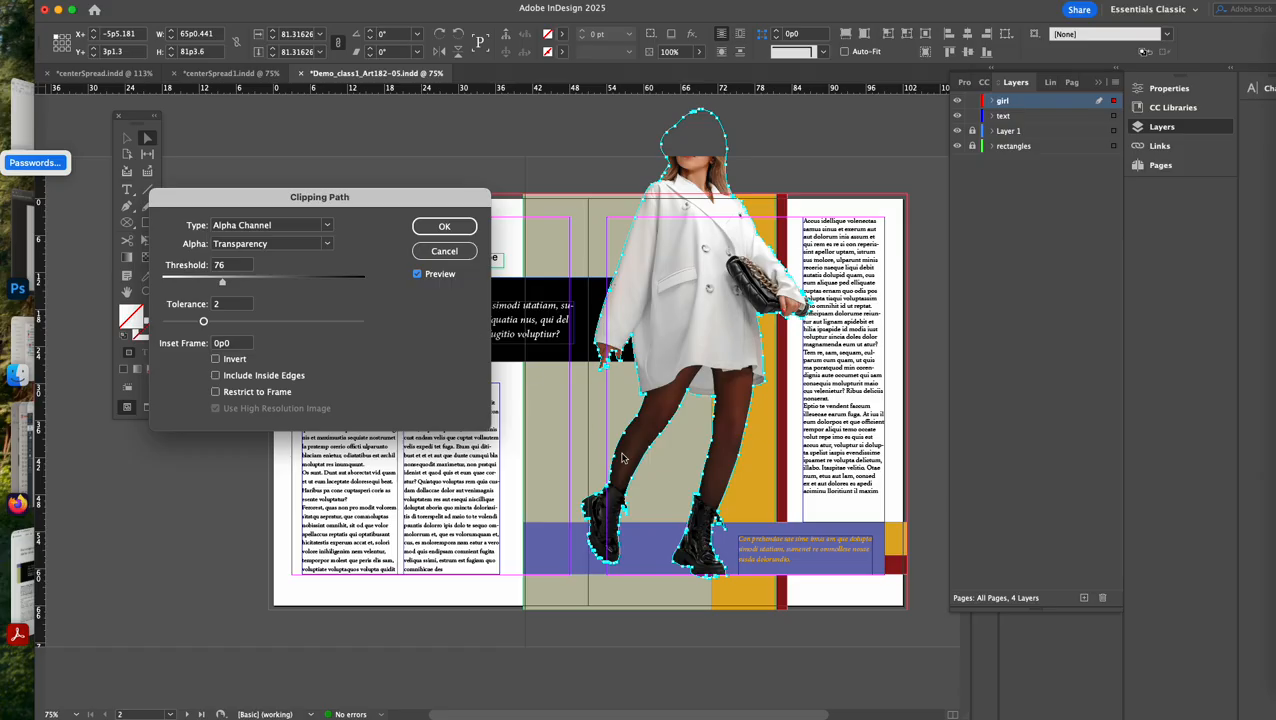
Try a 3p0 inset frame on the clipping path with different tolerances, ending at 0.78 with the preview on
click(220, 345)
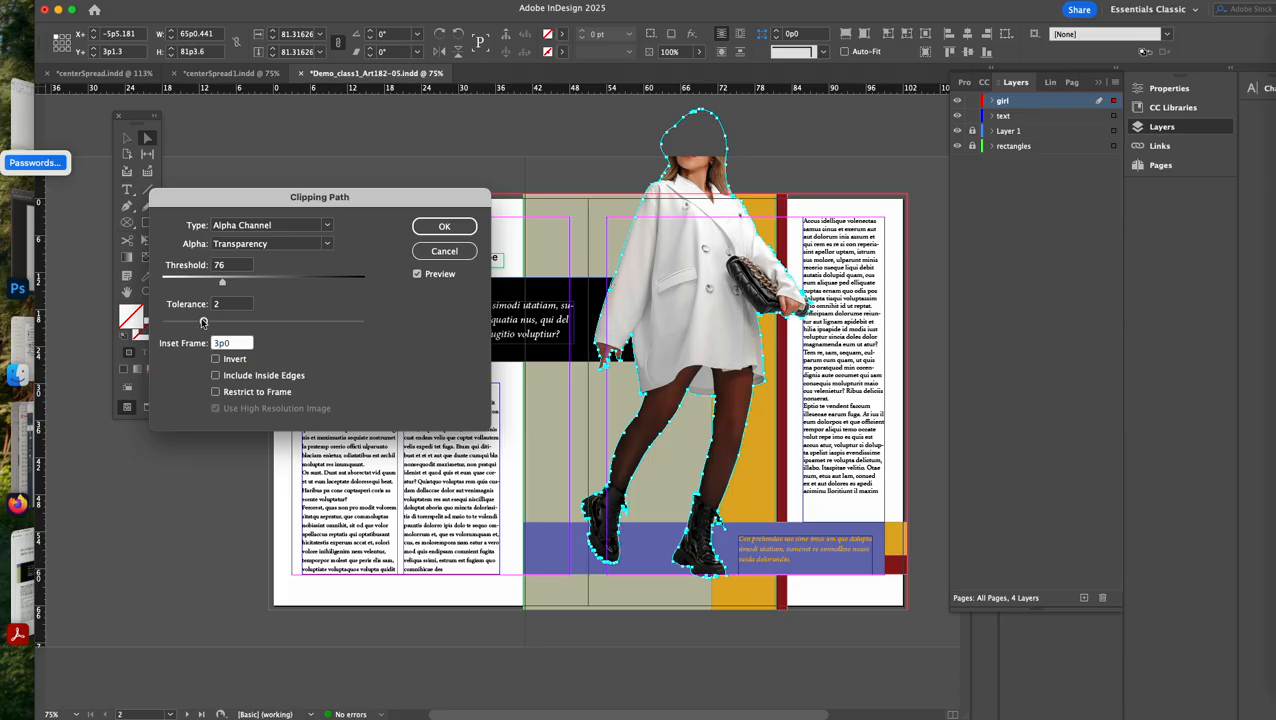
drag(219, 321, 162, 324)
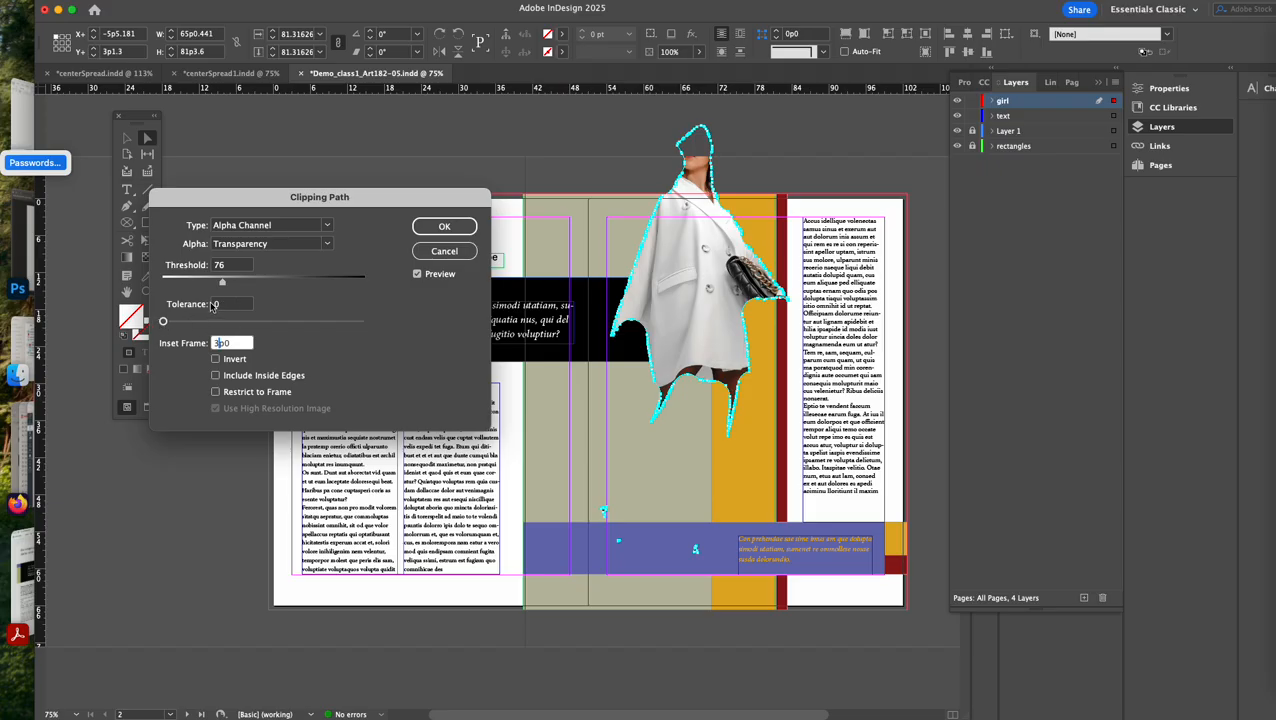
click(213, 305)
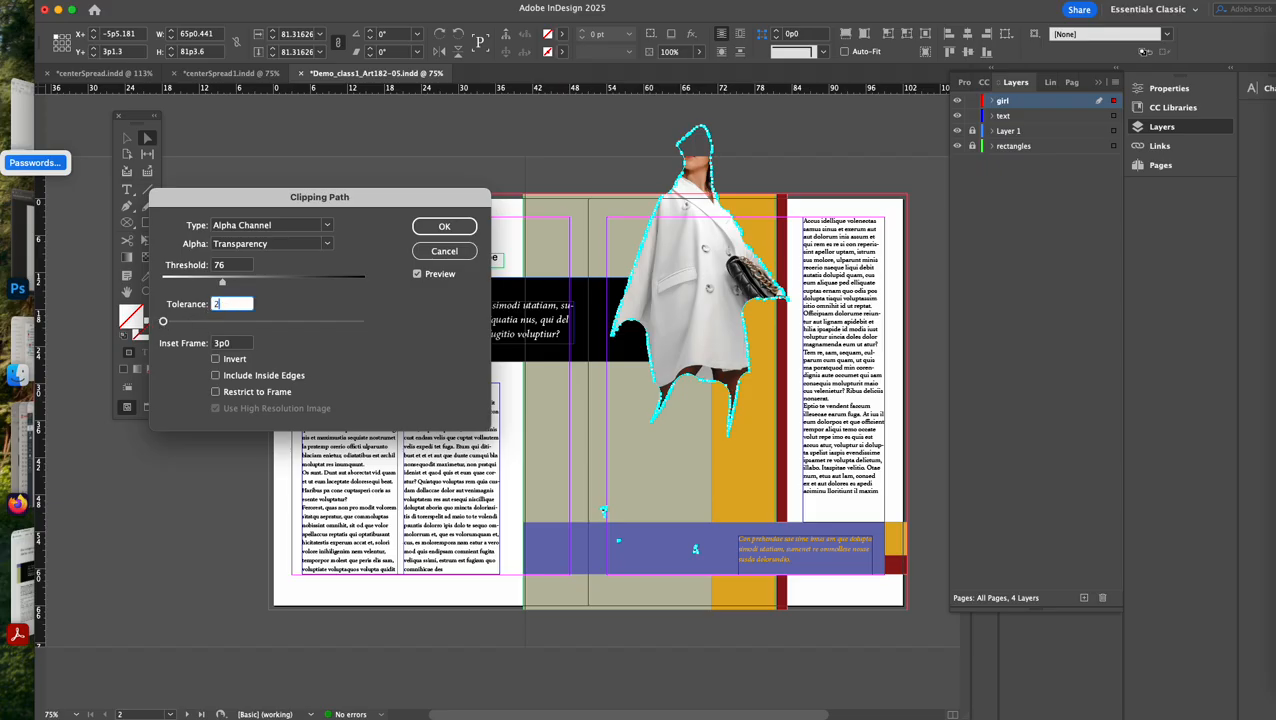
drag(163, 322, 196, 322)
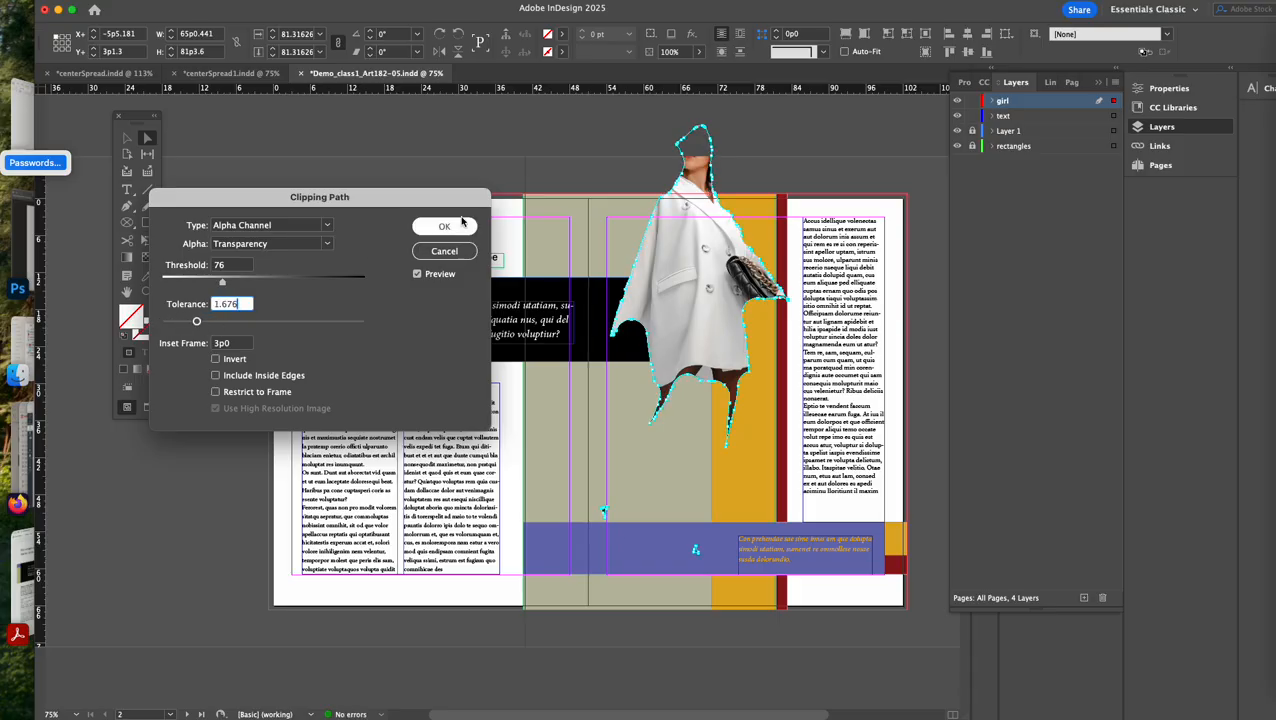
drag(199, 322, 140, 327)
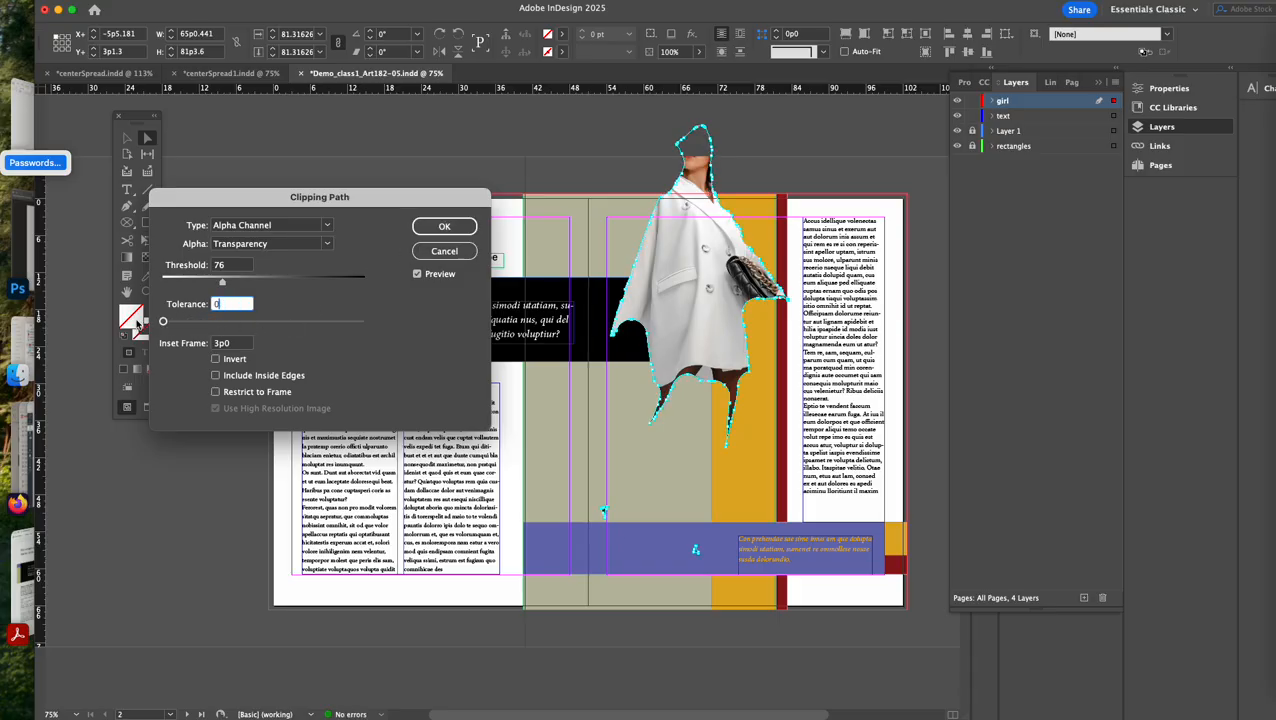
click(417, 274)
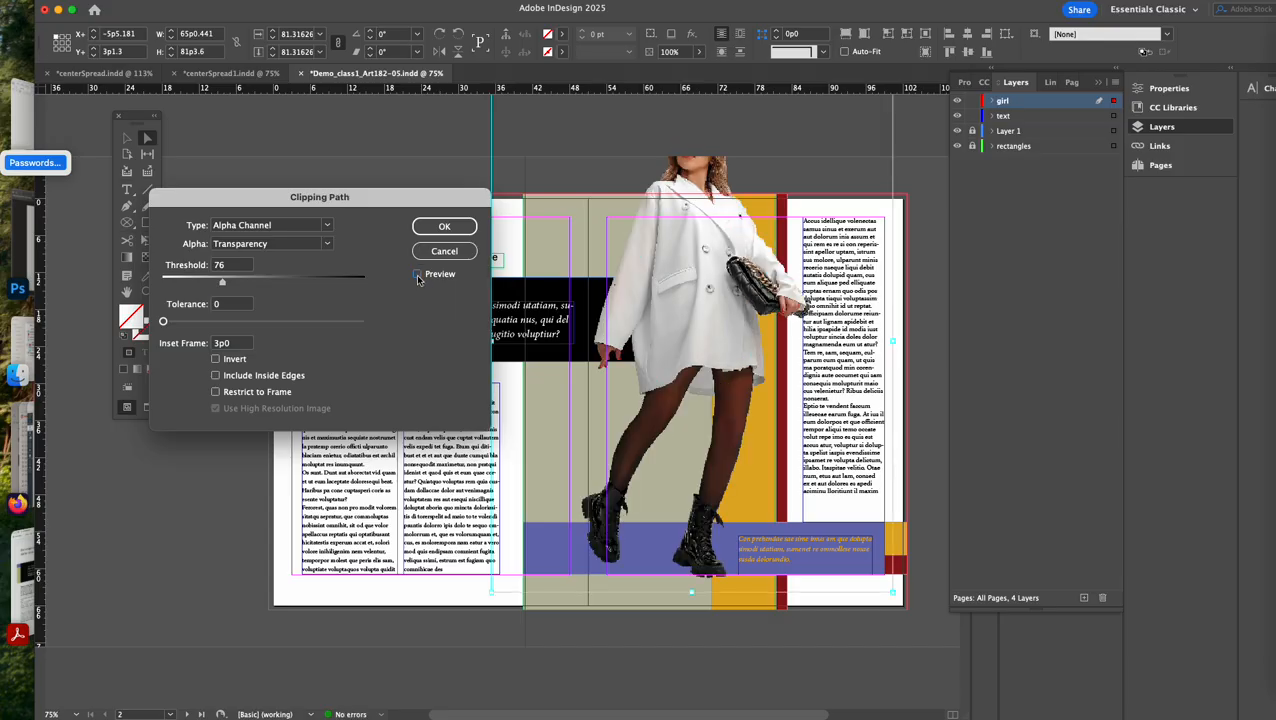
drag(165, 322, 179, 321)
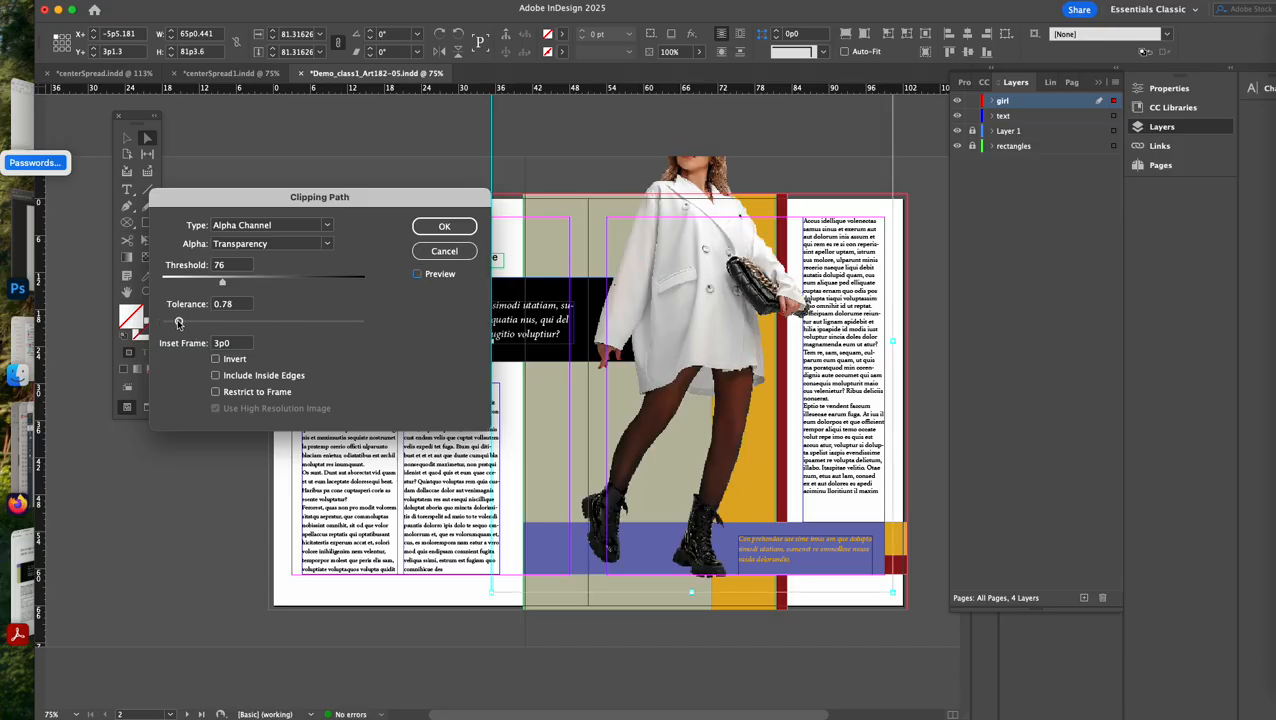
click(418, 274)
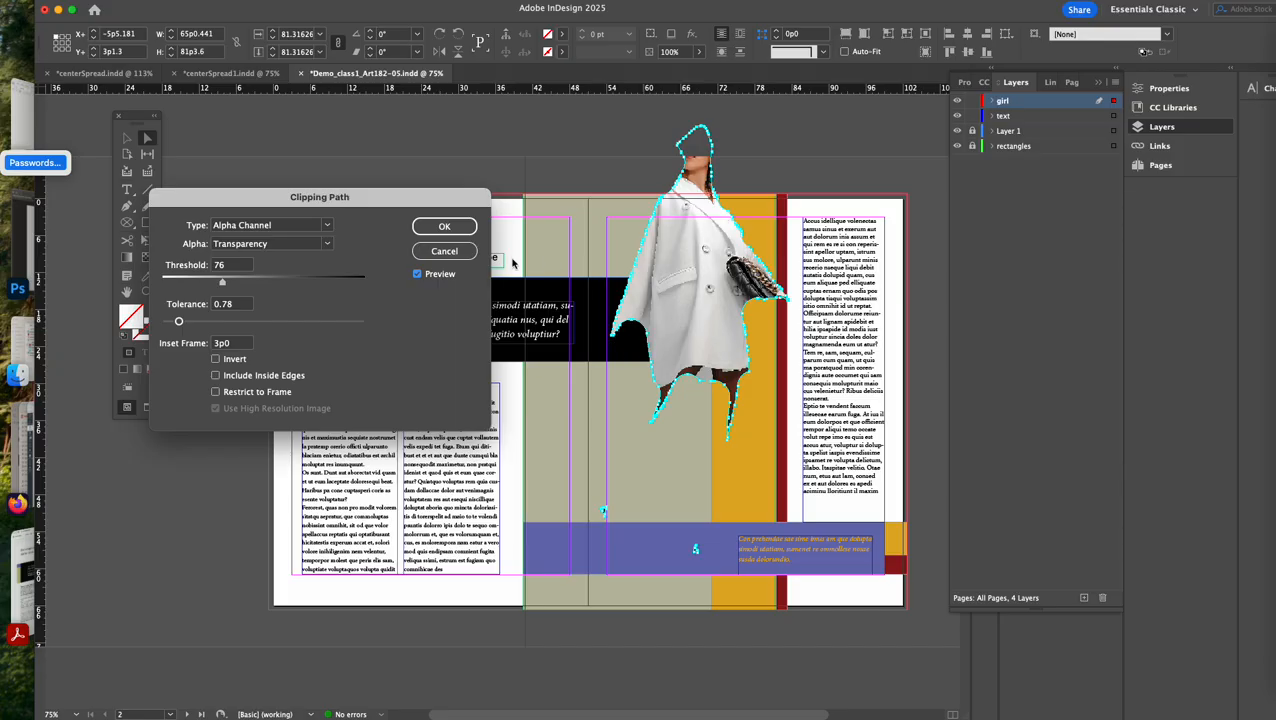
Switch the clipping path type to None, retry Alpha Channel with a lower threshold and discard the settings
click(314, 230)
click(315, 244)
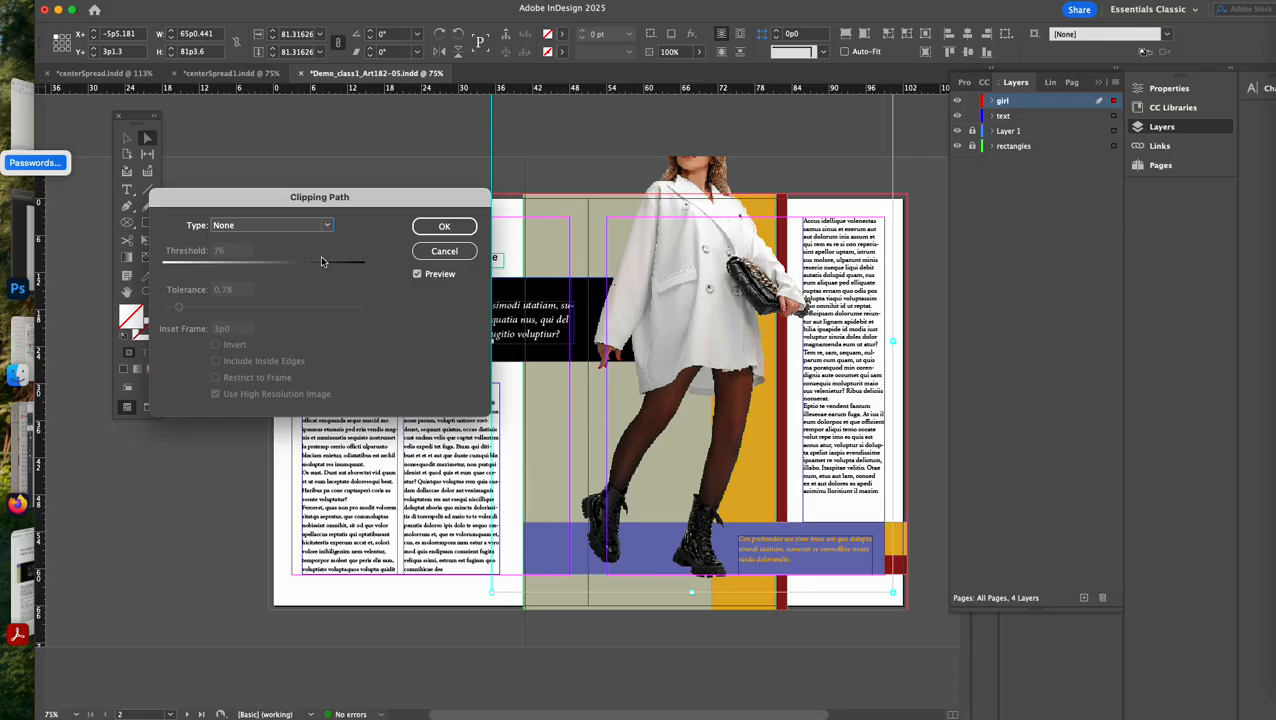
click(327, 226)
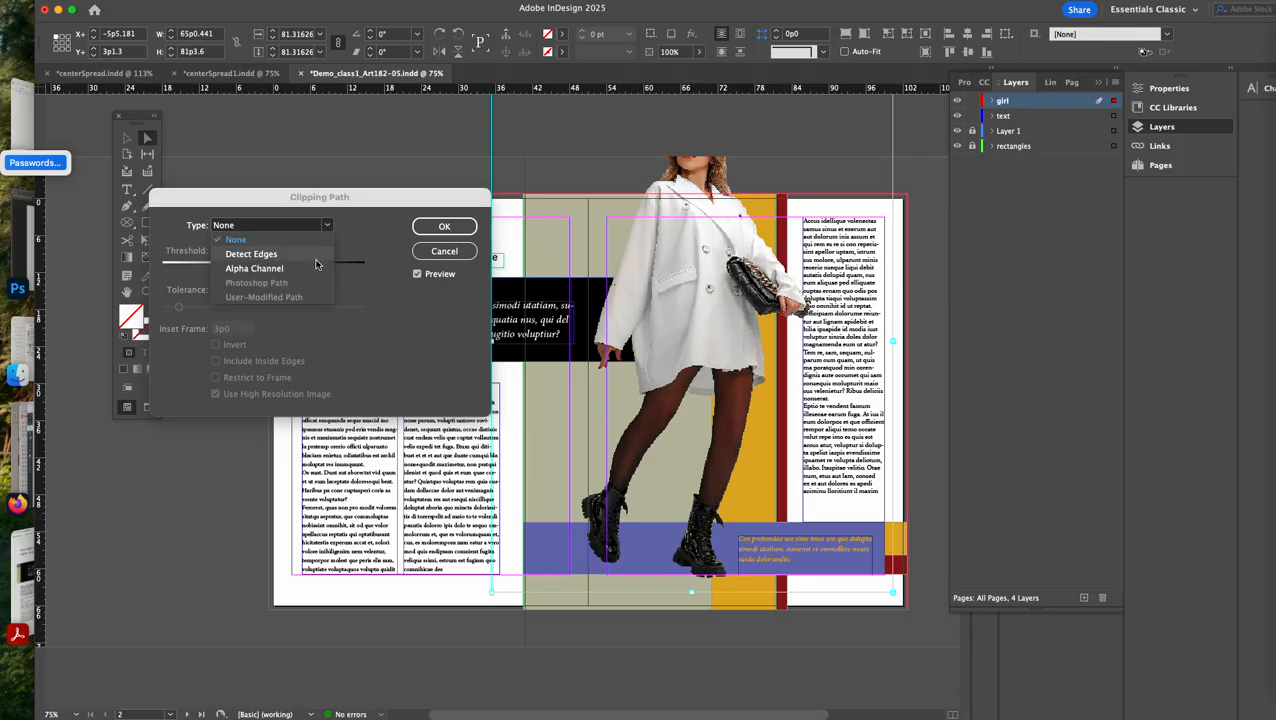
click(313, 270)
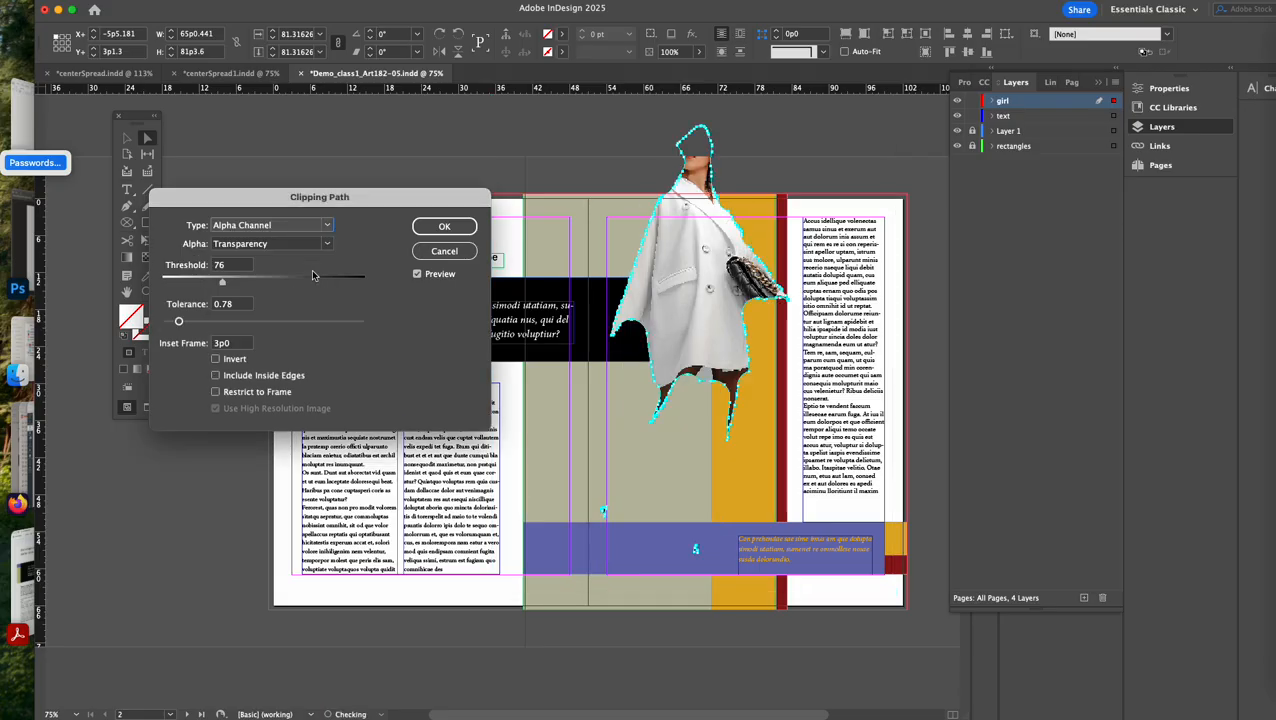
drag(222, 281, 183, 285)
click(452, 253)
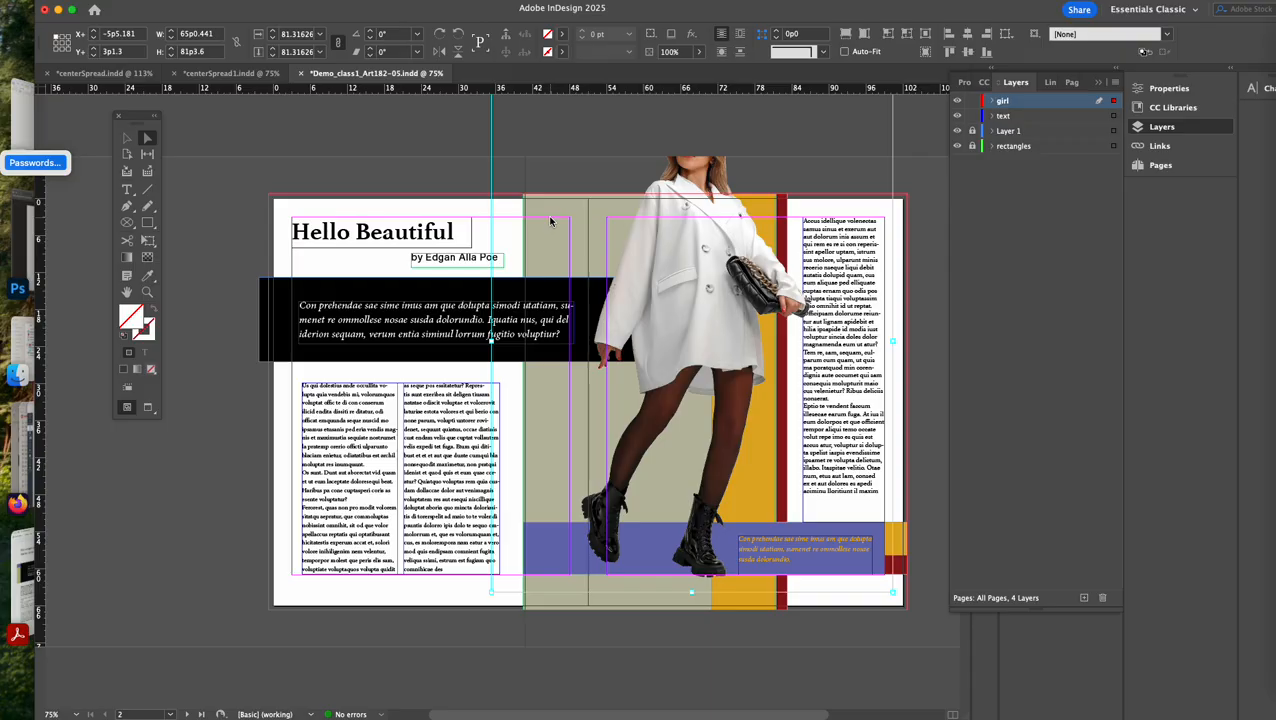
Show the deselected spread in preview mode and start packaging the document, saving the publication
key(w)
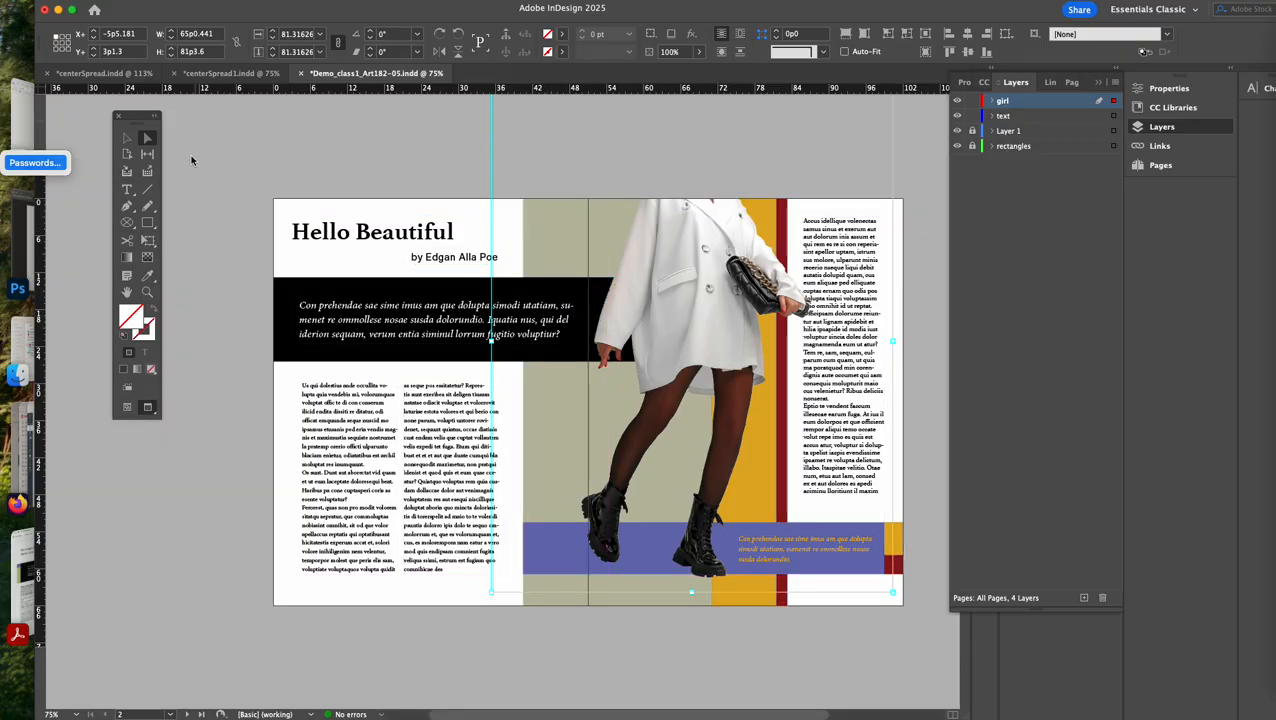
click(210, 163)
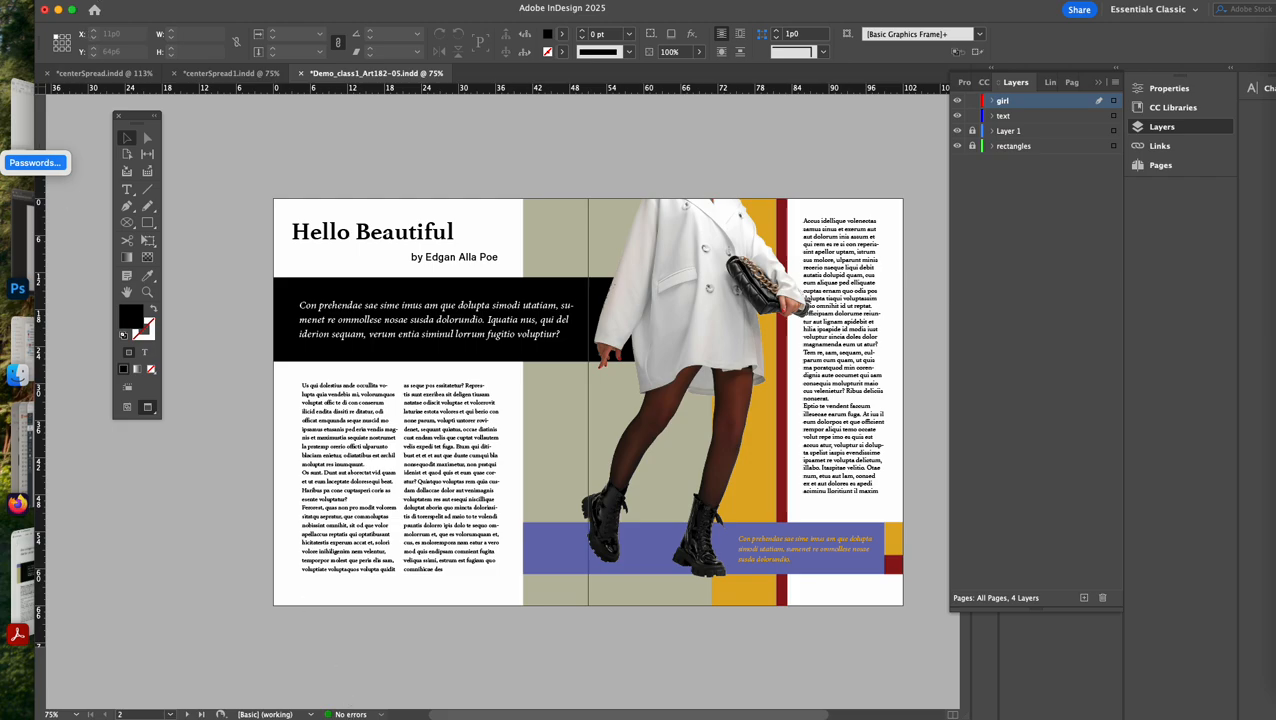
click(94, 1)
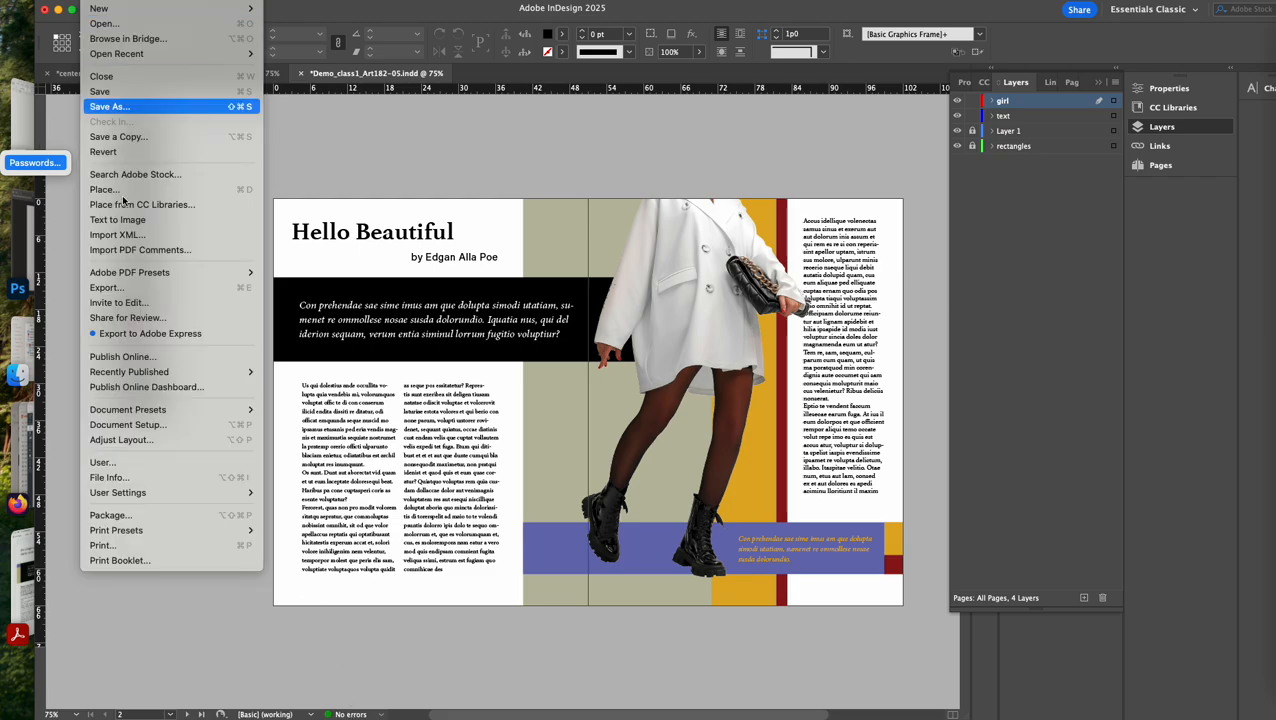
click(148, 515)
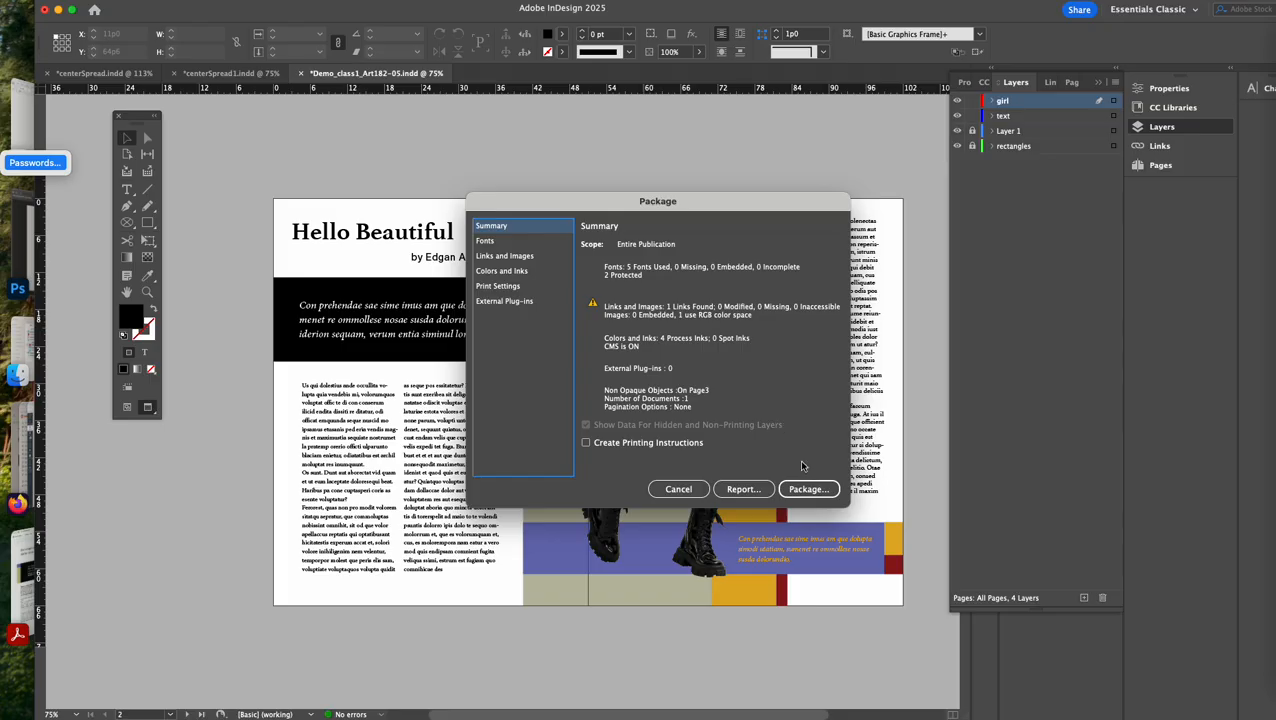
click(808, 489)
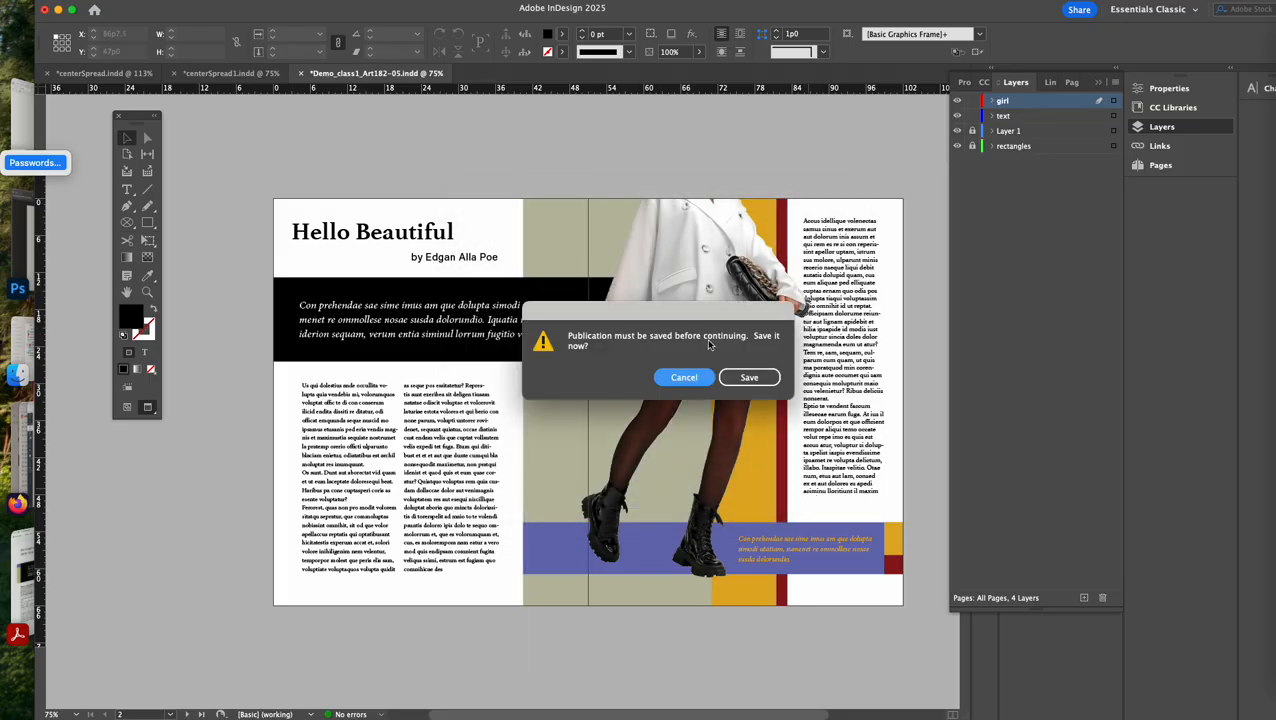
click(745, 382)
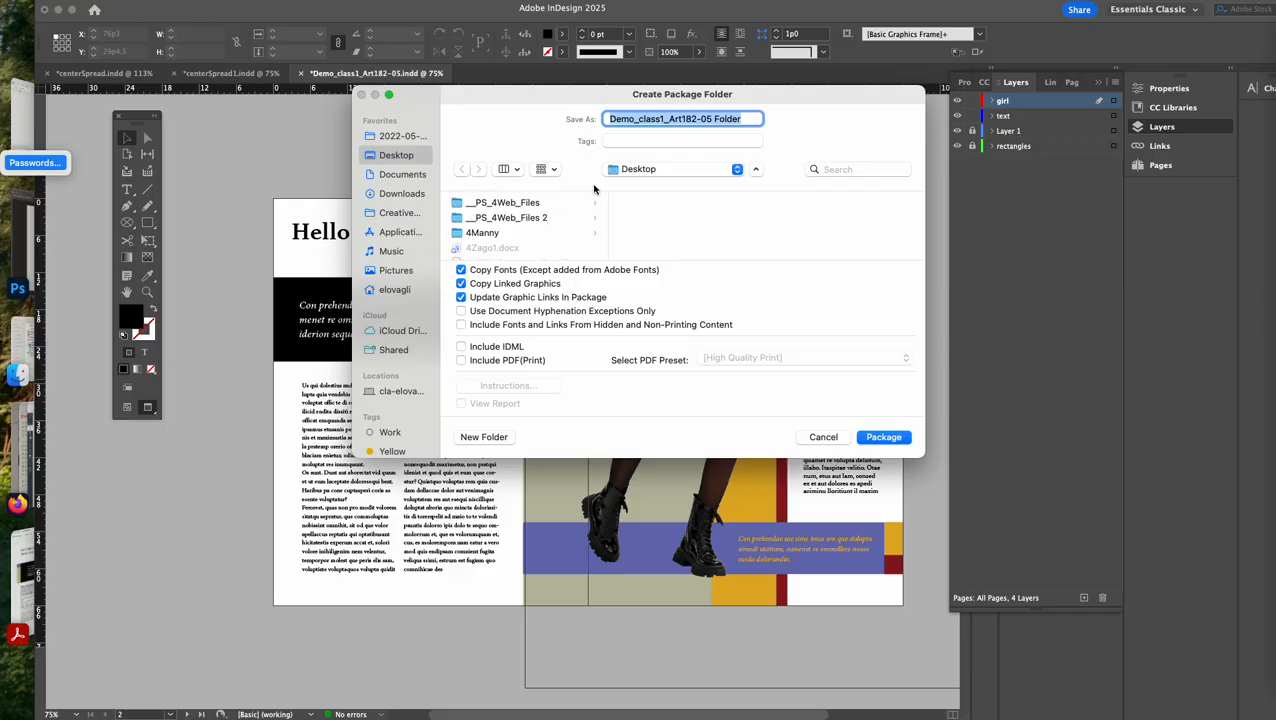
Package the document as "Demo_class1_Art182-05 Folder" inside InDesign_MagazineSpread_demo, copying fonts and linked graphics, and accept the font licence warning
scroll(530, 230, down, 5)
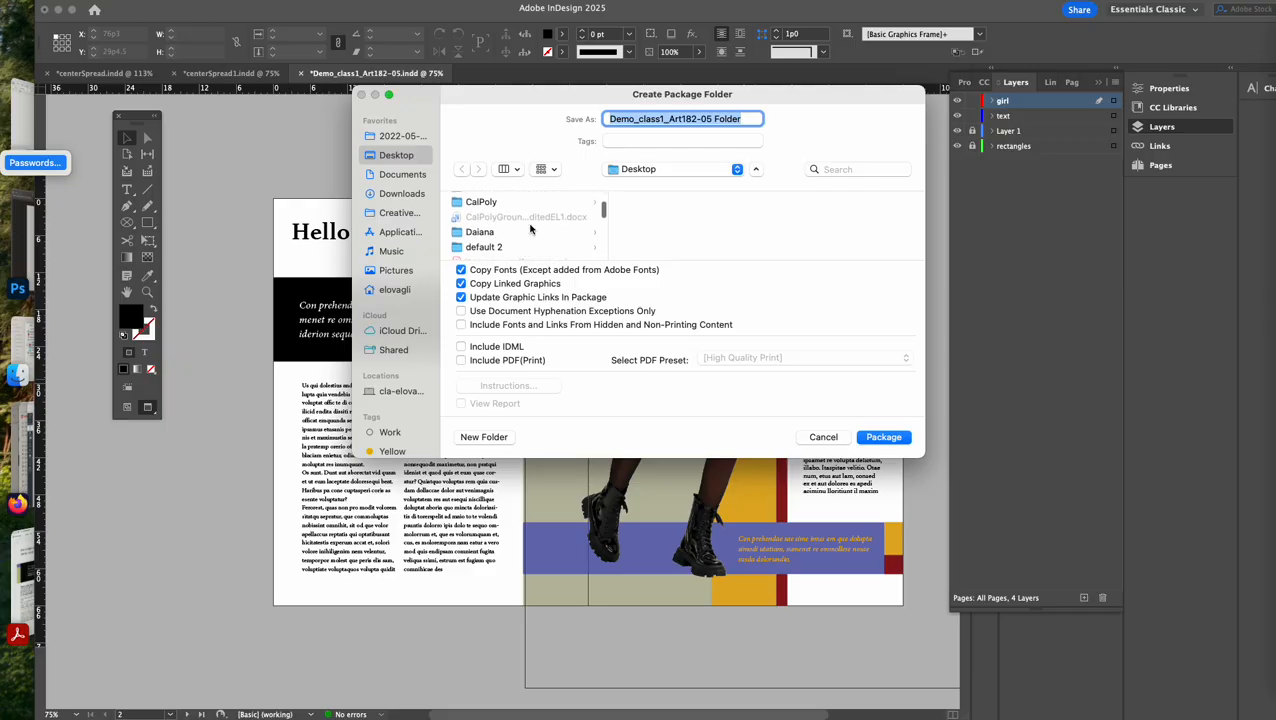
scroll(530, 230, down, 8)
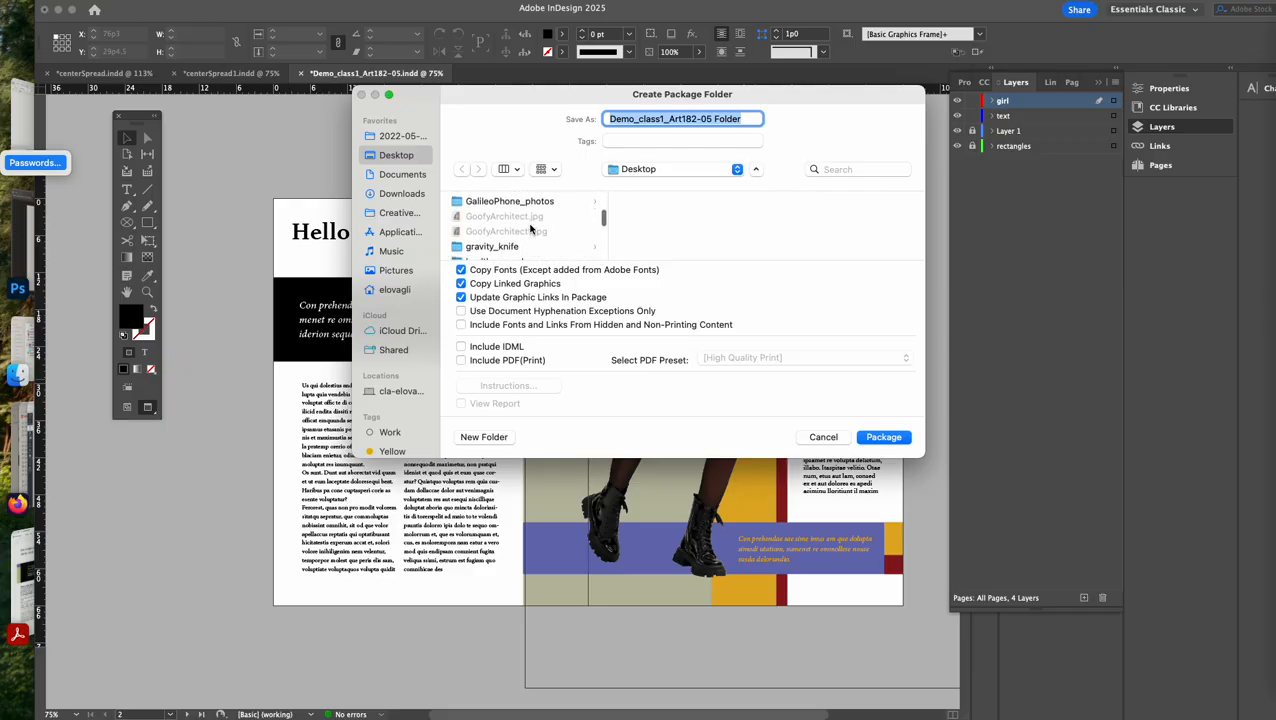
scroll(530, 230, down, 3)
scroll(530, 228, down, 4)
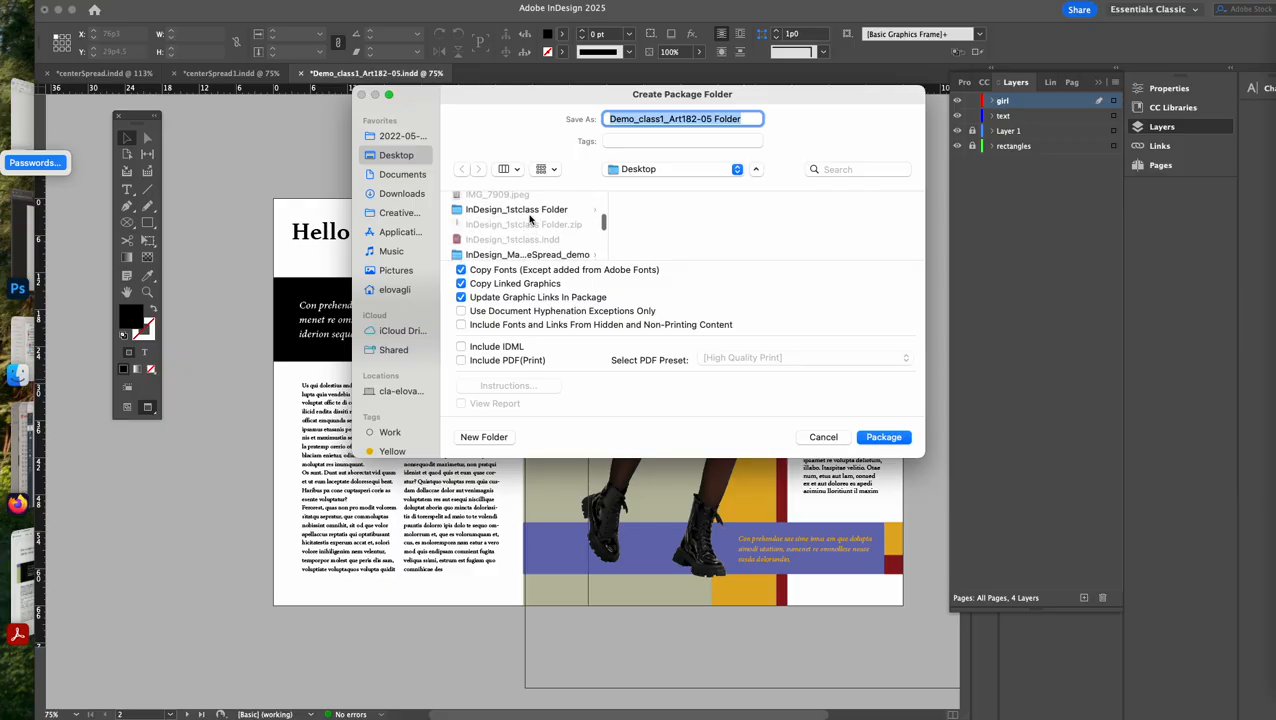
scroll(530, 222, down, 2)
click(530, 233)
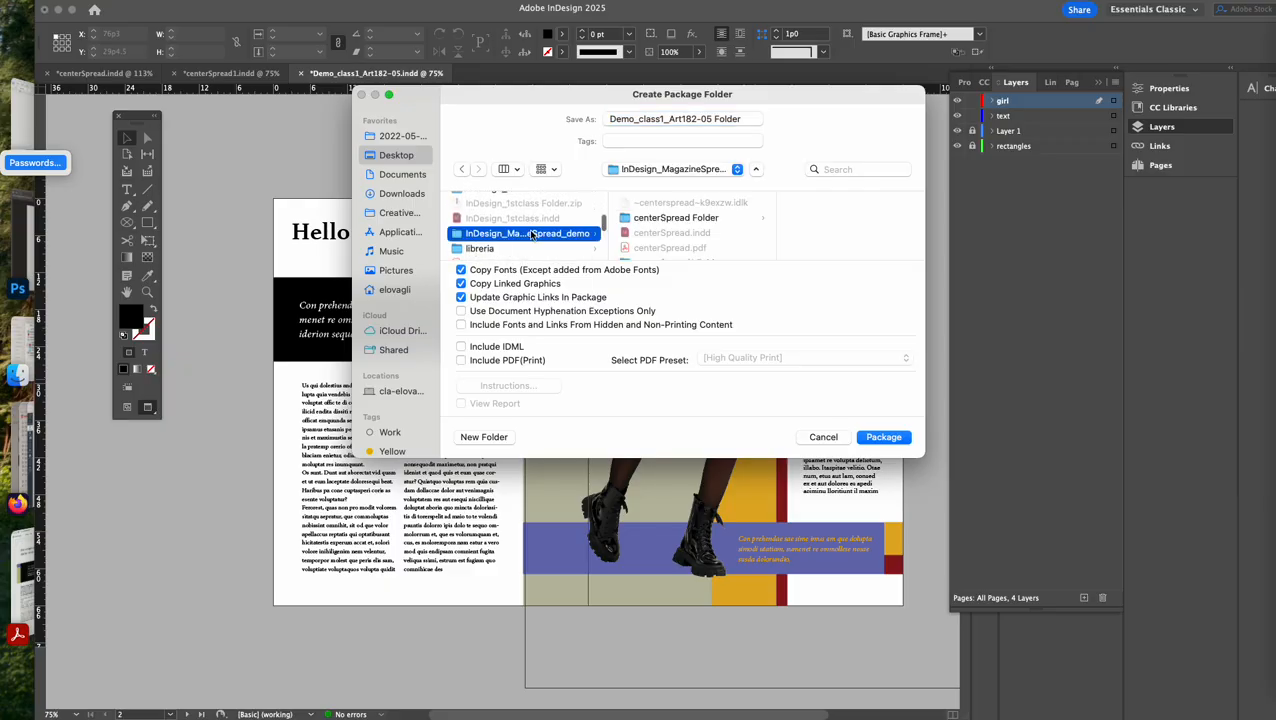
scroll(641, 213, down, 3)
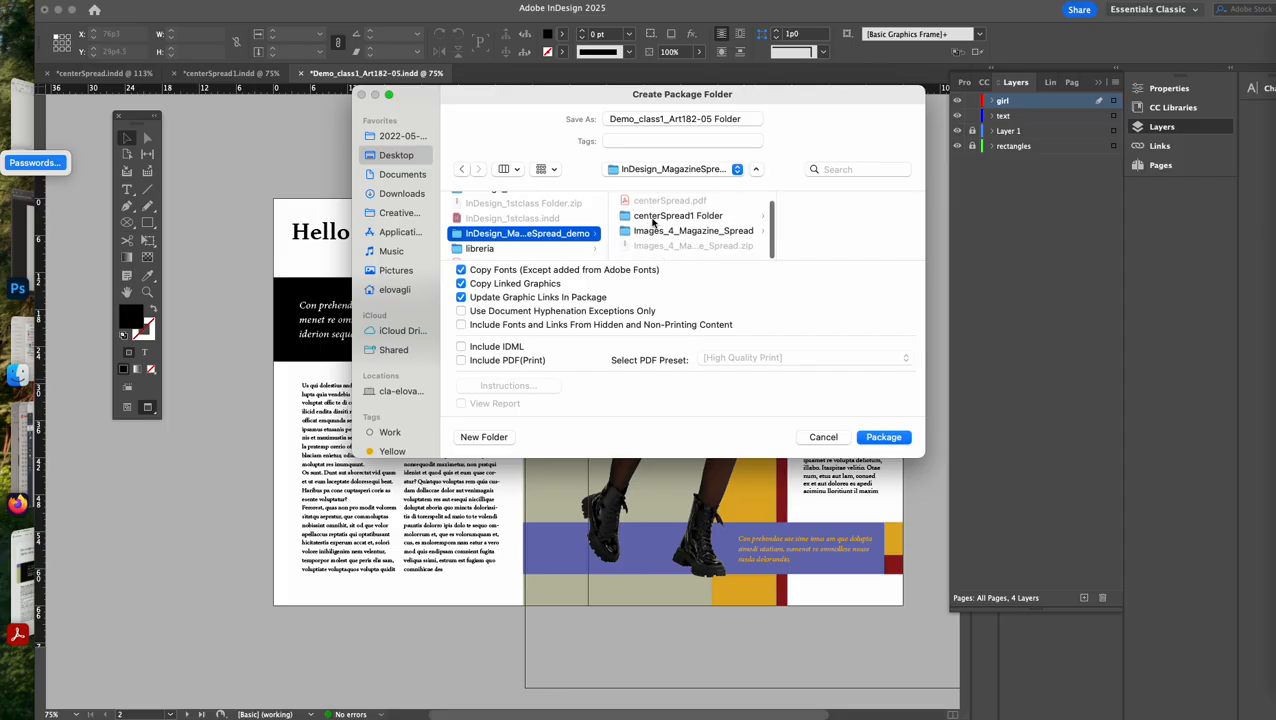
scroll(652, 222, up, 3)
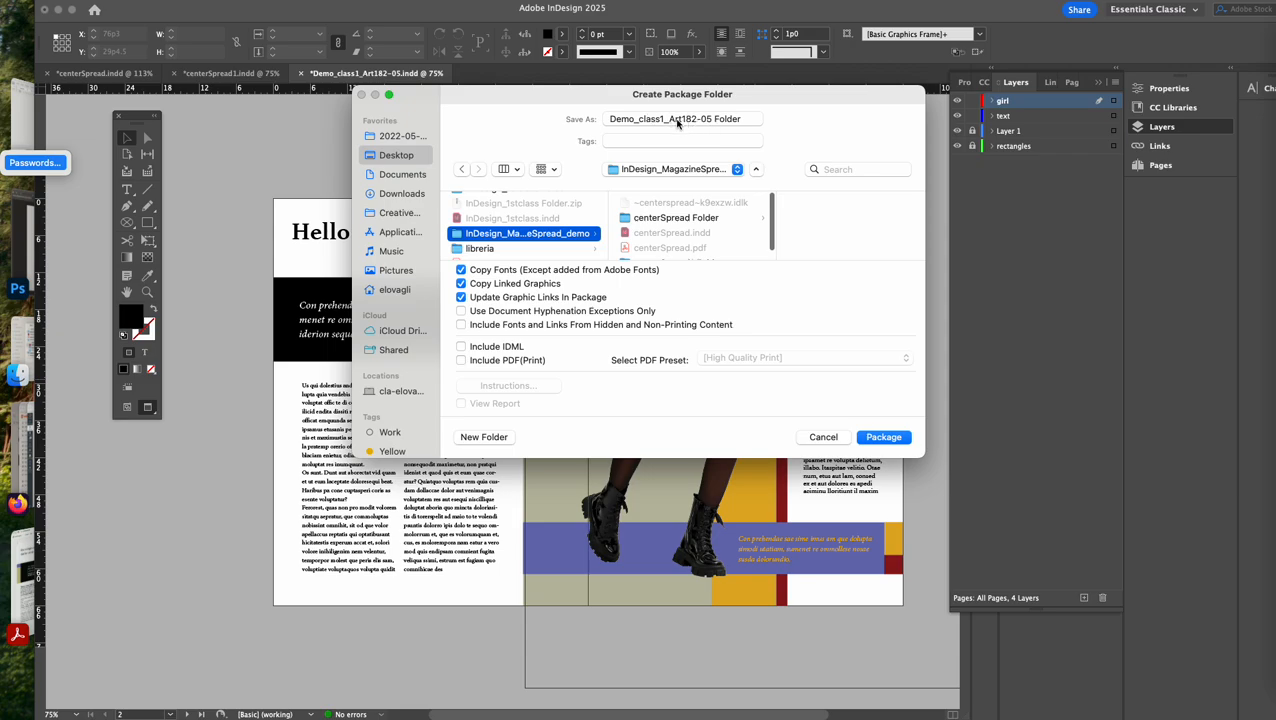
click(884, 439)
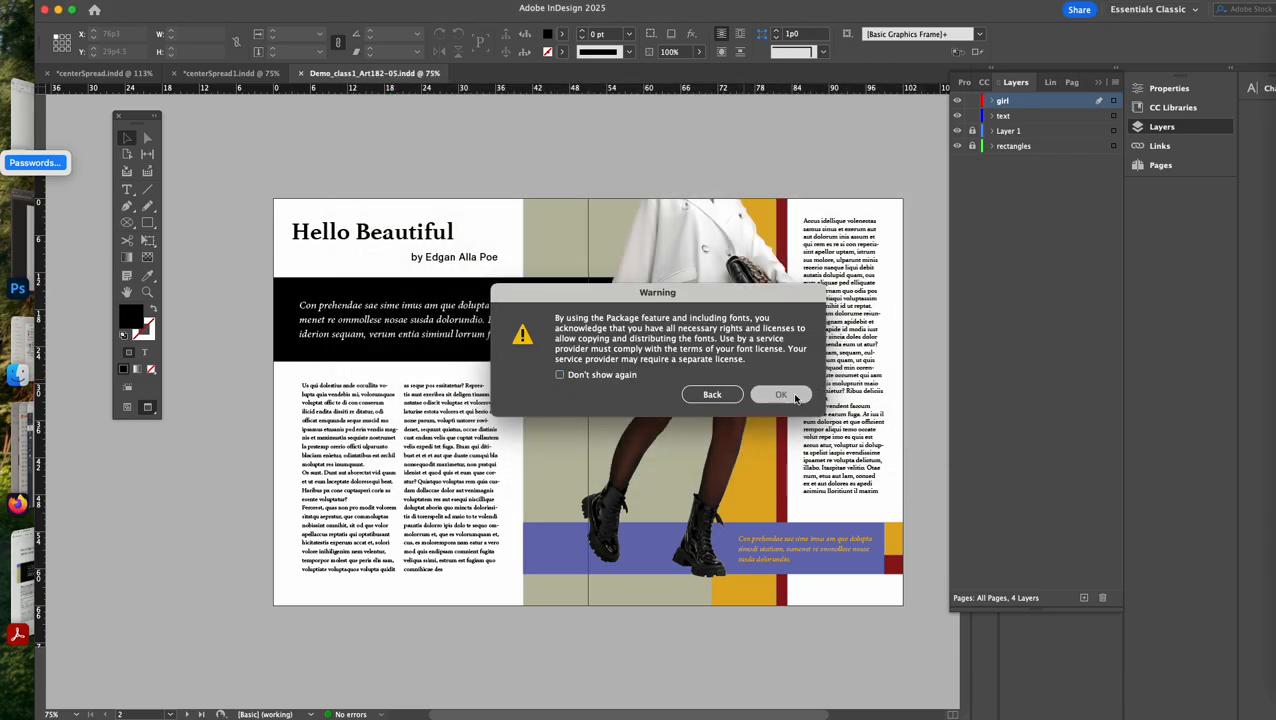
click(795, 395)
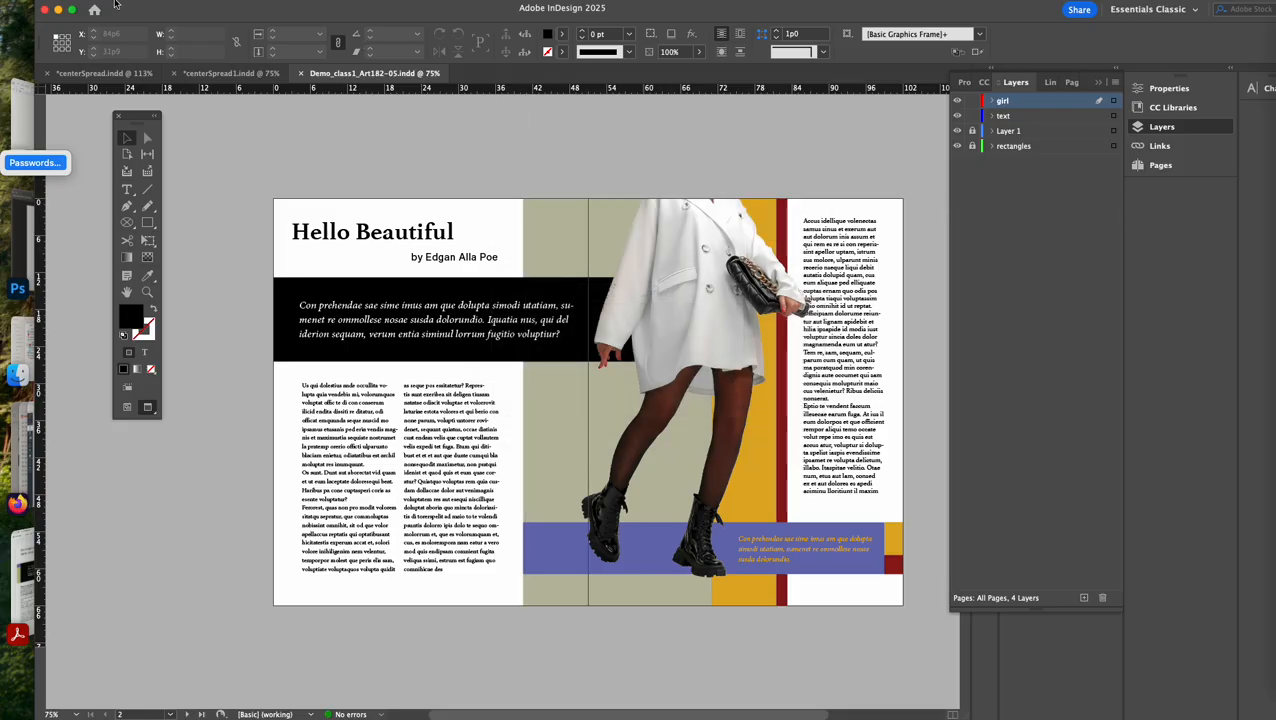
Start exporting the document as Demo_class1_Art182-05.pdf in Adobe PDF (Print) format and choose the [PDF/X-1a:2001] preset
click(98, 0)
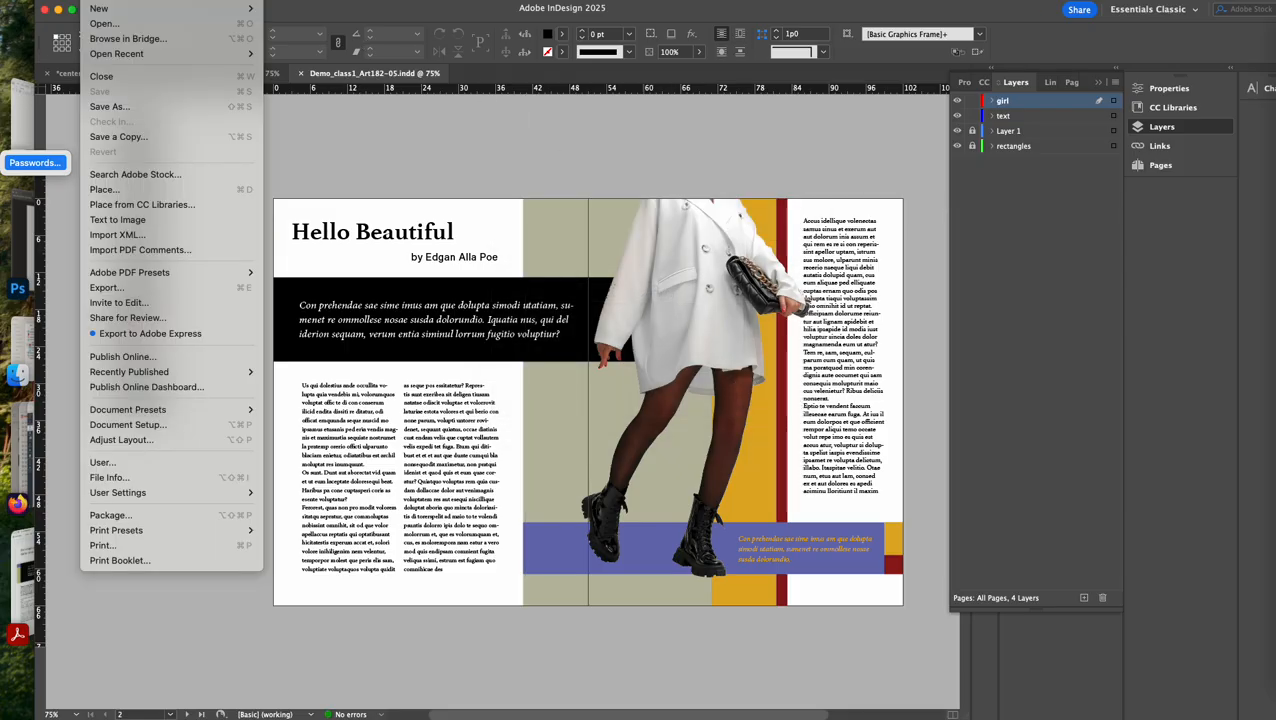
click(104, 287)
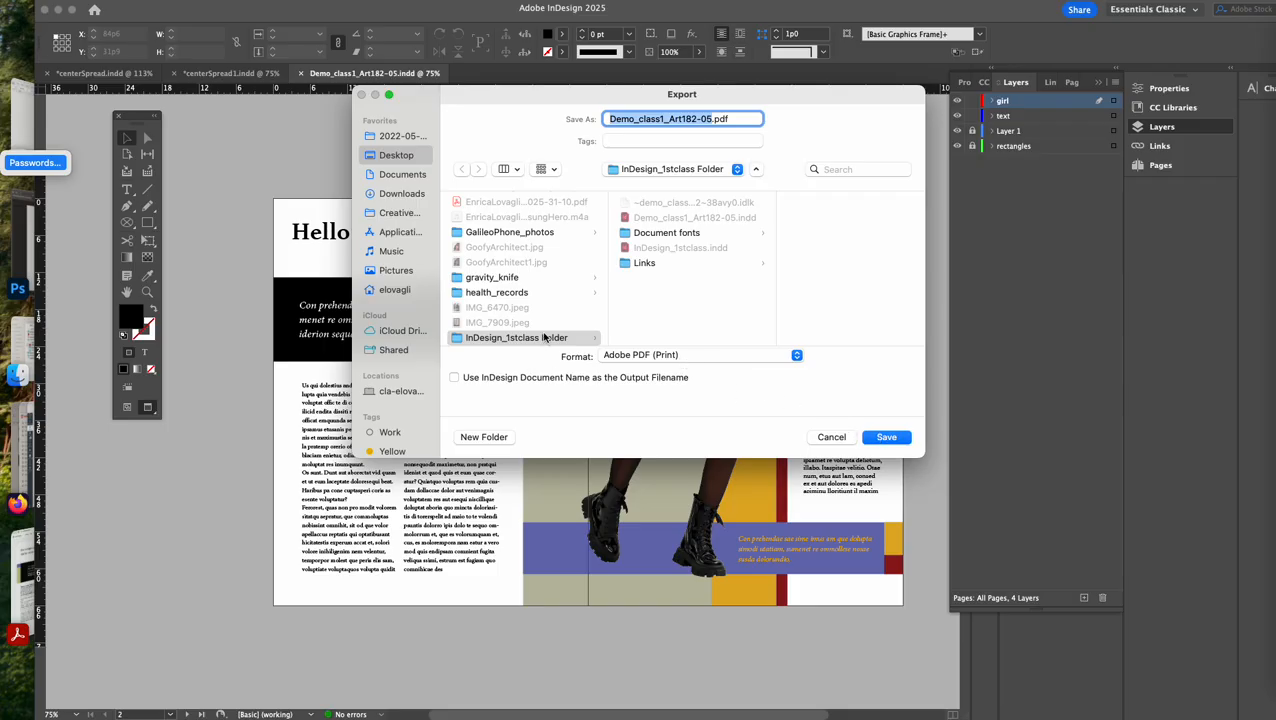
click(880, 438)
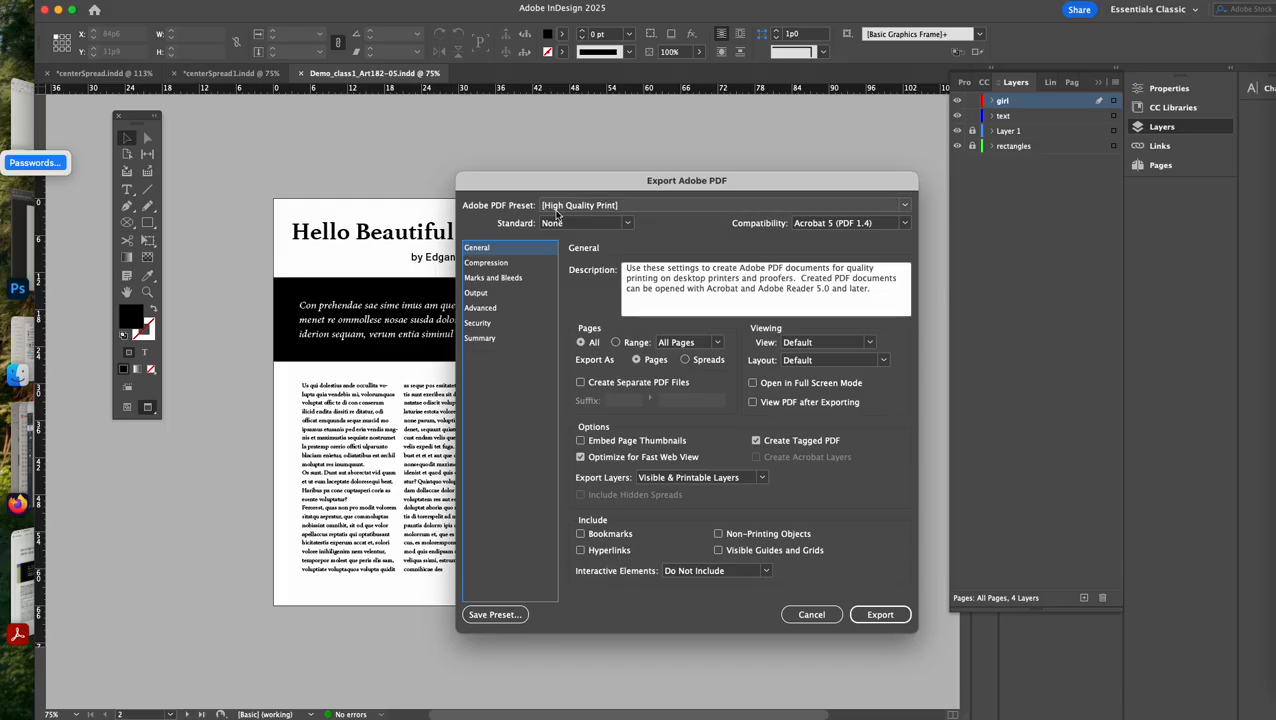
click(558, 210)
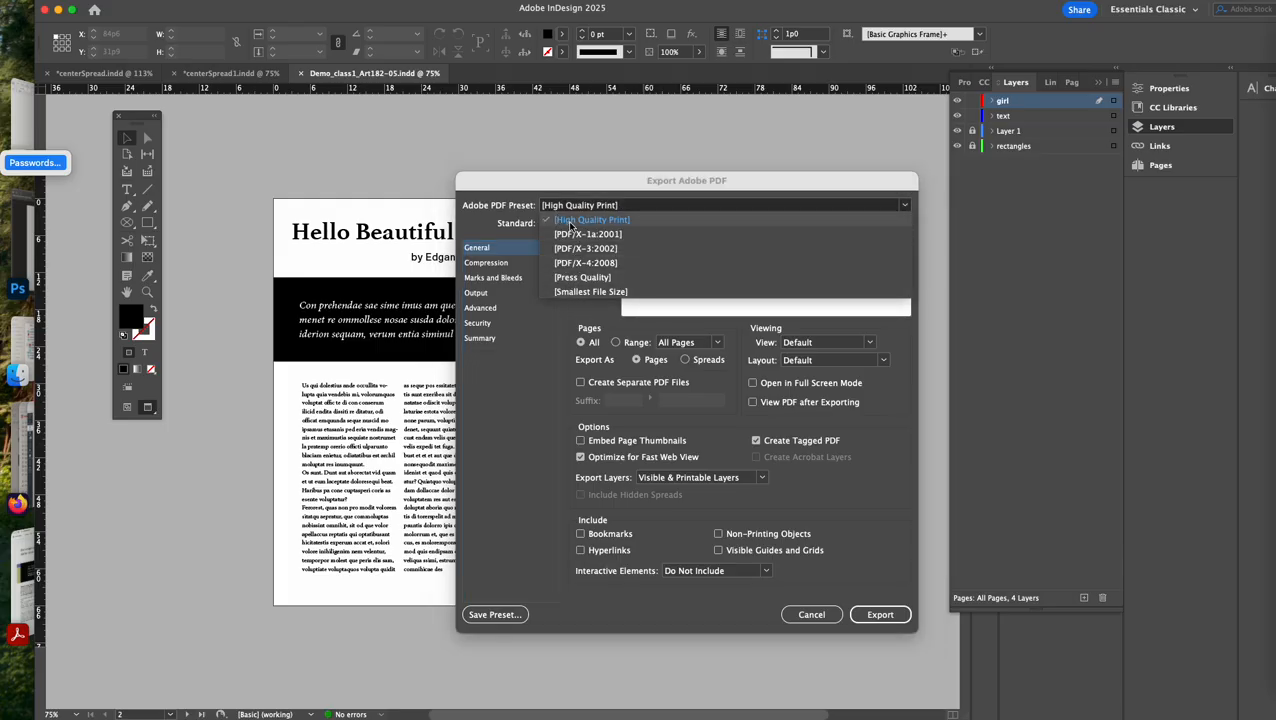
click(570, 221)
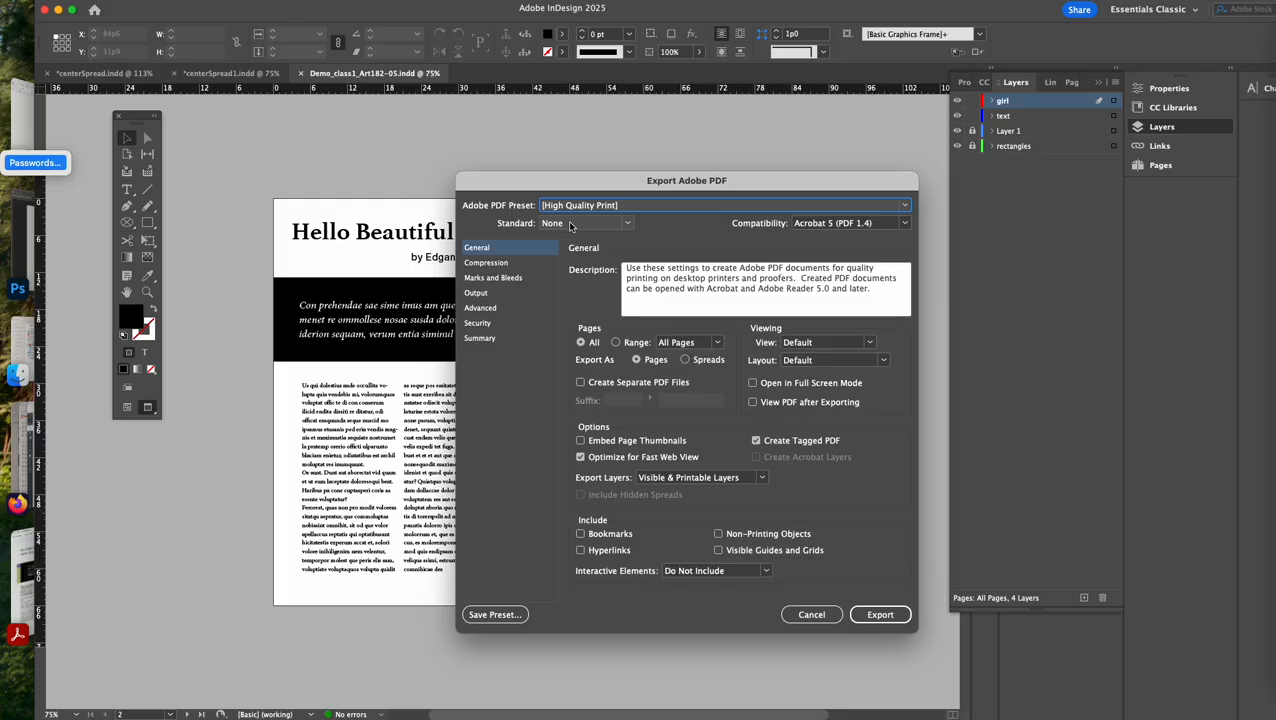
click(576, 207)
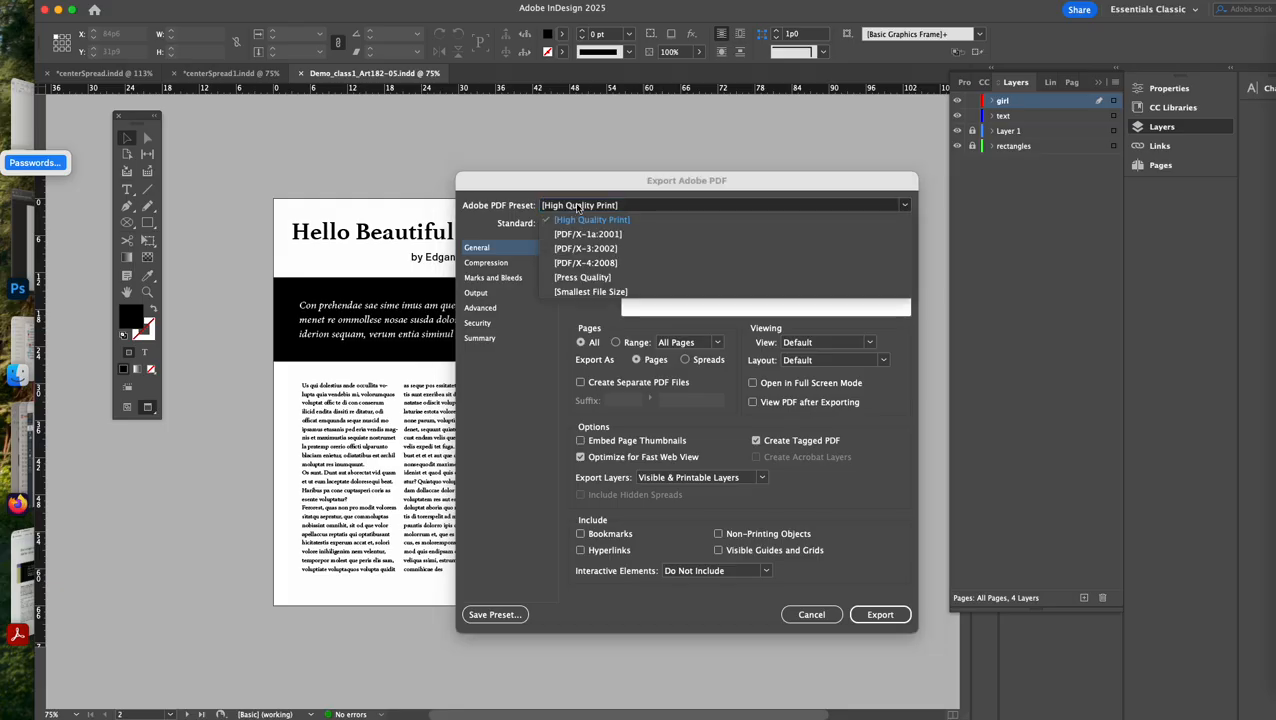
click(578, 238)
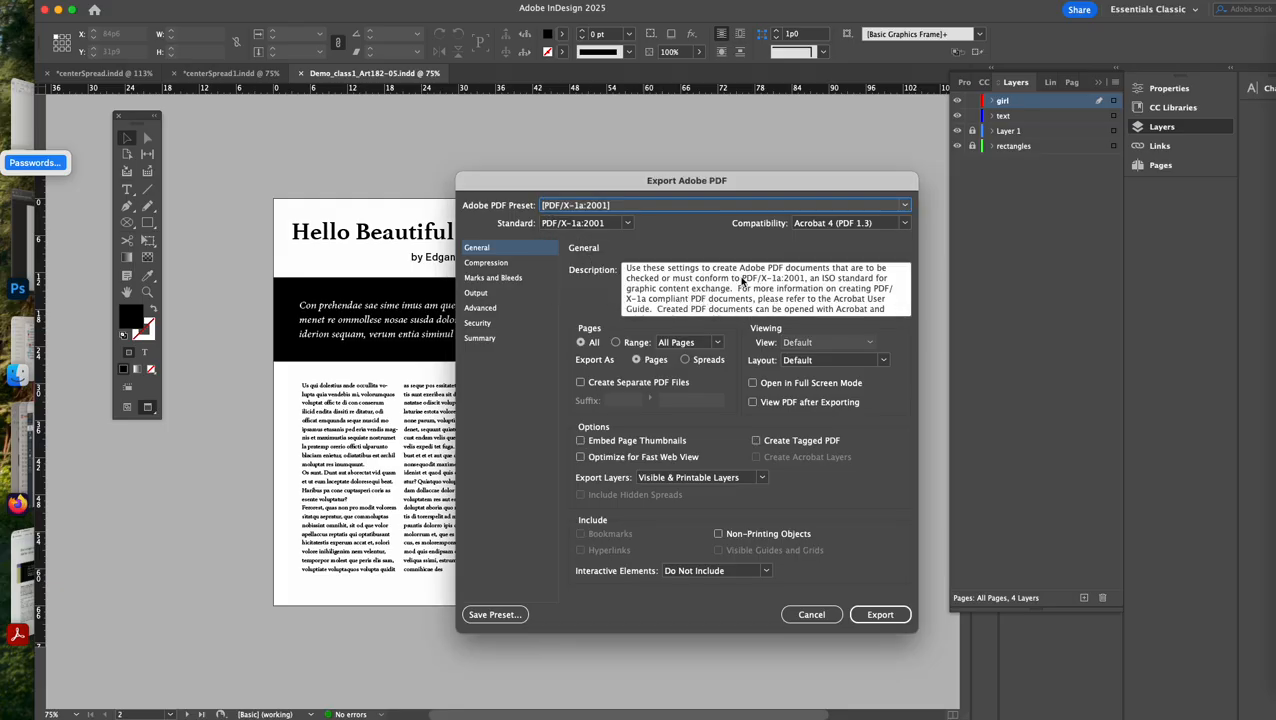
Export the PDF as spreads, keeping colour images downsampled to 300 pixels per inch
click(686, 361)
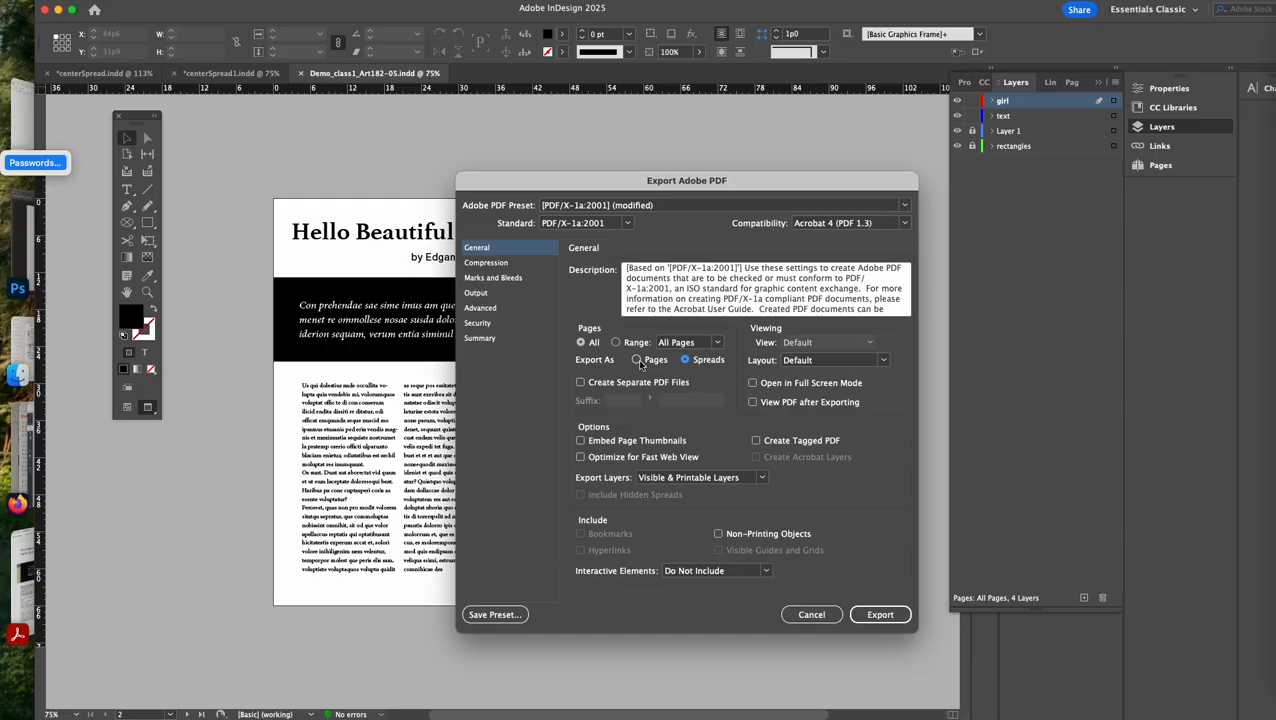
click(507, 263)
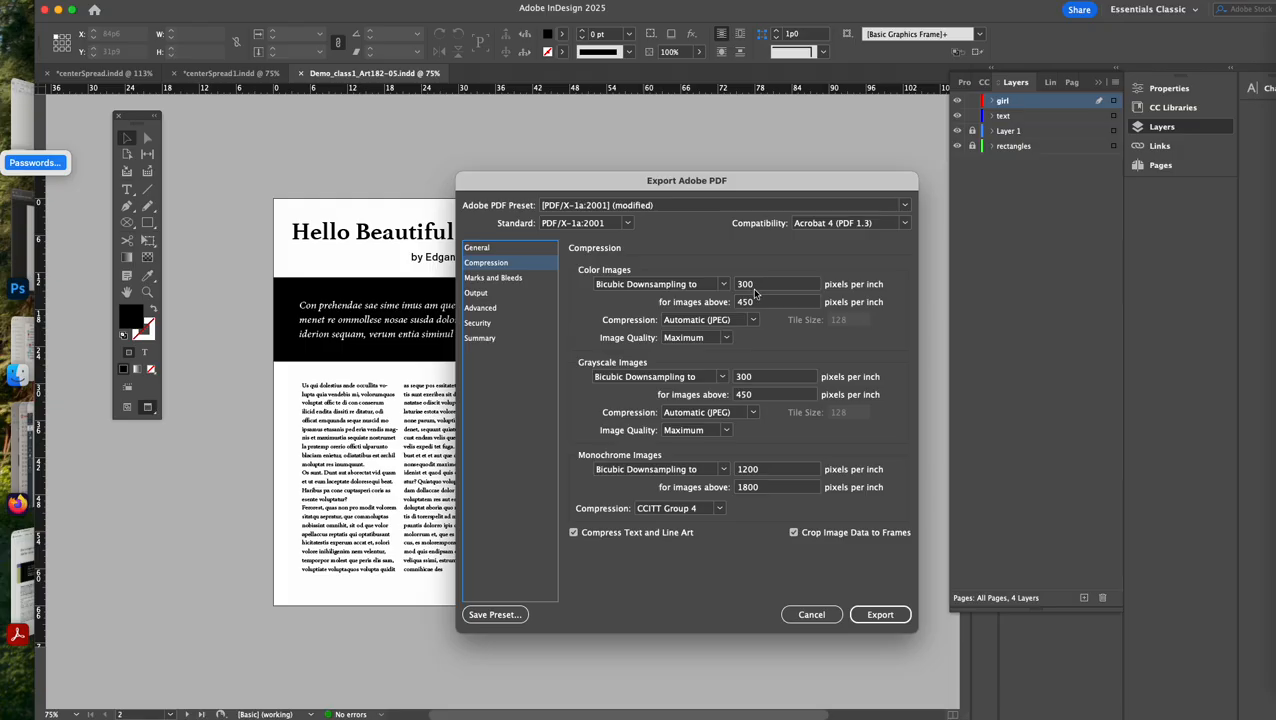
double_click(752, 285)
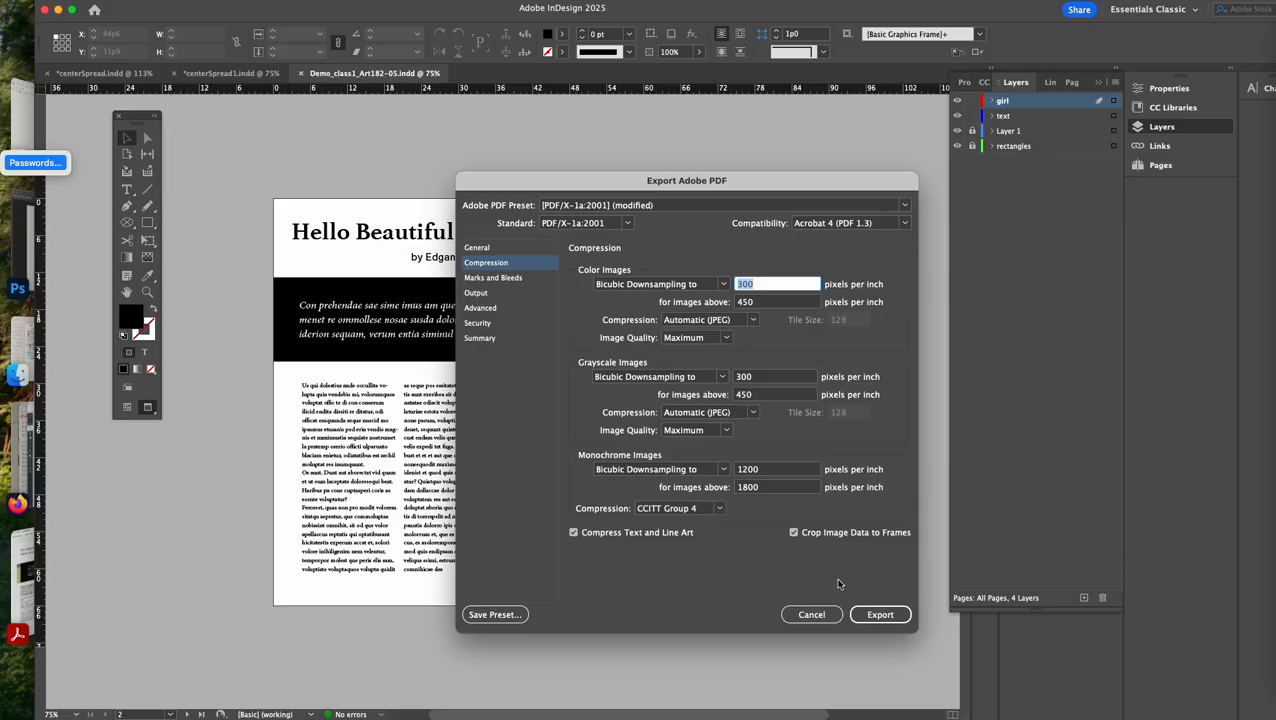
click(876, 614)
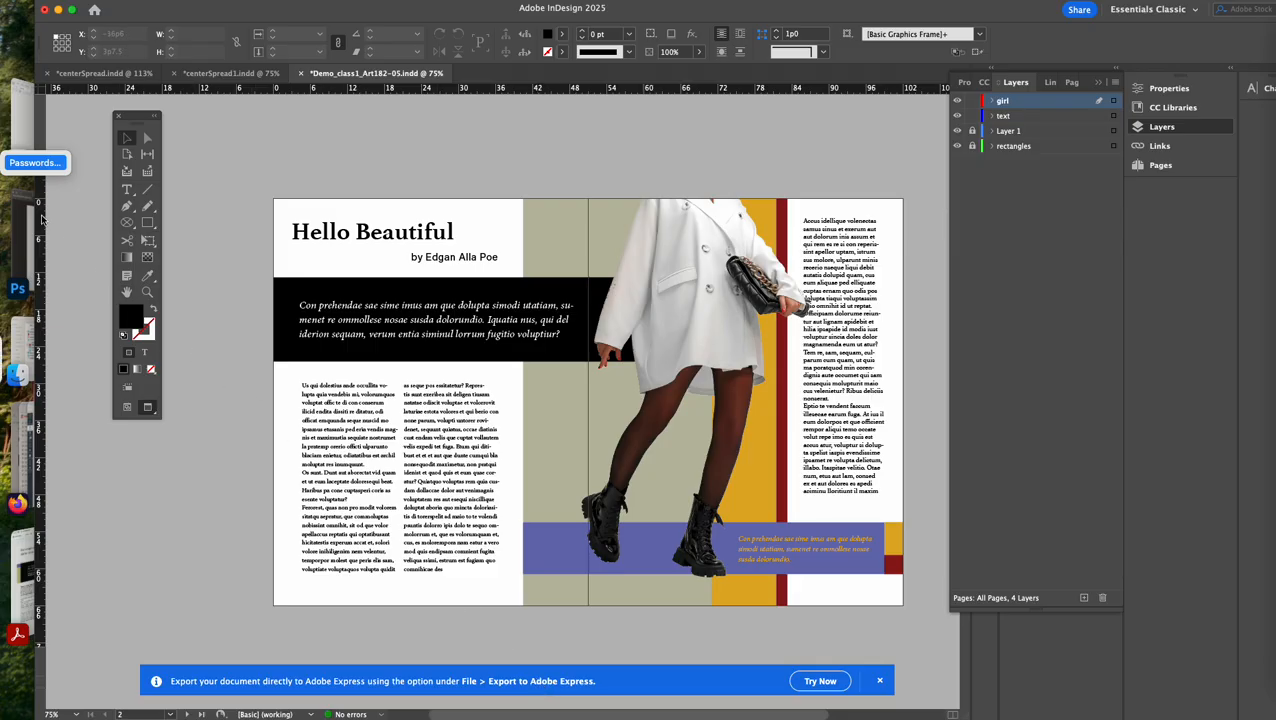
Switch to the desktop and open the InDesign_MagazineSpread_demo folder in Finder
click(58, 9)
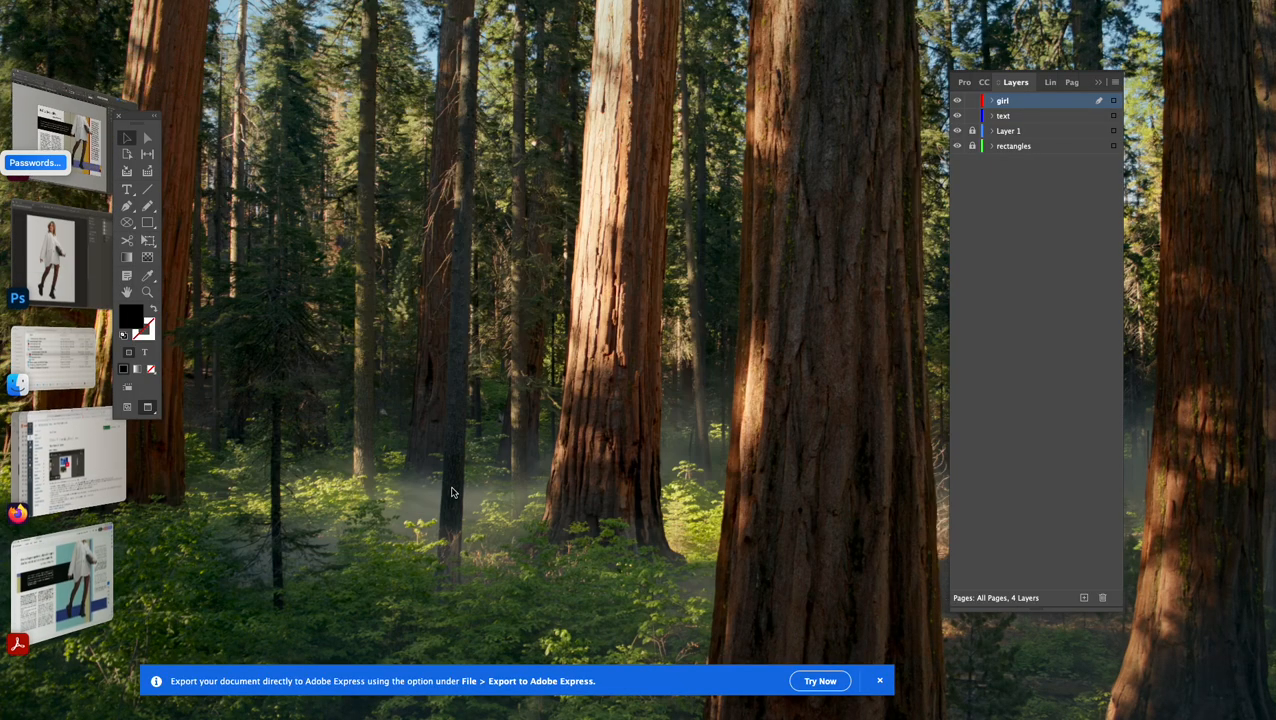
click(511, 572)
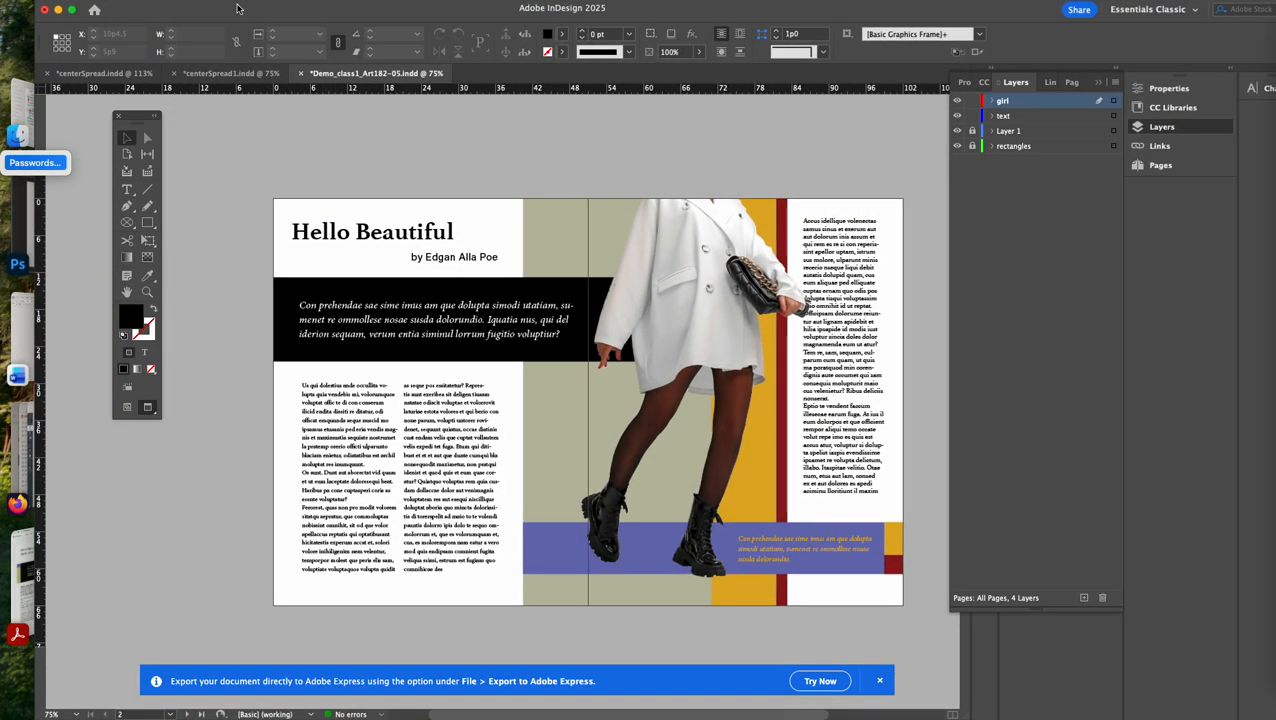
drag(238, 8, 615, 667)
click(575, 550)
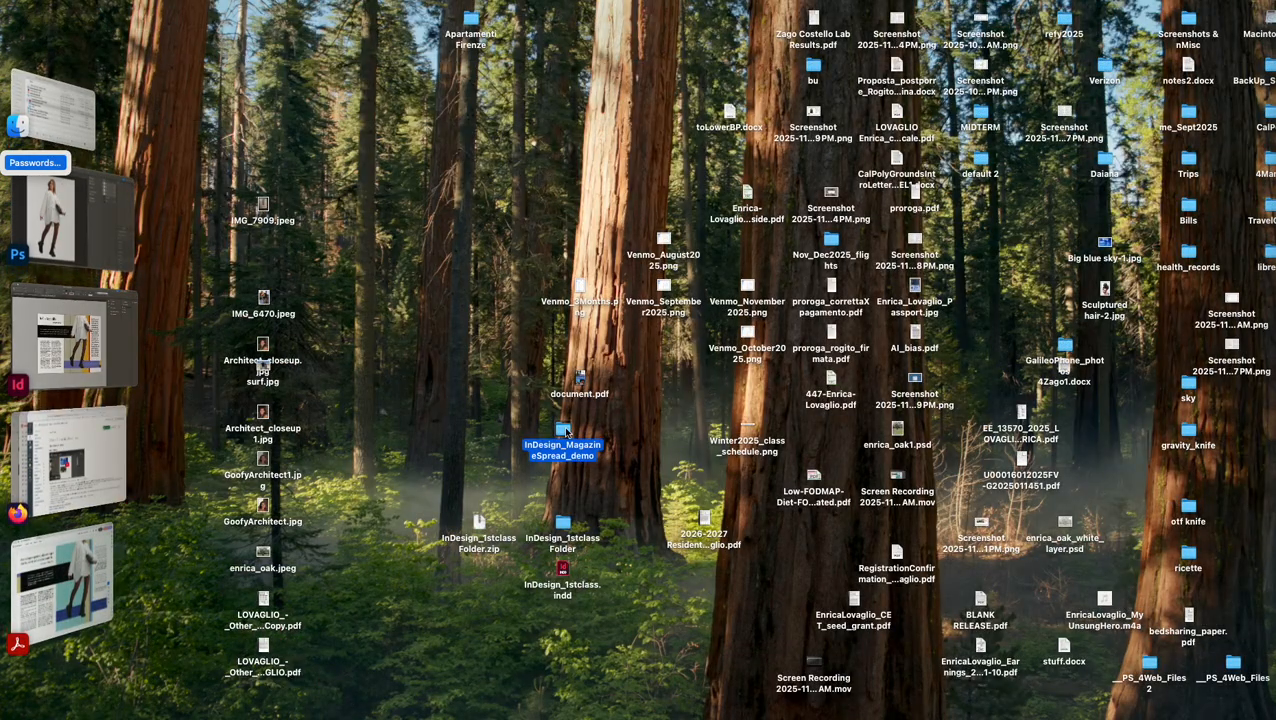
double_click(566, 432)
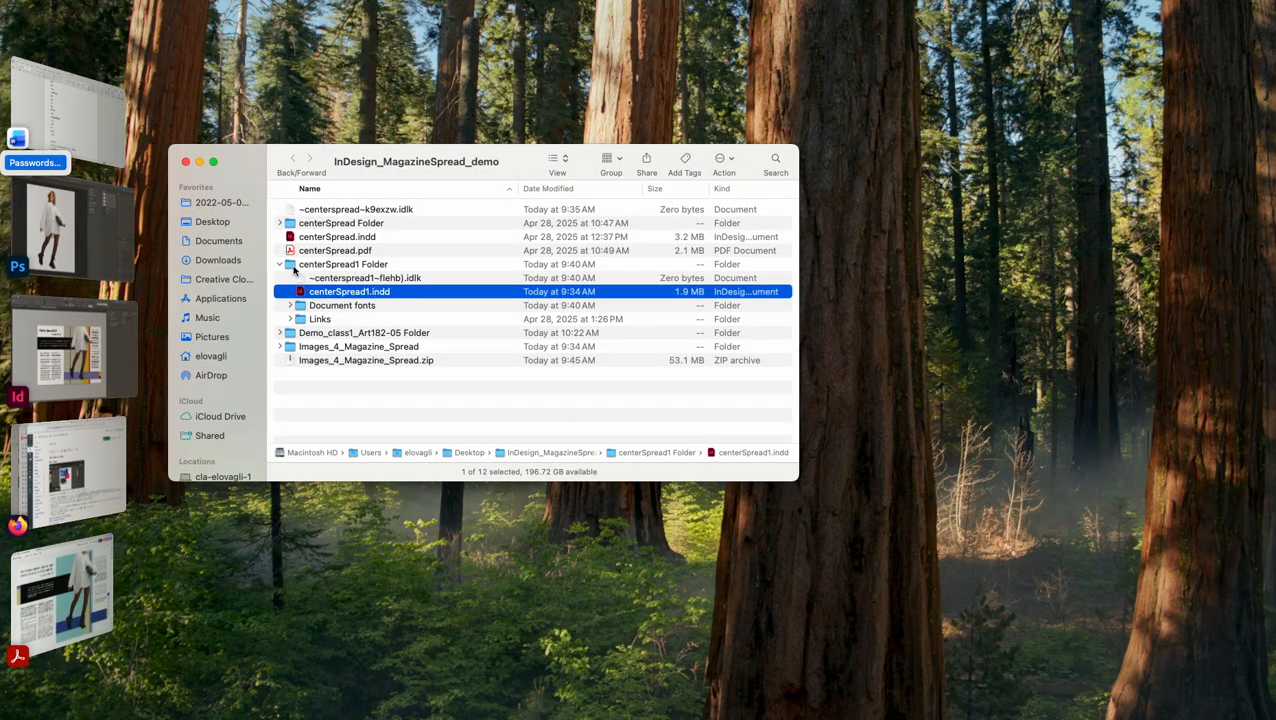
Examine the packaged Demo_class1_Art182-05 Folder, including its InDesign file, Document fonts and Links, and the Images_4_Magazine_Spread folder
click(280, 264)
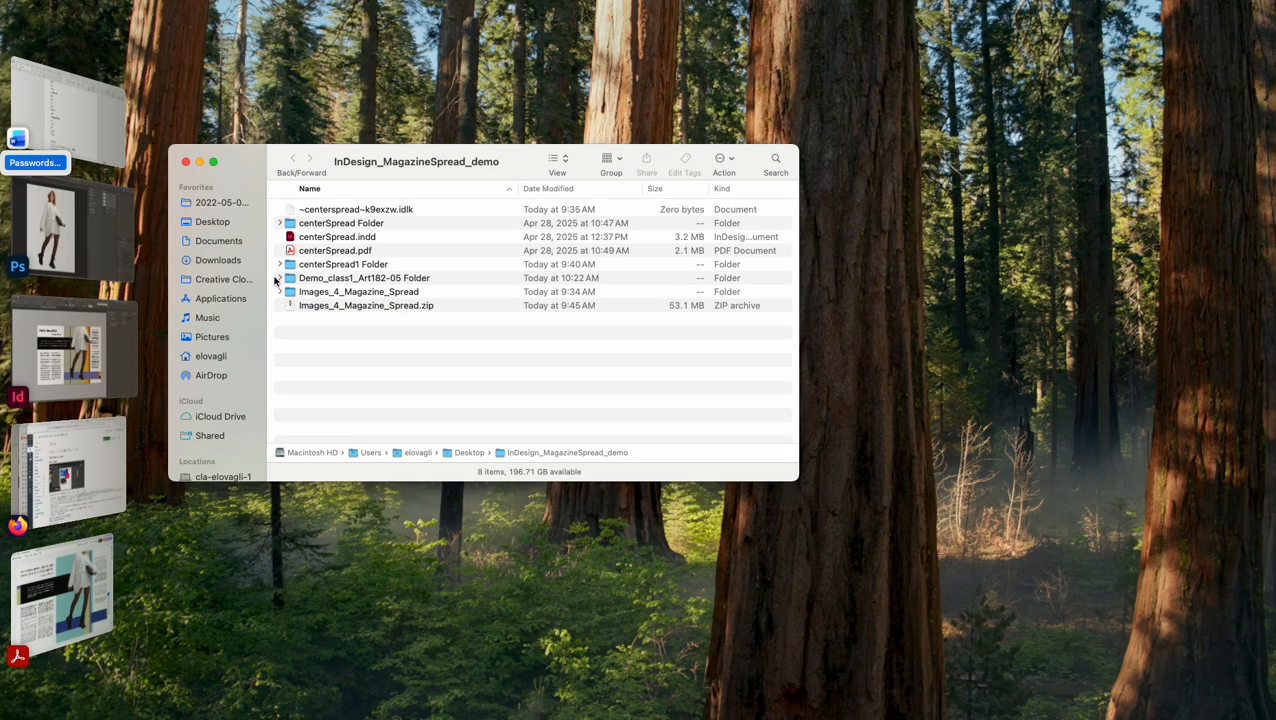
click(284, 280)
click(281, 278)
click(333, 292)
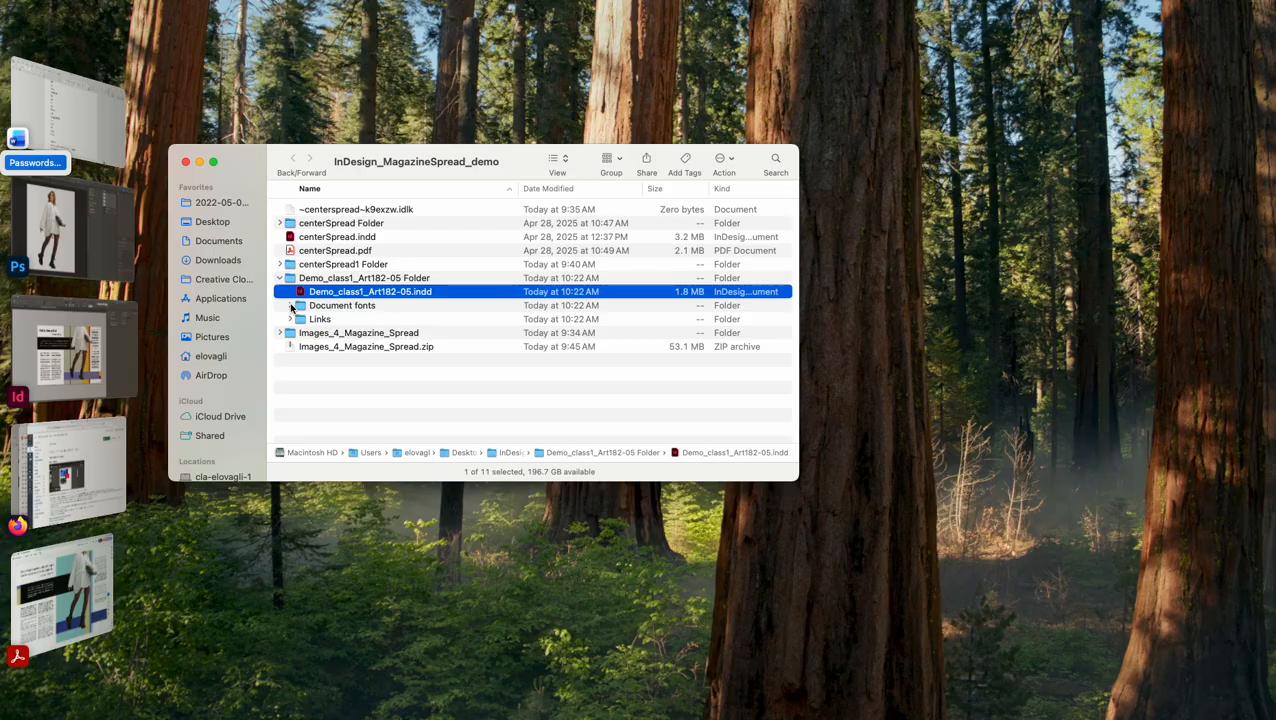
click(290, 305)
click(290, 305)
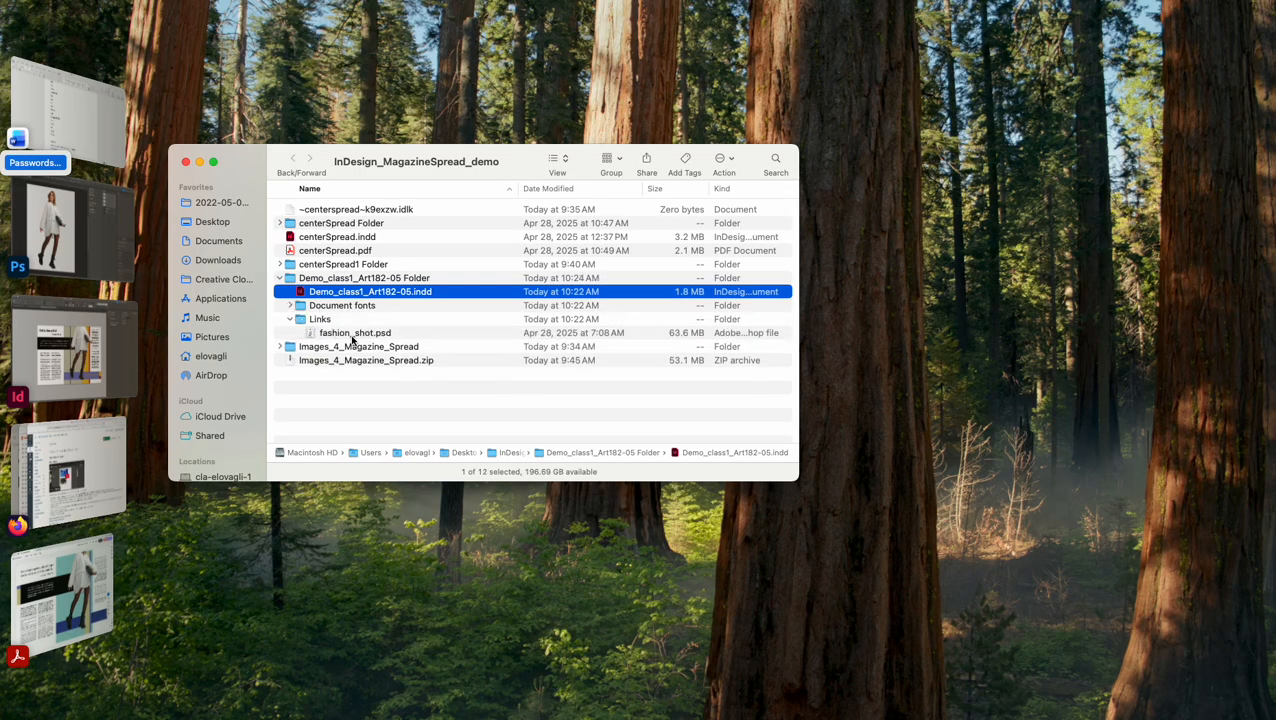
click(289, 319)
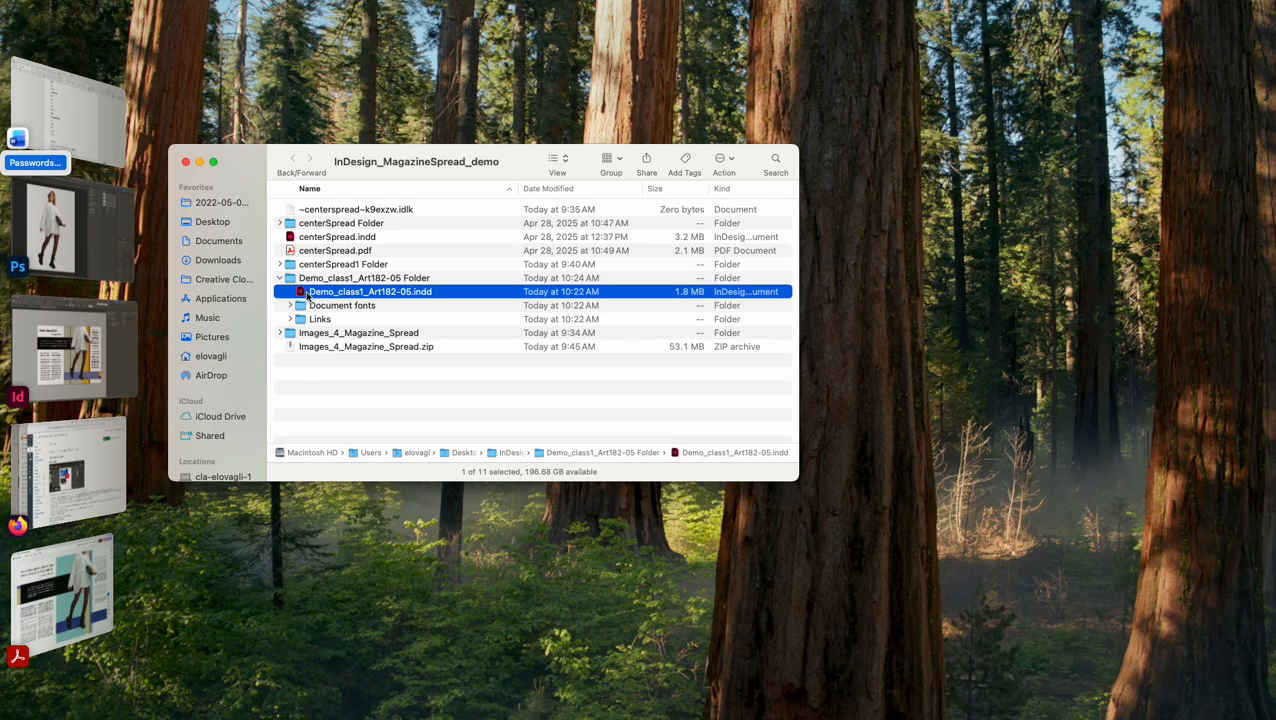
click(280, 333)
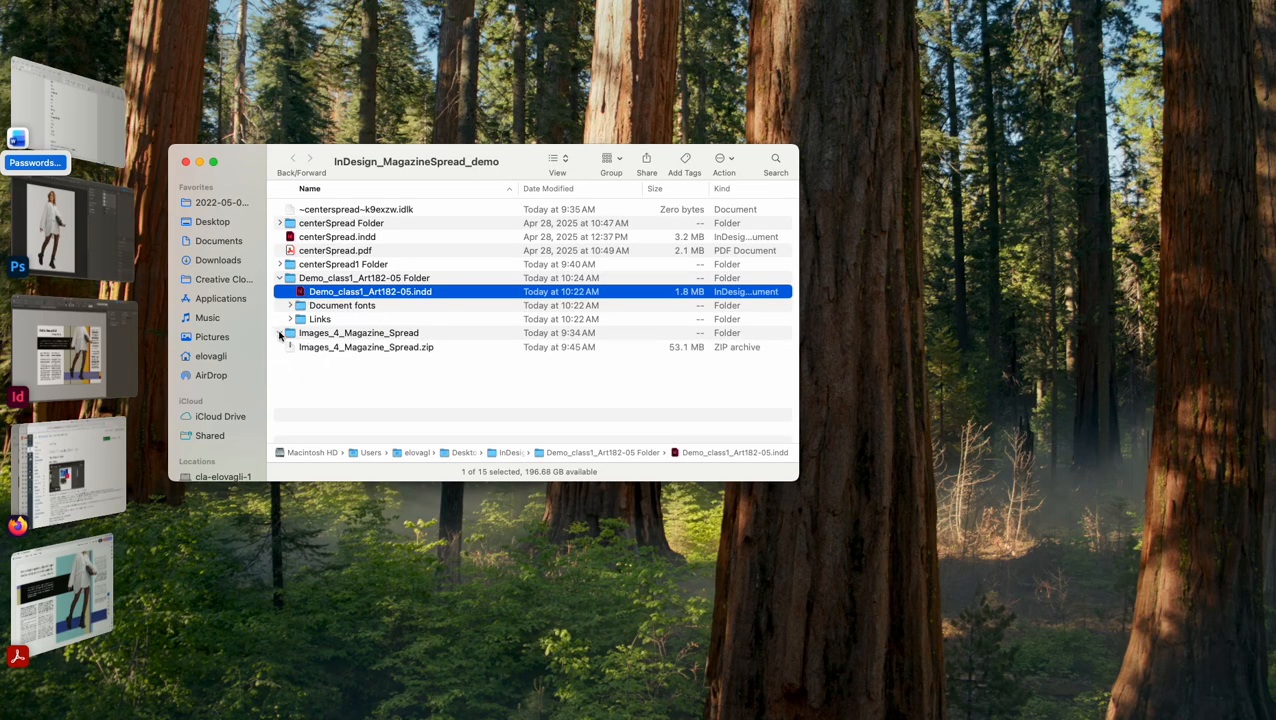
click(280, 333)
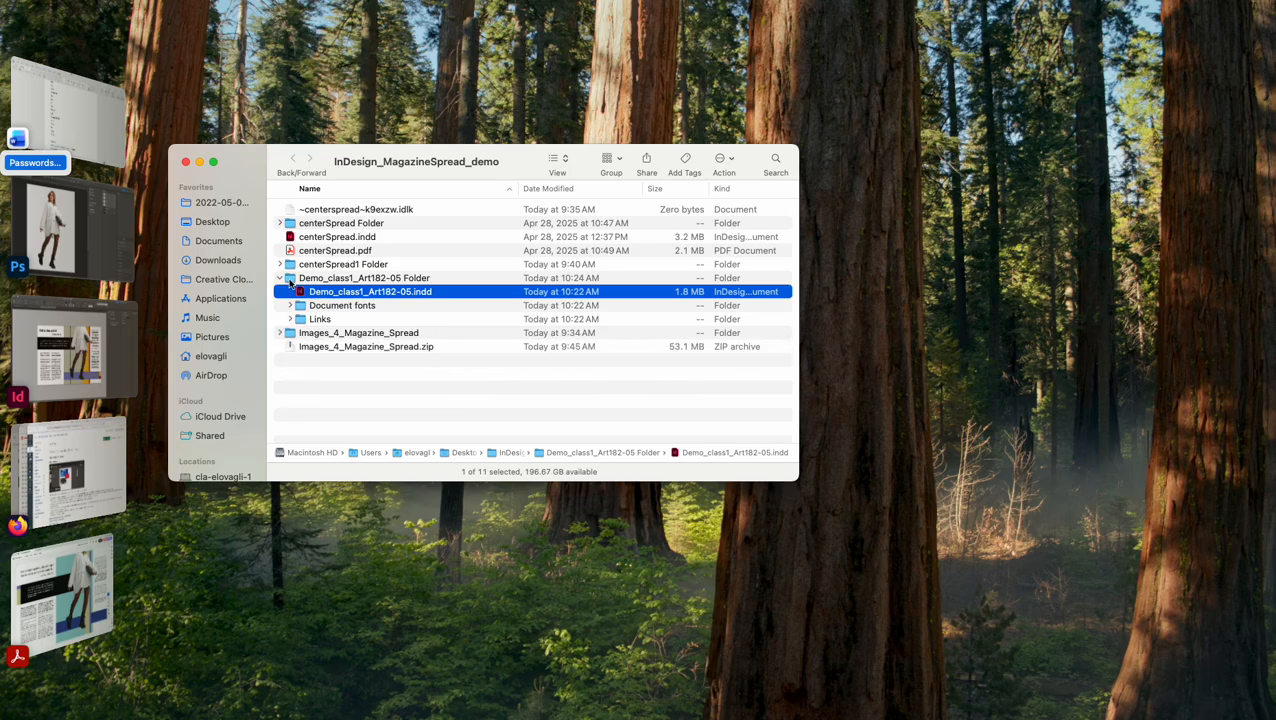
Return to the Demo_class1_Art182-05 document in InDesign and start a new export
double_click(302, 297)
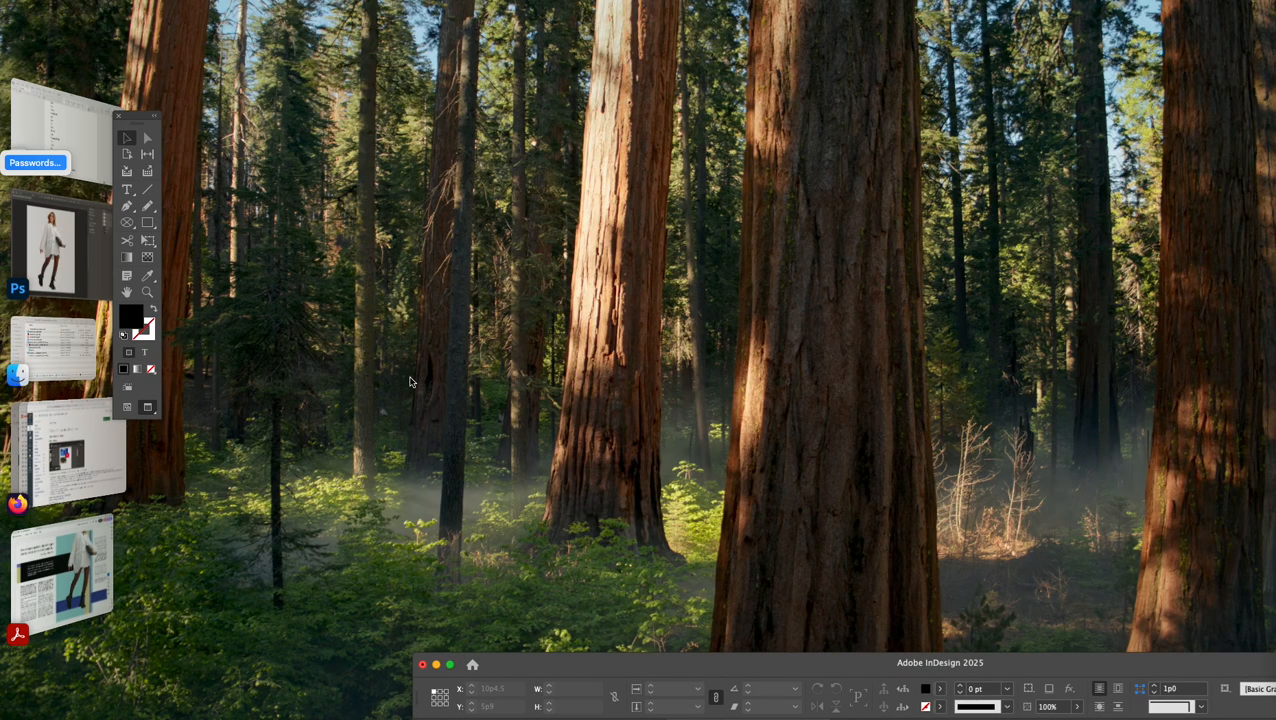
double_click(612, 662)
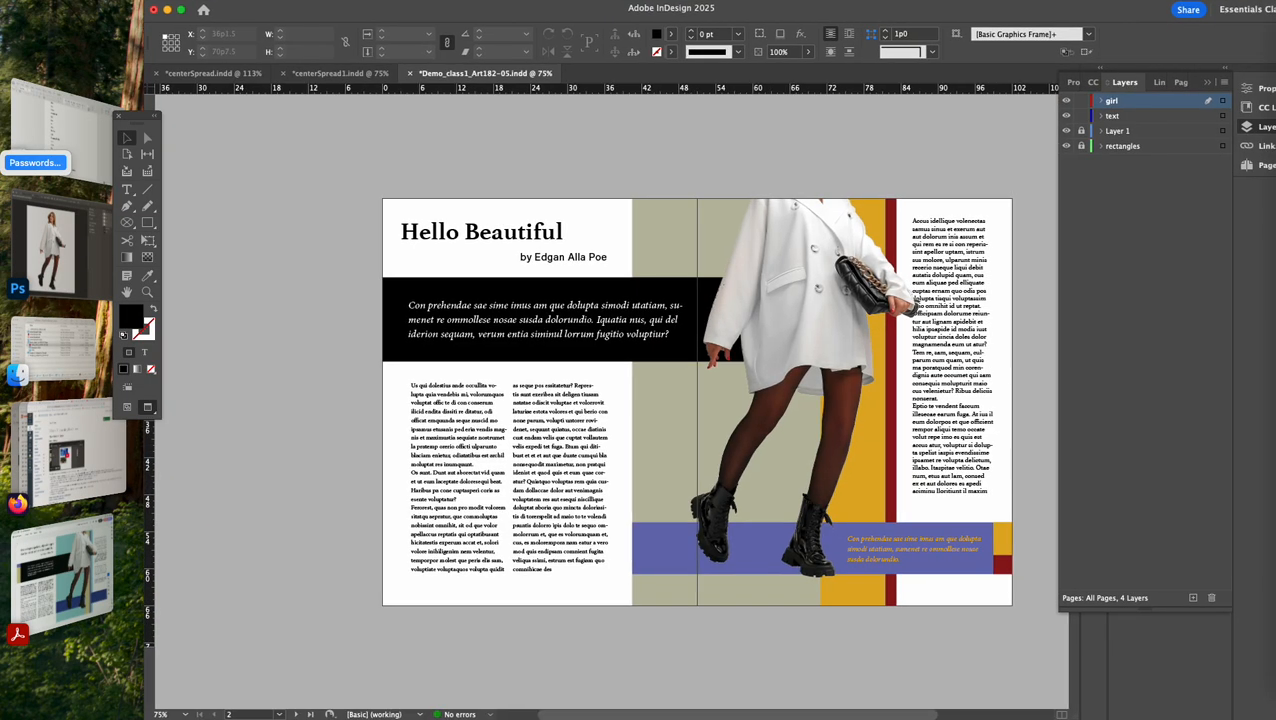
click(108, 2)
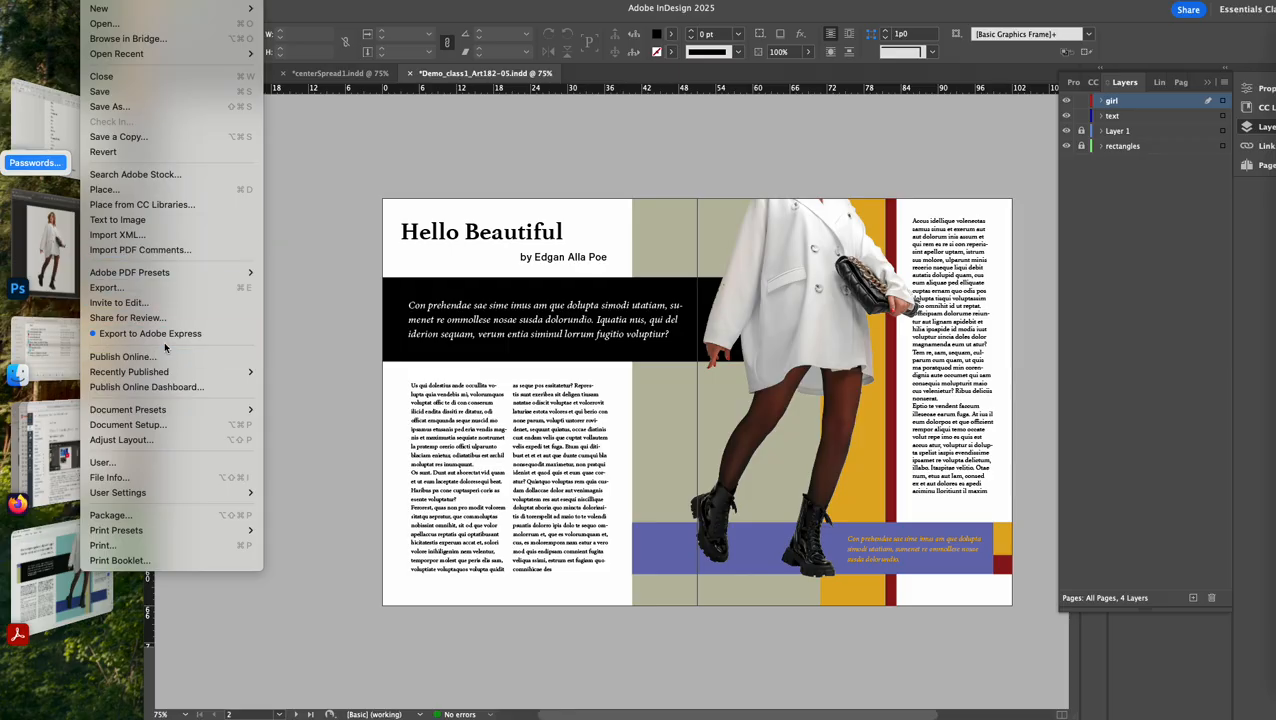
click(331, 336)
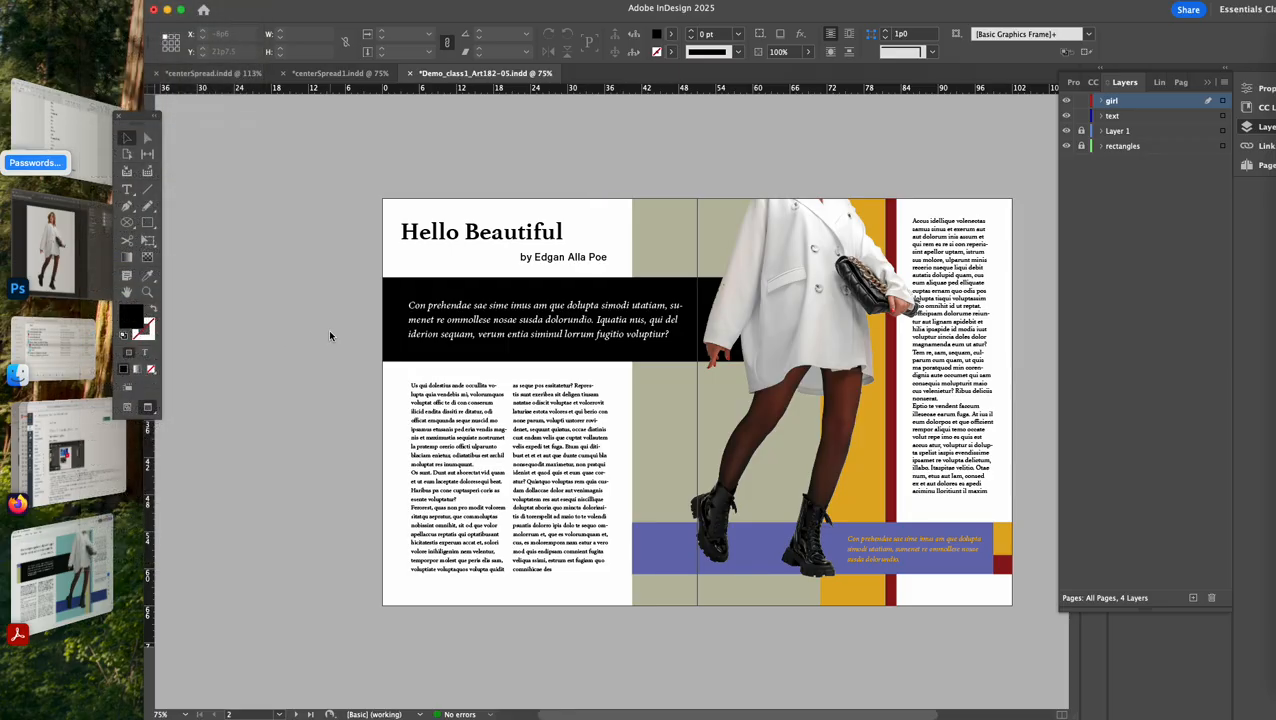
key(super+e)
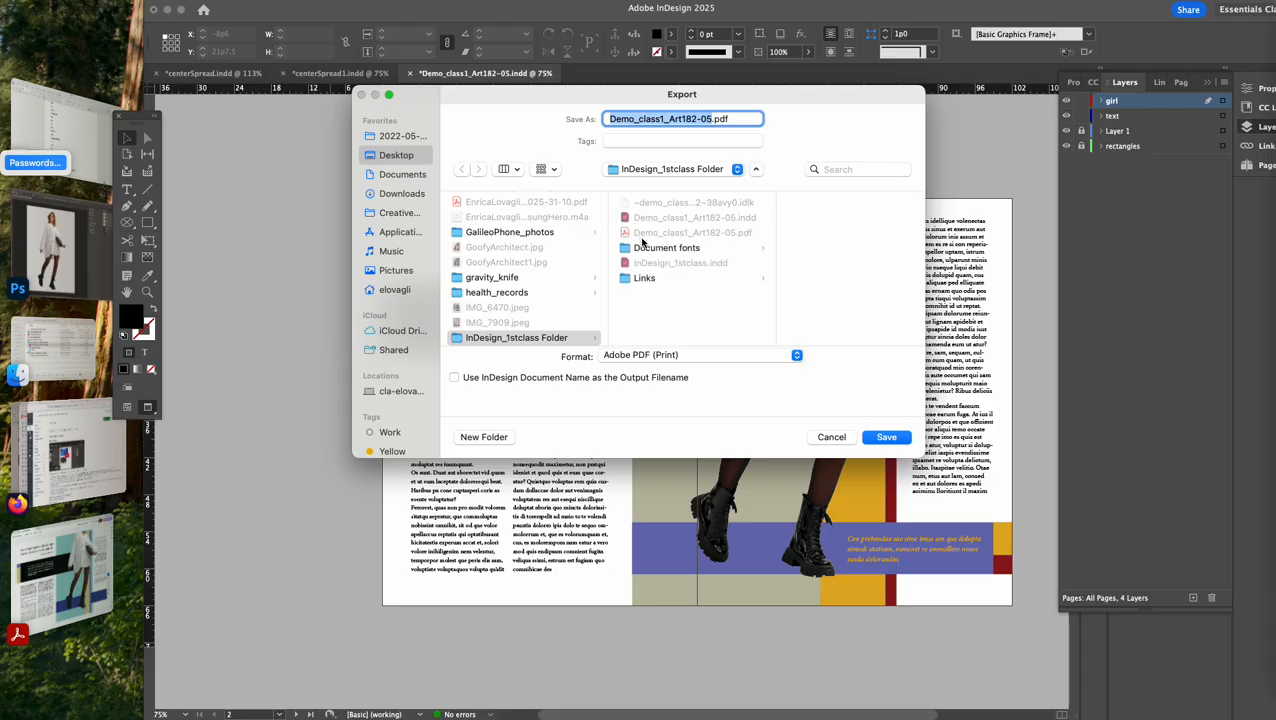
Export Demo_class1_Art182-05.pdf as spreads with the modified PDF/X-1a:2001 preset into Demo_class1_Art182-05 Folder inside InDesign_MagazineSpread_demo
click(667, 169)
click(670, 172)
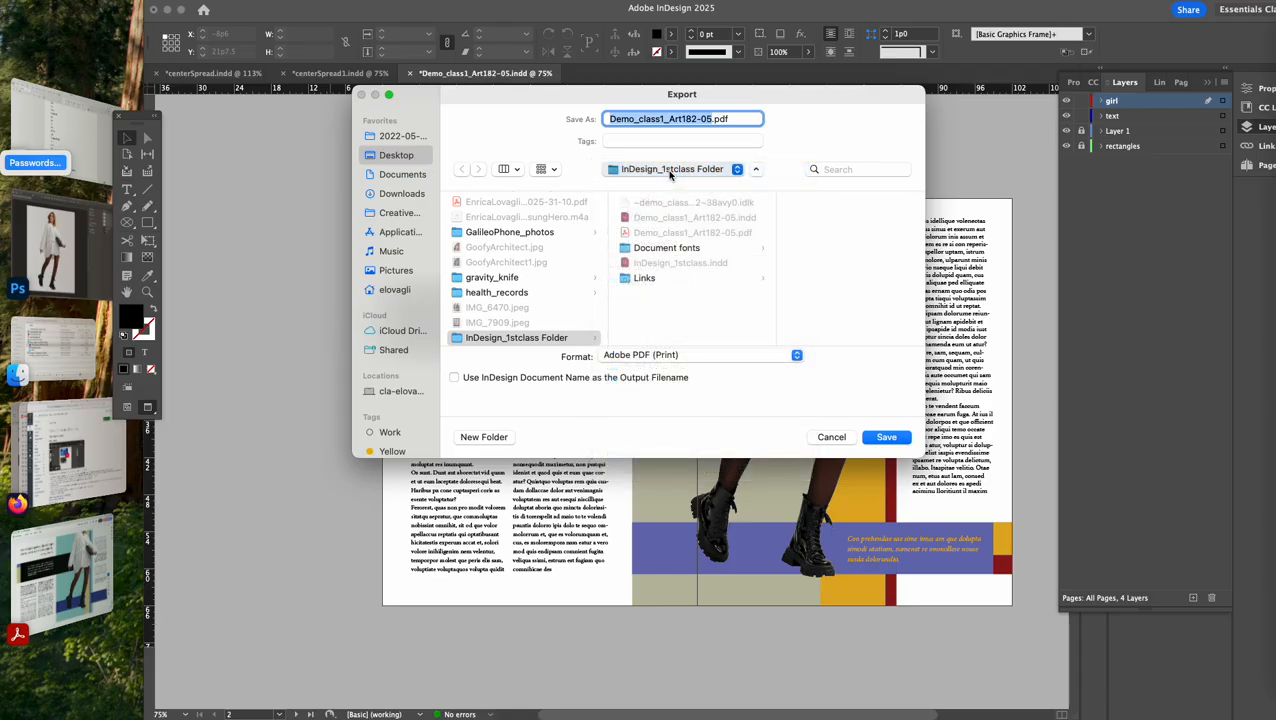
click(670, 172)
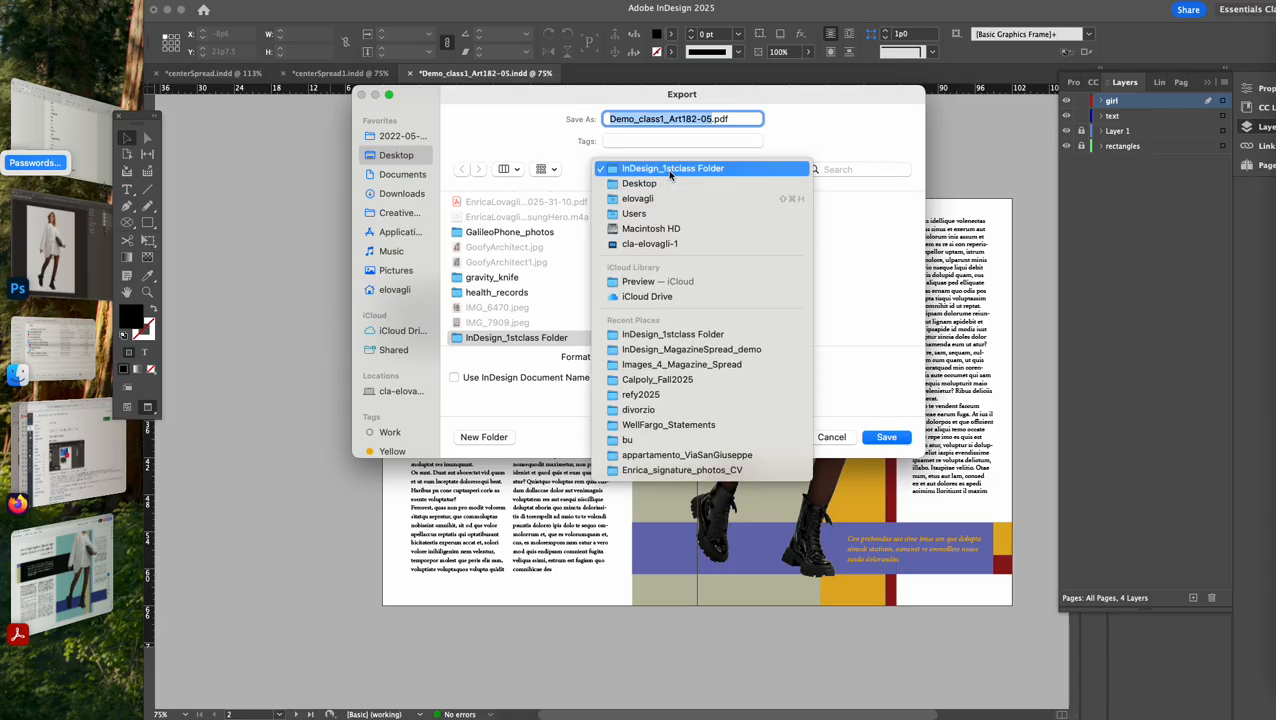
click(670, 170)
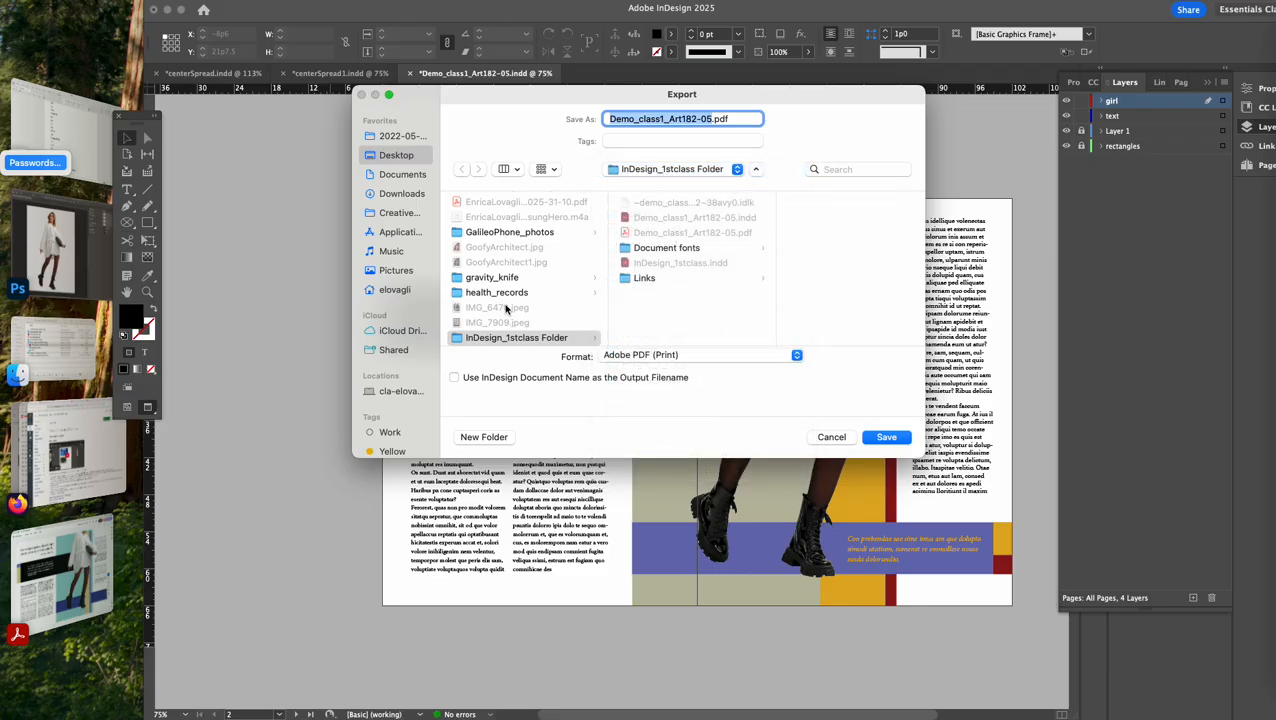
scroll(506, 300, down, 5)
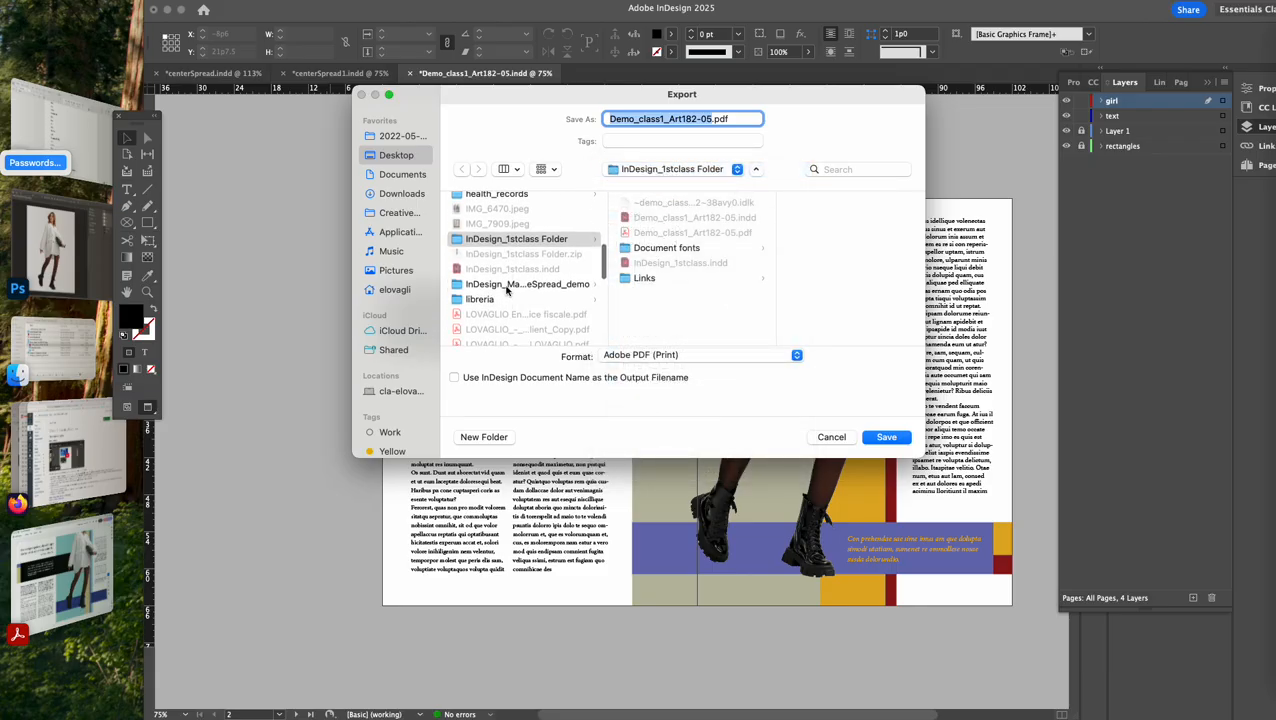
click(506, 287)
click(662, 280)
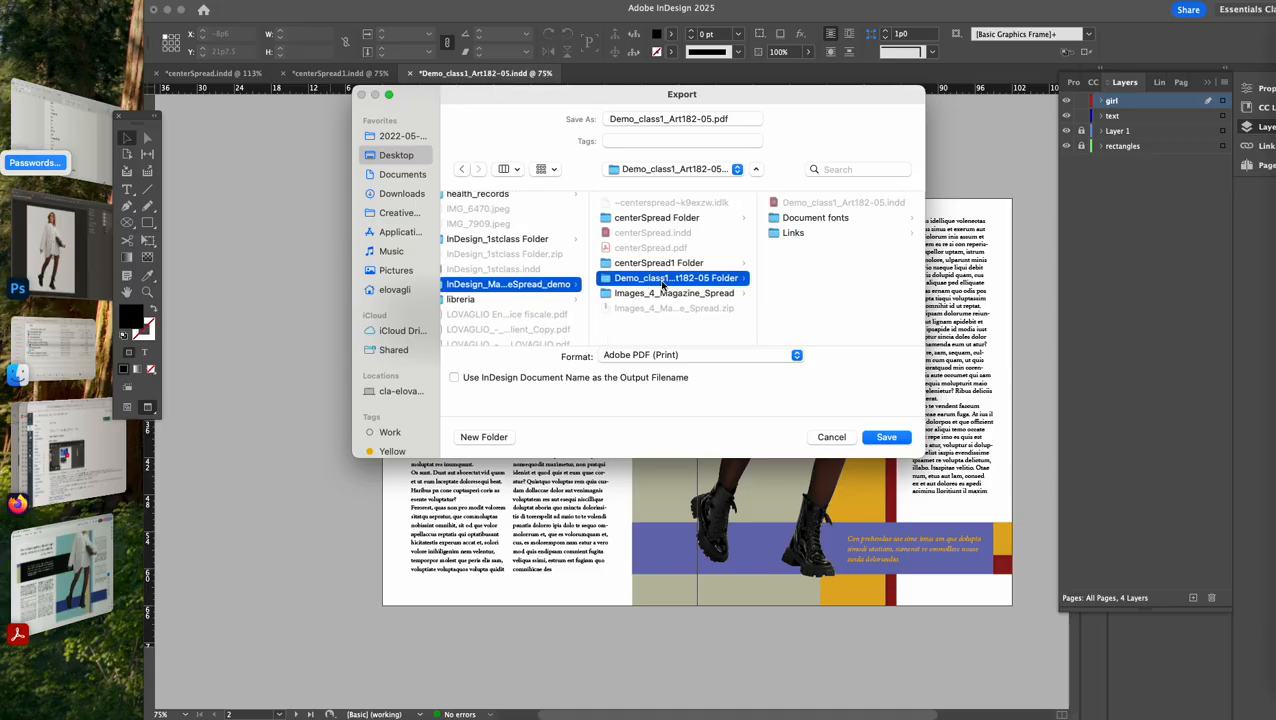
click(887, 439)
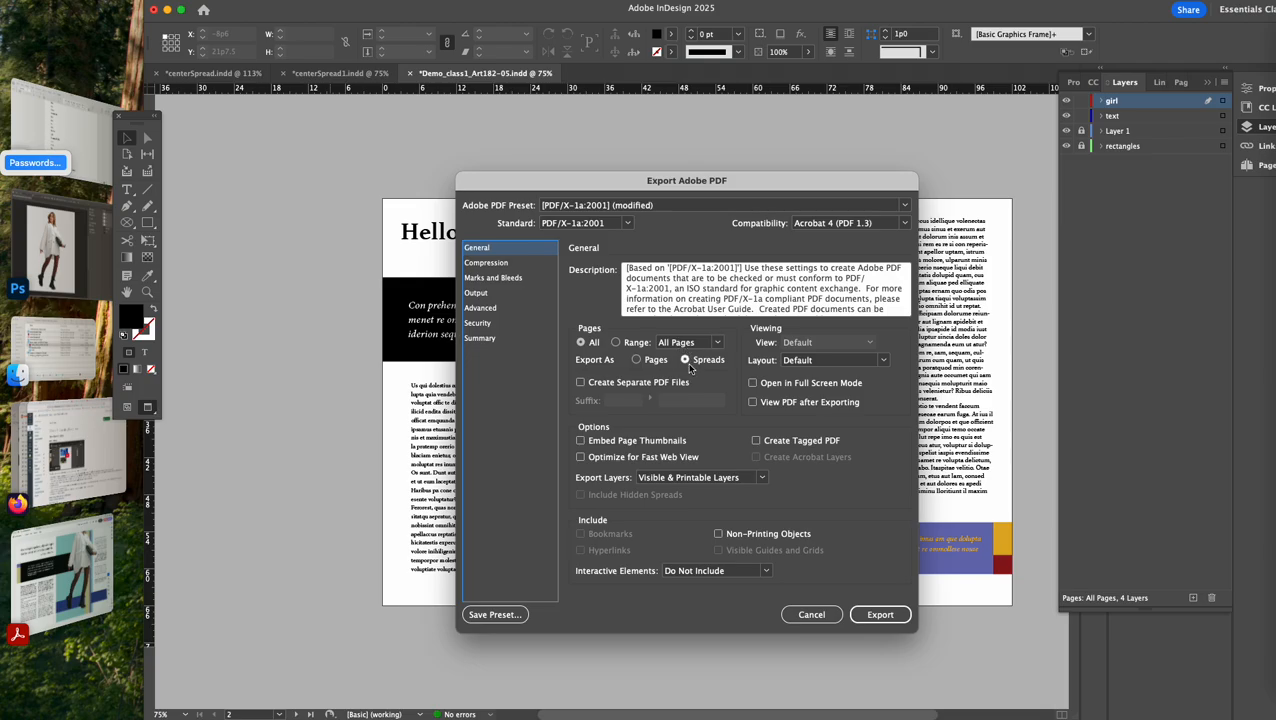
click(880, 615)
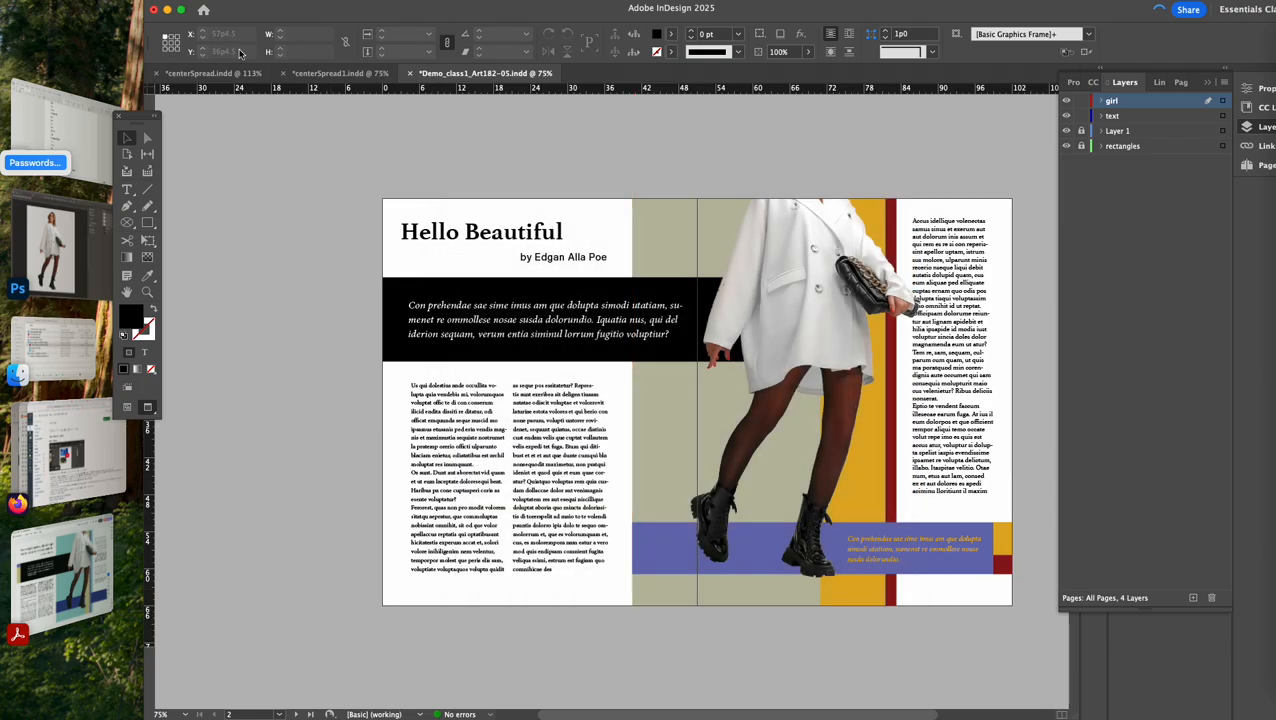
Move the InDesign window out of the way and bring the InDesign_MagazineSpread_demo folder forward in Finder
click(167, 10)
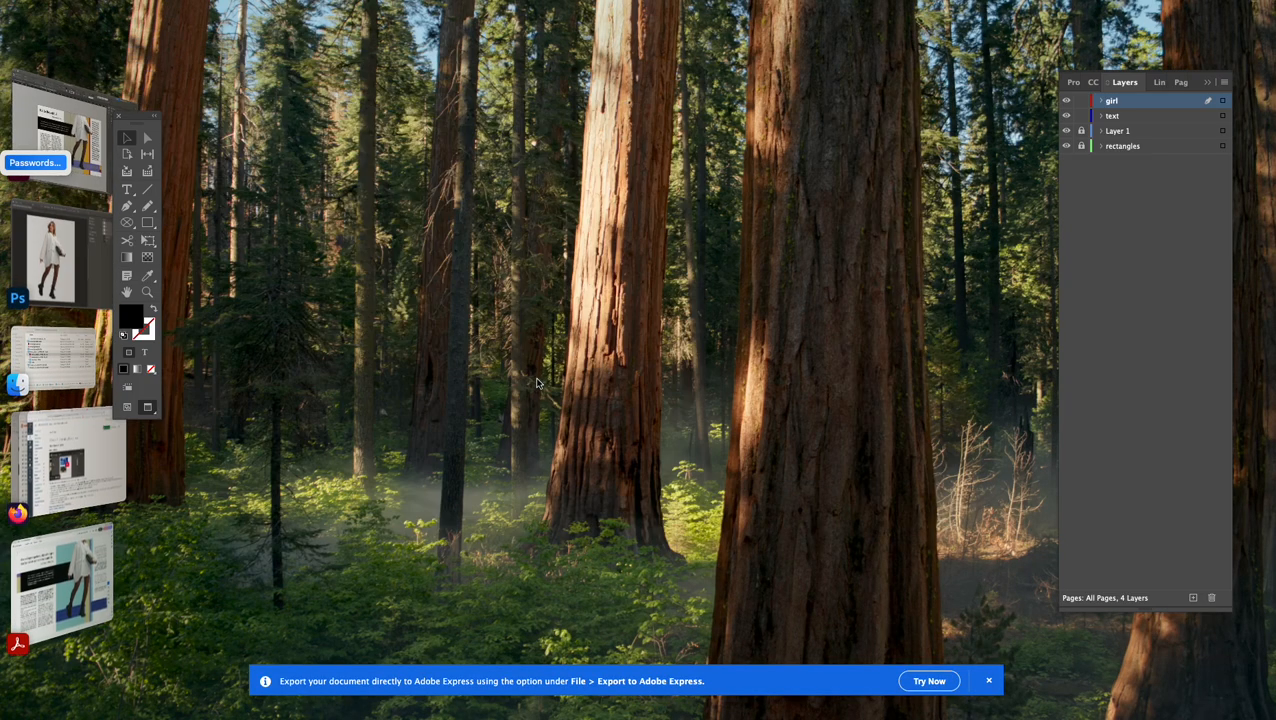
click(379, 288)
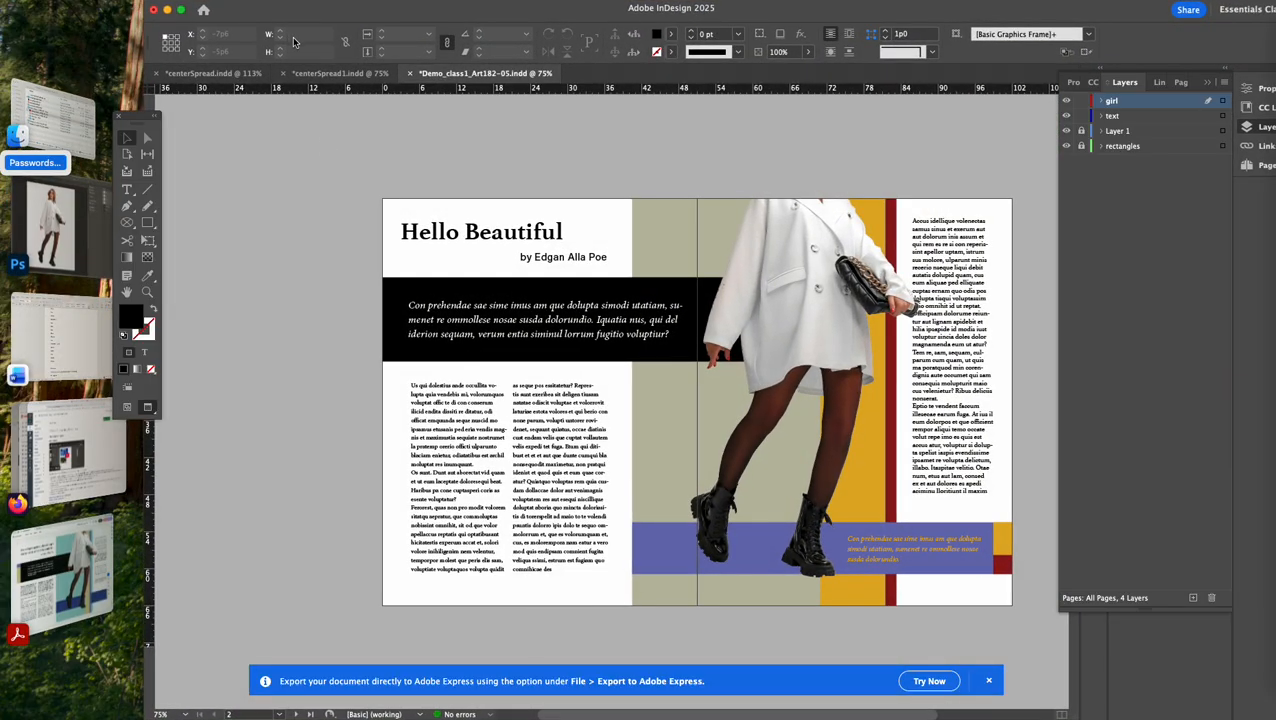
drag(279, 10, 448, 656)
click(451, 585)
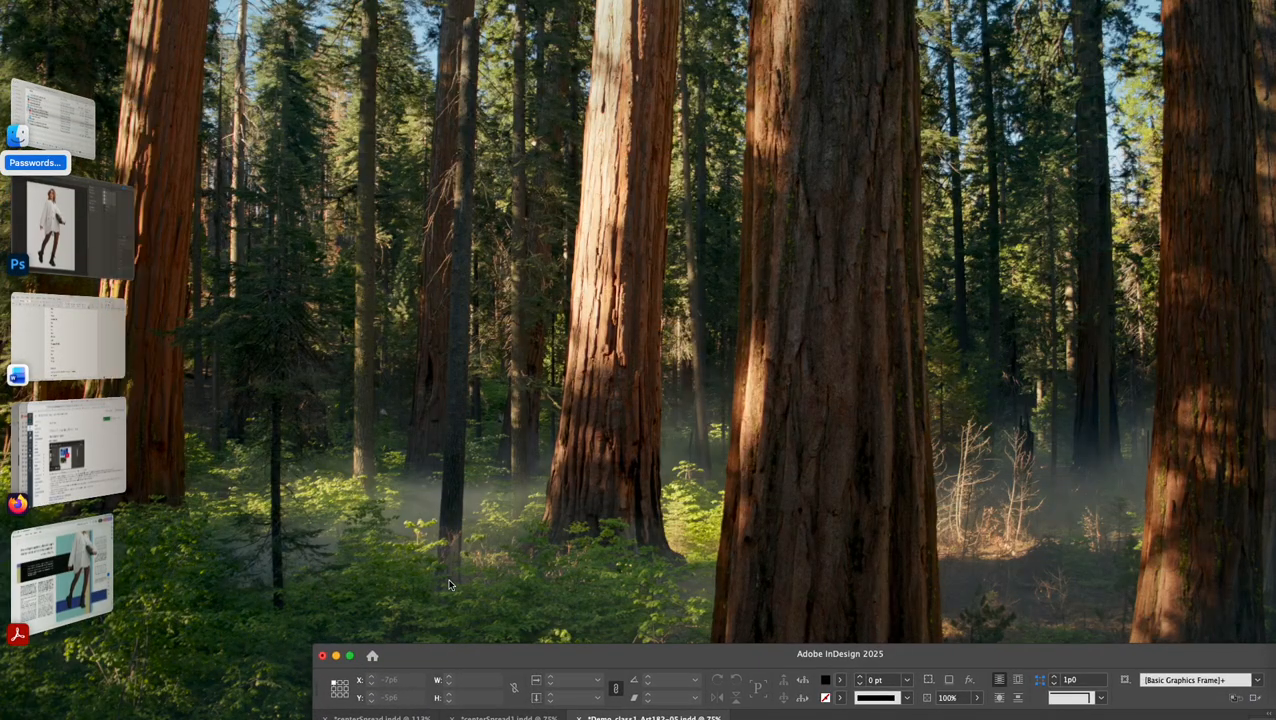
double_click(561, 433)
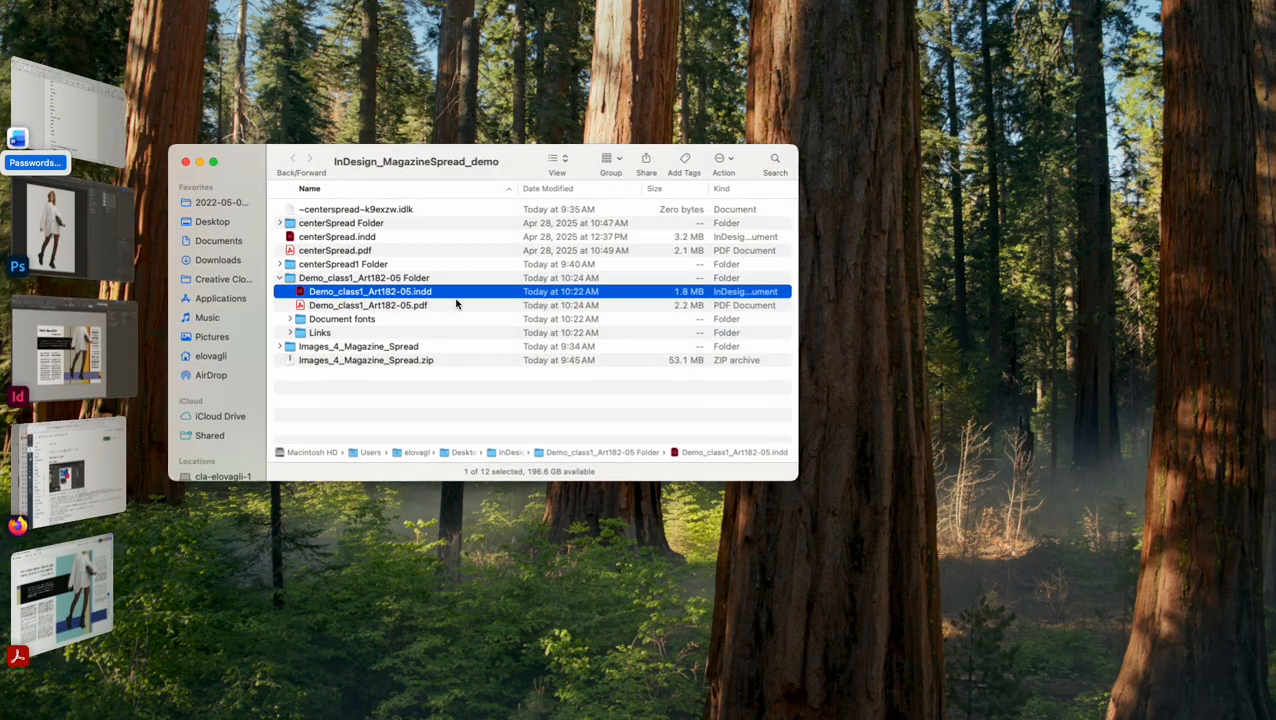
Open Demo_class1_Art182-05.pdf from Demo_class1_Art182-05 Folder in Acrobat, check the exported spread, and close all PDF tabs
click(351, 305)
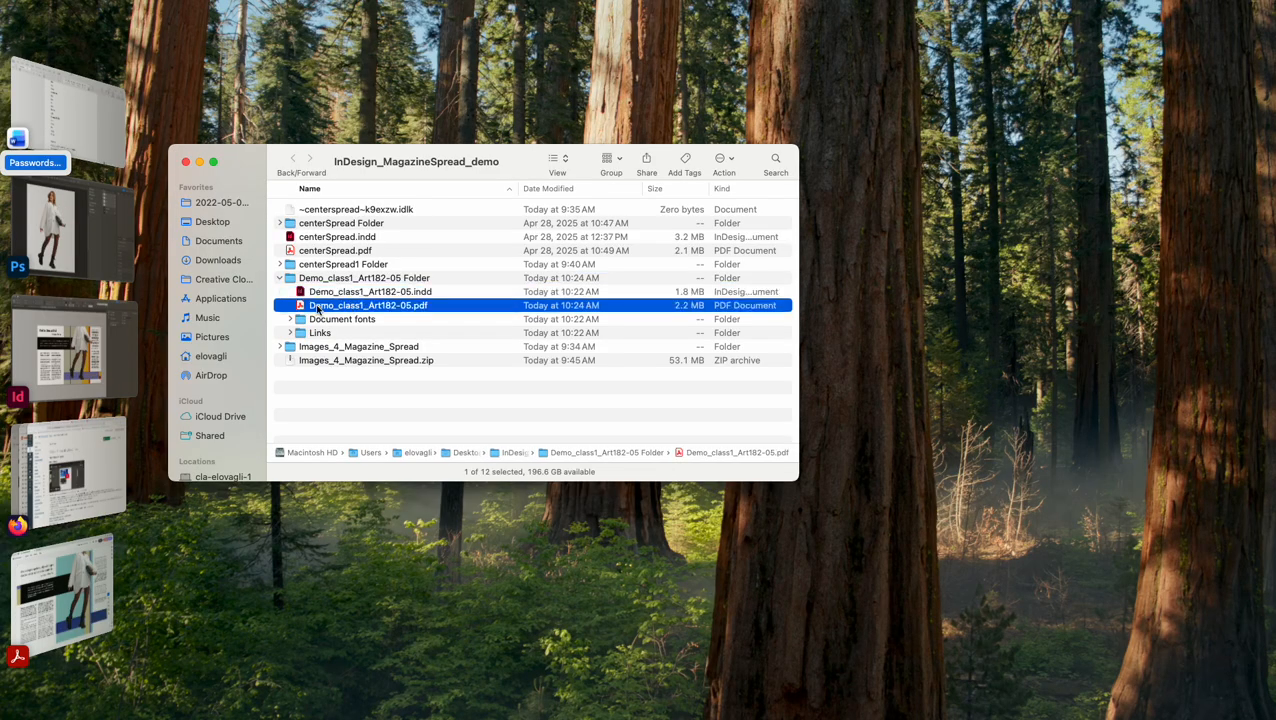
double_click(300, 305)
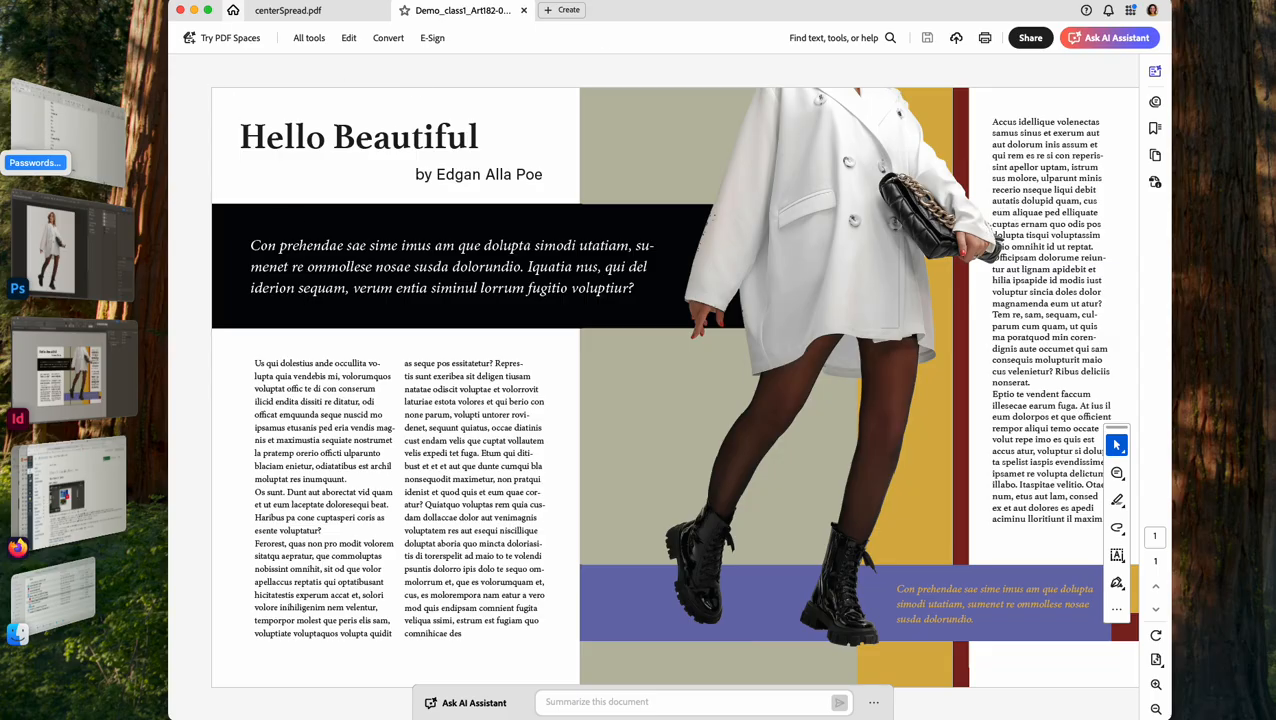
click(181, 11)
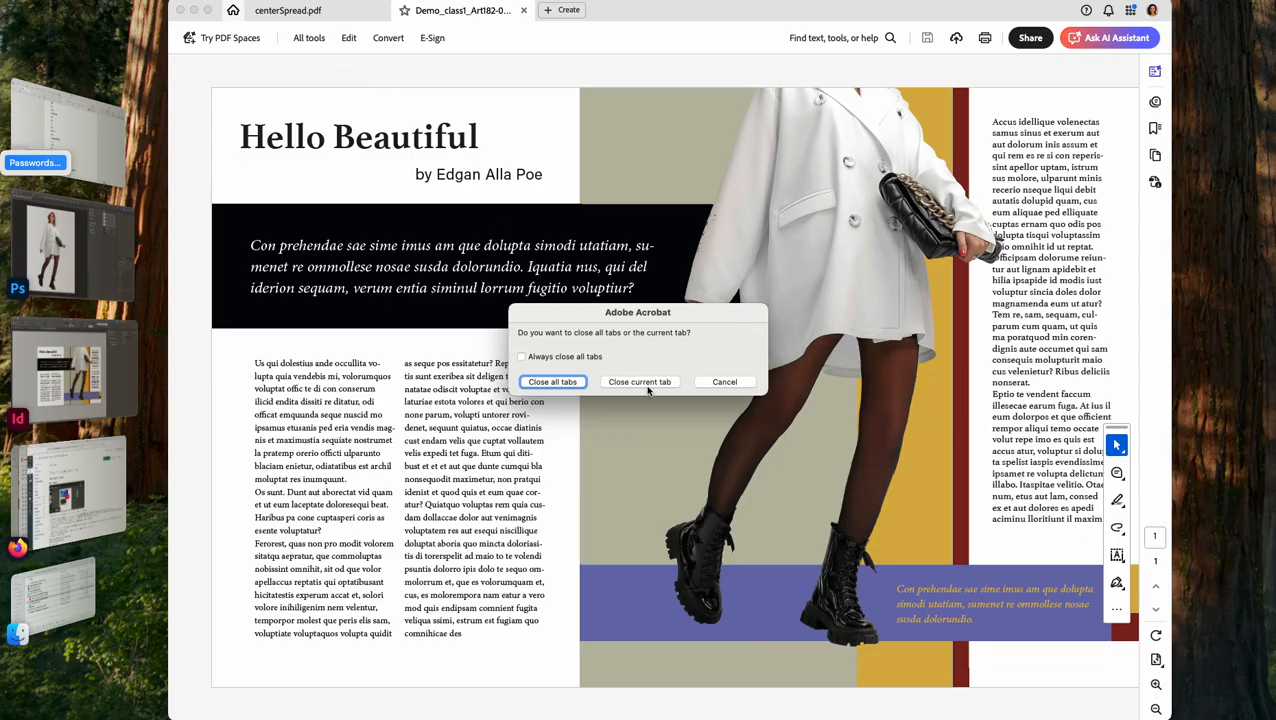
click(553, 382)
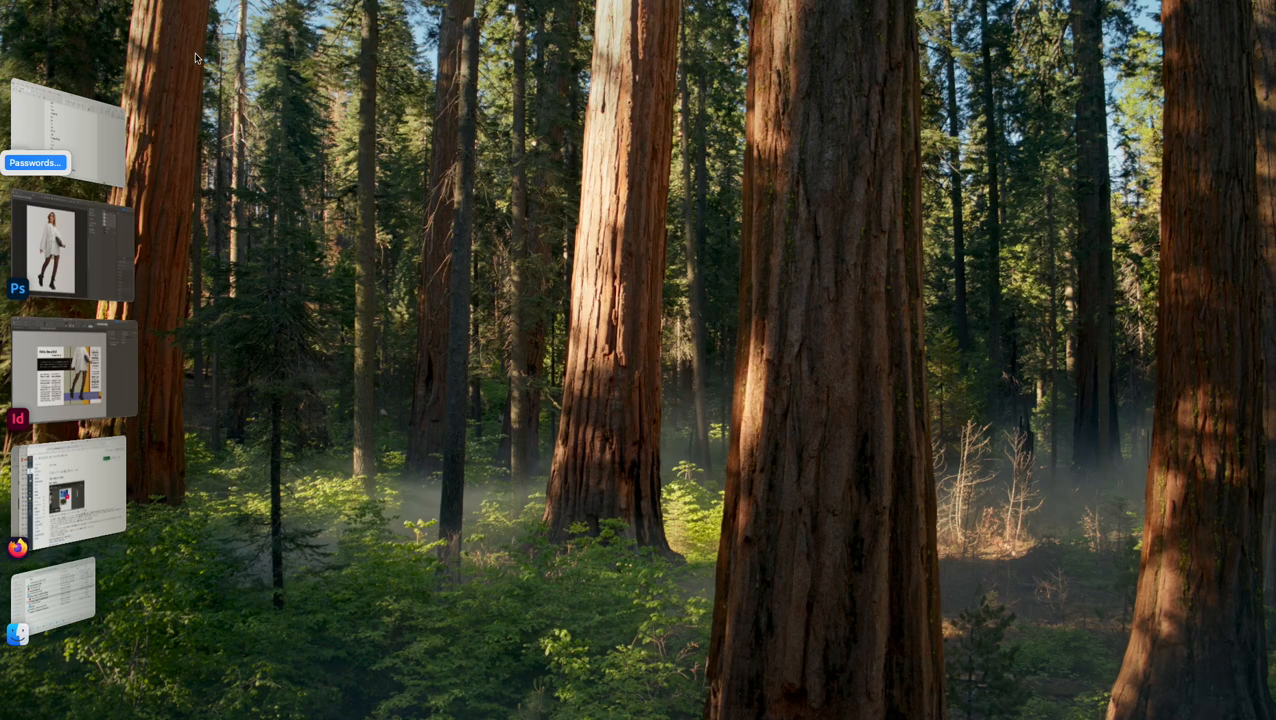